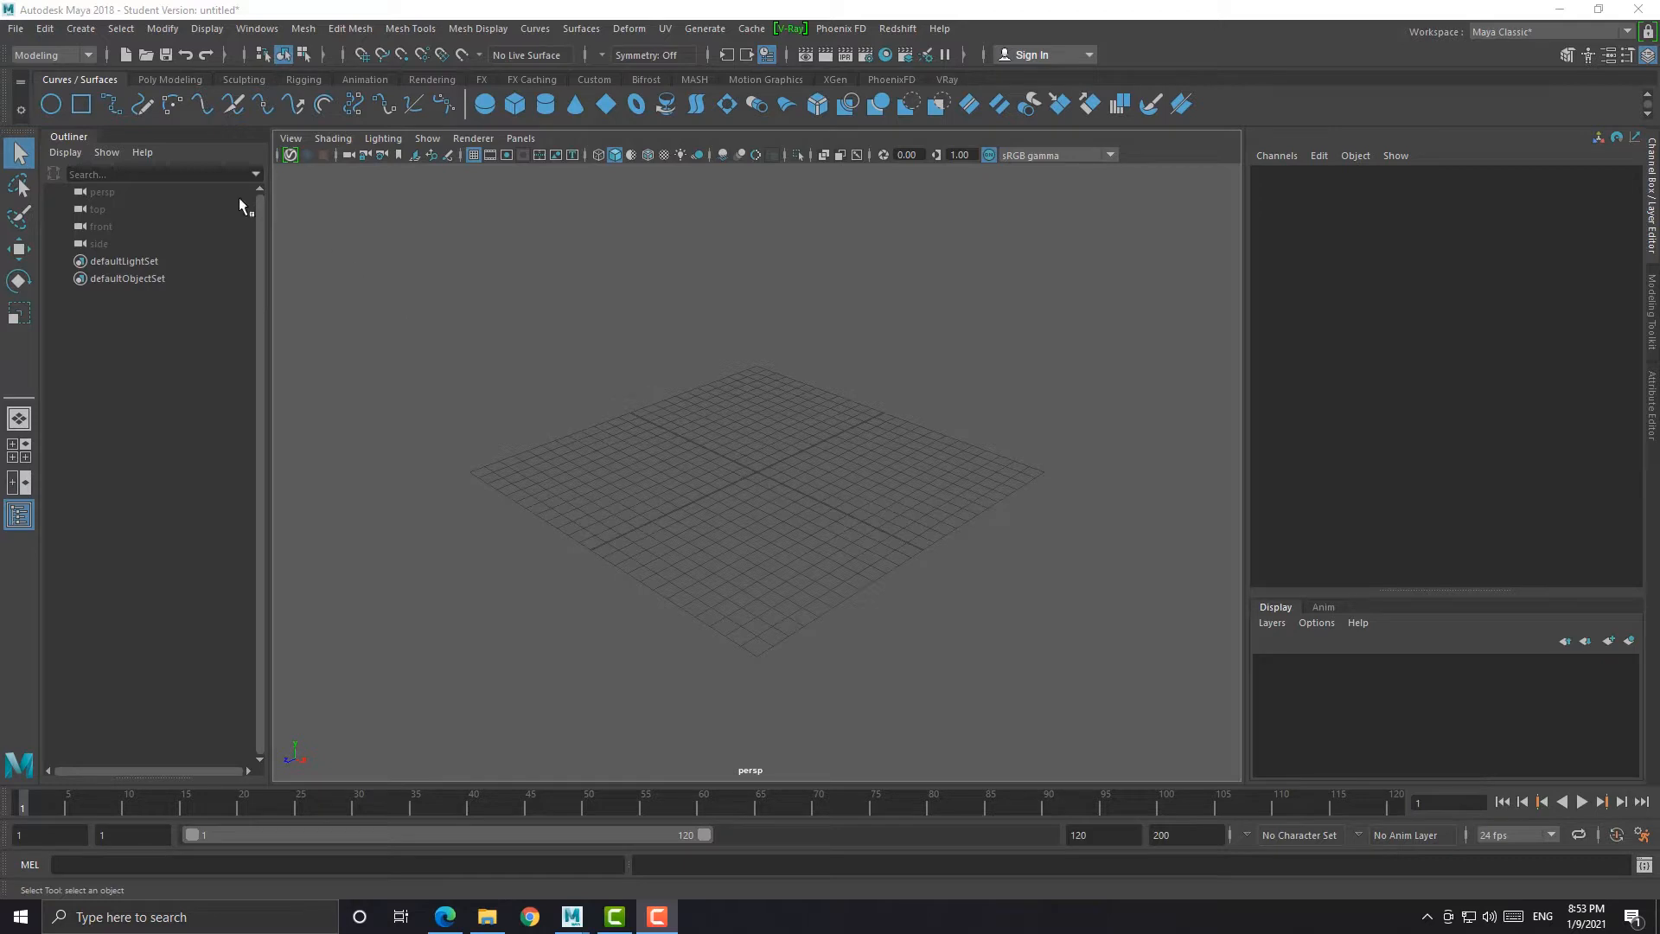
# Create a new project named "iphone project" located on the Desktop
pyautogui.click(16, 28)
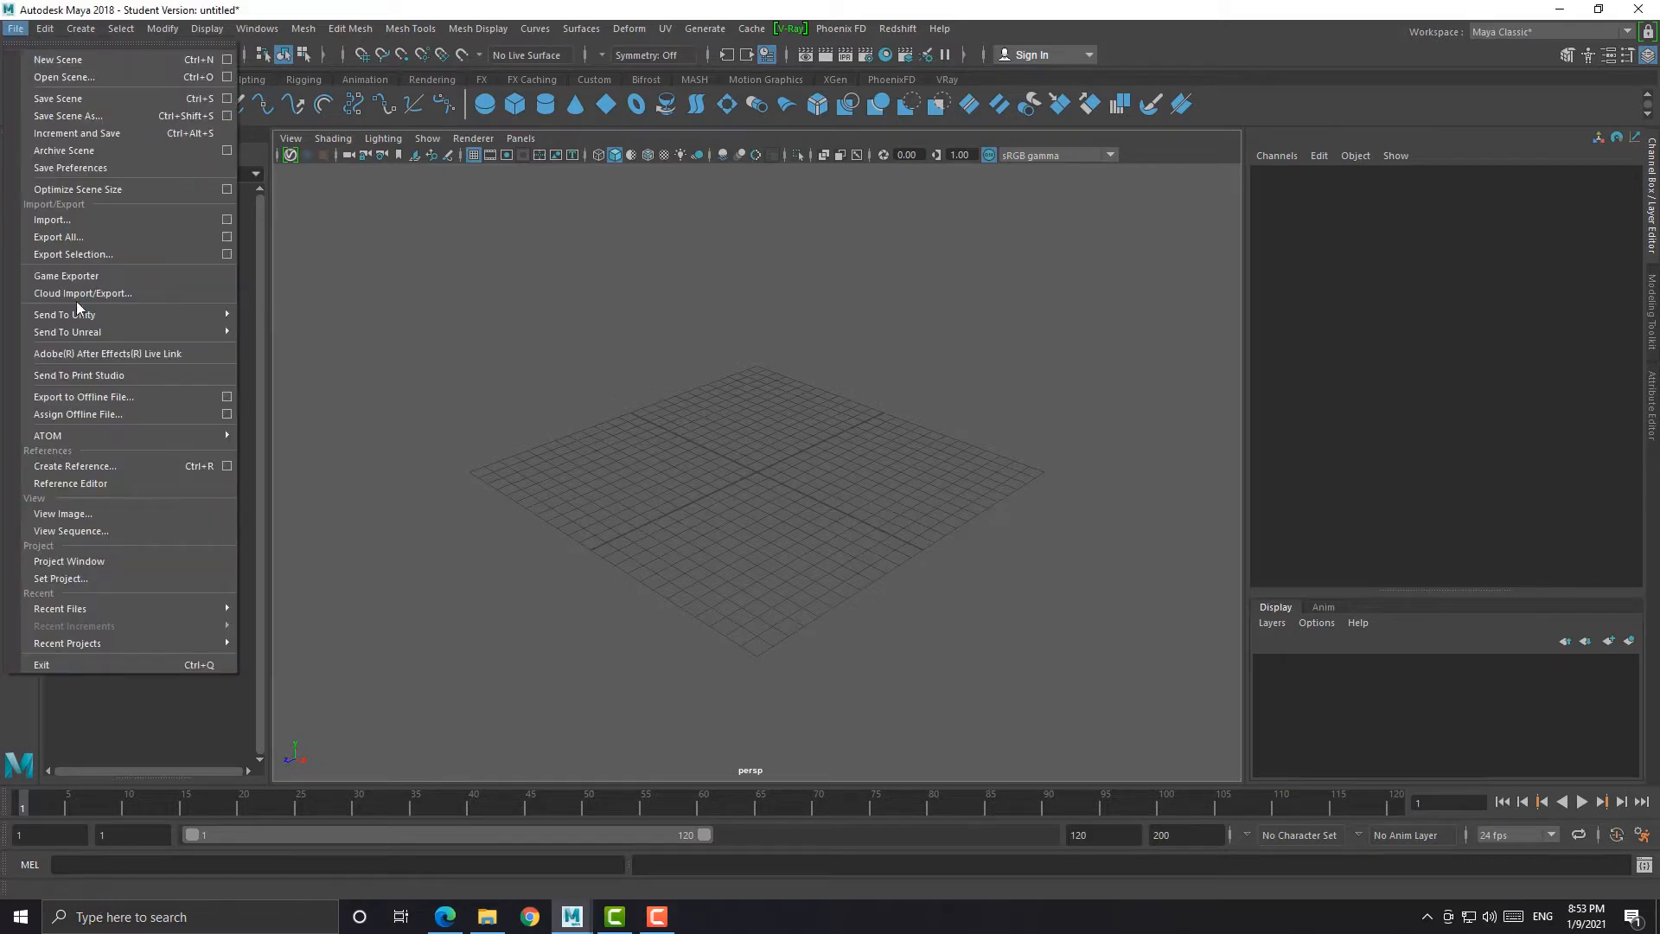
pyautogui.click(121, 560)
pyautogui.click(1014, 362)
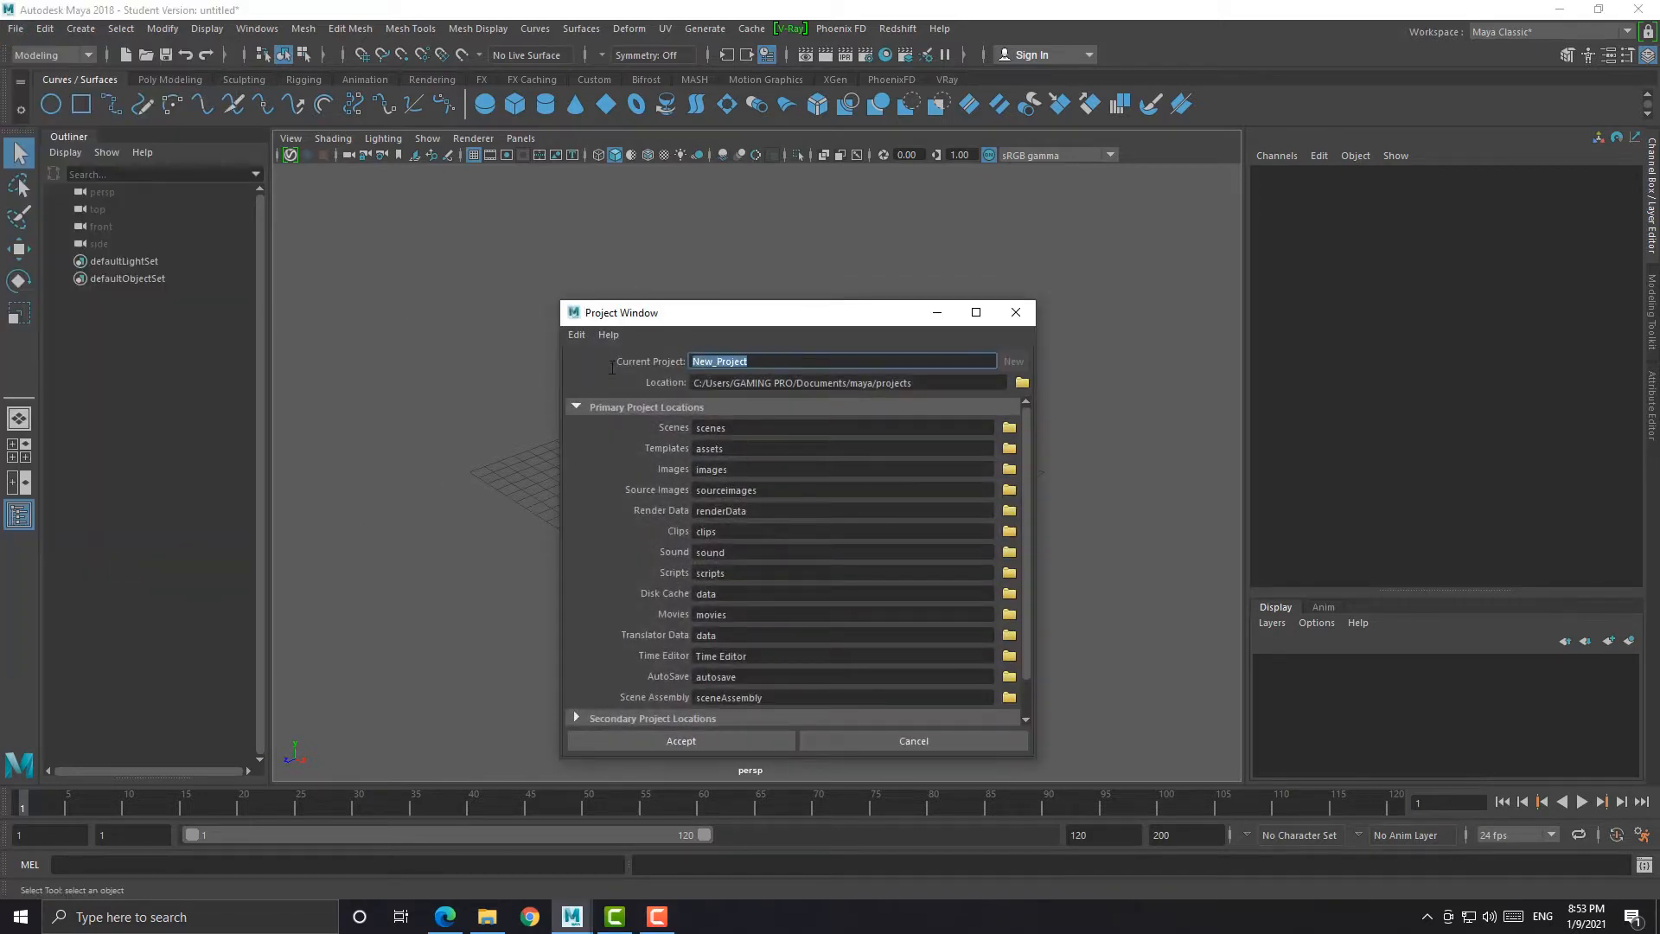
pyautogui.write('iphone projec')
pyautogui.click(1023, 383)
pyautogui.click(274, 284)
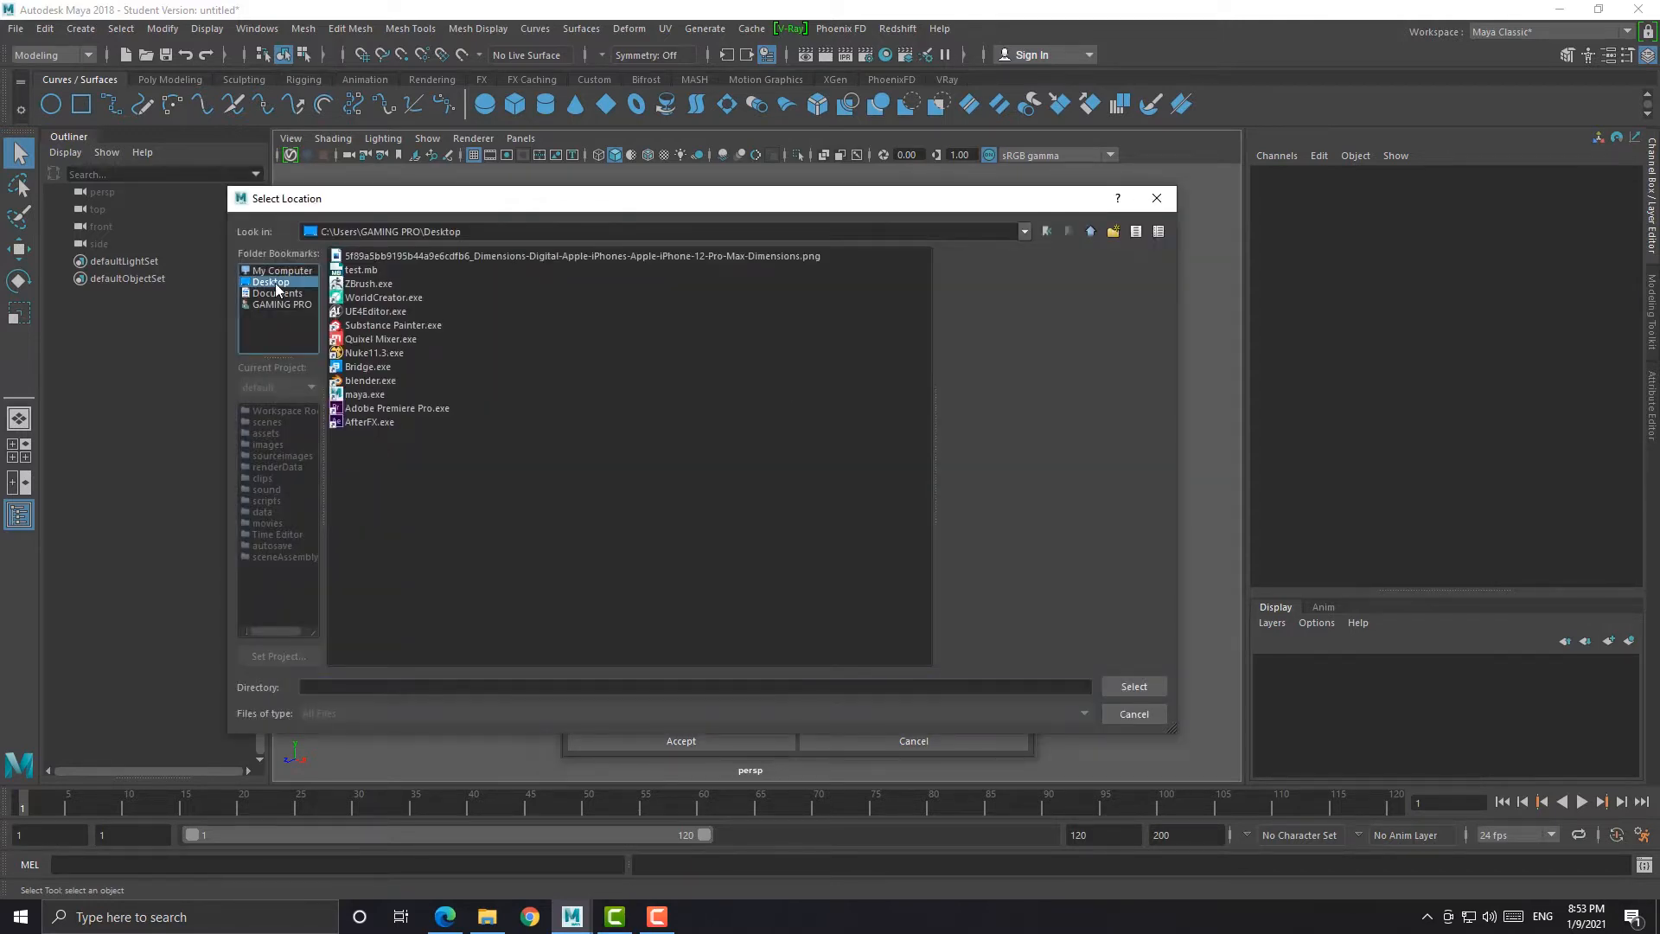
pyautogui.click(1127, 686)
pyautogui.click(712, 739)
# Set the "iphone project" folder on the Desktop as the current project
pyautogui.click(13, 32)
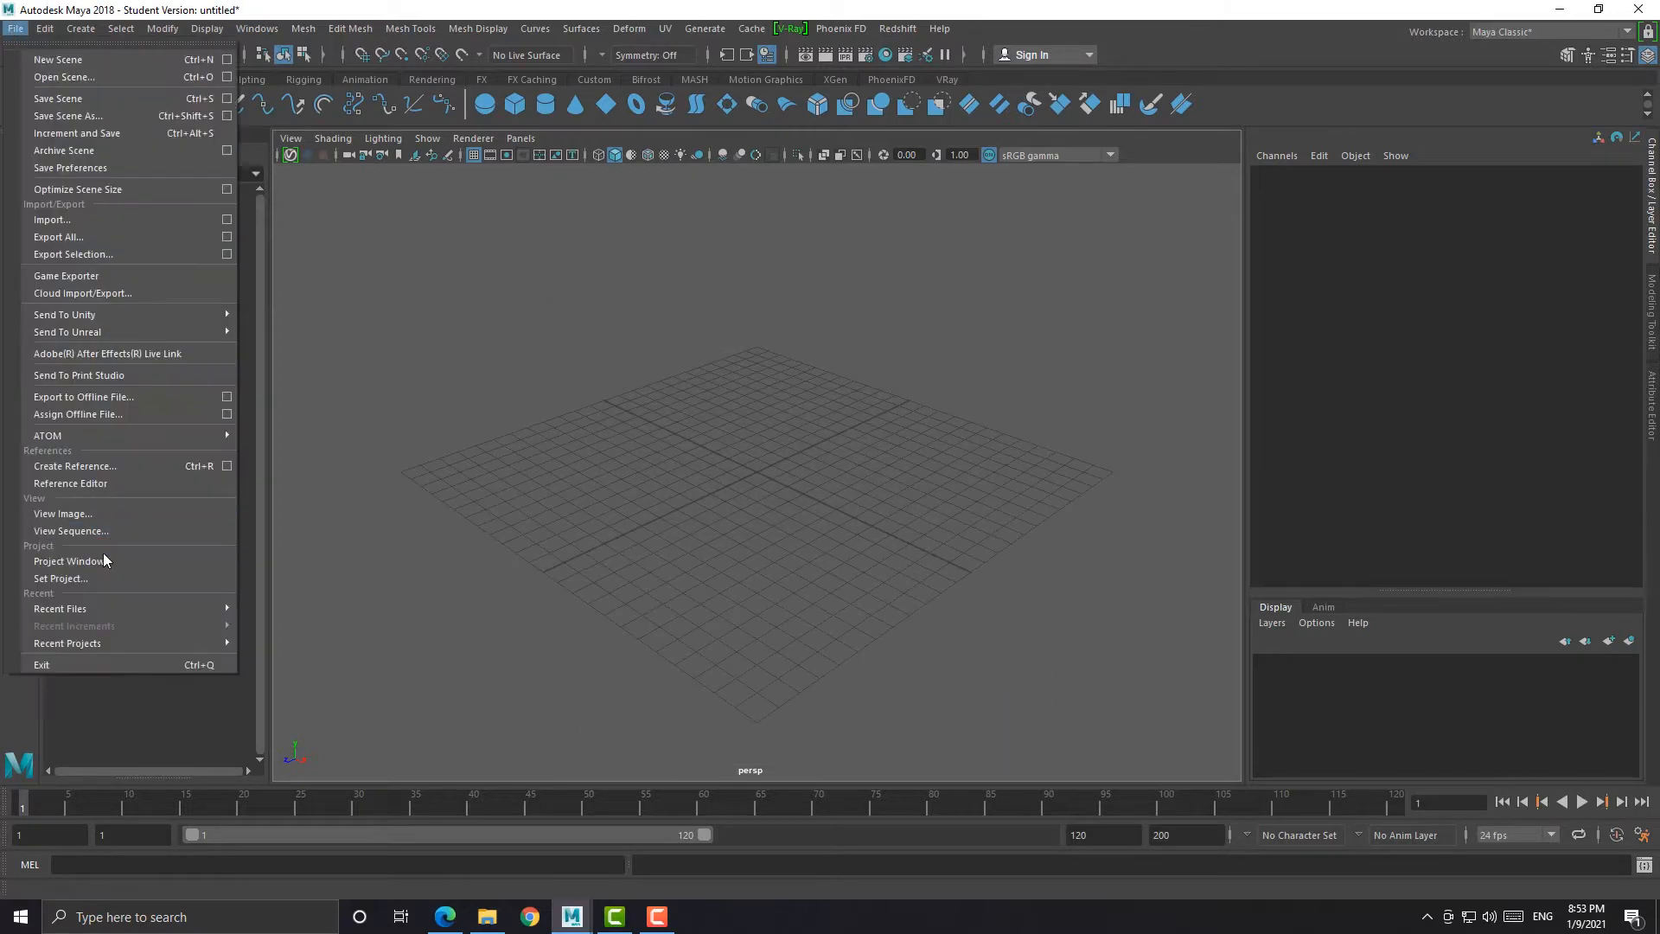
pyautogui.click(102, 553)
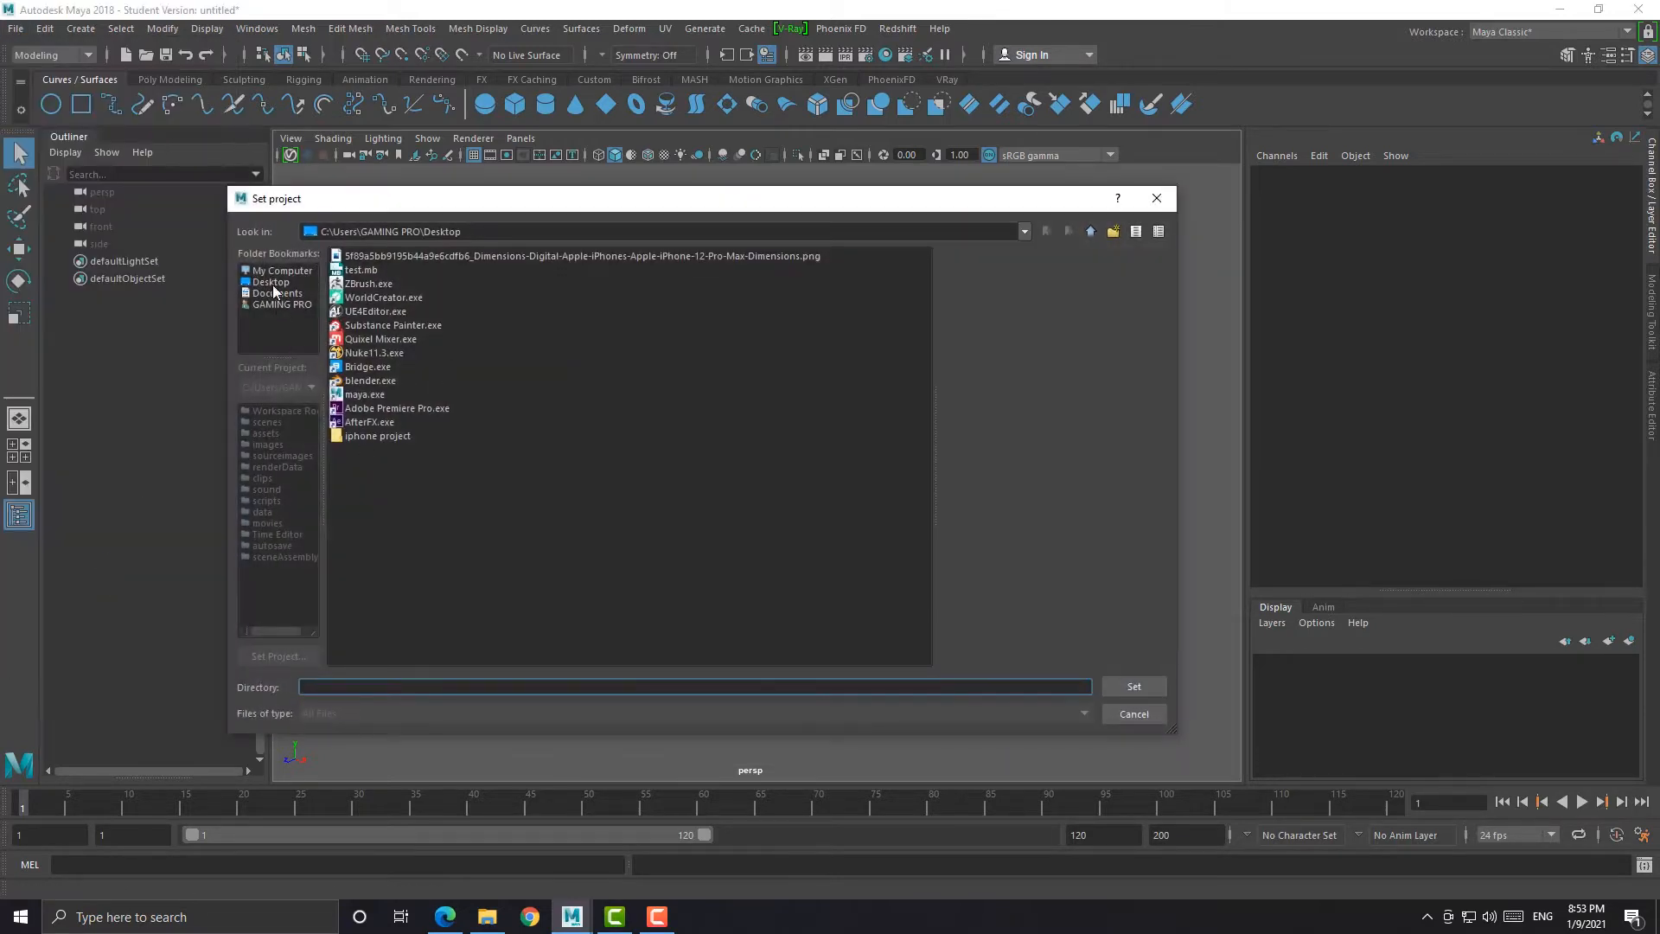
pyautogui.click(273, 285)
pyautogui.click(378, 437)
pyautogui.click(1128, 685)
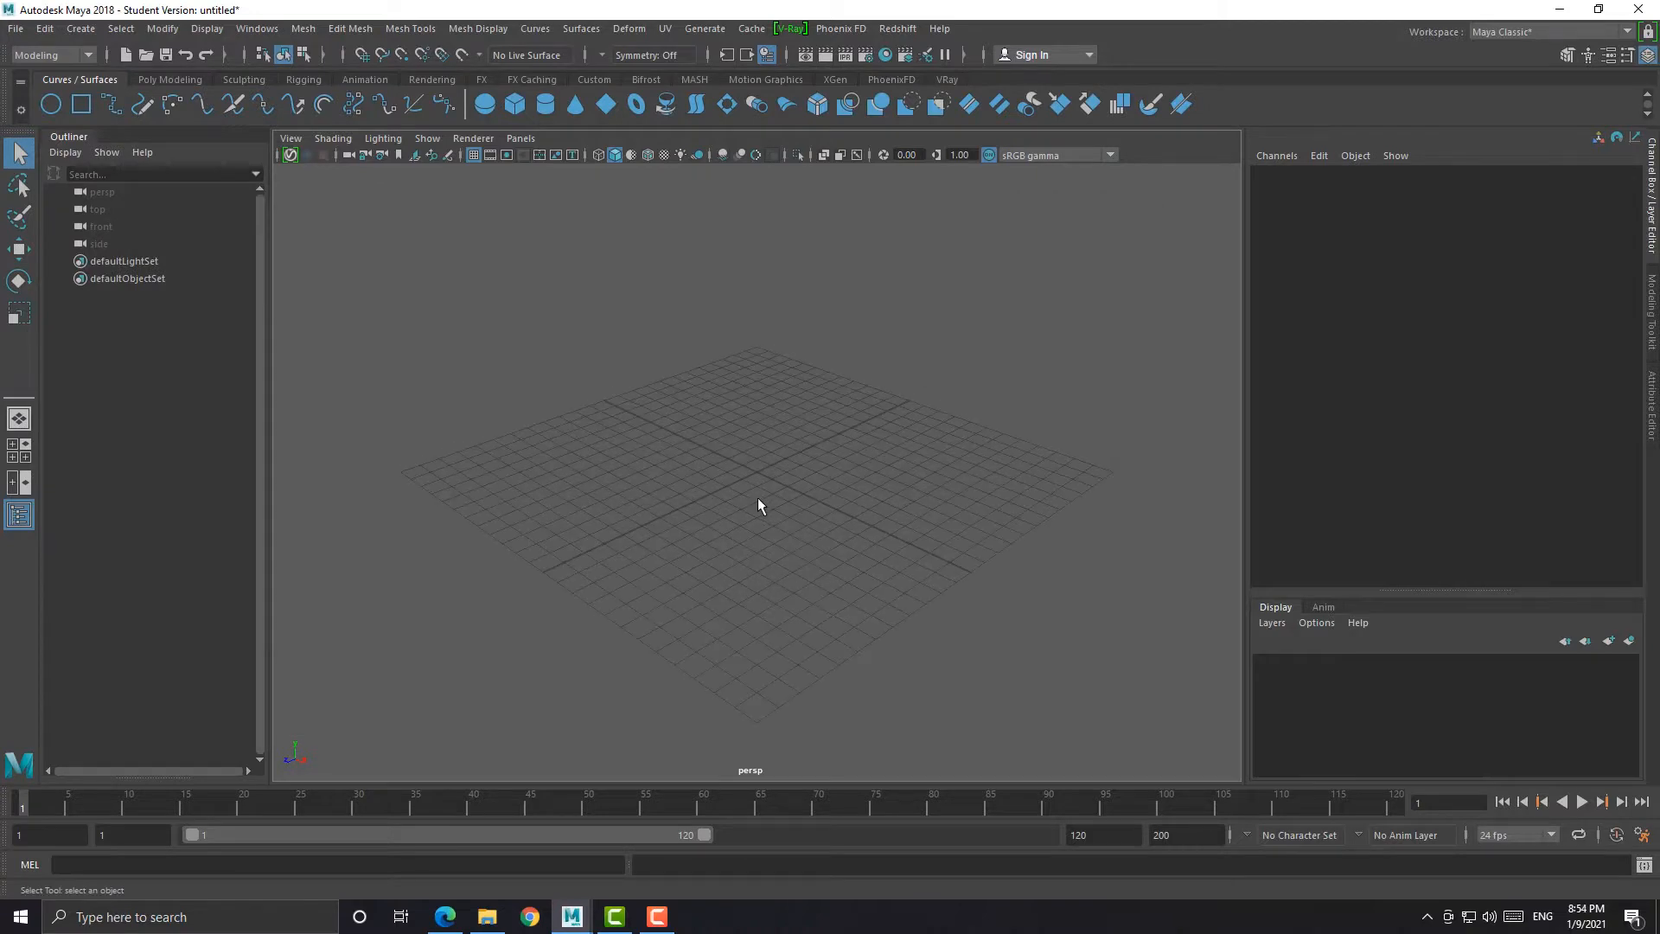
pyautogui.click(290, 138)
pyautogui.moveTo(489, 523)
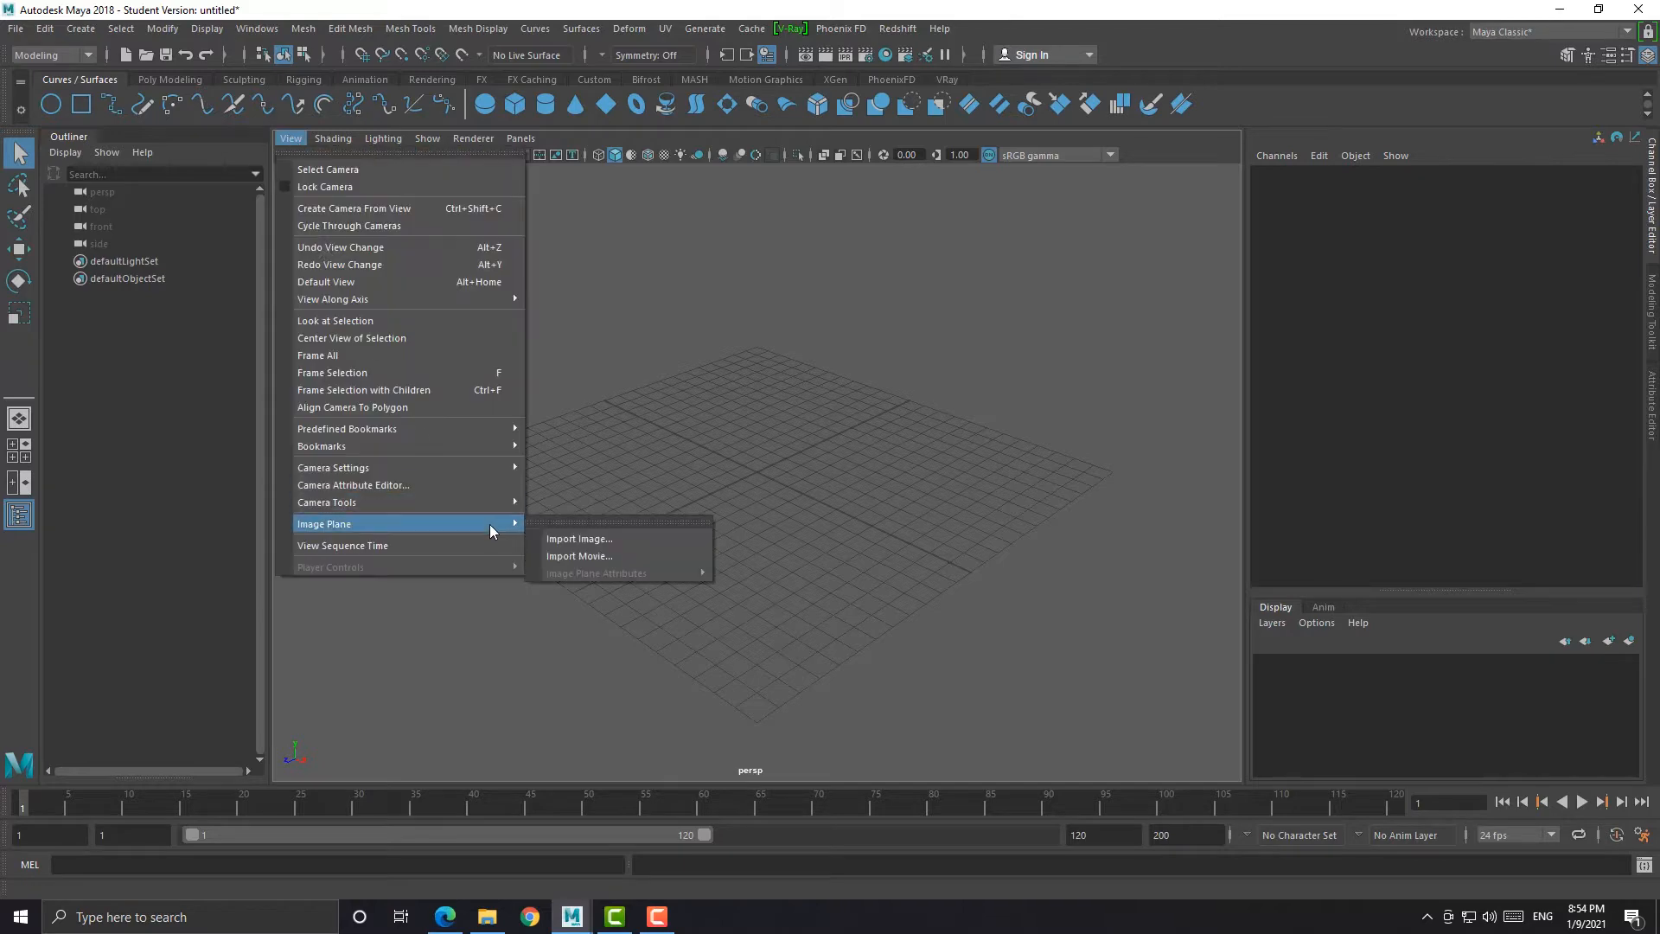
pyautogui.click(685, 475)
# Import the Apple-iPhone-12-Pro-Max-Dimensions PNG from the Desktop as an image plane in the front view
pyautogui.press('space')
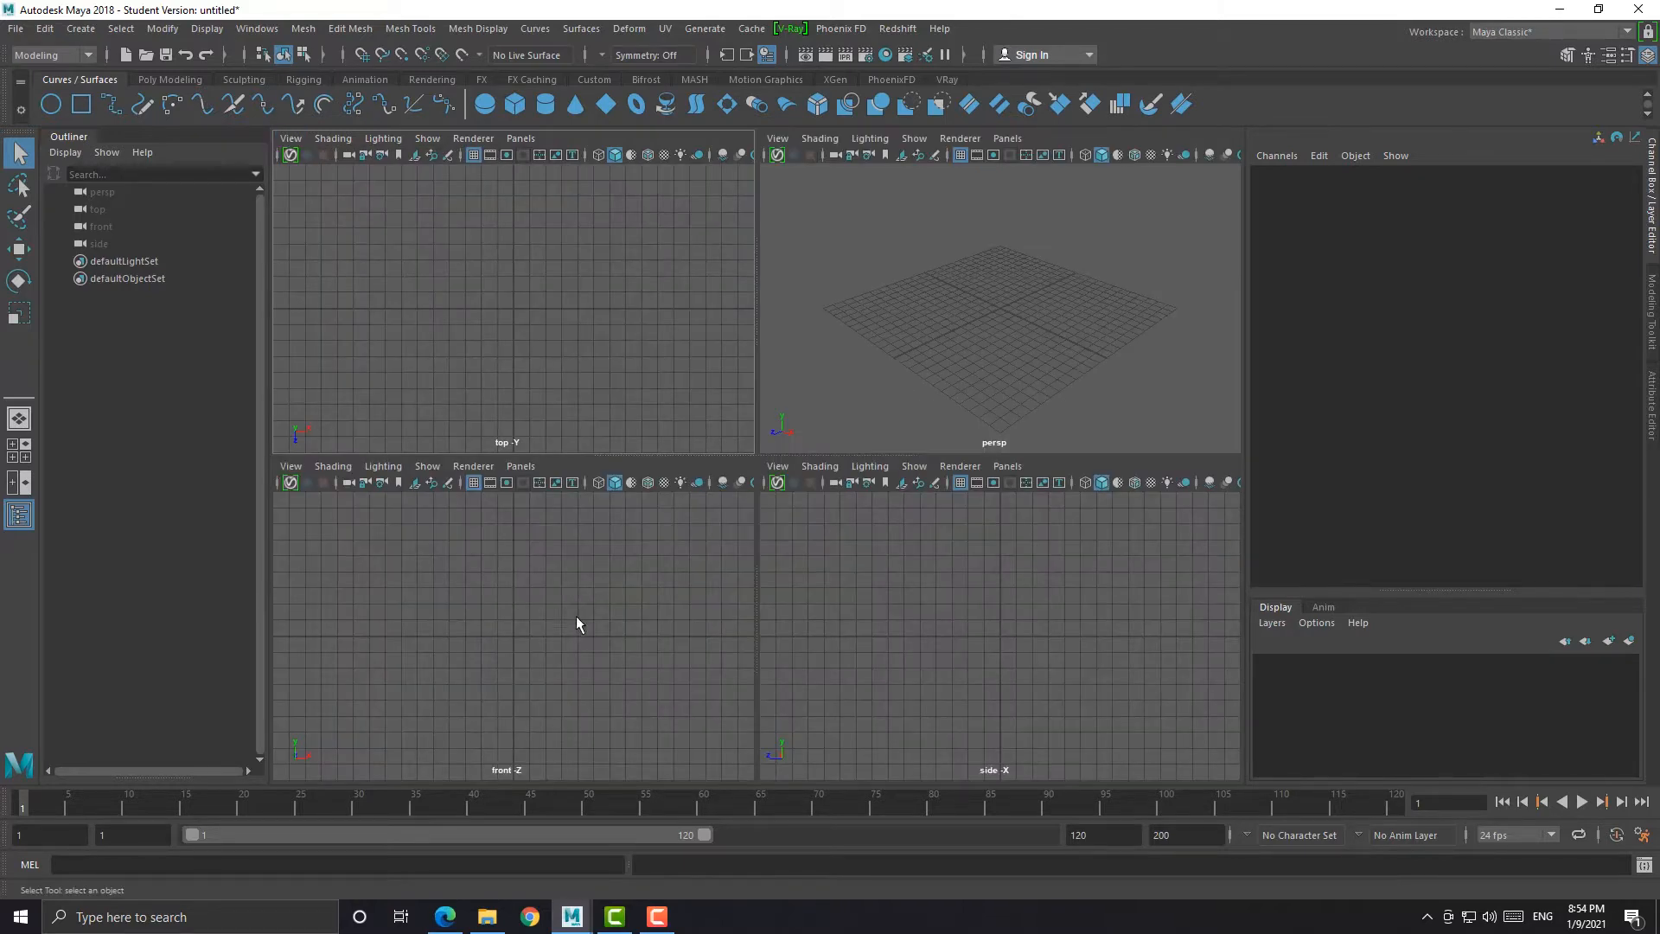
pyautogui.press('space')
pyautogui.click(521, 139)
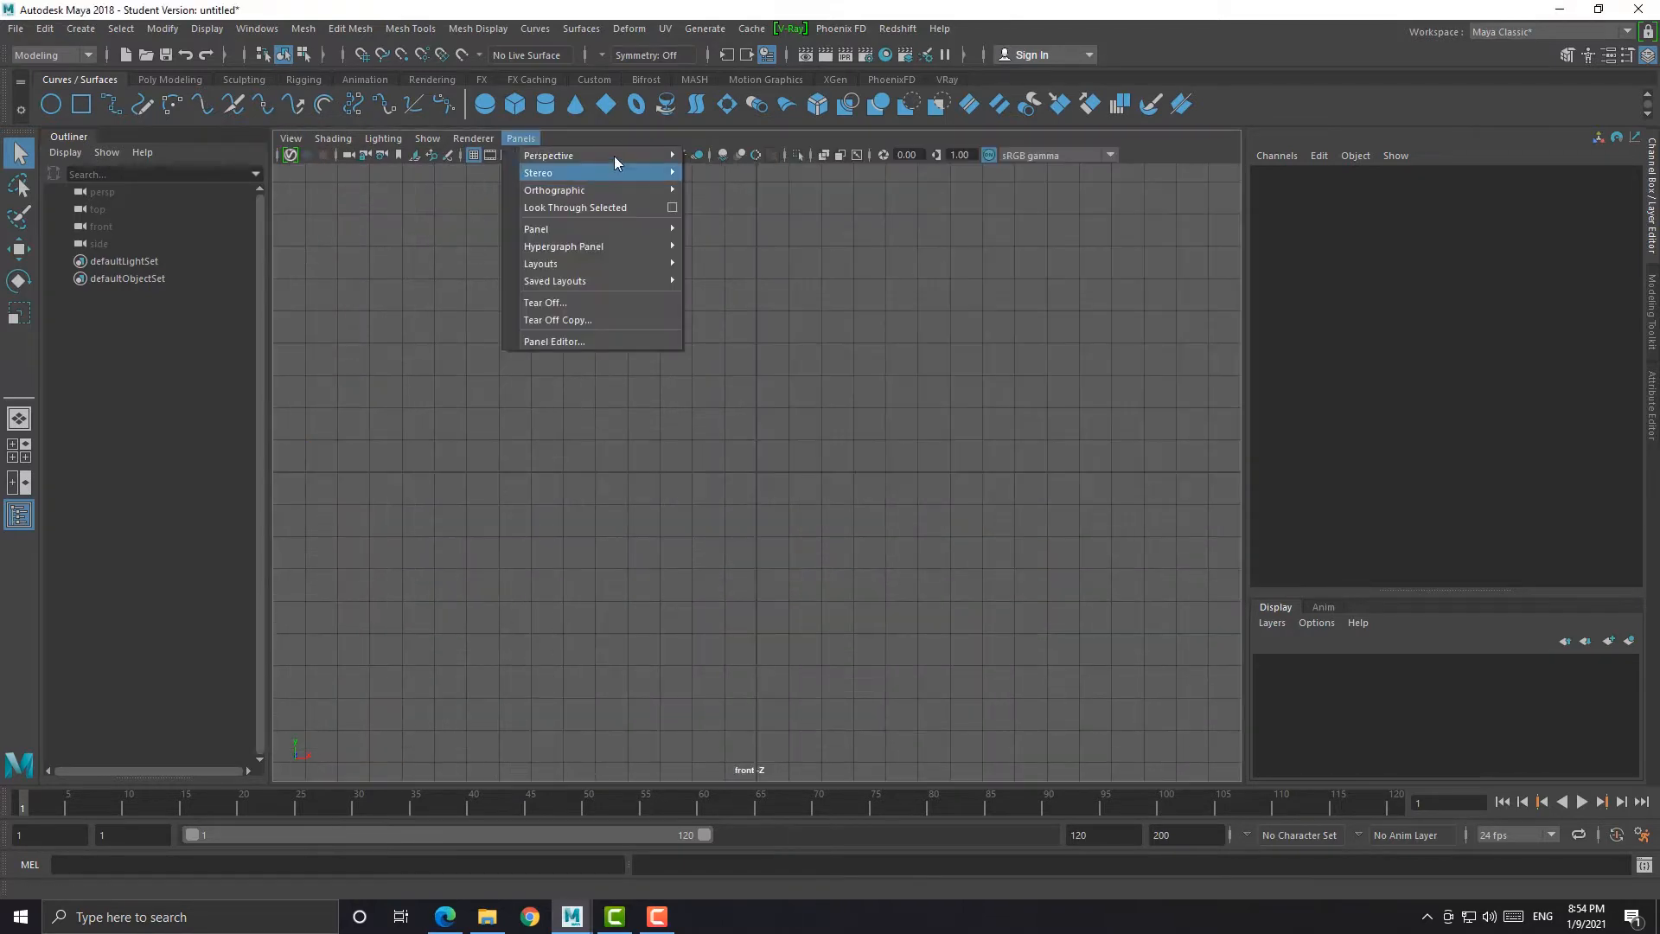
pyautogui.moveTo(291, 138)
pyautogui.moveTo(415, 522)
pyautogui.click(598, 522)
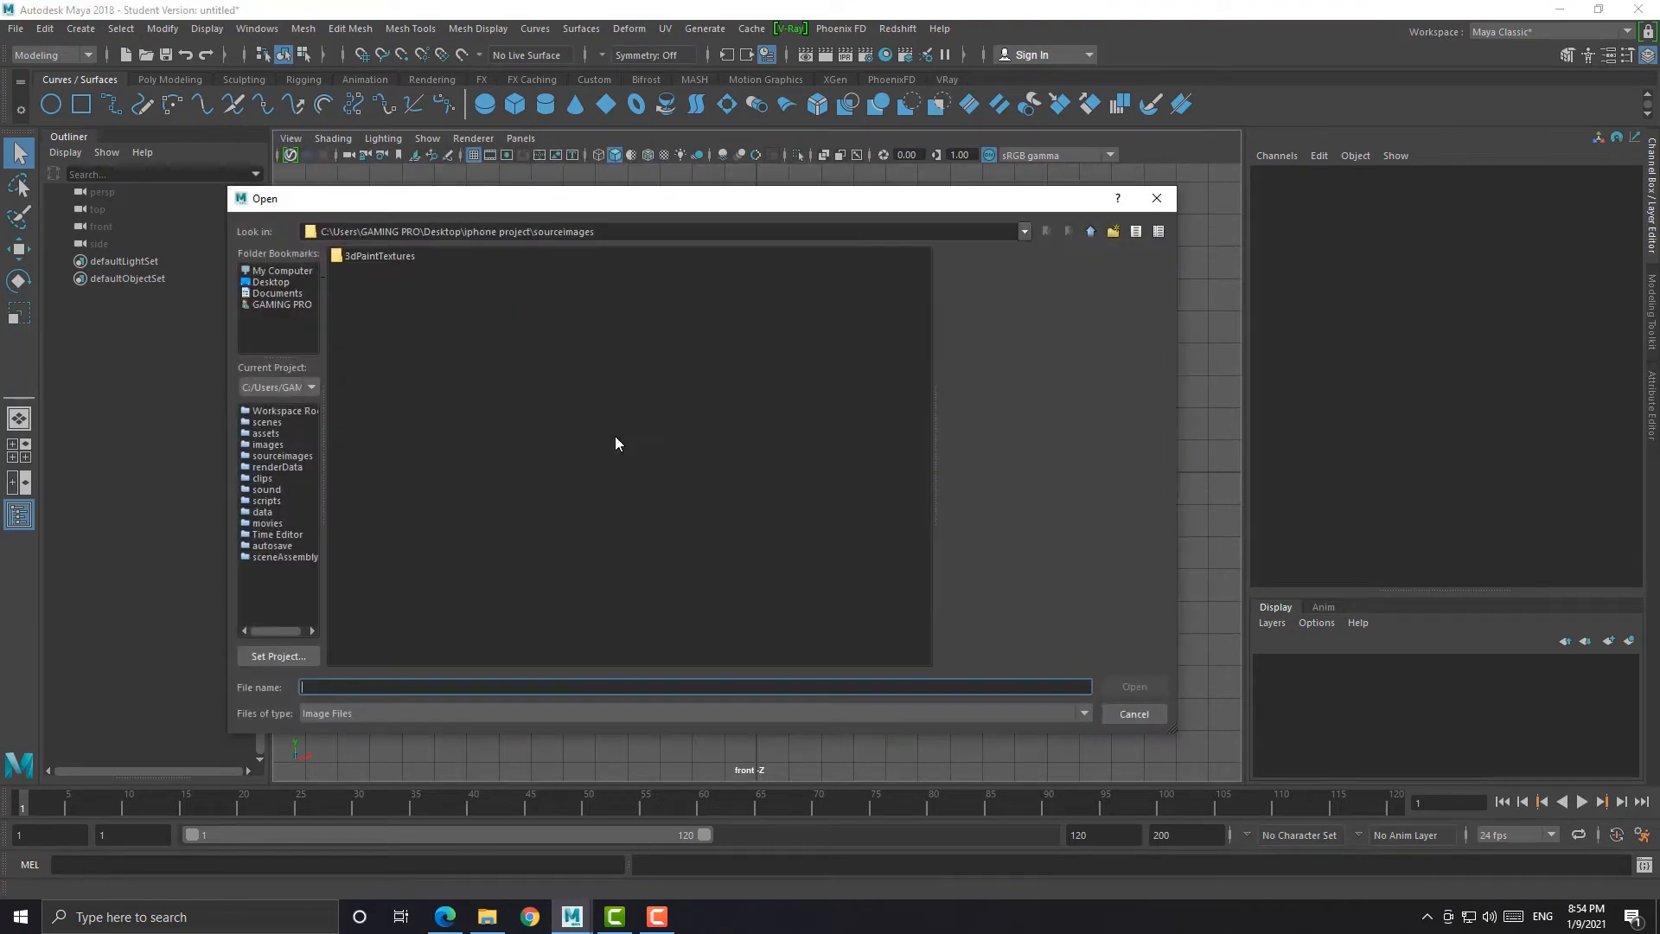
pyautogui.click(271, 282)
pyautogui.click(363, 255)
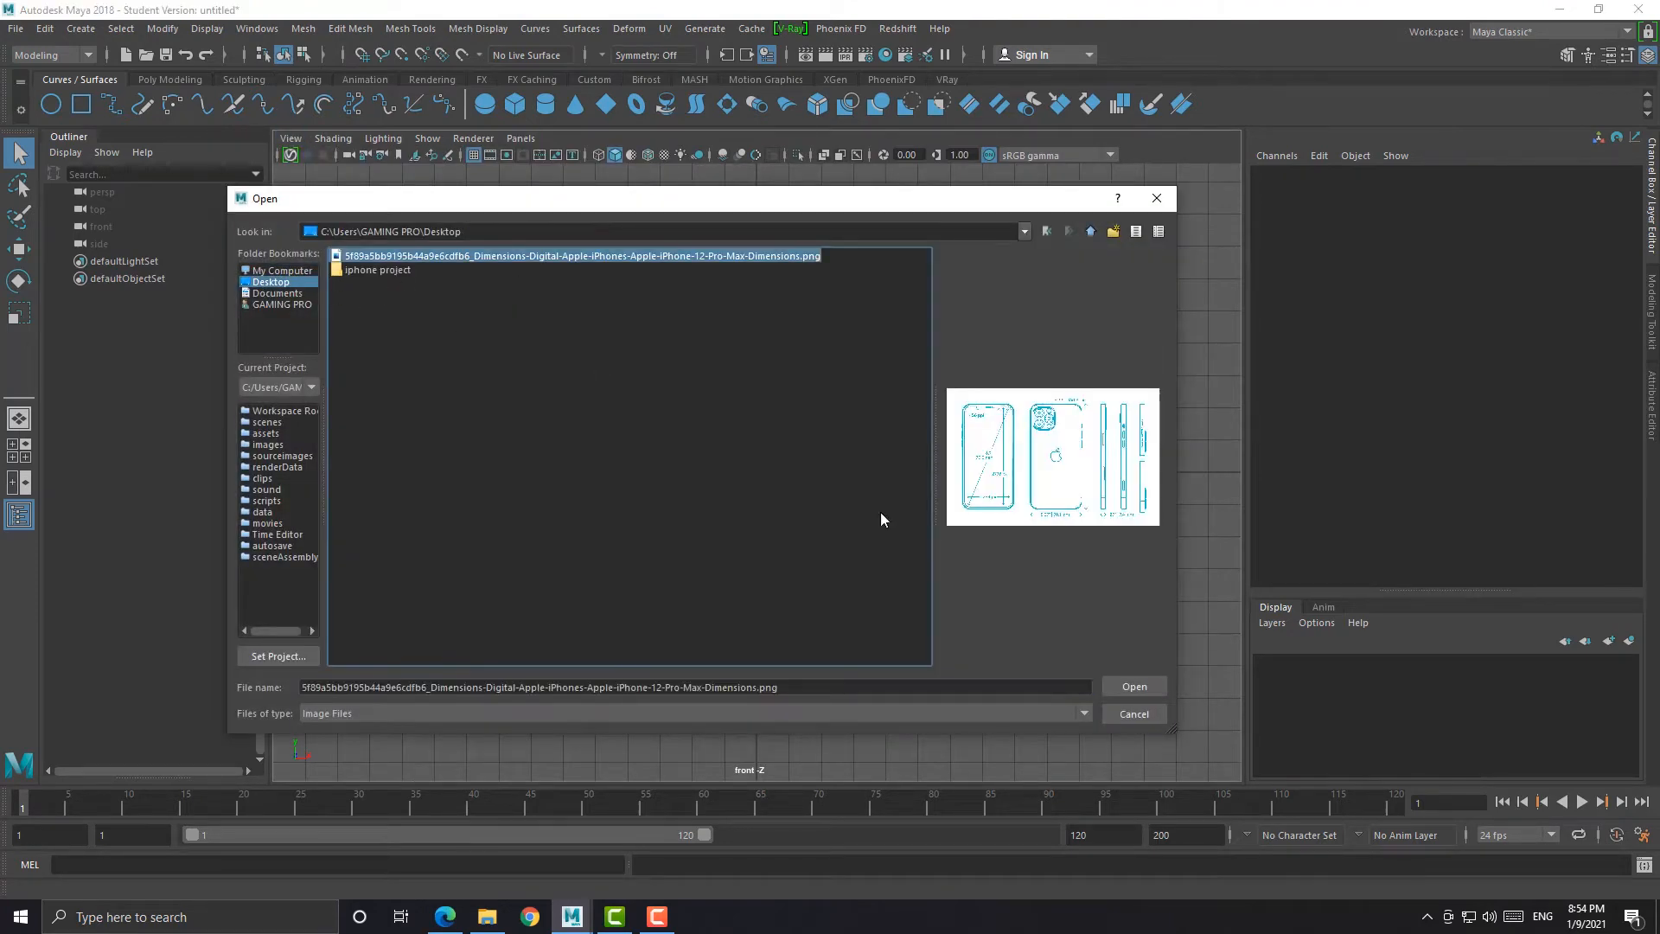
pyautogui.click(1128, 687)
pyautogui.scroll(-5, 795, 529)
pyautogui.press('w')
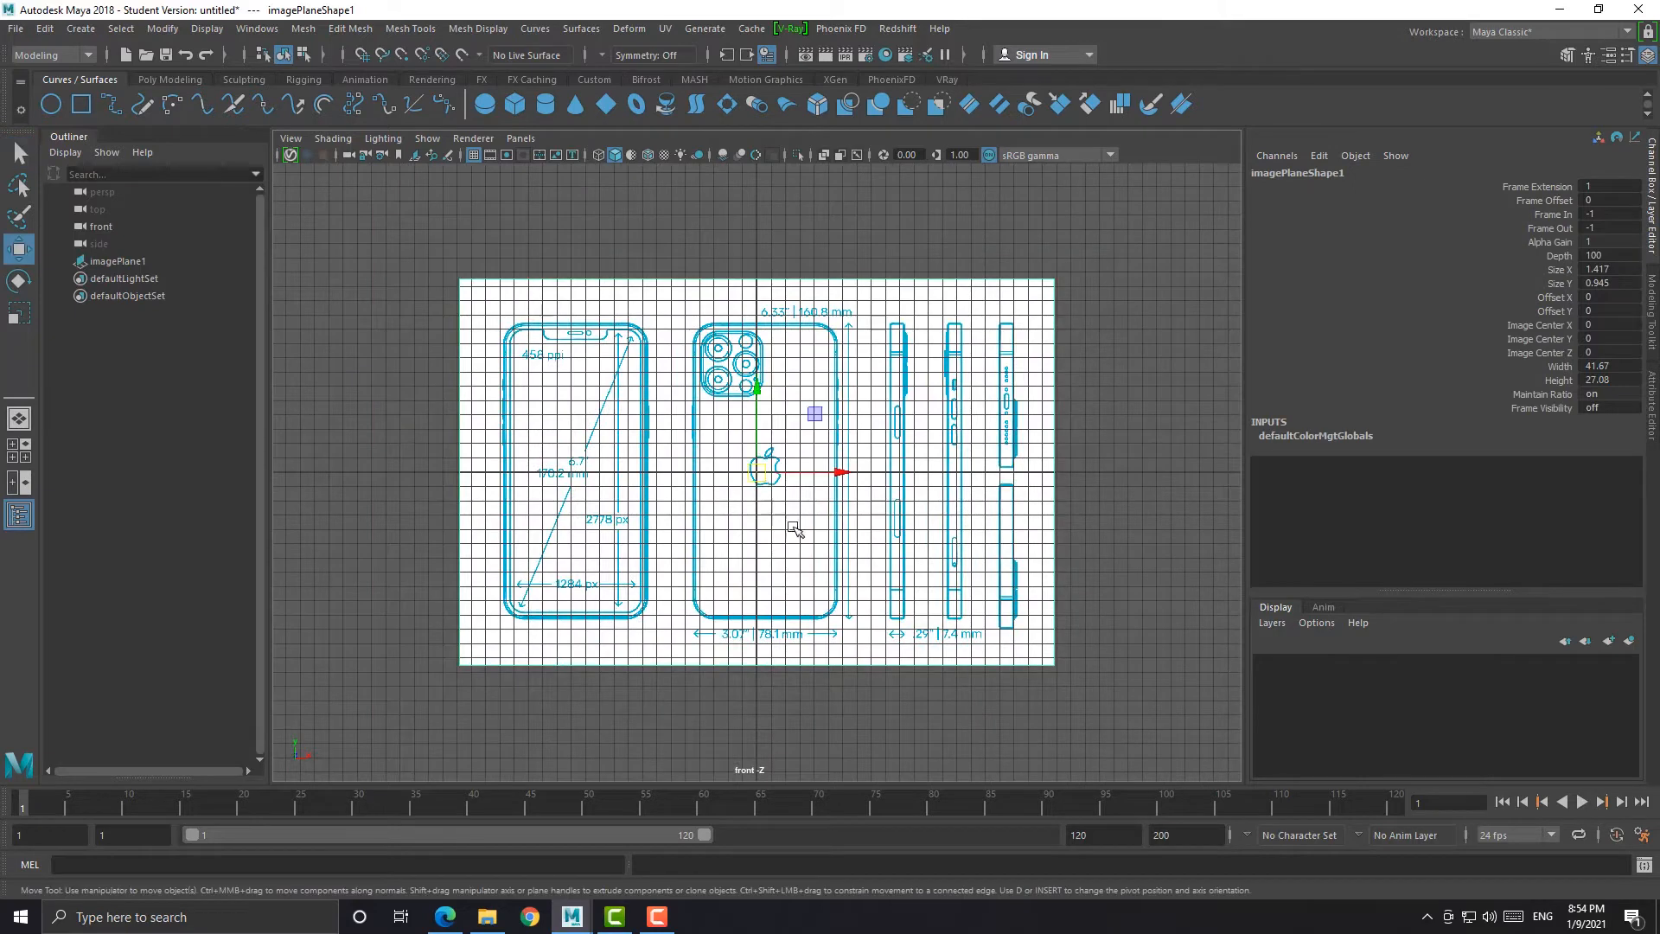
# Import the same iPhone 12 Pro Max dimensions image from the Desktop as an image plane in the side view
pyautogui.press('space')
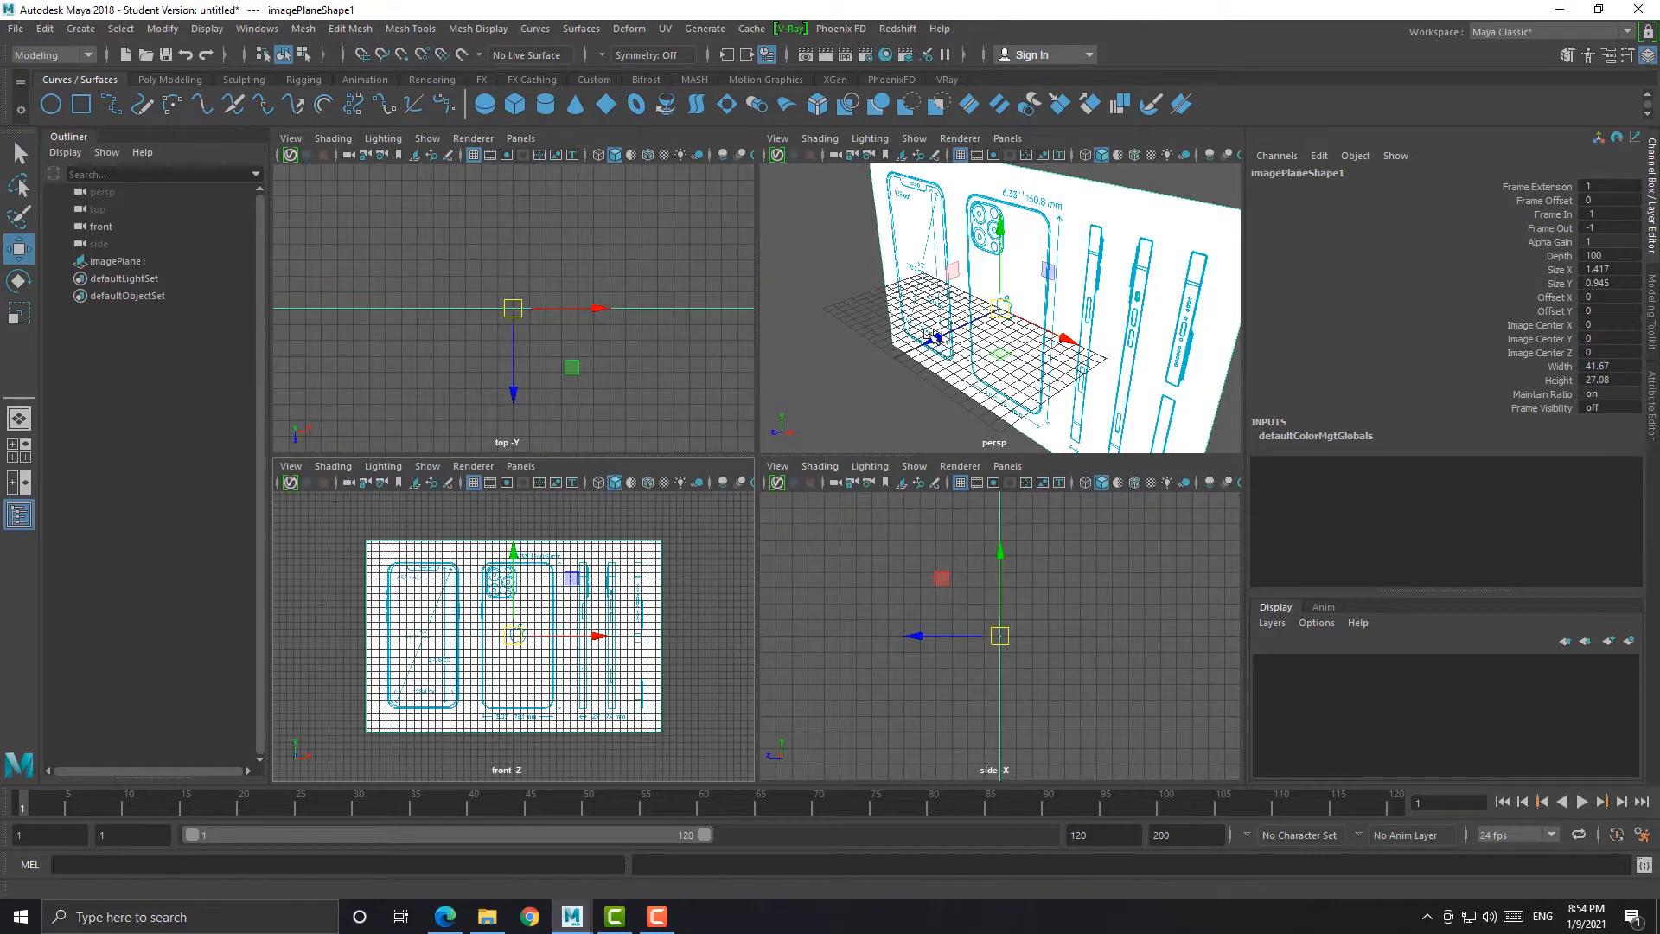
pyautogui.press('space')
pyautogui.click(856, 560)
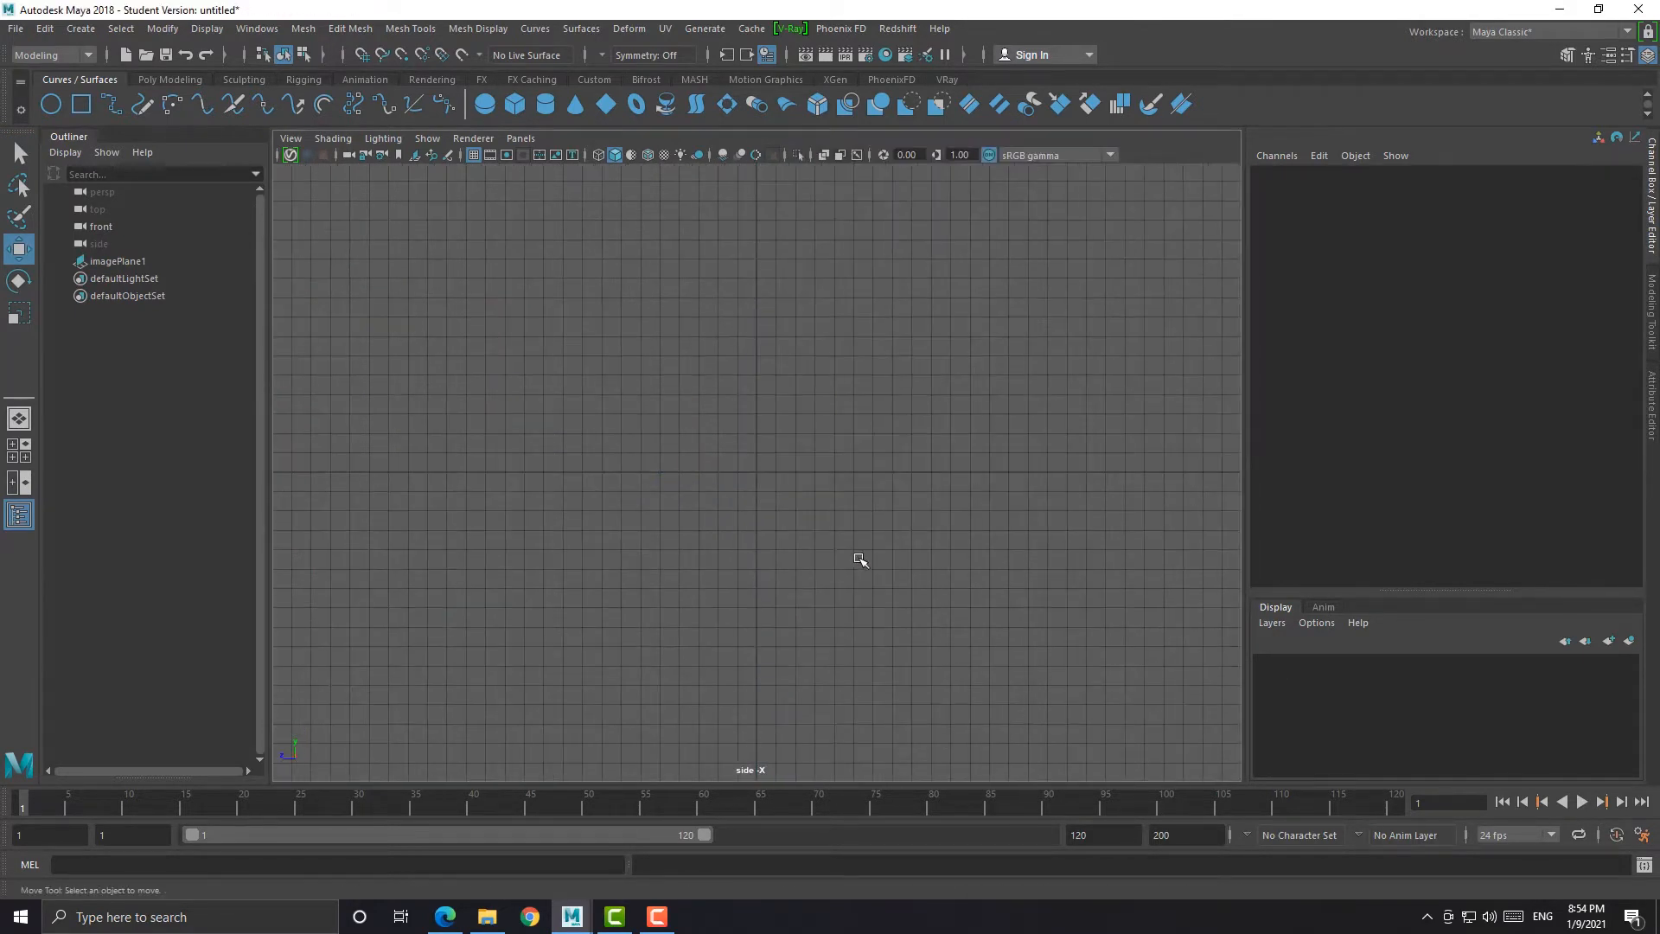
pyautogui.click(291, 138)
pyautogui.moveTo(406, 524)
pyautogui.click(577, 537)
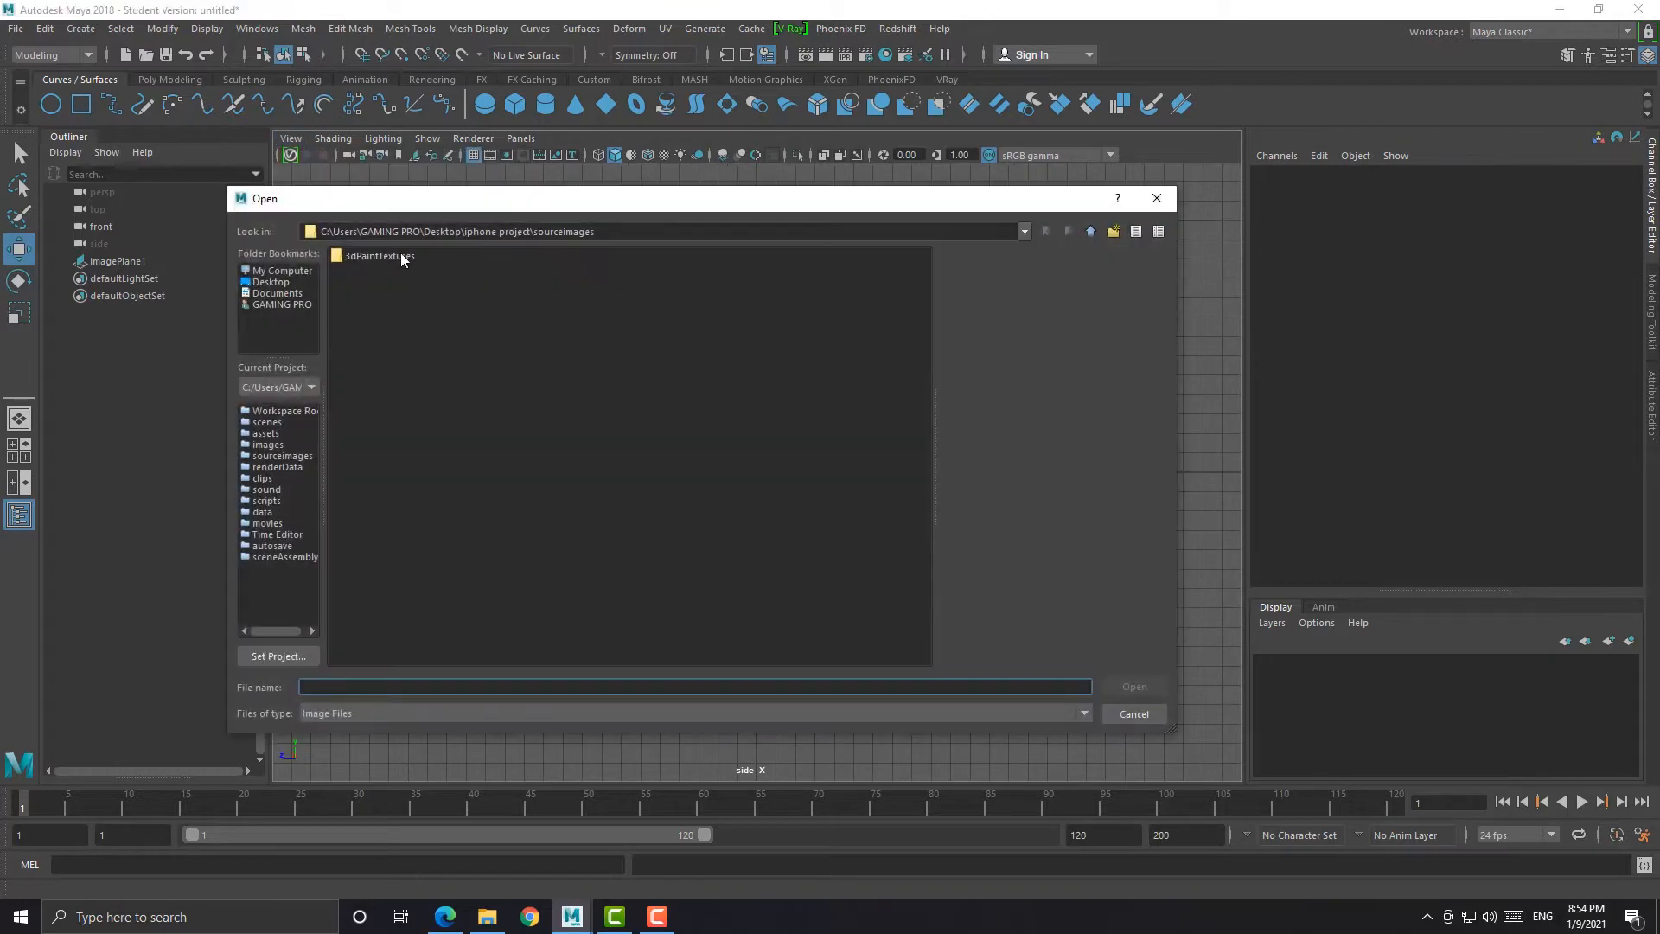
pyautogui.click(273, 282)
pyautogui.click(389, 269)
pyautogui.click(390, 256)
pyautogui.click(1134, 687)
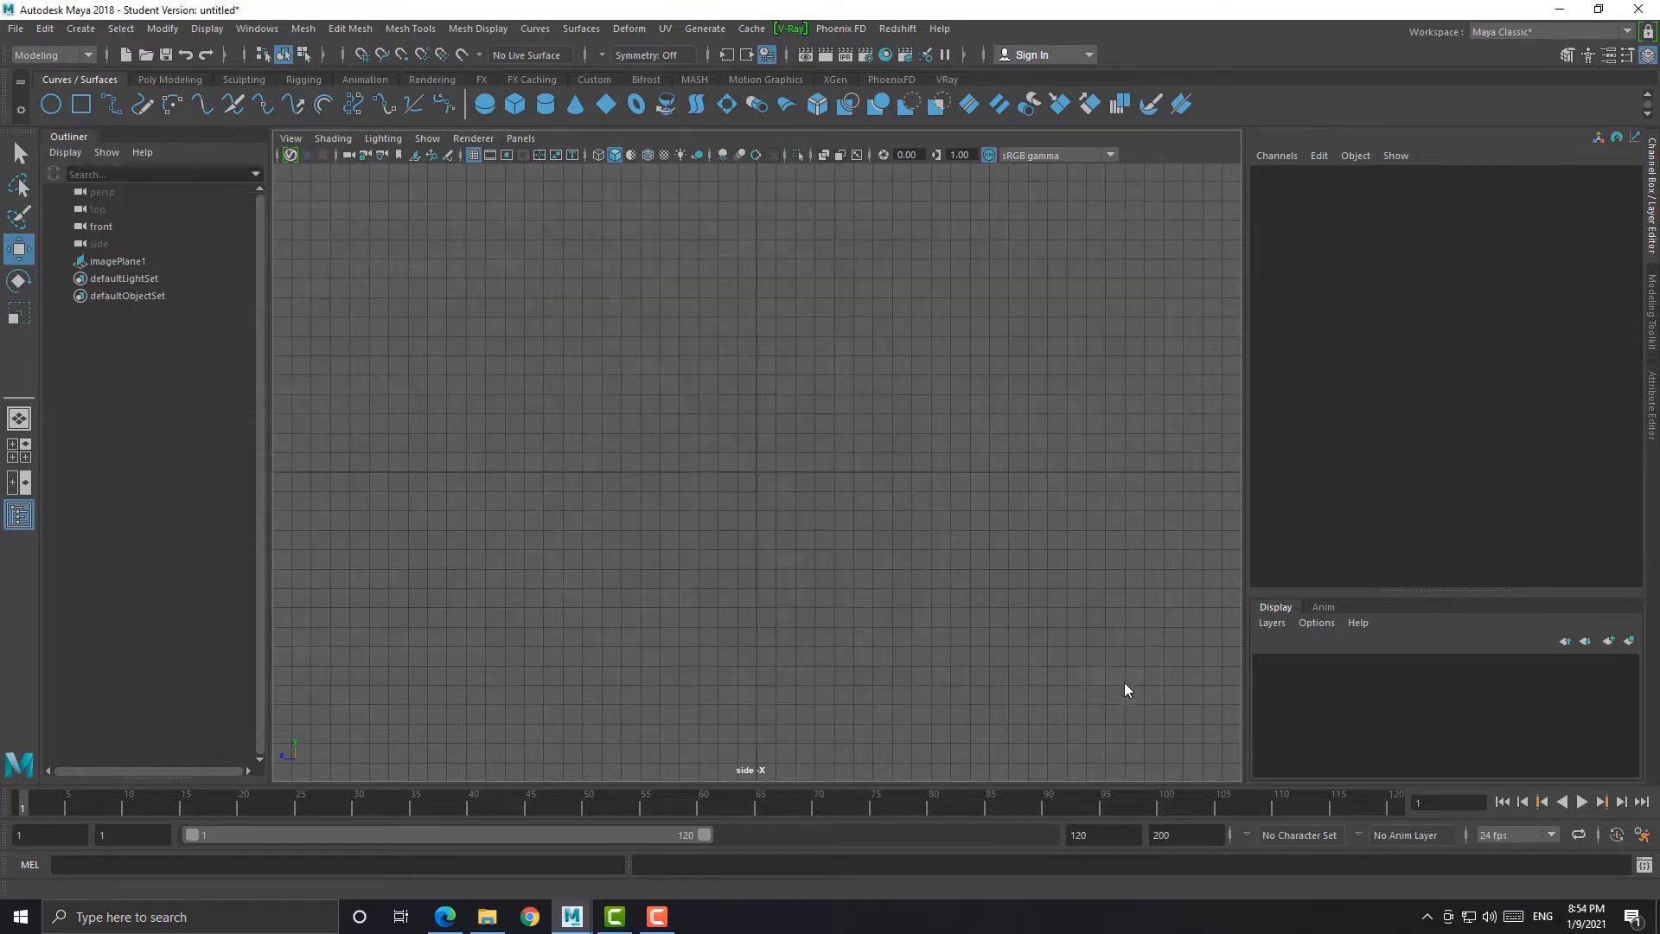
# Set both image planes to display only when looking through their own camera, and check the perspective view
pyautogui.press('space')
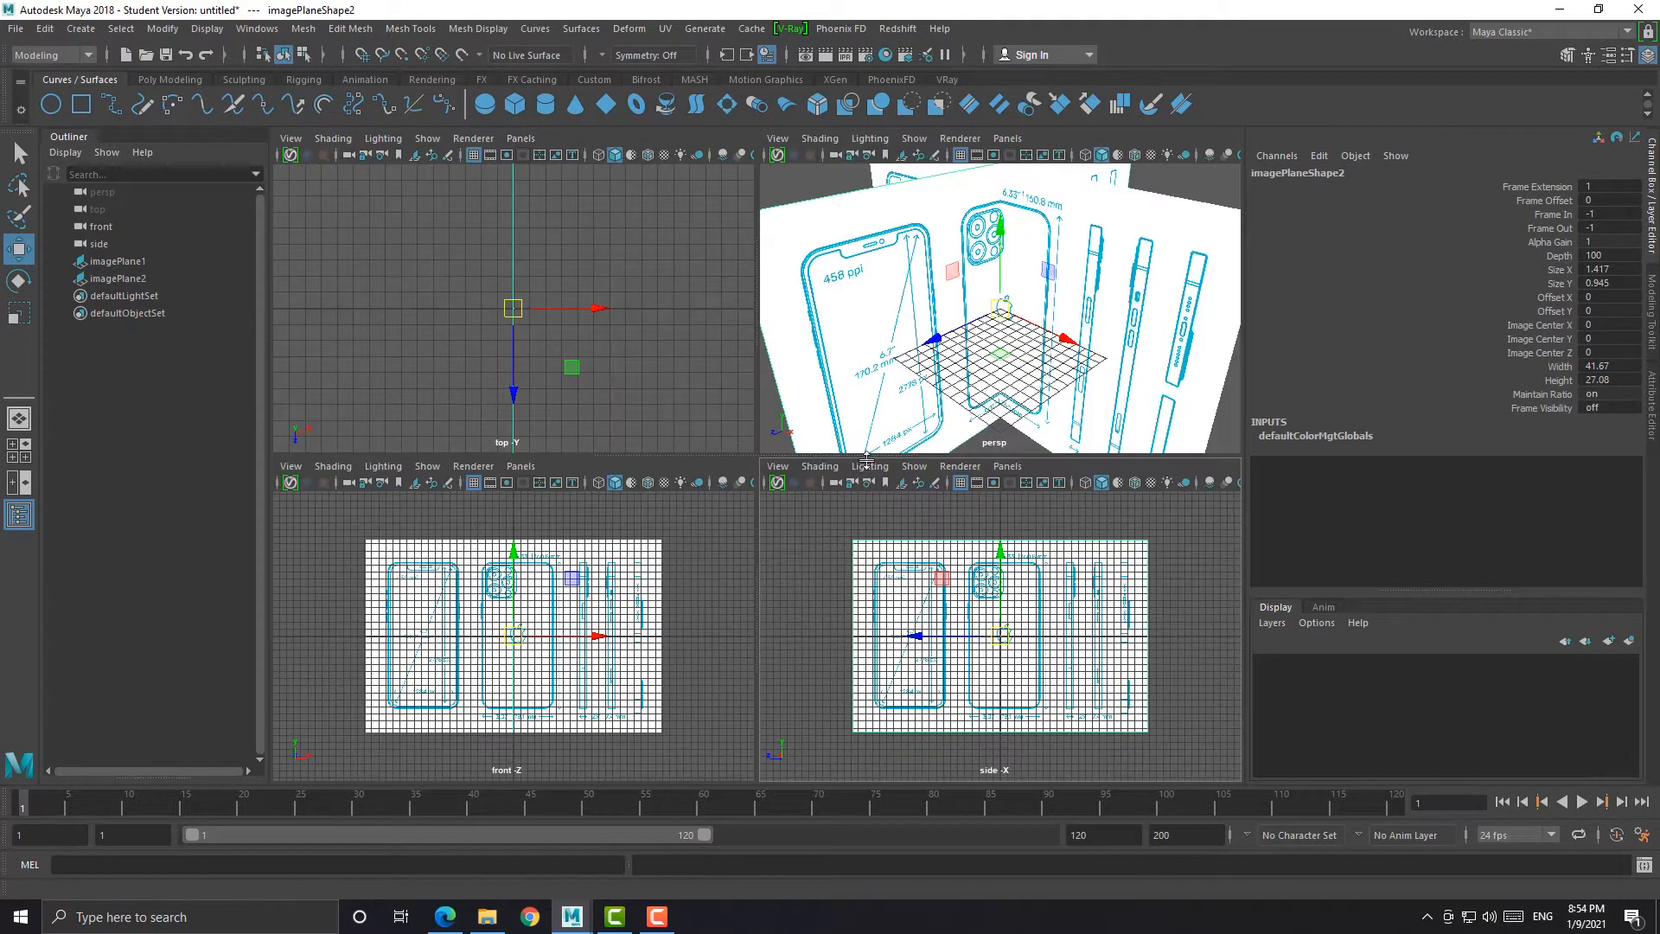
pyautogui.click(1652, 404)
pyautogui.click(1395, 349)
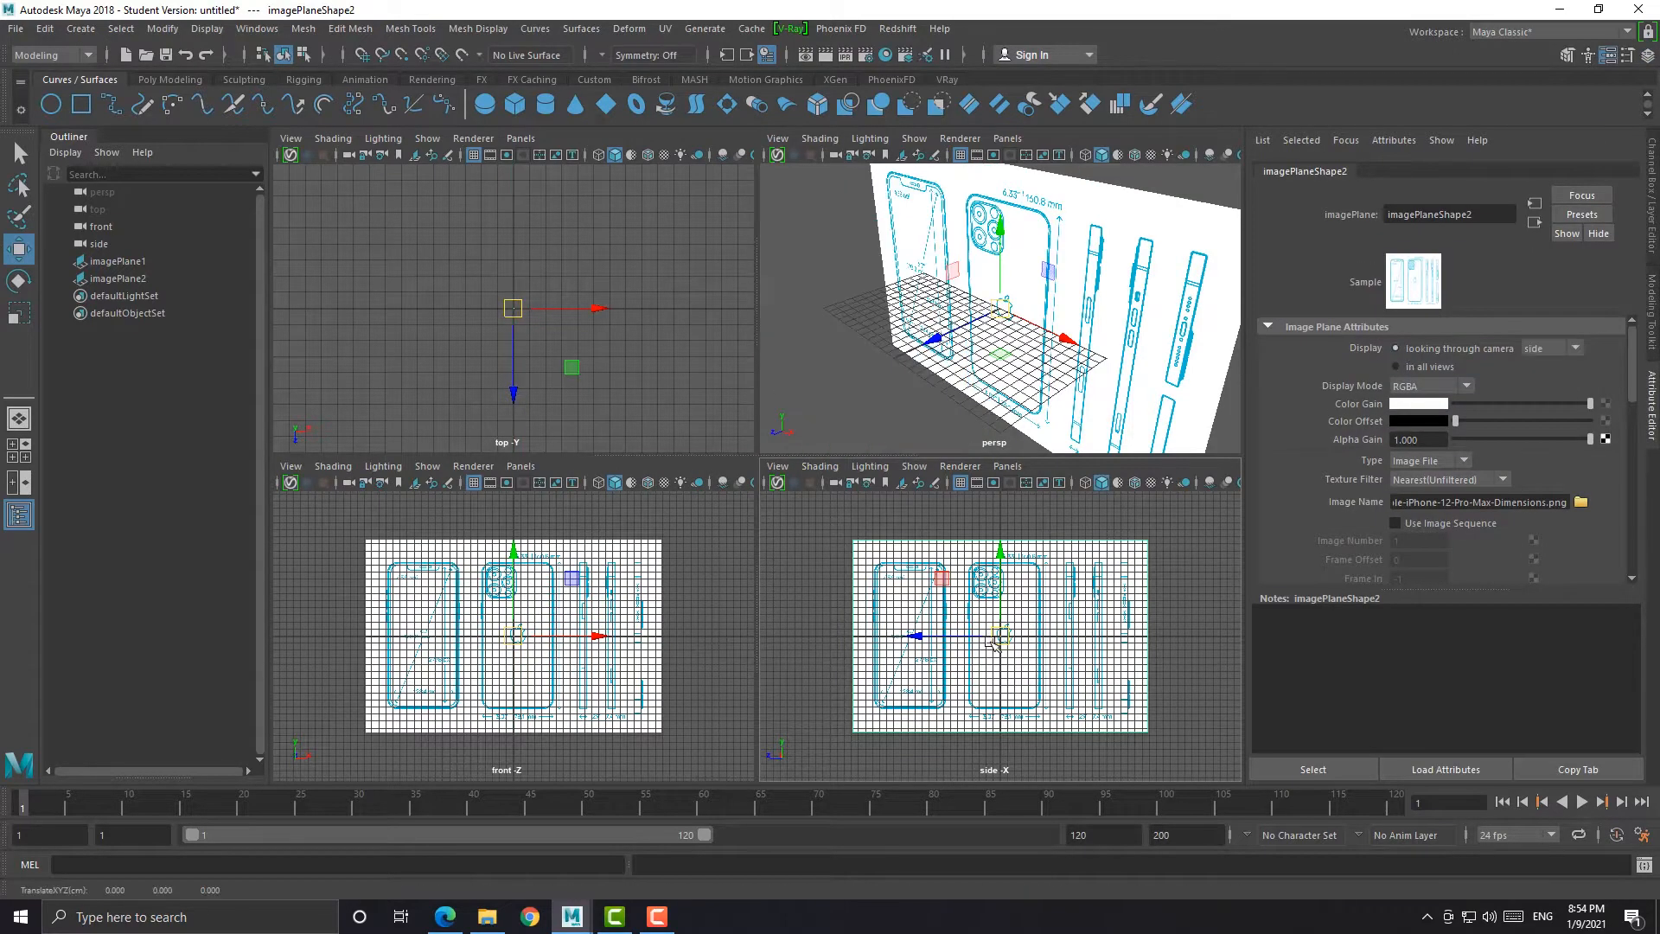
pyautogui.click(661, 637)
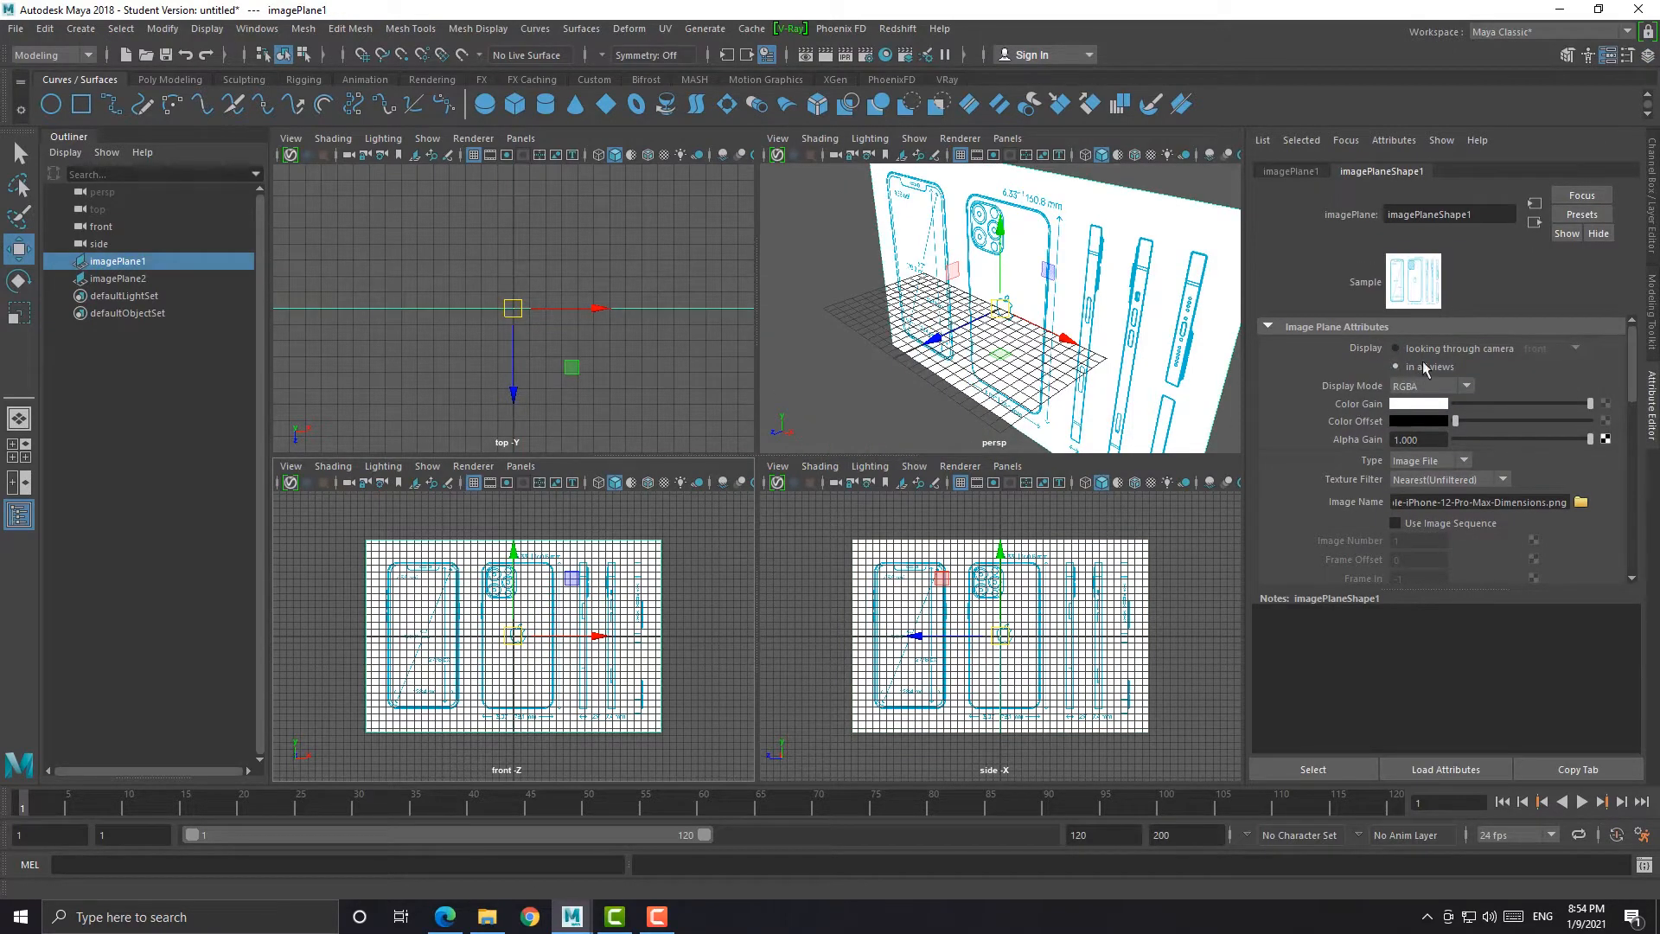
pyautogui.click(1395, 349)
pyautogui.press('space')
pyautogui.moveTo(926, 501)
pyautogui.keyDown('alt'); pyautogui.mouseDown()
pyautogui.moveTo(1031, 487)
pyautogui.moveTo(942, 470)
pyautogui.moveTo(926, 506)
pyautogui.moveTo(957, 491)
pyautogui.mouseUp(); pyautogui.keyUp('alt')
pyautogui.click(923, 439)
pyautogui.keyDown('alt'); pyautogui.moveTo(825, 444); pyautogui.dragTo(912, 448); pyautogui.keyUp('alt')
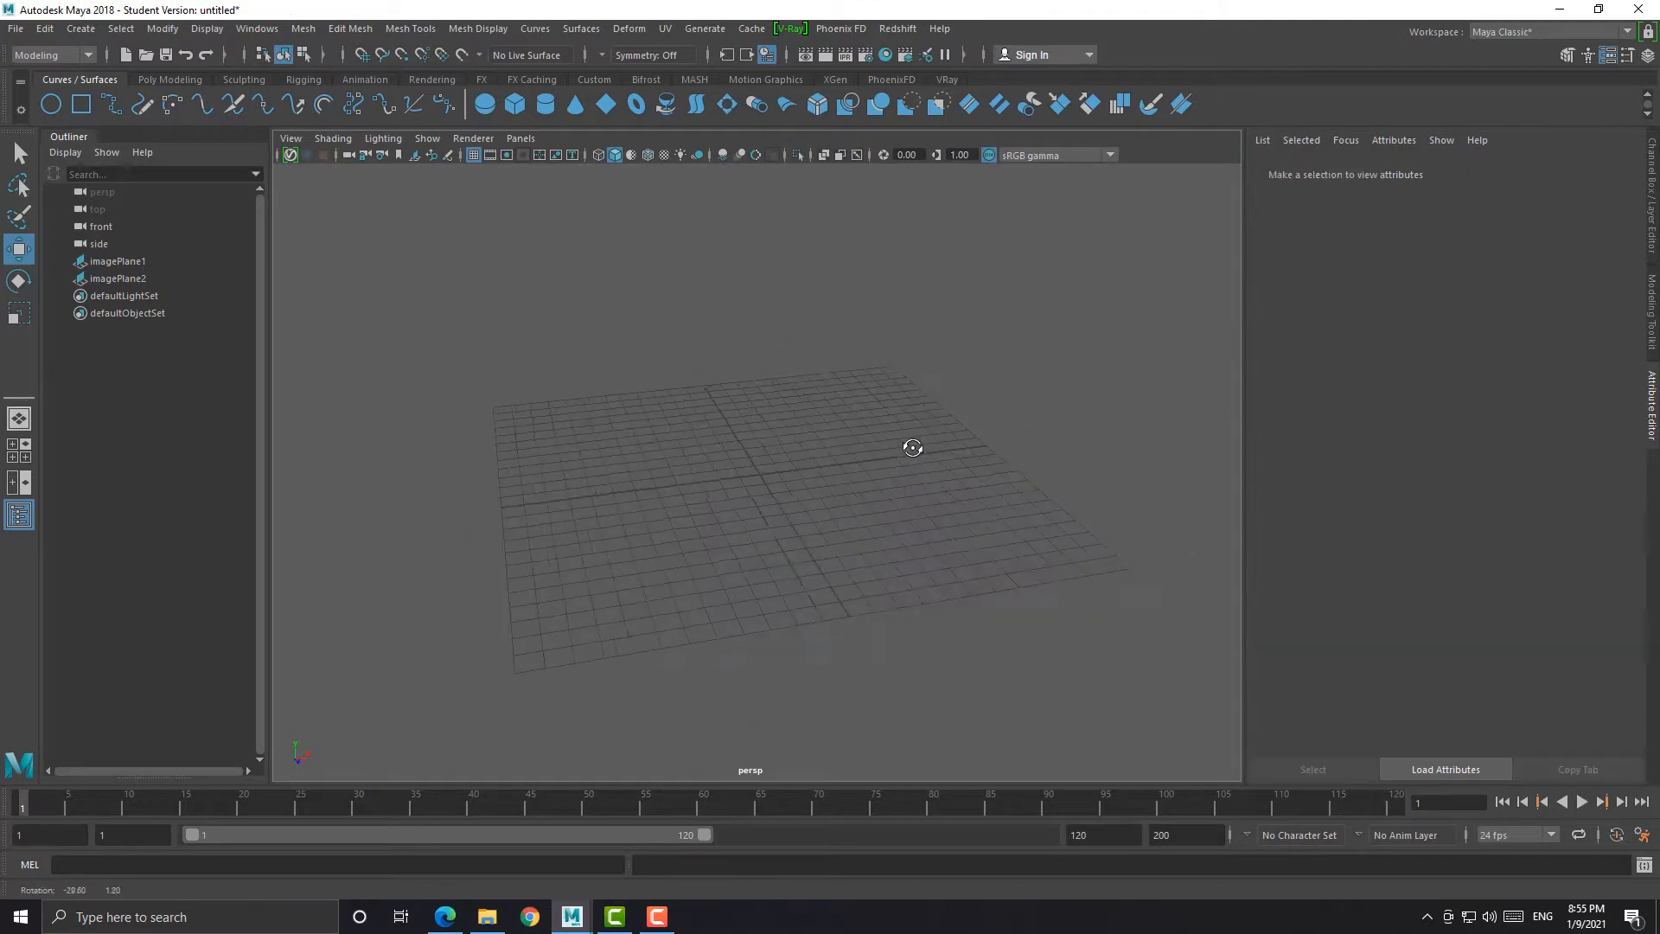
# Create a polygon cube at the origin in the front view and scale it uniformly to about 11.6
pyautogui.press('space')
pyautogui.press('space')
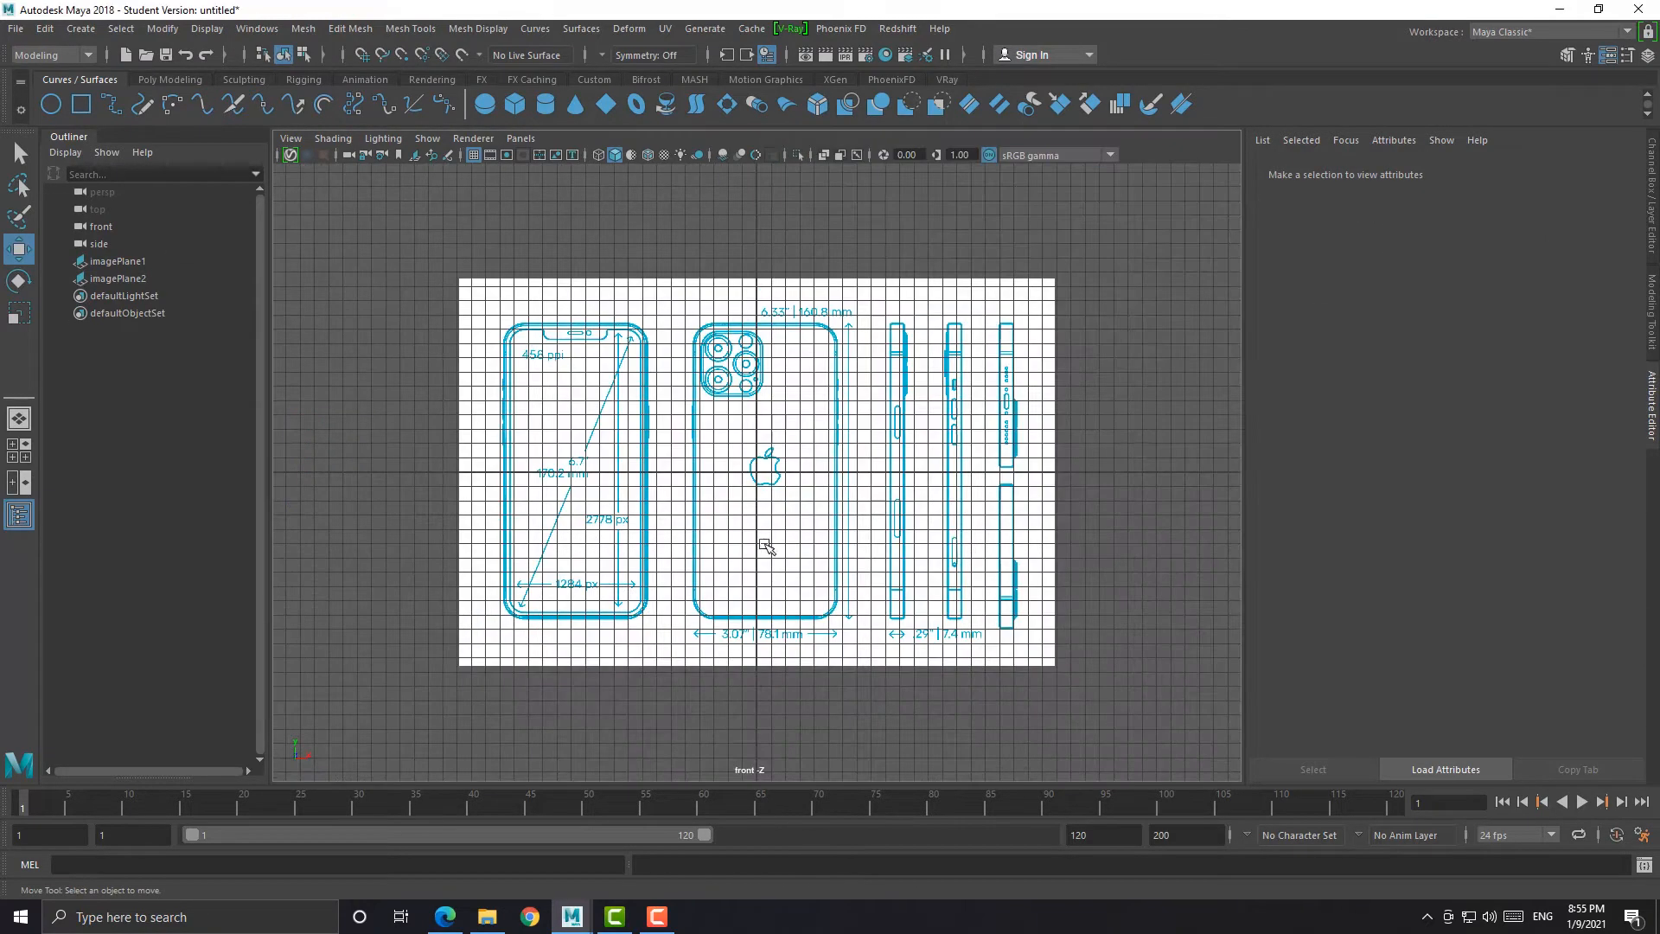
pyautogui.keyDown('shift'); pyautogui.rightClick(772, 485); pyautogui.keyUp('shift')
pyautogui.keyDown('shift'); pyautogui.moveTo(772, 485); pyautogui.dragTo(768, 544, button='right'); pyautogui.keyUp('shift')
pyautogui.scroll(5, 767, 540)
pyautogui.press('r')
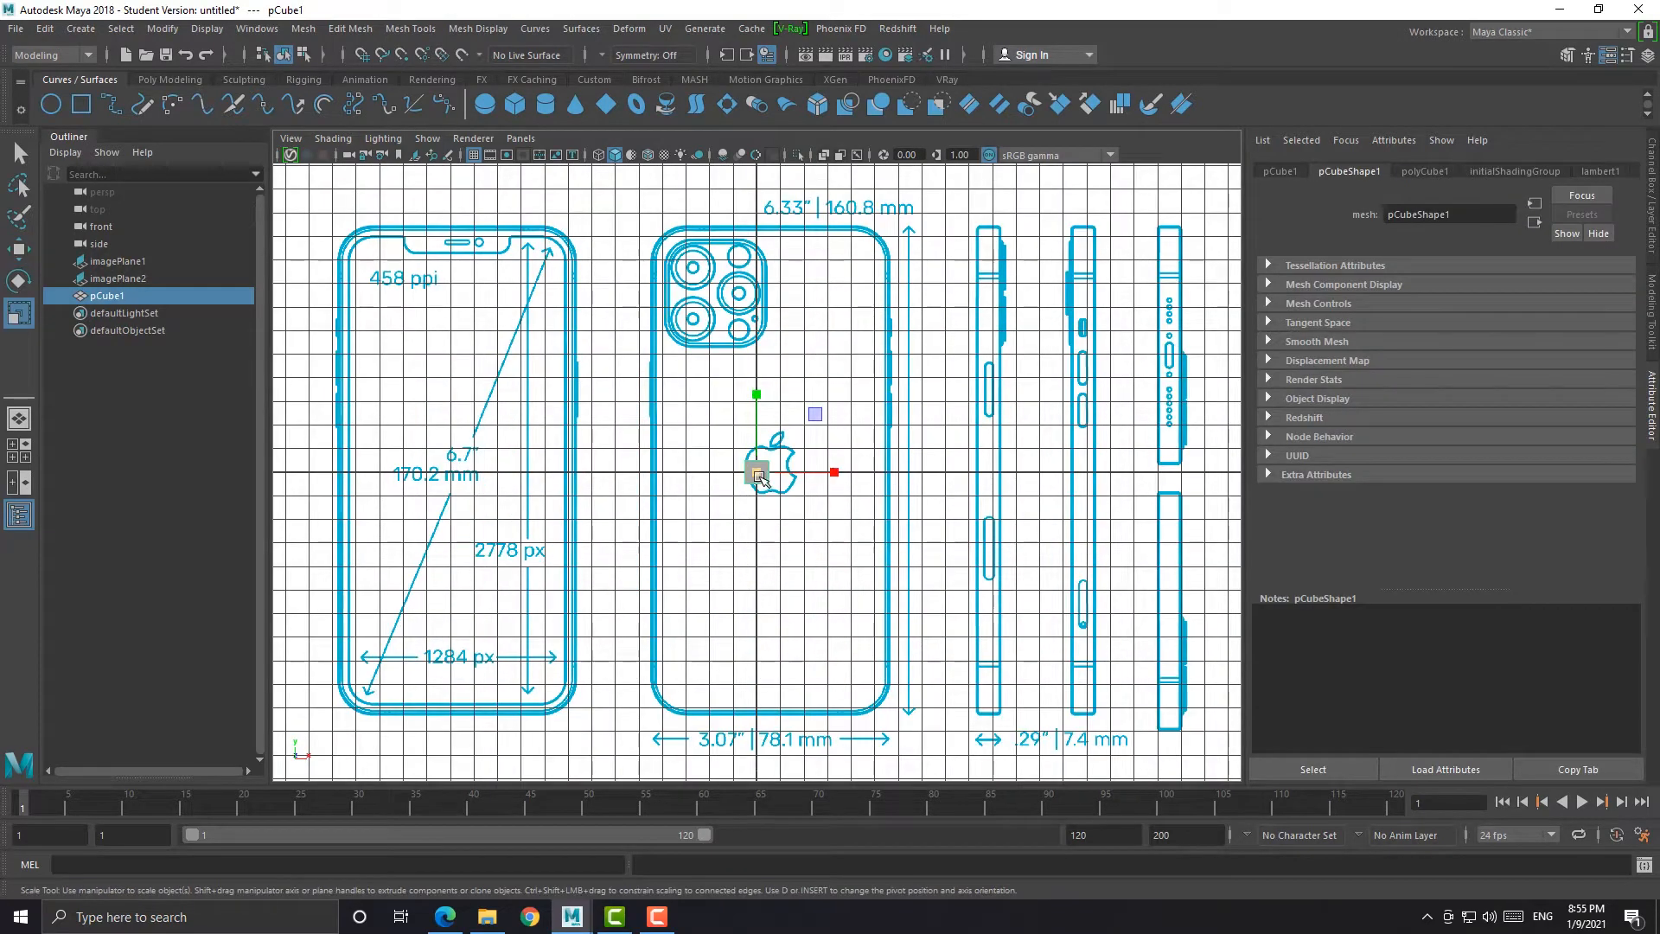
pyautogui.moveTo(757, 473); pyautogui.dragTo(977, 718)
# Move the front image plane about 13 units along X so the phone's front drawing sits behind the cube
pyautogui.press('w')
pyautogui.click(767, 669)
pyautogui.scroll(-5, 780, 582)
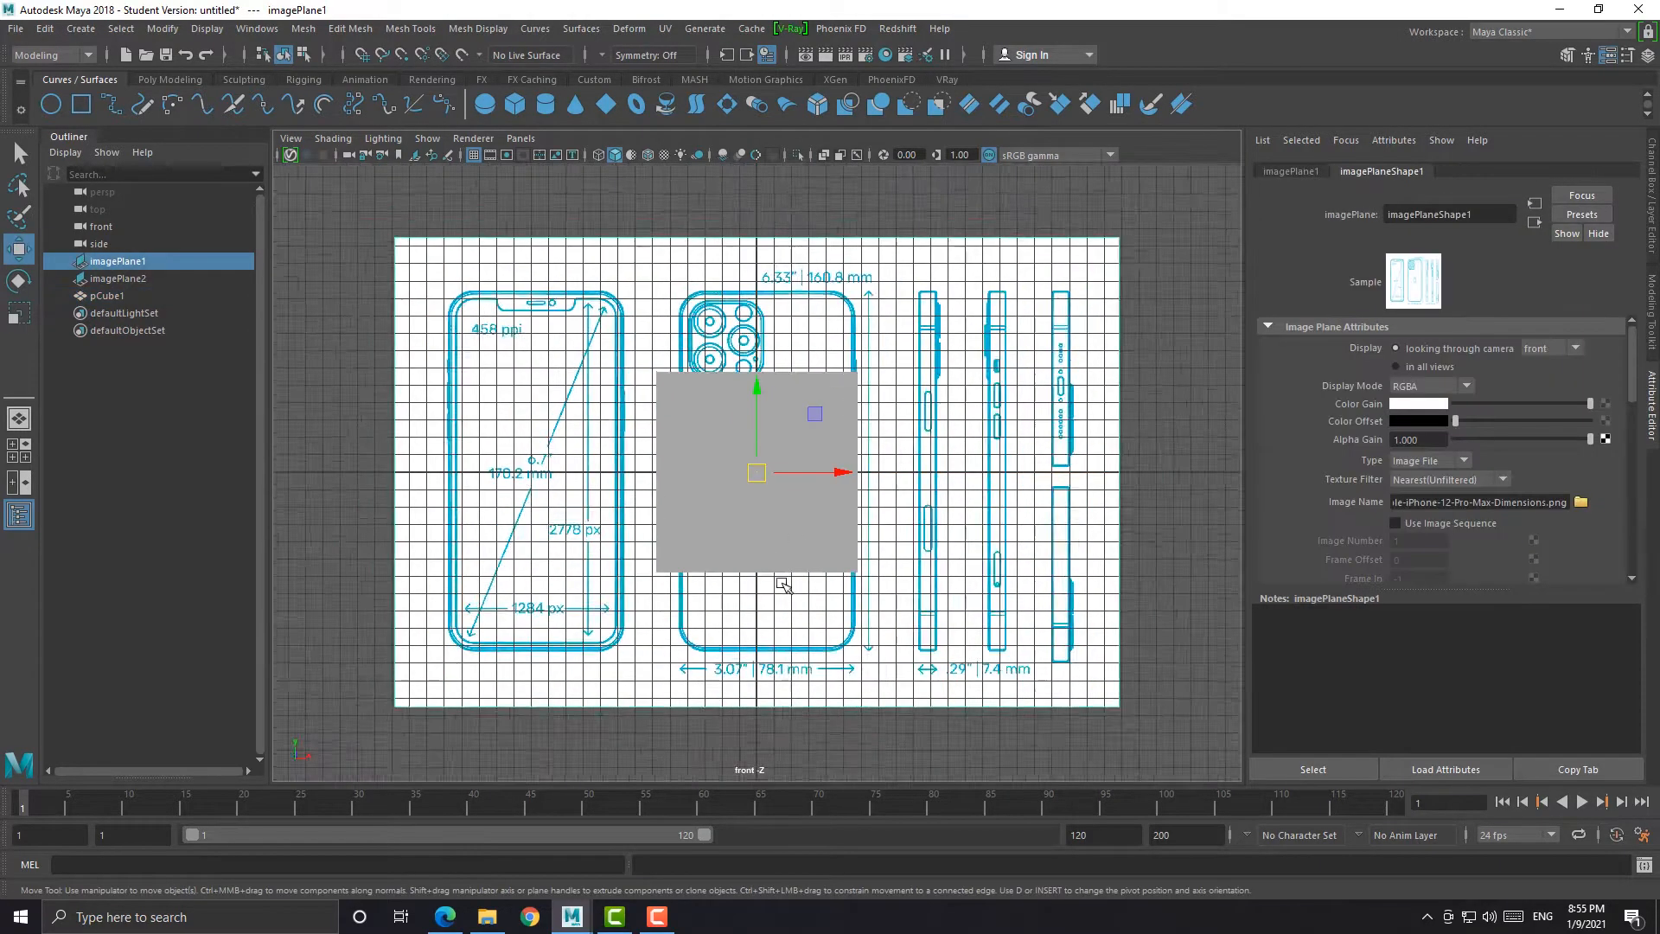
pyautogui.moveTo(860, 473); pyautogui.dragTo(994, 472)
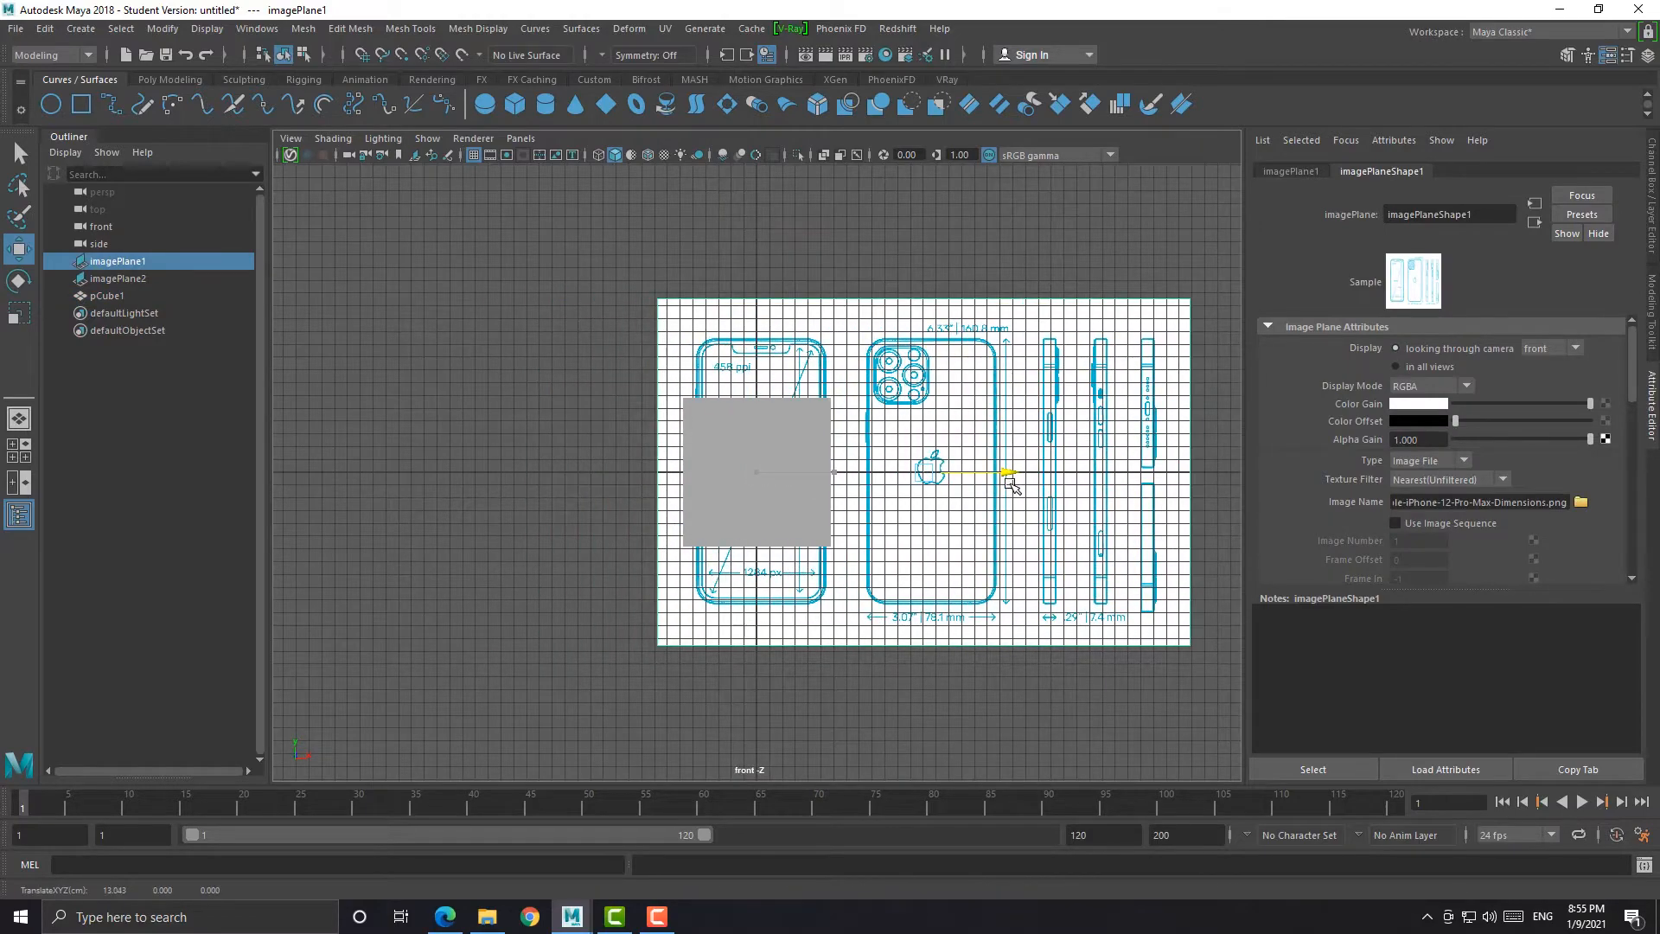
# Turn on X-ray display in the front view and scale the cube's X to 10.22, matching the phone's width
pyautogui.scroll(2, 782, 433)
pyautogui.click(783, 433)
pyautogui.scroll(4, 783, 433)
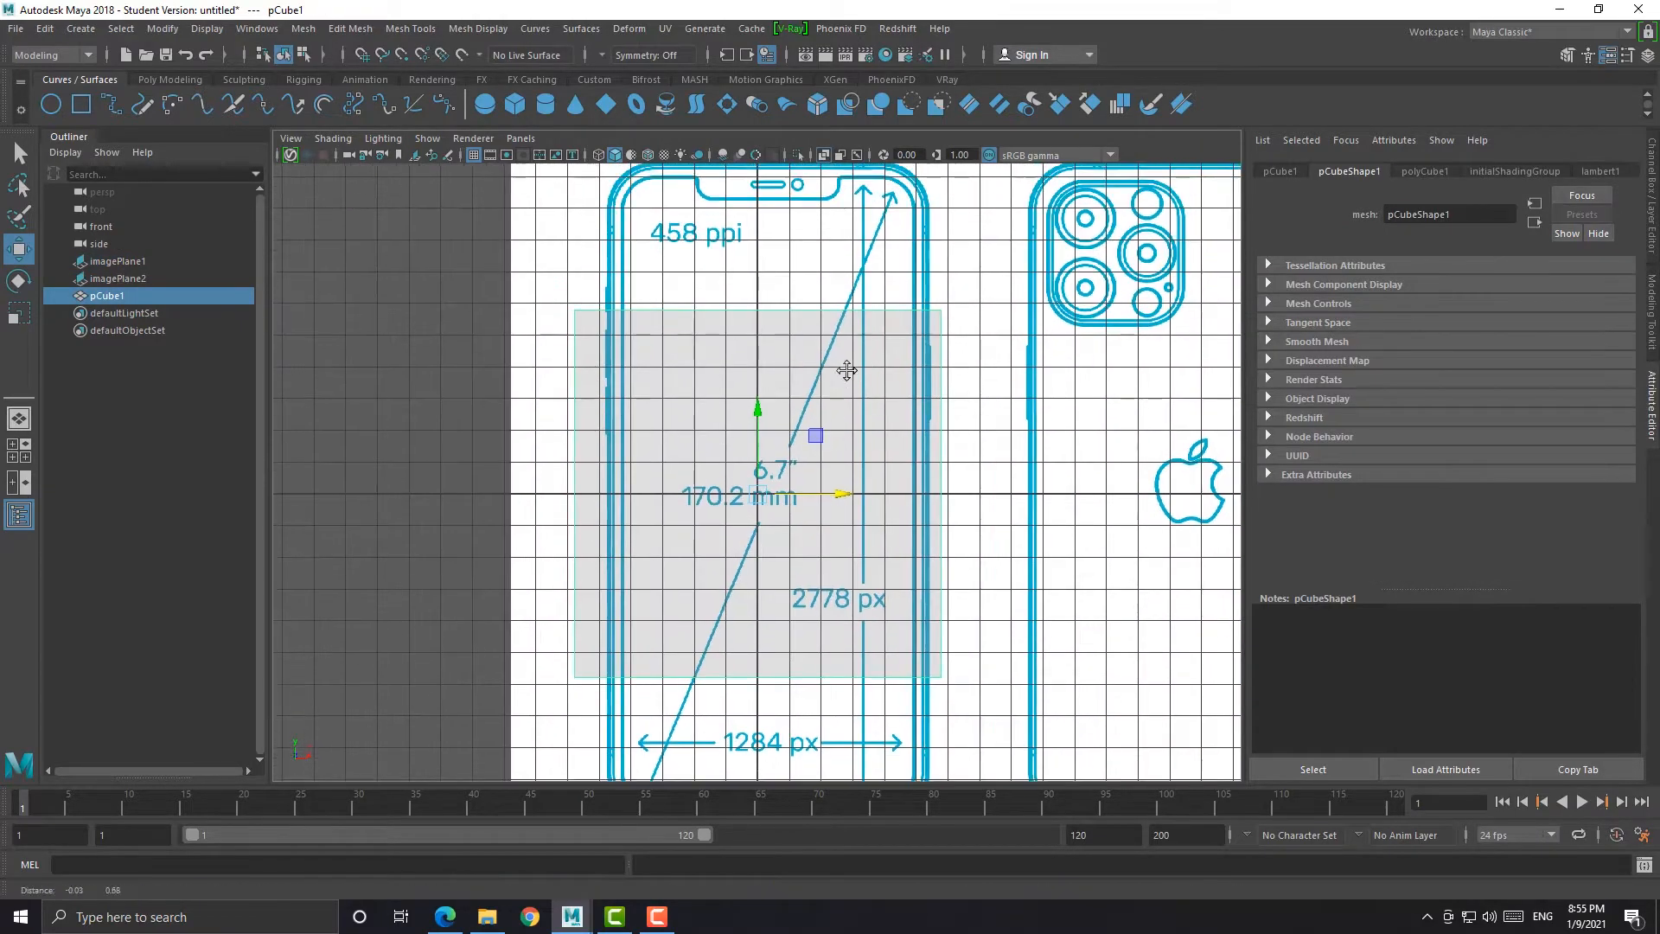
pyautogui.press('r')
pyautogui.scroll(2, 845, 367)
pyautogui.moveTo(835, 499); pyautogui.dragTo(850, 499)
pyautogui.press('w')
pyautogui.press('r')
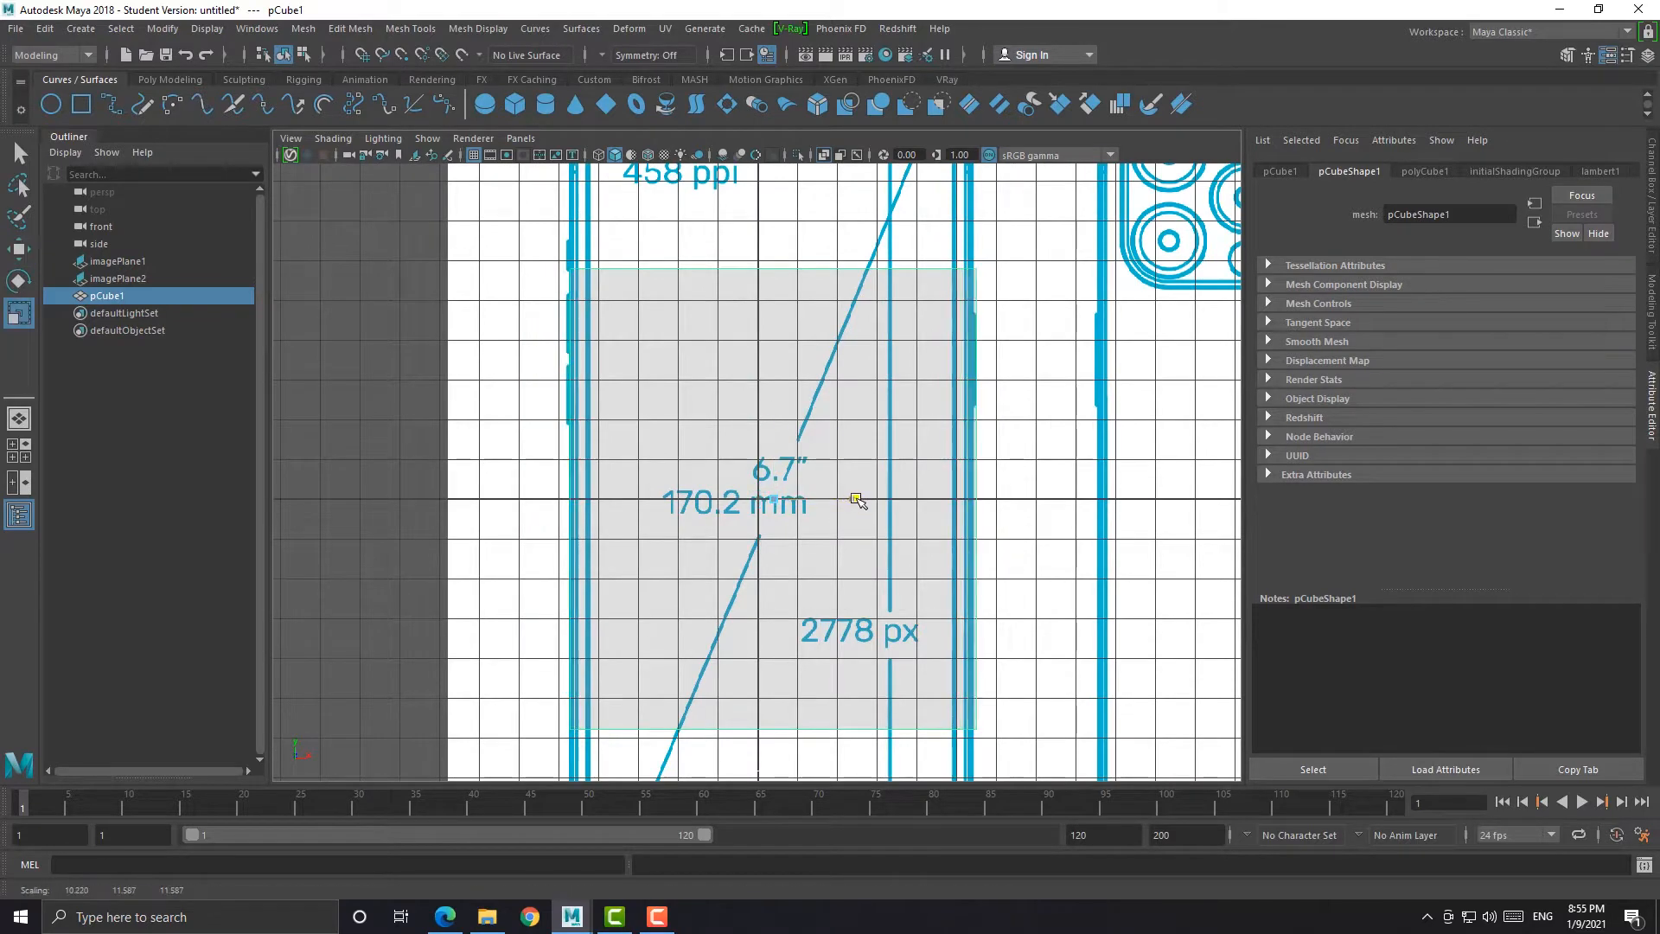
# Stretch the cube to the phone's full height by moving its top vertices up and its bottom vertices down to the outline
pyautogui.scroll(-2, 777, 360)
pyautogui.moveTo(793, 375); pyautogui.dragTo(712, 334, button='right')
pyautogui.moveTo(542, 266); pyautogui.dragTo(965, 388)
pyautogui.press('w')
pyautogui.moveTo(766, 238); pyautogui.dragTo(752, 112)
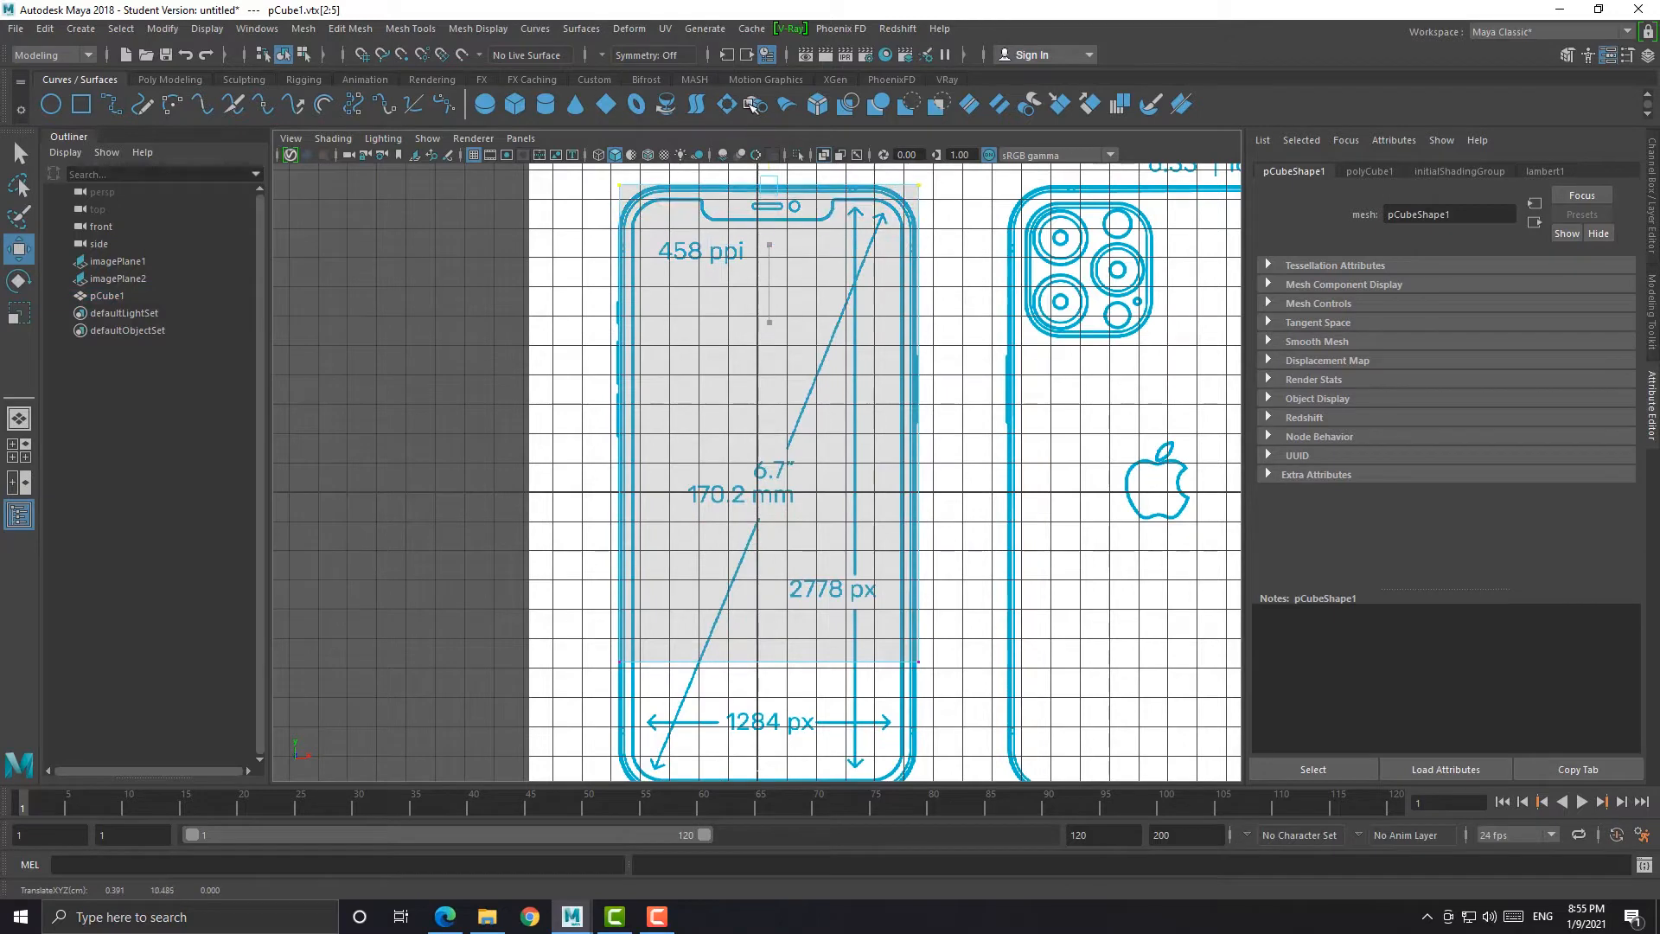
pyautogui.moveTo(933, 584); pyautogui.dragTo(592, 709)
pyautogui.scroll(-4, 818, 645)
pyautogui.moveTo(772, 527); pyautogui.dragTo(775, 589)
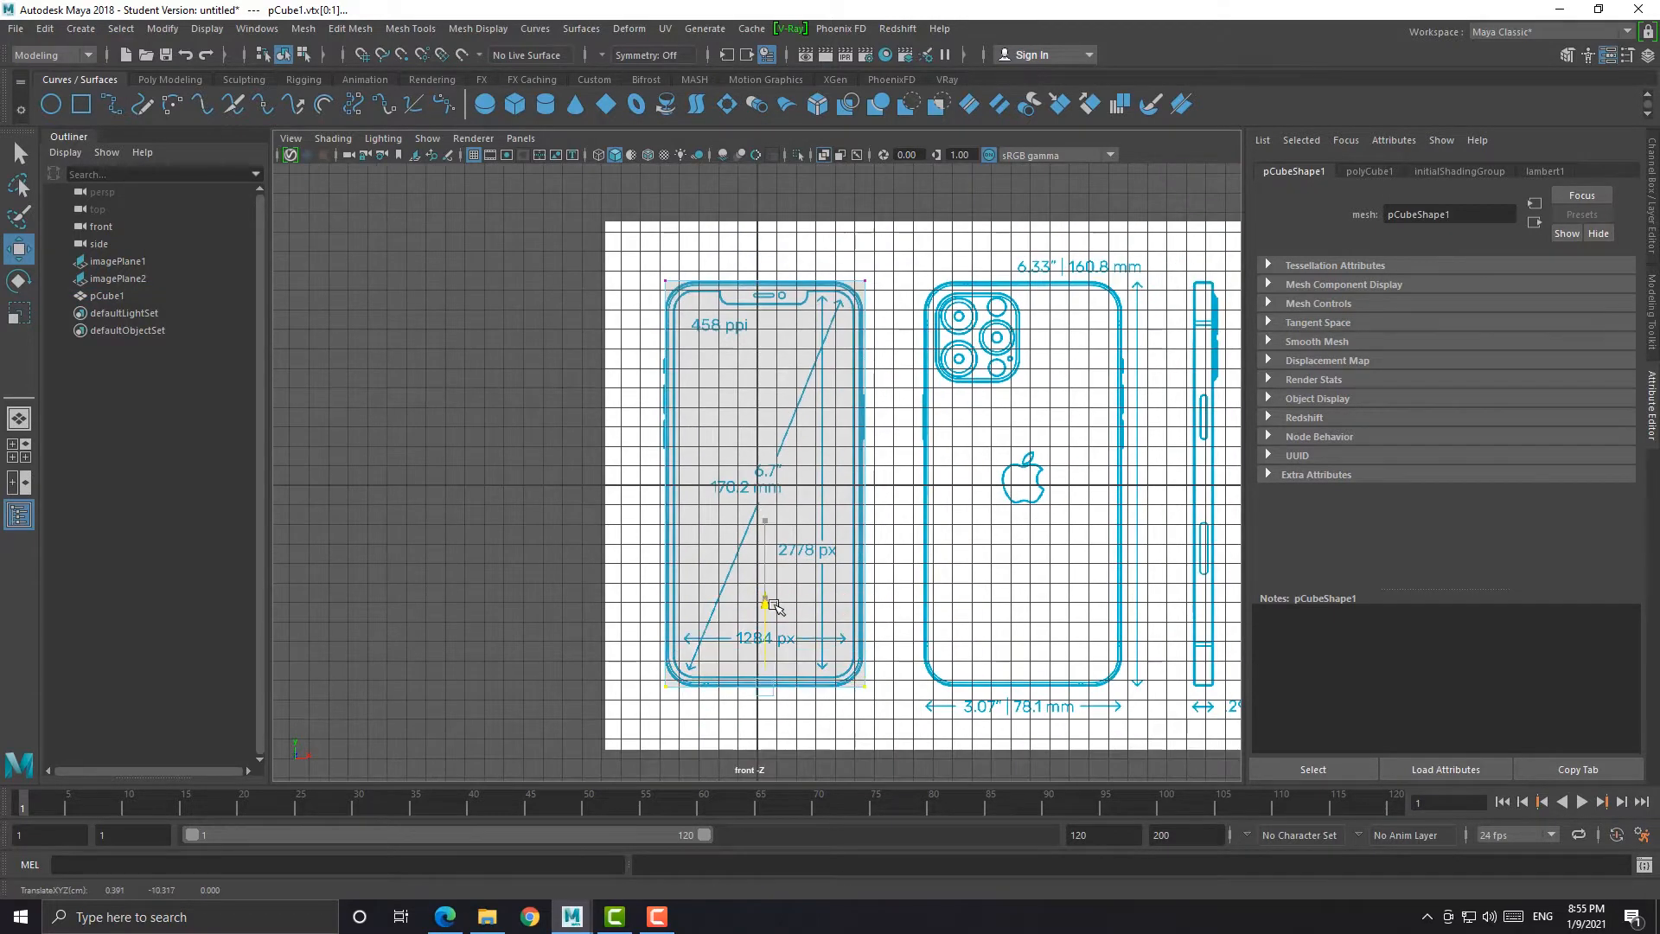
# Examine how the cube's corners and edges line up with the phone's front outline
pyautogui.scroll(3, 776, 615)
pyautogui.keyDown('alt'); pyautogui.moveTo(778, 609); pyautogui.dragTo(781, 908, button='middle'); pyautogui.keyUp('alt')
pyautogui.scroll(6, 768, 354)
pyautogui.scroll(-6, 769, 339)
pyautogui.scroll(8, 760, 475)
pyautogui.scroll(-9, 714, 393)
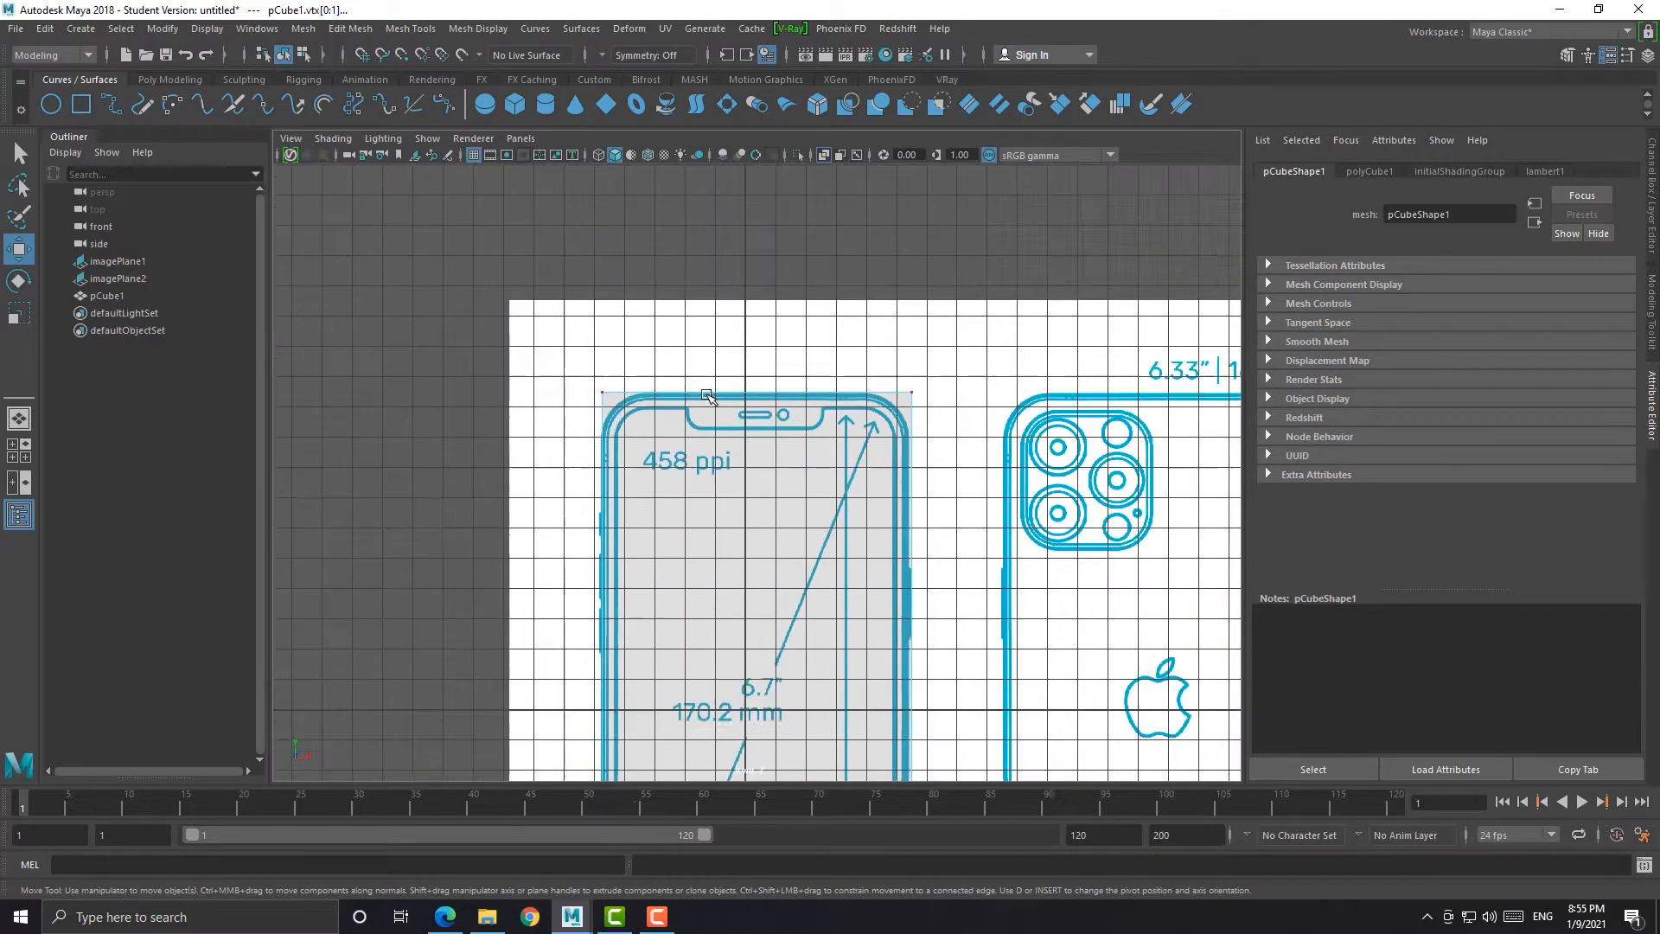
pyautogui.keyDown('alt'); pyautogui.moveTo(693, 633); pyautogui.dragTo(769, 385, button='middle'); pyautogui.keyUp('alt')
pyautogui.keyDown('alt'); pyautogui.moveTo(780, 458); pyautogui.dragTo(770, 326, button='middle'); pyautogui.keyUp('alt')
pyautogui.scroll(7, 770, 326)
pyautogui.scroll(-7, 772, 326)
pyautogui.keyDown('alt'); pyautogui.moveTo(813, 156); pyautogui.dragTo(674, 480, button='middle'); pyautogui.keyUp('alt')
pyautogui.scroll(7, 717, 418)
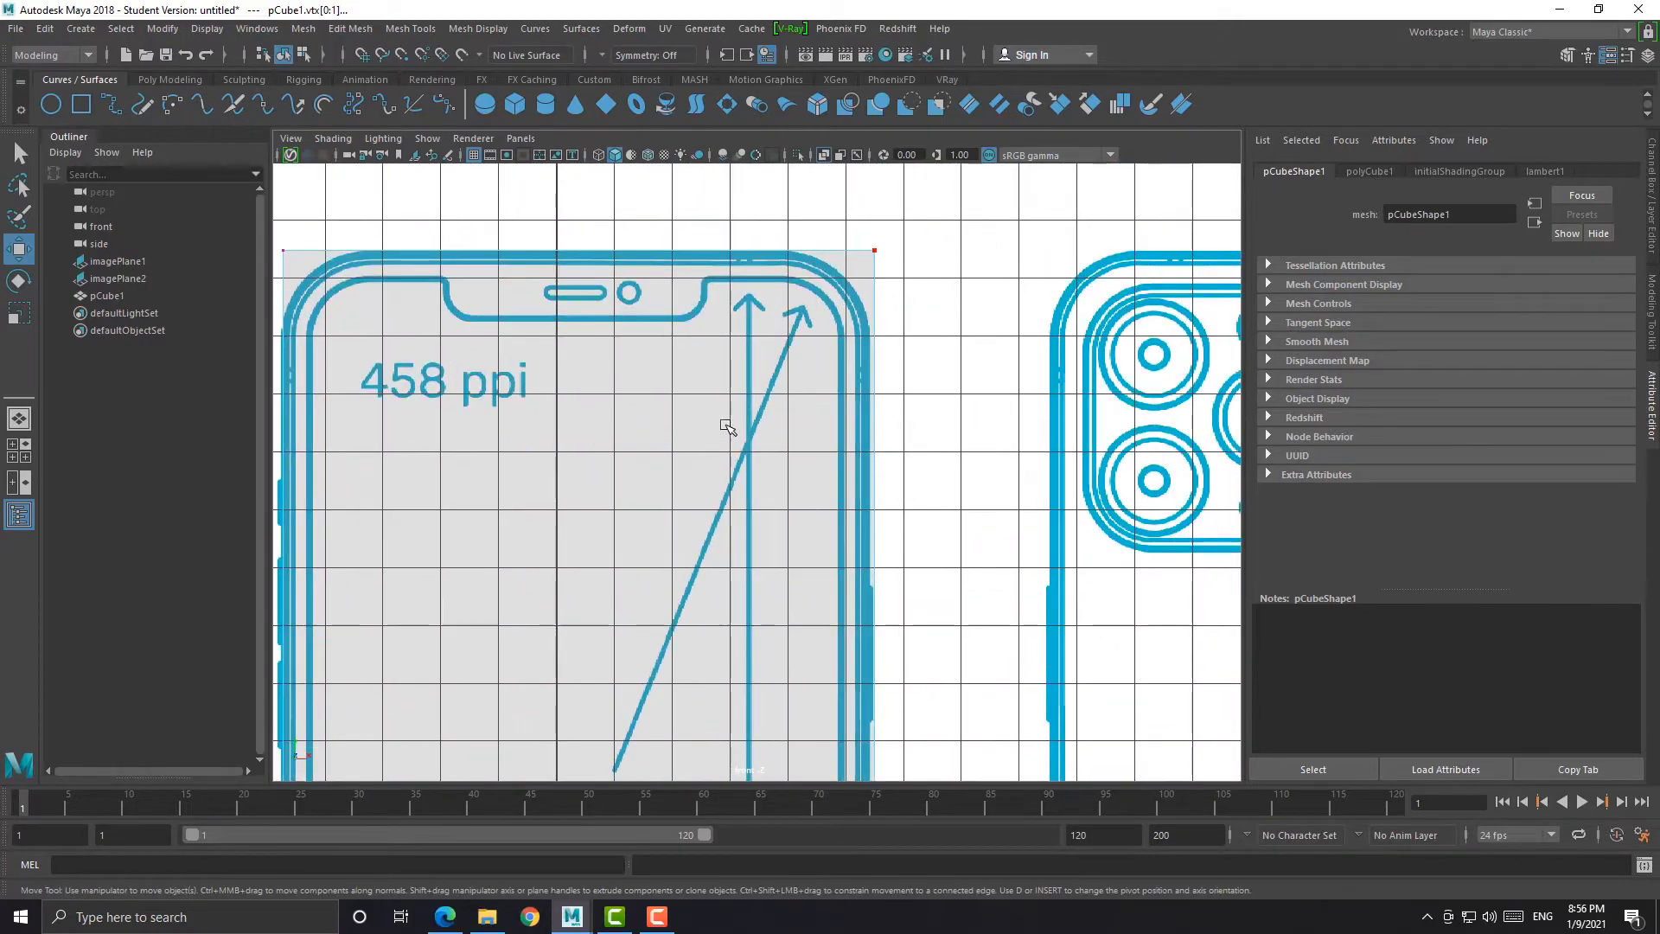
pyautogui.keyDown('alt'); pyautogui.moveTo(716, 418); pyautogui.dragTo(807, 154, button='middle'); pyautogui.keyUp('alt')
# Return the cube to object selection and nudge it slightly along X to center it on the phone's front outline
pyautogui.moveTo(734, 449); pyautogui.dragTo(794, 411, button='right')
pyautogui.scroll(-4, 775, 473)
pyautogui.keyDown('alt'); pyautogui.moveTo(775, 473); pyautogui.dragTo(790, 419, button='middle'); pyautogui.keyUp('alt')
pyautogui.scroll(6, 785, 449)
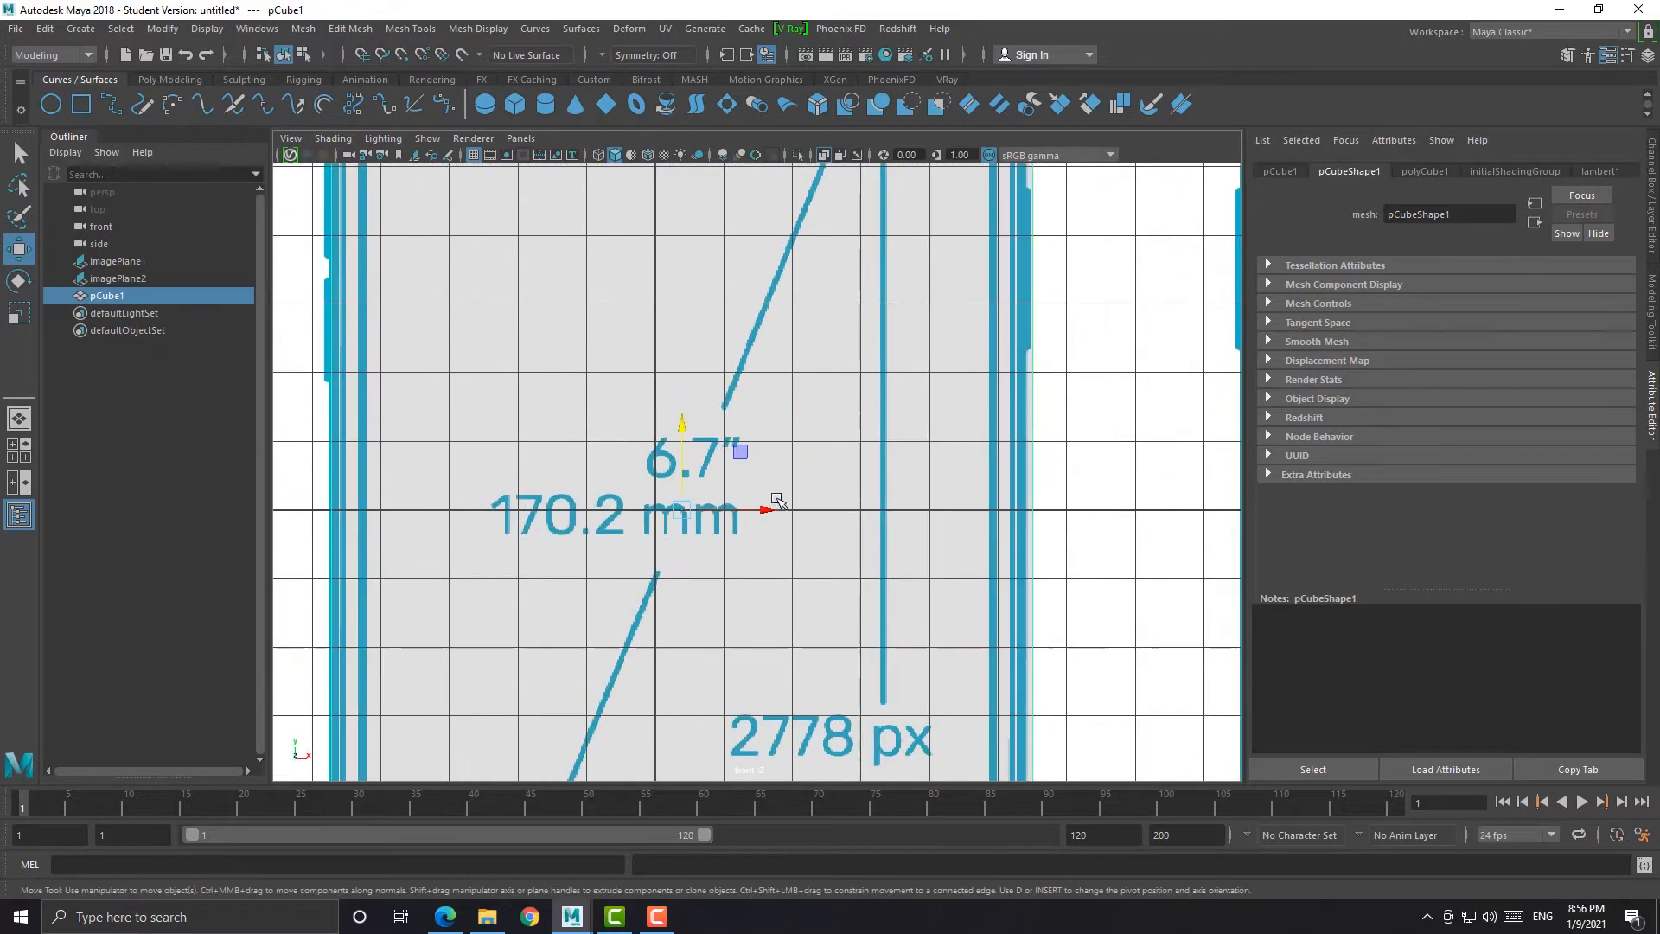
pyautogui.moveTo(769, 511); pyautogui.dragTo(765, 514)
pyautogui.scroll(-4, 765, 513)
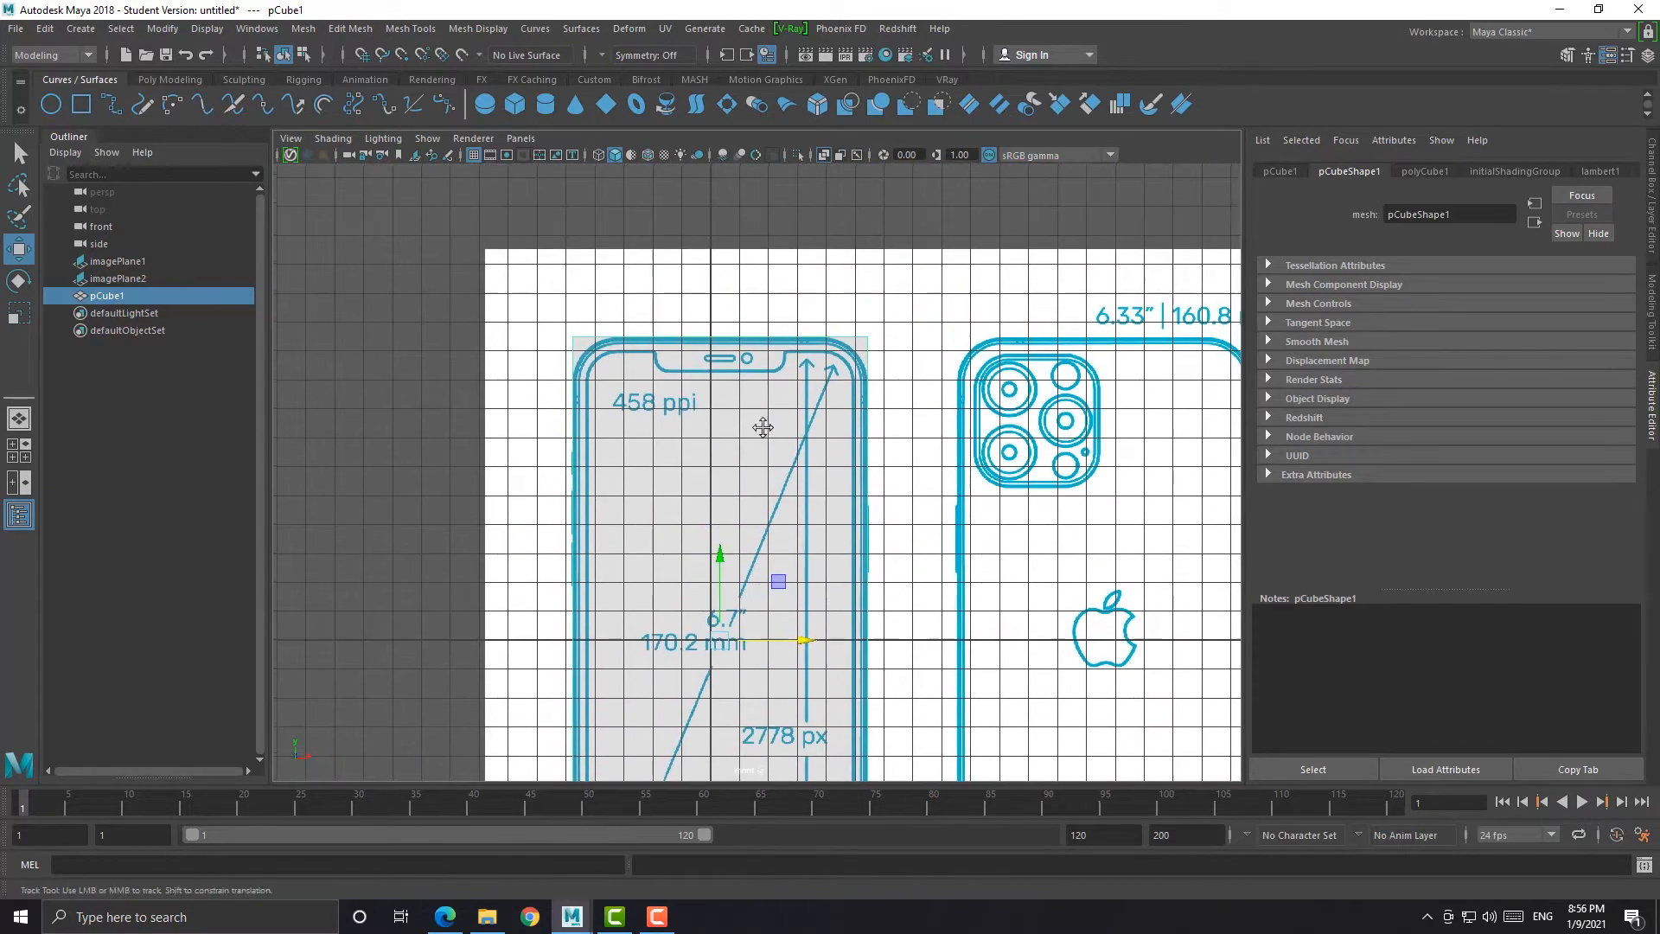
# Turn on X-ray display in the side view and move its image plane along Z to bring the phone's side profiles near the cube
pyautogui.press('space')
pyautogui.press('space')
pyautogui.scroll(4, 967, 635)
pyautogui.click(976, 556)
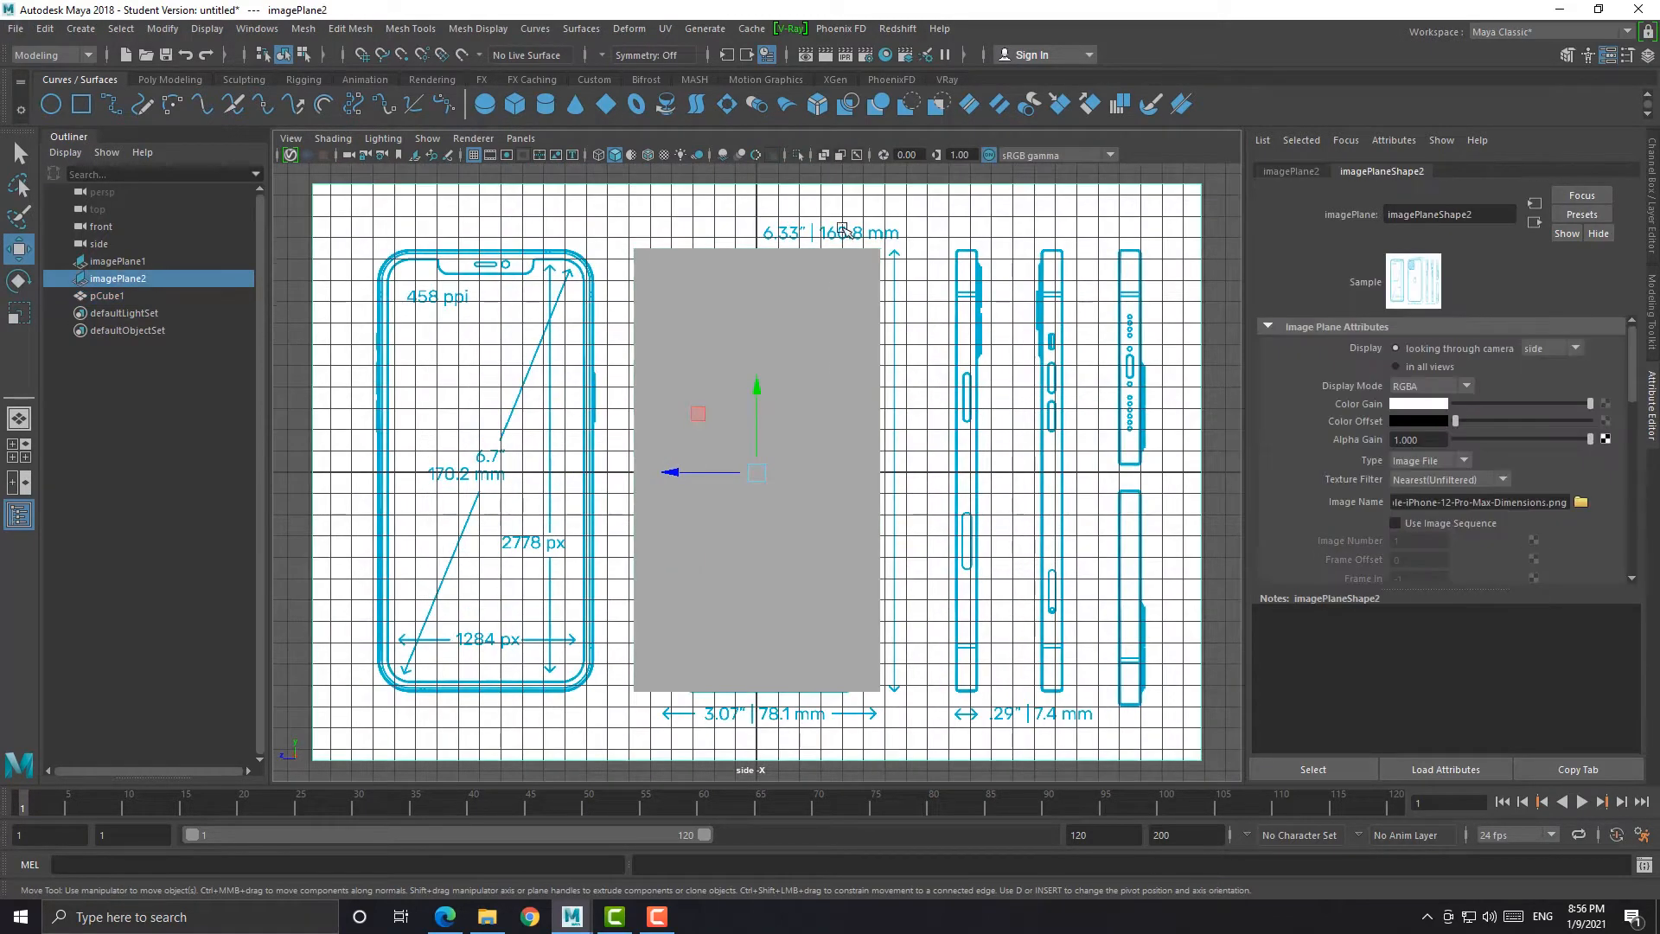
pyautogui.click(827, 168)
pyautogui.click(825, 157)
pyautogui.click(1007, 455)
pyautogui.moveTo(674, 472); pyautogui.dragTo(490, 472)
# Scale the cube down along Z in the side view toward the thickness of the phone's side profile
pyautogui.click(683, 550)
pyautogui.press('r')
pyautogui.scroll(2, 683, 550)
pyautogui.moveTo(679, 472); pyautogui.dragTo(741, 482)
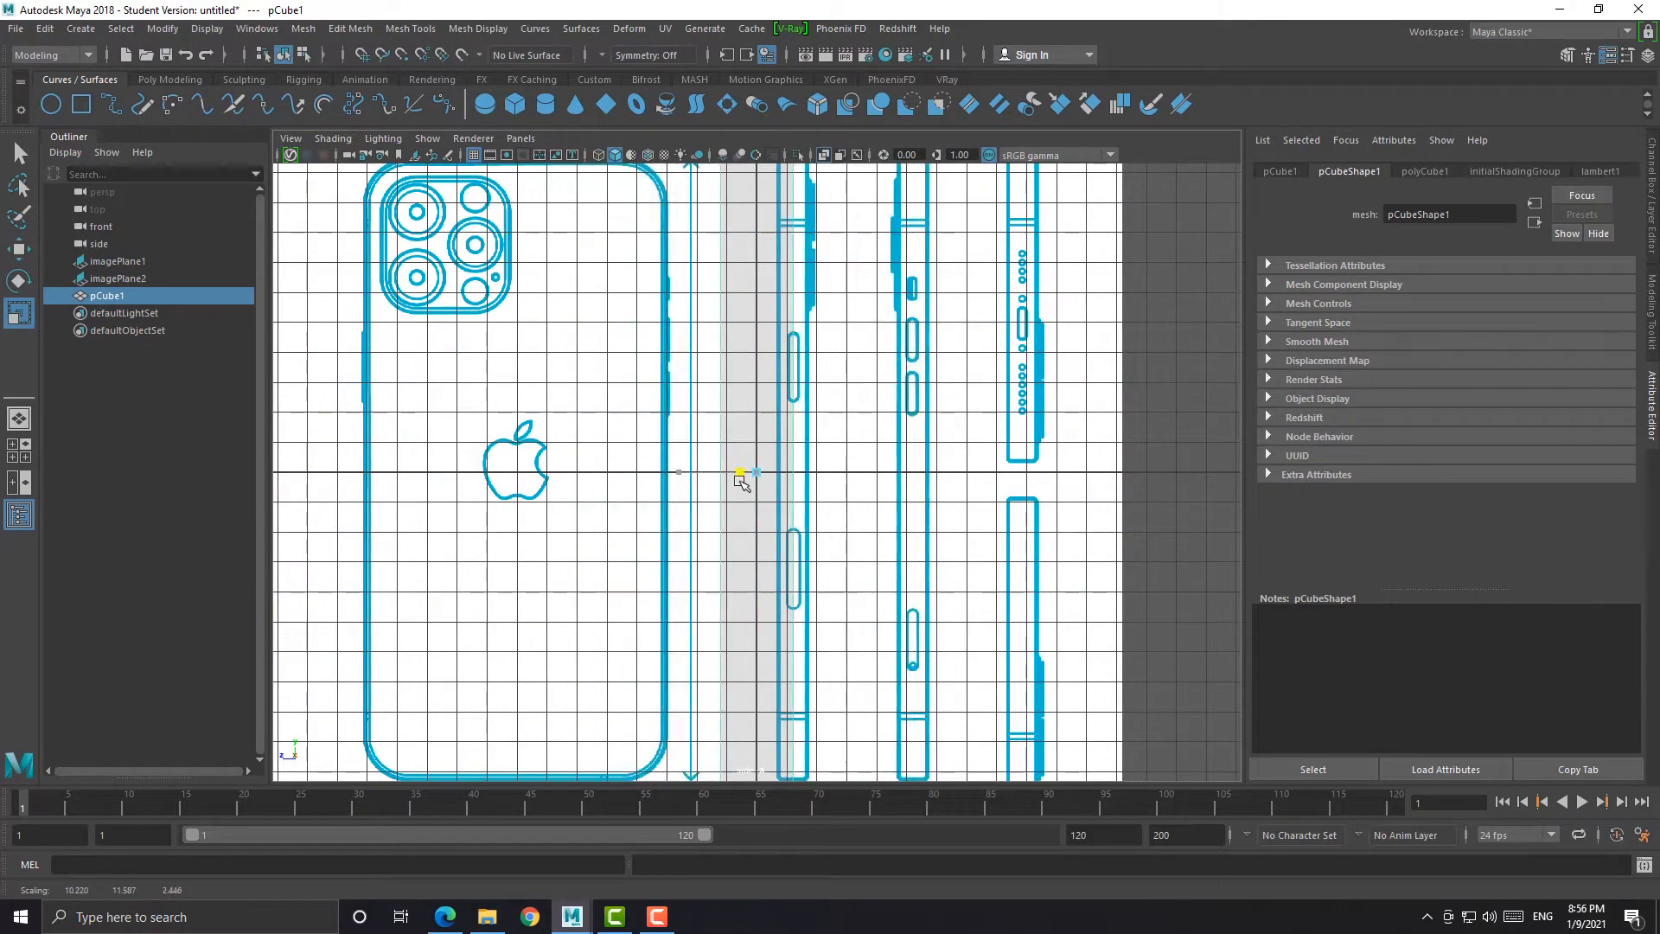
# Move the side-view image plane along Z to center the phone's side profile on the cube
pyautogui.scroll(3, 865, 486)
pyautogui.click(881, 484)
pyautogui.press('w')
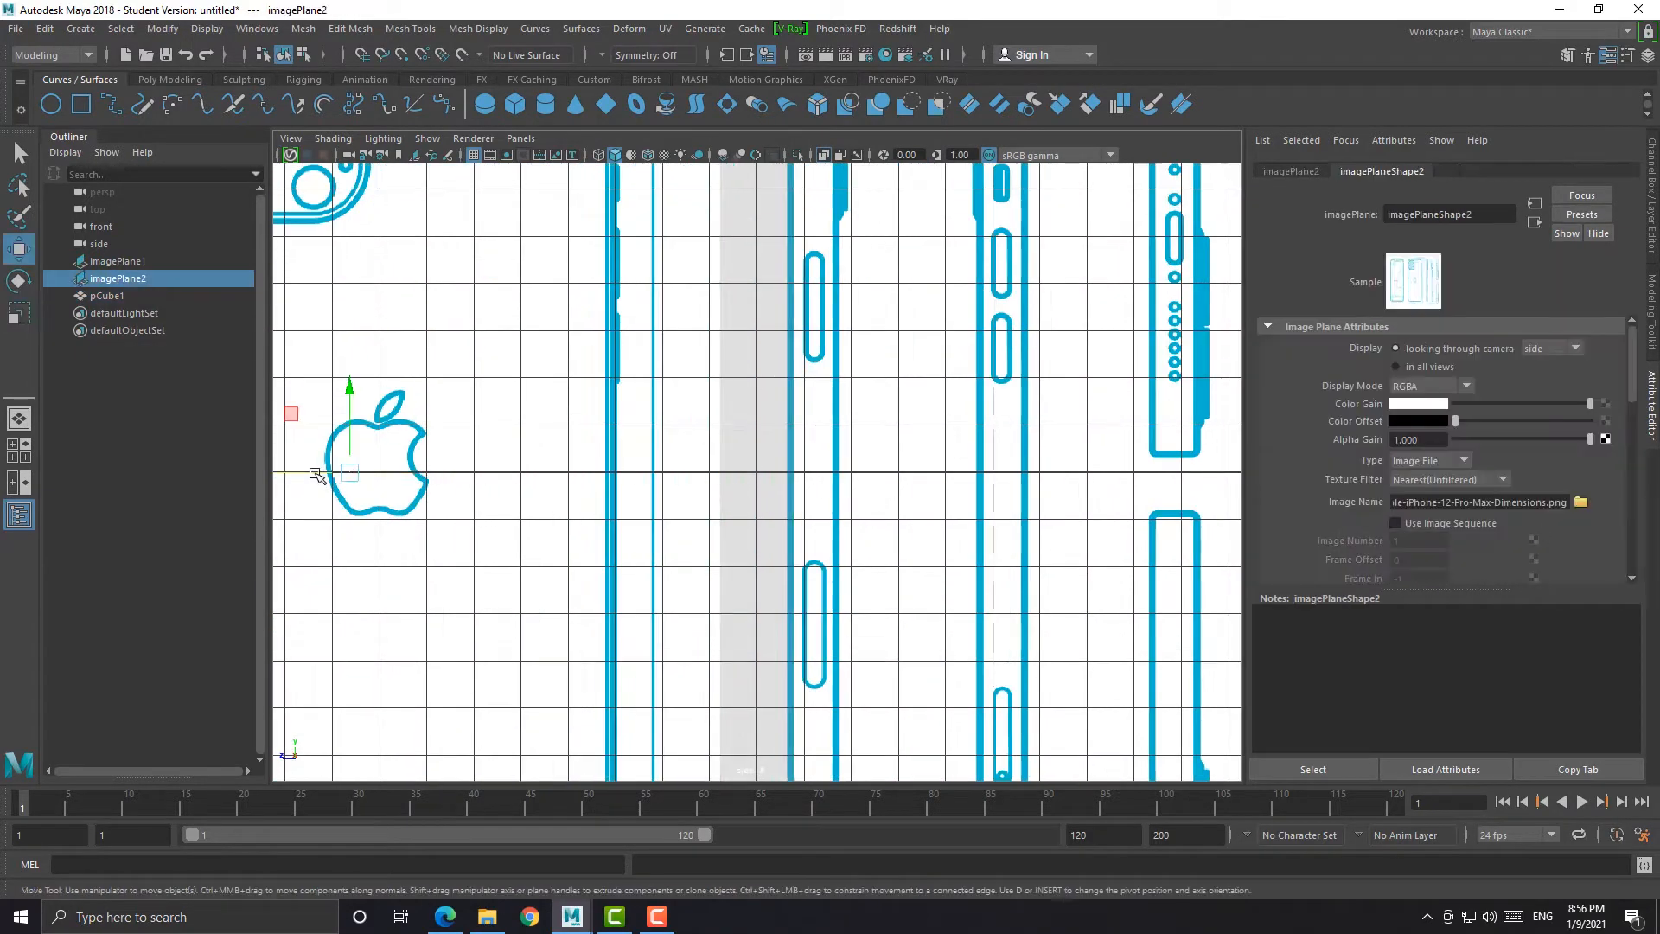
pyautogui.moveTo(315, 471); pyautogui.dragTo(266, 461)
# Scale the cube along Z to match the thickness of the side profile beneath it
pyautogui.click(756, 483)
pyautogui.press('r')
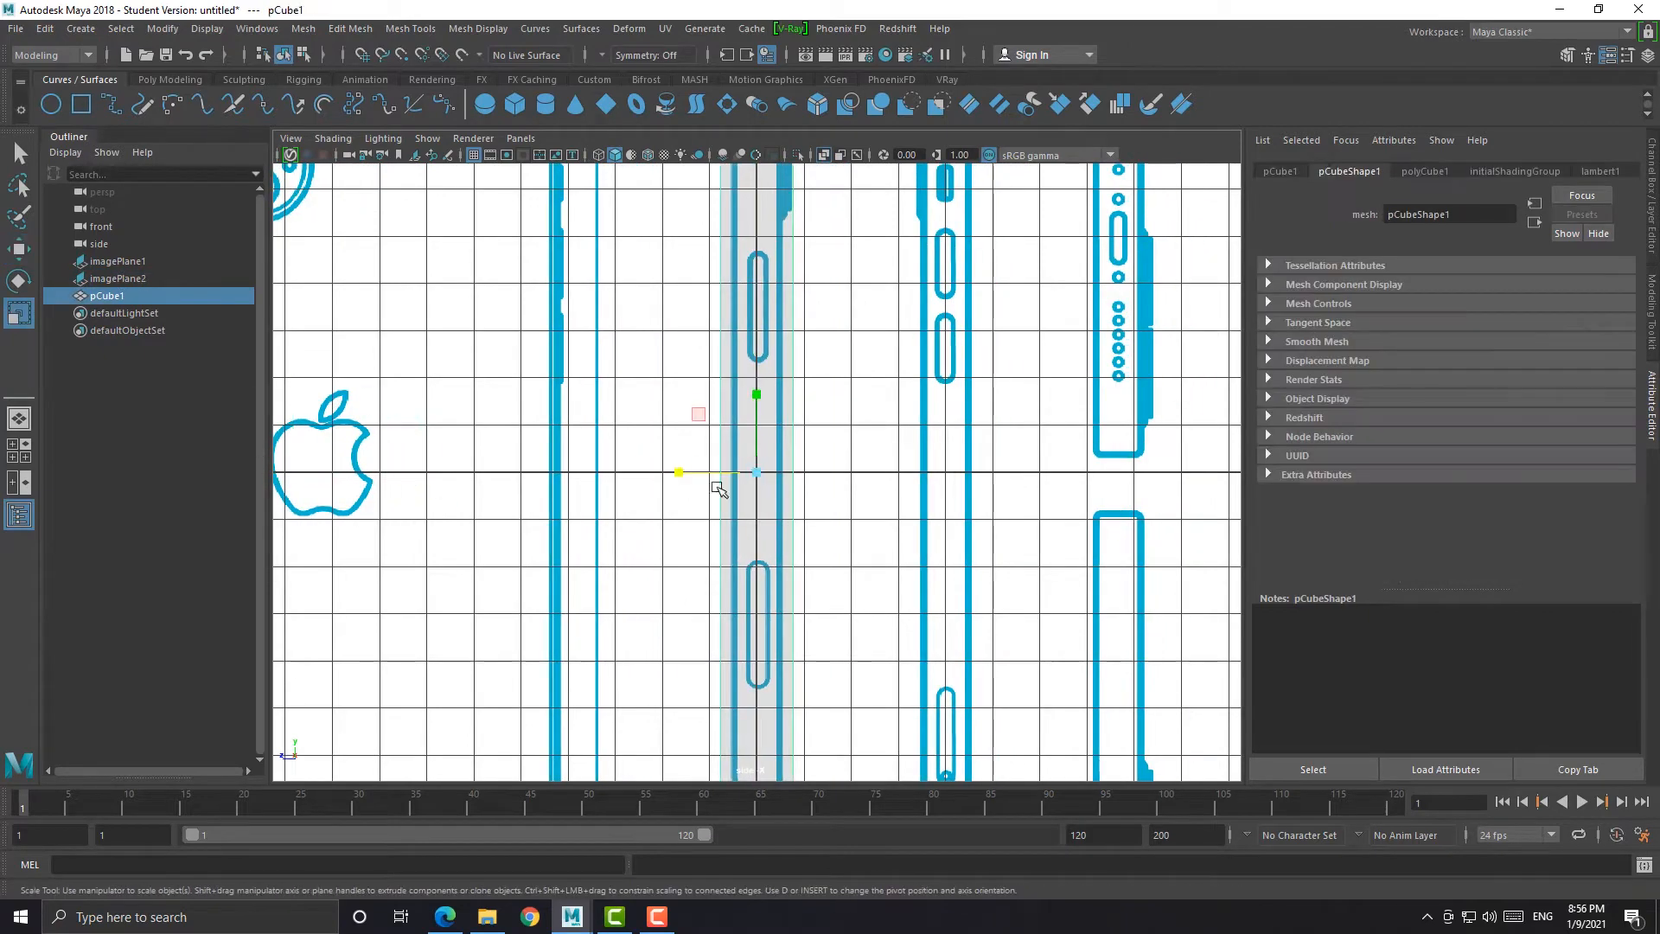
pyautogui.moveTo(705, 493); pyautogui.dragTo(707, 493)
# Examine the thinned phone block from several angles in the perspective view
pyautogui.press('space')
pyautogui.press('space')
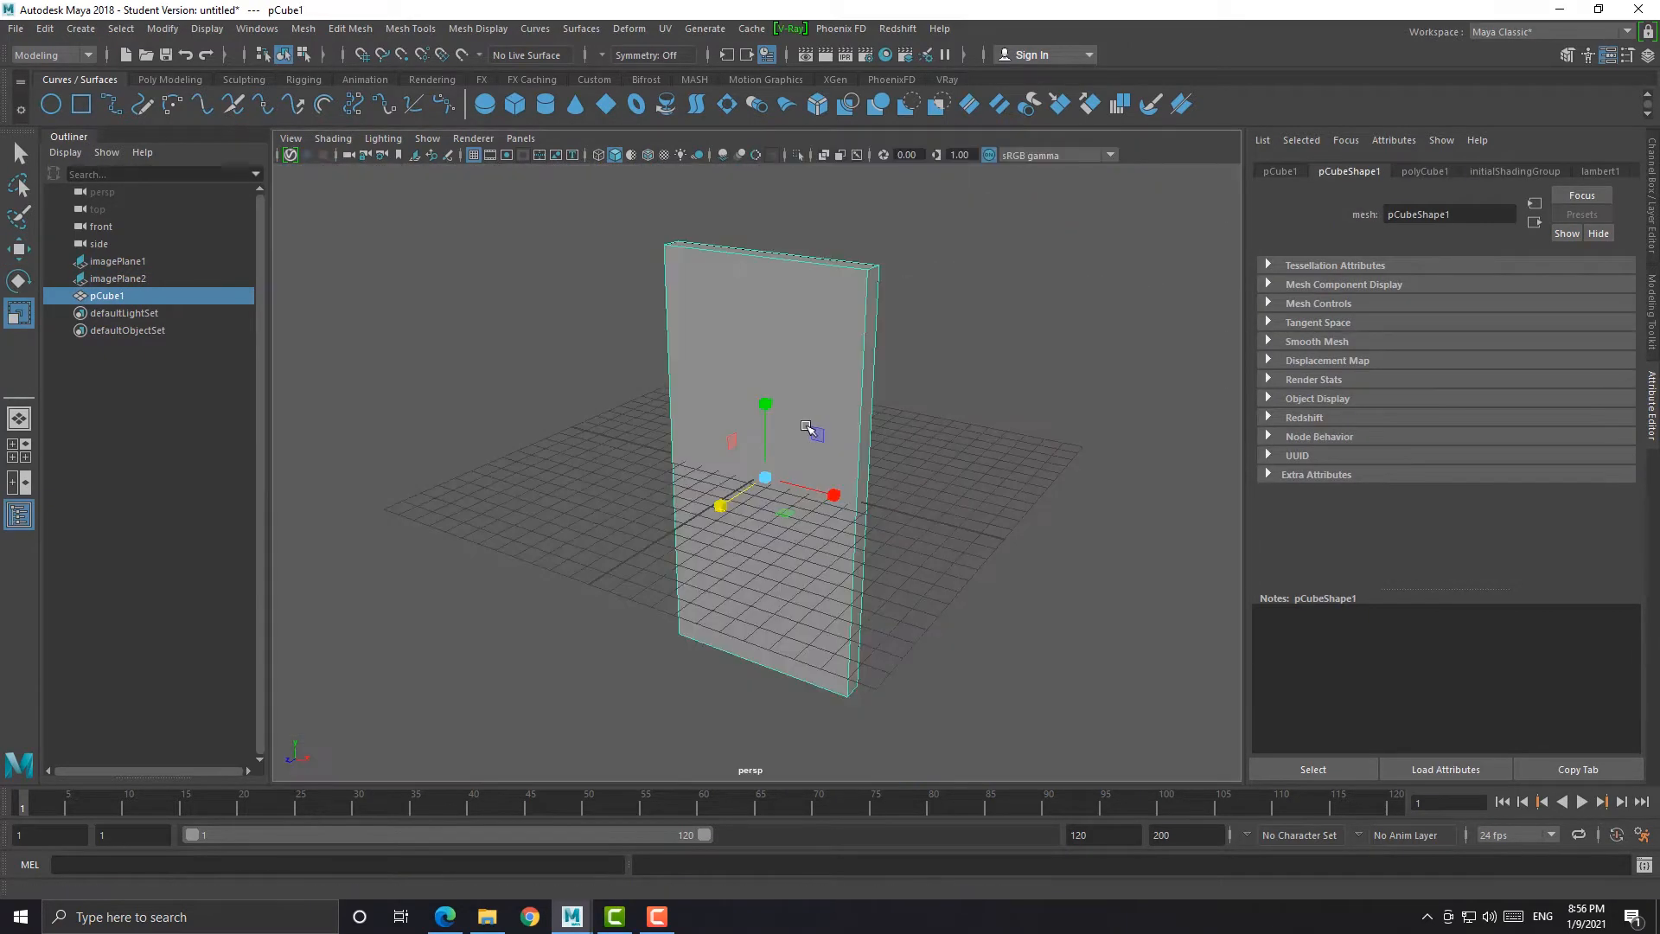
pyautogui.keyDown('alt'); pyautogui.moveTo(855, 393); pyautogui.dragTo(815, 383); pyautogui.keyUp('alt')
pyautogui.scroll(5, 817, 380)
pyautogui.keyDown('alt'); pyautogui.moveTo(864, 420); pyautogui.dragTo(904, 425, button='middle'); pyautogui.keyUp('alt')
pyautogui.scroll(-5, 830, 451)
pyautogui.scroll(3, 830, 450)
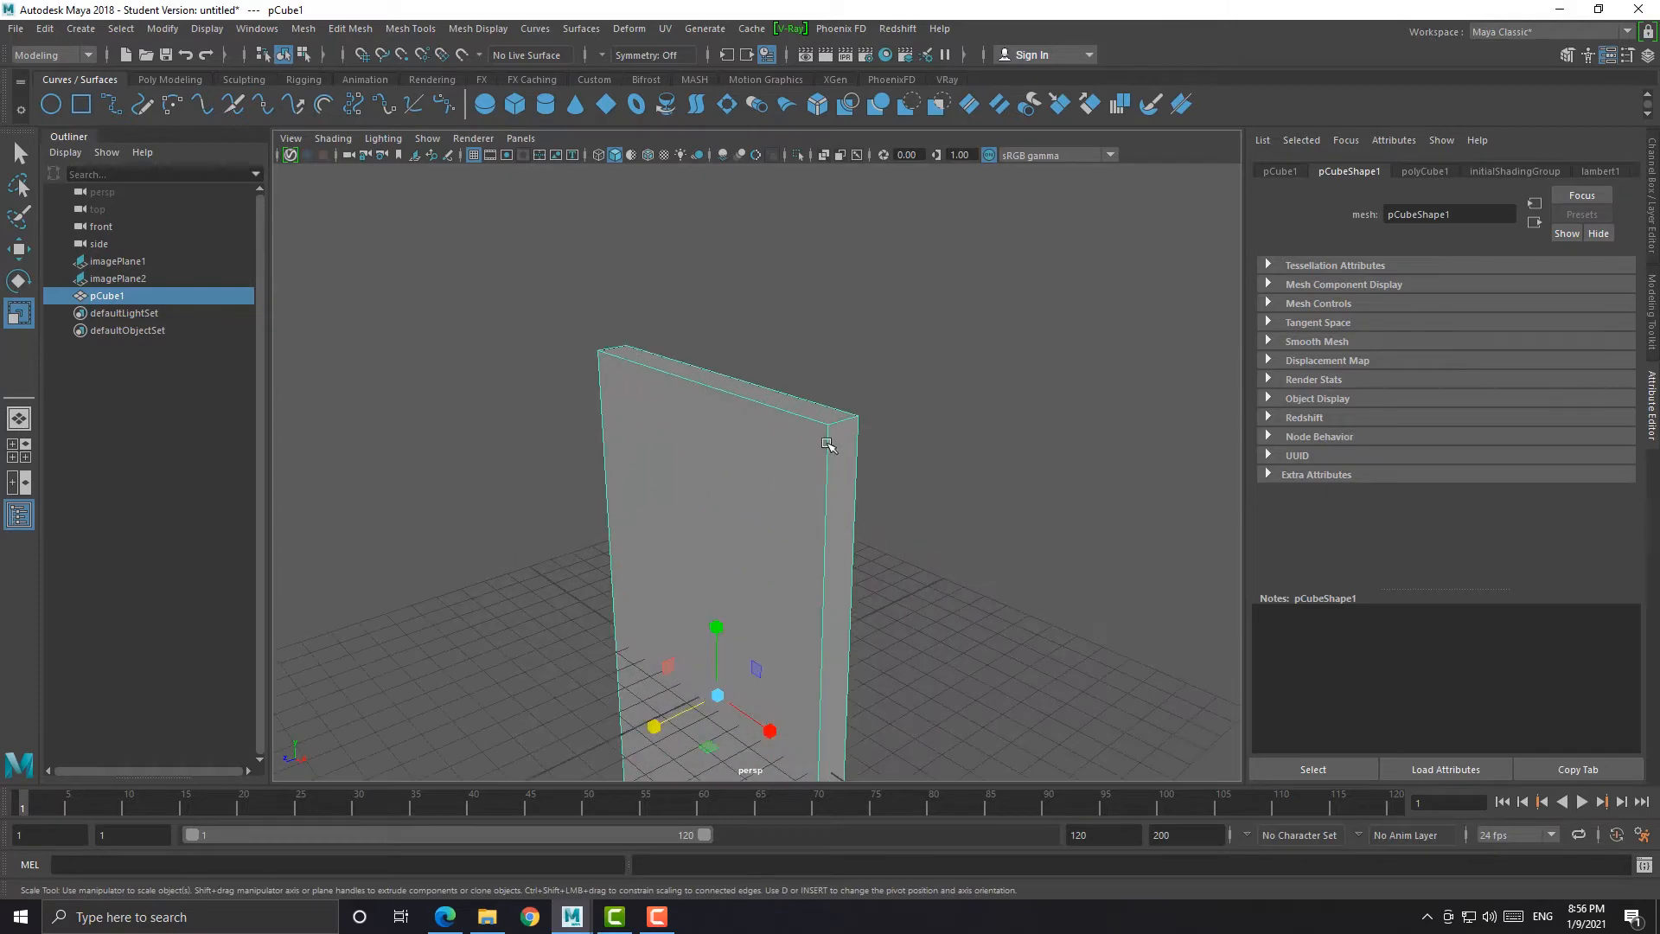
pyautogui.scroll(-3, 830, 449)
pyautogui.keyDown('alt'); pyautogui.moveTo(830, 450); pyautogui.dragTo(967, 471); pyautogui.keyUp('alt')
pyautogui.scroll(-3, 923, 466)
pyautogui.scroll(5, 923, 466)
# Select the short edges at the block's four corners and bevel them
pyautogui.keyDown('alt'); pyautogui.moveTo(915, 418); pyautogui.dragTo(789, 385); pyautogui.keyUp('alt')
pyautogui.scroll(5, 789, 386)
pyautogui.keyDown('alt'); pyautogui.moveTo(865, 380); pyautogui.dragTo(879, 455, button='middle'); pyautogui.keyUp('alt')
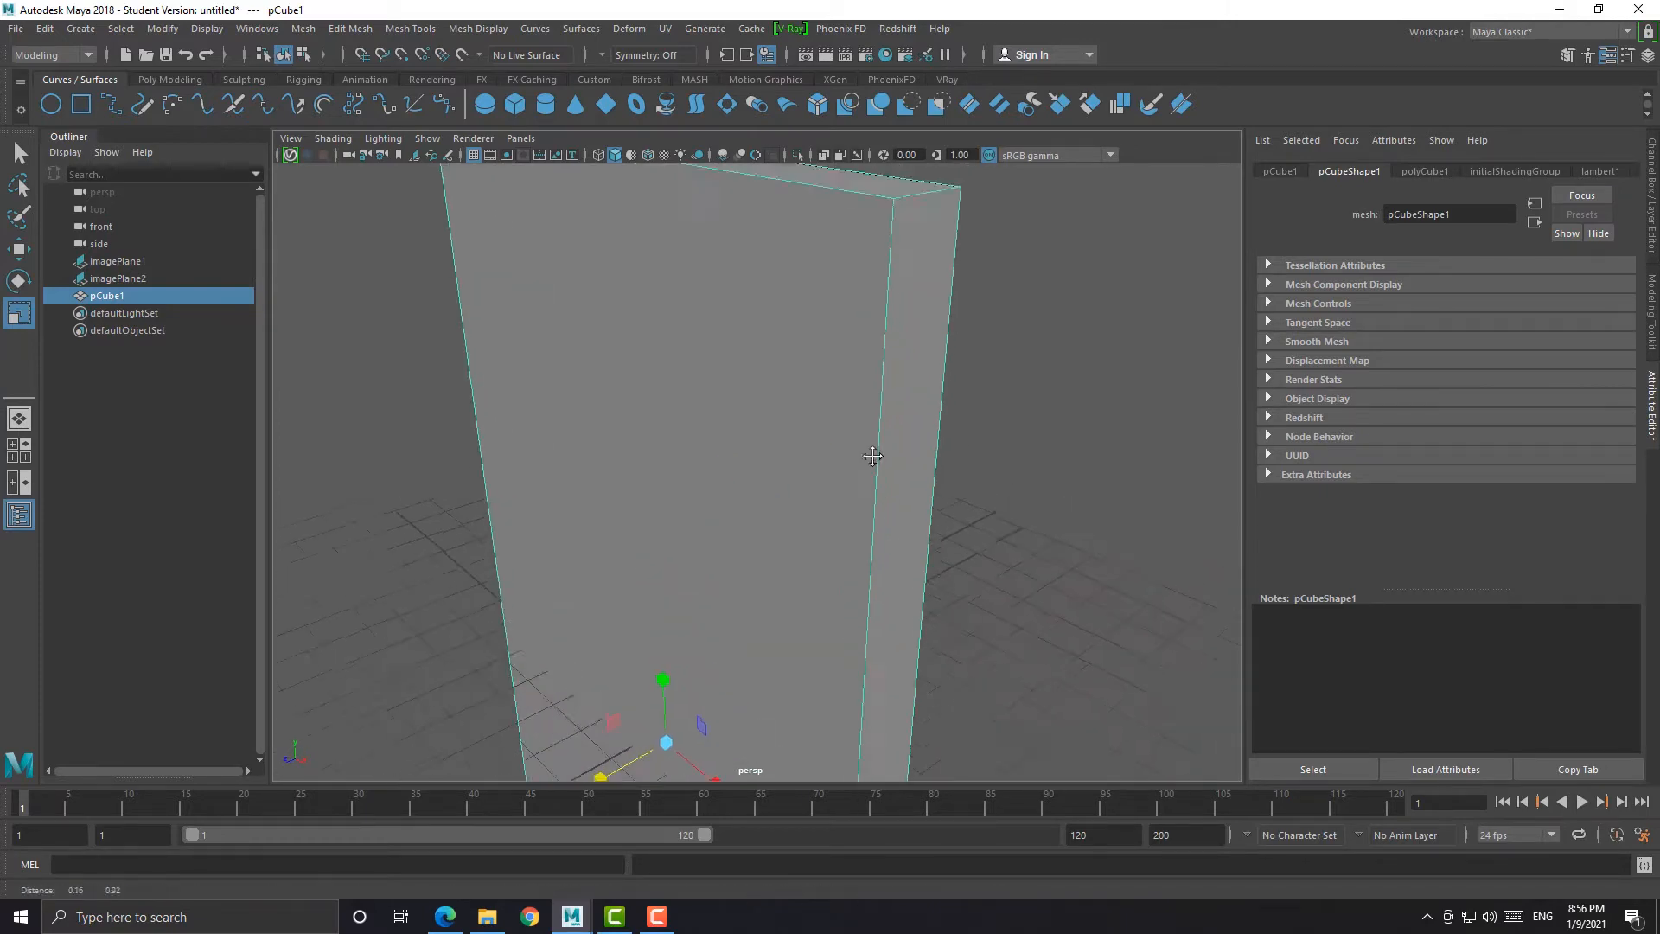
pyautogui.keyDown('alt'); pyautogui.moveTo(879, 456); pyautogui.dragTo(812, 423); pyautogui.keyUp('alt')
pyautogui.moveTo(811, 418); pyautogui.dragTo(811, 372, button='right')
pyautogui.click(816, 439)
pyautogui.keyDown('shift'); pyautogui.doubleClick(399, 263); pyautogui.keyUp('shift')
pyautogui.scroll(-5, 605, 407)
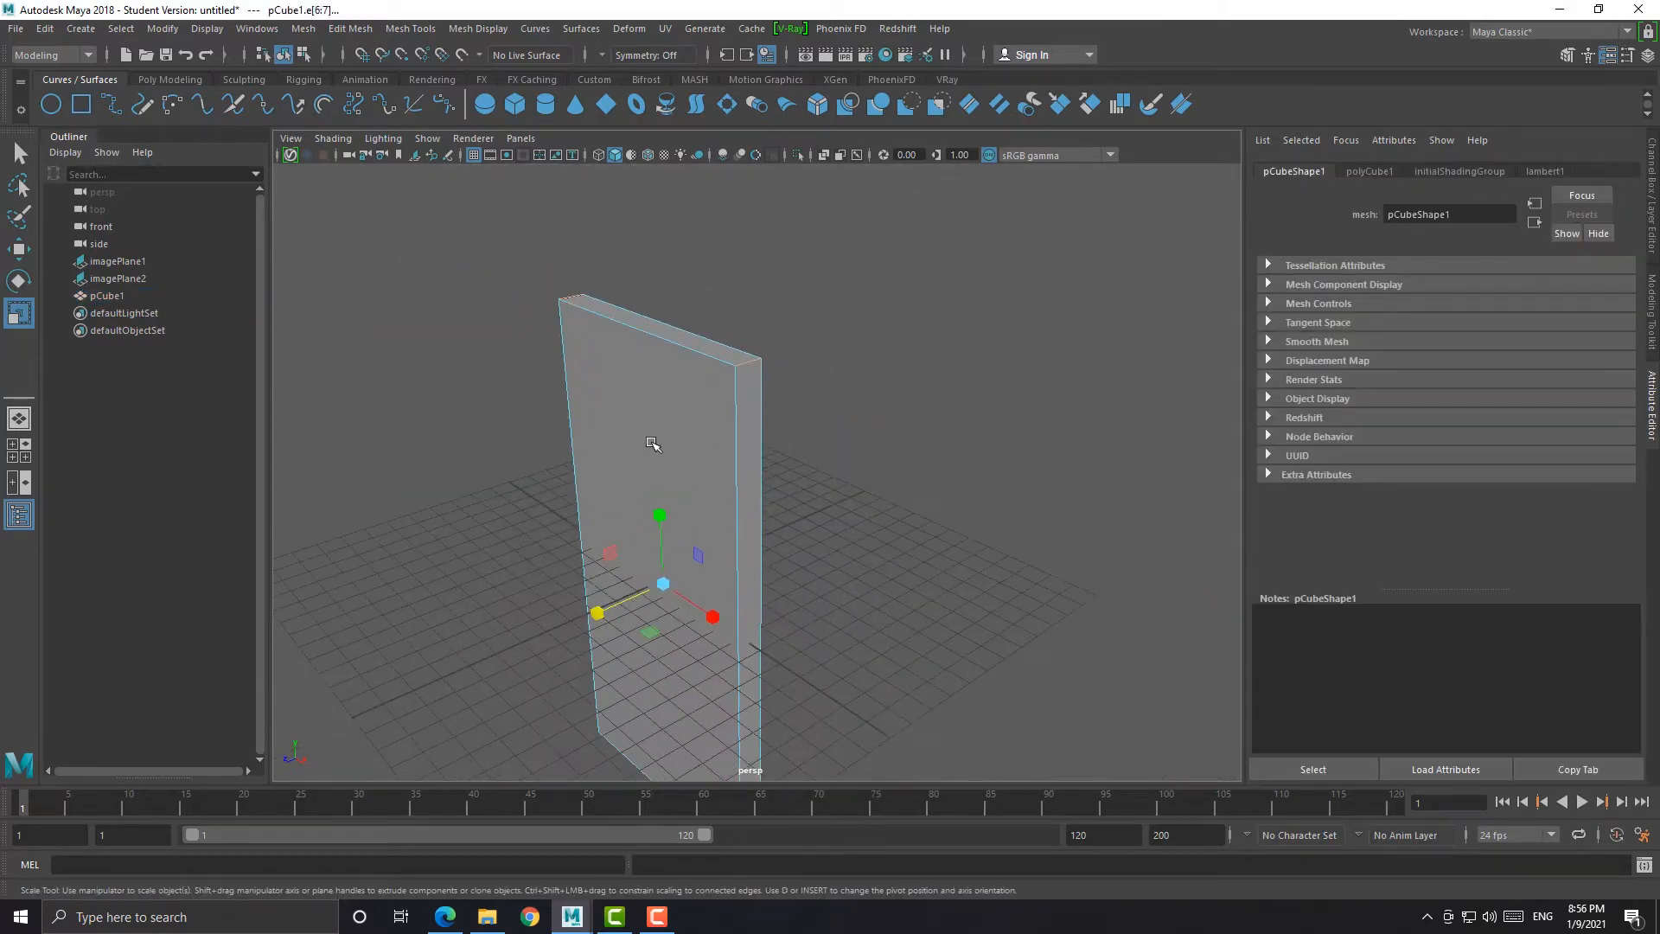
pyautogui.keyDown('alt'); pyautogui.moveTo(656, 449); pyautogui.dragTo(735, 450); pyautogui.keyUp('alt')
pyautogui.scroll(-2, 727, 454)
pyautogui.press('space')
pyautogui.press('space')
pyautogui.scroll(2, 624, 495)
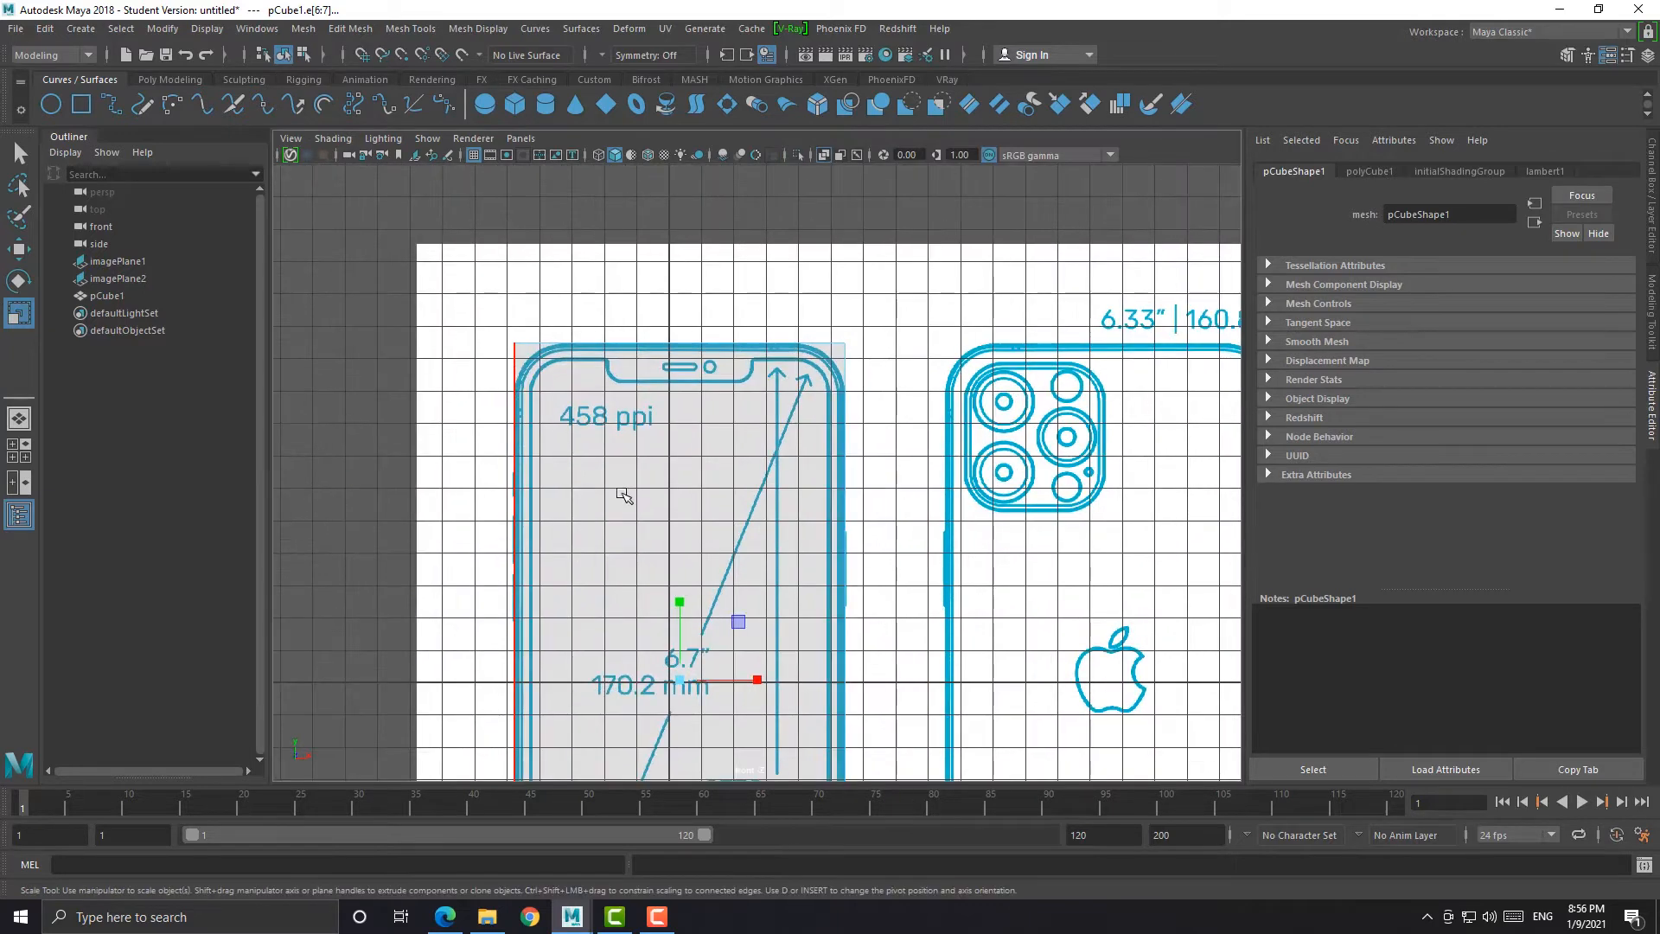
pyautogui.keyDown('shift'); pyautogui.rightClick(709, 404); pyautogui.keyUp('shift')
pyautogui.click(765, 403)
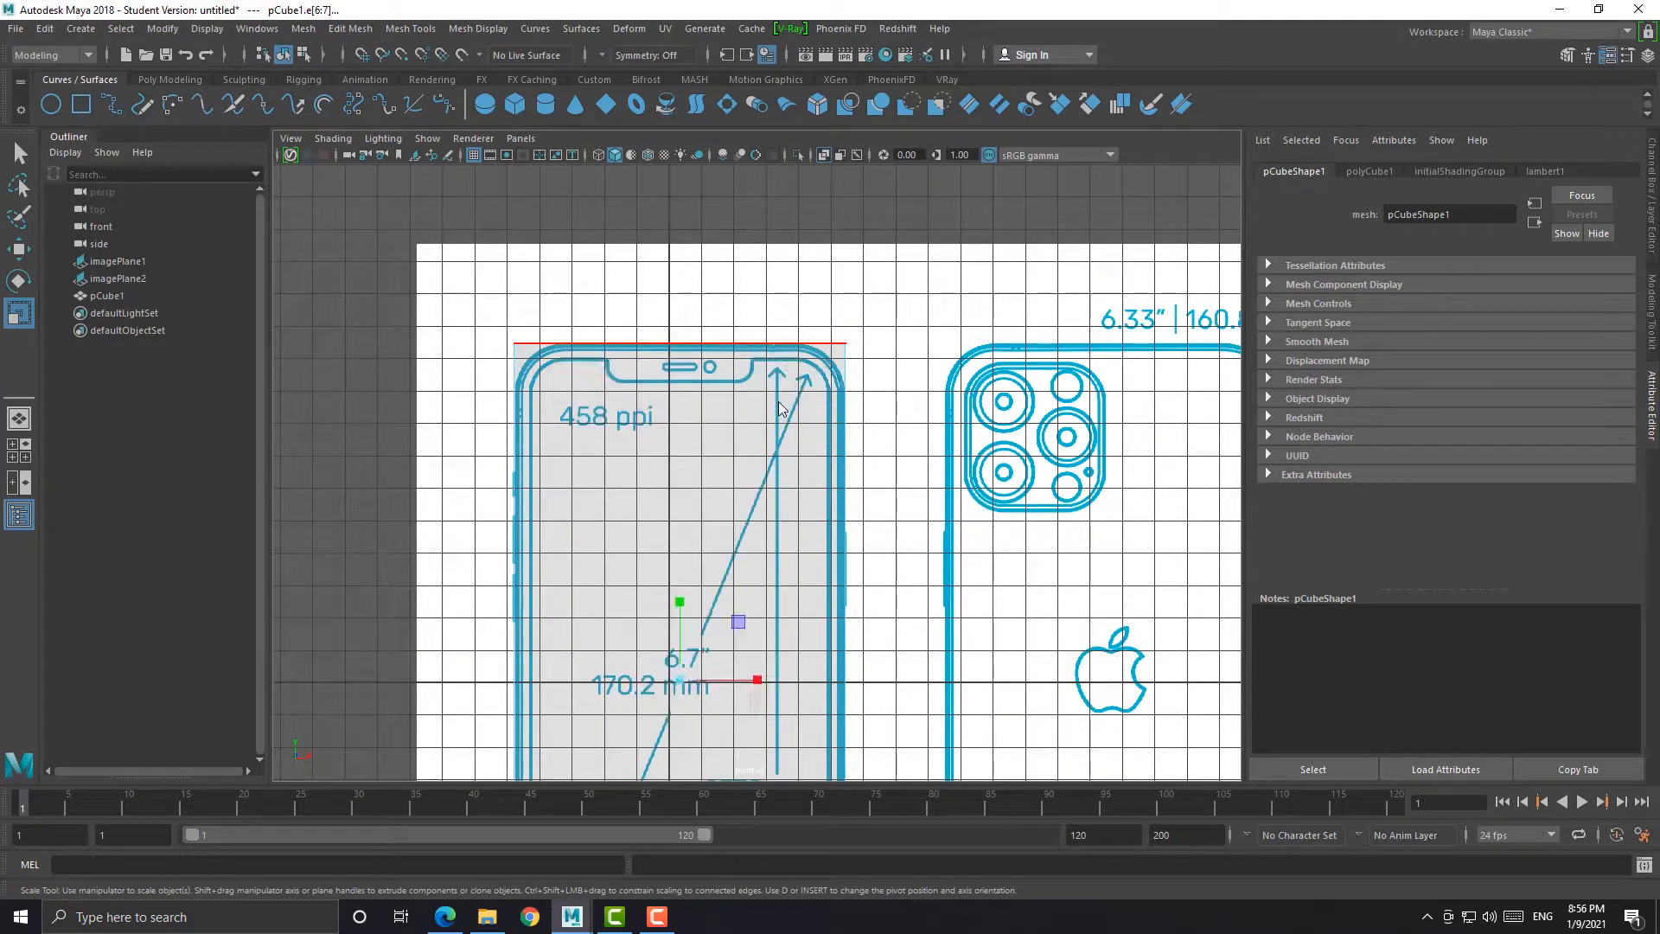
# Set the corner bevel to a fraction of 0.28 with 4 segments to follow the phone's rounded outline
pyautogui.scroll(4, 798, 552)
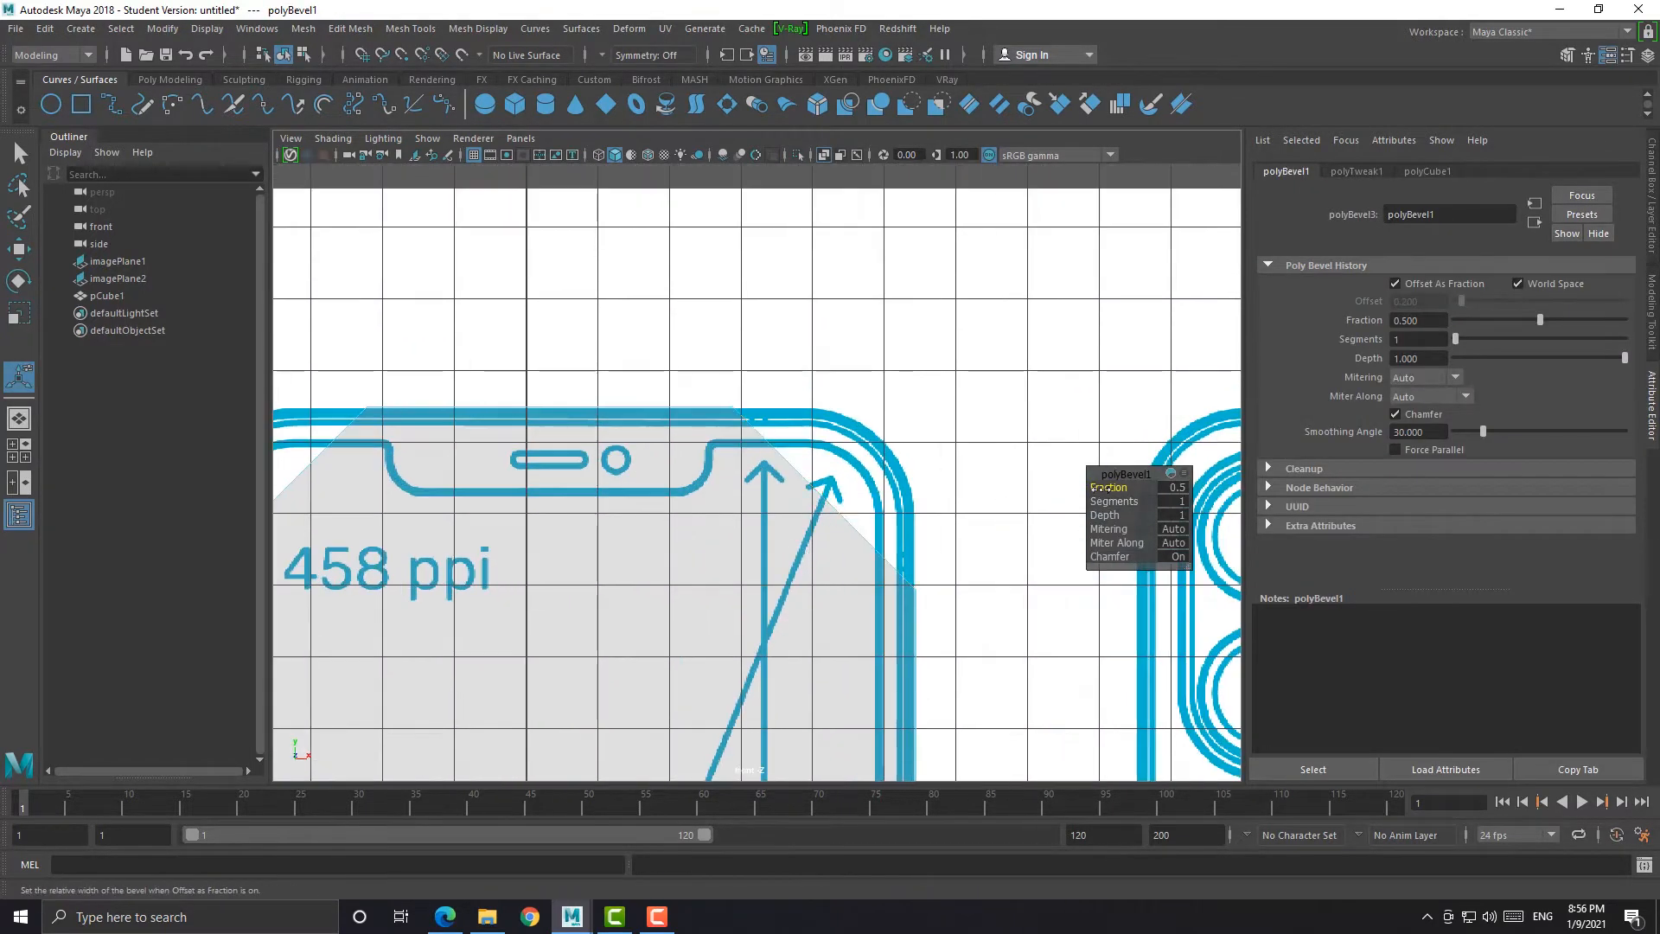
pyautogui.moveTo(1098, 488); pyautogui.dragTo(1089, 478)
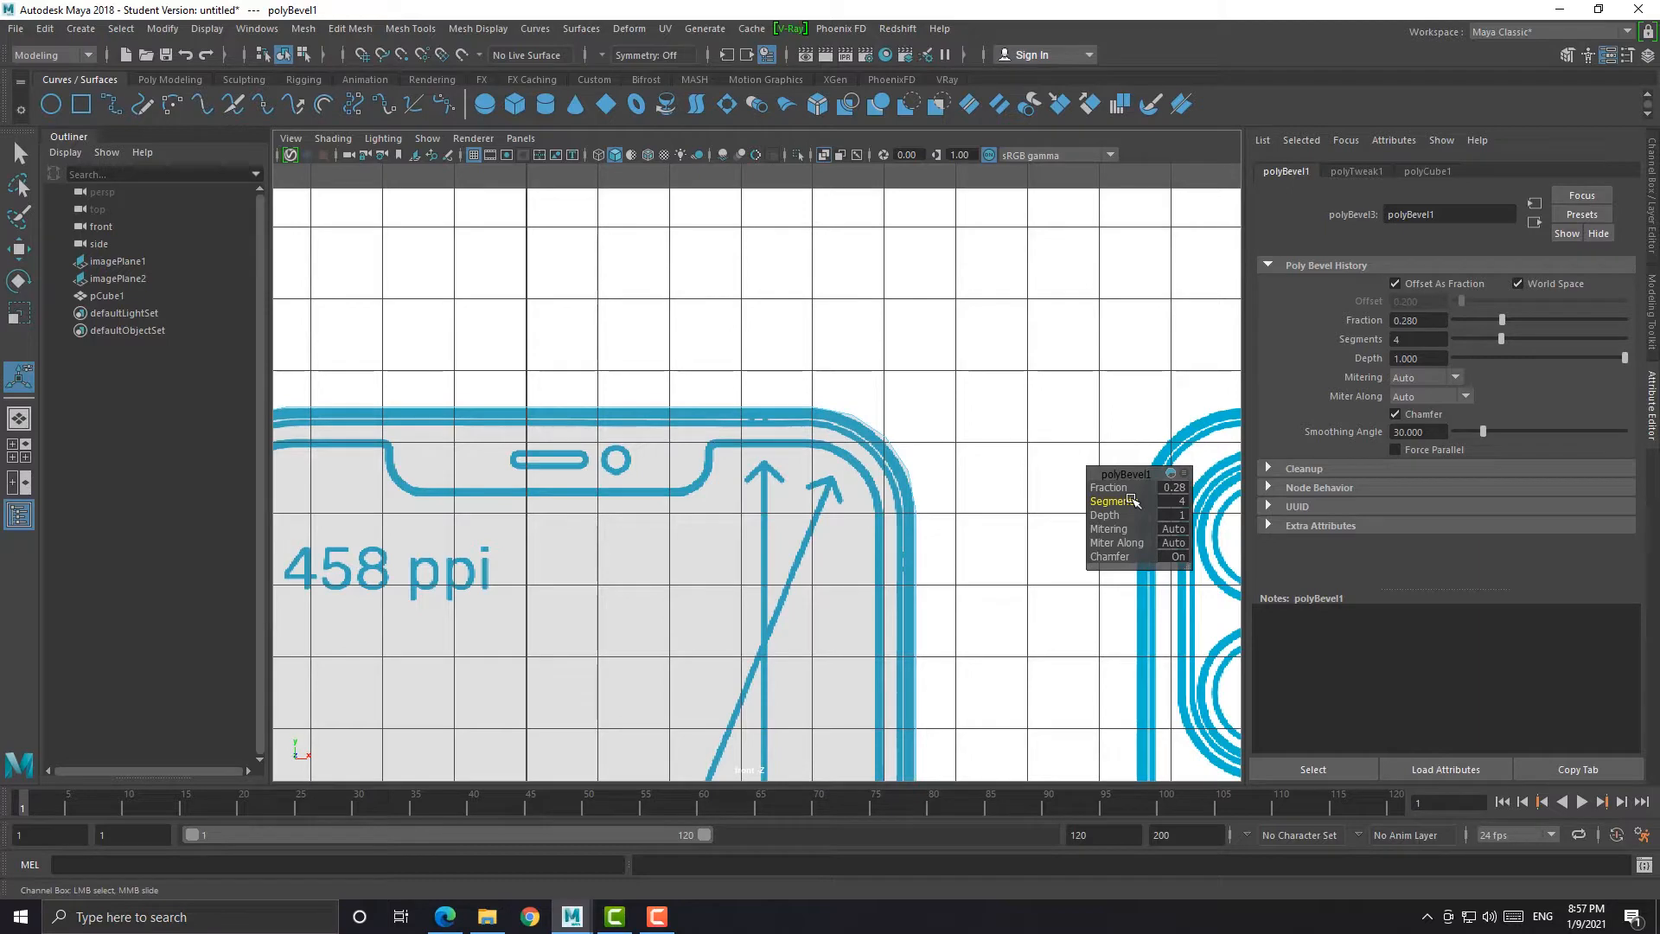
pyautogui.press('space')
pyautogui.press('space')
pyautogui.keyDown('alt'); pyautogui.moveTo(893, 352); pyautogui.dragTo(849, 484, button='middle'); pyautogui.keyUp('alt')
pyautogui.scroll(5, 838, 508)
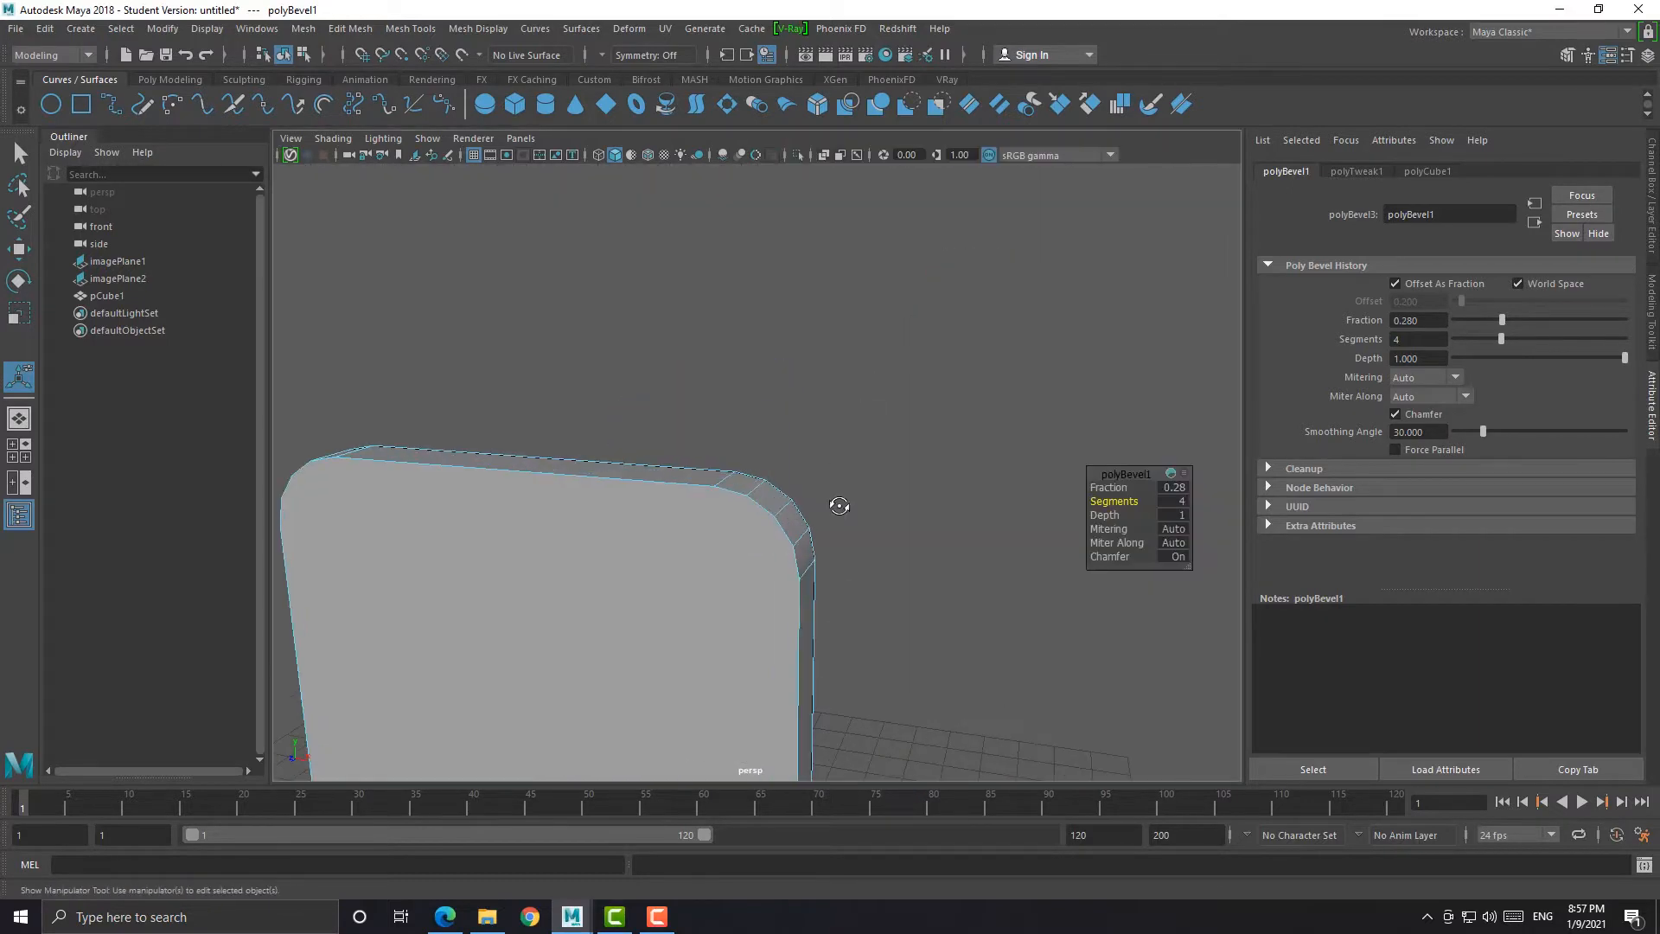
pyautogui.keyDown('alt'); pyautogui.moveTo(838, 508); pyautogui.dragTo(790, 534); pyautogui.keyUp('alt')
# Examine the rounded corners against the front reference and in the perspective view
pyautogui.press('space')
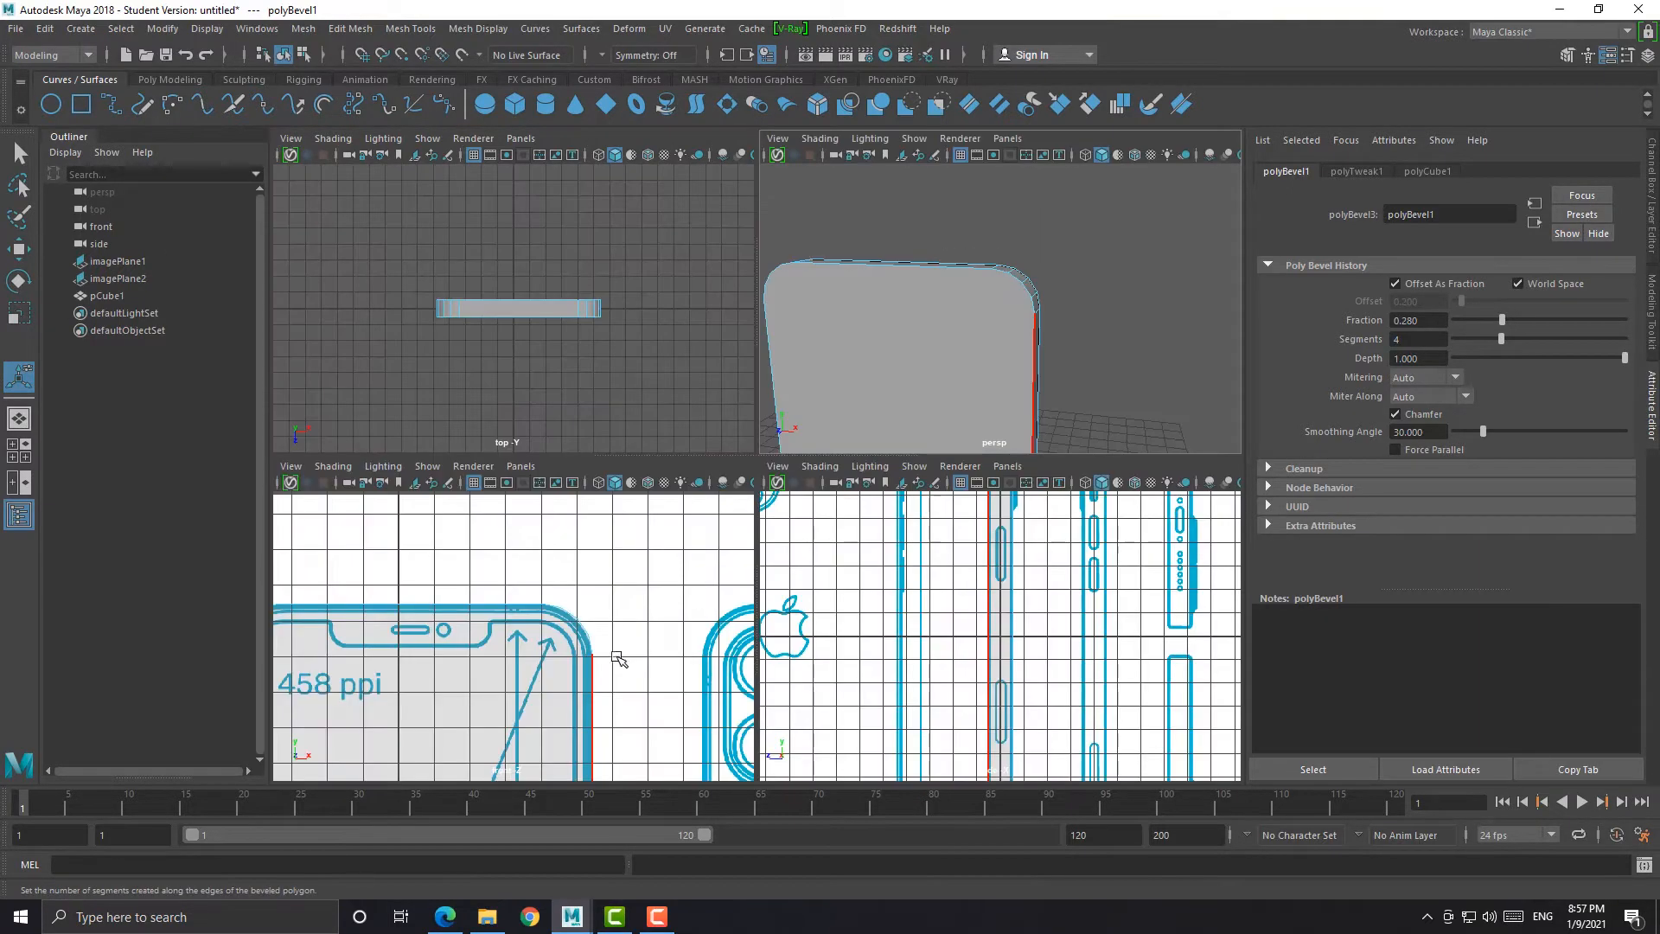
pyautogui.press('space')
pyautogui.scroll(-5, 667, 510)
pyautogui.keyDown('alt'); pyautogui.moveTo(676, 491); pyautogui.dragTo(668, 616, button='middle'); pyautogui.keyUp('alt')
pyautogui.press('space')
pyautogui.press('space')
pyautogui.scroll(-5, 900, 346)
pyautogui.keyDown('alt'); pyautogui.moveTo(797, 478); pyautogui.dragTo(712, 505); pyautogui.keyUp('alt')
# Use Multi-Cut to cut a horizontal edge across the front face between the lowest vertices of the two upper rounded corners
pyautogui.click(712, 505)
pyautogui.moveTo(712, 502); pyautogui.dragTo(783, 441, button='right')
pyautogui.click(748, 516)
pyautogui.keyDown('alt'); pyautogui.moveTo(749, 516); pyautogui.dragTo(925, 420); pyautogui.keyUp('alt')
pyautogui.scroll(3, 778, 441)
pyautogui.keyDown('alt'); pyautogui.moveTo(765, 432); pyautogui.dragTo(805, 546, button='middle'); pyautogui.keyUp('alt')
pyautogui.keyDown('alt'); pyautogui.moveTo(806, 545); pyautogui.dragTo(752, 493); pyautogui.keyUp('alt')
pyautogui.press('w')
pyautogui.scroll(5, 778, 471)
pyautogui.keyDown('shift'); pyautogui.moveTo(796, 449); pyautogui.dragTo(874, 449, button='right'); pyautogui.keyUp('shift')
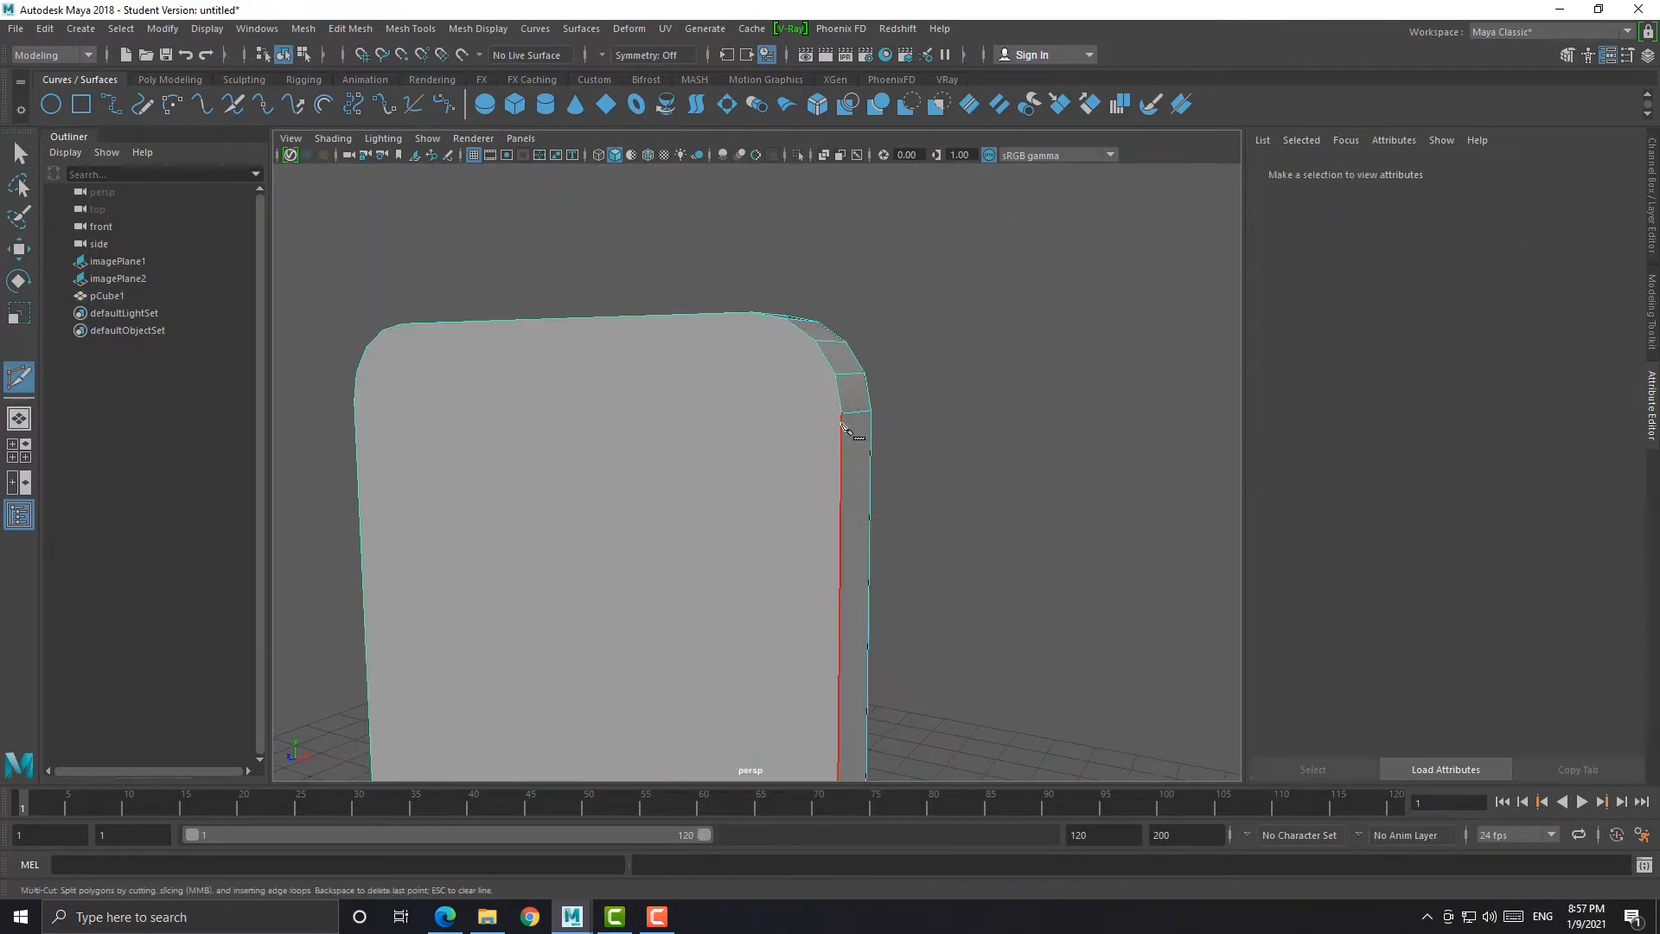
pyautogui.click(842, 414)
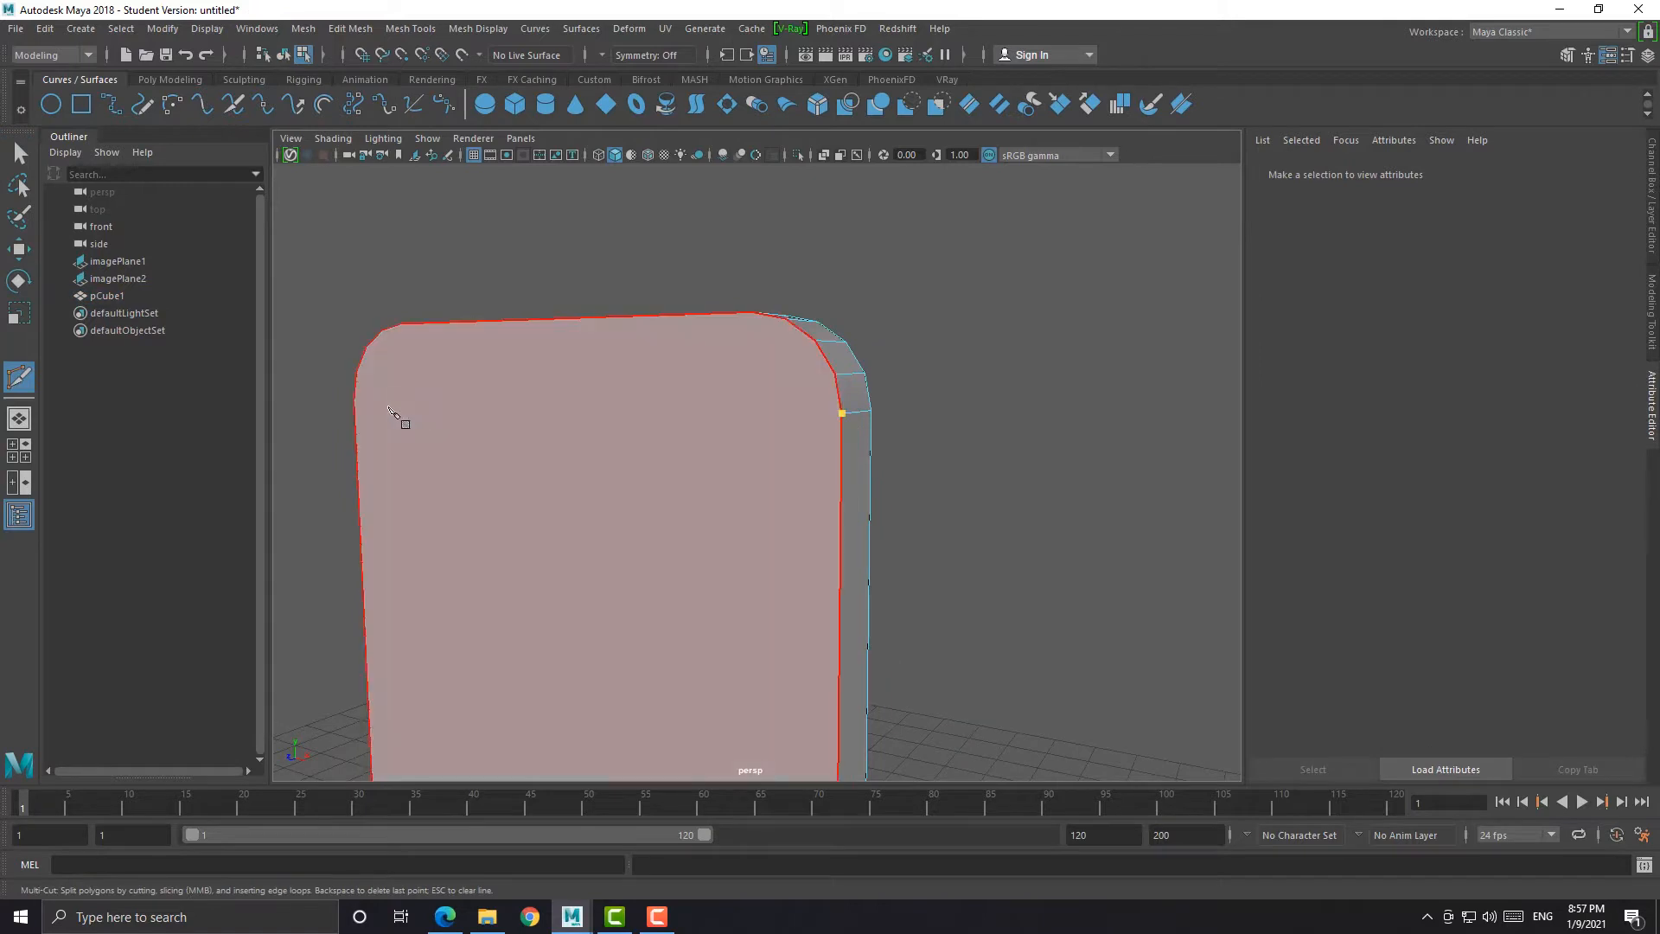
pyautogui.rightClick(714, 412)
# Cut a second horizontal edge across the front face through the next vertices up on the upper rounded corners
pyautogui.keyDown('alt'); pyautogui.moveTo(714, 412); pyautogui.dragTo(807, 430); pyautogui.keyUp('alt')
pyautogui.click(842, 395)
pyautogui.keyDown('alt'); pyautogui.moveTo(488, 370); pyautogui.dragTo(822, 456, button='middle'); pyautogui.keyUp('alt')
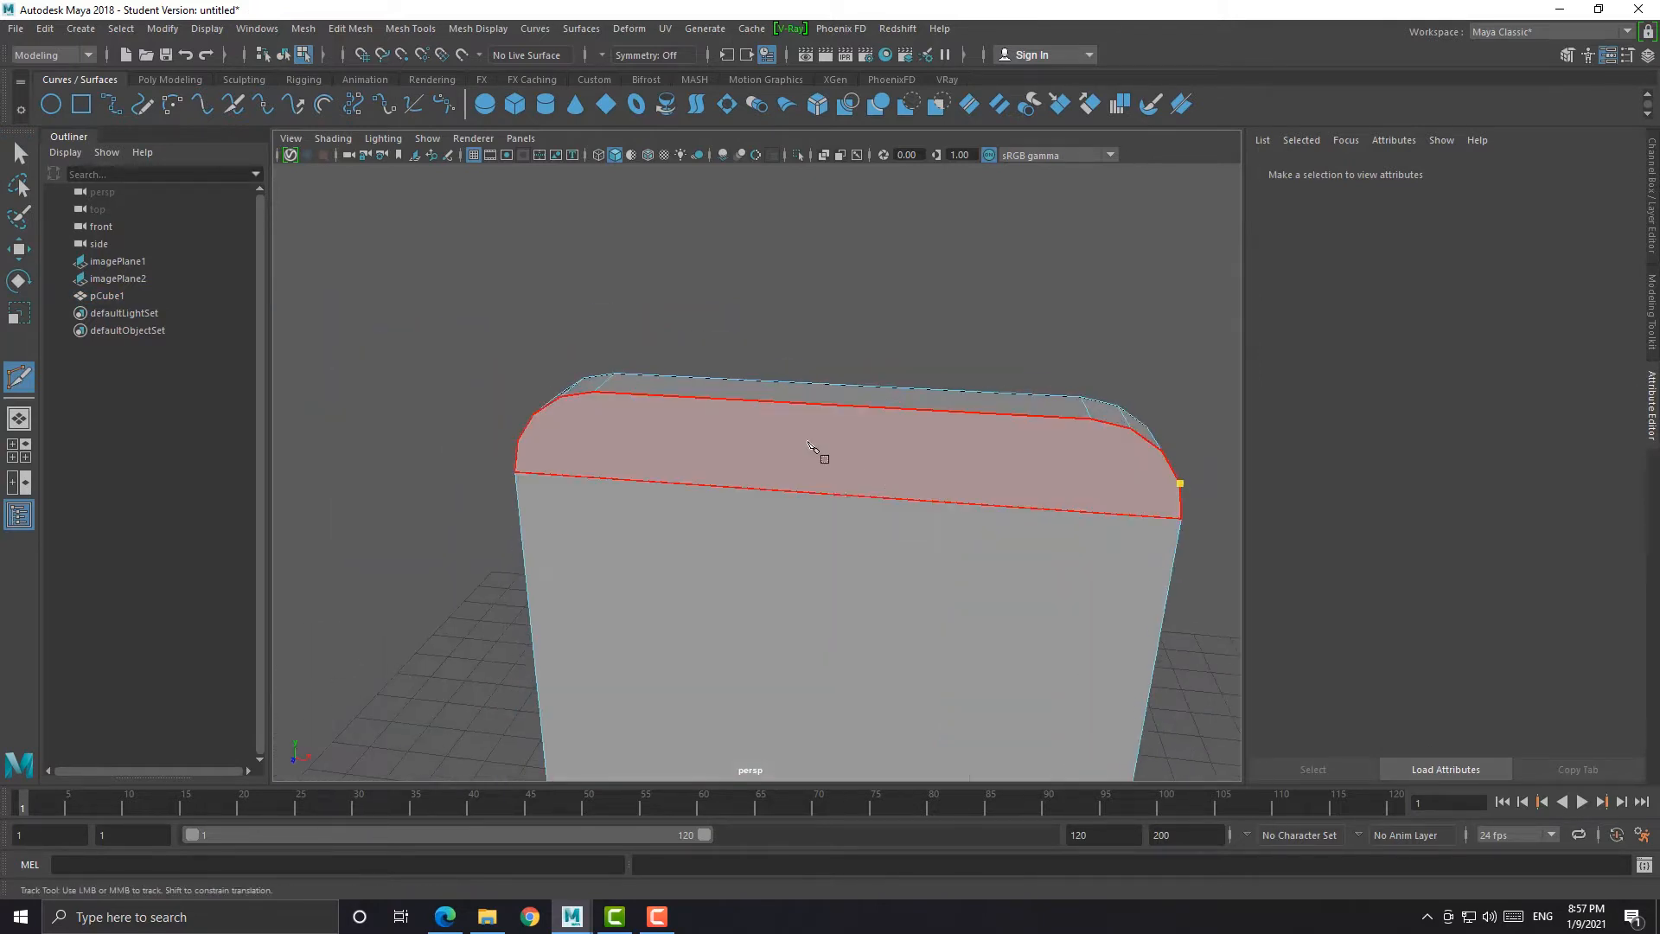
pyautogui.keyDown('alt'); pyautogui.moveTo(822, 455); pyautogui.dragTo(895, 454); pyautogui.keyUp('alt')
# Cut a vertical edge down the front face joining the upper-left and lower-left rounded corners
pyautogui.click(548, 429)
pyautogui.scroll(-6, 619, 567)
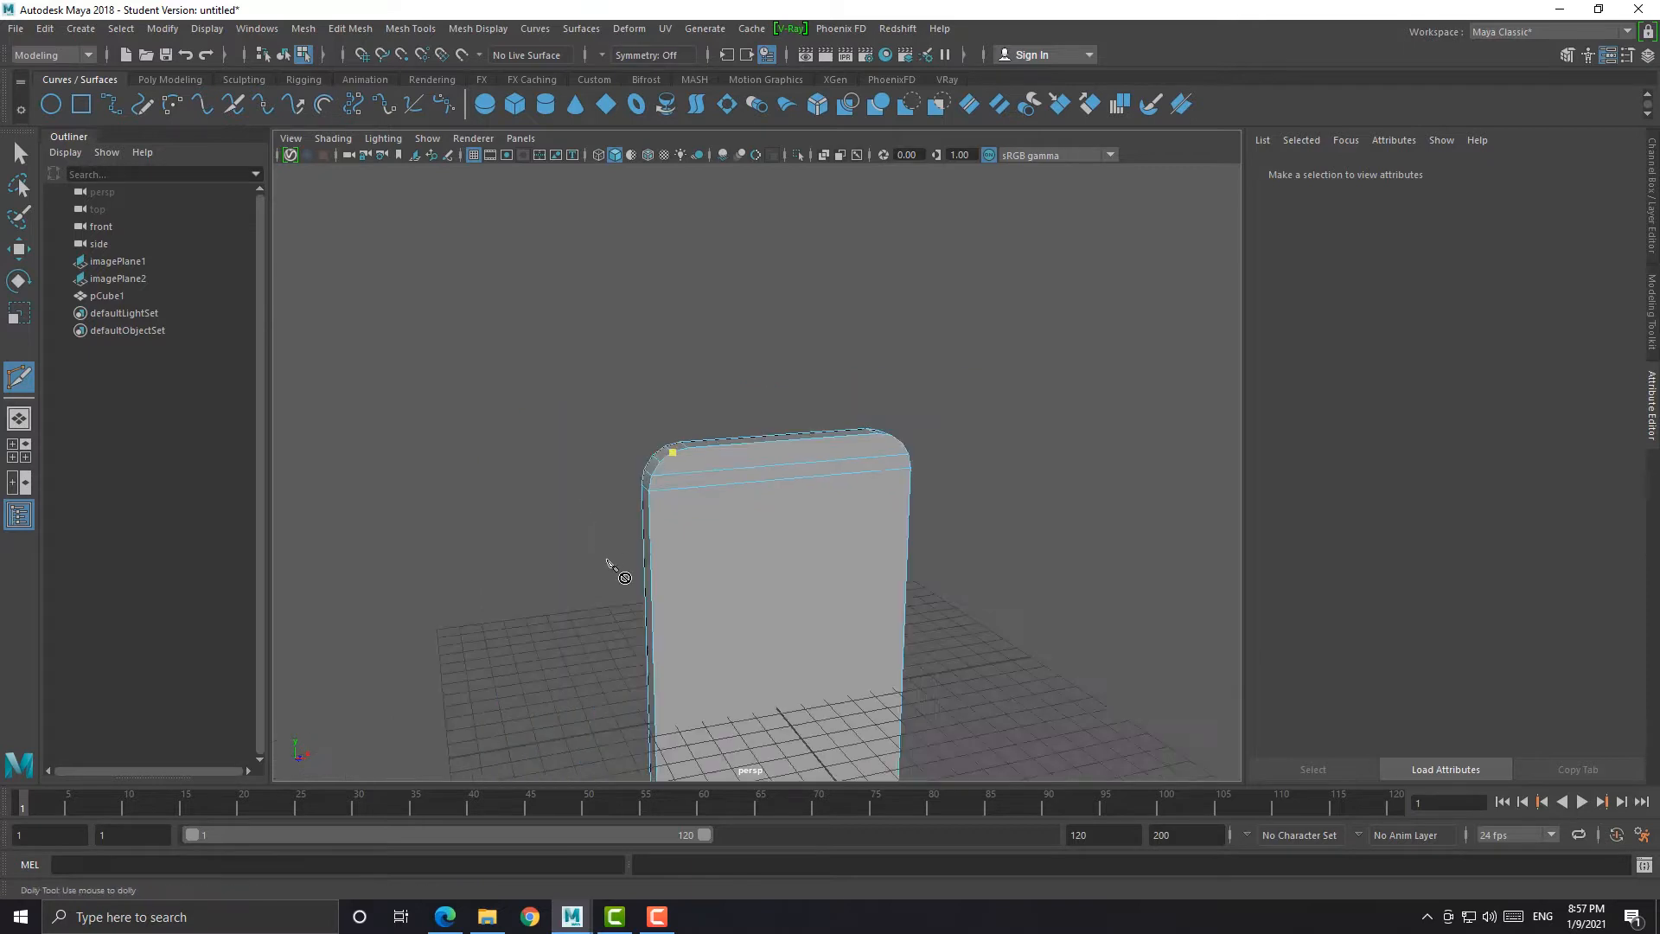
pyautogui.keyDown('alt'); pyautogui.moveTo(619, 567); pyautogui.dragTo(641, 363, button='middle'); pyautogui.keyUp('alt')
pyautogui.scroll(6, 640, 363)
pyautogui.keyDown('alt'); pyautogui.moveTo(641, 363); pyautogui.dragTo(615, 475); pyautogui.keyUp('alt')
pyautogui.keyDown('alt'); pyautogui.moveTo(615, 474); pyautogui.dragTo(657, 465, button='middle'); pyautogui.keyUp('alt')
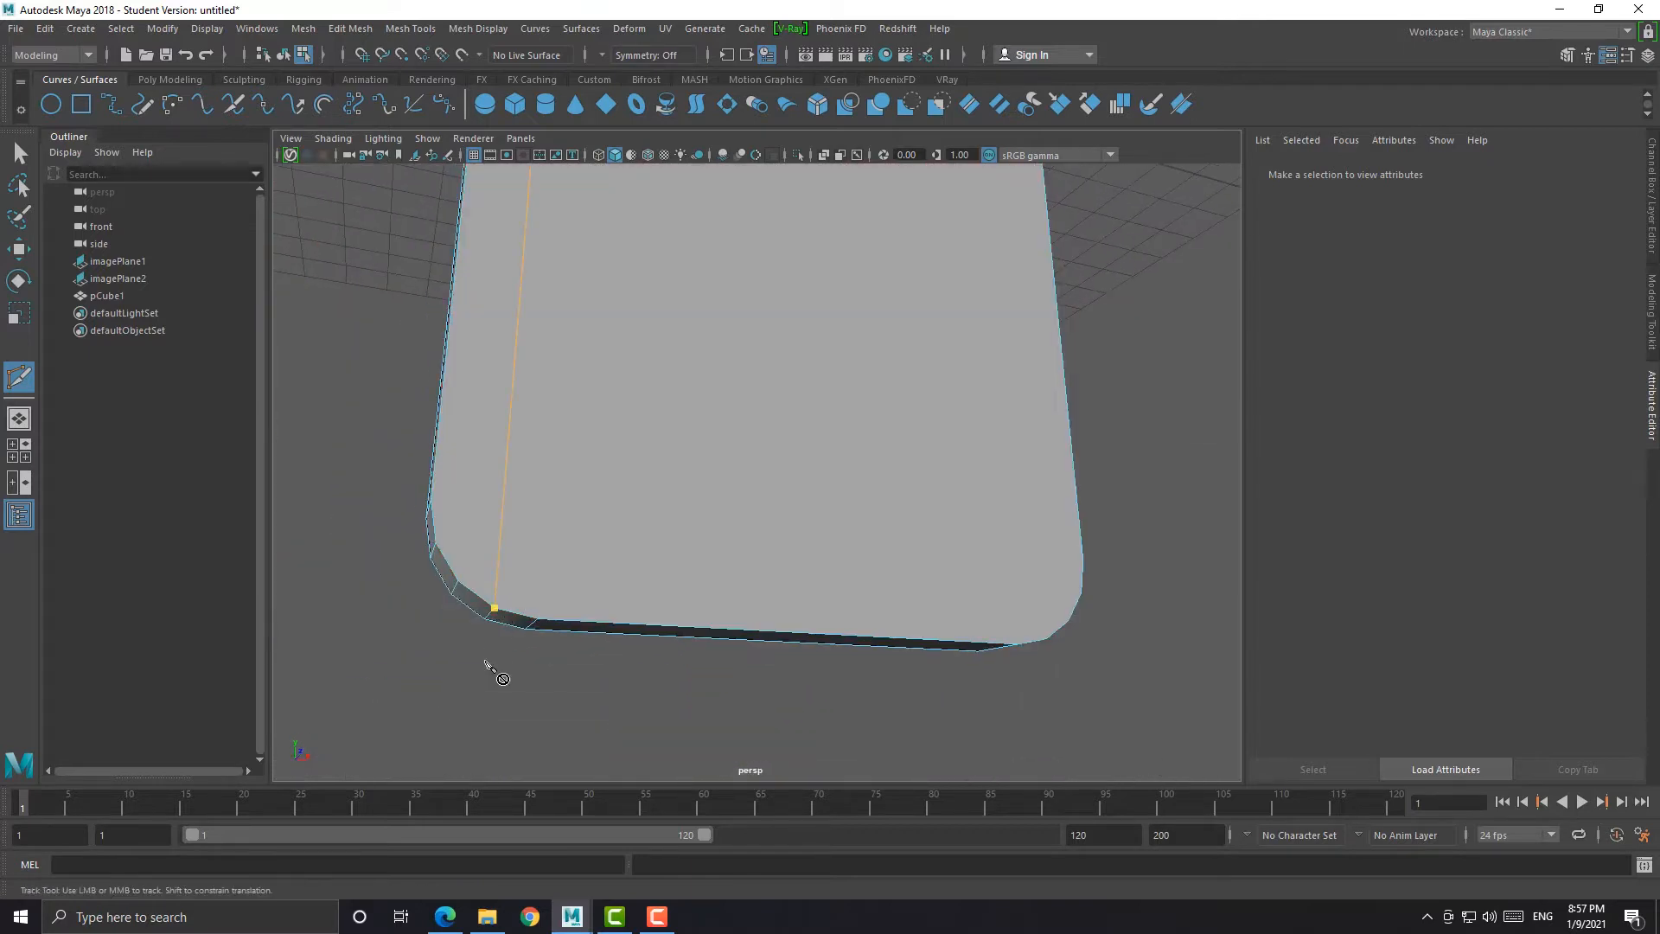
# Cut a horizontal edge across the front face's lower end and a vertical edge joining the two right-hand rounded corners
pyautogui.keyDown('alt'); pyautogui.moveTo(1087, 573); pyautogui.dragTo(1029, 640); pyautogui.keyUp('alt')
pyautogui.scroll(-6, 980, 587)
pyautogui.scroll(5, 926, 573)
pyautogui.click(1024, 634)
pyautogui.scroll(-5, 934, 493)
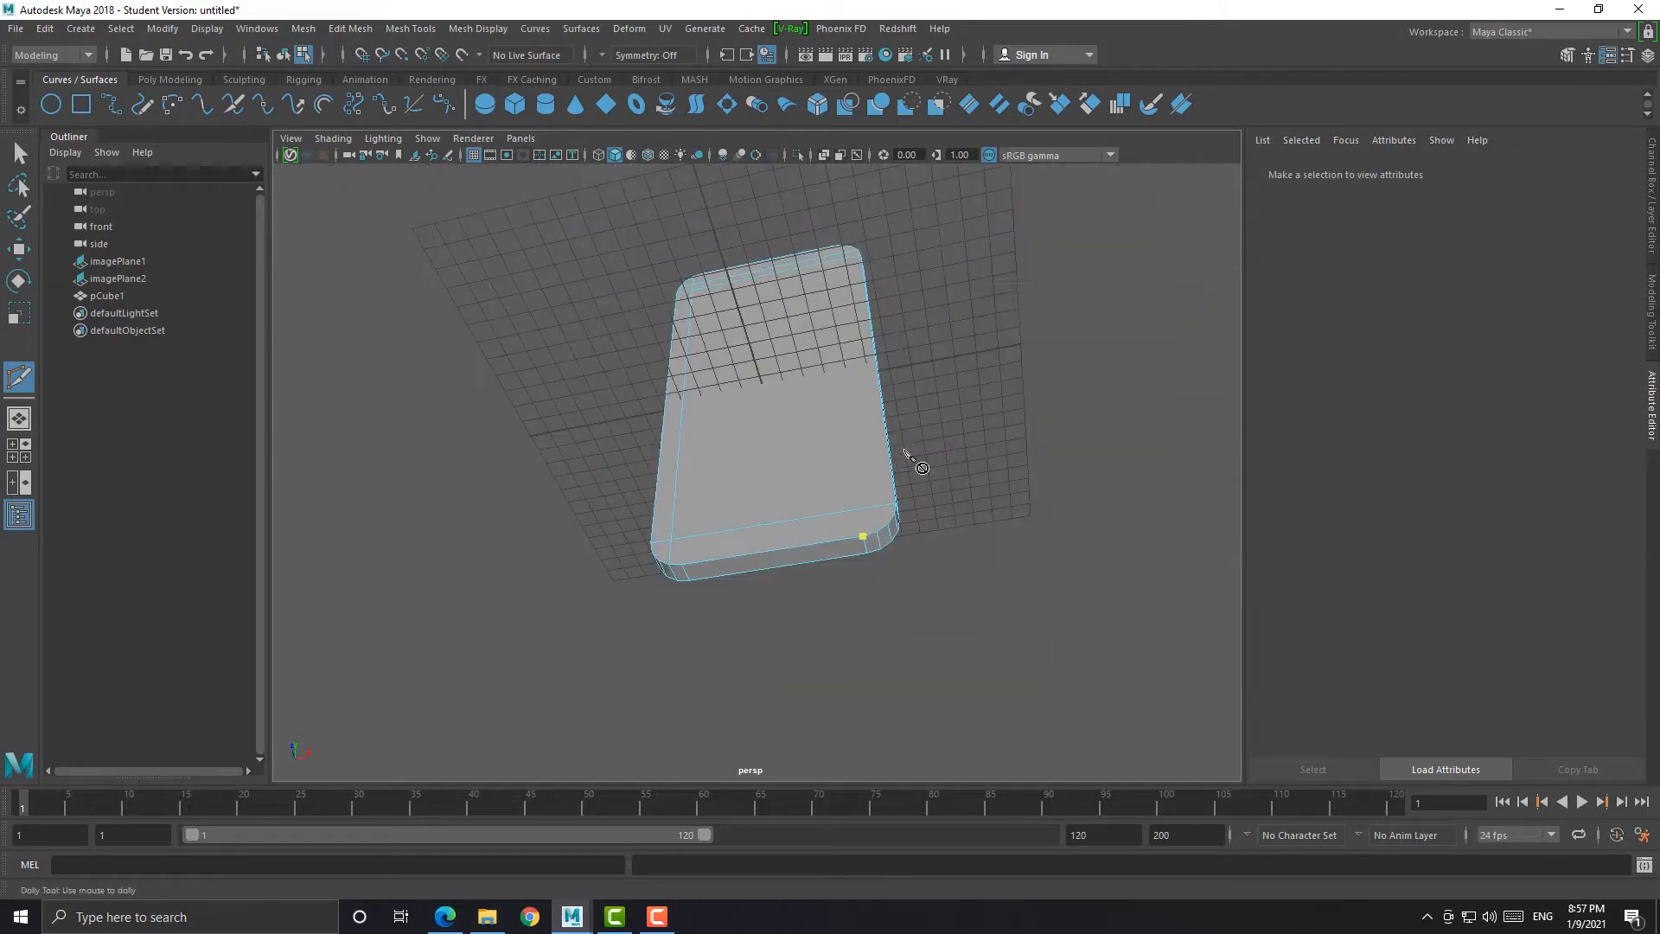
pyautogui.keyDown('alt'); pyautogui.moveTo(906, 454); pyautogui.dragTo(848, 530); pyautogui.keyUp('alt')
pyautogui.keyDown('alt'); pyautogui.moveTo(848, 530); pyautogui.dragTo(852, 666, button='middle'); pyautogui.keyUp('alt')
pyautogui.scroll(6, 949, 524)
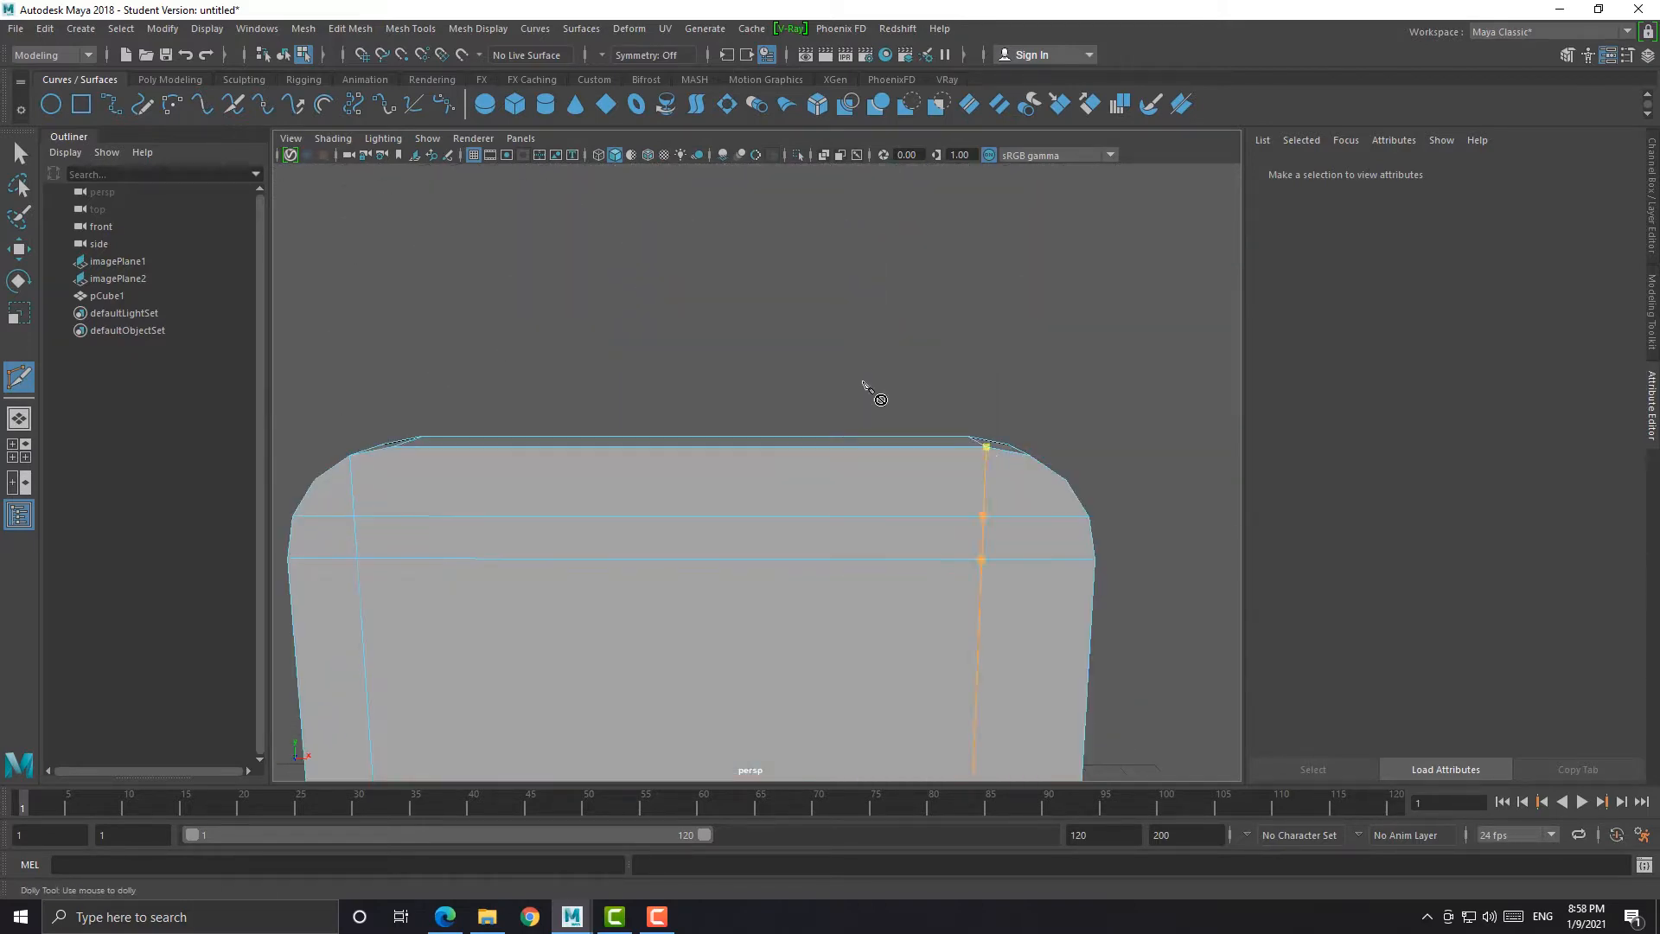
pyautogui.rightClick(856, 386)
# Cut a second vertical edge near the front face's left side, running between the upper and lower corner bevels
pyautogui.keyDown('alt'); pyautogui.moveTo(562, 479); pyautogui.dragTo(685, 424, button='middle'); pyautogui.keyUp('alt')
pyautogui.click(522, 395)
pyautogui.scroll(-8, 596, 467)
pyautogui.keyDown('alt'); pyautogui.moveTo(645, 527); pyautogui.dragTo(607, 211, button='middle'); pyautogui.keyUp('alt')
pyautogui.scroll(5, 601, 294)
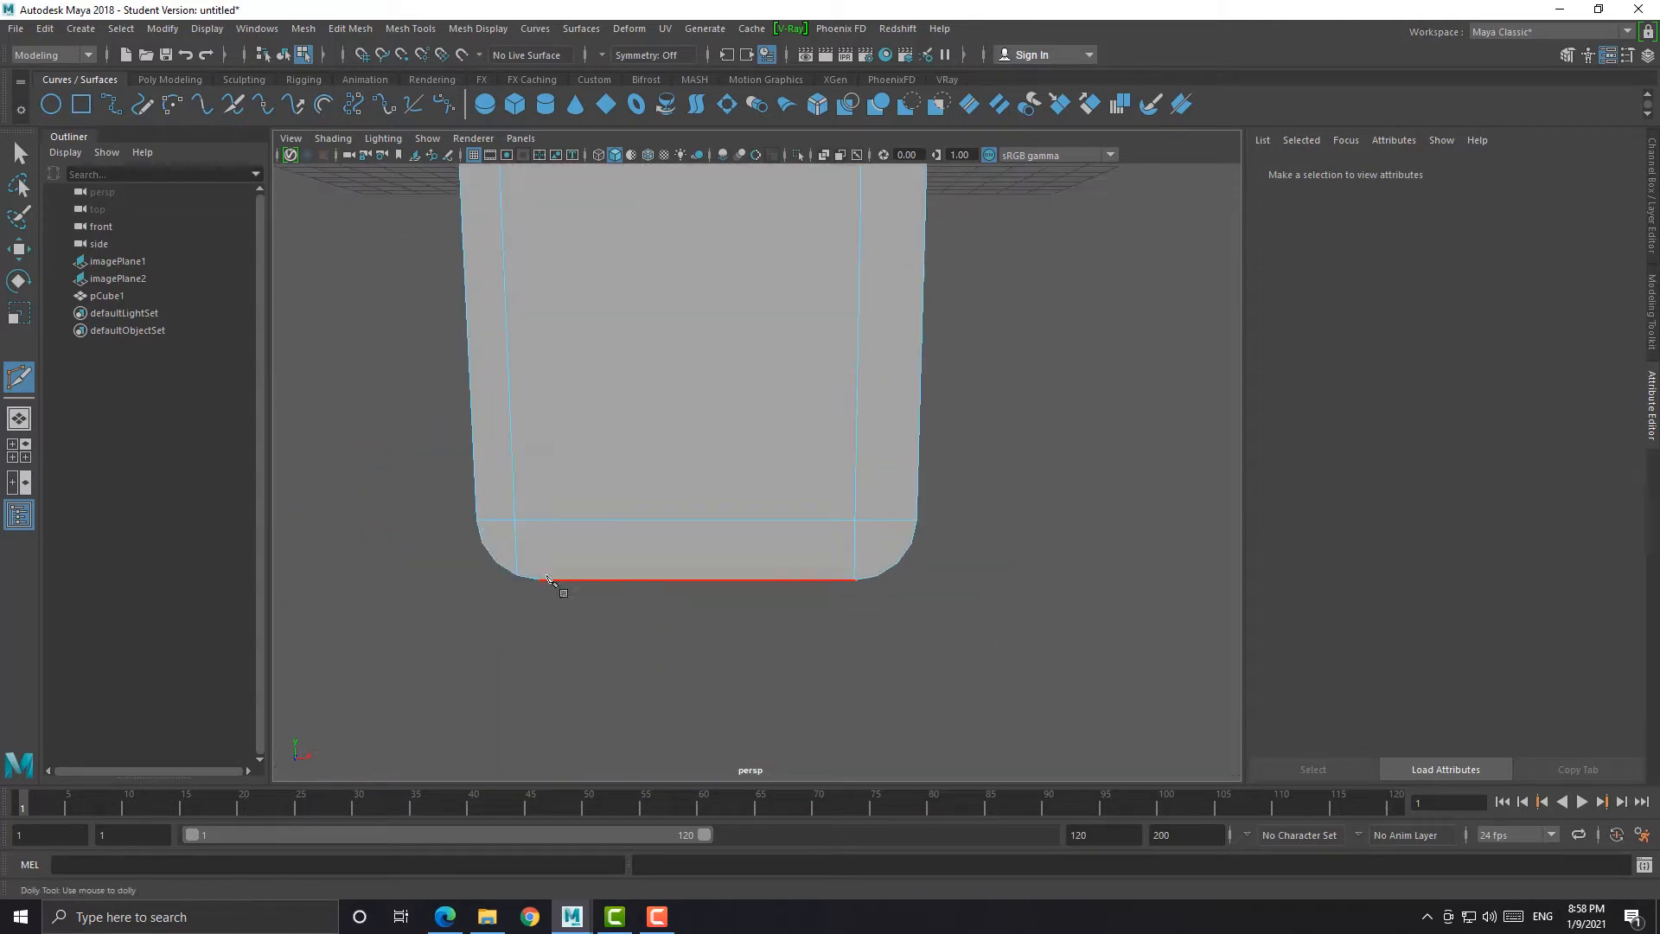
# Cut a second vertical edge near the front face's right side, running between the lower and upper corner bevels
pyautogui.click(880, 577)
pyautogui.scroll(-7, 837, 511)
pyautogui.keyDown('alt'); pyautogui.moveTo(836, 511); pyautogui.dragTo(840, 644, button='middle'); pyautogui.keyUp('alt')
pyautogui.scroll(7, 871, 342)
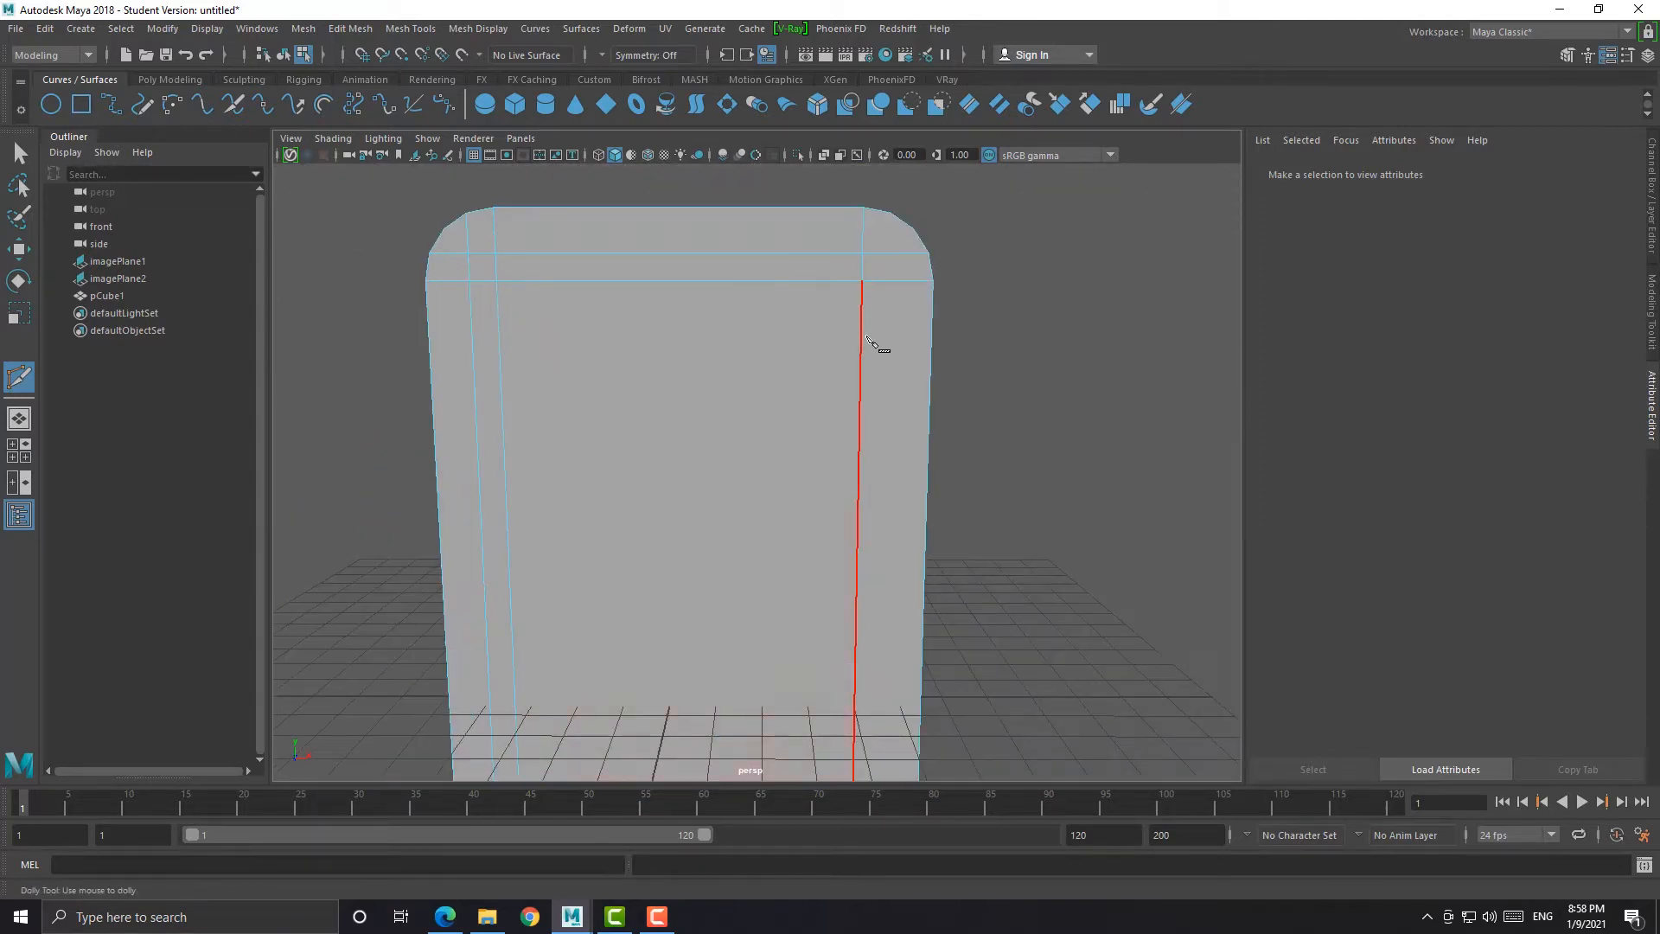
pyautogui.keyDown('alt'); pyautogui.moveTo(871, 342); pyautogui.dragTo(854, 412, button='middle'); pyautogui.keyUp('alt')
pyautogui.click(881, 387)
pyautogui.rightClick(882, 391)
# Insert a centered edge loop around the middle of the phone's side thickness
pyautogui.keyDown('alt'); pyautogui.moveTo(891, 432); pyautogui.dragTo(890, 489); pyautogui.keyUp('alt')
pyautogui.keyDown('alt'); pyautogui.moveTo(890, 489); pyautogui.dragTo(820, 486, button='middle'); pyautogui.keyUp('alt')
pyautogui.scroll(6, 791, 458)
pyautogui.keyDown('ctrl'); pyautogui.middleClick(782, 444); pyautogui.keyUp('ctrl')
pyautogui.press('w')
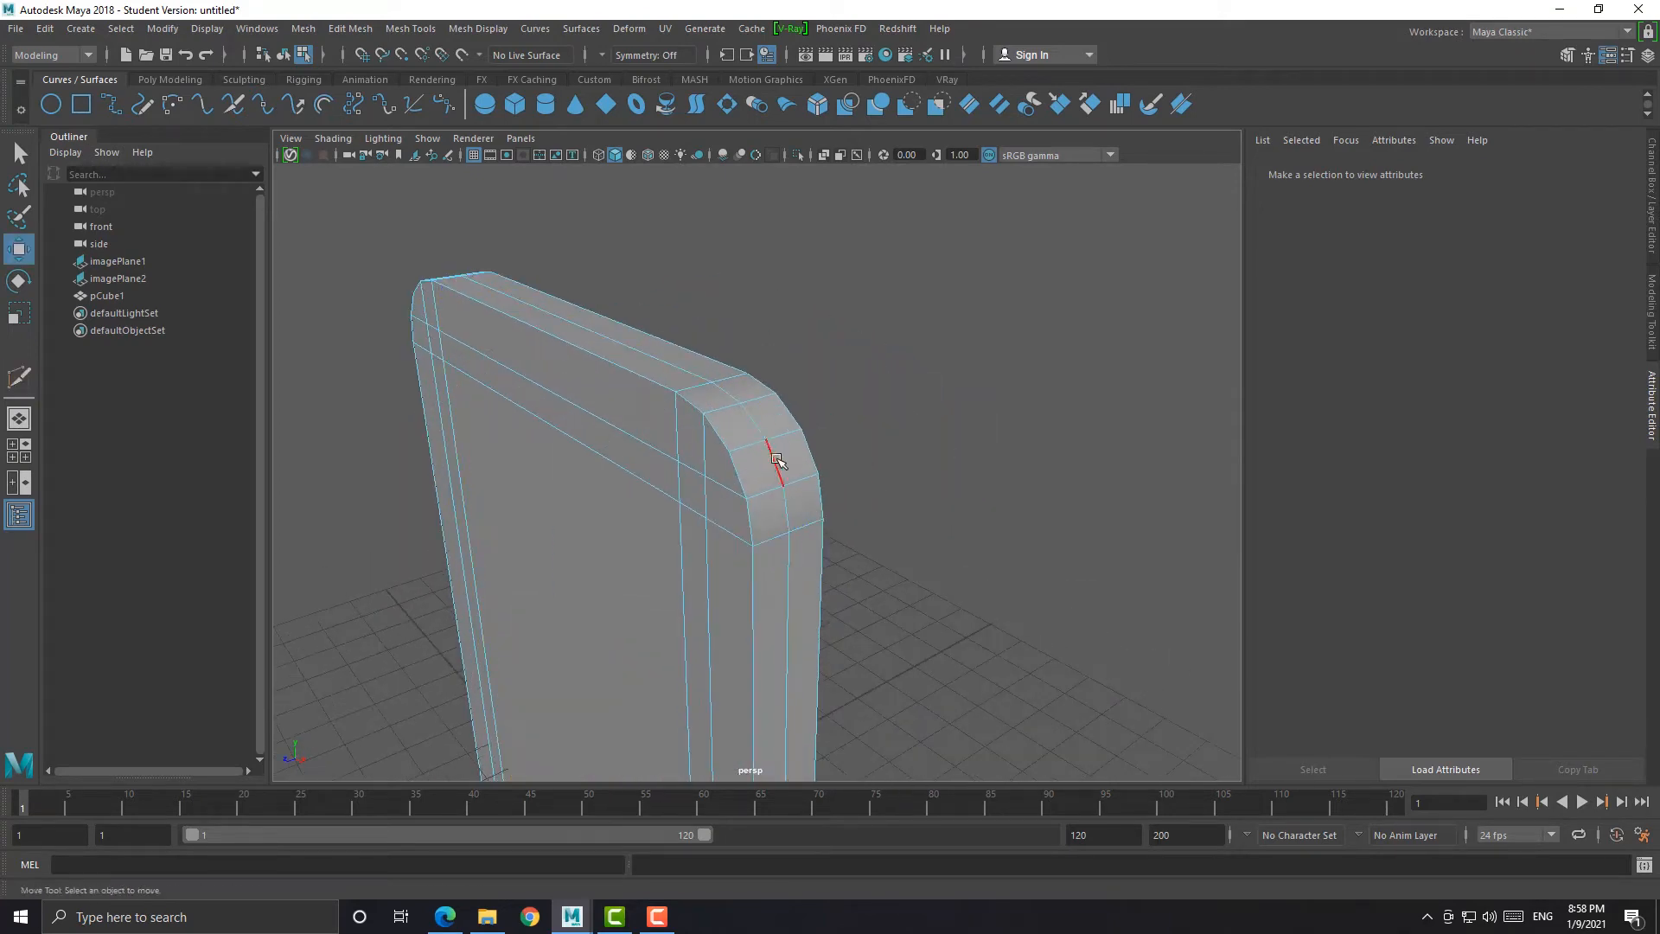
pyautogui.keyDown('shift'); pyautogui.moveTo(777, 459); pyautogui.dragTo(772, 725, button='right'); pyautogui.keyUp('shift')
pyautogui.moveTo(774, 409); pyautogui.dragTo(774, 445, button='right')
pyautogui.click(776, 419)
pyautogui.hotkey('ctrl', 'z')
# Insert evenly spaced vertical edge loops across the width of the phone body with Multi-Cut
pyautogui.scroll(-6, 671, 519)
pyautogui.keyDown('alt'); pyautogui.moveTo(671, 518); pyautogui.dragTo(753, 532); pyautogui.keyUp('alt')
pyautogui.keyDown('alt'); pyautogui.moveTo(752, 532); pyautogui.dragTo(759, 391, button='middle'); pyautogui.keyUp('alt')
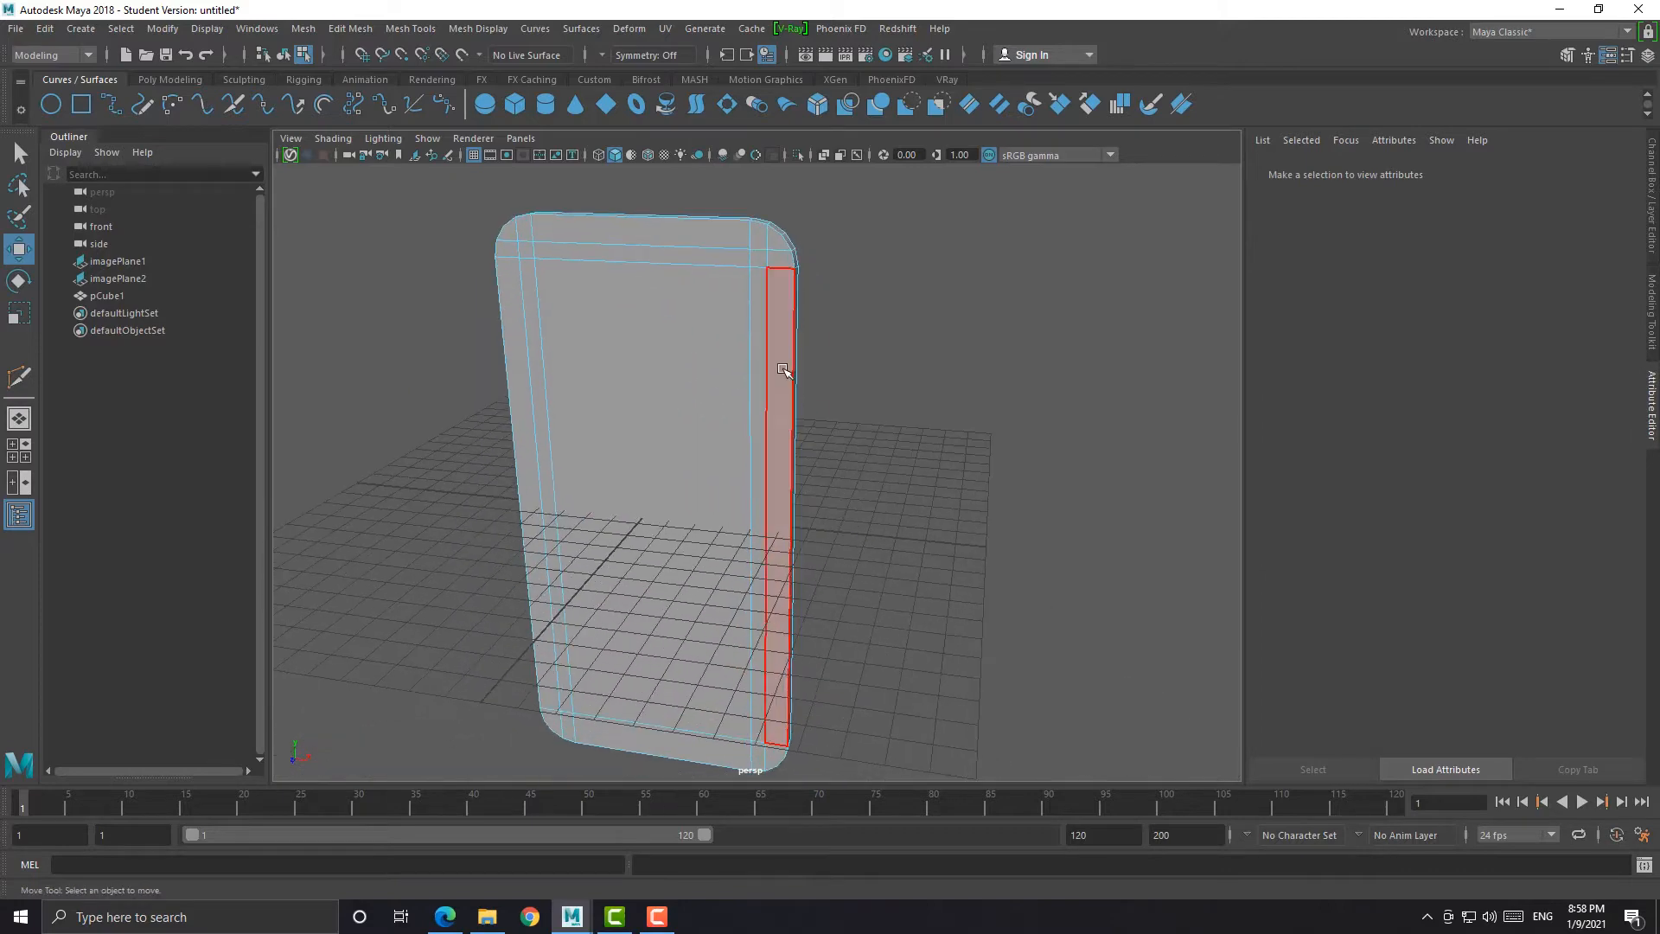
pyautogui.keyDown('shift'); pyautogui.moveTo(781, 370); pyautogui.dragTo(657, 371, button='right'); pyautogui.keyUp('shift')
pyautogui.press('space')
pyautogui.press('space')
pyautogui.scroll(-3, 709, 529)
pyautogui.keyDown('alt'); pyautogui.moveTo(709, 529); pyautogui.dragTo(731, 476, button='middle'); pyautogui.keyUp('alt')
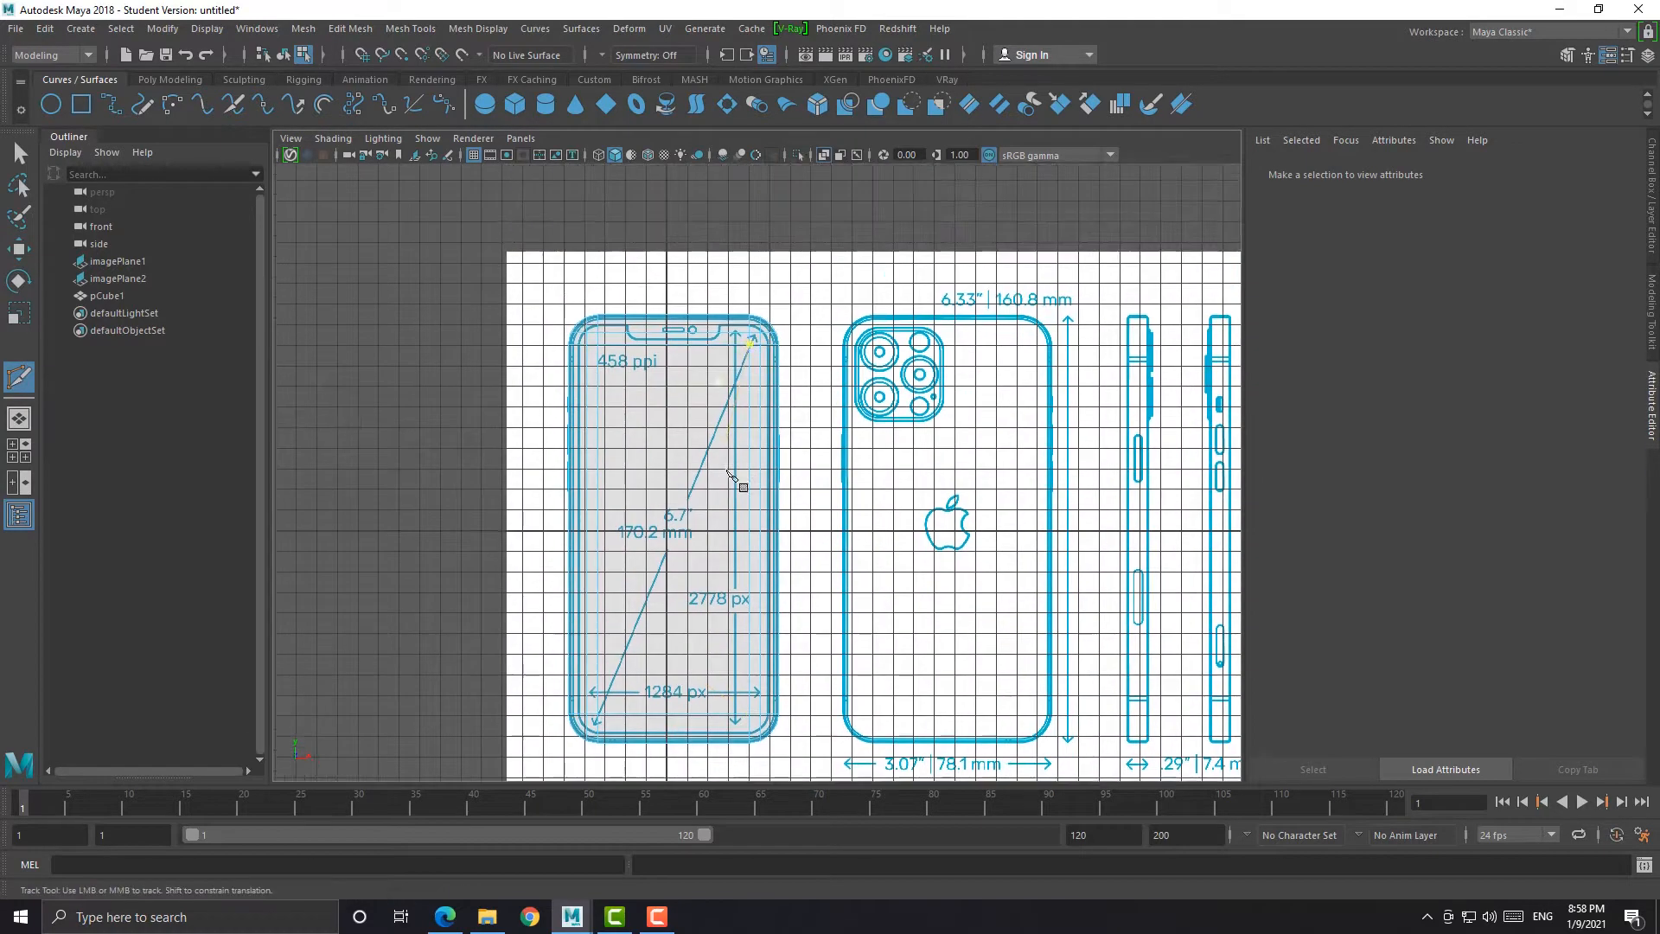
pyautogui.press('space')
pyautogui.press('space')
pyautogui.scroll(-3, 804, 467)
# Insert evenly spaced horizontal edge loops along the phone's full height and return to object selection
pyautogui.keyDown('alt'); pyautogui.moveTo(867, 363); pyautogui.dragTo(702, 350); pyautogui.keyUp('alt')
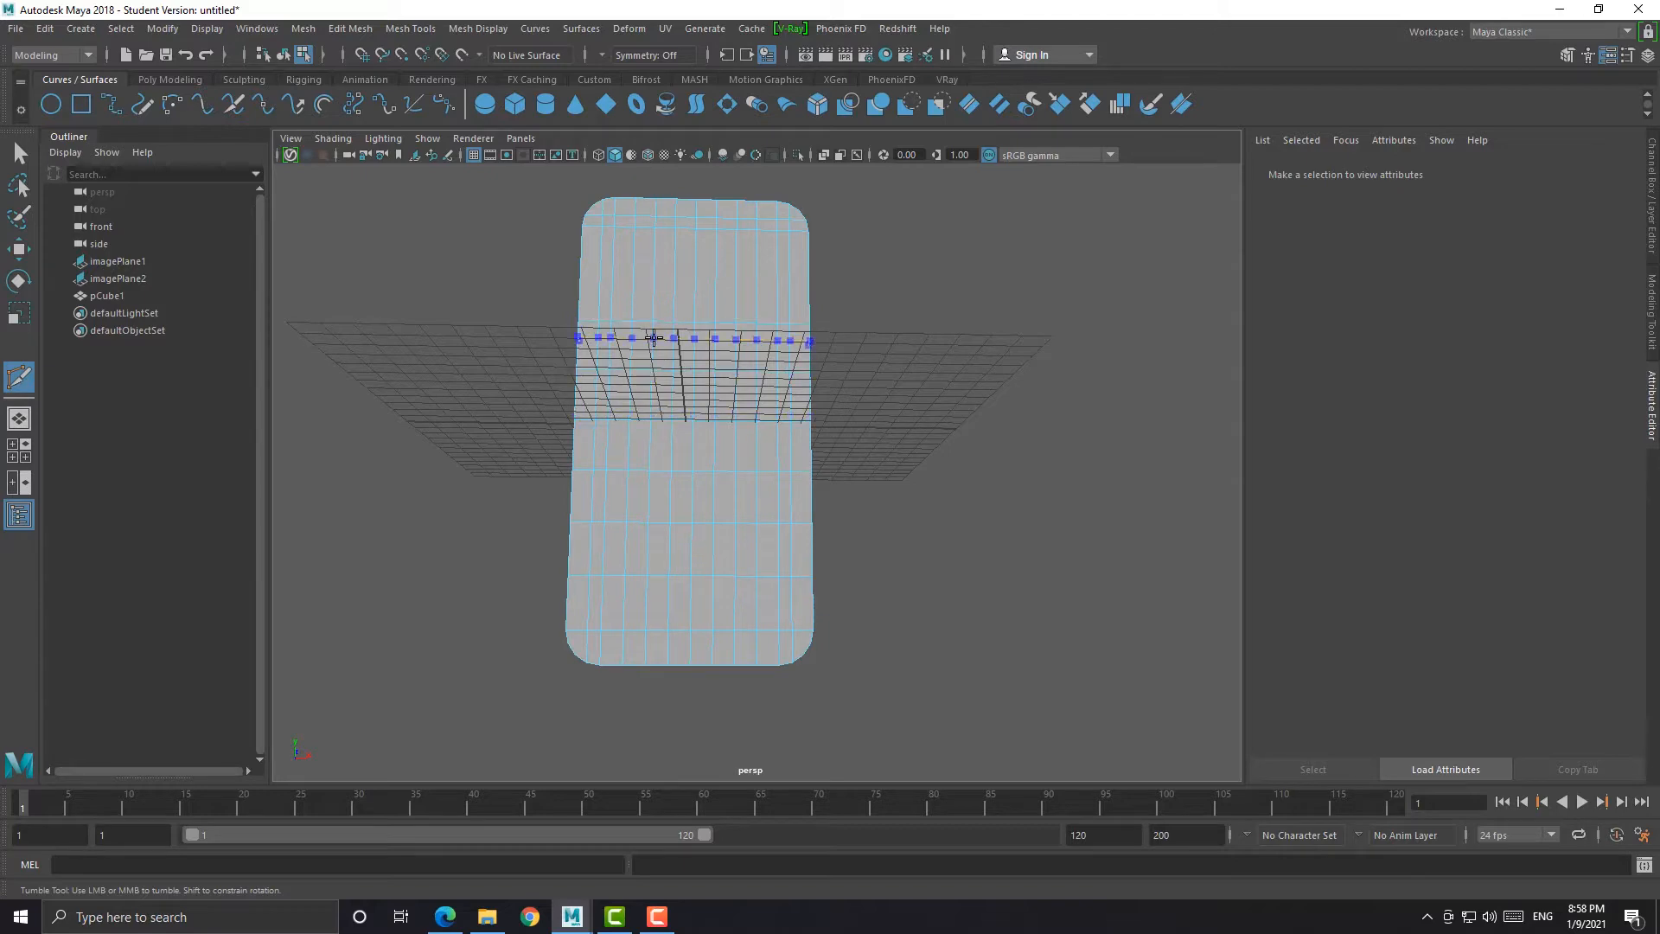
pyautogui.keyDown('alt'); pyautogui.moveTo(668, 276); pyautogui.dragTo(689, 411); pyautogui.keyUp('alt')
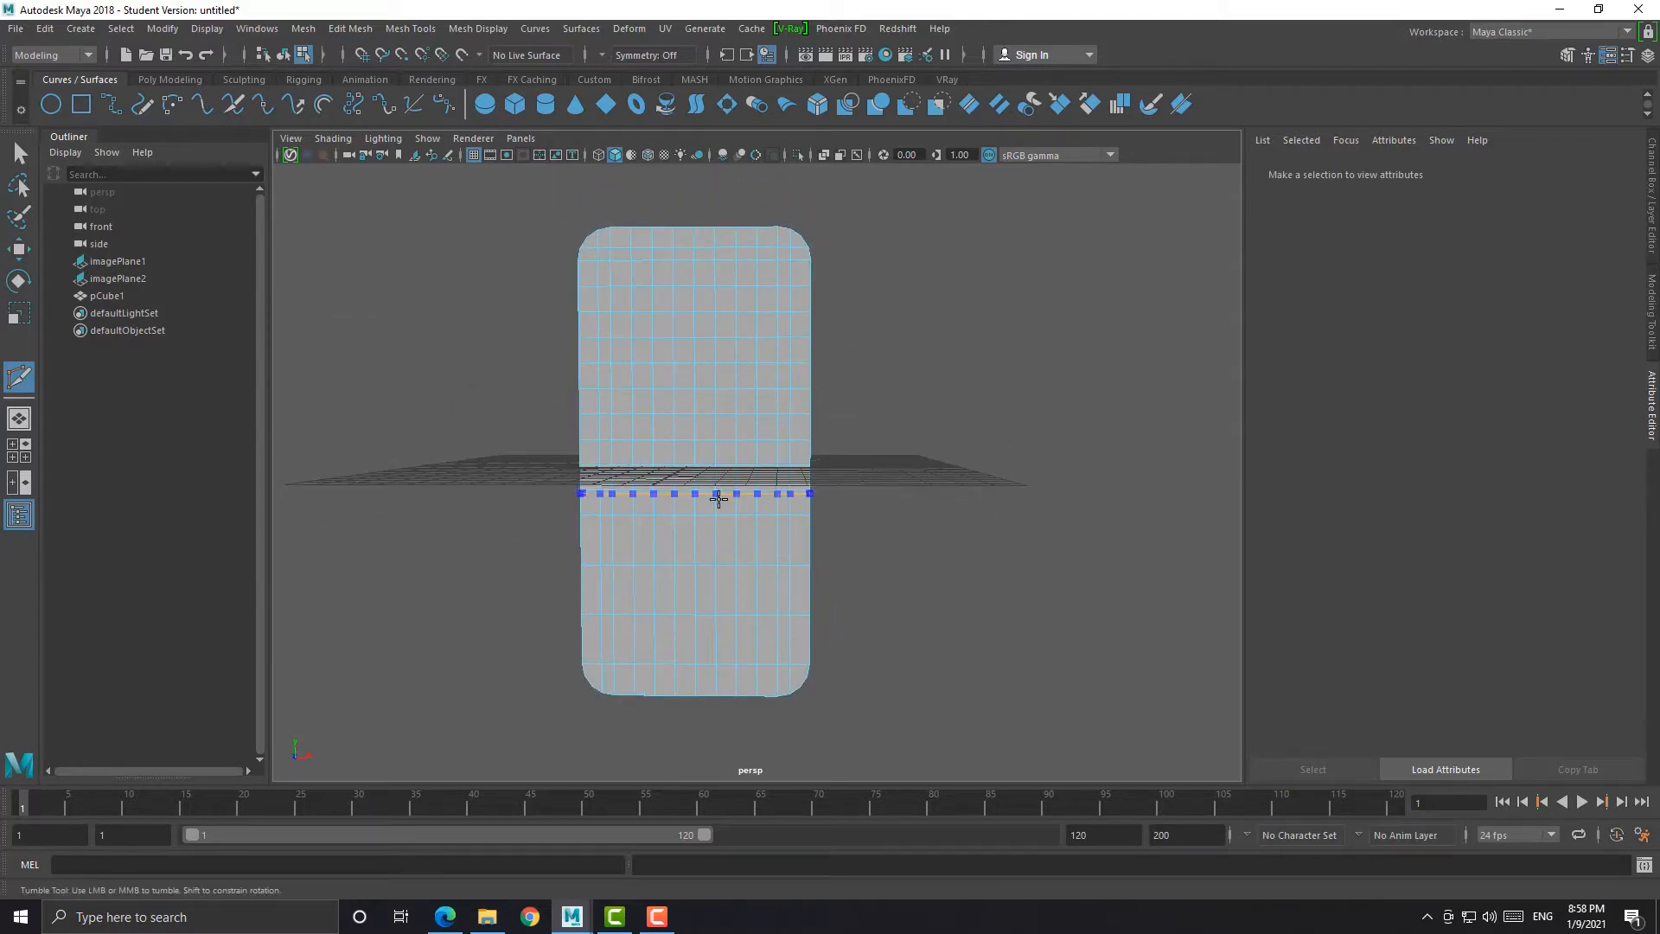
pyautogui.keyDown('alt'); pyautogui.moveTo(734, 649); pyautogui.dragTo(763, 400); pyautogui.keyUp('alt')
pyautogui.press('w')
pyautogui.moveTo(763, 400); pyautogui.dragTo(801, 368, button='right')
pyautogui.click(755, 378)
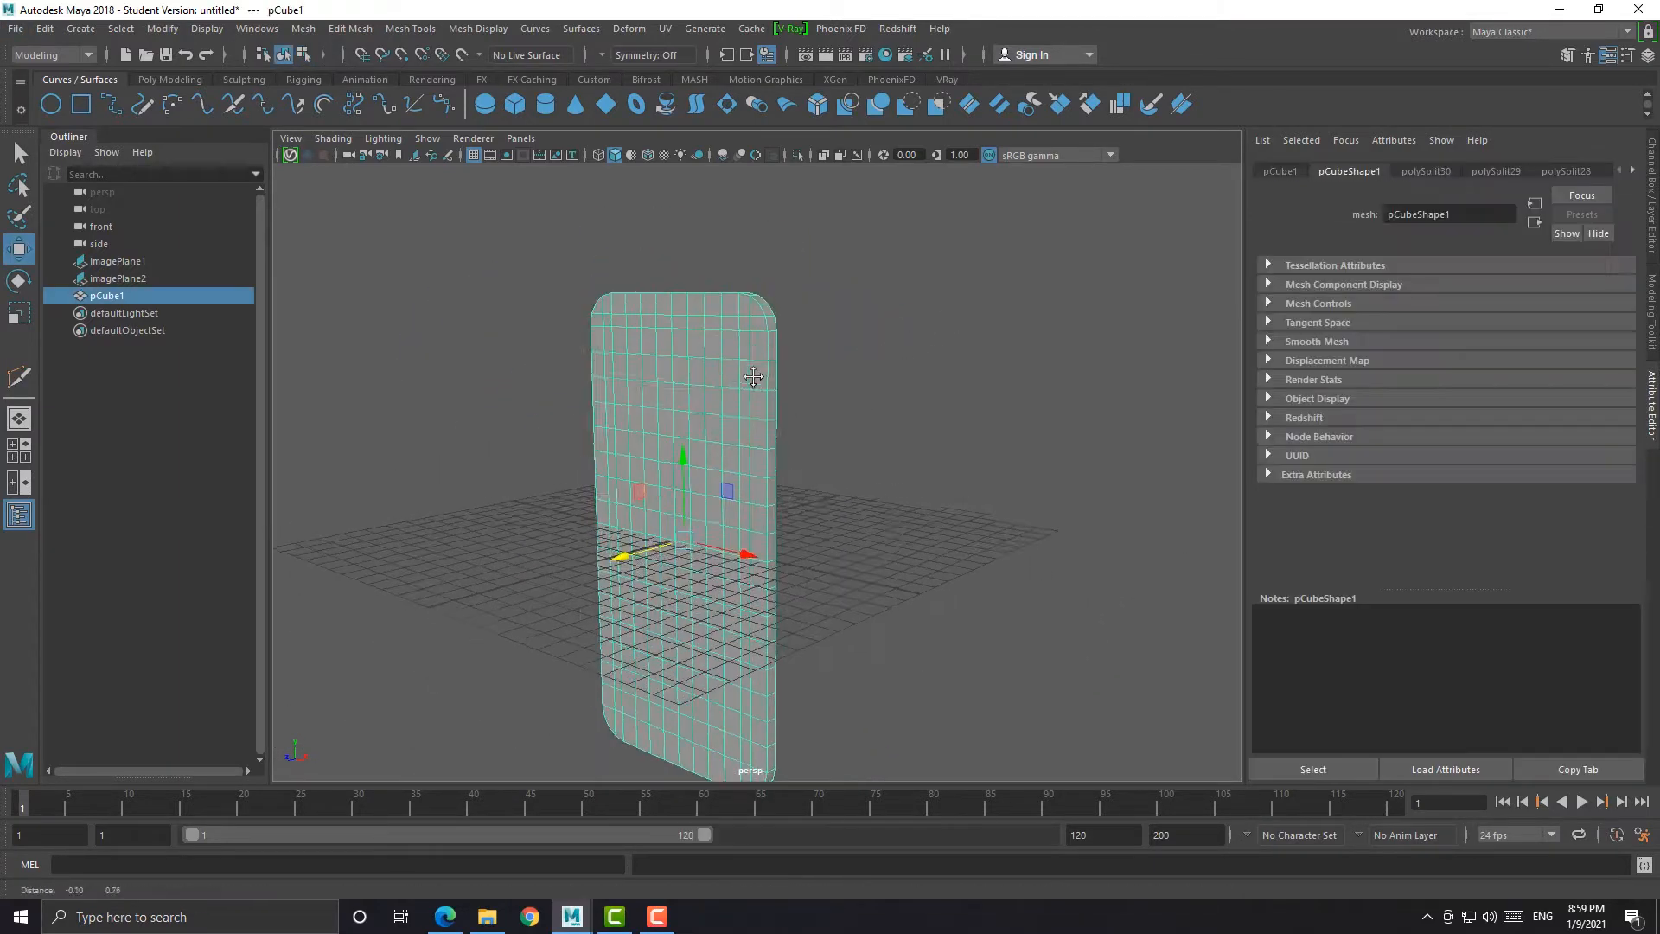
# Examine how the gridded phone mesh lines up with the front reference drawing
pyautogui.press('space')
pyautogui.press('space')
pyautogui.scroll(3, 711, 528)
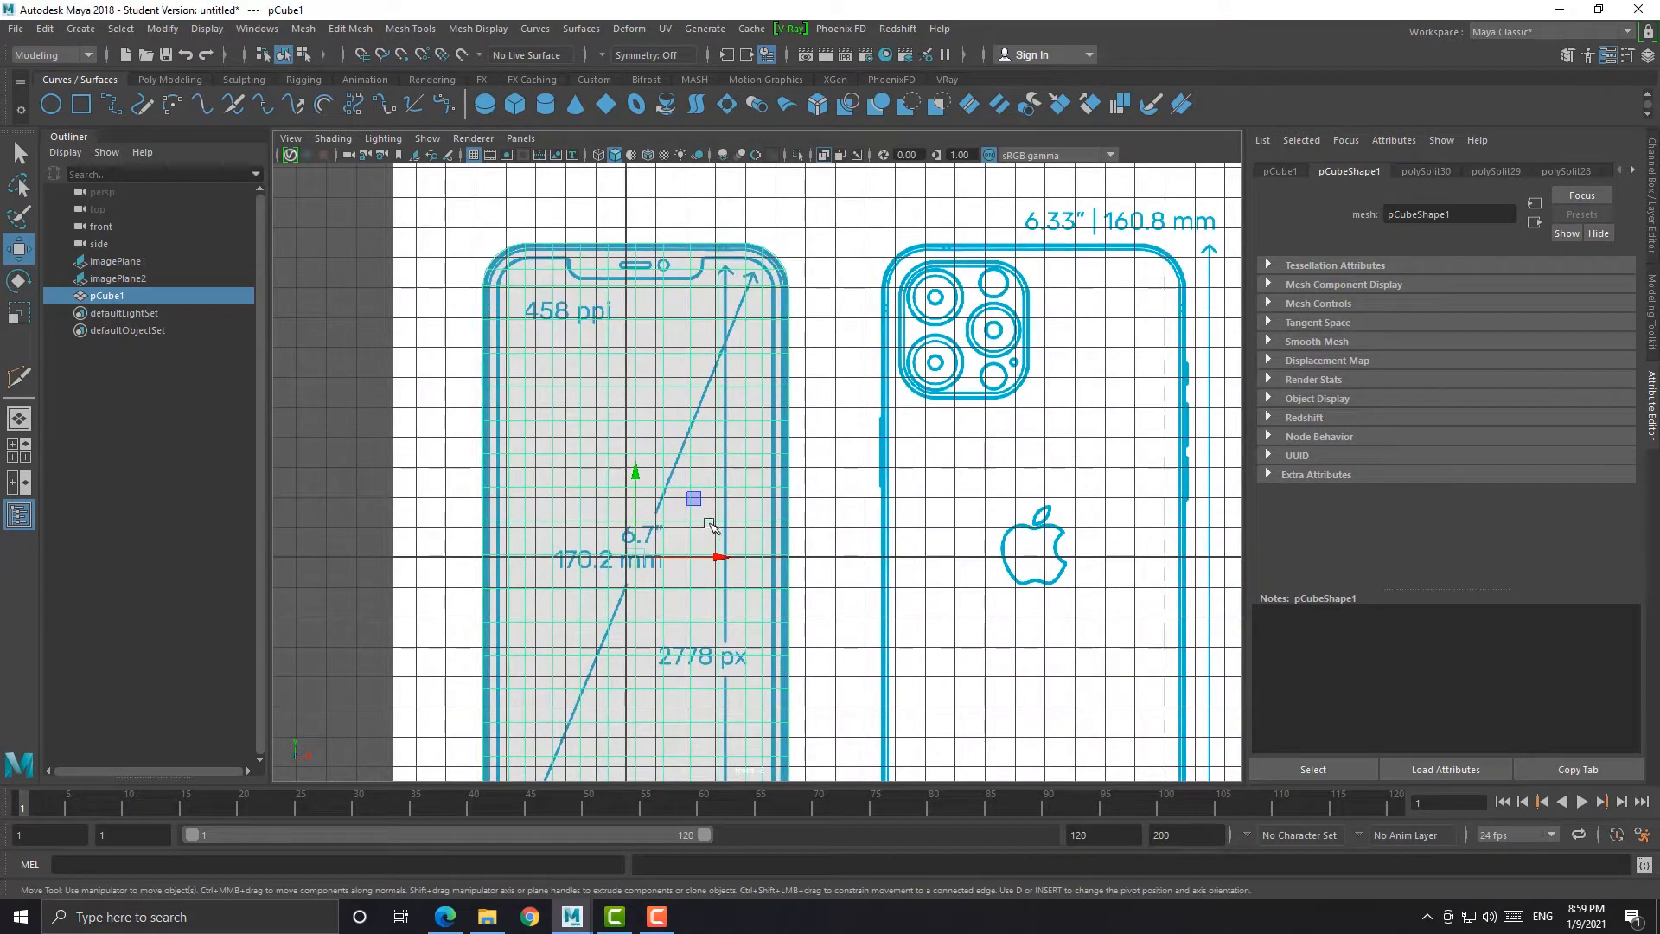
pyautogui.keyDown('alt'); pyautogui.moveTo(707, 323); pyautogui.dragTo(710, 301, button='middle'); pyautogui.keyUp('alt')
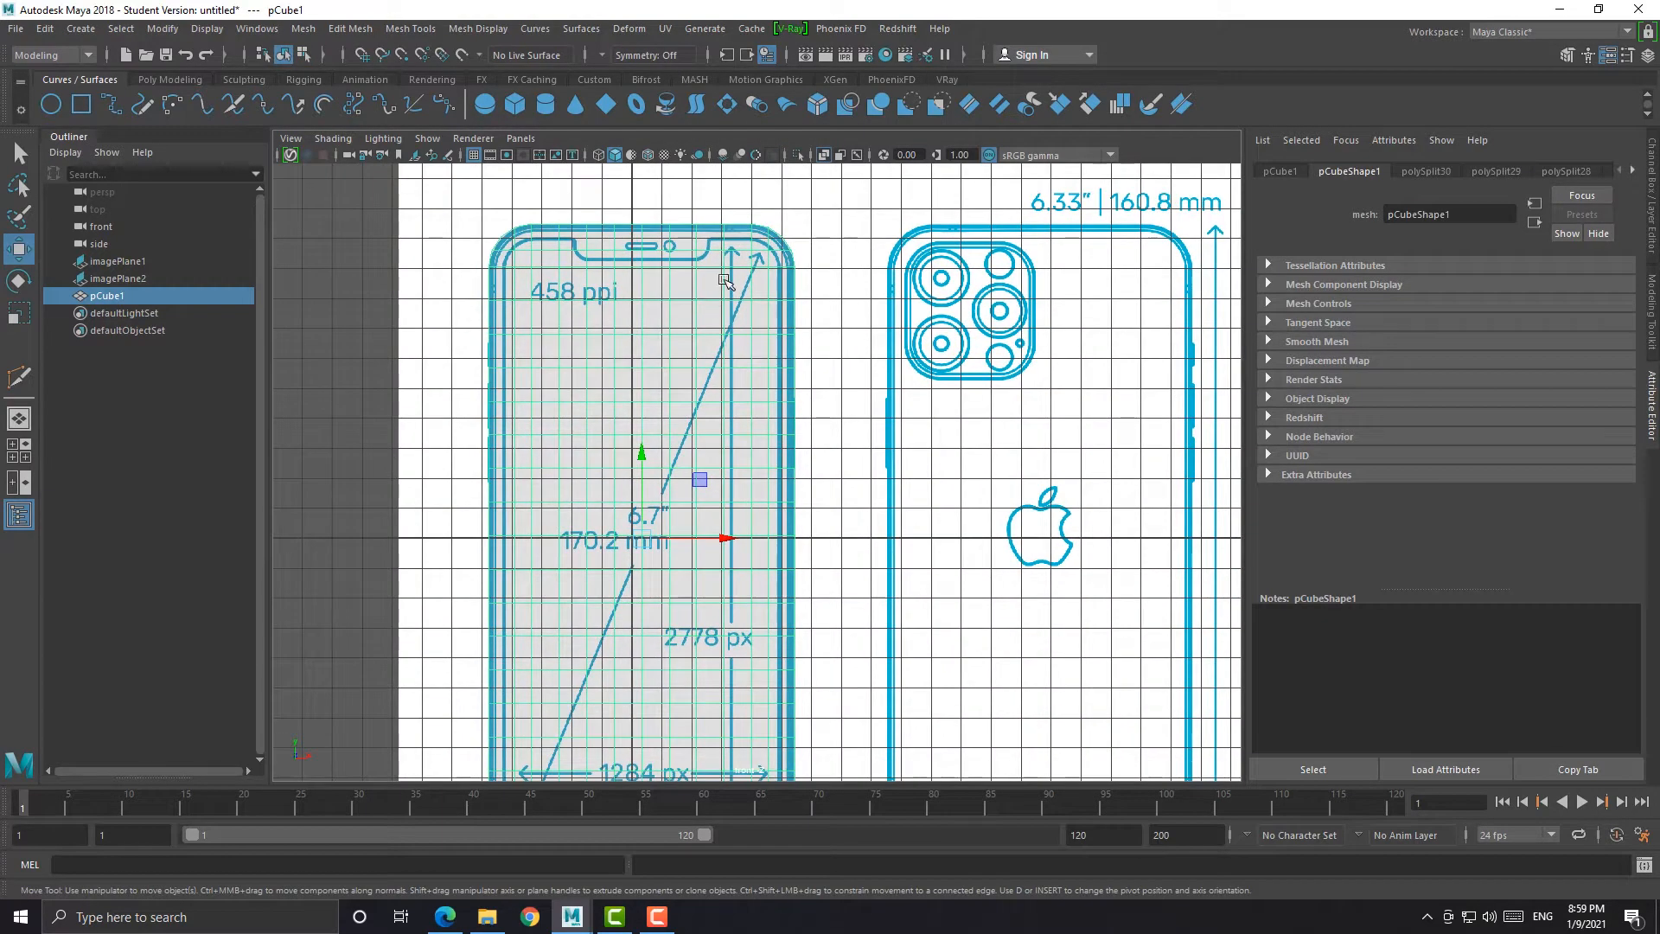
pyautogui.scroll(4, 724, 281)
pyautogui.press('space')
pyautogui.press('space')
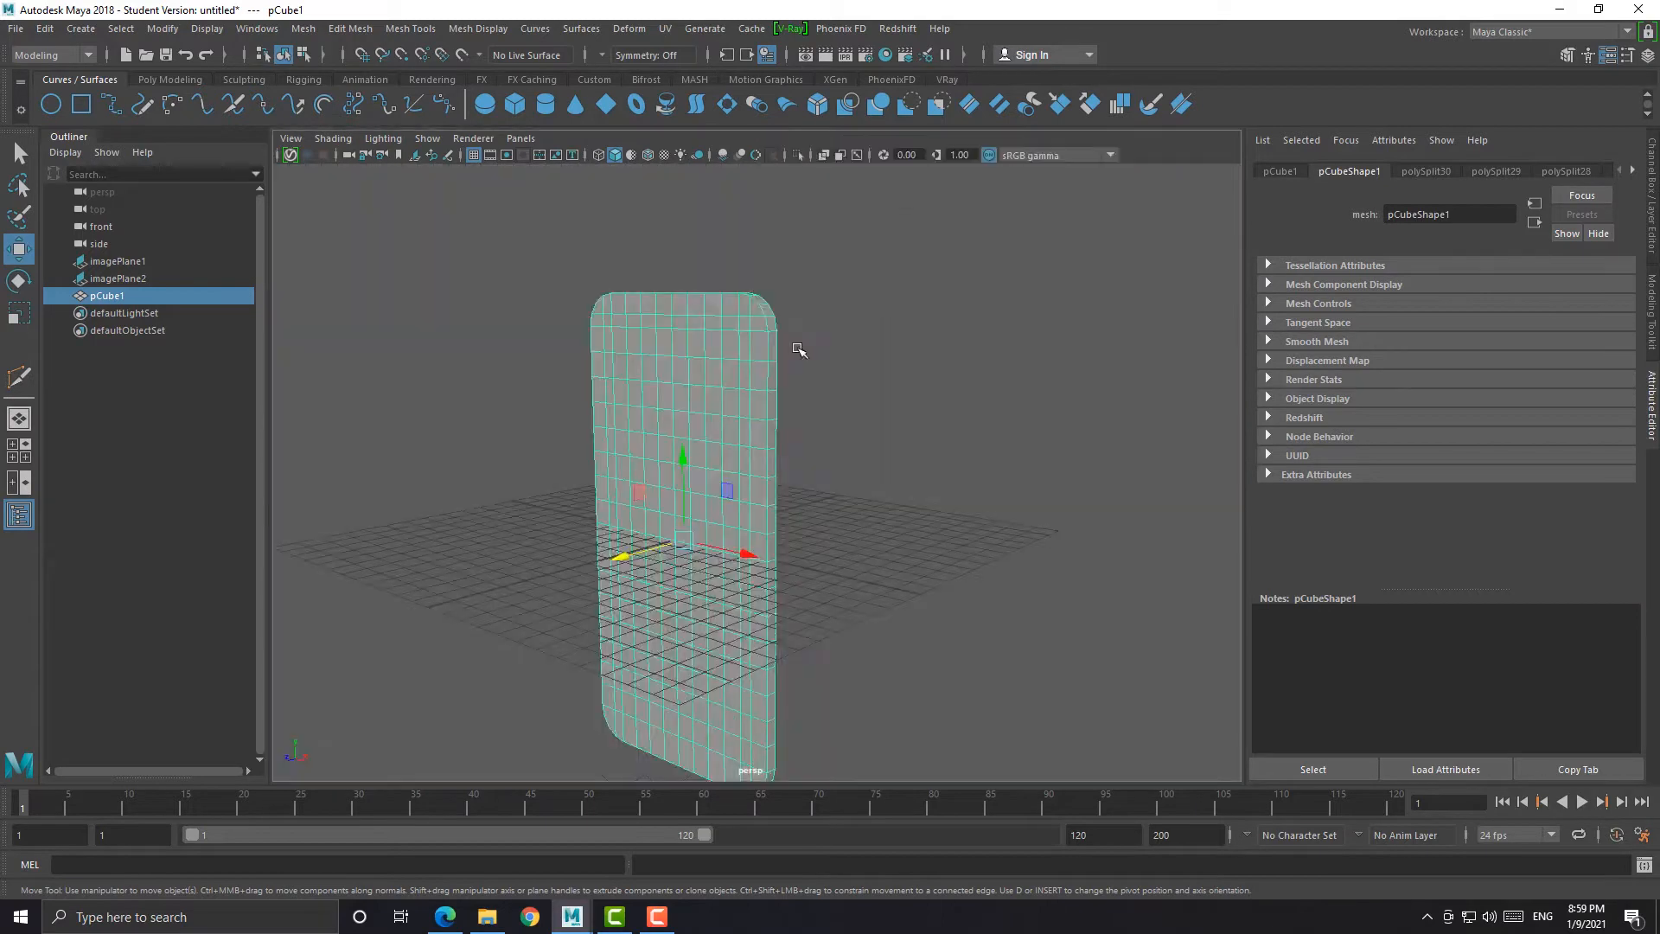
# Mirror the phone mesh with the axis position set to Object and the axis set to Z, and return to object selection
pyautogui.keyDown('alt'); pyautogui.moveTo(799, 350); pyautogui.dragTo(764, 448); pyautogui.keyUp('alt')
pyautogui.keyDown('shift'); pyautogui.moveTo(727, 402); pyautogui.dragTo(734, 504, button='right'); pyautogui.keyUp('shift')
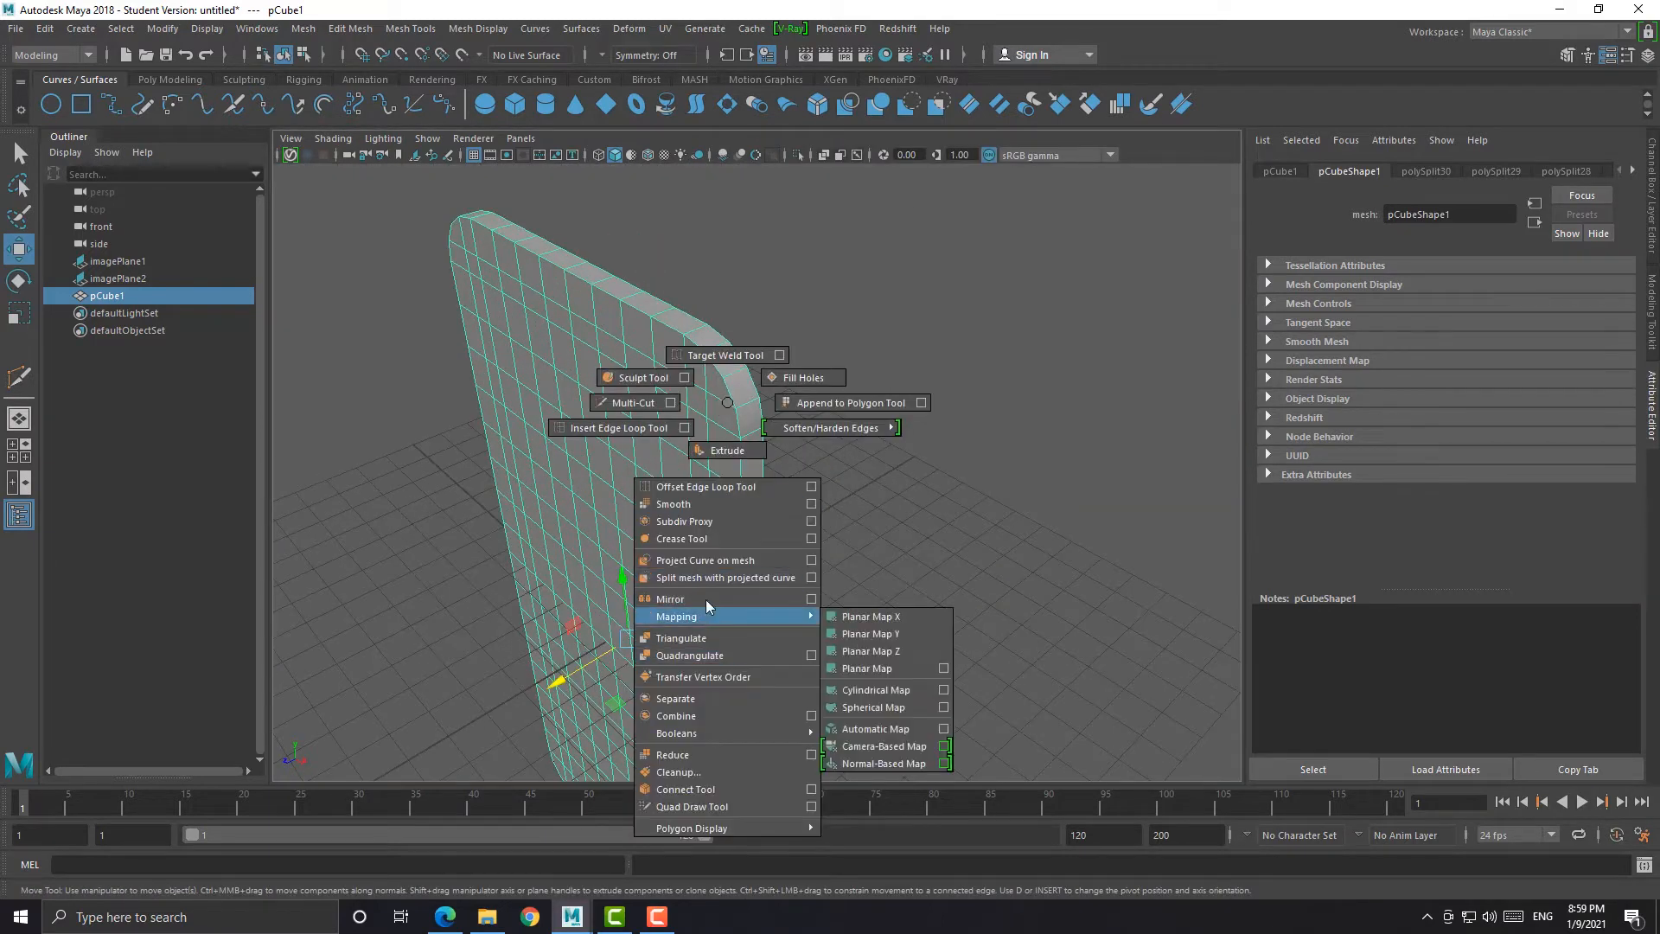
pyautogui.click(694, 599)
pyautogui.click(1219, 500)
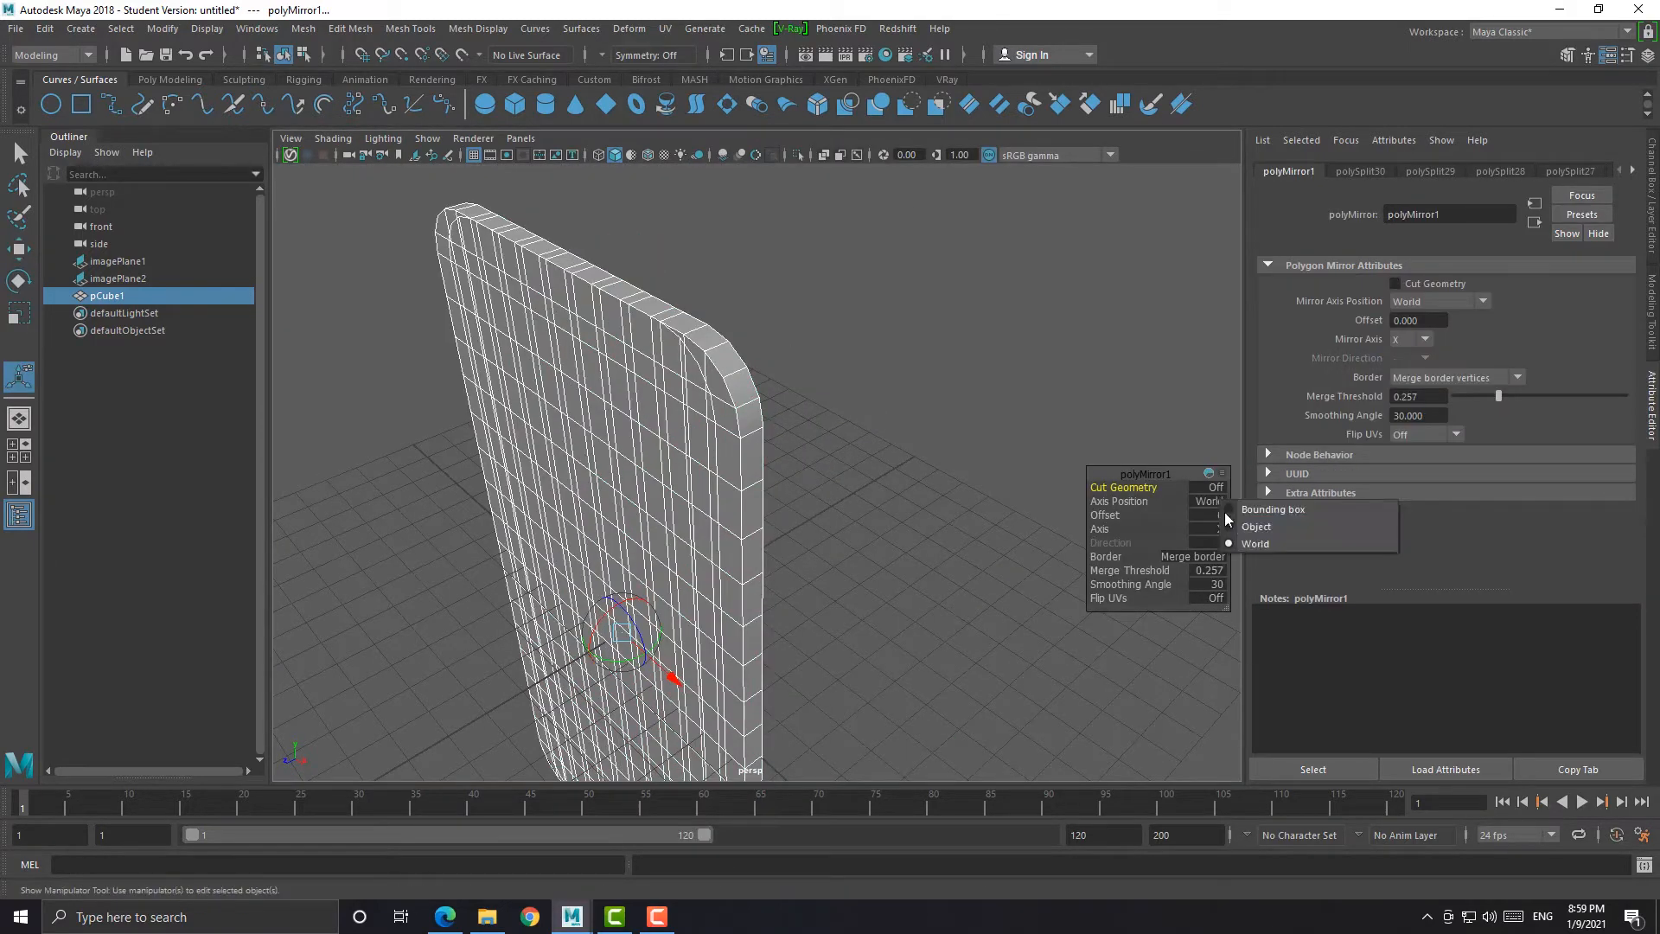
pyautogui.click(1271, 526)
pyautogui.click(1219, 528)
pyautogui.click(1271, 571)
pyautogui.keyDown('alt'); pyautogui.moveTo(791, 488); pyautogui.dragTo(761, 458); pyautogui.keyUp('alt')
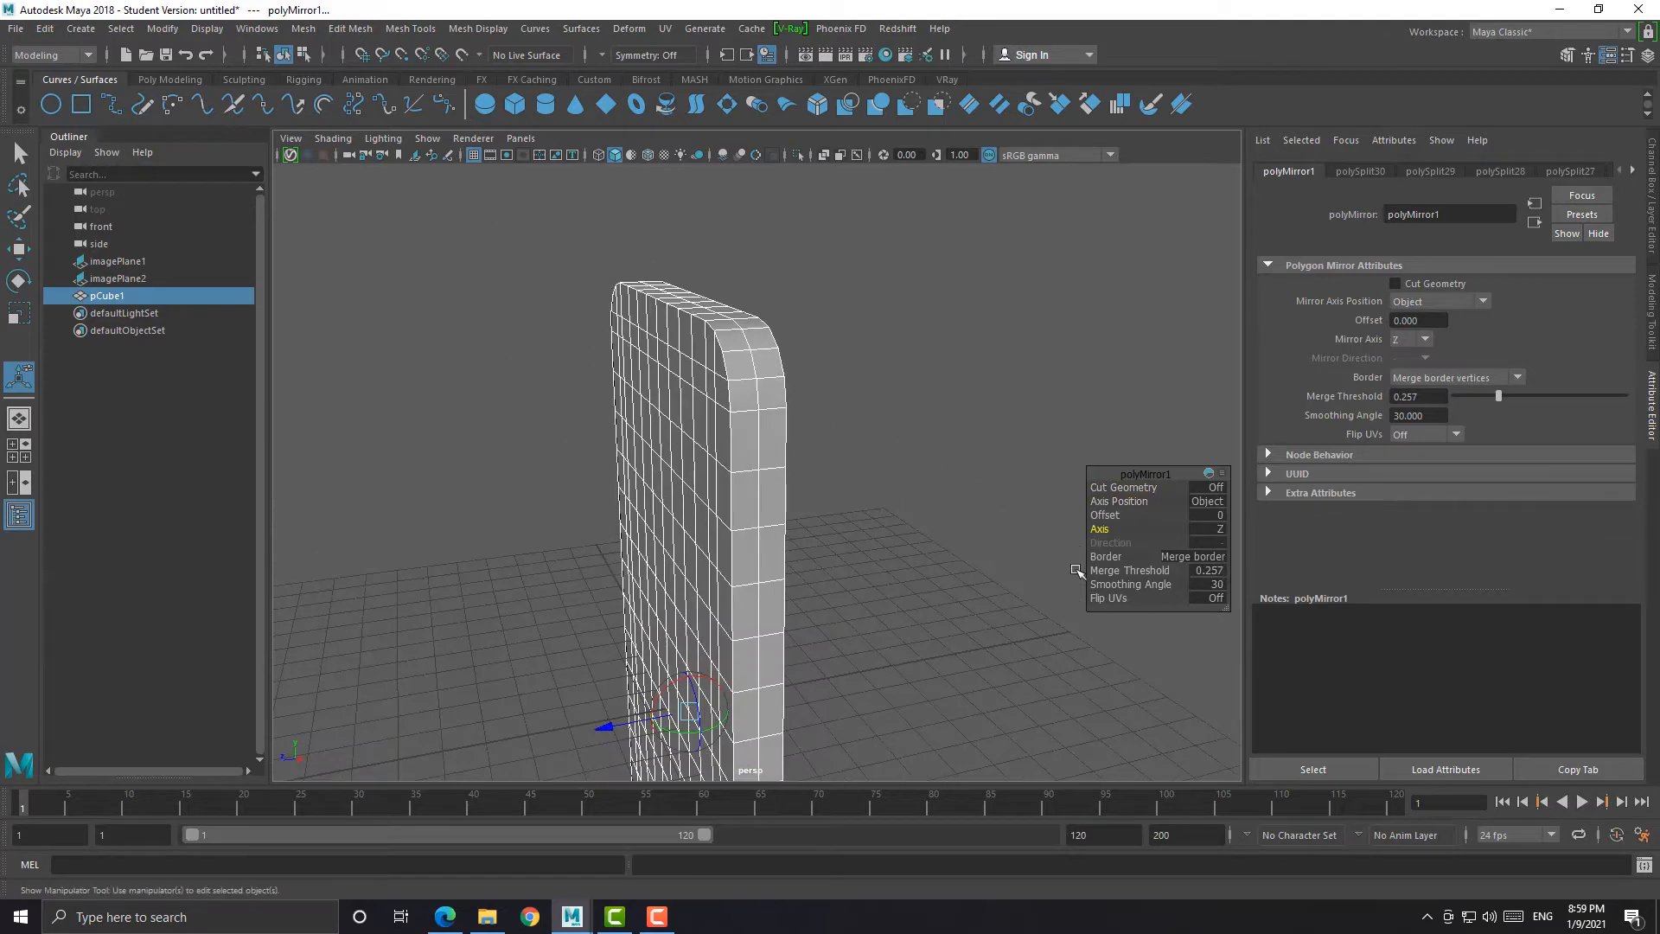
pyautogui.keyDown('alt'); pyautogui.moveTo(1078, 571); pyautogui.dragTo(960, 527, button='right'); pyautogui.keyUp('alt')
pyautogui.keyDown('alt'); pyautogui.moveTo(666, 415); pyautogui.dragTo(738, 371); pyautogui.keyUp('alt')
pyautogui.moveTo(738, 371); pyautogui.dragTo(820, 346, button='right')
pyautogui.press('w')
# Examine the mirrored phone body from the front, back and sides
pyautogui.keyDown('alt'); pyautogui.moveTo(728, 423); pyautogui.dragTo(856, 407); pyautogui.keyUp('alt')
pyautogui.keyDown('alt'); pyautogui.moveTo(856, 406); pyautogui.dragTo(807, 383, button='right'); pyautogui.keyUp('alt')
pyautogui.keyDown('alt'); pyautogui.moveTo(779, 467); pyautogui.dragTo(755, 446); pyautogui.keyUp('alt')
pyautogui.keyDown('alt'); pyautogui.moveTo(718, 423); pyautogui.dragTo(743, 428, button='right'); pyautogui.keyUp('alt')
pyautogui.keyDown('alt'); pyautogui.moveTo(743, 428); pyautogui.dragTo(764, 435, button='middle'); pyautogui.keyUp('alt')
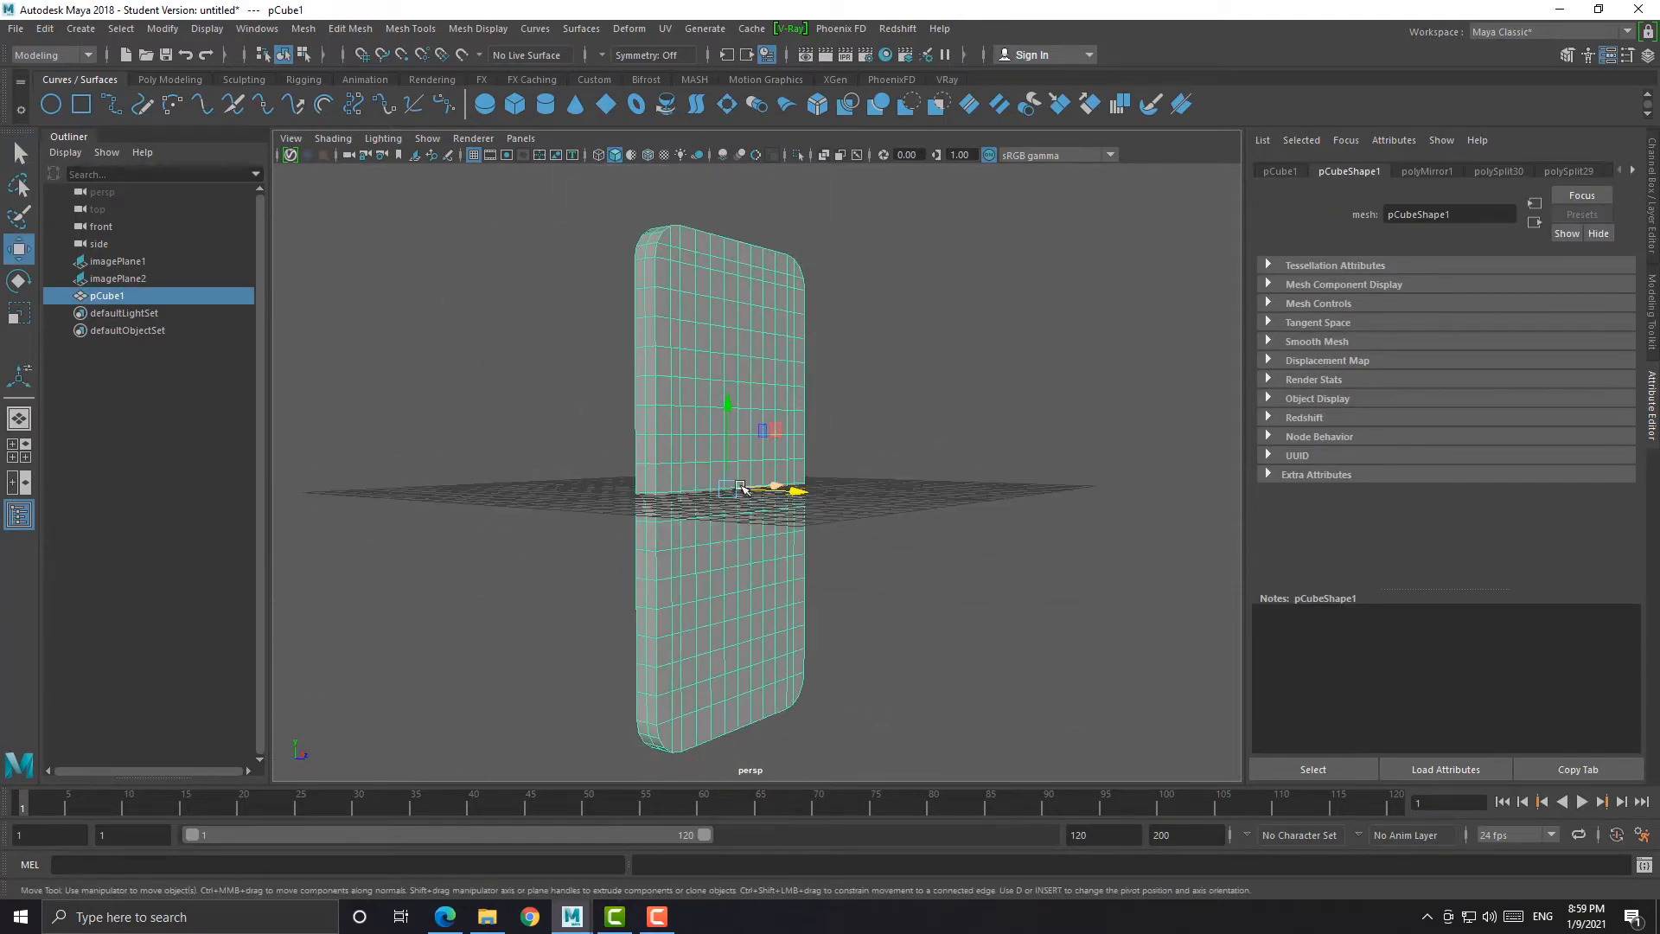
pyautogui.keyDown('alt'); pyautogui.moveTo(723, 497); pyautogui.dragTo(826, 497); pyautogui.keyUp('alt')
pyautogui.keyDown('alt'); pyautogui.moveTo(825, 497); pyautogui.dragTo(801, 666, button='middle'); pyautogui.keyUp('alt')
pyautogui.keyDown('alt'); pyautogui.moveTo(801, 666); pyautogui.dragTo(567, 541); pyautogui.keyUp('alt')
pyautogui.press('space')
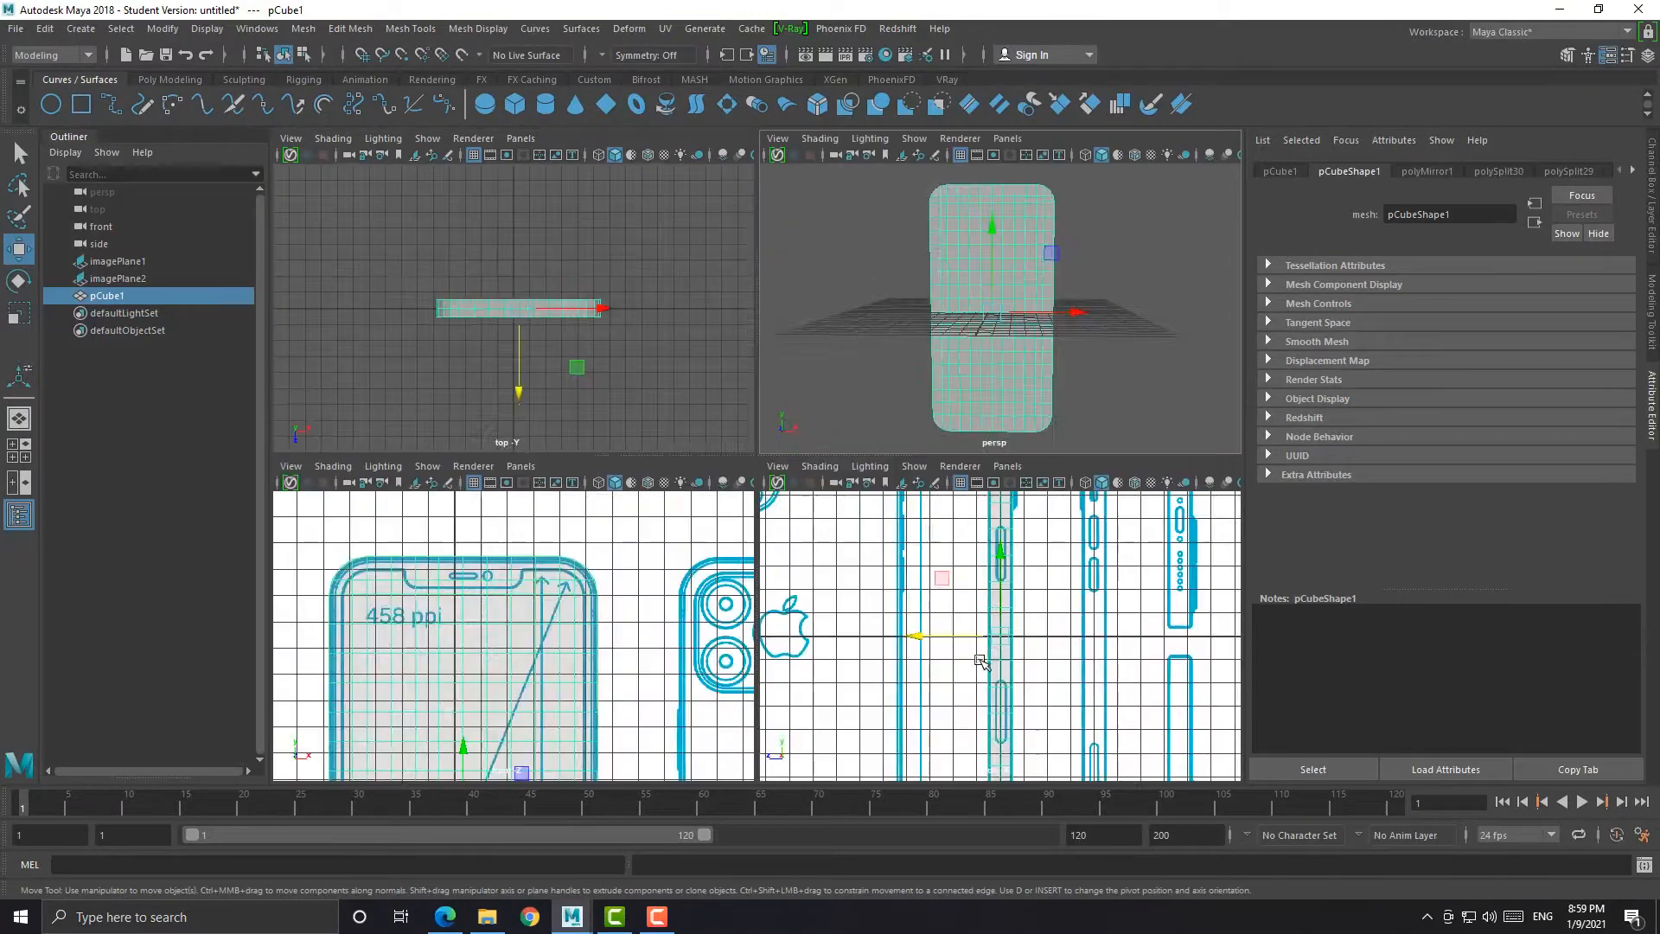
# Examine how the mirrored phone body lines up with the side-view reference drawing
pyautogui.press('space')
pyautogui.keyDown('alt'); pyautogui.moveTo(789, 545); pyautogui.dragTo(790, 512, button='middle'); pyautogui.keyUp('alt')
pyautogui.keyDown('alt'); pyautogui.moveTo(629, 575); pyautogui.dragTo(884, 568, button='middle'); pyautogui.keyUp('alt')
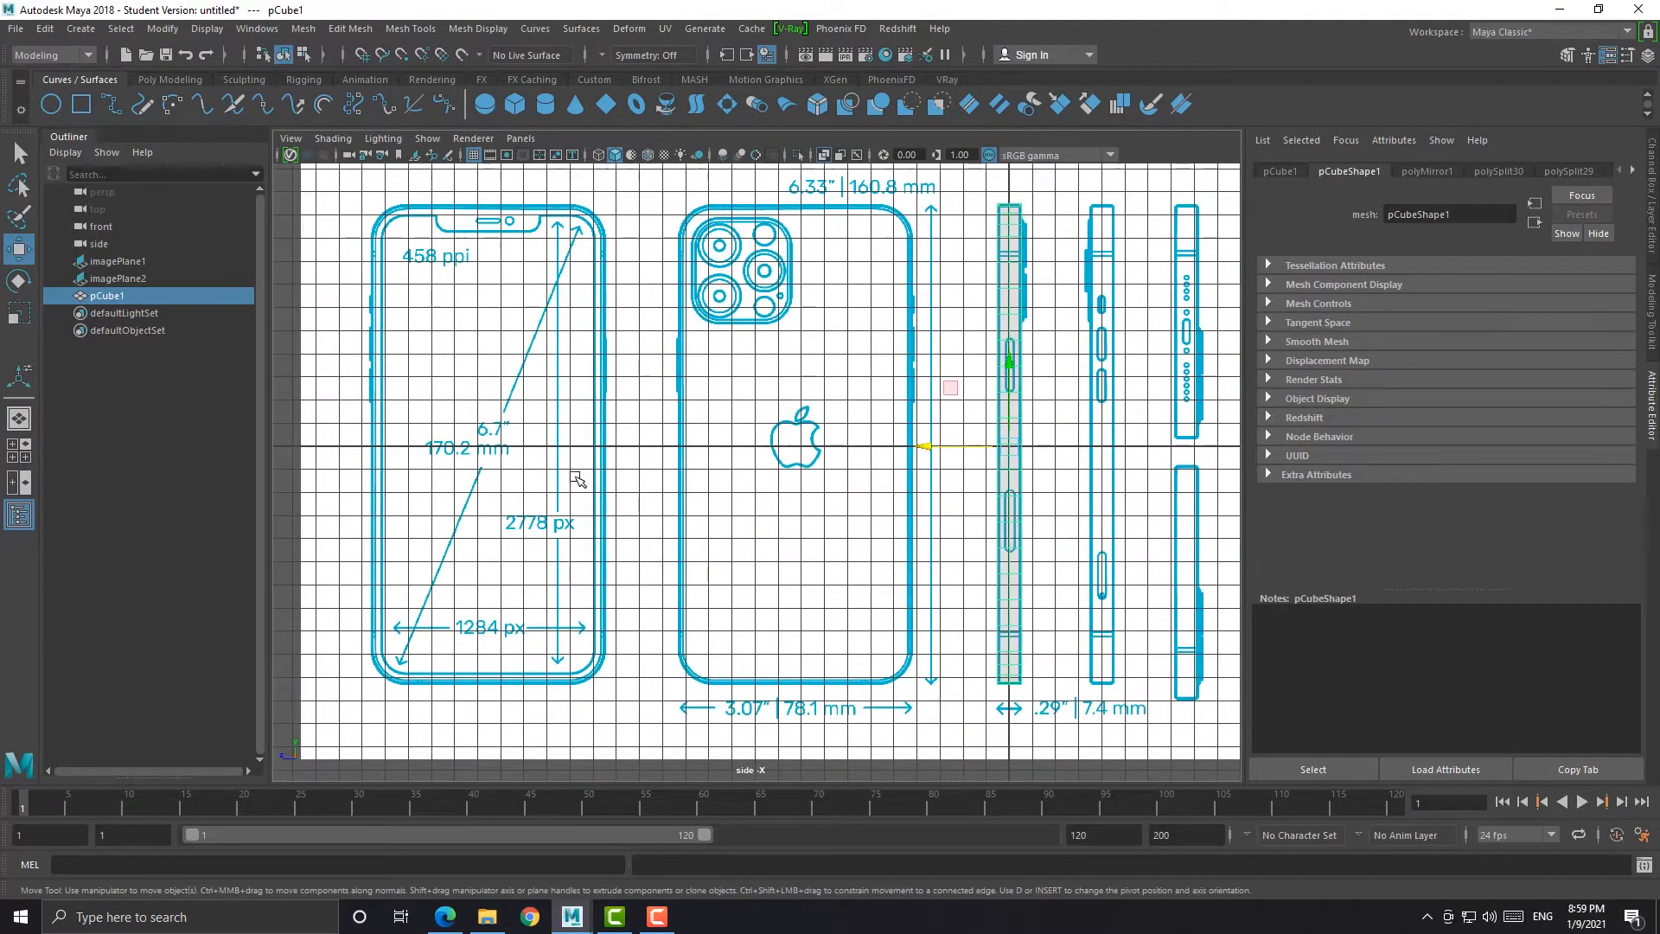
pyautogui.click(579, 479)
pyautogui.scroll(-1, 789, 489)
pyautogui.scroll(1, 789, 489)
pyautogui.click(1029, 473)
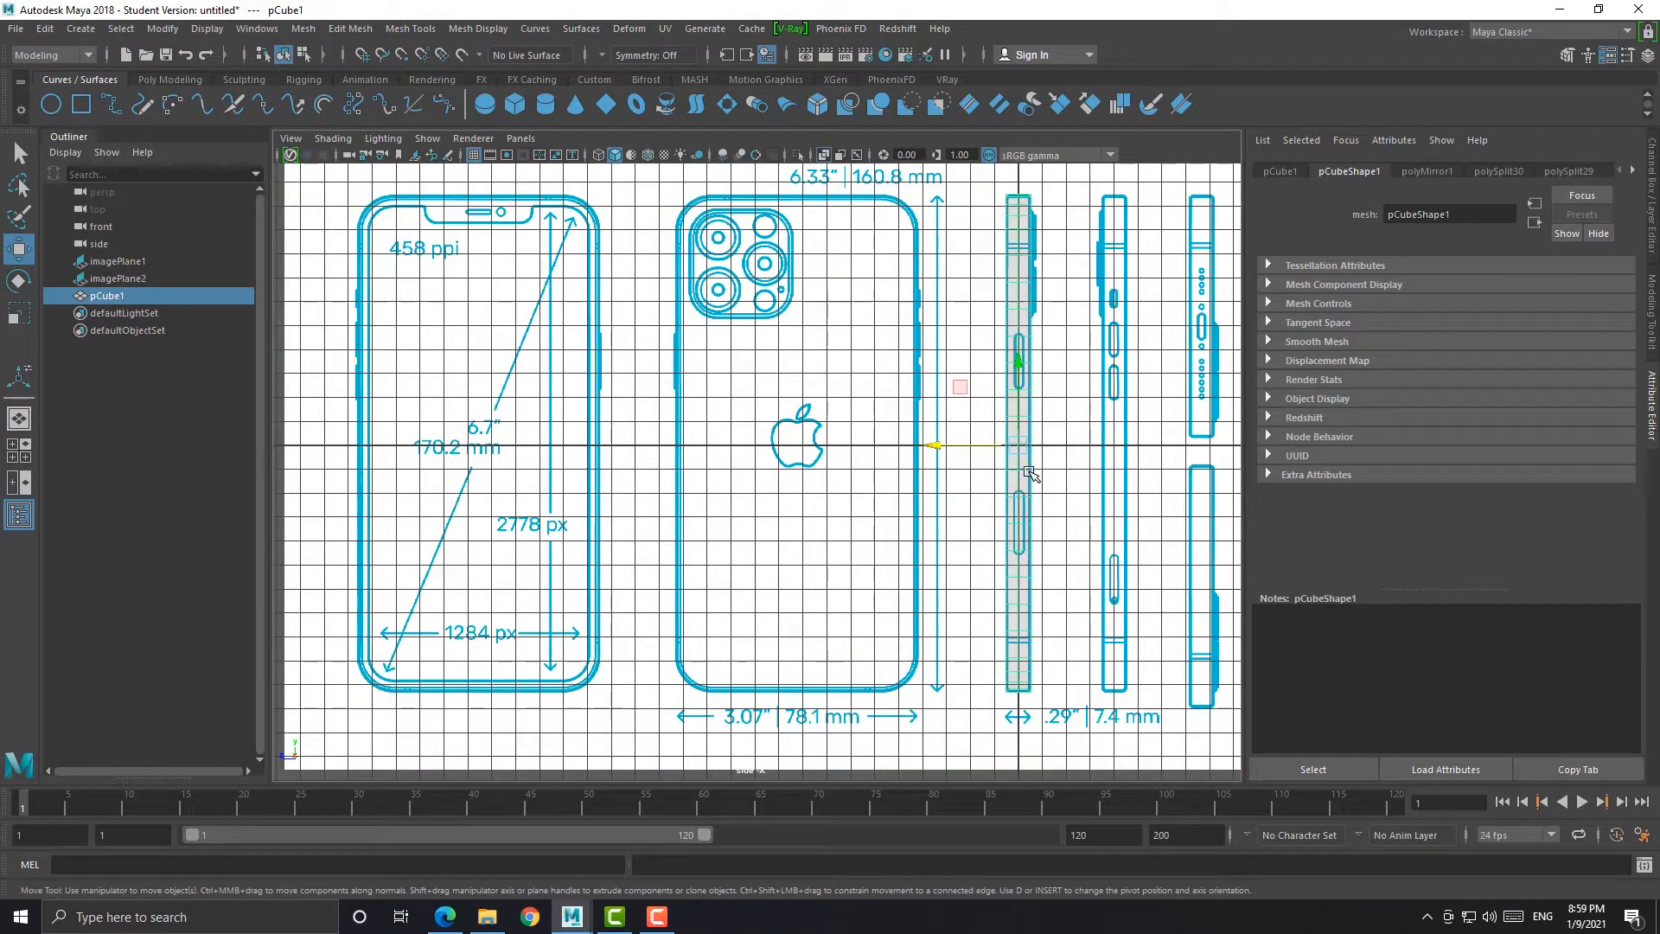
pyautogui.press('space')
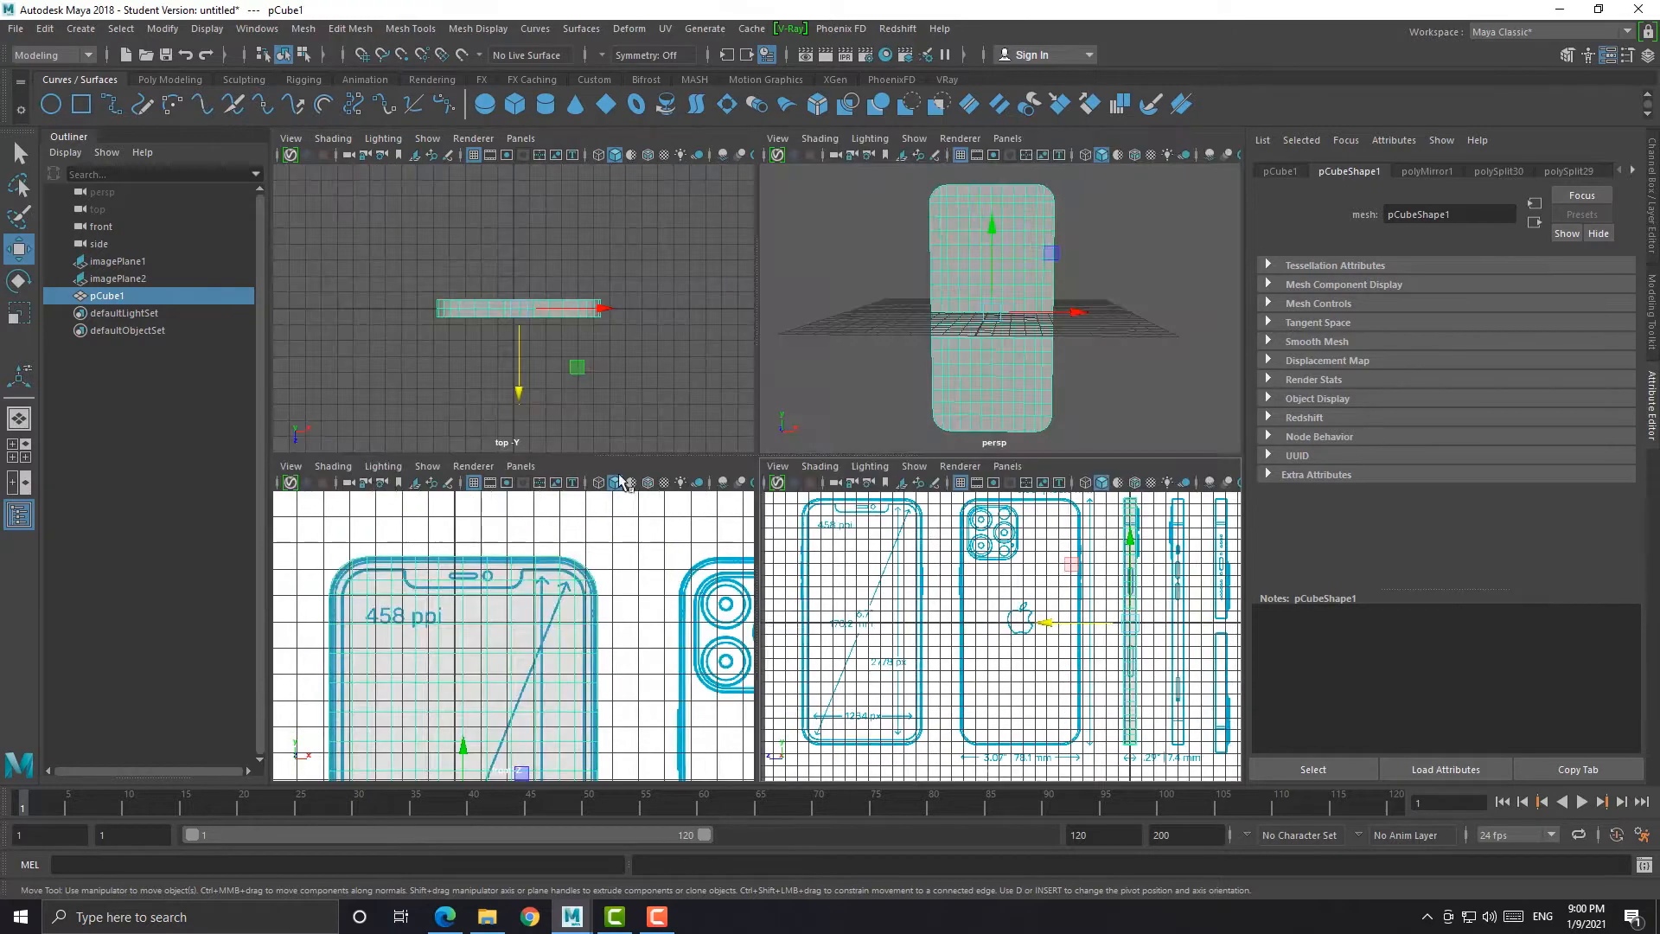
pyautogui.press('space')
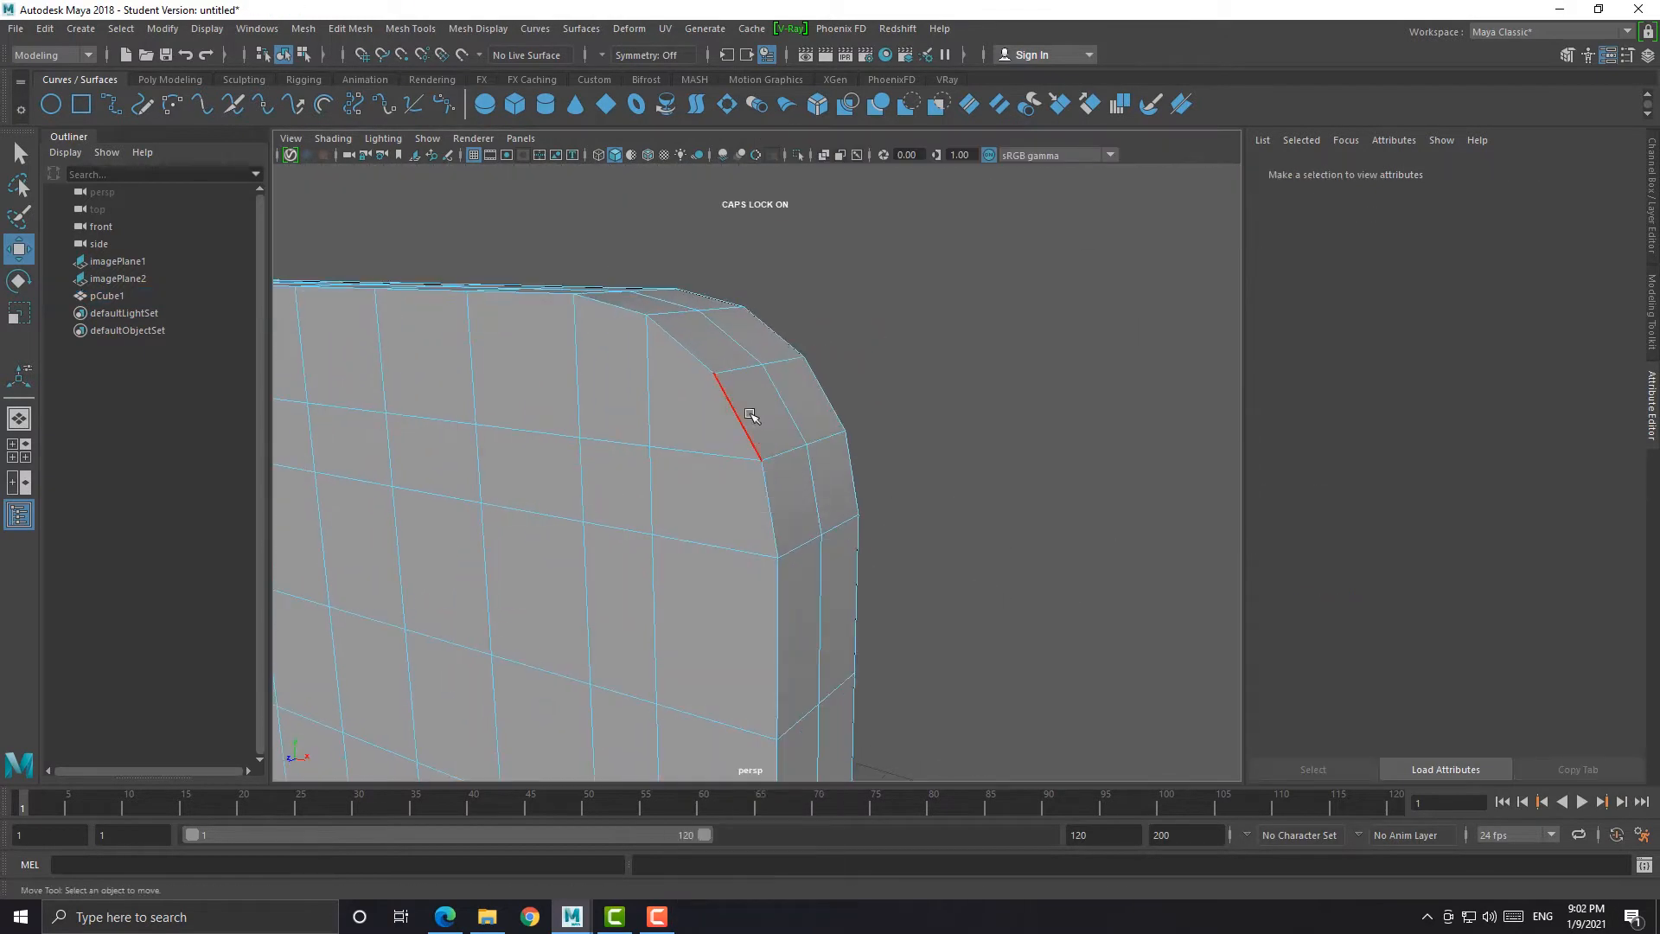
# Select the border edge loops around the phone's flat face, including its rounded corners
pyautogui.doubleClick(751, 415)
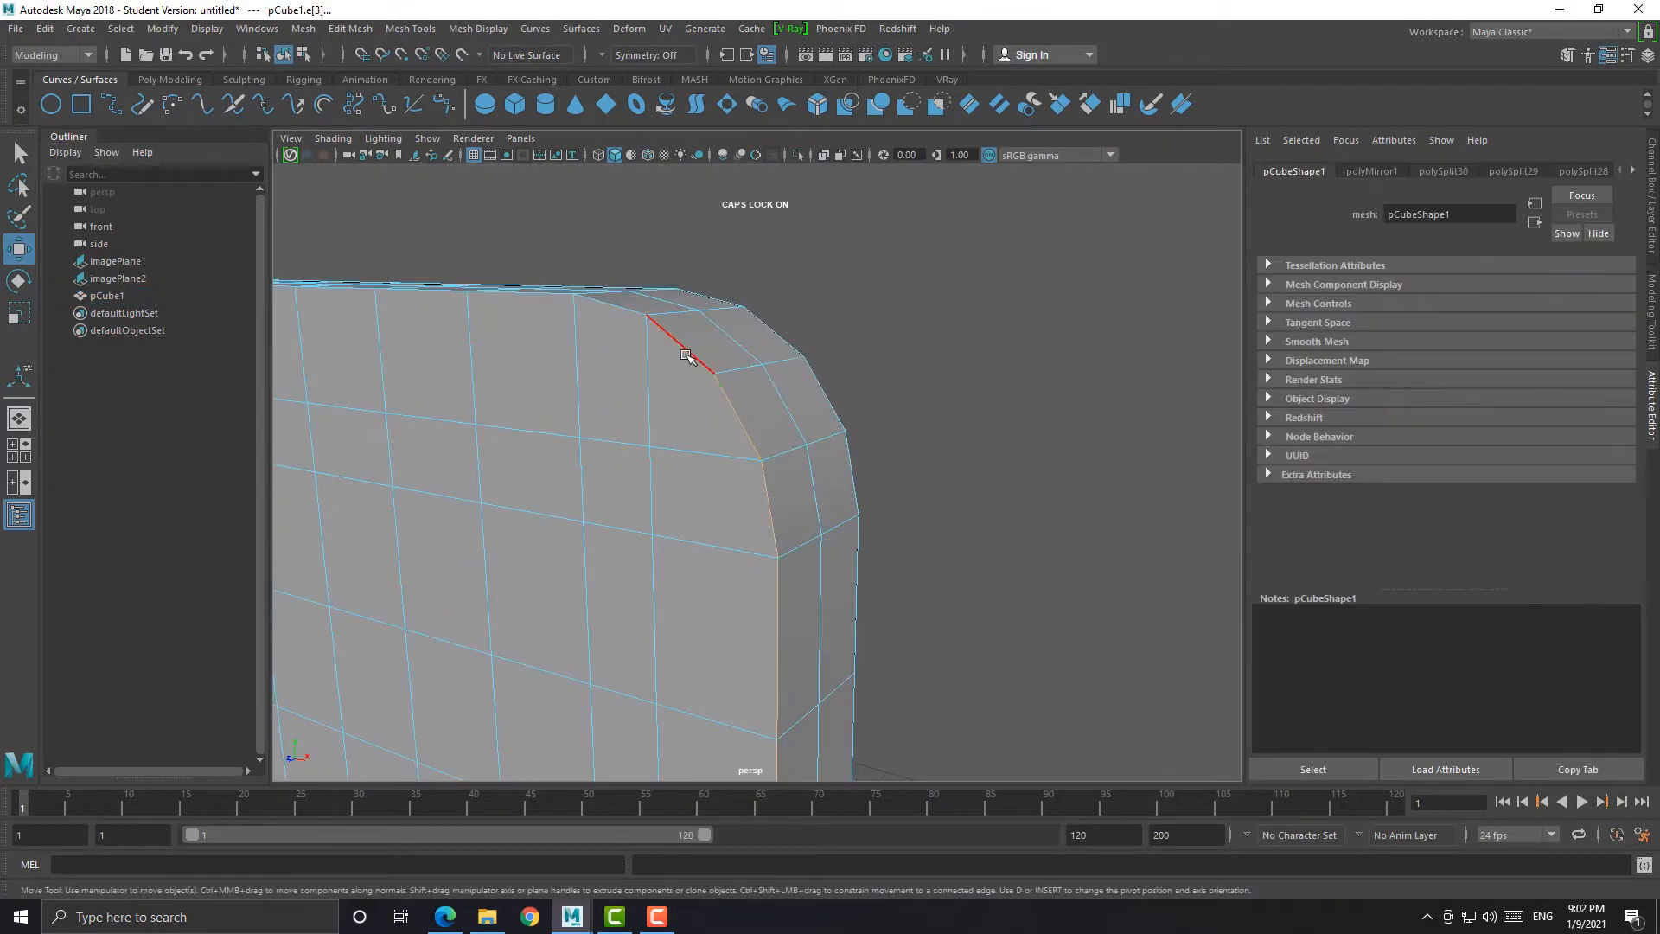
pyautogui.scroll(-5, 734, 504)
pyautogui.keyDown('alt'); pyautogui.moveTo(734, 504); pyautogui.dragTo(761, 389, button='middle'); pyautogui.keyUp('alt')
pyautogui.keyDown('alt'); pyautogui.moveTo(605, 463); pyautogui.dragTo(767, 296); pyautogui.keyUp('alt')
pyautogui.keyDown('alt'); pyautogui.moveTo(621, 302); pyautogui.dragTo(620, 464, button='middle'); pyautogui.keyUp('alt')
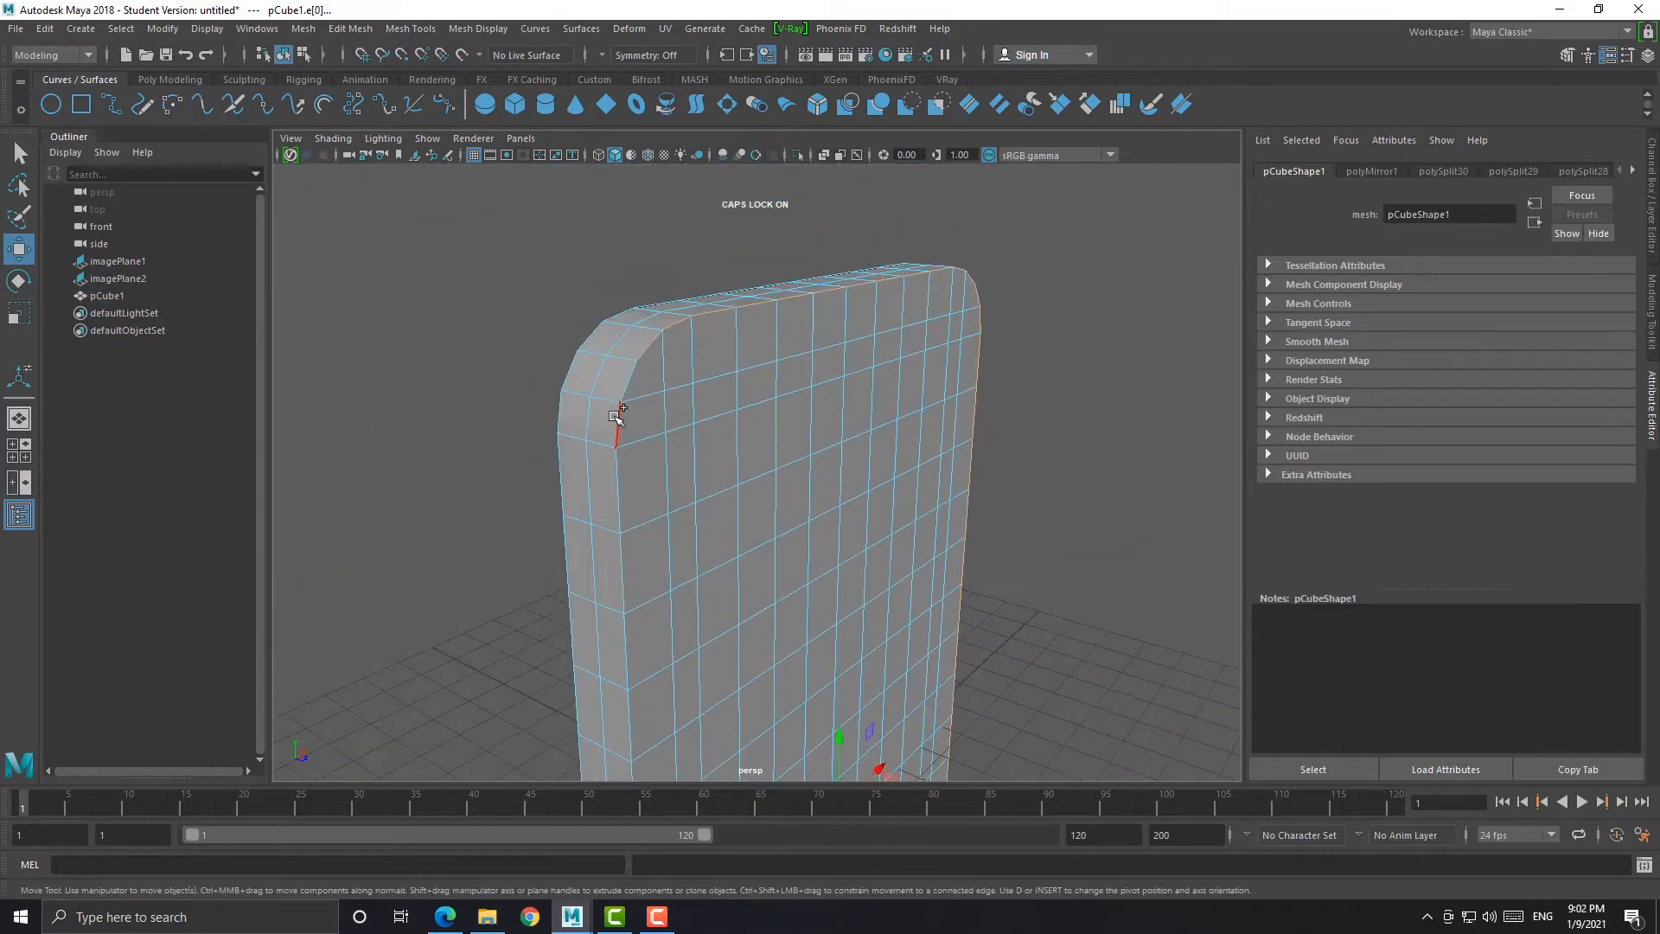
pyautogui.keyDown('shift'); pyautogui.doubleClick(618, 415); pyautogui.keyUp('shift')
pyautogui.scroll(-5, 649, 432)
pyautogui.keyDown('alt'); pyautogui.moveTo(659, 437); pyautogui.dragTo(687, 320); pyautogui.keyUp('alt')
pyautogui.keyDown('alt'); pyautogui.moveTo(691, 528); pyautogui.dragTo(720, 354, button='middle'); pyautogui.keyUp('alt')
pyautogui.scroll(6, 683, 380)
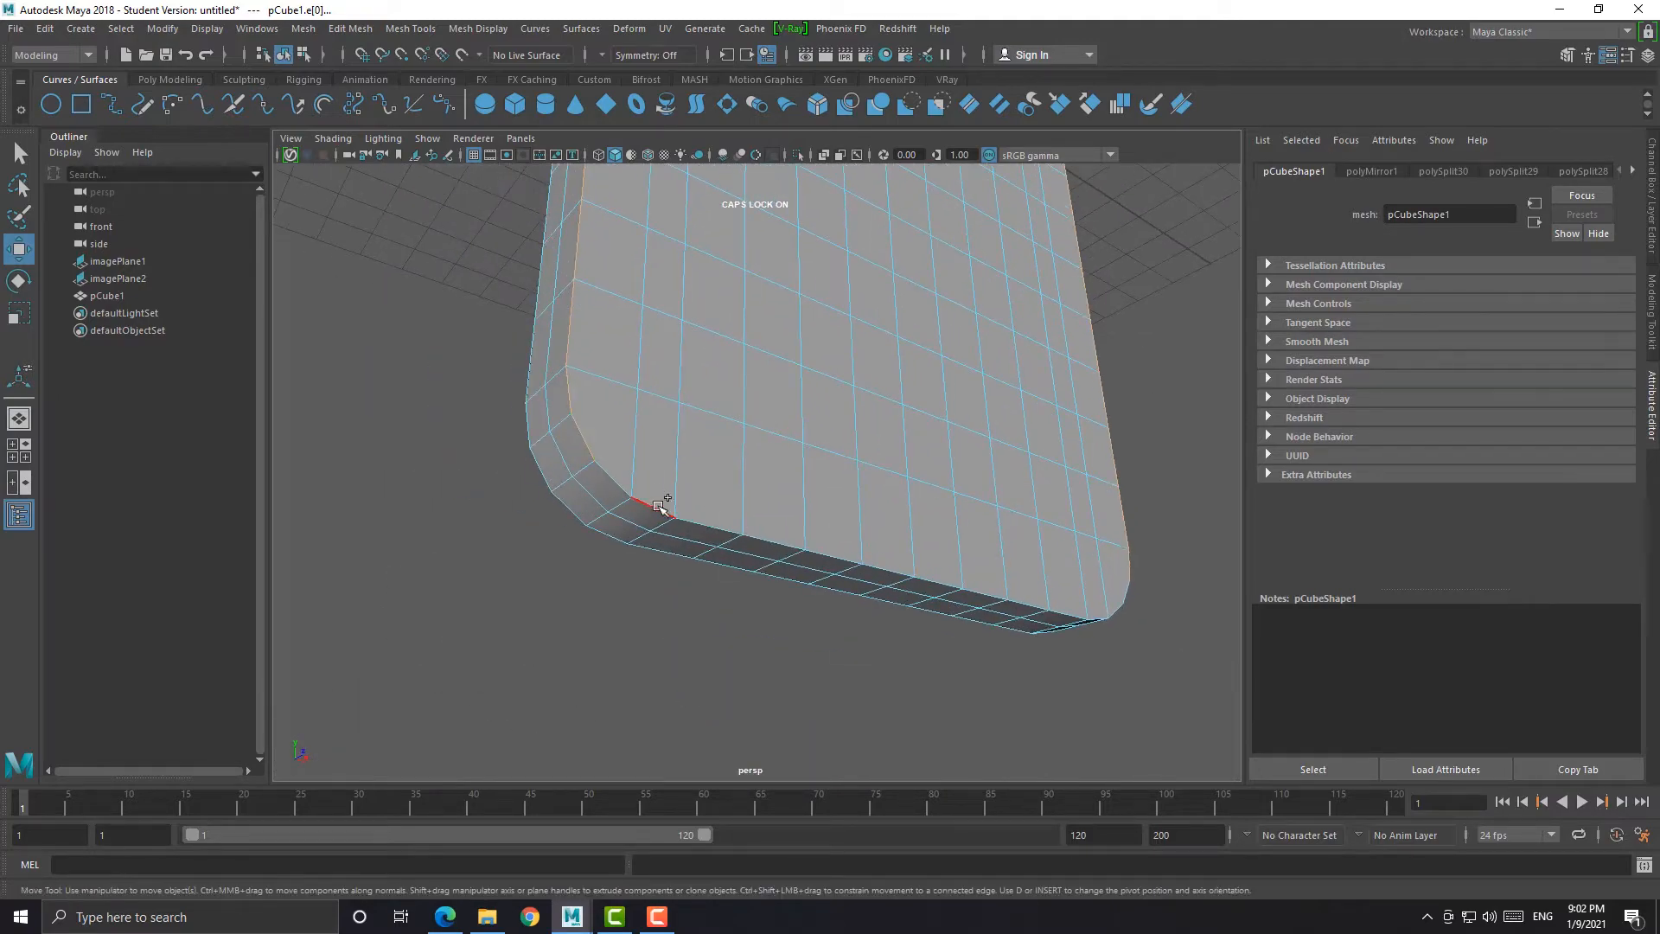
# Switch to the browser to check the iPhone 12 Pro Max reference photos and return to Maya
pyautogui.click(447, 920)
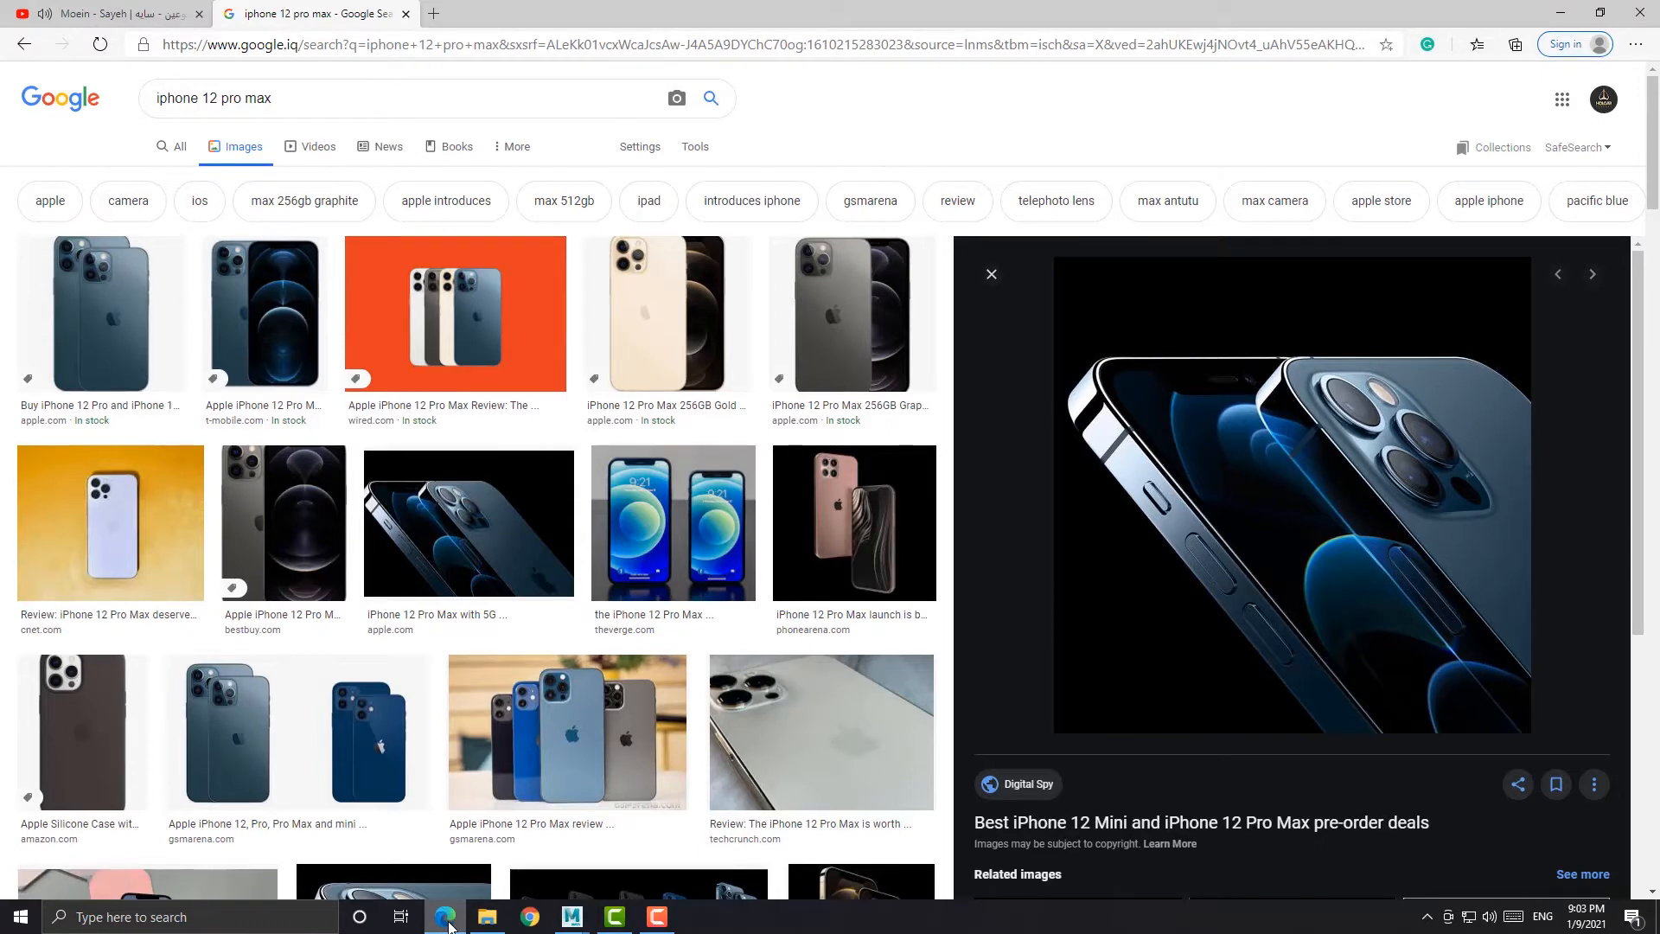
pyautogui.click(448, 925)
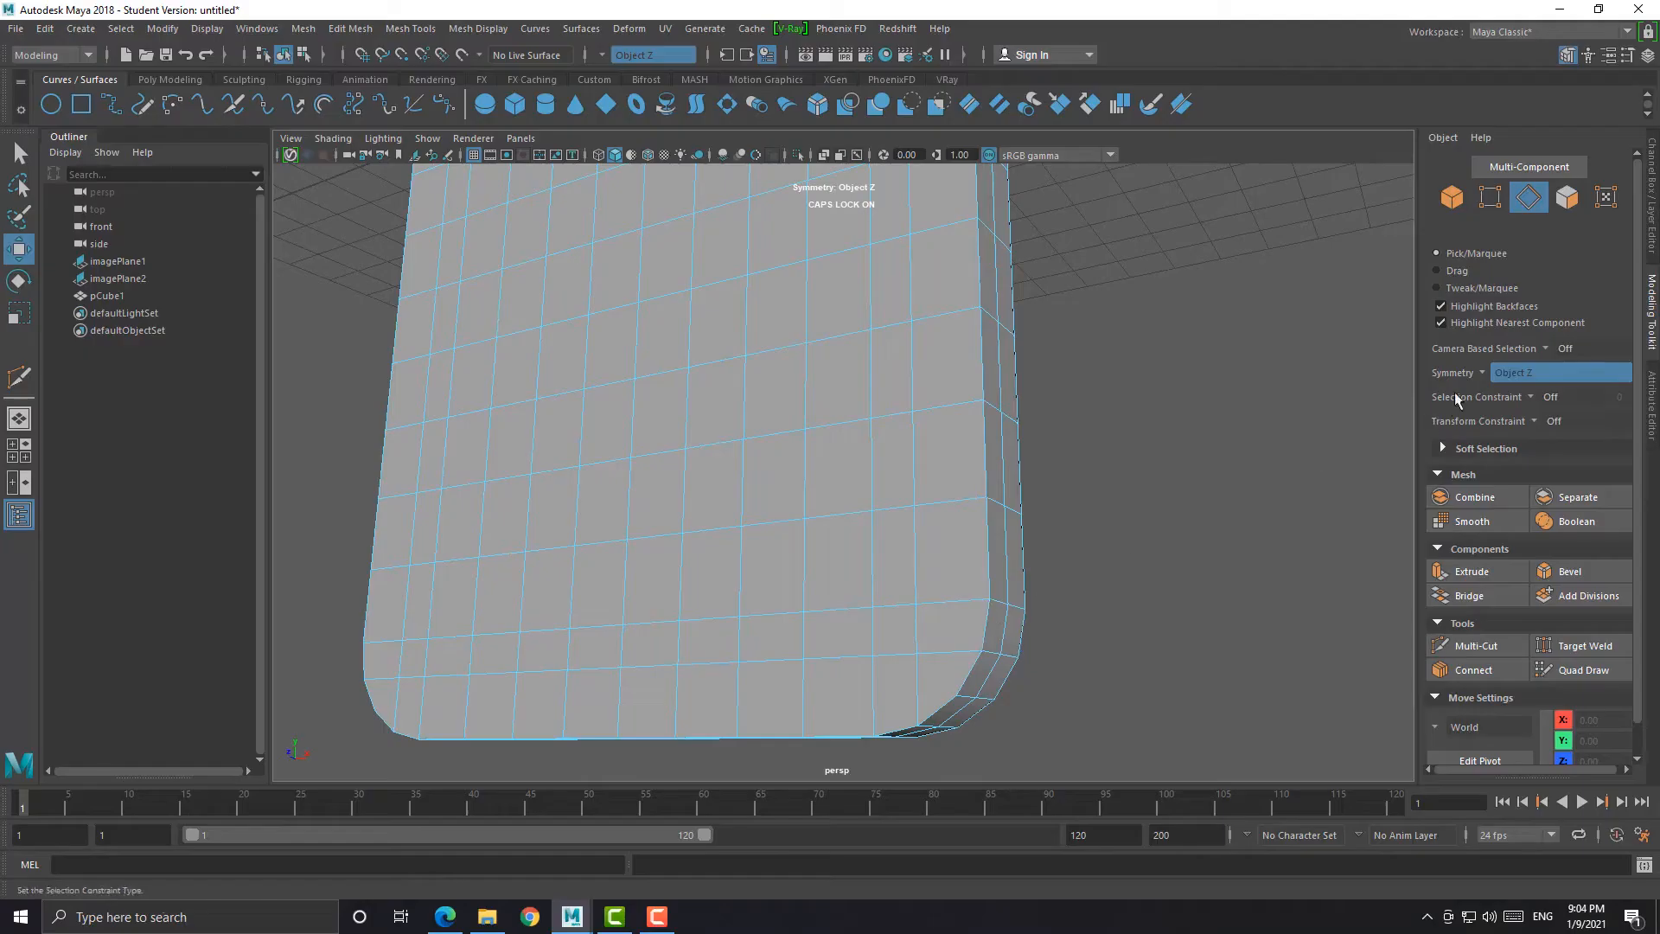
# Set the symmetry to Object X and select the border edge loop around the phone's flat face
pyautogui.click(1482, 375)
pyautogui.click(1520, 401)
pyautogui.keyDown('shift'); pyautogui.click(991, 627); pyautogui.keyUp('shift')
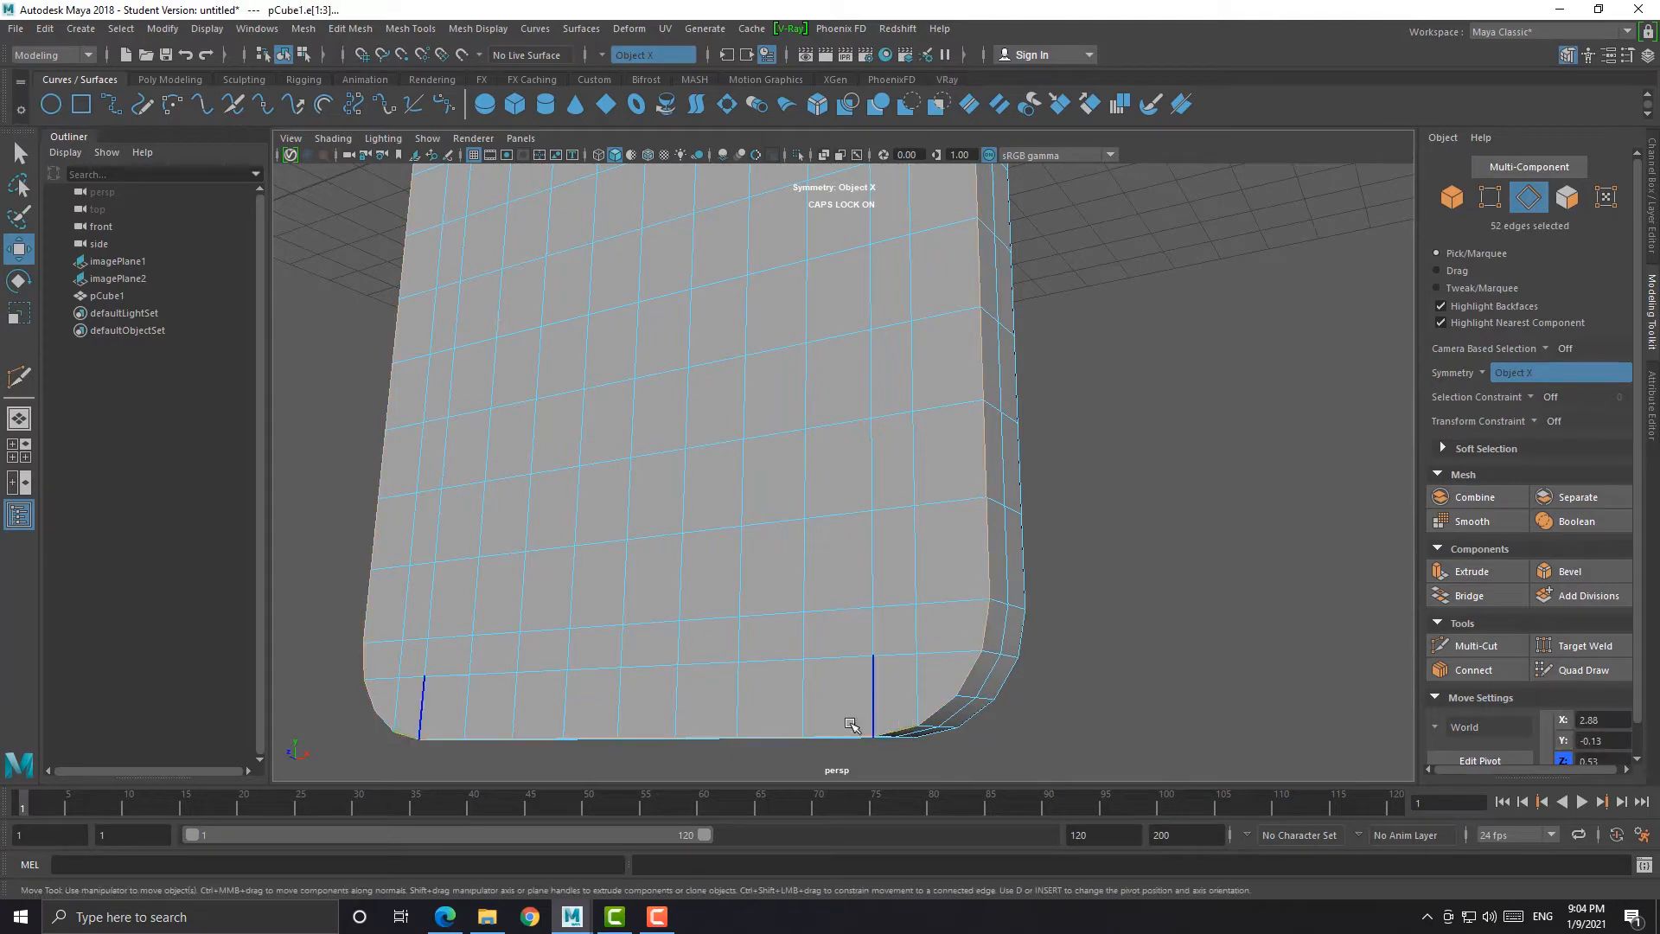
pyautogui.keyDown('alt'); pyautogui.moveTo(852, 725); pyautogui.dragTo(923, 715); pyautogui.keyUp('alt')
pyautogui.scroll(-6, 844, 409)
pyautogui.keyDown('alt'); pyautogui.moveTo(761, 259); pyautogui.dragTo(778, 570, button='middle'); pyautogui.keyUp('alt')
pyautogui.scroll(5, 605, 536)
pyautogui.keyDown('alt'); pyautogui.moveTo(433, 493); pyautogui.dragTo(692, 482); pyautogui.keyUp('alt')
# Bevel the selected border edges with Chamfer off and a fraction of 0.09
pyautogui.hotkey('ctrl', 'b')
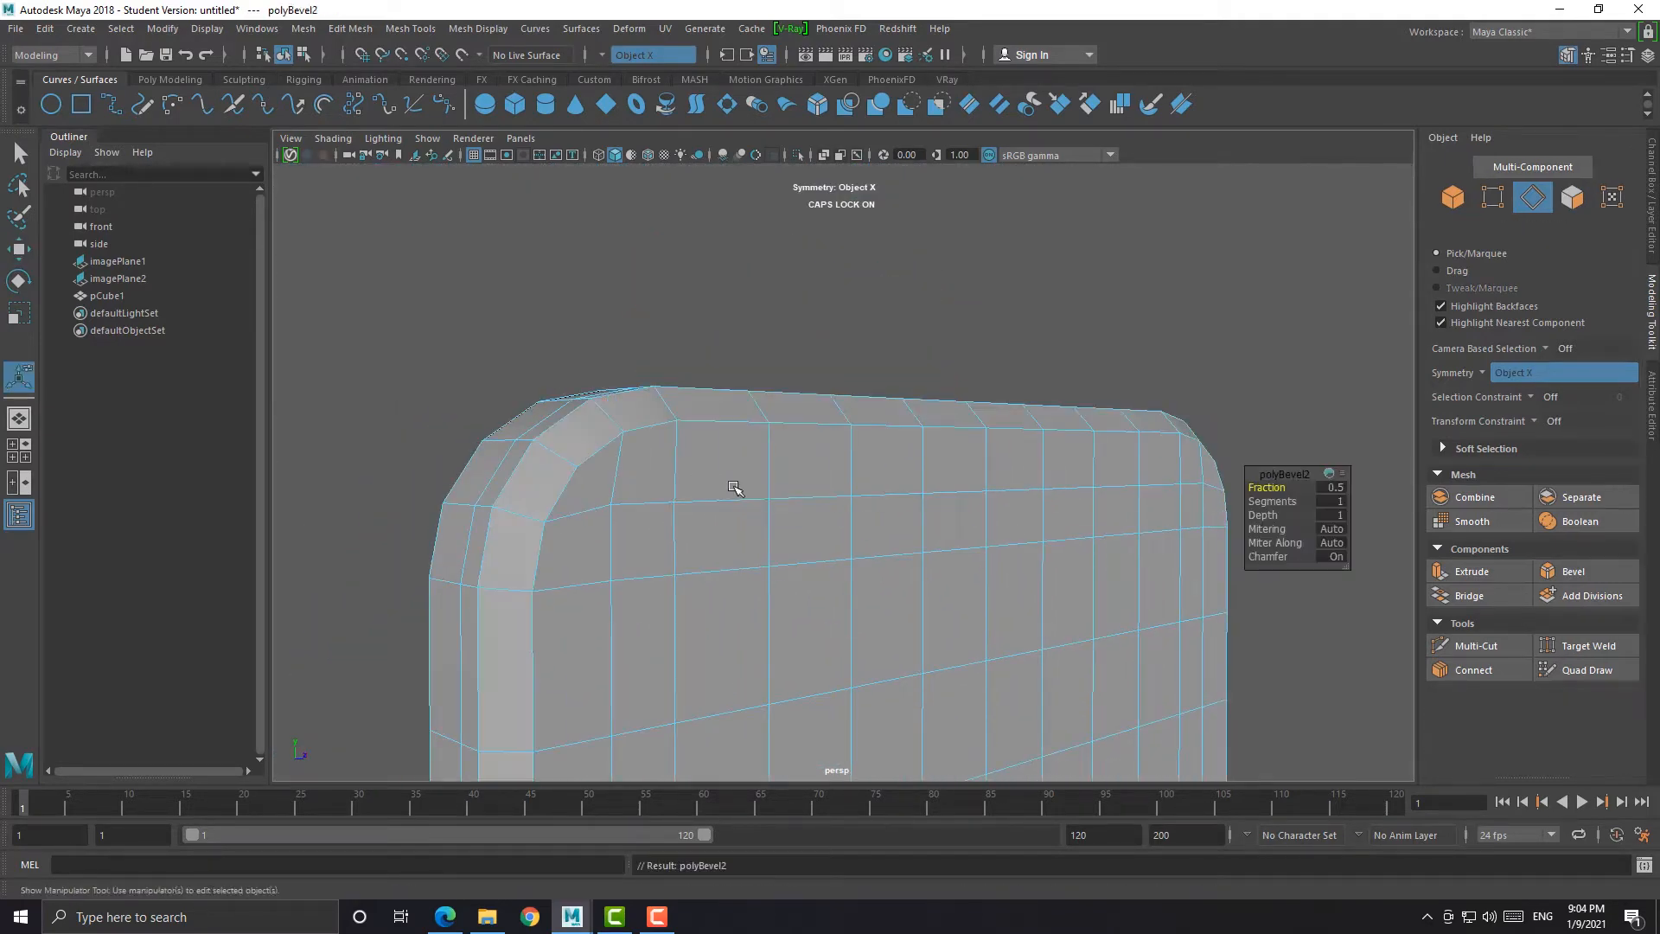
pyautogui.click(1338, 558)
pyautogui.moveTo(1267, 486); pyautogui.dragTo(1227, 490)
pyautogui.scroll(2, 734, 415)
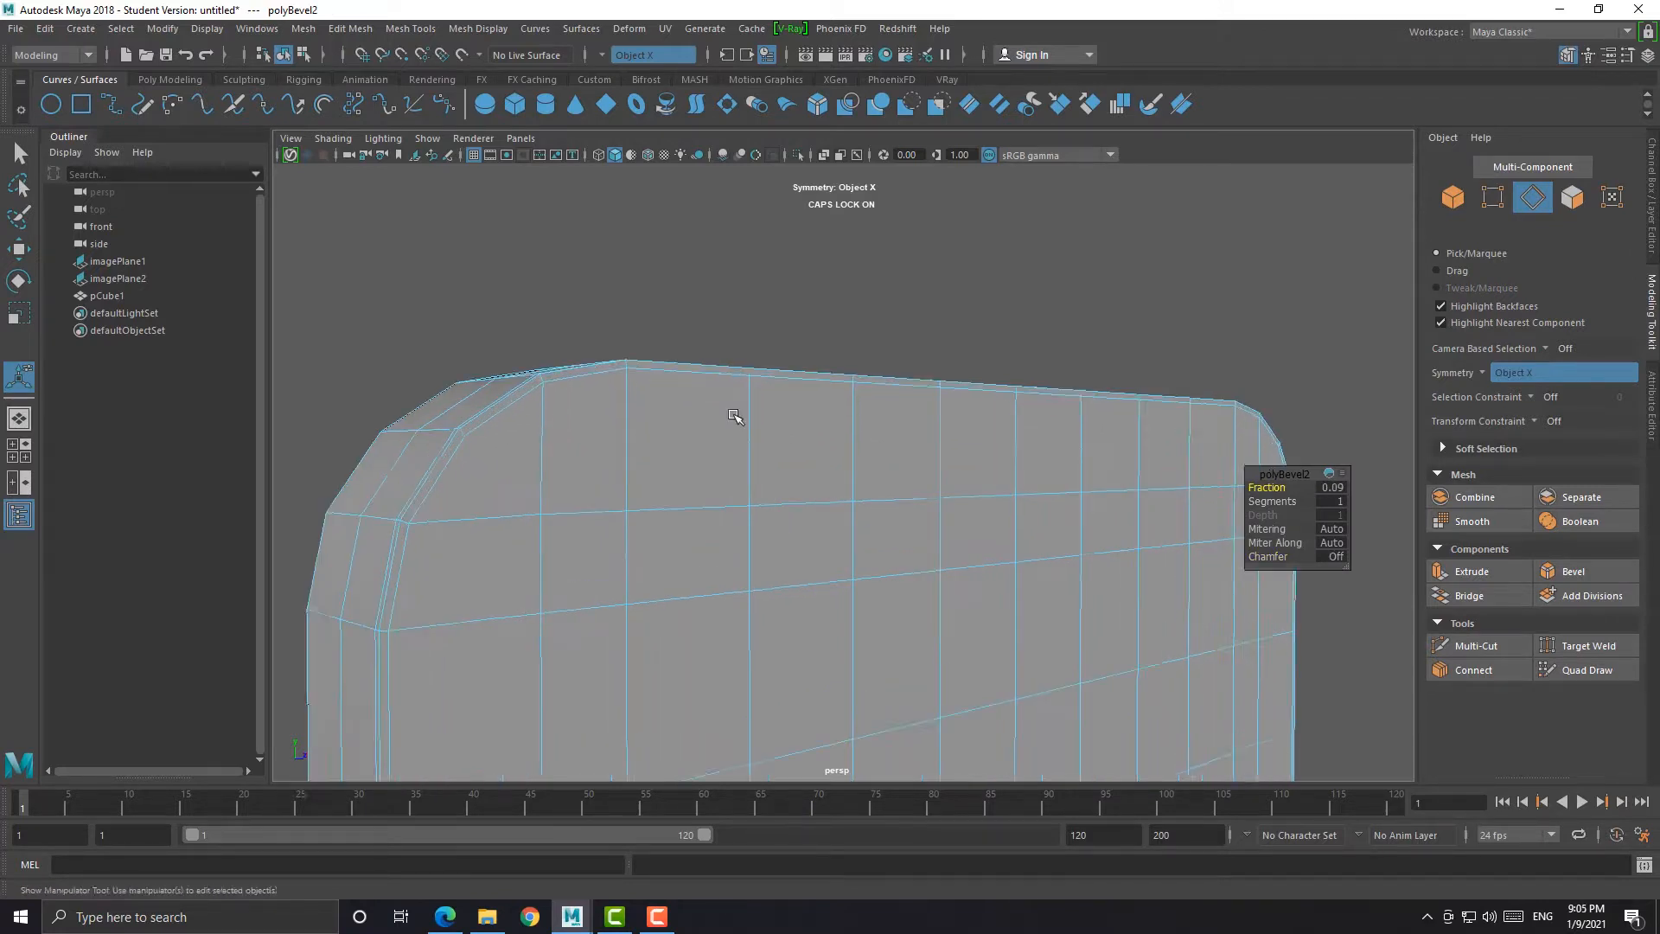
# Select an edge loop of the new bevel all the way around the phone's face
pyautogui.keyDown('alt'); pyautogui.moveTo(734, 415); pyautogui.dragTo(744, 485); pyautogui.keyUp('alt')
pyautogui.doubleClick(738, 471)
pyautogui.scroll(-5, 507, 608)
pyautogui.keyDown('alt'); pyautogui.moveTo(751, 657); pyautogui.dragTo(735, 407, button='middle'); pyautogui.keyUp('alt')
pyautogui.scroll(-4, 885, 482)
pyautogui.keyDown('alt'); pyautogui.moveTo(885, 482); pyautogui.dragTo(896, 371, button='middle'); pyautogui.keyUp('alt')
pyautogui.scroll(6, 896, 371)
pyautogui.keyDown('shift'); pyautogui.doubleClick(702, 682); pyautogui.keyUp('shift')
pyautogui.scroll(-5, 737, 310)
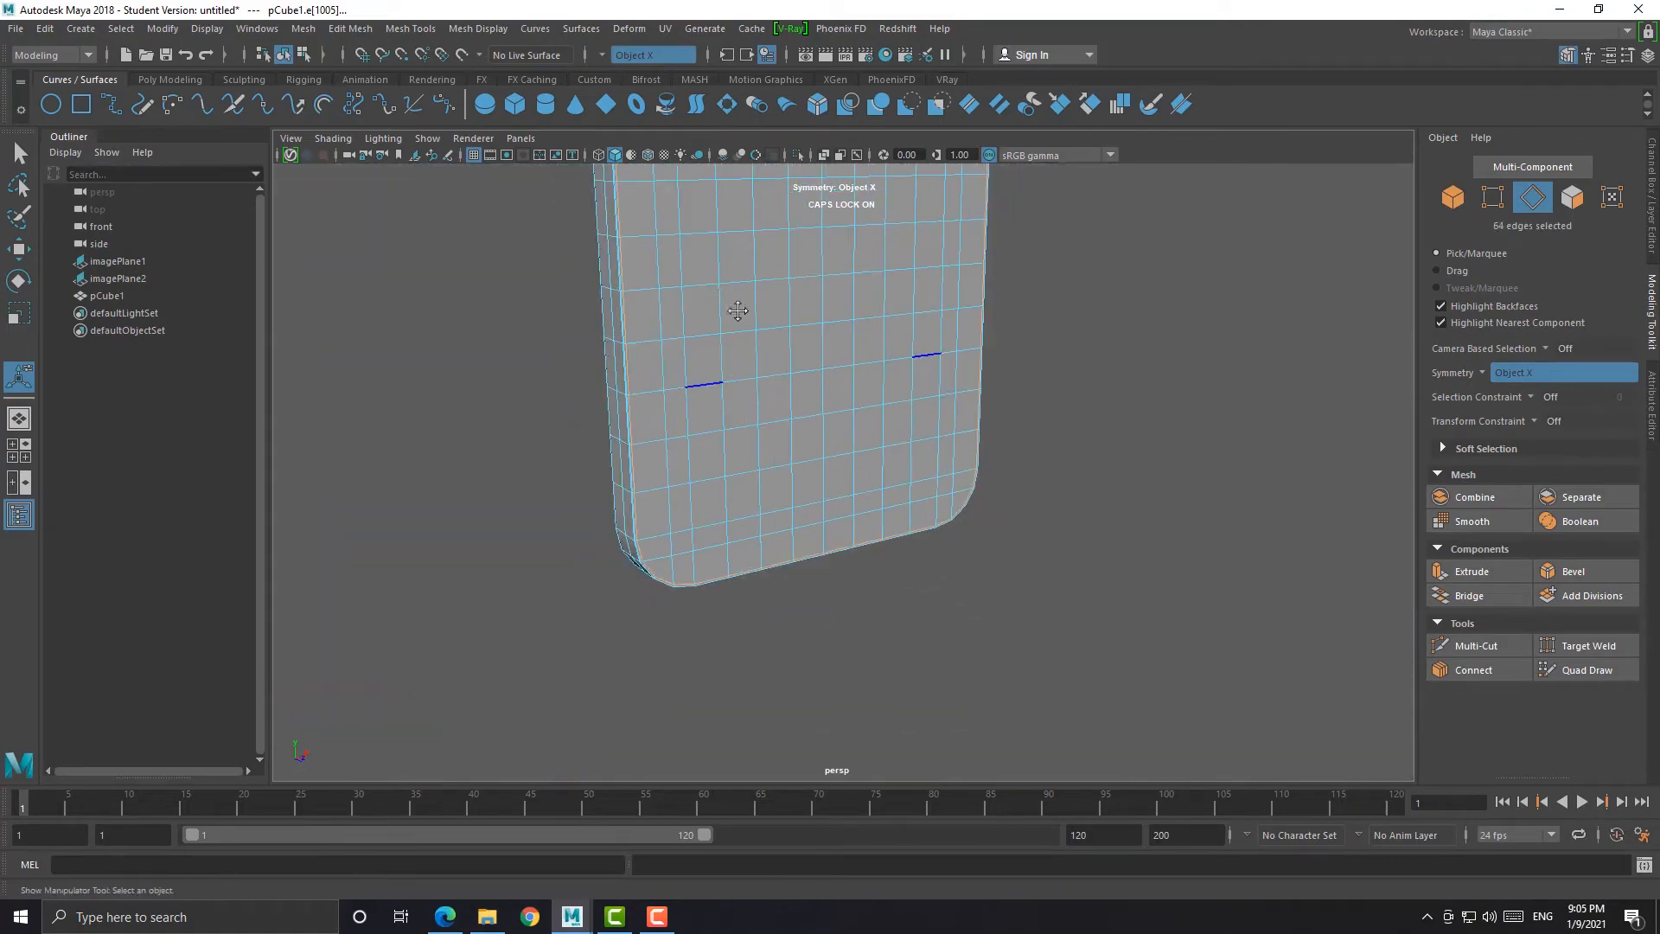
pyautogui.keyDown('alt'); pyautogui.moveTo(737, 309); pyautogui.dragTo(740, 536, button='middle'); pyautogui.keyUp('alt')
pyautogui.scroll(5, 516, 409)
pyautogui.keyDown('alt'); pyautogui.moveTo(516, 409); pyautogui.dragTo(708, 407, button='middle'); pyautogui.keyUp('alt')
# Bevel the selected rim loop with a fraction of 0.44 and Chamfer on
pyautogui.hotkey('ctrl', 'b')
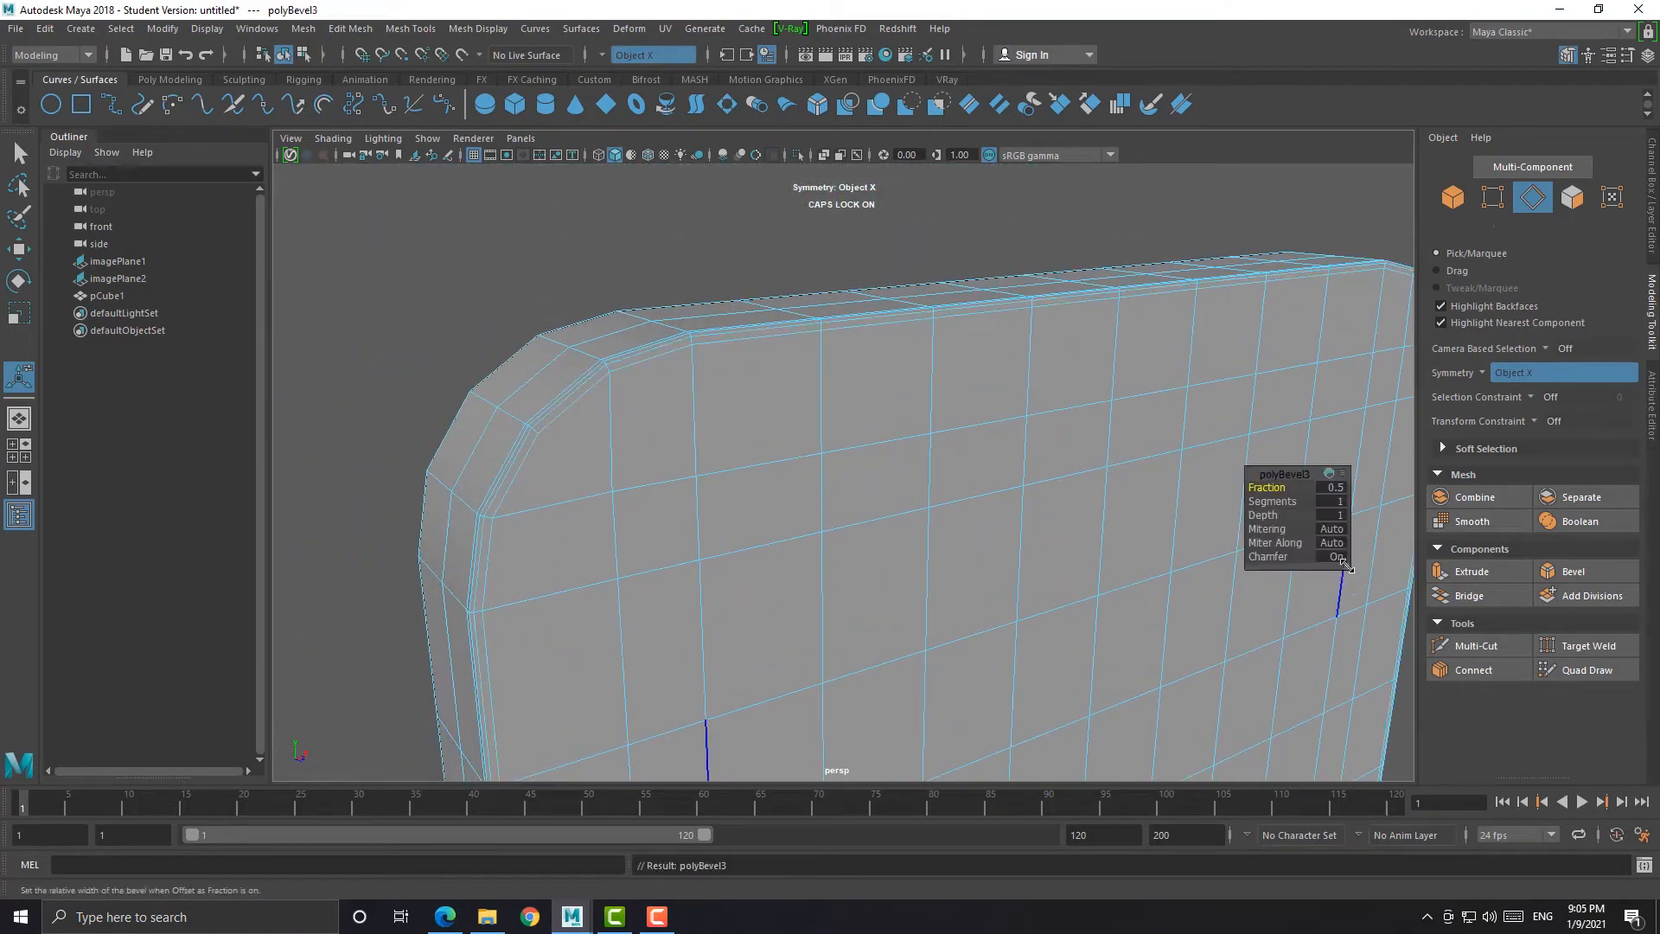
pyautogui.scroll(3, 800, 432)
pyautogui.scroll(2, 800, 432)
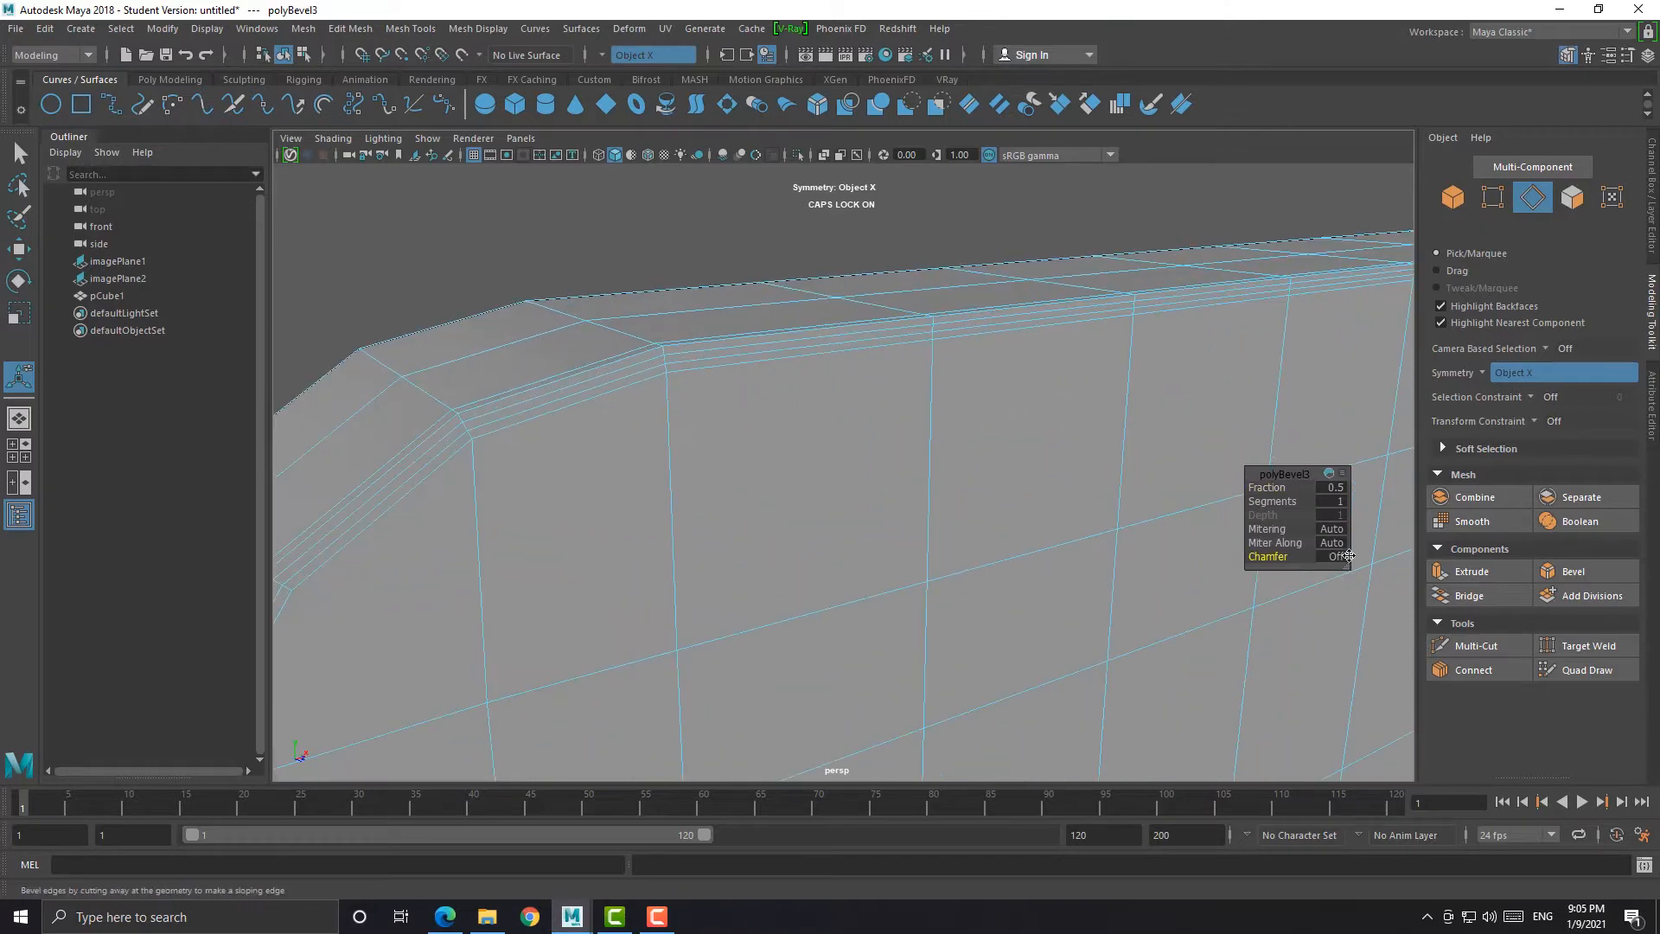
pyautogui.click(1340, 558)
pyautogui.moveTo(1271, 487); pyautogui.dragTo(1260, 485)
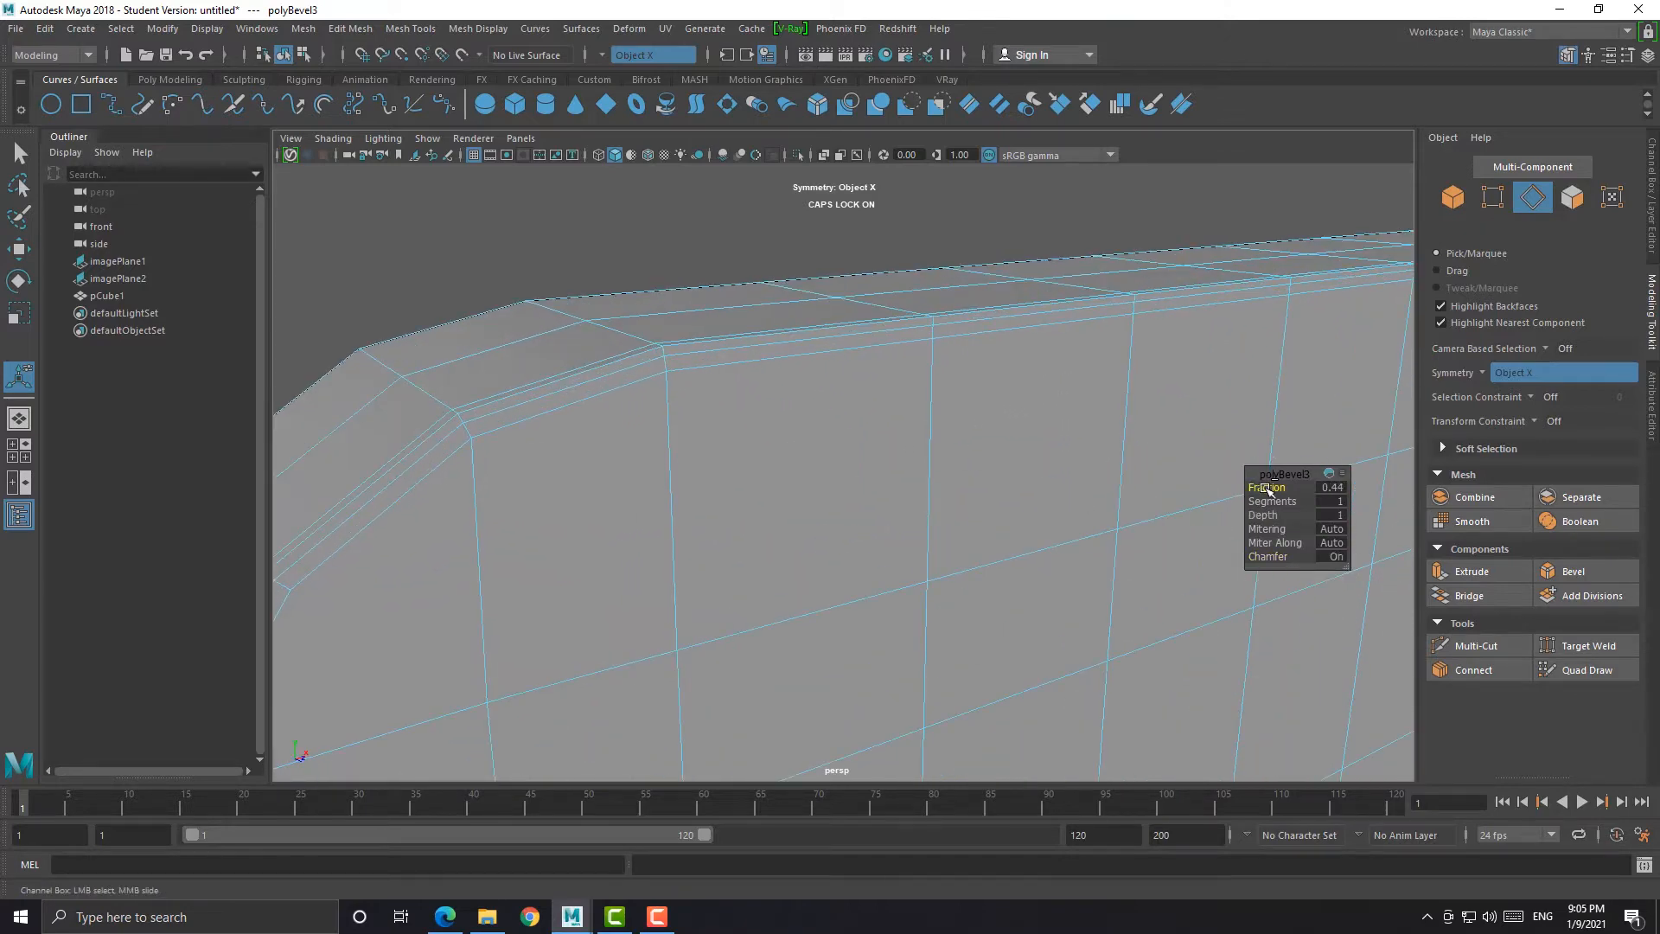
# Insert an edge loop along the narrow bevelled strip of the rim and bevel that new loop
pyautogui.keyDown('shift'); pyautogui.rightClick(759, 361); pyautogui.keyUp('shift')
pyautogui.moveTo(715, 364); pyautogui.dragTo(854, 283, button='right')
pyautogui.keyDown('shift'); pyautogui.moveTo(734, 352); pyautogui.dragTo(648, 351, button='right'); pyautogui.keyUp('shift')
pyautogui.keyDown('ctrl'); pyautogui.click(666, 363); pyautogui.keyUp('ctrl')
pyautogui.press('w')
pyautogui.doubleClick(635, 368)
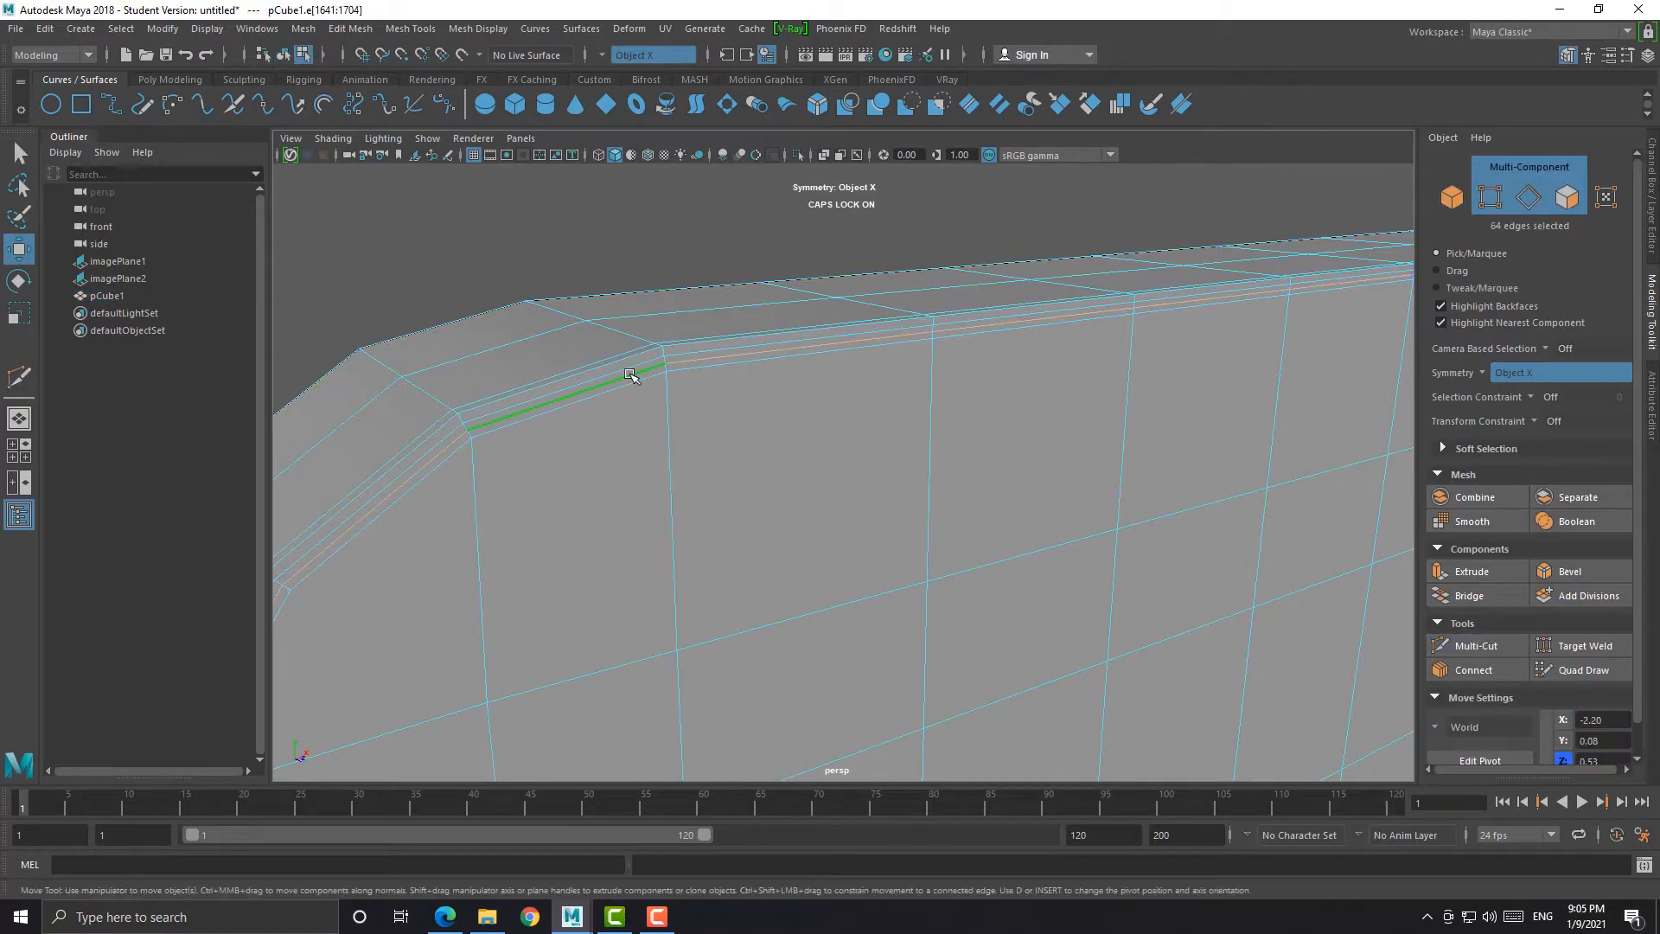
pyautogui.hotkey('ctrl', 'b')
# Extrude the narrow face loop running around the rim to form a thin seam
pyautogui.click(907, 338)
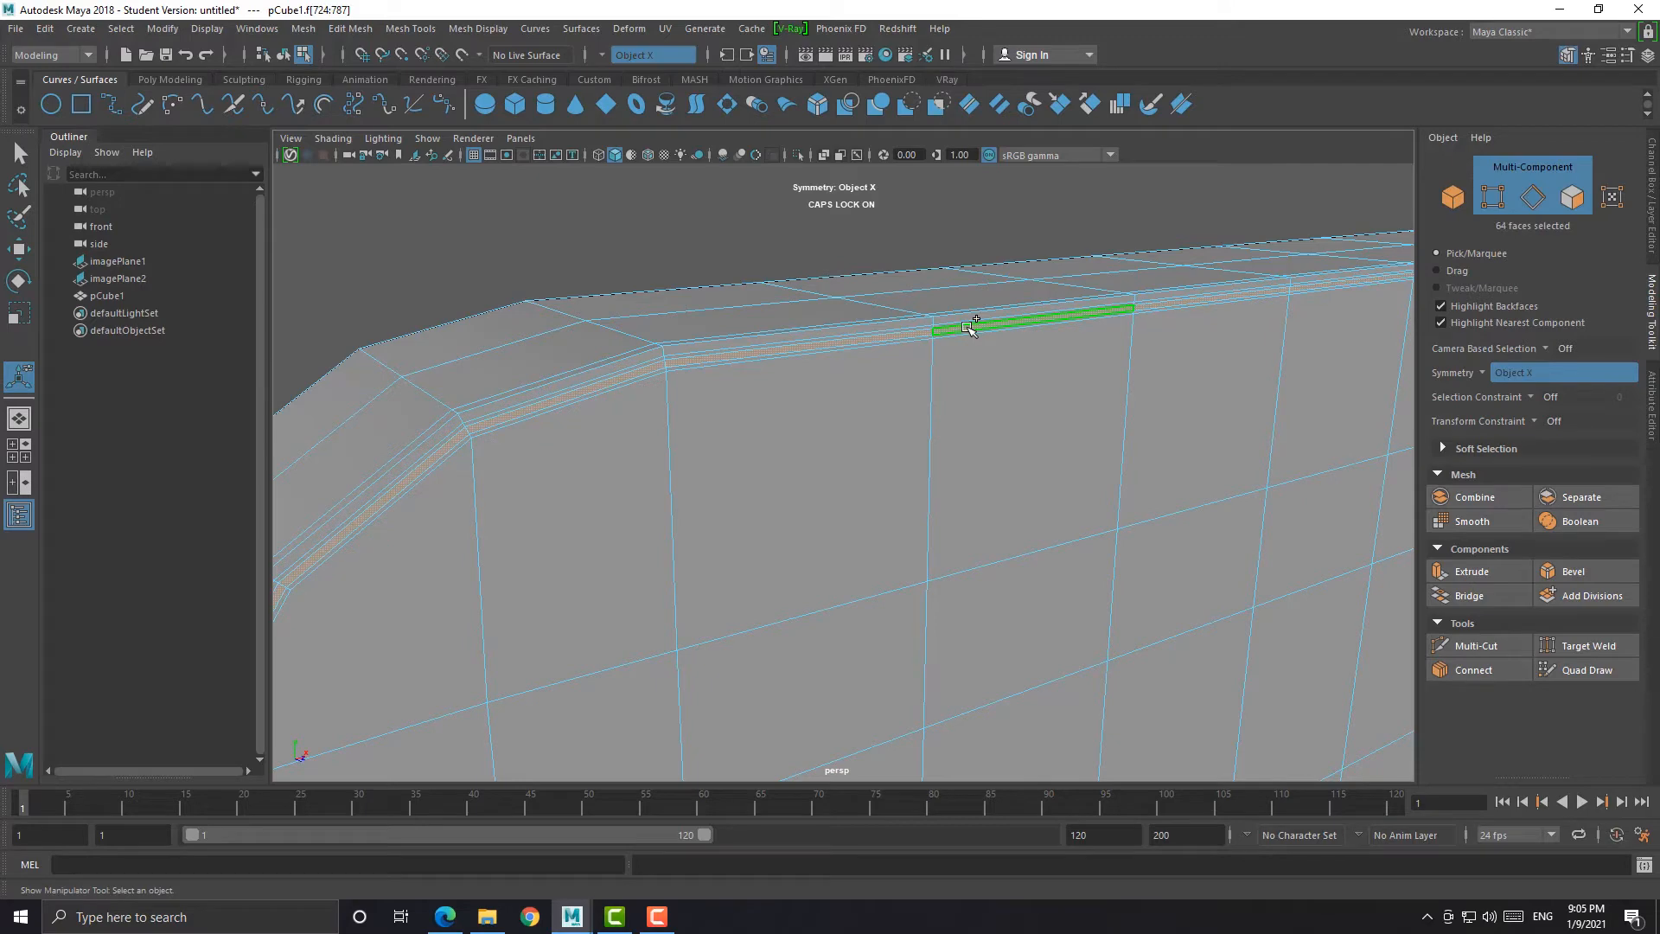
pyautogui.hotkey('ctrl', 'e')
pyautogui.keyDown('alt'); pyautogui.moveTo(793, 415); pyautogui.dragTo(844, 381); pyautogui.keyUp('alt')
pyautogui.moveTo(852, 359); pyautogui.dragTo(830, 347)
pyautogui.moveTo(1267, 530); pyautogui.dragTo(1280, 529)
# Return to object selection, preview the seamed phone body smoothed, and restore the unsmoothed display
pyautogui.keyDown('alt'); pyautogui.moveTo(977, 506); pyautogui.dragTo(800, 446); pyautogui.keyUp('alt')
pyautogui.scroll(-4, 744, 432)
pyautogui.moveTo(696, 419); pyautogui.dragTo(781, 393, button='right')
pyautogui.click(854, 306)
pyautogui.scroll(-8, 855, 308)
pyautogui.keyDown('alt'); pyautogui.moveTo(927, 439); pyautogui.dragTo(1015, 497); pyautogui.keyUp('alt')
pyautogui.scroll(5, 874, 475)
pyautogui.click(896, 493)
pyautogui.press('3')
pyautogui.click(1010, 322)
pyautogui.click(993, 474)
pyautogui.press('1')
# Insert a supporting edge loop near the rim of the phone body
pyautogui.press('w')
pyautogui.keyDown('shift'); pyautogui.moveTo(1029, 485); pyautogui.dragTo(1048, 415, button='right'); pyautogui.keyUp('shift')
pyautogui.keyDown('ctrl'); pyautogui.click(1020, 481); pyautogui.keyUp('ctrl')
pyautogui.press('w')
# Preview the phone body smoothed, examine its rim and corners, and restore the unsmoothed display
pyautogui.press('3')
pyautogui.click(1127, 329)
pyautogui.scroll(-8, 1107, 367)
pyautogui.keyDown('alt'); pyautogui.moveTo(769, 597); pyautogui.dragTo(878, 434, button='middle'); pyautogui.keyUp('alt')
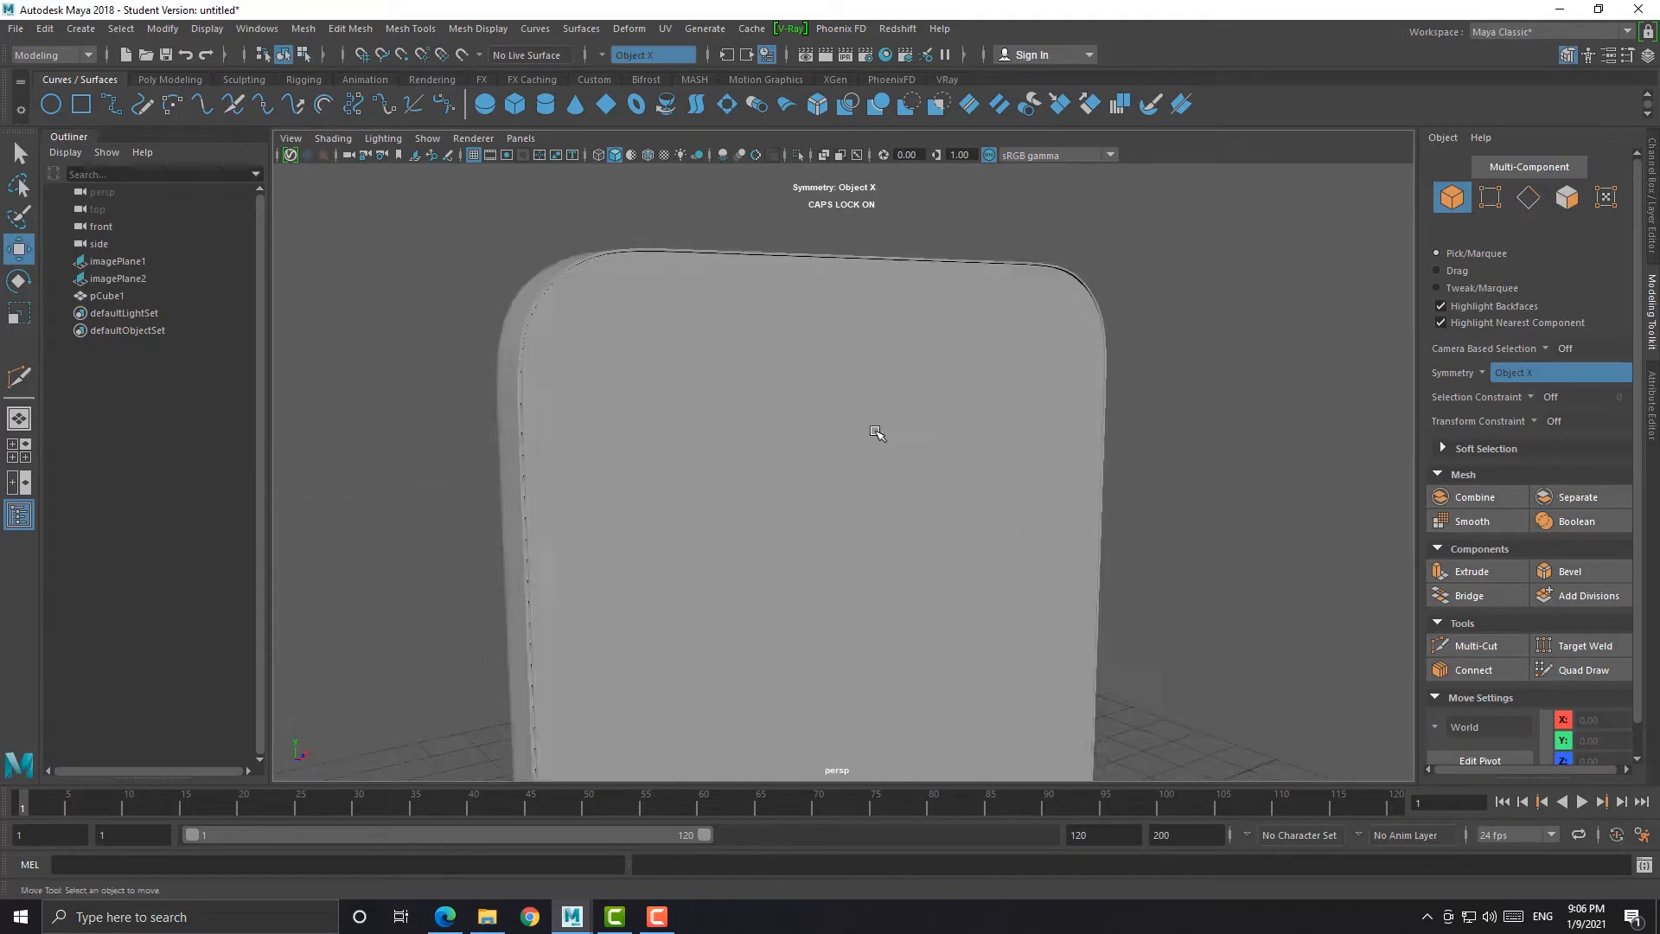
pyautogui.keyDown('alt'); pyautogui.moveTo(879, 433); pyautogui.dragTo(793, 433); pyautogui.keyUp('alt')
pyautogui.click(833, 434)
pyautogui.press('1')
pyautogui.scroll(-5, 830, 431)
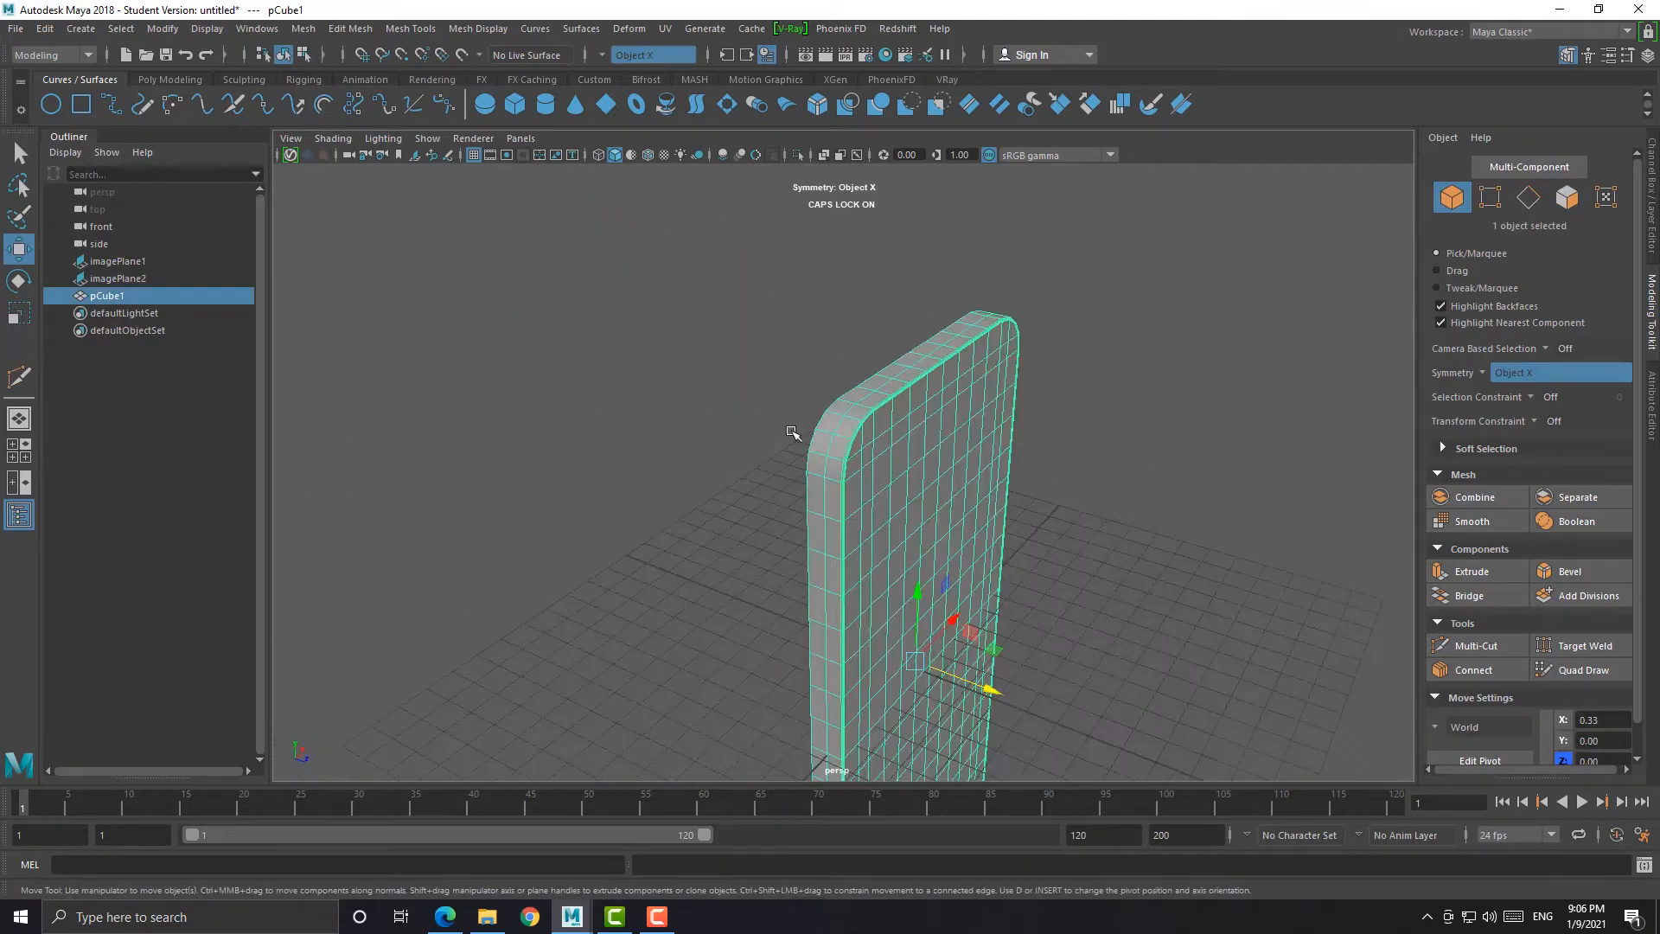
# Delete the faces of the unbevelled half of the phone body up to the centre line of its sides
pyautogui.keyDown('alt'); pyautogui.moveTo(793, 433); pyautogui.dragTo(708, 415, button='middle'); pyautogui.keyUp('alt')
pyautogui.scroll(5, 708, 415)
pyautogui.keyDown('alt'); pyautogui.moveTo(708, 415); pyautogui.dragTo(723, 366); pyautogui.keyUp('alt')
pyautogui.scroll(2, 723, 367)
pyautogui.doubleClick(723, 360)
pyautogui.moveTo(723, 366); pyautogui.dragTo(724, 624, button='right')
pyautogui.moveTo(750, 406); pyautogui.dragTo(735, 481, button='right')
pyautogui.click(689, 345)
pyautogui.keyDown('shift'); pyautogui.doubleClick(682, 395); pyautogui.keyUp('shift')
pyautogui.press('Delete')
# Mirror the remaining half with Cut Geometry off, the axis position set to Object and the axis set to Z
pyautogui.click(1374, 487)
pyautogui.click(1368, 501)
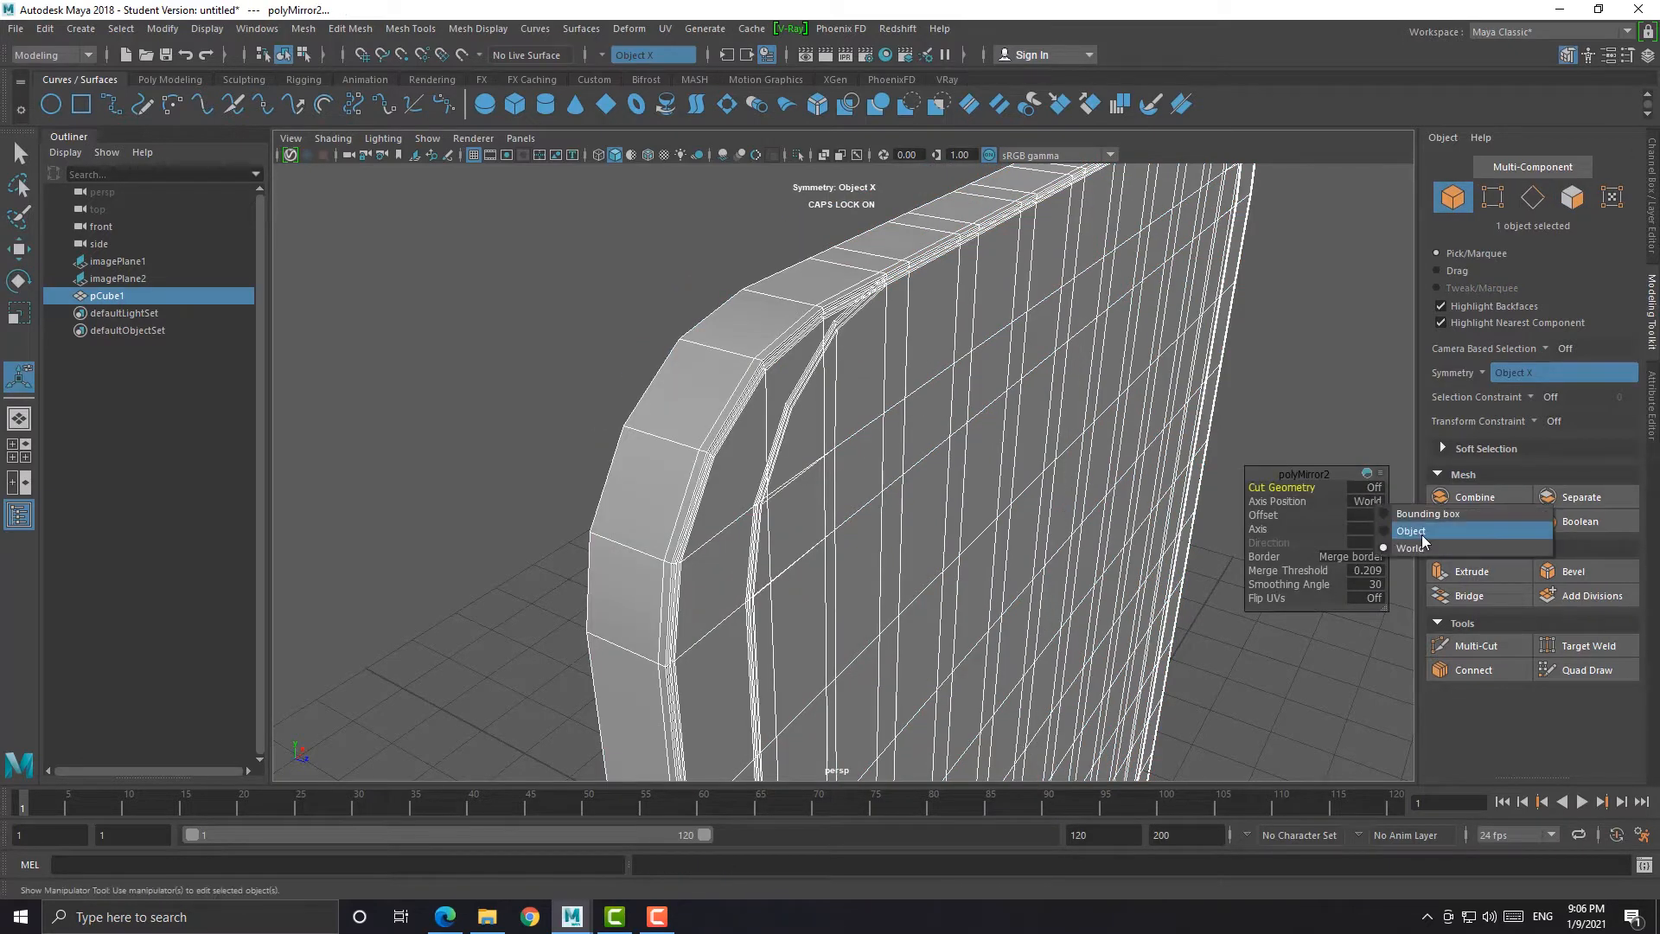
pyautogui.click(1420, 536)
pyautogui.click(1379, 529)
pyautogui.click(1423, 572)
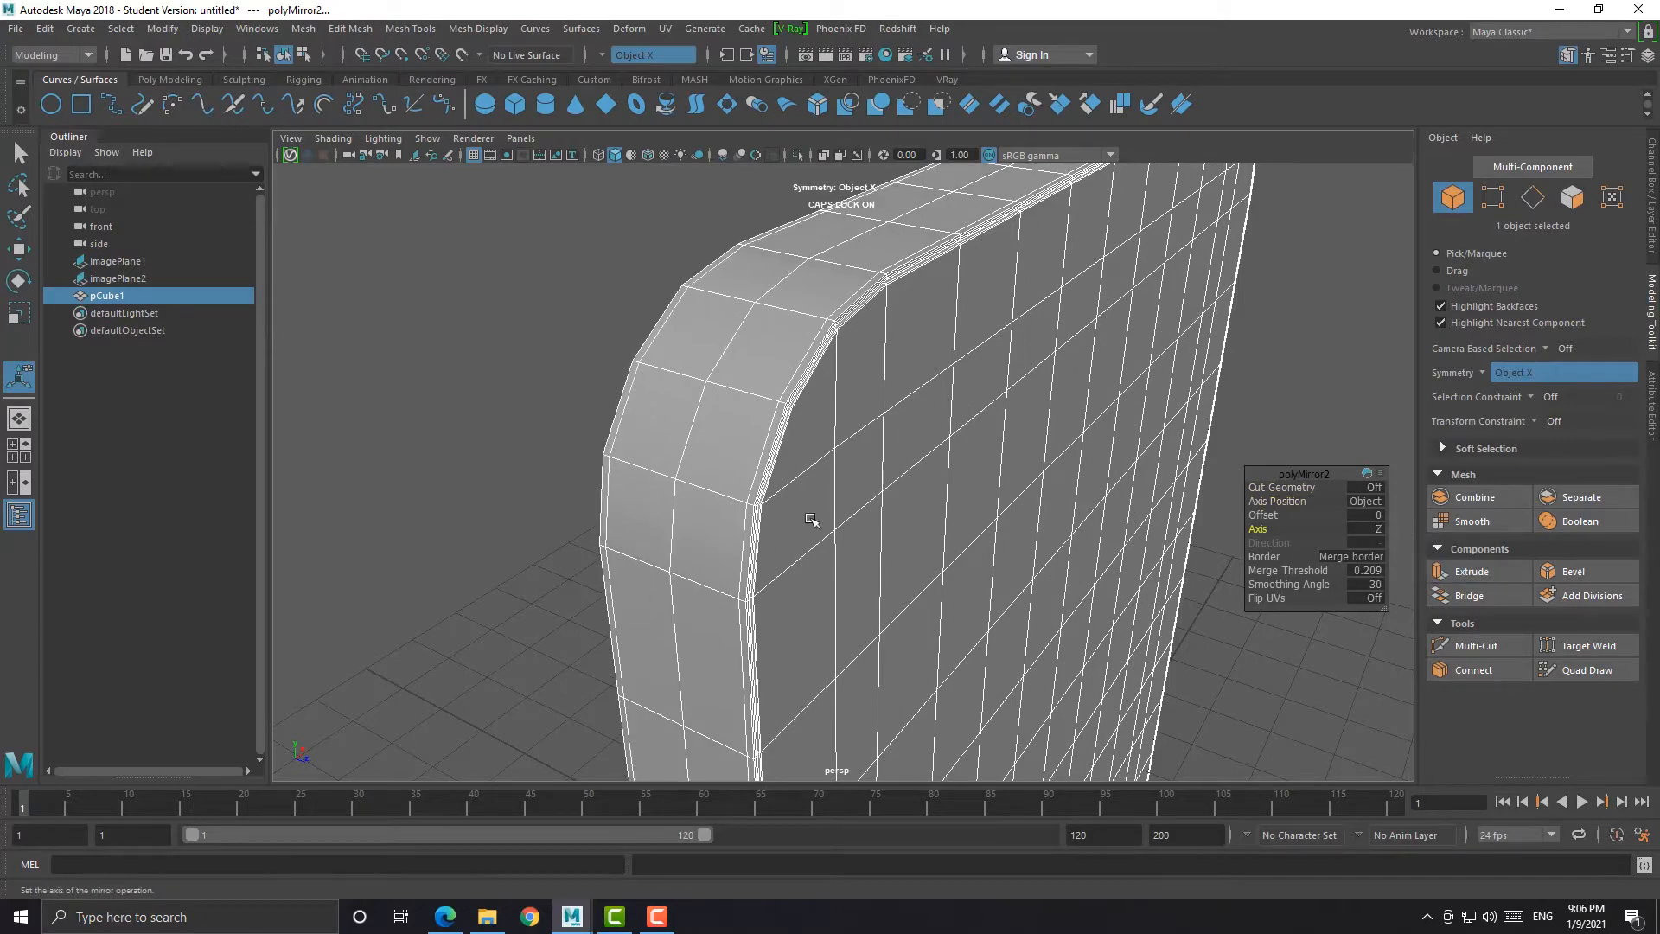
# Examine the mirrored body's thickness against the side reference drawing, leave the mirror manipulator, and look over the whole phone
pyautogui.keyDown('alt'); pyautogui.moveTo(815, 518); pyautogui.dragTo(1037, 570); pyautogui.keyUp('alt')
pyautogui.press('space')
pyautogui.press('space')
pyautogui.scroll(6, 1037, 567)
pyautogui.keyDown('alt'); pyautogui.moveTo(1146, 513); pyautogui.dragTo(749, 582, button='middle'); pyautogui.keyUp('alt')
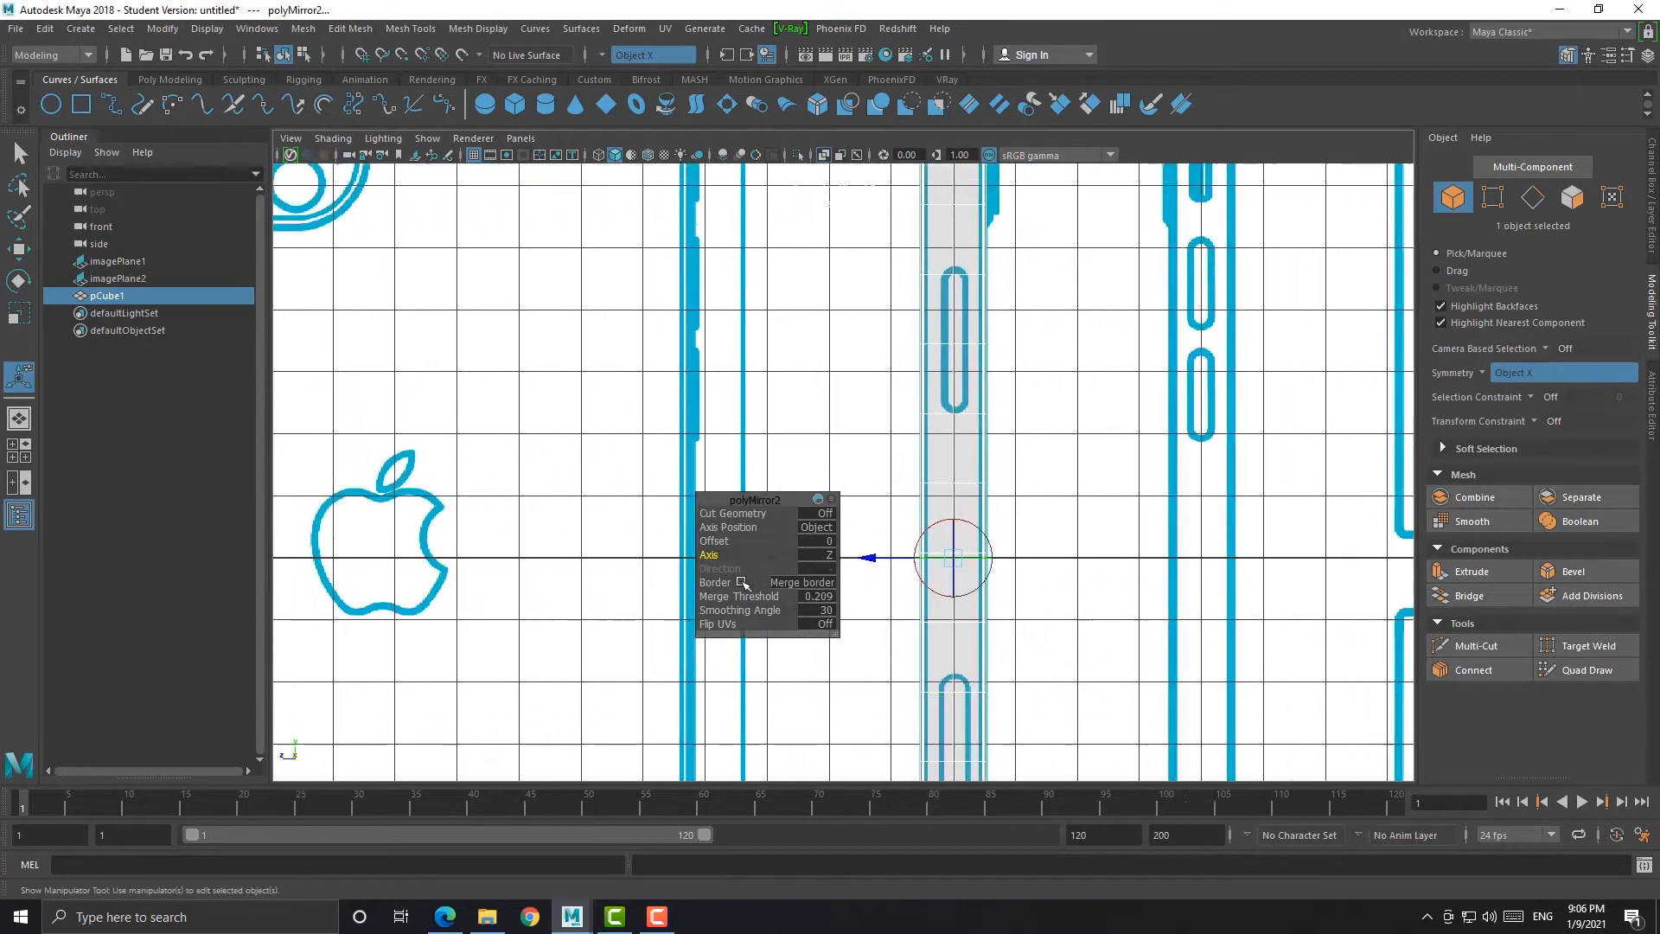
pyautogui.scroll(5, 805, 584)
pyautogui.keyDown('alt'); pyautogui.moveTo(855, 586); pyautogui.dragTo(691, 538, button='middle'); pyautogui.keyUp('alt')
pyautogui.press('space')
pyautogui.press('space')
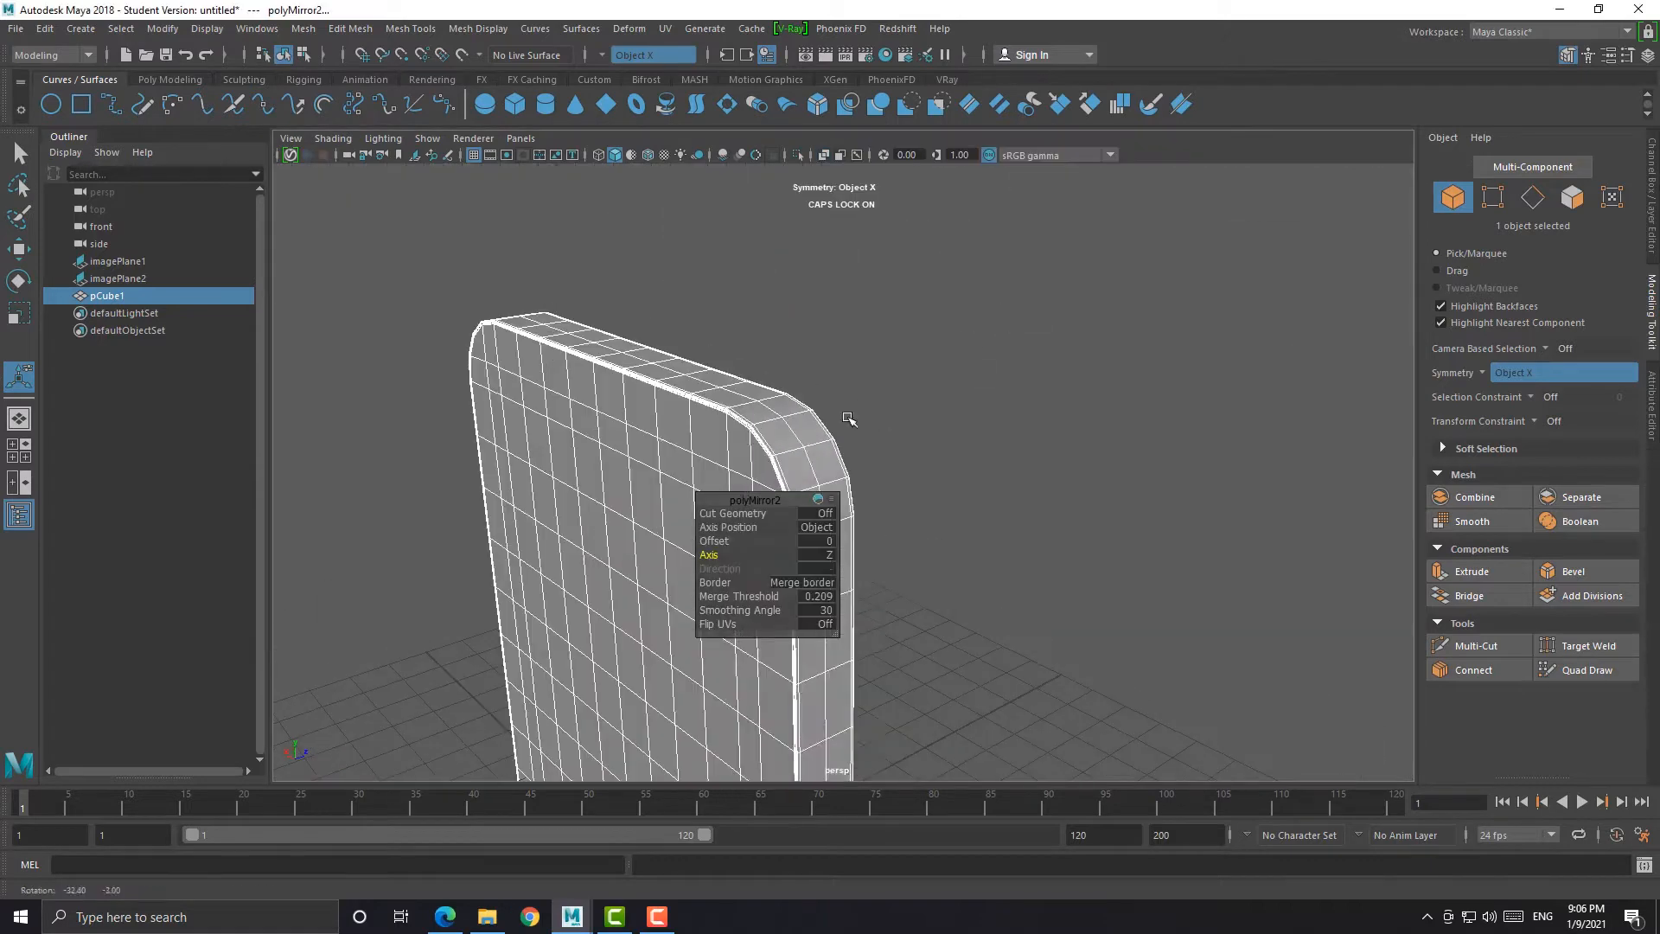
pyautogui.press('q')
pyautogui.click(875, 384)
pyautogui.keyDown('alt'); pyautogui.moveTo(910, 394); pyautogui.dragTo(545, 449); pyautogui.keyUp('alt')
pyautogui.scroll(-5, 735, 449)
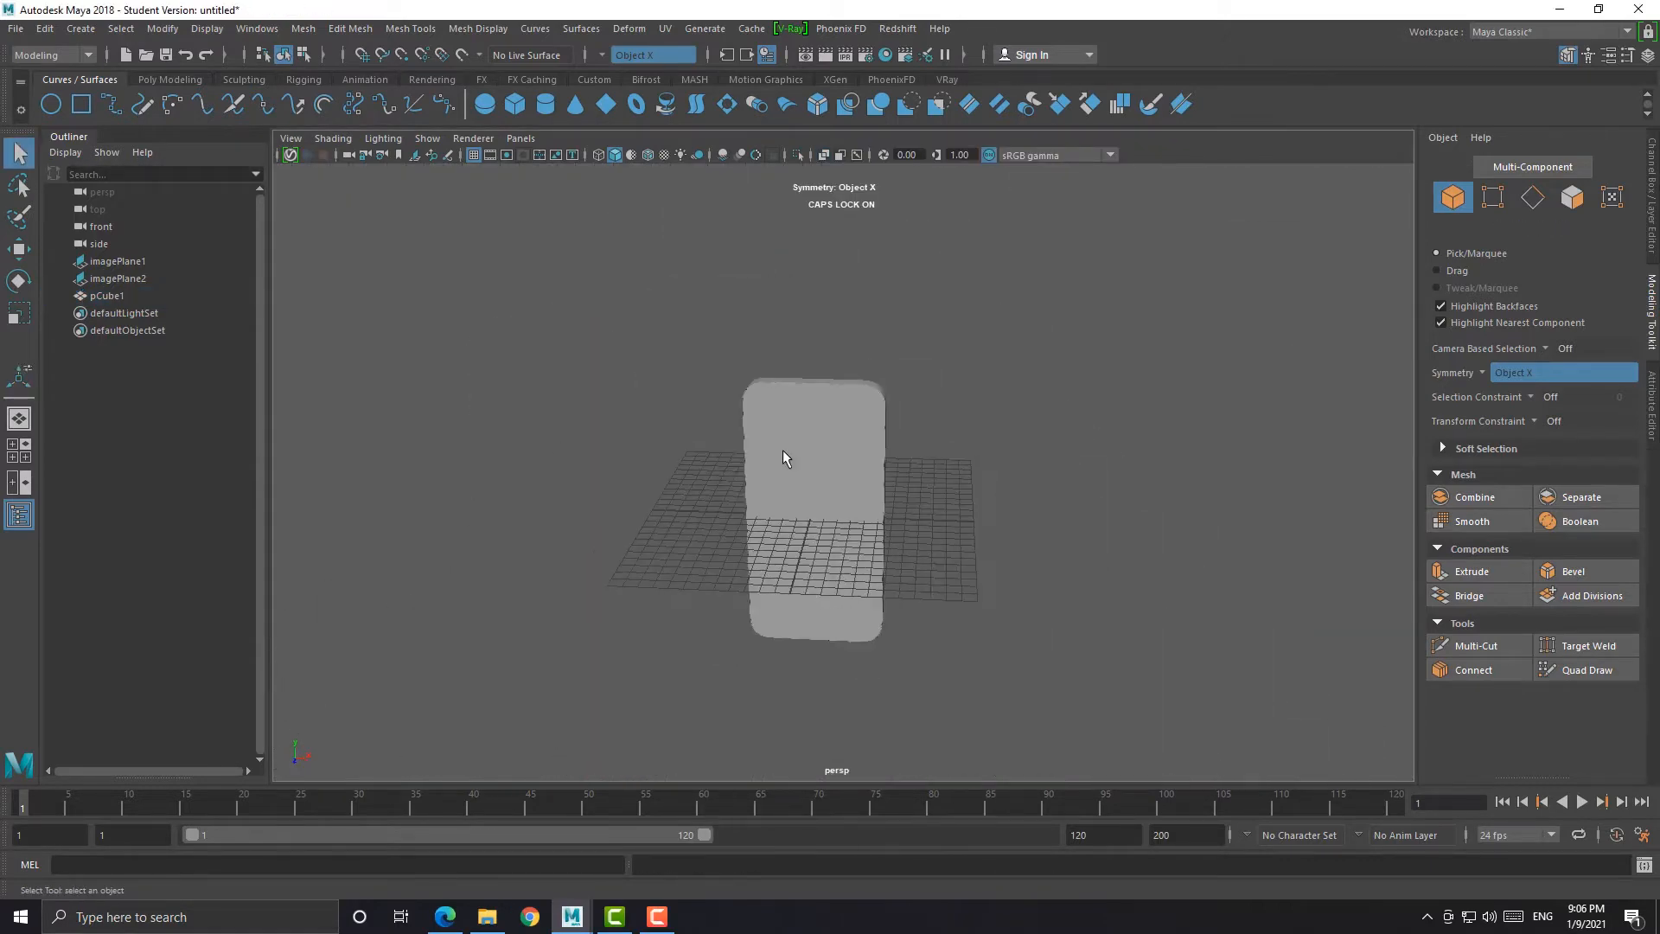
pyautogui.keyDown('alt'); pyautogui.moveTo(781, 451); pyautogui.dragTo(804, 463); pyautogui.keyUp('alt')
# Move the phone body along X from the front reference drawing toward the back-view drawing
pyautogui.click(803, 467)
pyautogui.press('w')
pyautogui.click(600, 671)
pyautogui.click(822, 610)
pyautogui.press('space')
pyautogui.press('space')
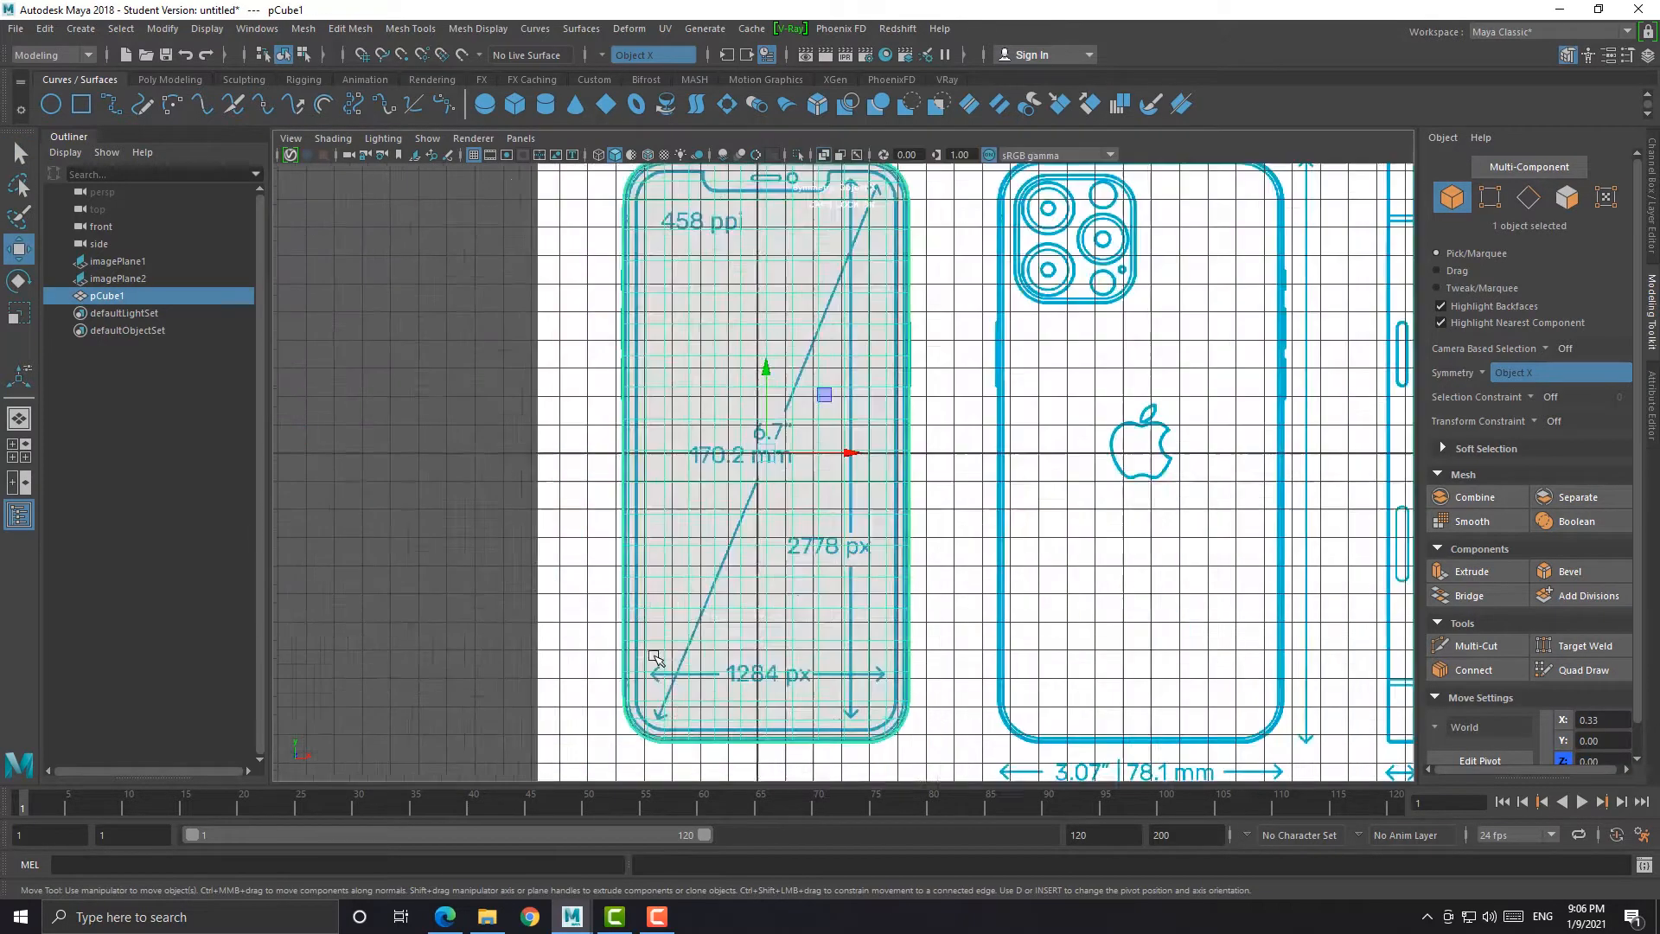
pyautogui.keyDown('alt'); pyautogui.moveTo(760, 401); pyautogui.dragTo(751, 581, button='middle'); pyautogui.keyUp('alt')
pyautogui.scroll(-2, 906, 560)
pyautogui.keyDown('alt'); pyautogui.moveTo(934, 597); pyautogui.dragTo(727, 510, button='middle'); pyautogui.keyUp('alt')
pyautogui.scroll(3, 712, 511)
pyautogui.moveTo(529, 521); pyautogui.dragTo(948, 522)
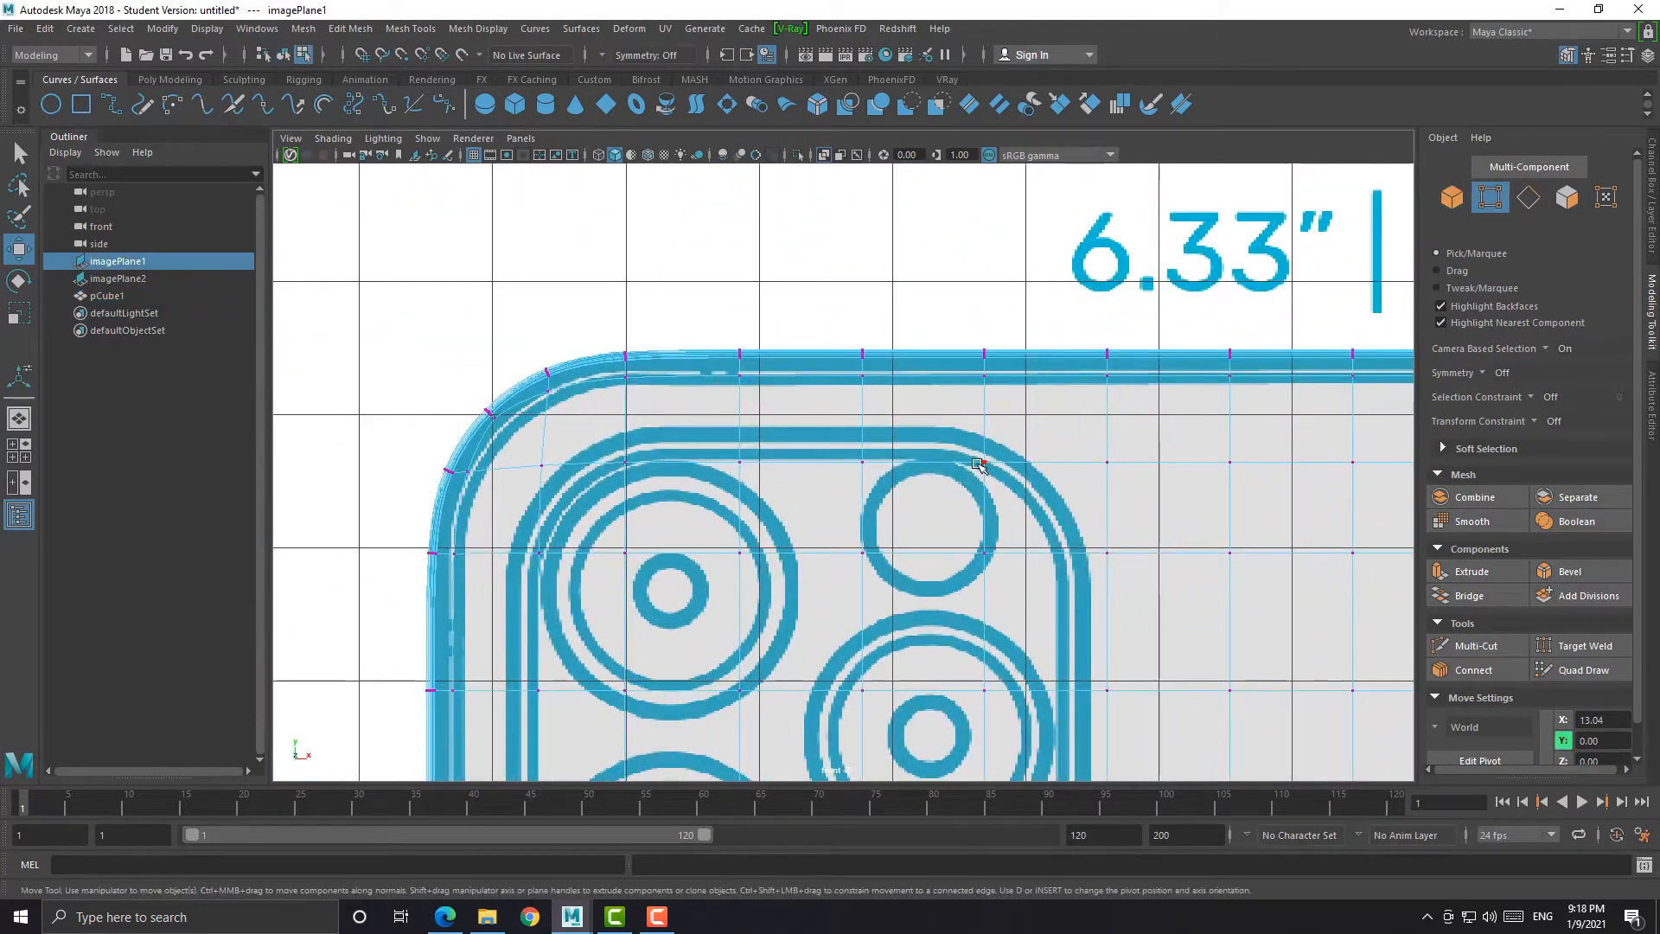
# Move the four upper vertices onto the camera module's upper outline in unsmoothed display, and adjust its nearby corner vertex
pyautogui.click(978, 465)
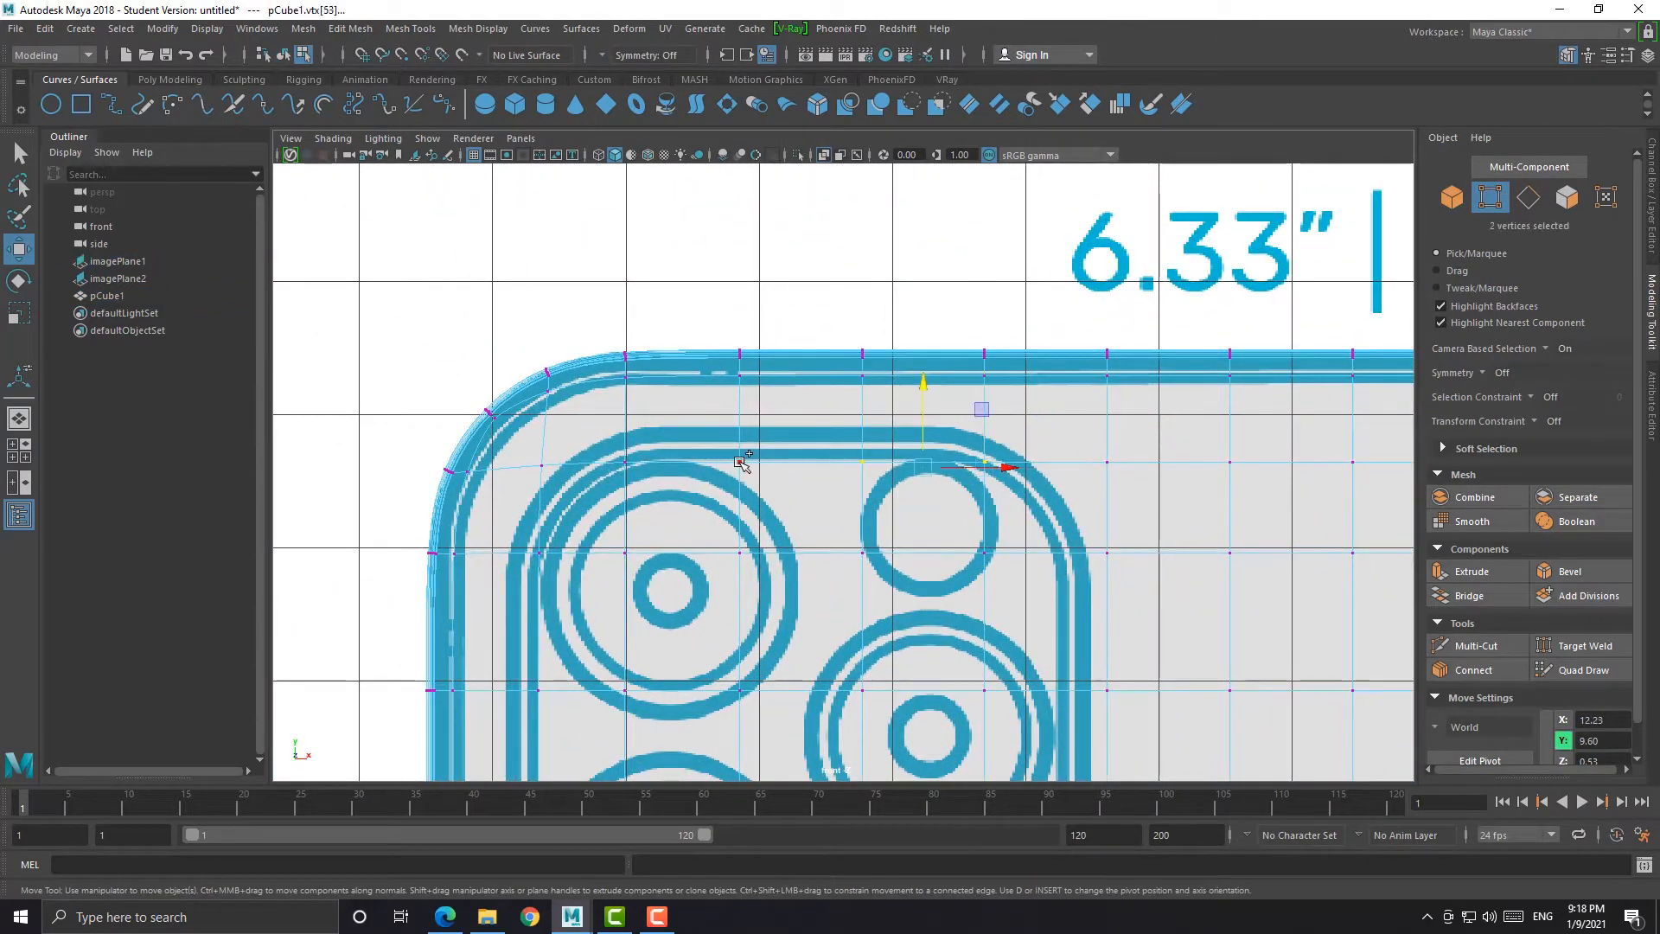
pyautogui.moveTo(801, 382); pyautogui.dragTo(804, 348)
pyautogui.press('1')
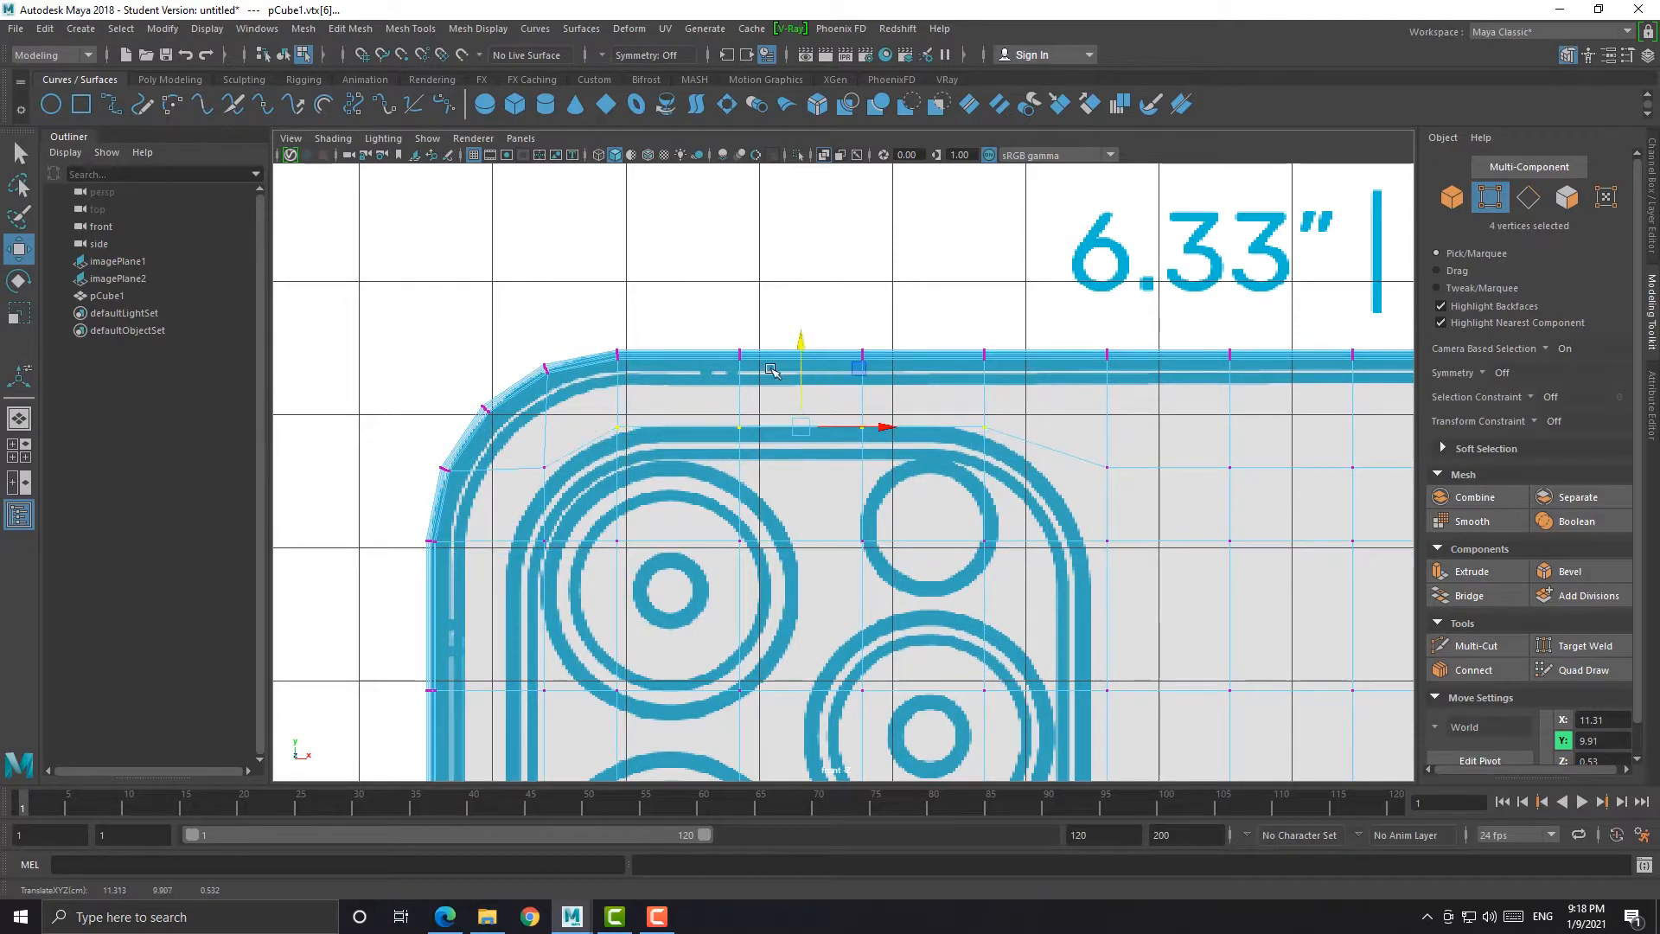
pyautogui.click(543, 471)
pyautogui.moveTo(544, 433); pyautogui.dragTo(547, 398)
# Move the upper corner vertex and the two side vertices outward onto the camera module's outer side outline
pyautogui.keyDown('alt'); pyautogui.moveTo(493, 542); pyautogui.dragTo(623, 425, button='middle'); pyautogui.keyUp('alt')
pyautogui.scroll(2, 623, 425)
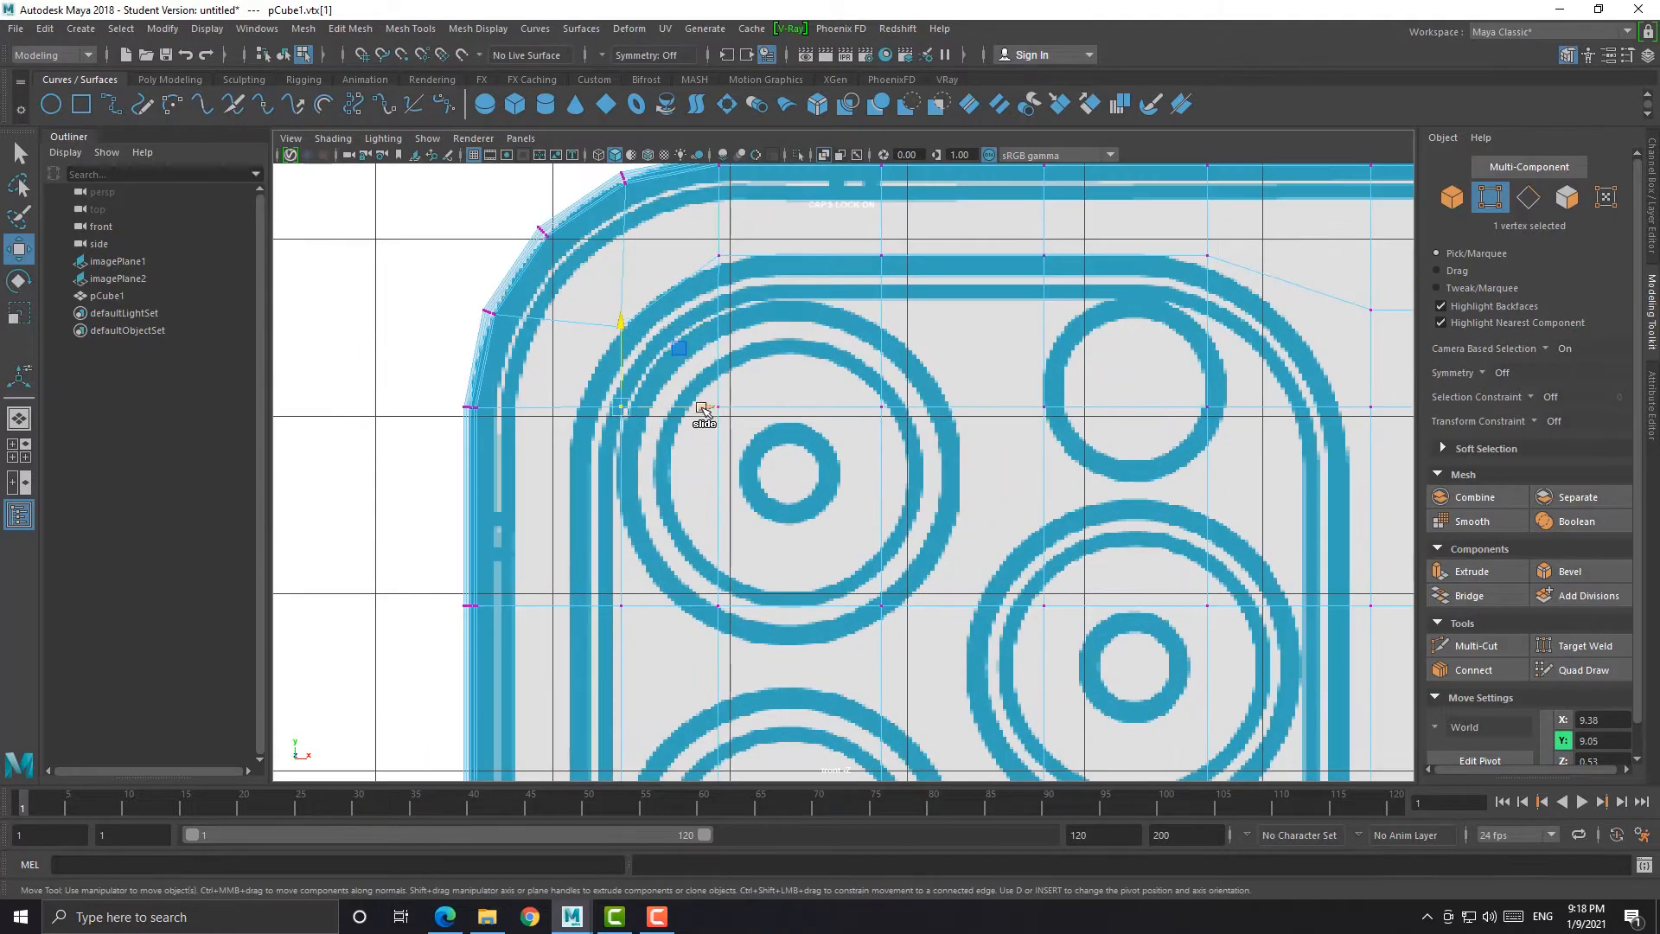
pyautogui.keyDown('ctrl'); pyautogui.keyDown('shift'); pyautogui.moveTo(703, 410); pyautogui.dragTo(654, 407); pyautogui.keyUp('shift'); pyautogui.keyUp('ctrl')
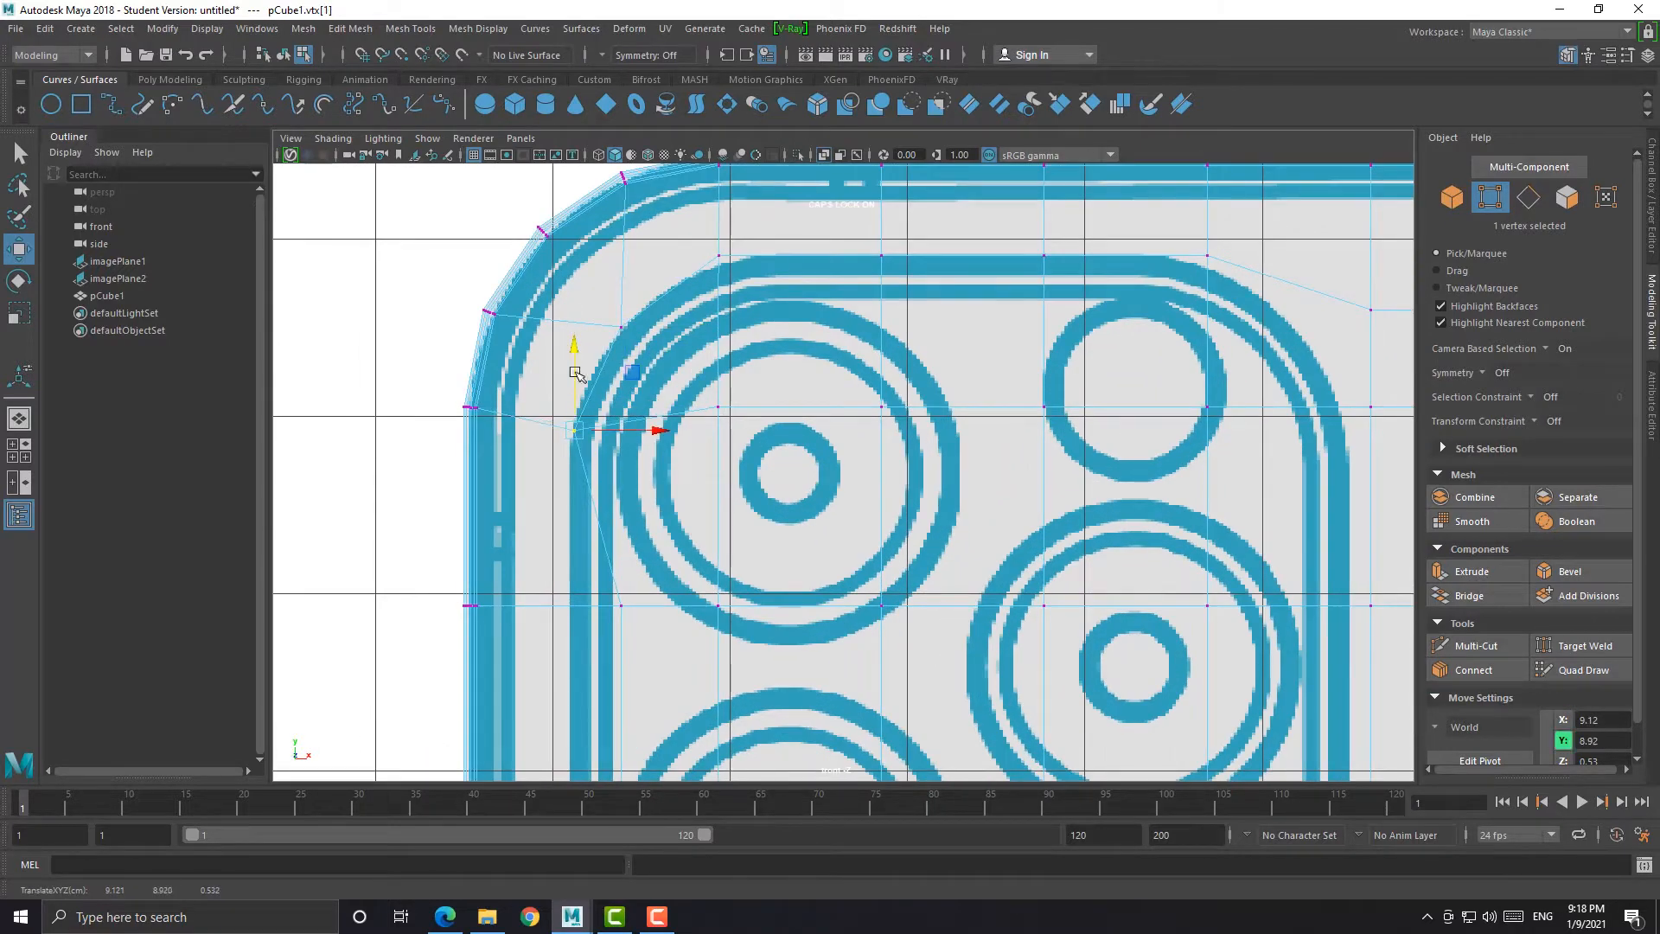
pyautogui.keyDown('alt'); pyautogui.moveTo(620, 601); pyautogui.dragTo(689, 415, button='middle'); pyautogui.keyUp('alt')
pyautogui.click(689, 418)
pyautogui.keyDown('alt'); pyautogui.moveTo(696, 608); pyautogui.dragTo(690, 497, button='middle'); pyautogui.keyUp('alt')
pyautogui.keyDown('shift'); pyautogui.click(683, 504); pyautogui.keyUp('shift')
pyautogui.moveTo(763, 408); pyautogui.dragTo(725, 408)
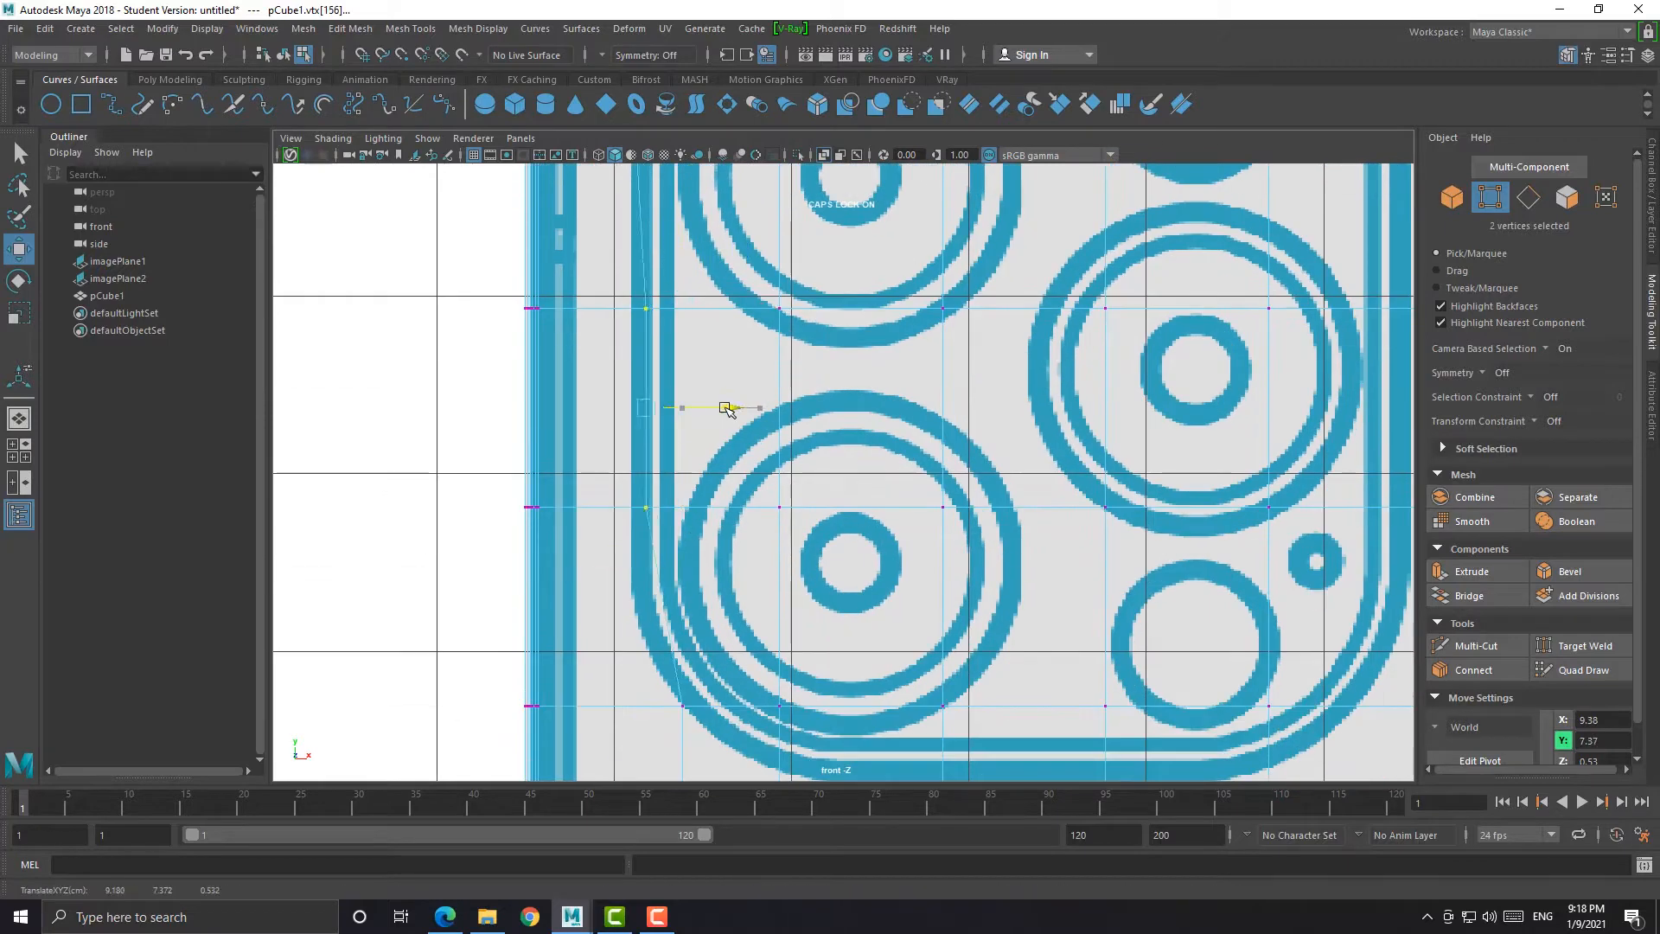
# Move the lower corner vertex down and sideways onto the camera module's rounded outline
pyautogui.keyDown('alt'); pyautogui.moveTo(689, 737); pyautogui.dragTo(683, 569, button='middle'); pyautogui.keyUp('alt')
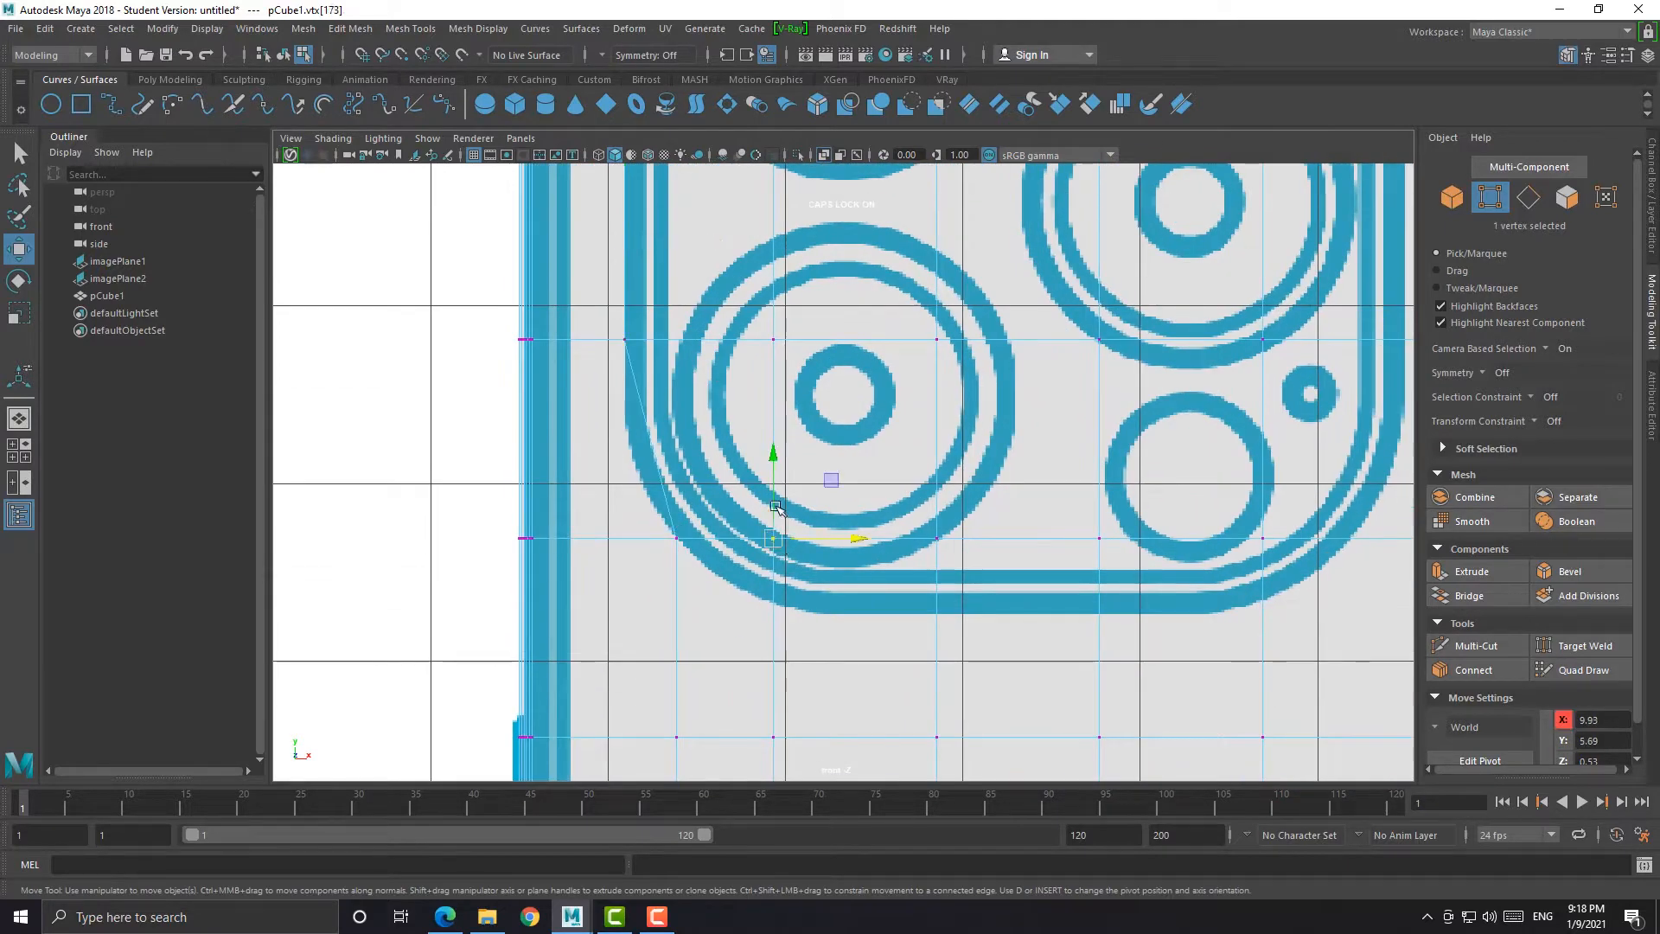
pyautogui.moveTo(776, 452); pyautogui.dragTo(780, 510)
pyautogui.moveTo(854, 603); pyautogui.dragTo(876, 604)
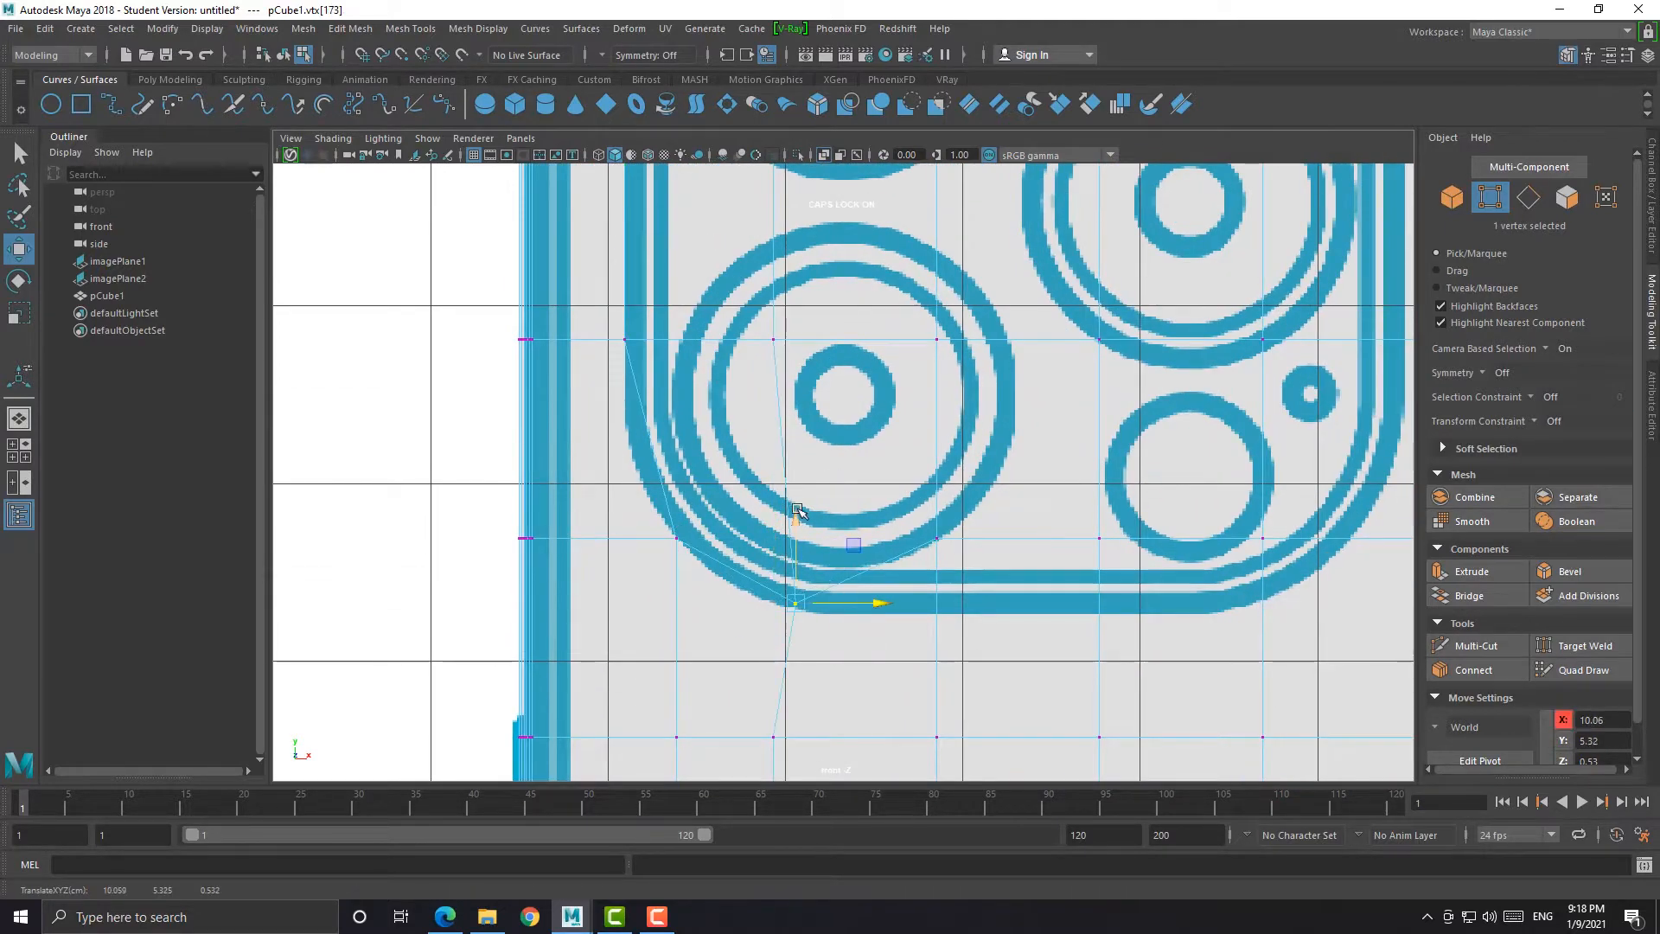
pyautogui.moveTo(795, 508); pyautogui.dragTo(795, 518)
# Move the two lower middle vertices and the neighbouring corner vertex onto the camera module's lower outline
pyautogui.click(936, 540)
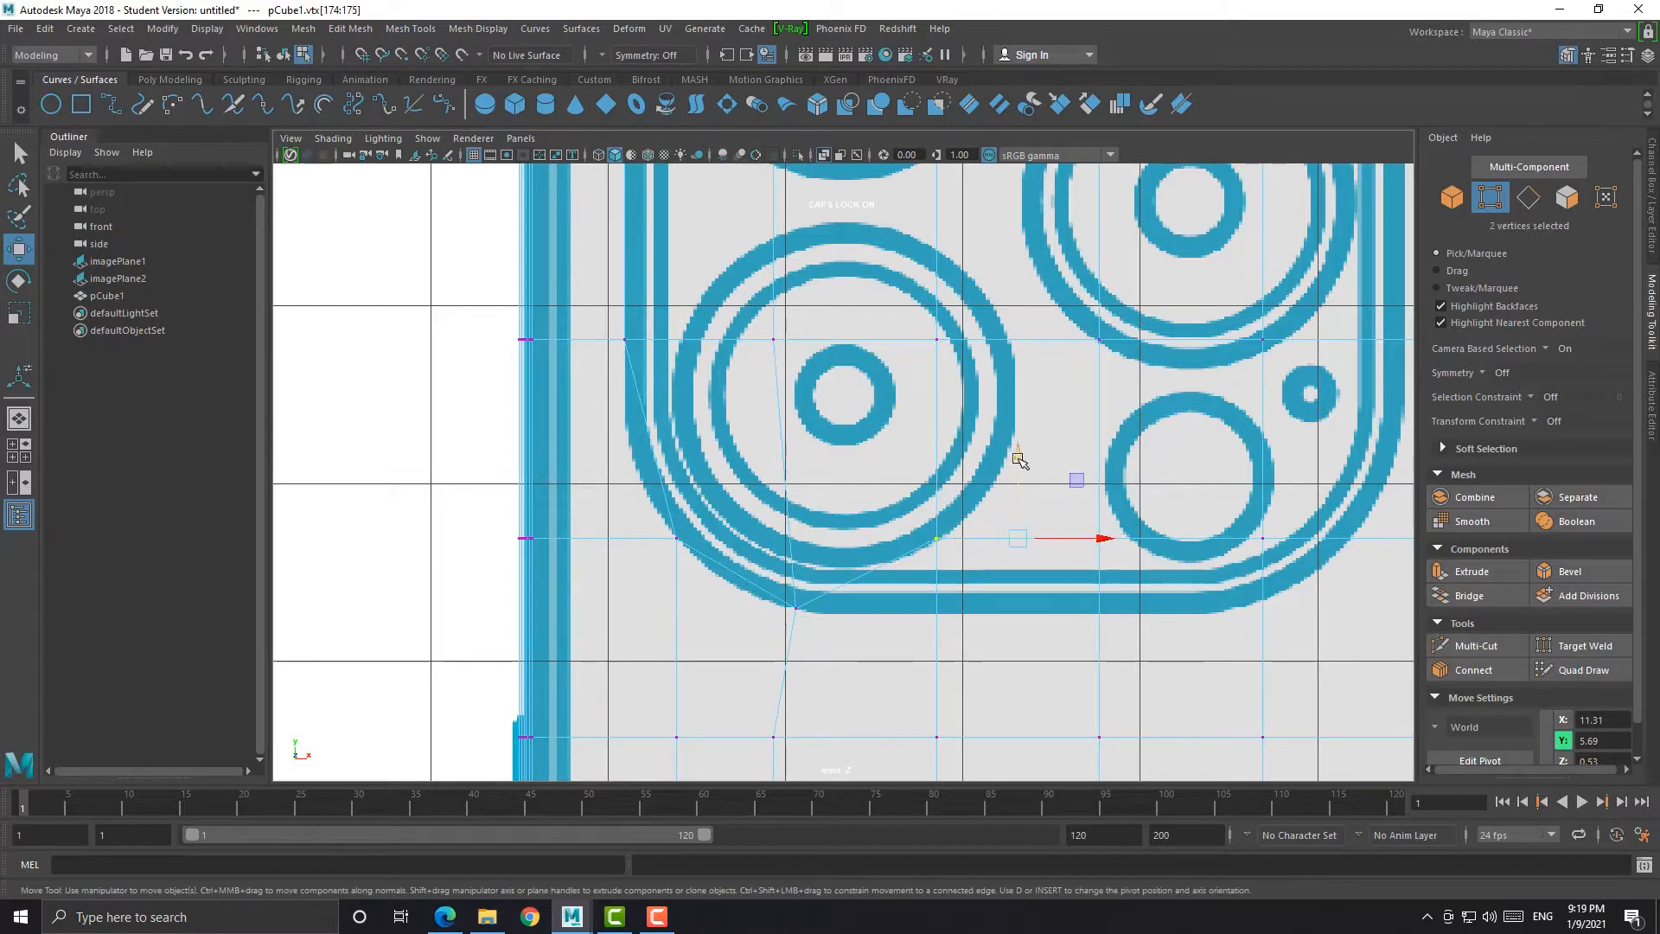
pyautogui.moveTo(1018, 458); pyautogui.dragTo(1038, 531)
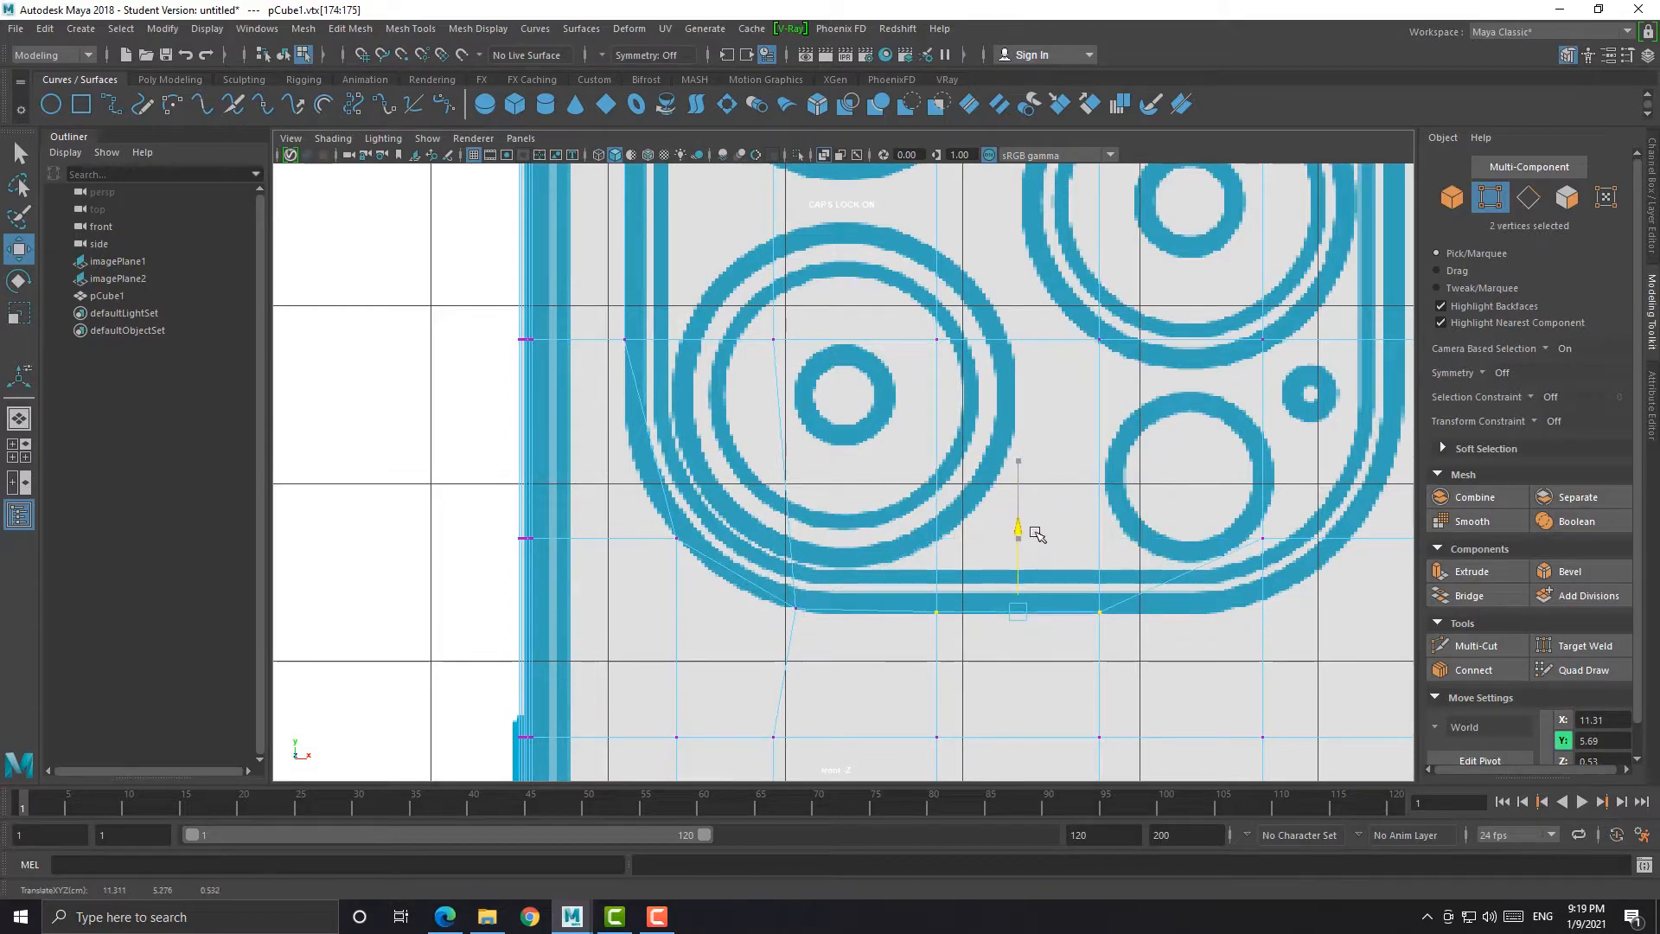
pyautogui.click(1262, 538)
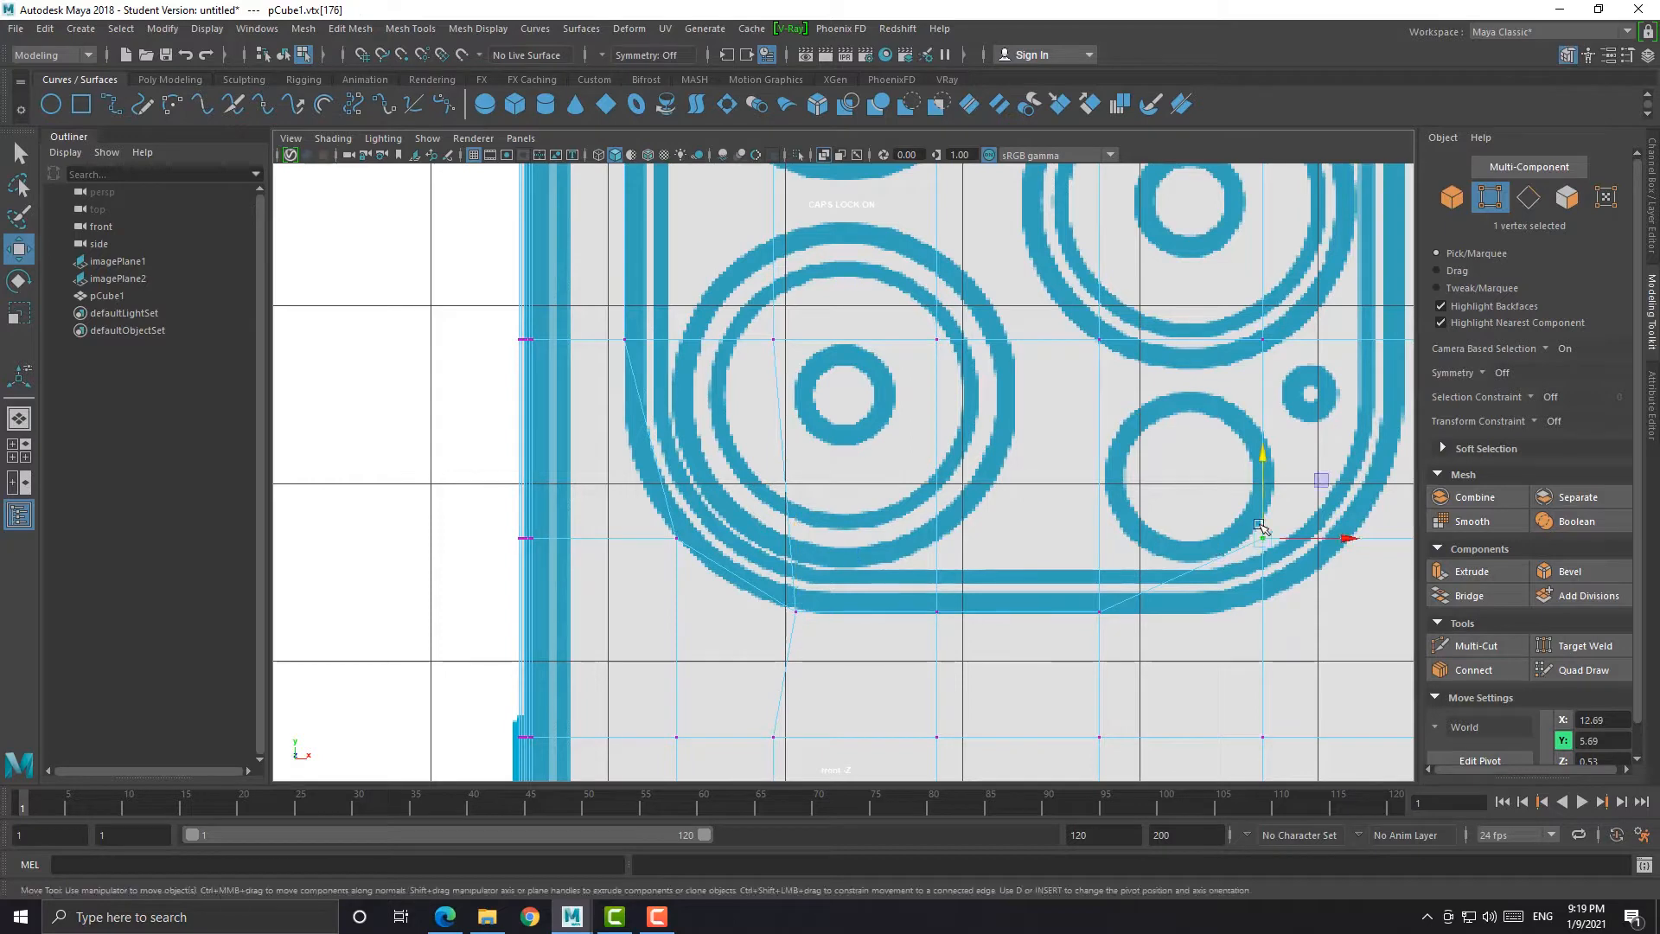
pyautogui.moveTo(1263, 467); pyautogui.dragTo(1265, 525)
pyautogui.keyDown('alt'); pyautogui.moveTo(1318, 549); pyautogui.dragTo(1027, 537, button='middle'); pyautogui.keyUp('alt')
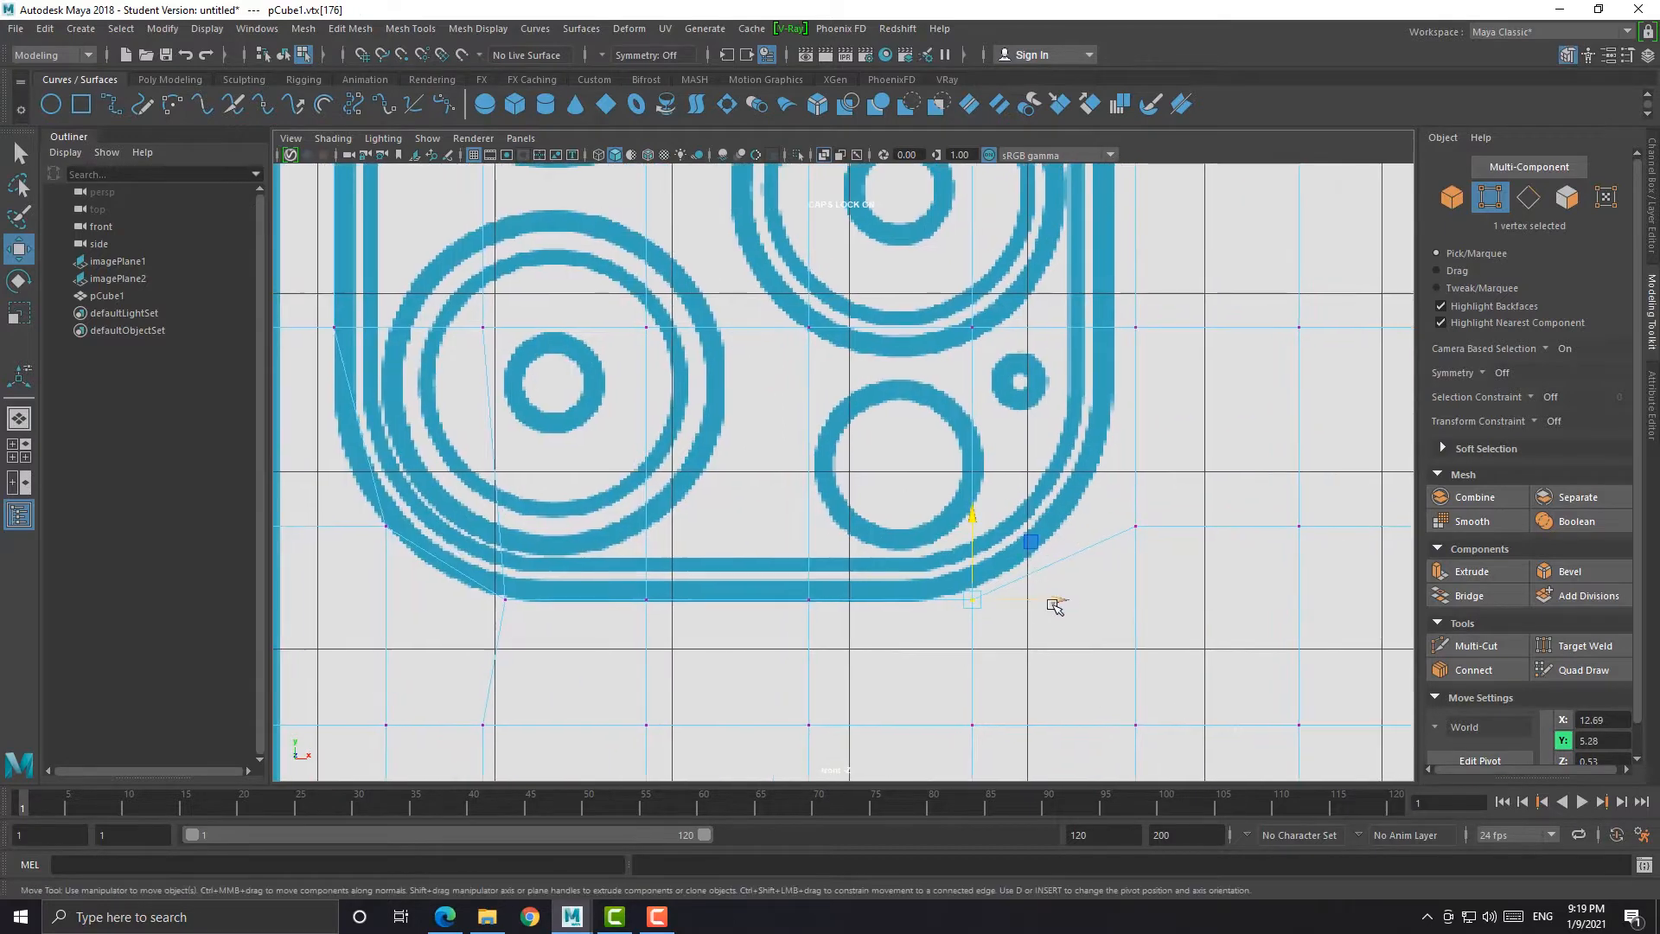
pyautogui.moveTo(1053, 603); pyautogui.dragTo(1010, 602)
# Move the lower corner vertex, the vertex above it and the two upper side vertices onto the camera module's inner side outline
pyautogui.click(1135, 527)
pyautogui.moveTo(1213, 531); pyautogui.dragTo(1153, 530)
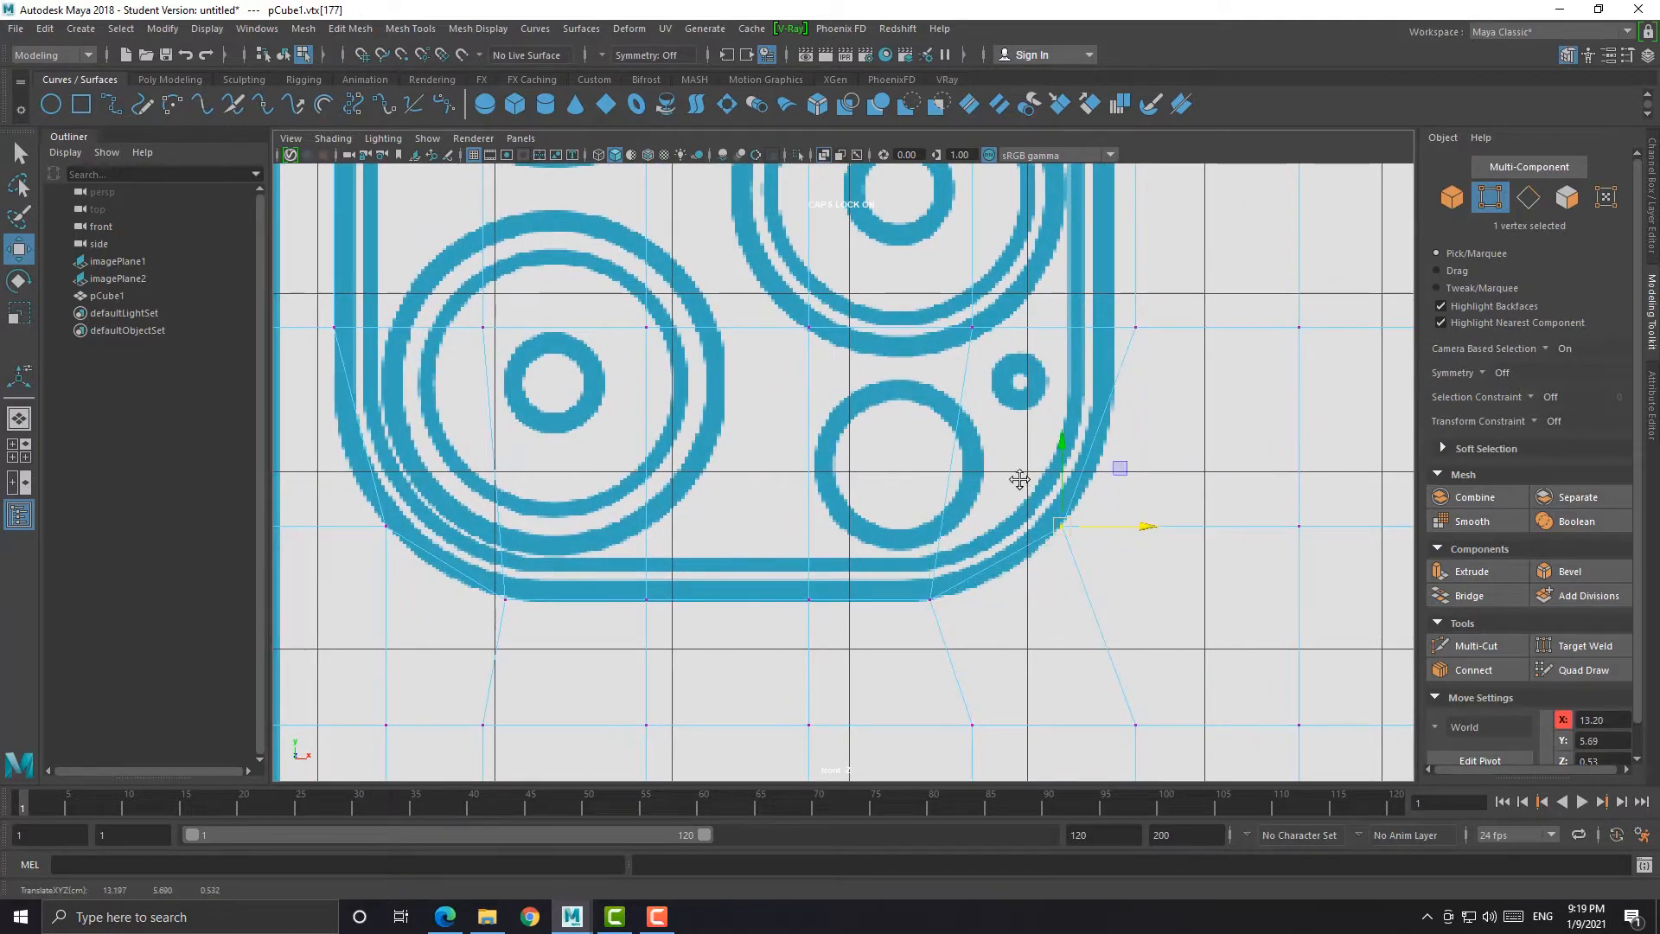
pyautogui.keyDown('alt'); pyautogui.moveTo(1021, 479); pyautogui.dragTo(985, 620, button='middle'); pyautogui.keyUp('alt')
pyautogui.moveTo(1101, 394); pyautogui.dragTo(1107, 464)
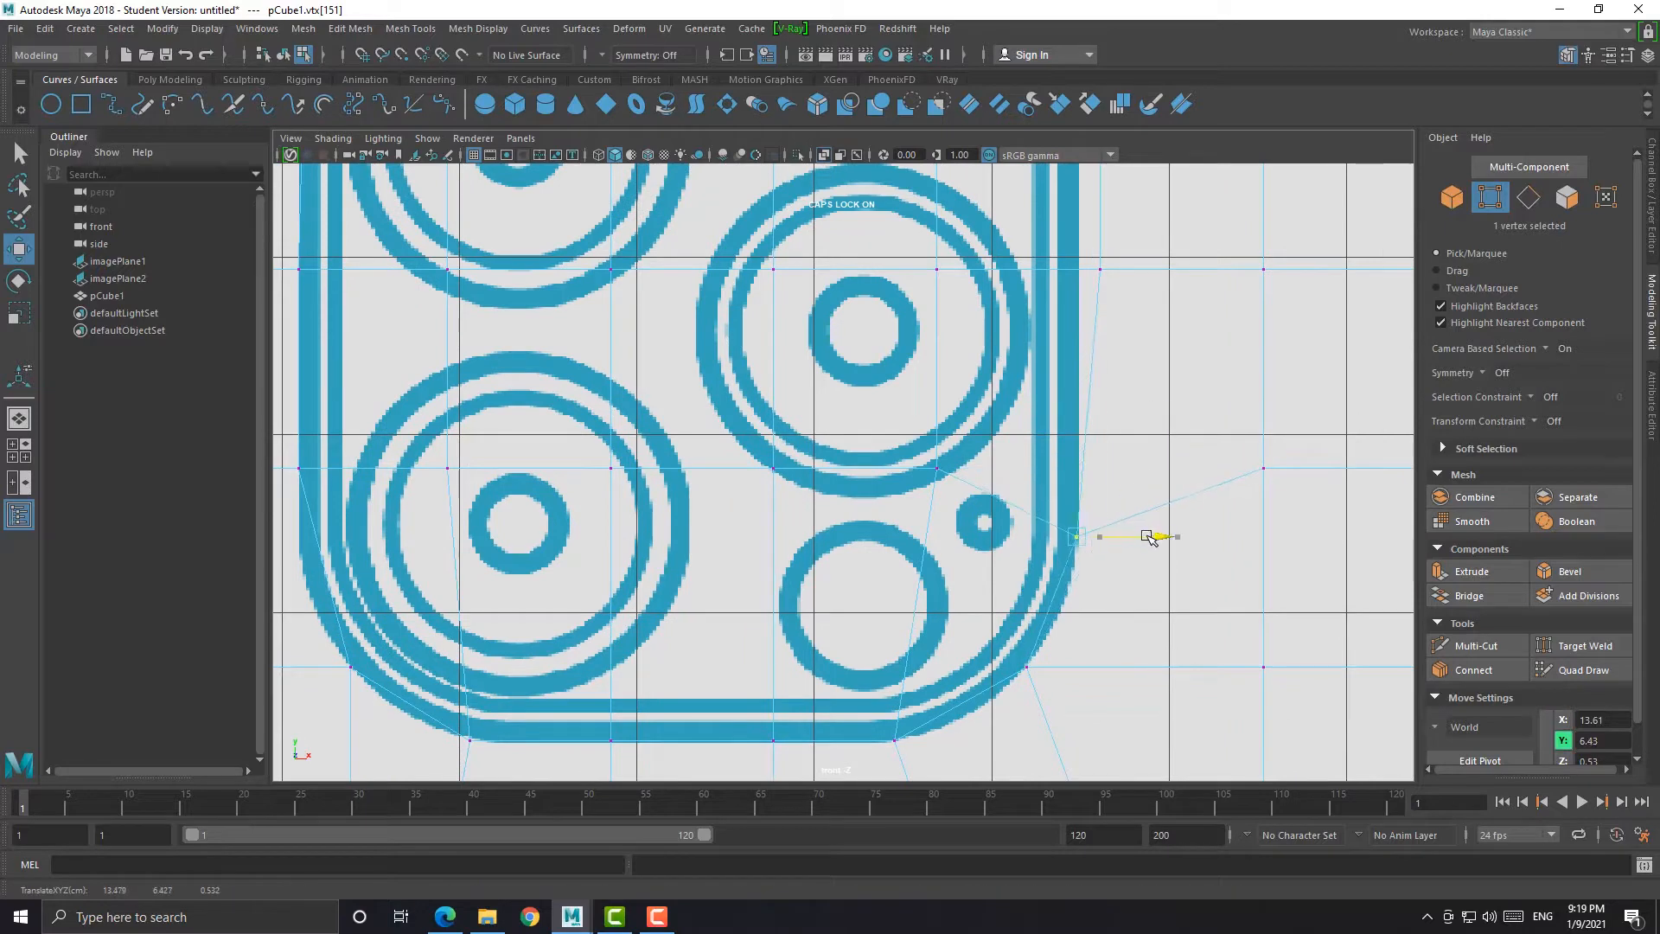
pyautogui.keyDown('alt'); pyautogui.moveTo(1098, 346); pyautogui.dragTo(1069, 603, button='middle'); pyautogui.keyUp('alt')
pyautogui.click(1074, 534)
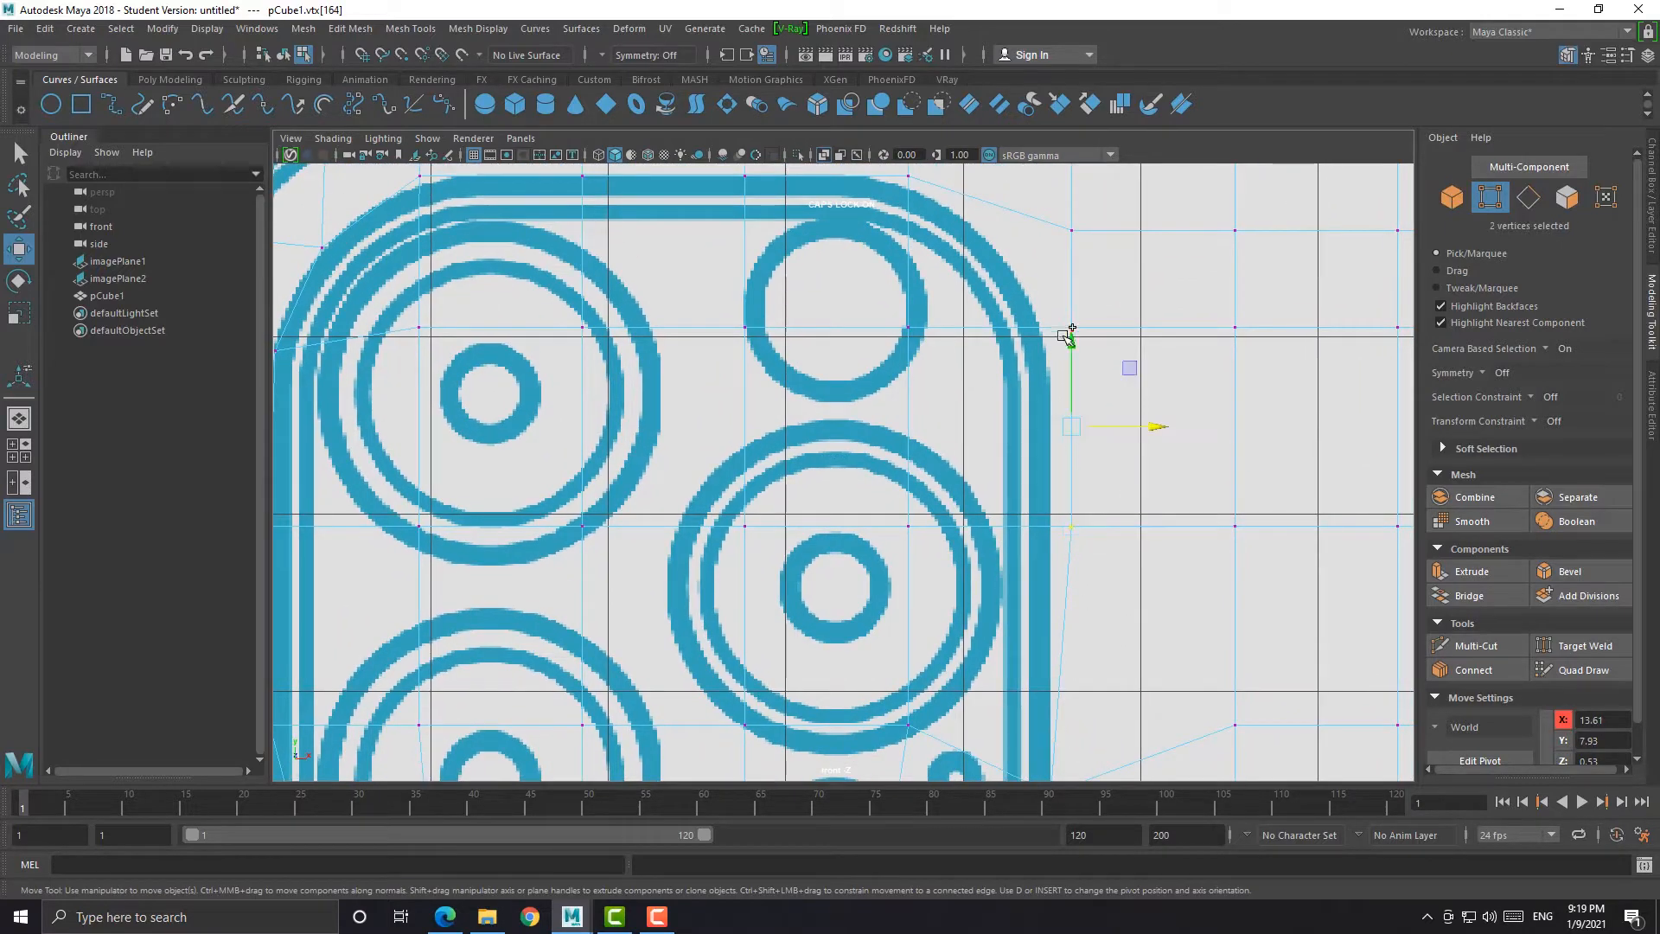
pyautogui.moveTo(1157, 426); pyautogui.dragTo(1135, 429)
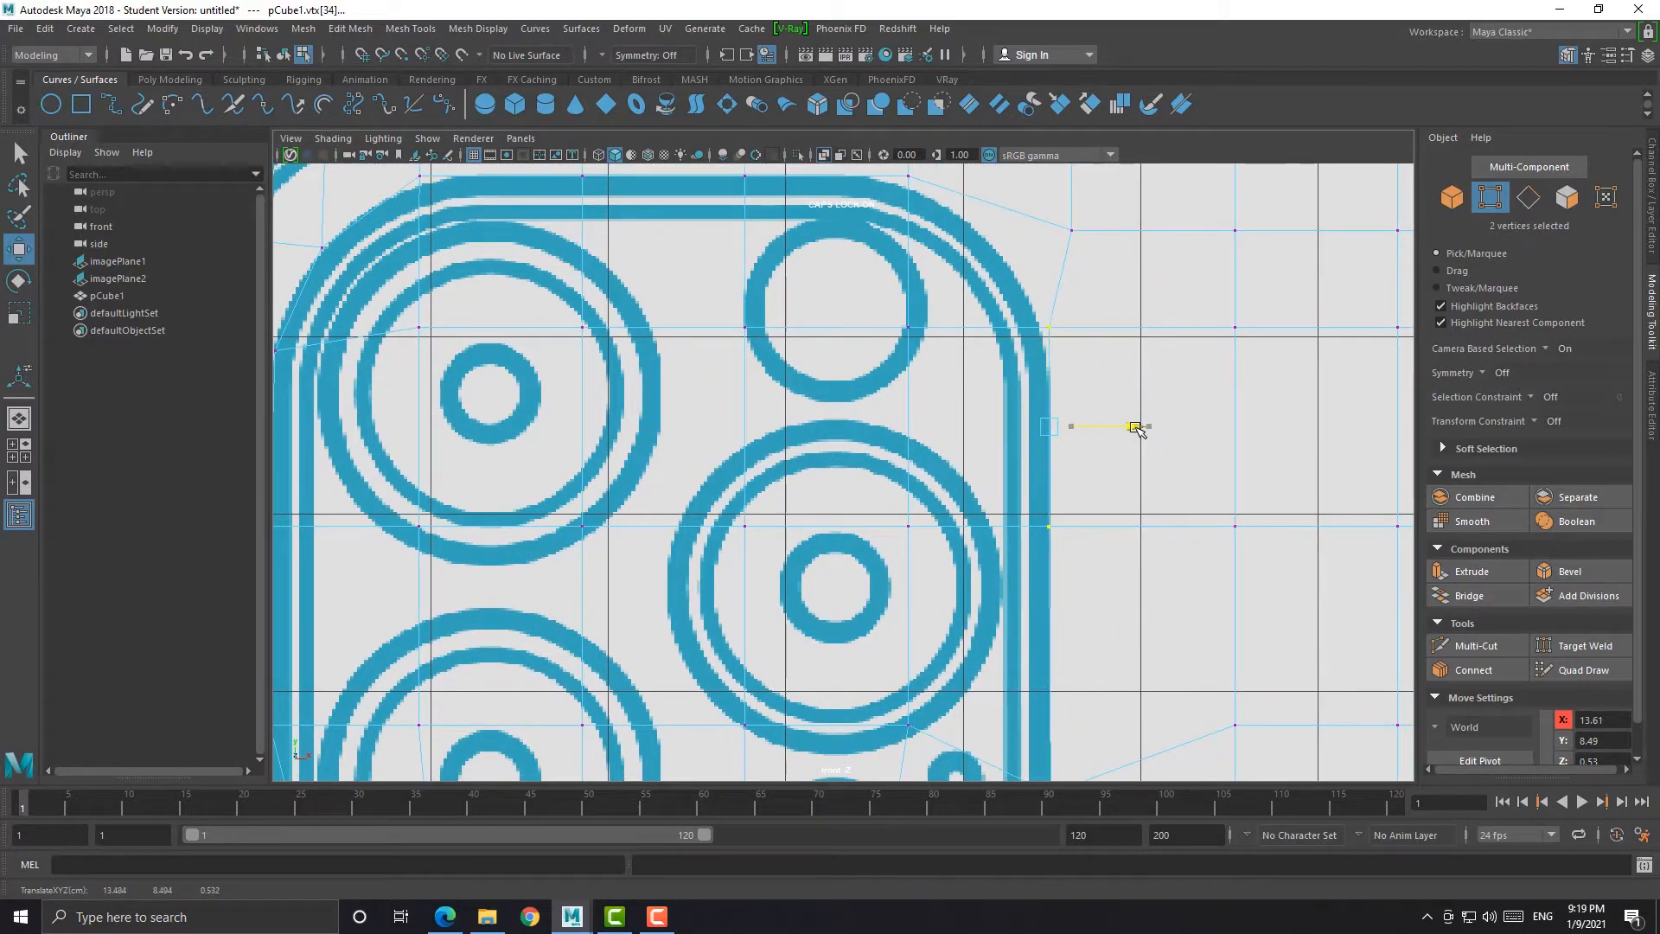
# Fit the two vertices at the camera module's upper inner corner to its rounded outline
pyautogui.scroll(1, 1088, 339)
pyautogui.keyDown('alt'); pyautogui.moveTo(1088, 335); pyautogui.dragTo(1124, 511, button='middle'); pyautogui.keyUp('alt')
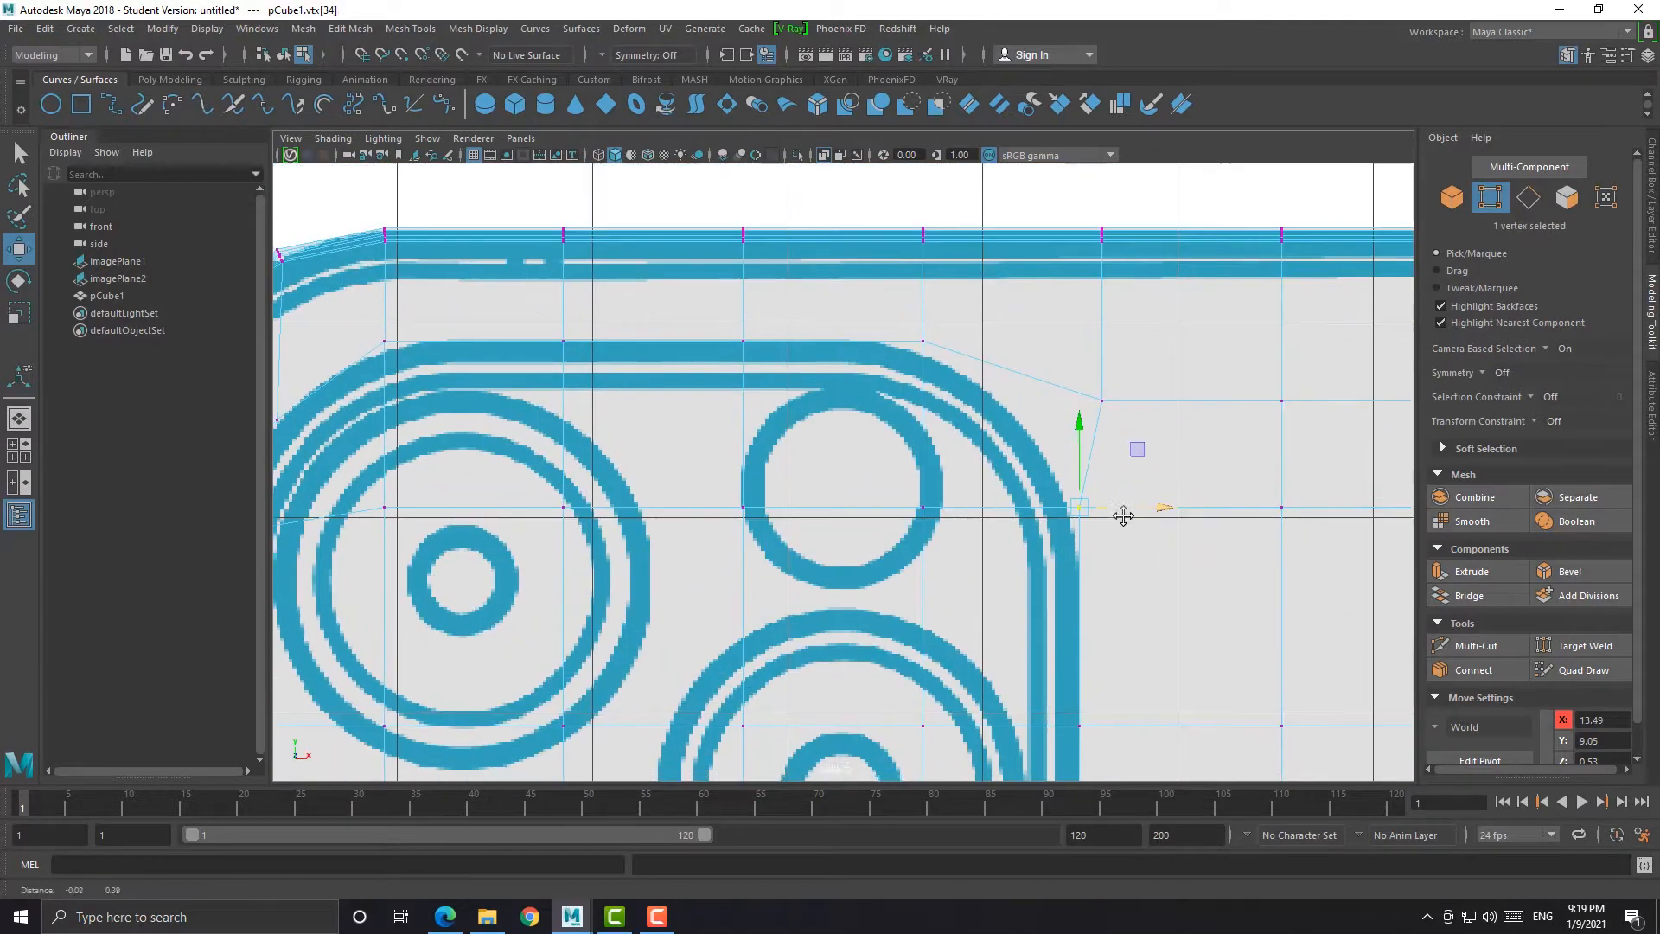
pyautogui.click(1104, 405)
pyautogui.moveTo(1193, 408); pyautogui.dragTo(1101, 406)
pyautogui.click(1098, 539)
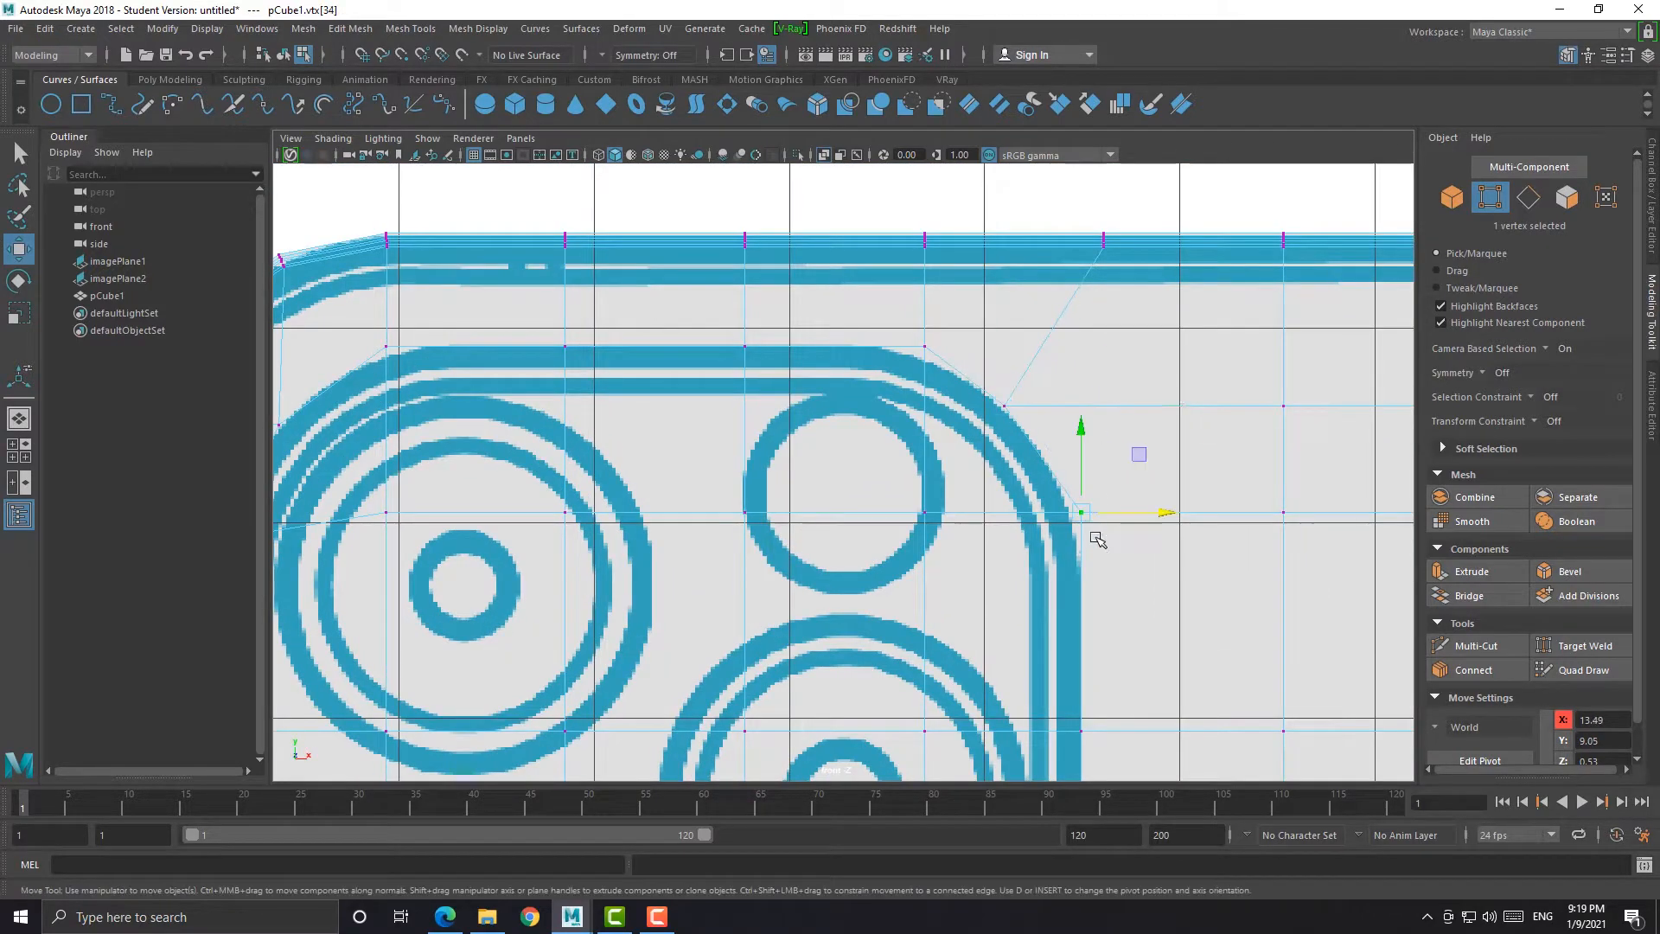
pyautogui.keyDown('alt'); pyautogui.moveTo(1081, 444); pyautogui.dragTo(1151, 367, button='middle'); pyautogui.keyUp('alt')
pyautogui.click(1088, 359)
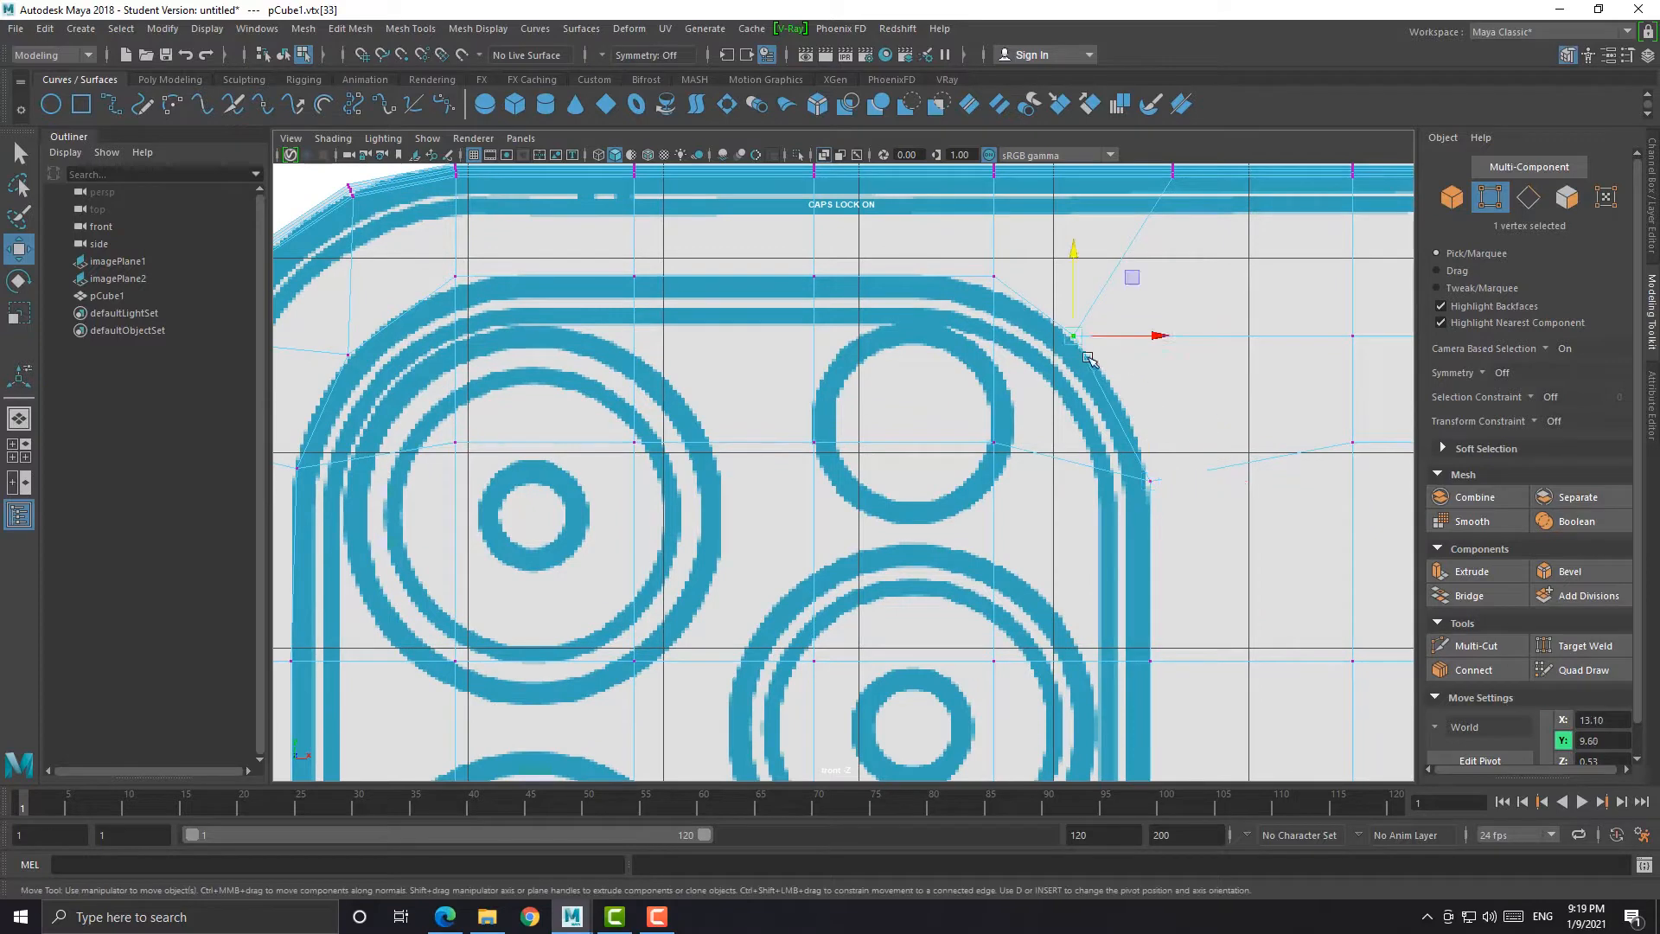
pyautogui.moveTo(1150, 342); pyautogui.dragTo(1168, 342)
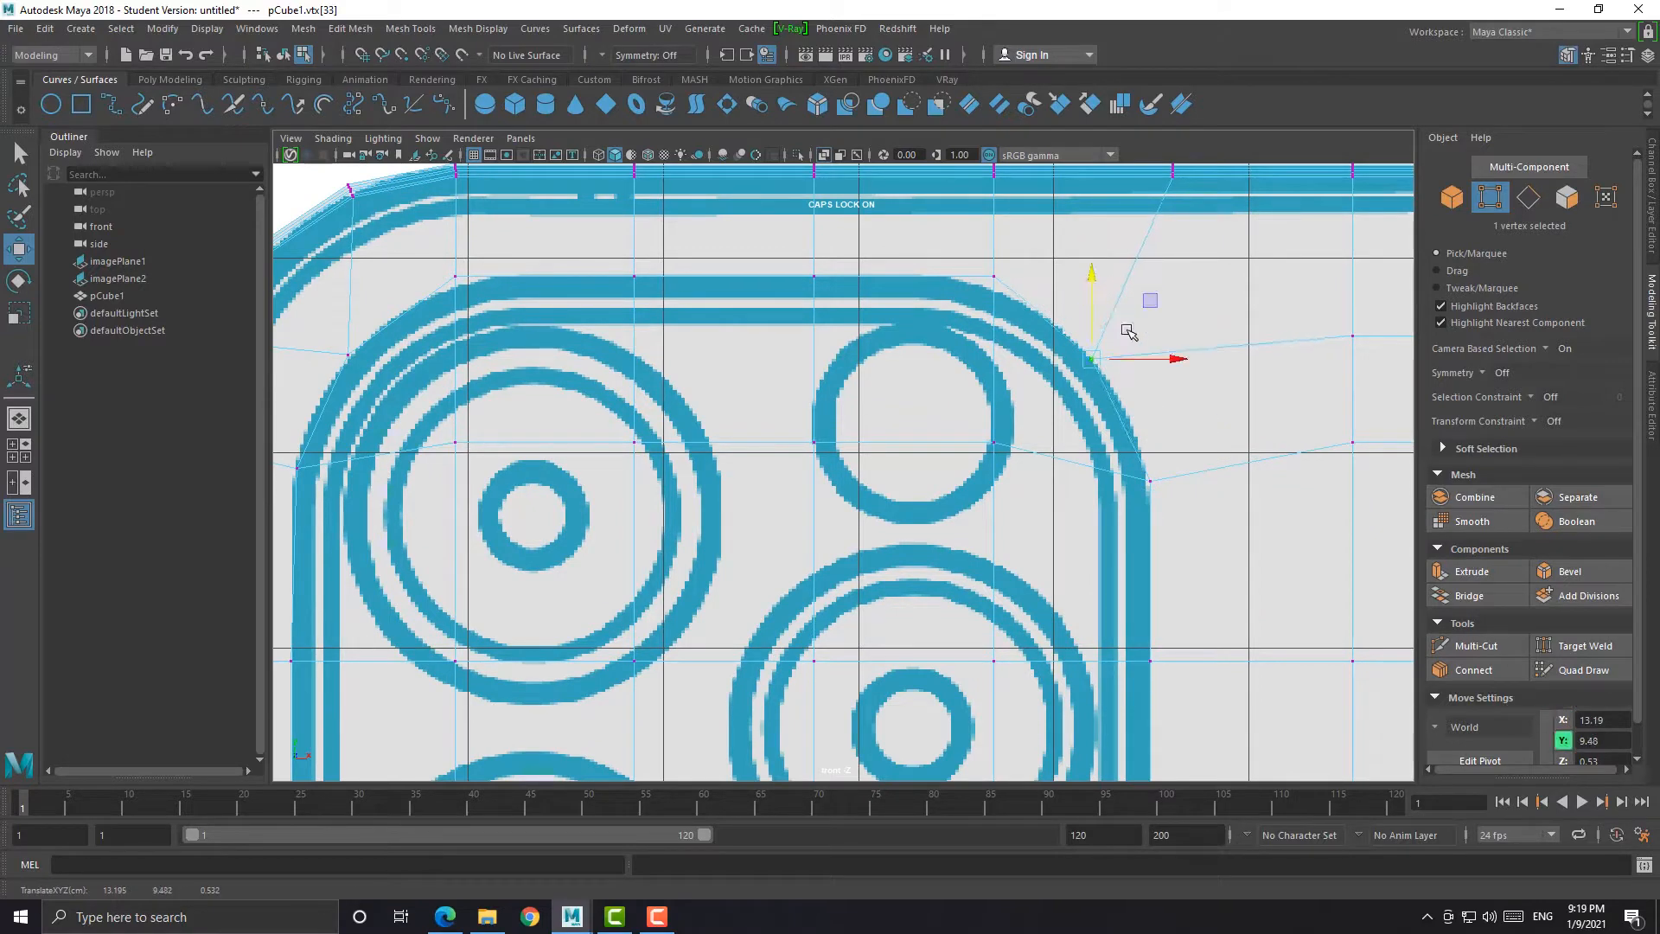
# Shift the two end vertices of the camera module's upper edge slightly inward along the outline
pyautogui.click(1016, 278)
pyautogui.moveTo(1066, 278); pyautogui.dragTo(1046, 276)
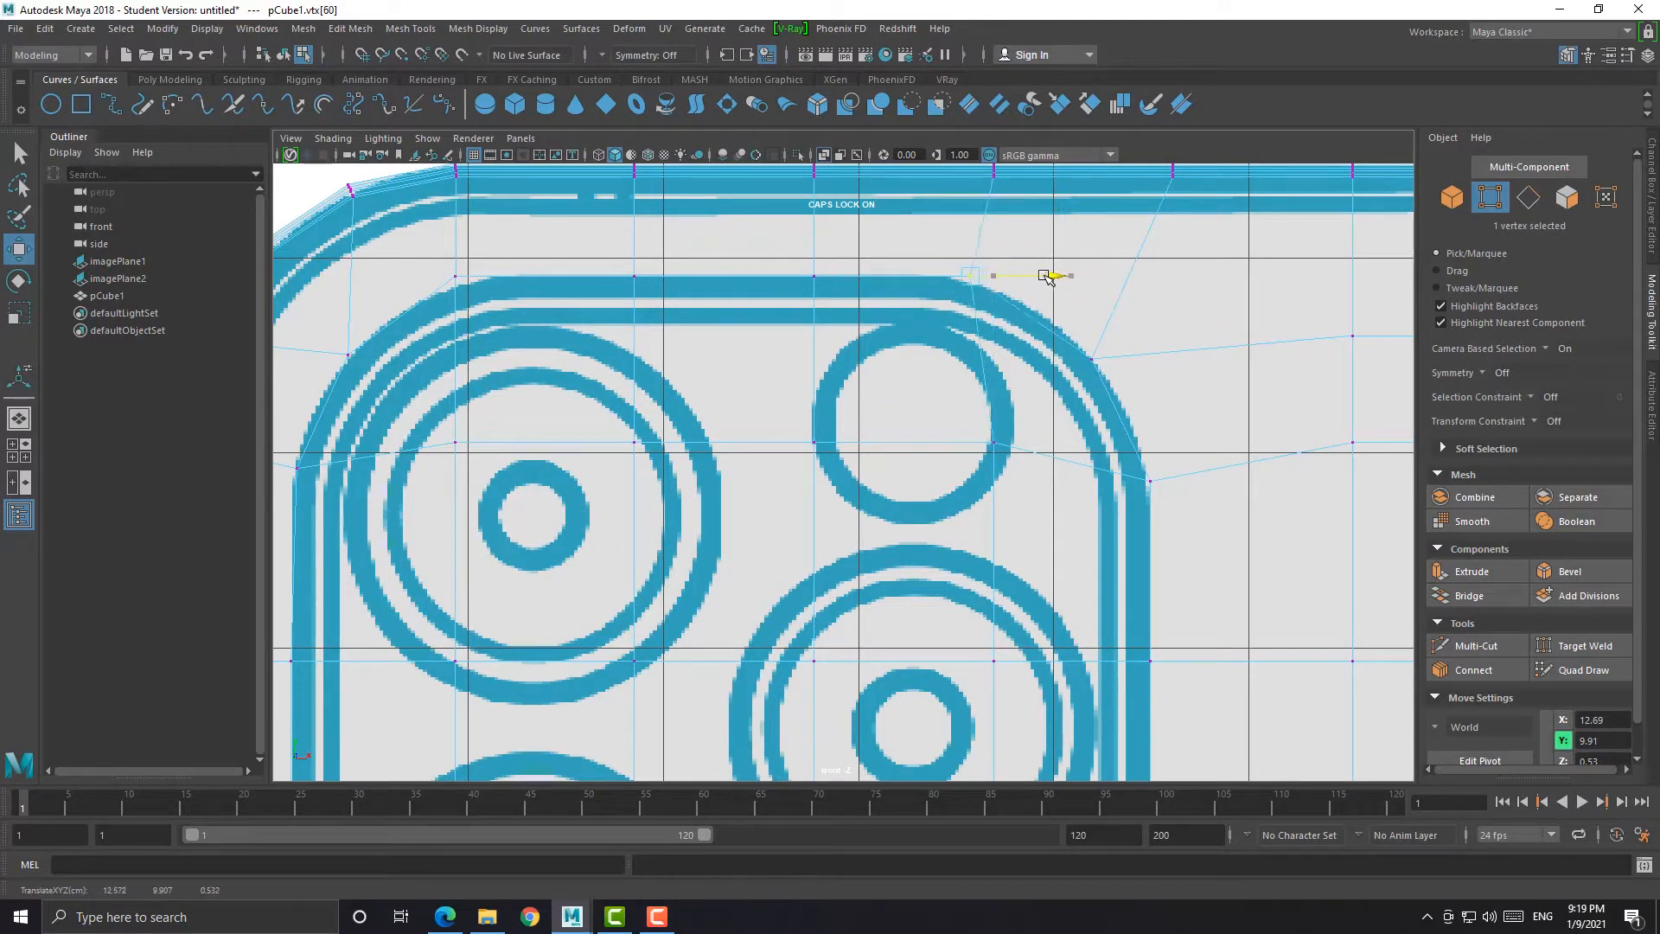
pyautogui.click(463, 266)
pyautogui.moveTo(539, 280); pyautogui.dragTo(574, 283)
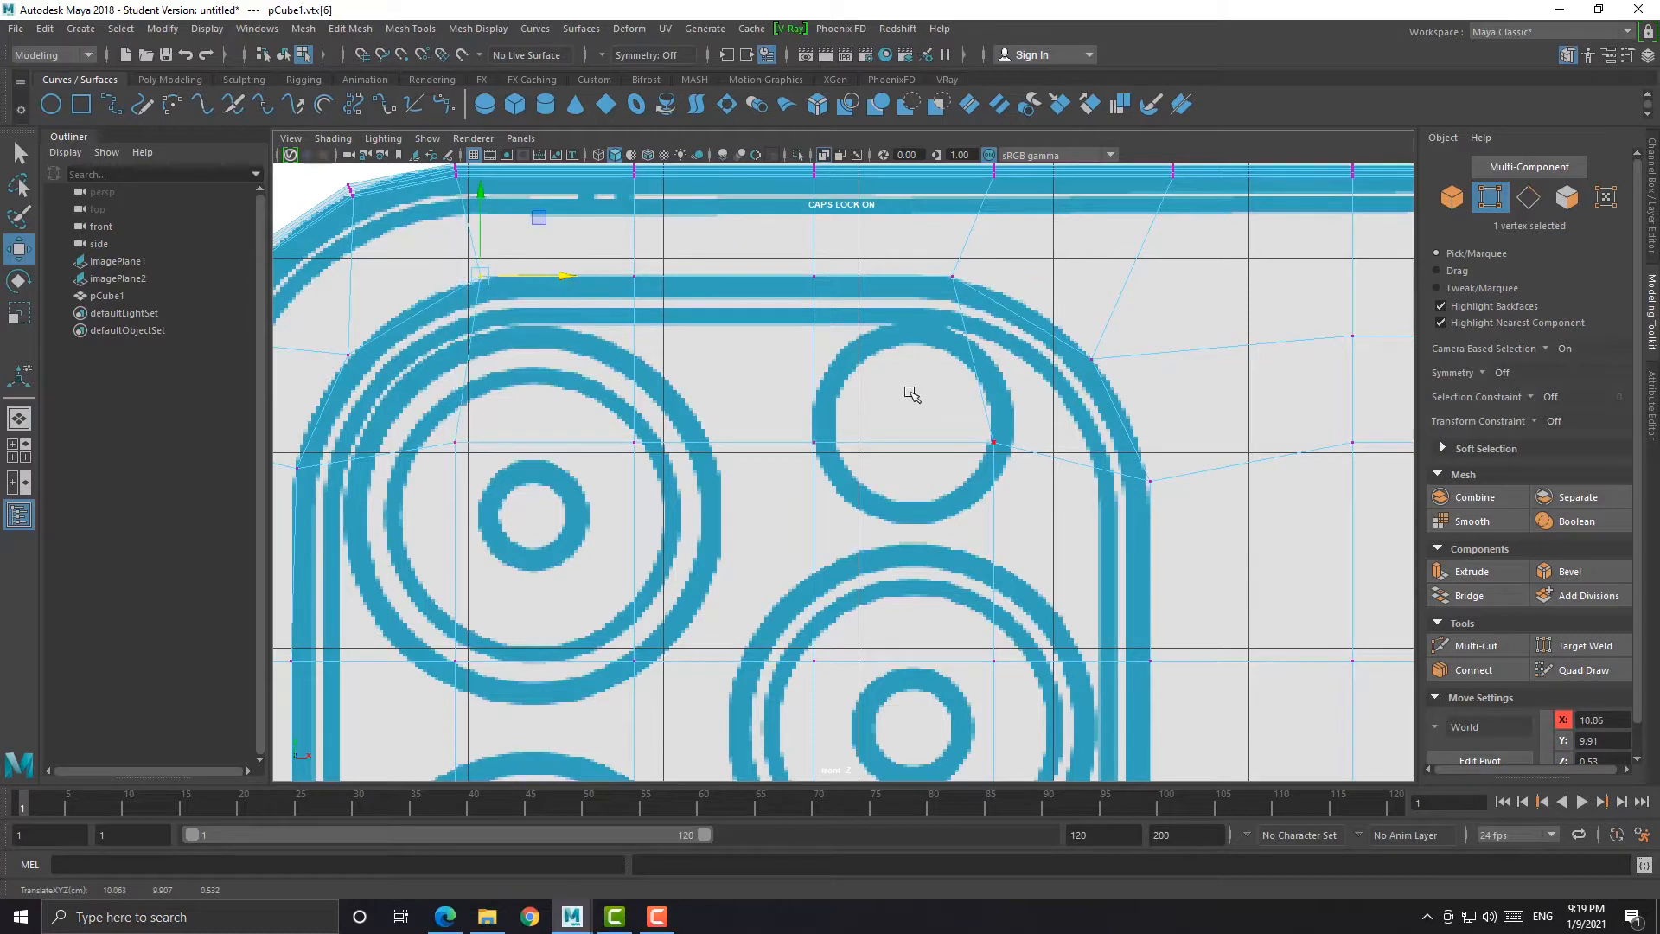
# Select the 20 faces inside the camera module outline, and lower the outer side vertex along the outline
pyautogui.scroll(-7, 912, 394)
pyautogui.keyDown('alt'); pyautogui.moveTo(913, 442); pyautogui.dragTo(897, 330, button='middle'); pyautogui.keyUp('alt')
pyautogui.moveTo(898, 330); pyautogui.dragTo(899, 377, button='right')
pyautogui.moveTo(894, 333)
pyautogui.mouseDown()
pyautogui.moveTo(901, 415)
pyautogui.moveTo(712, 572)
pyautogui.moveTo(683, 354)
pyautogui.moveTo(852, 480)
pyautogui.moveTo(761, 458)
pyautogui.moveTo(704, 504)
pyautogui.mouseUp()
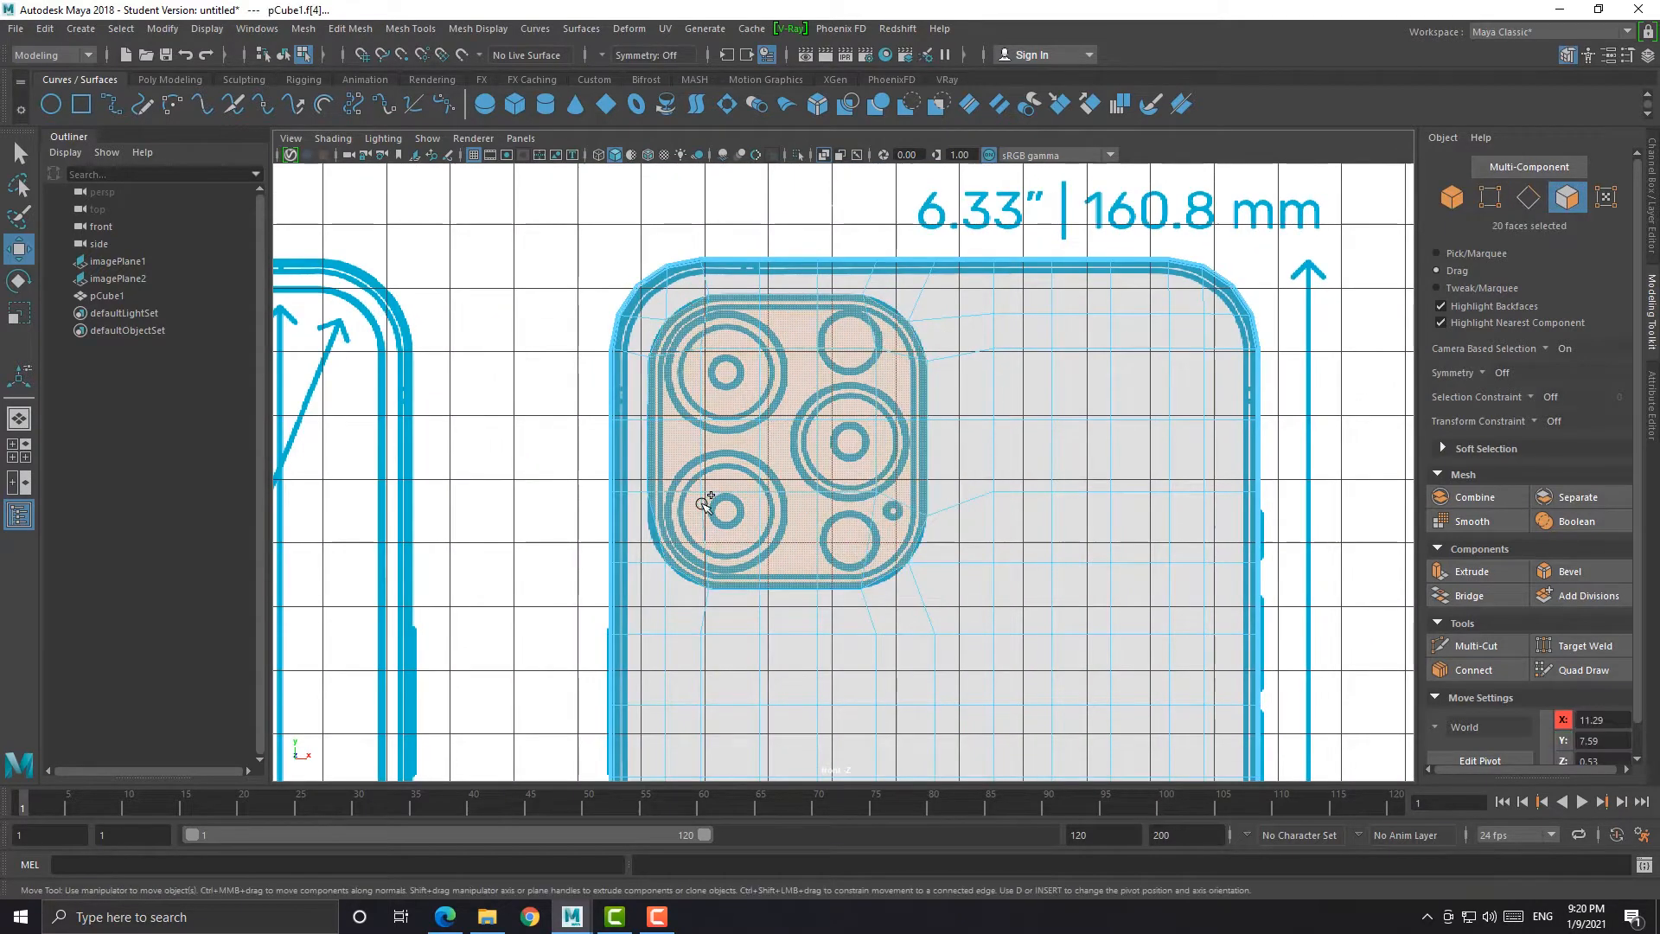
pyautogui.keyDown('alt'); pyautogui.moveTo(713, 501); pyautogui.dragTo(875, 437, button='middle'); pyautogui.keyUp('alt')
pyautogui.scroll(5, 875, 438)
pyautogui.moveTo(790, 420); pyautogui.dragTo(737, 421, button='right')
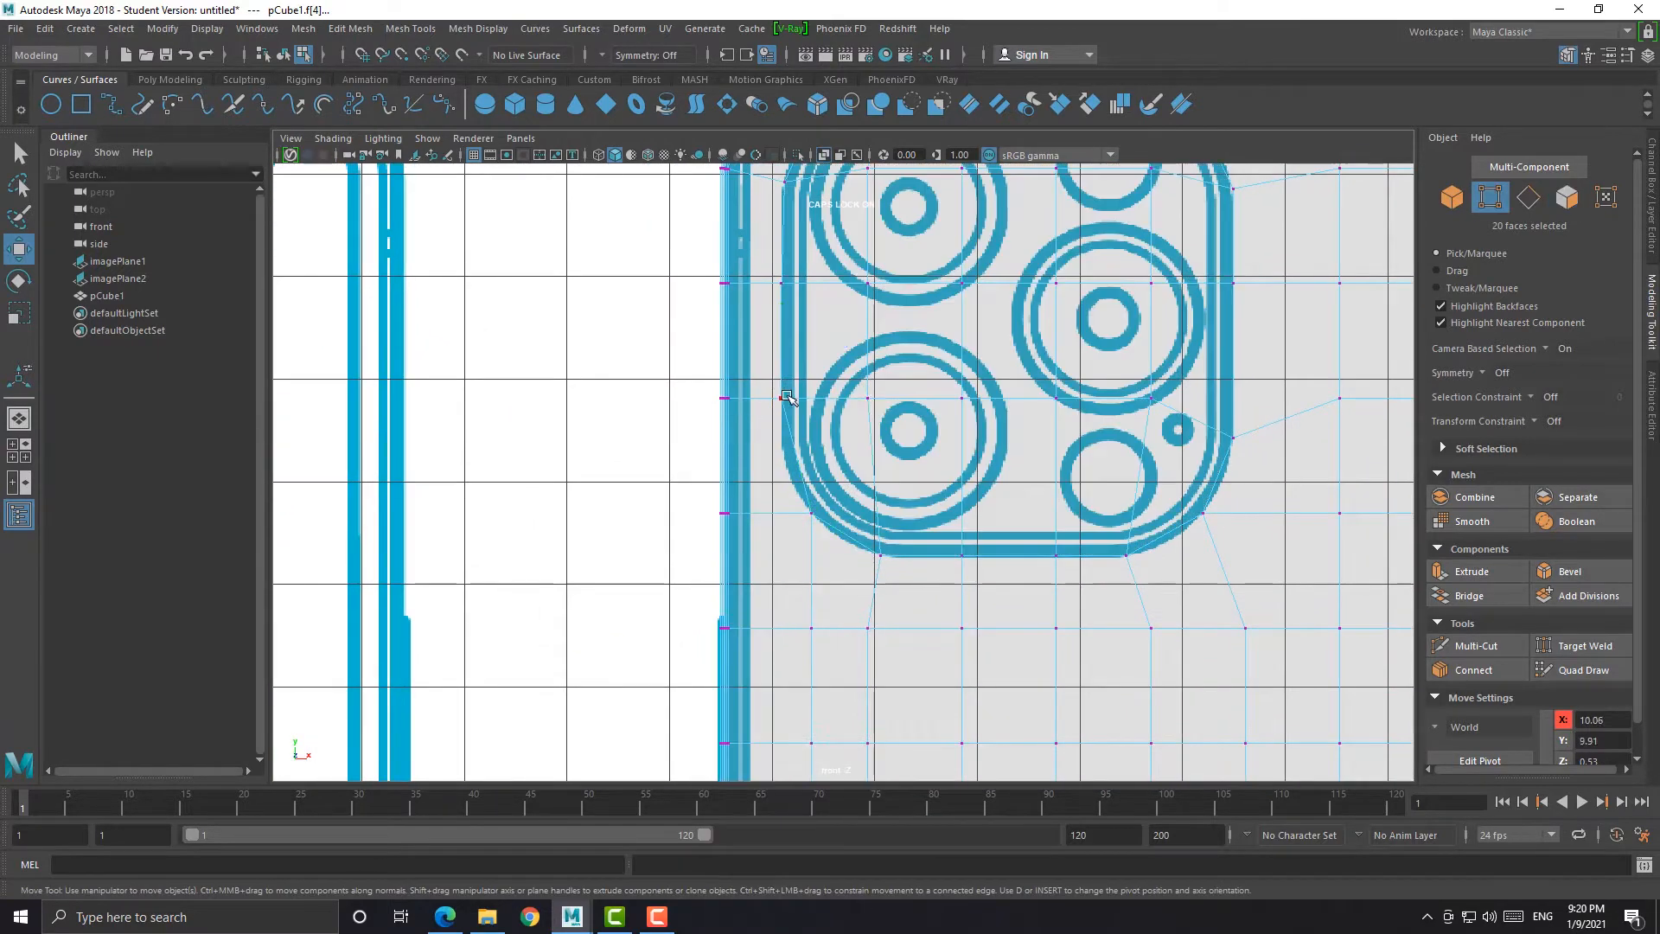
pyautogui.moveTo(782, 313); pyautogui.dragTo(781, 350, button='middle')
pyautogui.moveTo(875, 377); pyautogui.dragTo(878, 433, button='right')
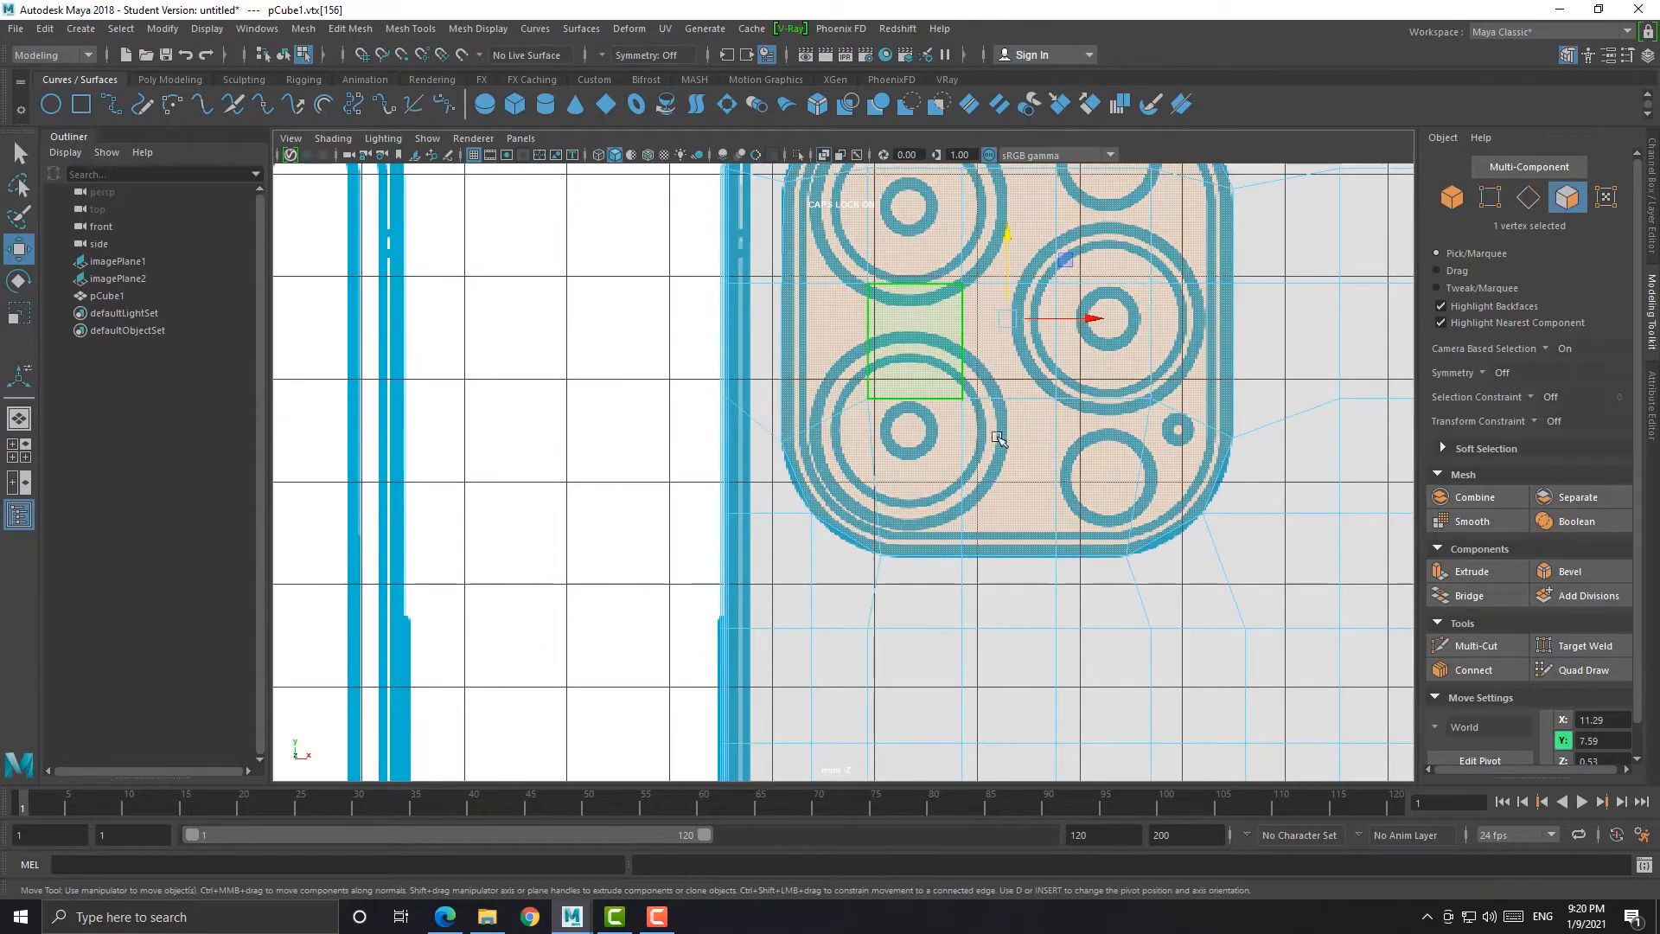
# Start an extrusion of the 20 selected camera module faces in the perspective view
pyautogui.keyDown('alt'); pyautogui.moveTo(1000, 358); pyautogui.dragTo(951, 433, button='middle'); pyautogui.keyUp('alt')
pyautogui.scroll(1, 951, 433)
pyautogui.press('space')
pyautogui.press('space')
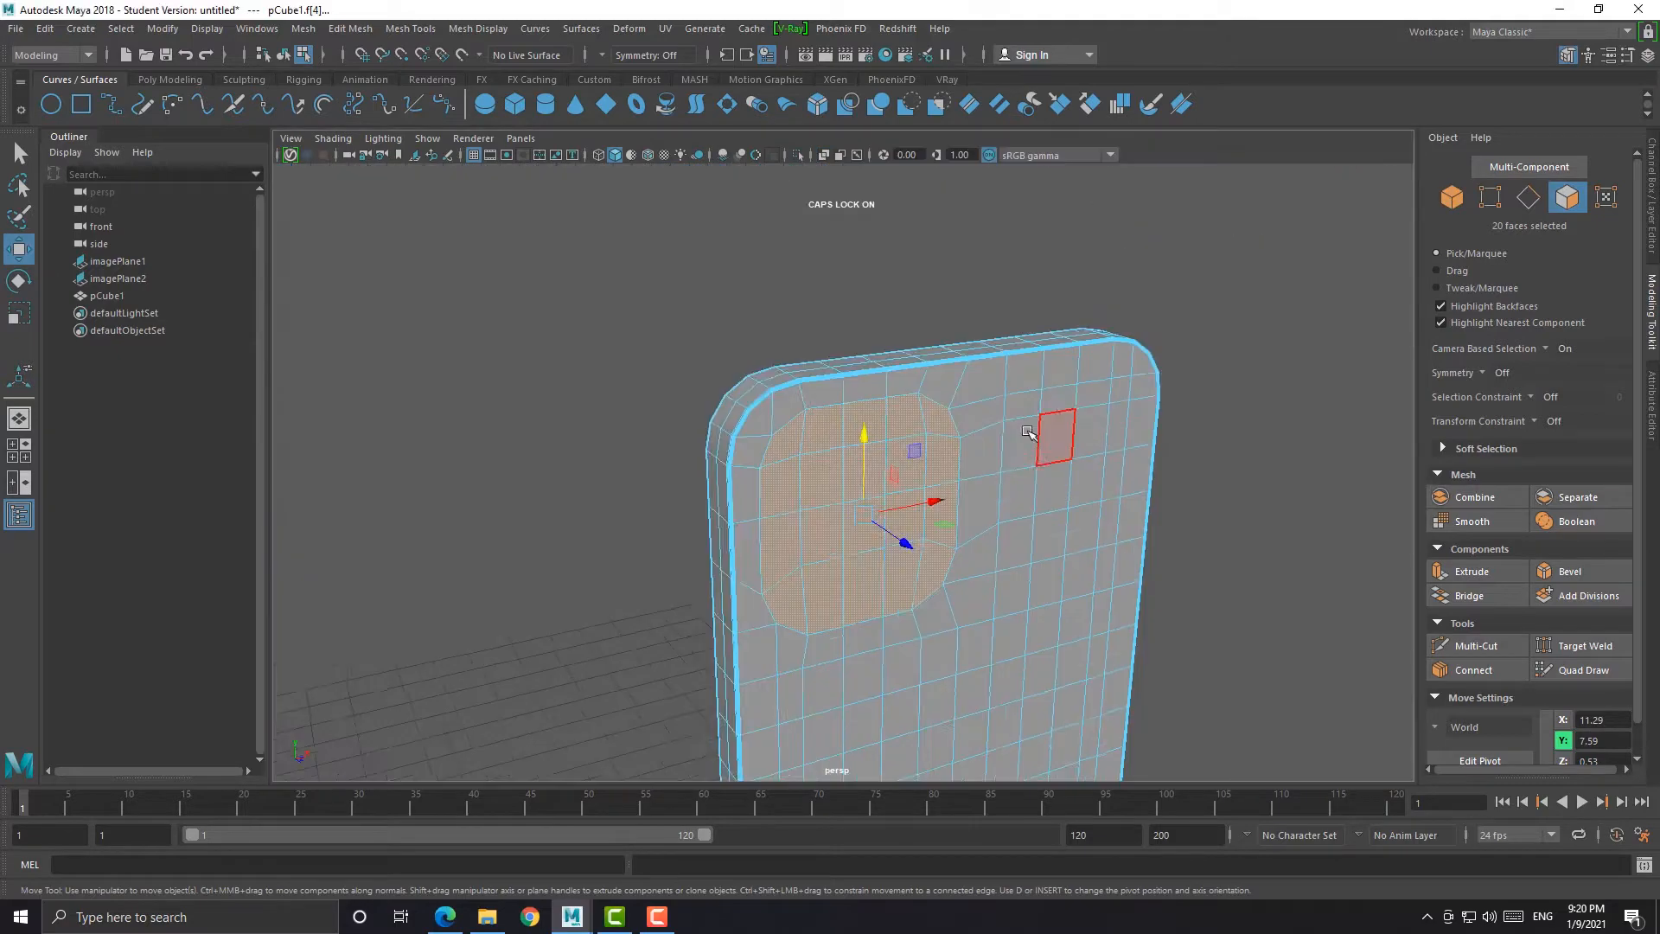
pyautogui.keyDown('alt'); pyautogui.moveTo(1026, 430); pyautogui.dragTo(975, 421); pyautogui.keyUp('alt')
pyautogui.keyDown('shift'); pyautogui.moveTo(974, 421); pyautogui.dragTo(979, 508, button='right'); pyautogui.keyUp('shift')
pyautogui.keyDown('alt'); pyautogui.moveTo(832, 432); pyautogui.dragTo(892, 408); pyautogui.keyUp('alt')
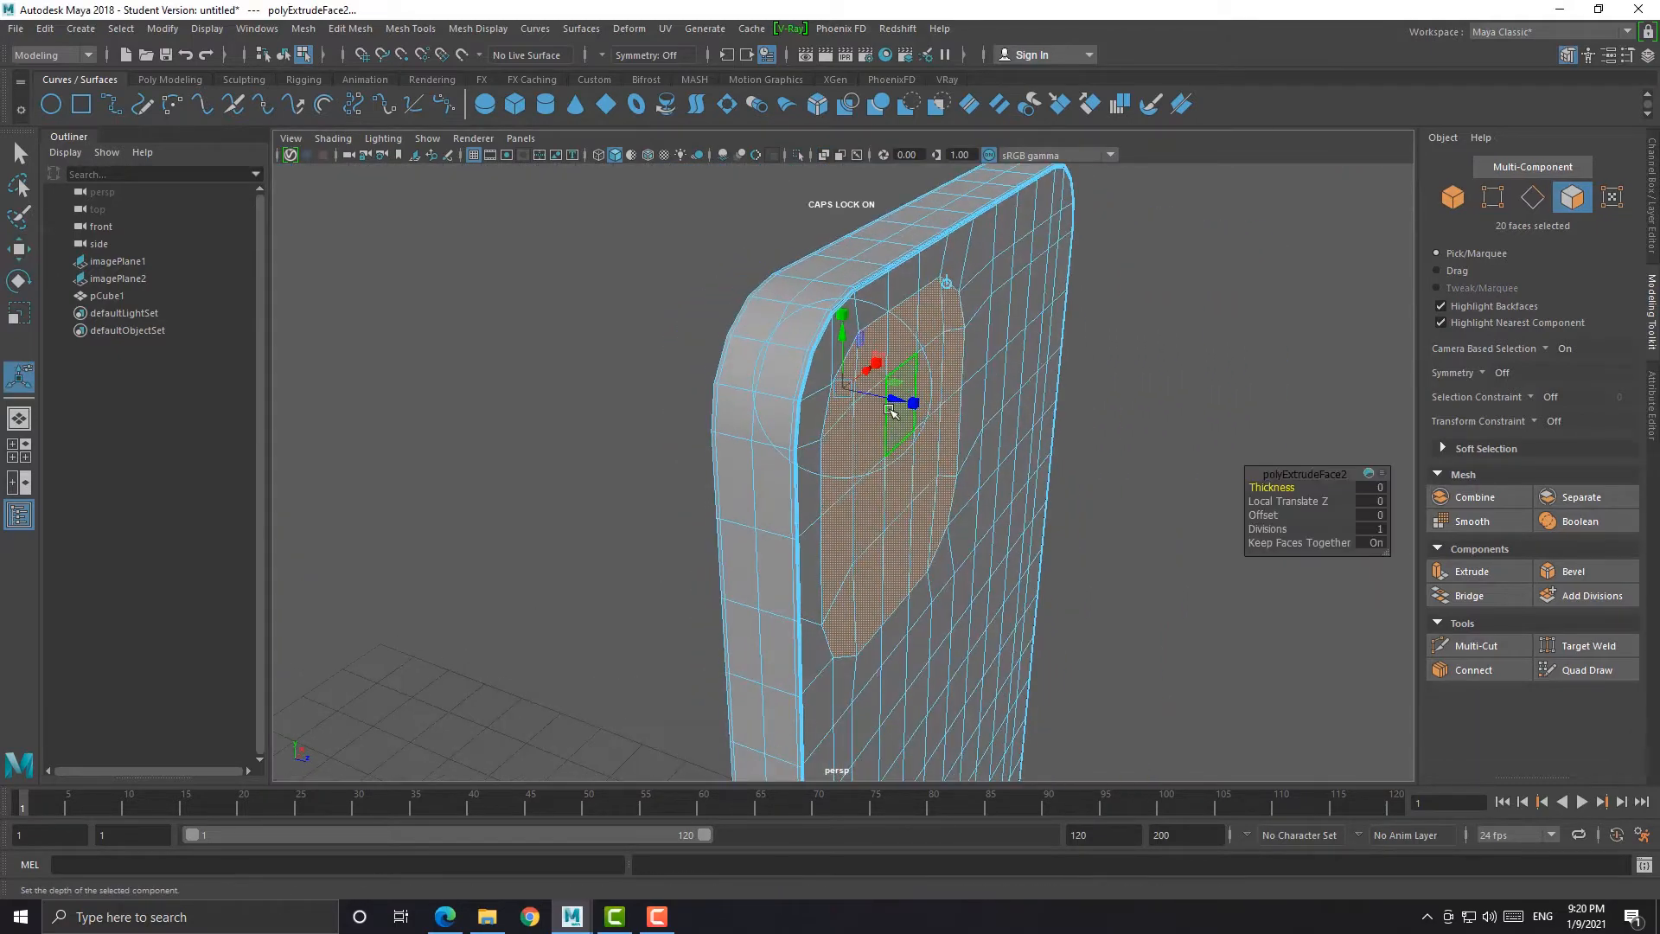
# Check the iPhone 12 Pro Max reference photo in the browser and return to Maya
pyautogui.click(446, 916)
pyautogui.click(24, 44)
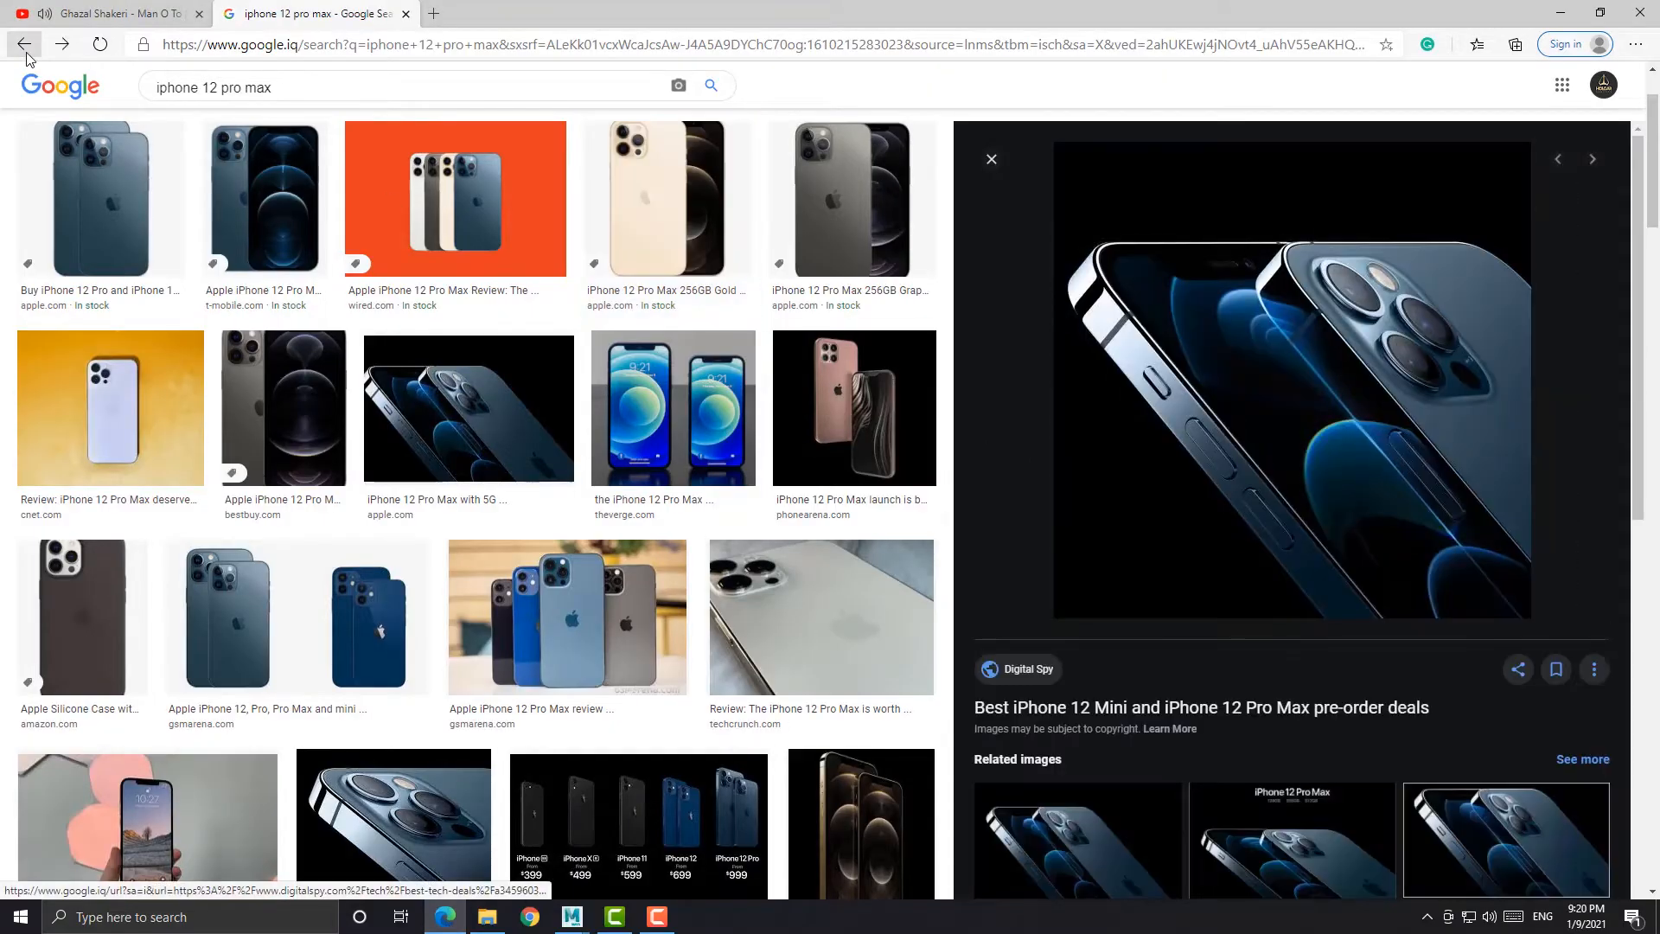
pyautogui.click(1562, 16)
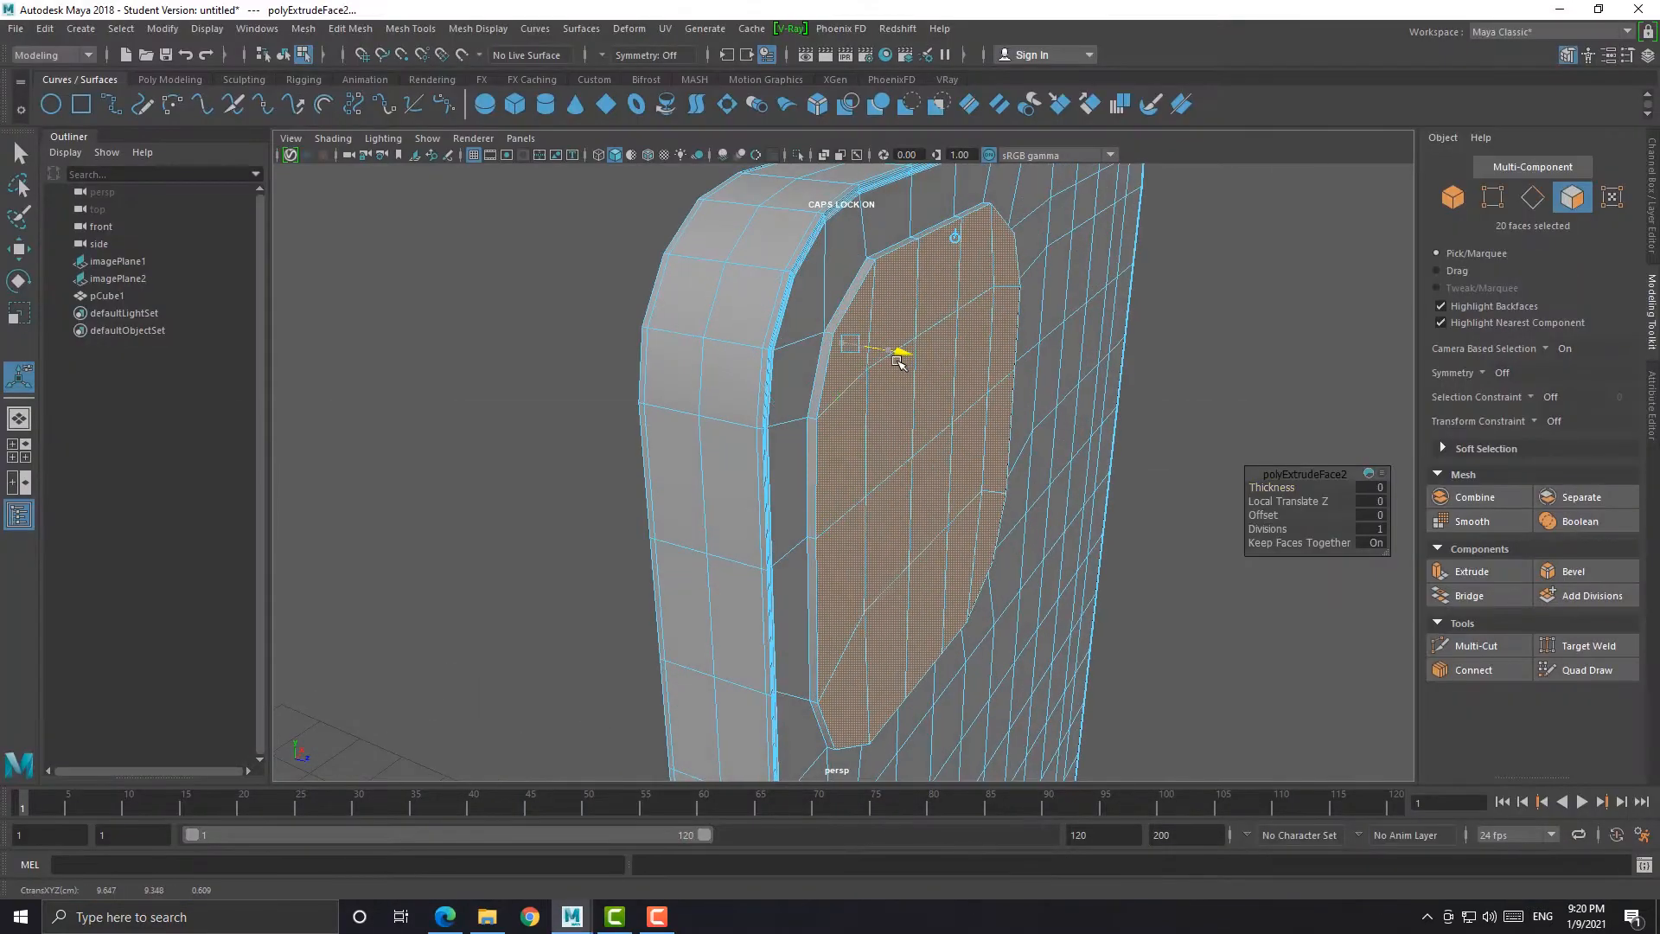
# Try pushing the extruded camera module faces outward by about 0.077
pyautogui.moveTo(896, 359); pyautogui.dragTo(904, 361)
pyautogui.moveTo(905, 360)
pyautogui.keyDown('alt'); pyautogui.mouseDown()
pyautogui.moveTo(960, 349)
pyautogui.moveTo(902, 357)
pyautogui.mouseUp(); pyautogui.keyUp('alt')
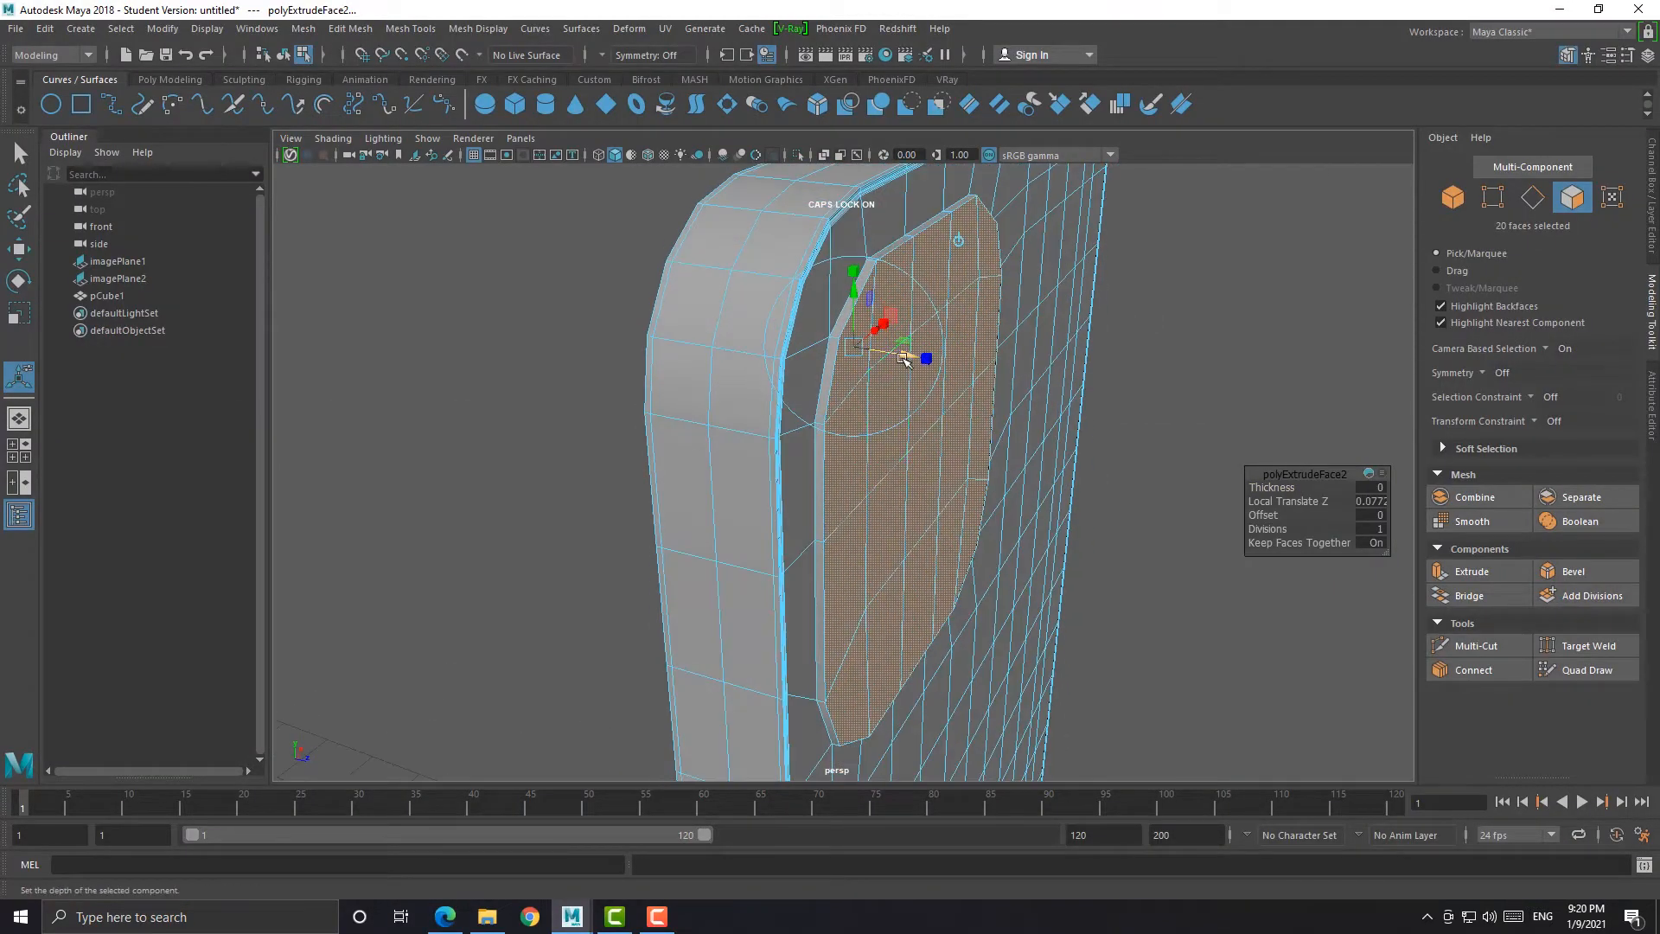
pyautogui.hotkey('ctrl', 'z')
# Inset the extruded camera module faces with a slight offset
pyautogui.moveTo(1266, 516); pyautogui.dragTo(1270, 516)
pyautogui.keyDown('alt'); pyautogui.moveTo(1066, 442); pyautogui.dragTo(964, 426); pyautogui.keyUp('alt')
pyautogui.keyDown('alt'); pyautogui.moveTo(743, 290); pyautogui.dragTo(852, 497, button='middle'); pyautogui.keyUp('alt')
pyautogui.scroll(3, 837, 500)
pyautogui.keyDown('alt'); pyautogui.moveTo(837, 499); pyautogui.dragTo(830, 499); pyautogui.keyUp('alt')
# Extrude the inset camera module faces outward with a Local Translate Z of about 0.047
pyautogui.hotkey('ctrl', 'e')
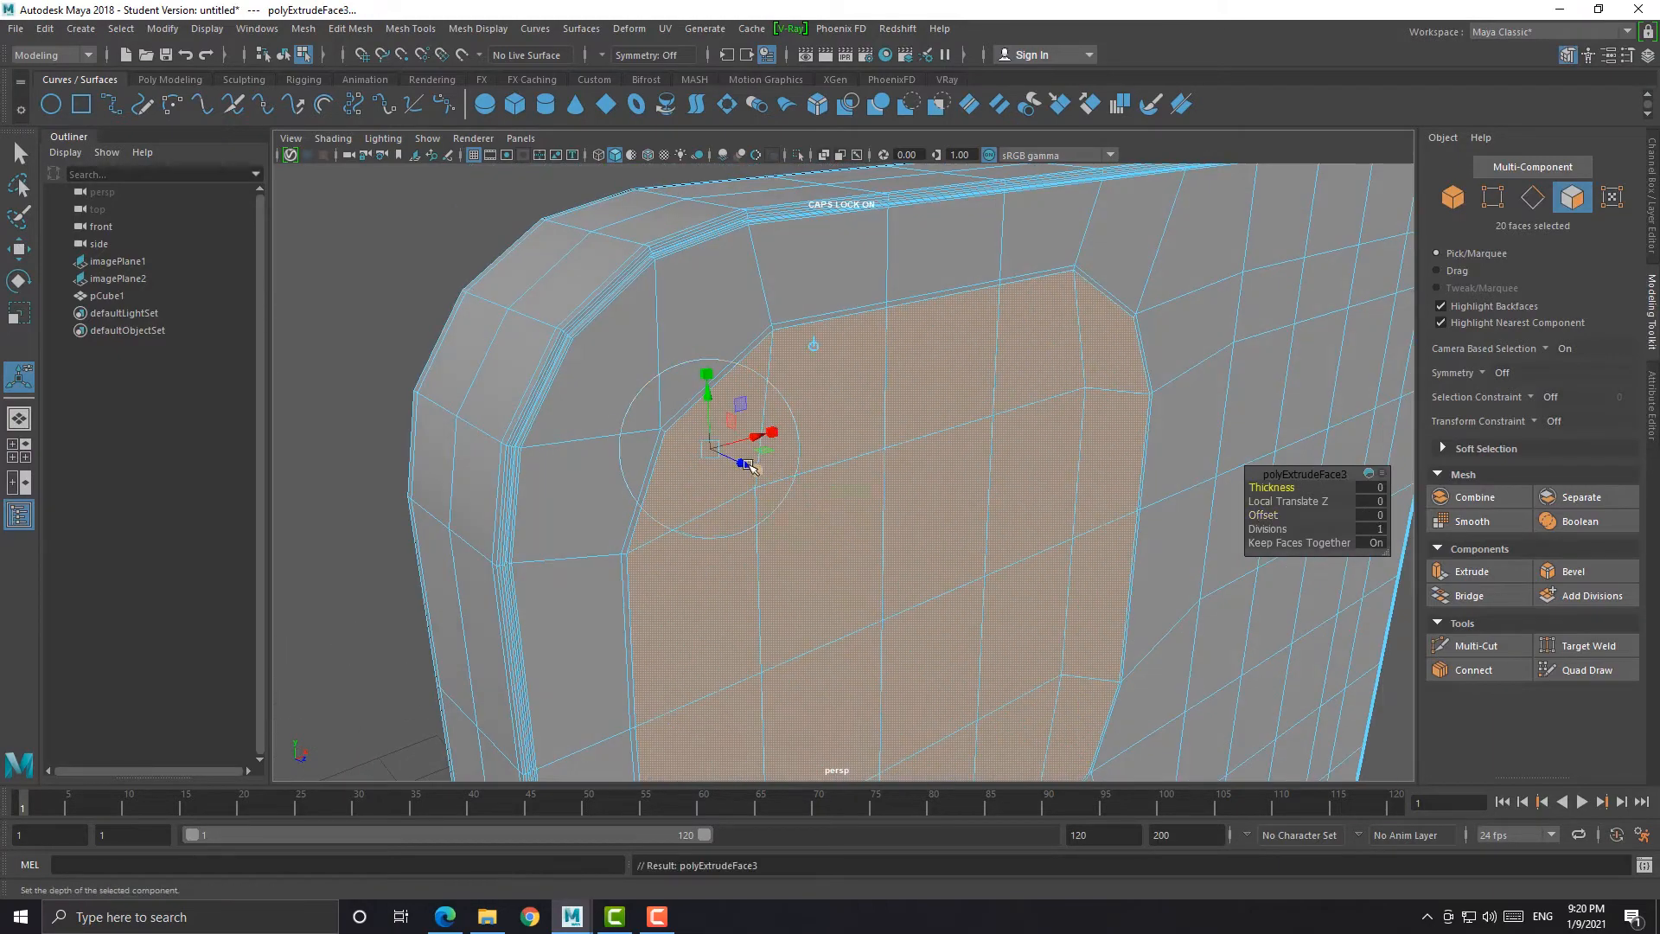
pyautogui.moveTo(740, 464); pyautogui.dragTo(785, 453)
pyautogui.keyDown('alt'); pyautogui.moveTo(770, 463); pyautogui.dragTo(803, 471); pyautogui.keyUp('alt')
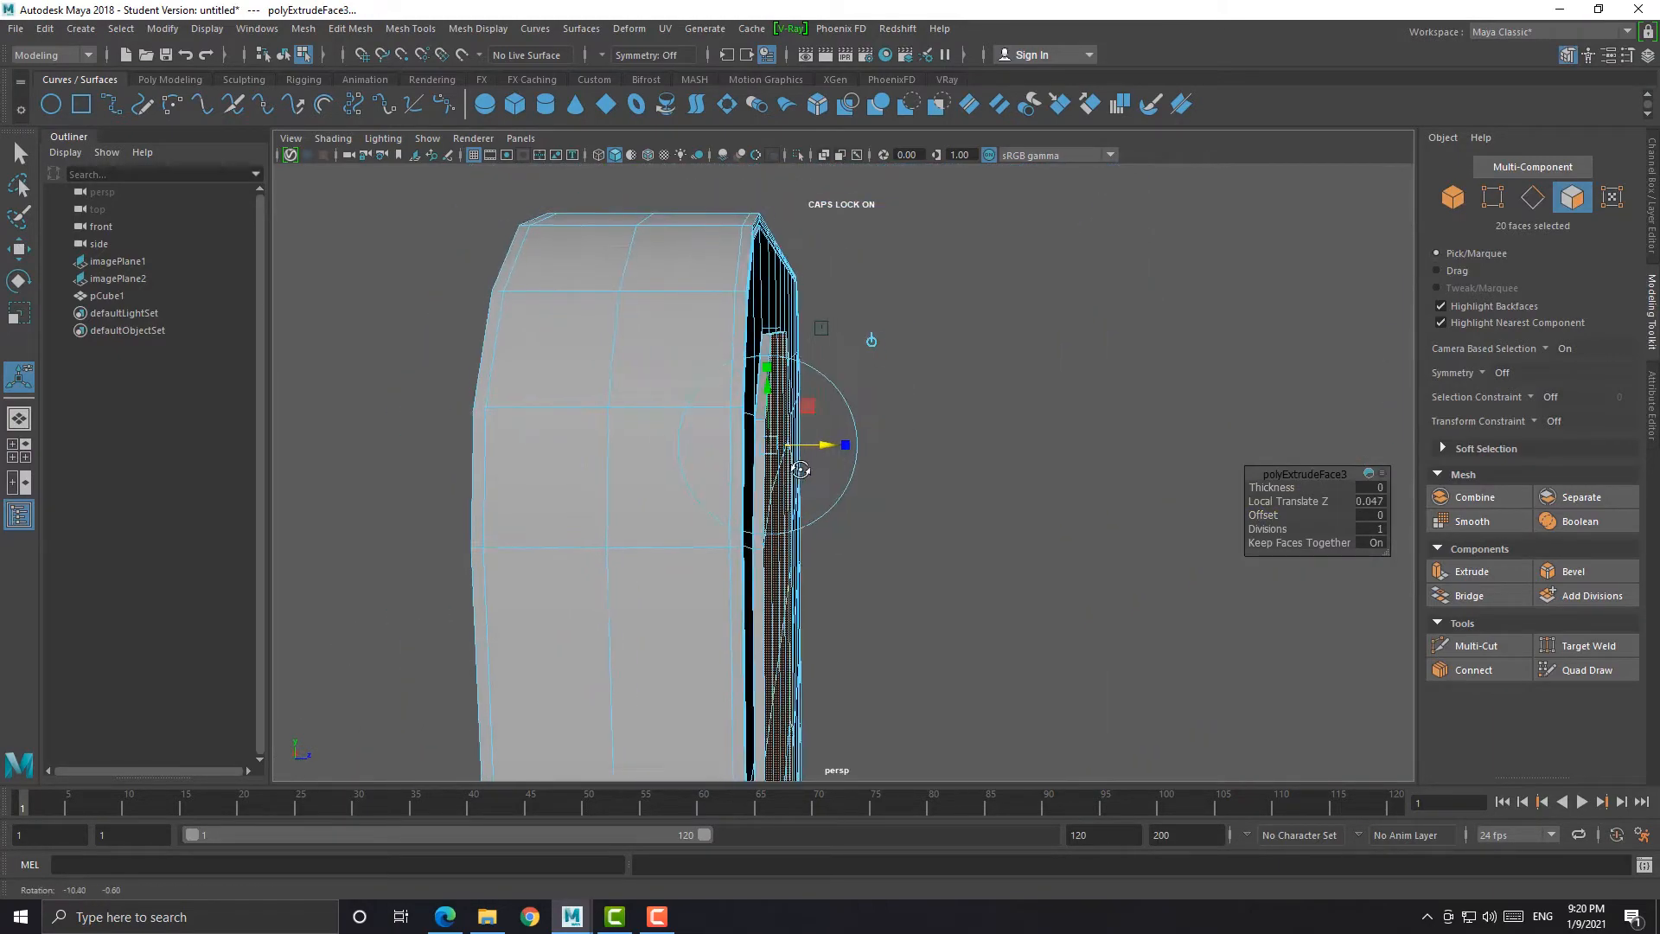
# Increase the camera module extrusion's Local Translate Z to about 0.126 against the side-view reference drawing
pyautogui.press('space')
pyautogui.press('space')
pyautogui.keyDown('alt'); pyautogui.moveTo(1094, 671); pyautogui.dragTo(1211, 692, button='middle'); pyautogui.keyUp('alt')
pyautogui.keyDown('alt'); pyautogui.moveTo(1210, 691); pyautogui.dragTo(986, 477, button='right'); pyautogui.keyUp('alt')
pyautogui.keyDown('alt'); pyautogui.moveTo(984, 475); pyautogui.dragTo(976, 475, button='middle'); pyautogui.keyUp('alt')
pyautogui.scroll(3, 976, 475)
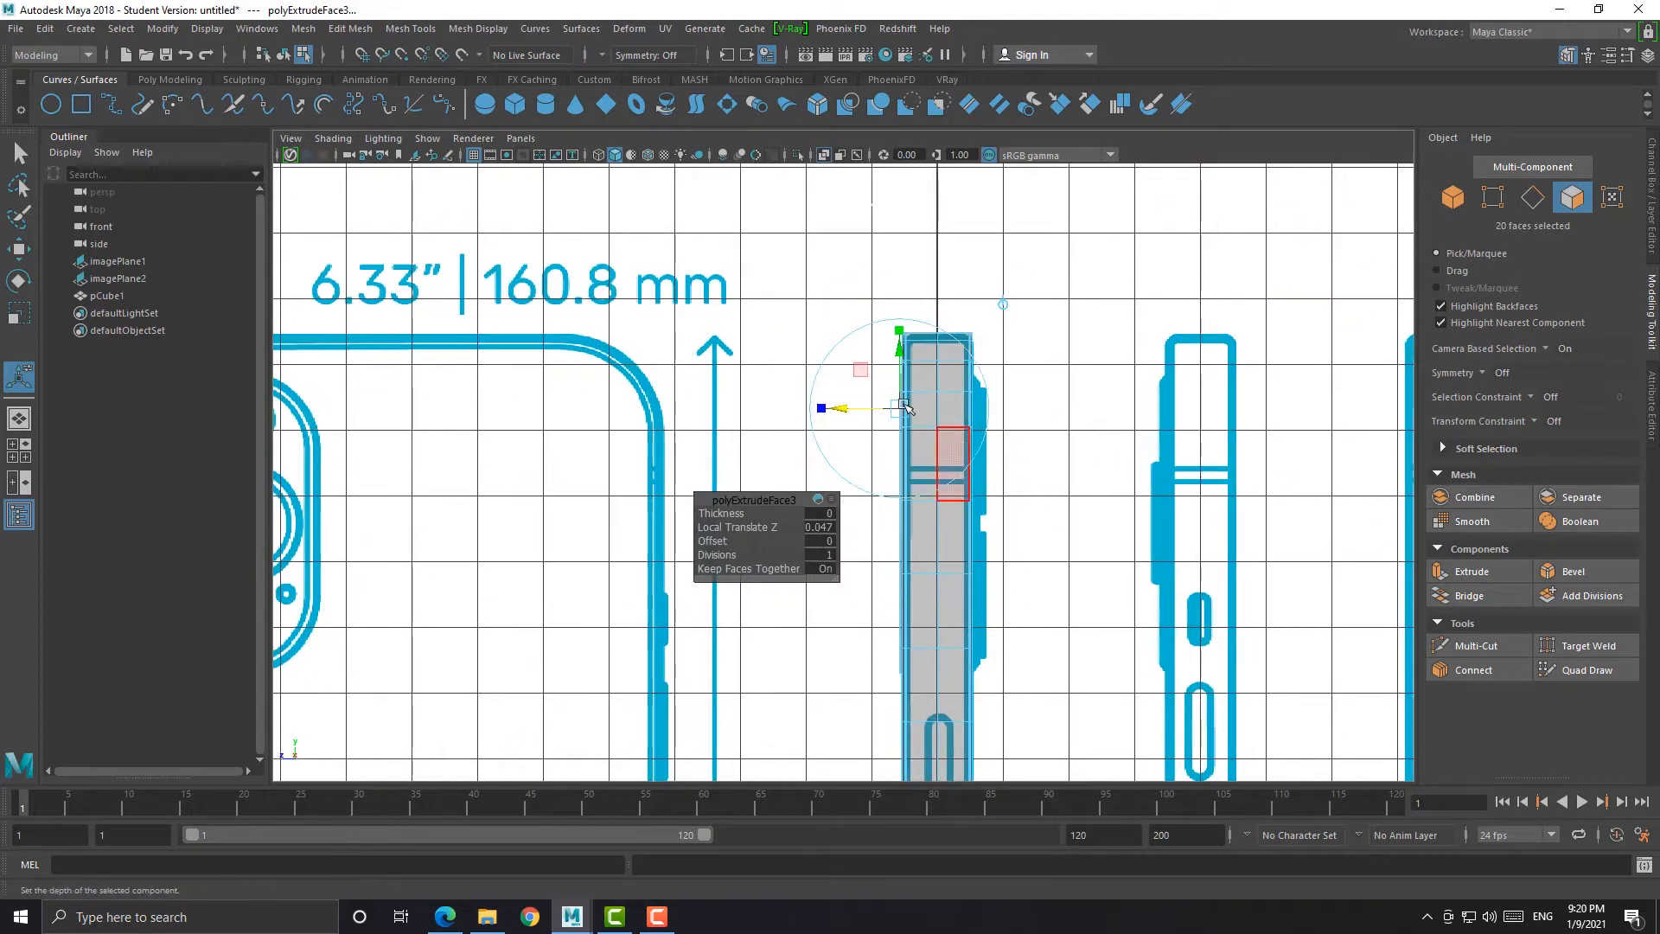
pyautogui.moveTo(844, 410); pyautogui.dragTo(837, 408)
pyautogui.press('space')
pyautogui.press('space')
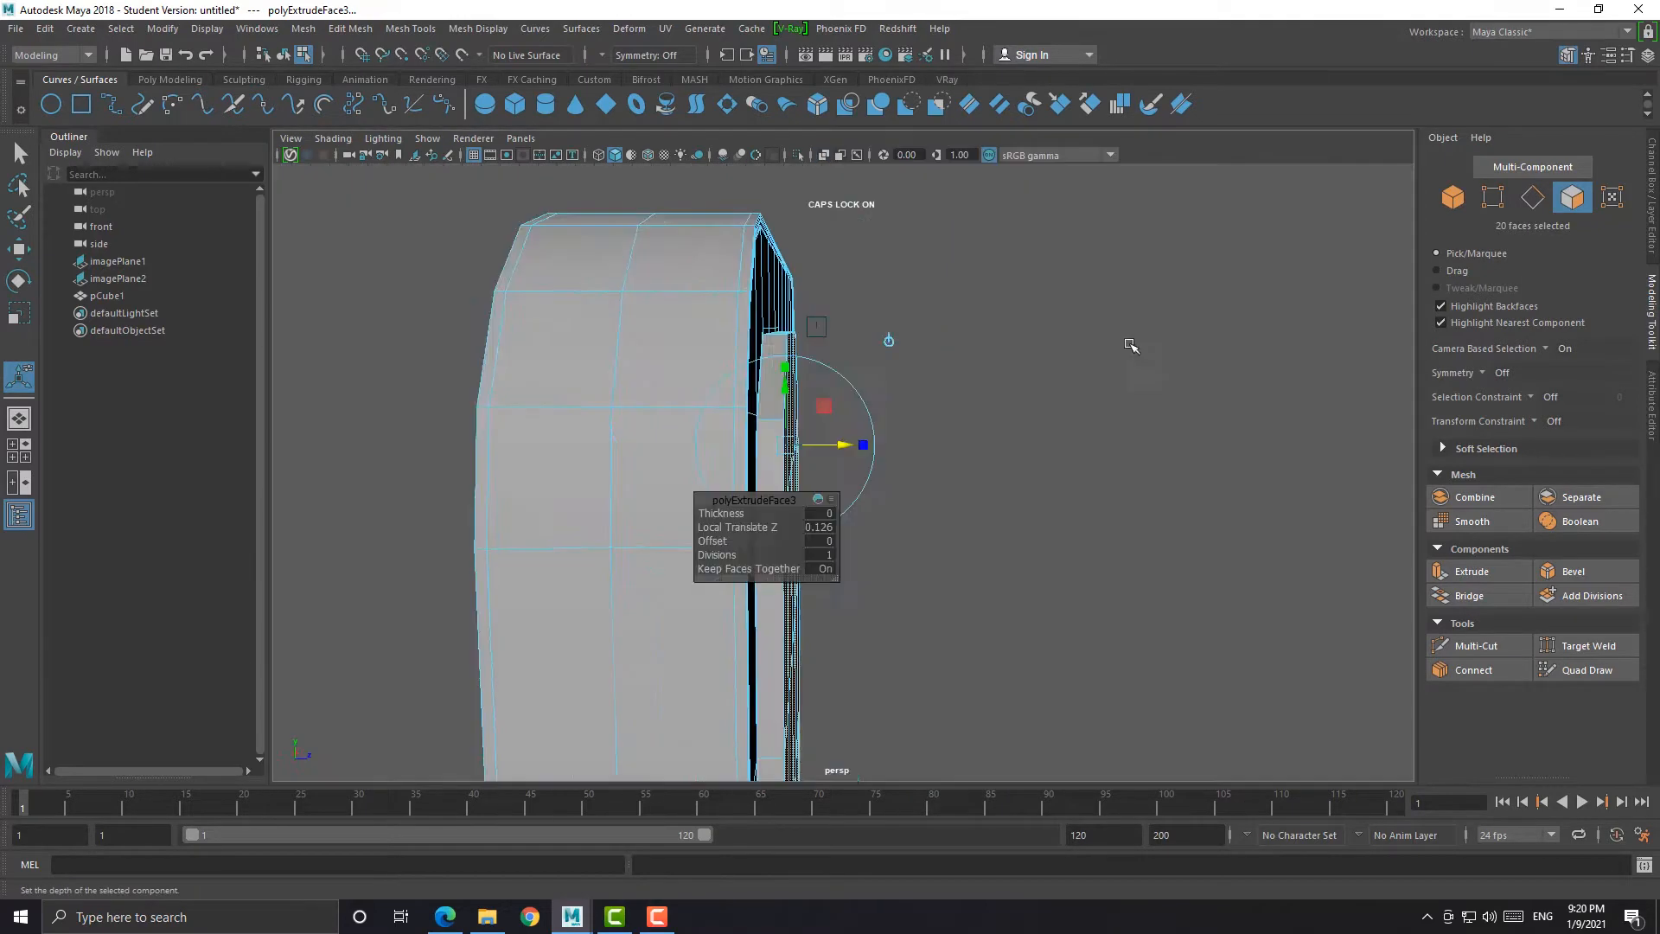
# Select the edge loops around the raised camera module's rim and base
pyautogui.keyDown('alt'); pyautogui.moveTo(1130, 344); pyautogui.dragTo(971, 400); pyautogui.keyUp('alt')
pyautogui.keyDown('alt'); pyautogui.moveTo(972, 400); pyautogui.dragTo(918, 435, button='right'); pyautogui.keyUp('alt')
pyautogui.keyDown('alt'); pyautogui.moveTo(919, 435); pyautogui.dragTo(944, 445, button='middle'); pyautogui.keyUp('alt')
pyautogui.scroll(3, 944, 445)
pyautogui.moveTo(882, 419); pyautogui.dragTo(1030, 353, button='right')
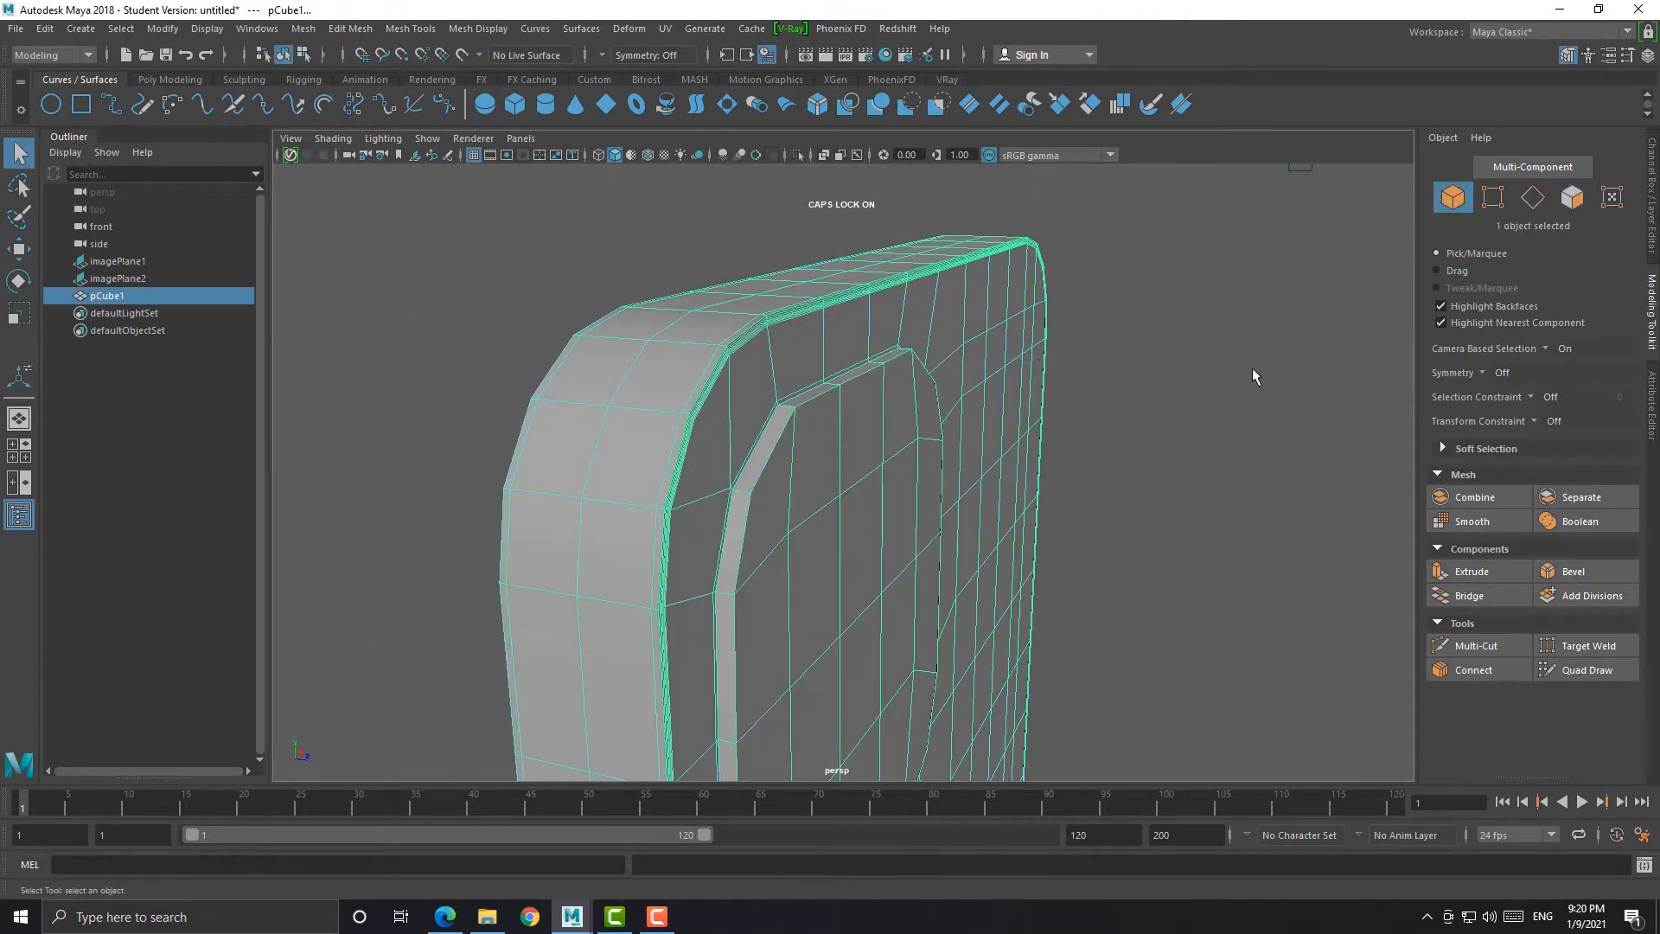
pyautogui.press('w')
pyautogui.moveTo(801, 437); pyautogui.dragTo(802, 379, button='right')
pyautogui.doubleClick(785, 438)
pyautogui.keyDown('shift'); pyautogui.doubleClick(747, 529); pyautogui.keyUp('shift')
pyautogui.keyDown('alt'); pyautogui.moveTo(749, 530); pyautogui.dragTo(823, 367, button='middle'); pyautogui.keyUp('alt')
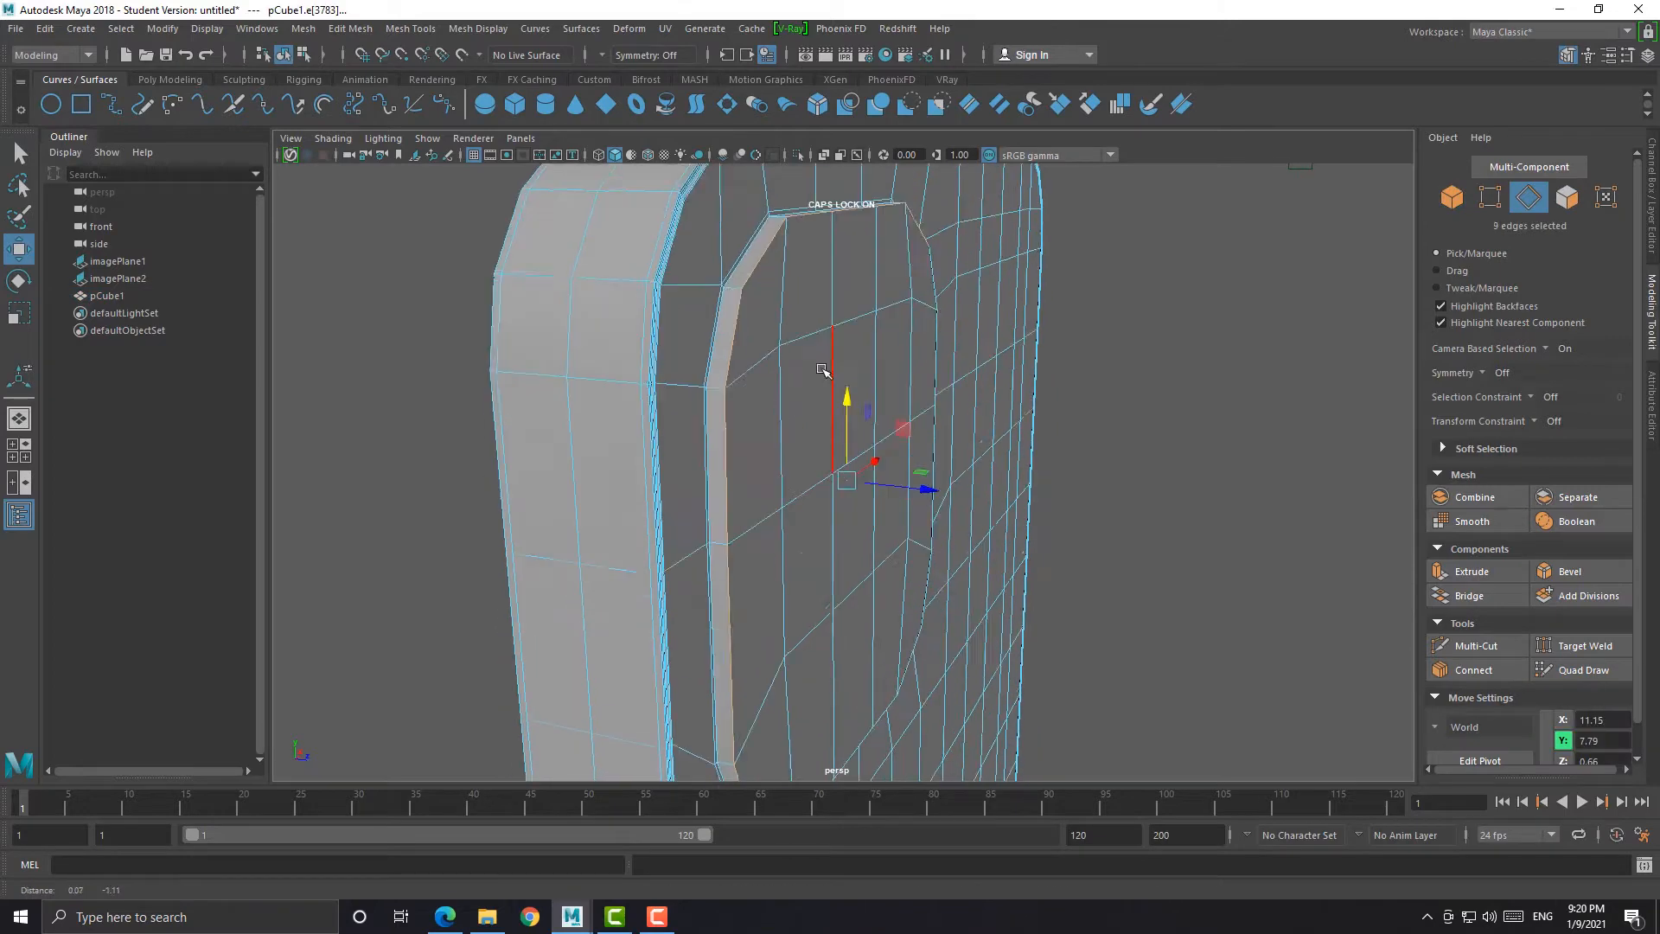
pyautogui.moveTo(822, 366)
pyautogui.keyDown('alt'); pyautogui.mouseDown()
pyautogui.moveTo(804, 422)
pyautogui.moveTo(819, 399)
pyautogui.mouseUp(); pyautogui.keyUp('alt')
pyautogui.keyDown('shift'); pyautogui.doubleClick(763, 588); pyautogui.keyUp('shift')
pyautogui.keyDown('alt'); pyautogui.moveTo(764, 587); pyautogui.dragTo(900, 523); pyautogui.keyUp('alt')
# Bevel the selected camera module edge loops with Chamfer off and adjust the bevel's Fraction
pyautogui.hotkey('ctrl', 'b')
pyautogui.click(1337, 556)
pyautogui.click(1266, 488)
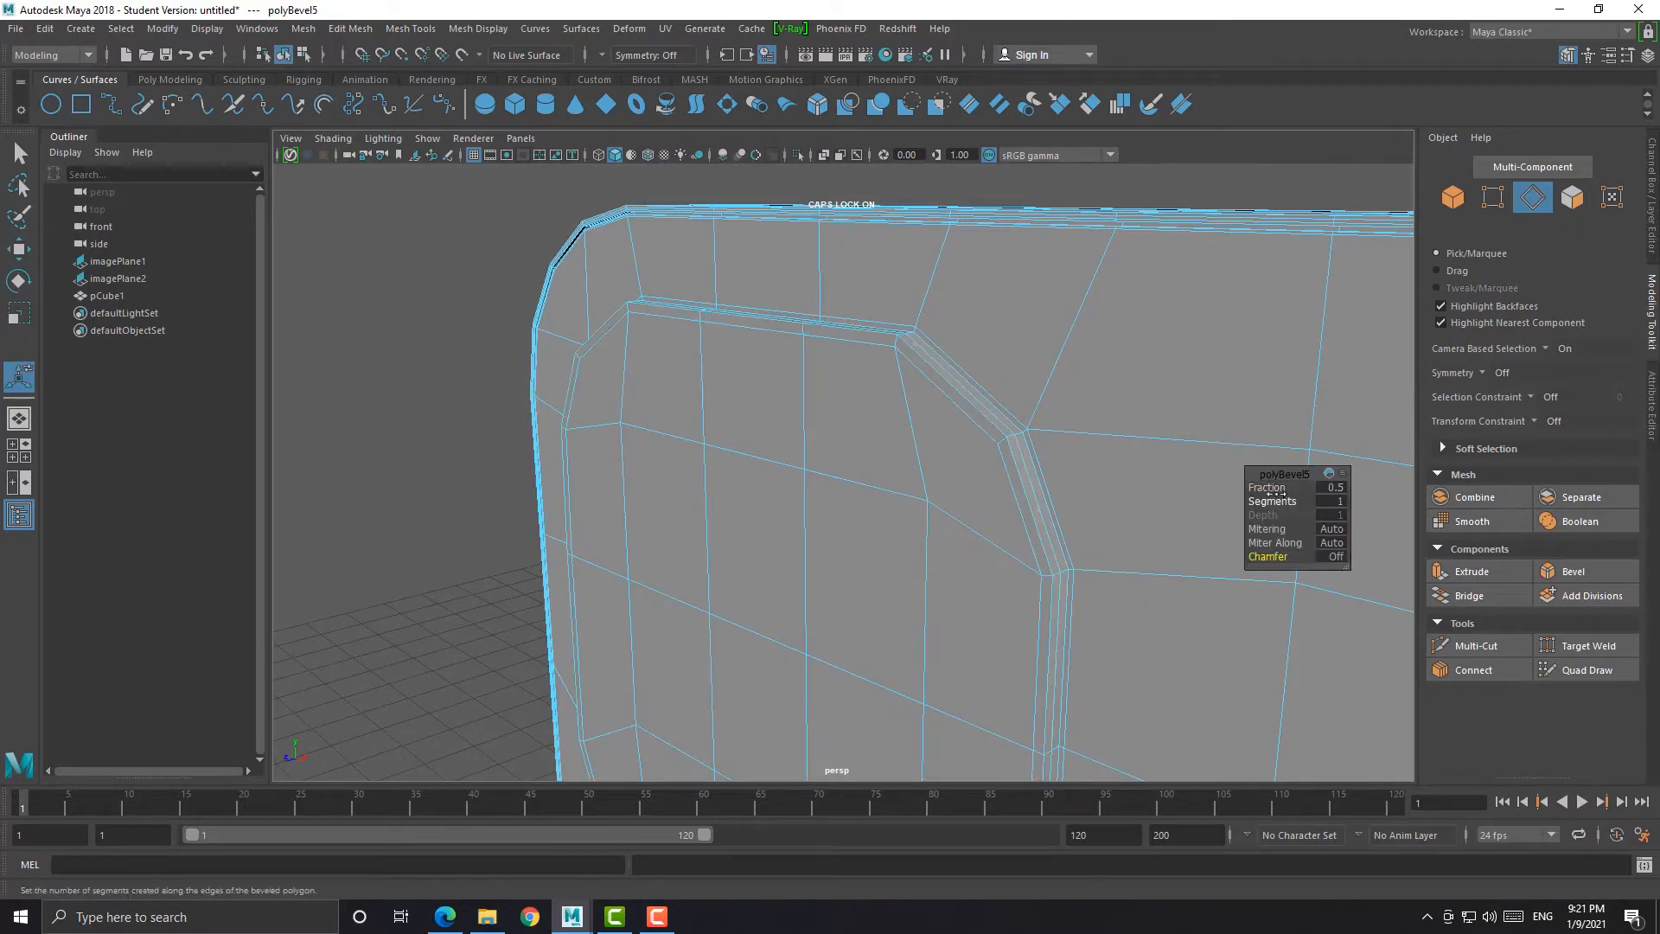
pyautogui.moveTo(984, 475); pyautogui.dragTo(975, 458)
# Return to object selection and inspect the raised camera module in unsmoothed and smoothed display
pyautogui.moveTo(974, 449); pyautogui.dragTo(1027, 399, button='right')
pyautogui.scroll(-3, 1003, 345)
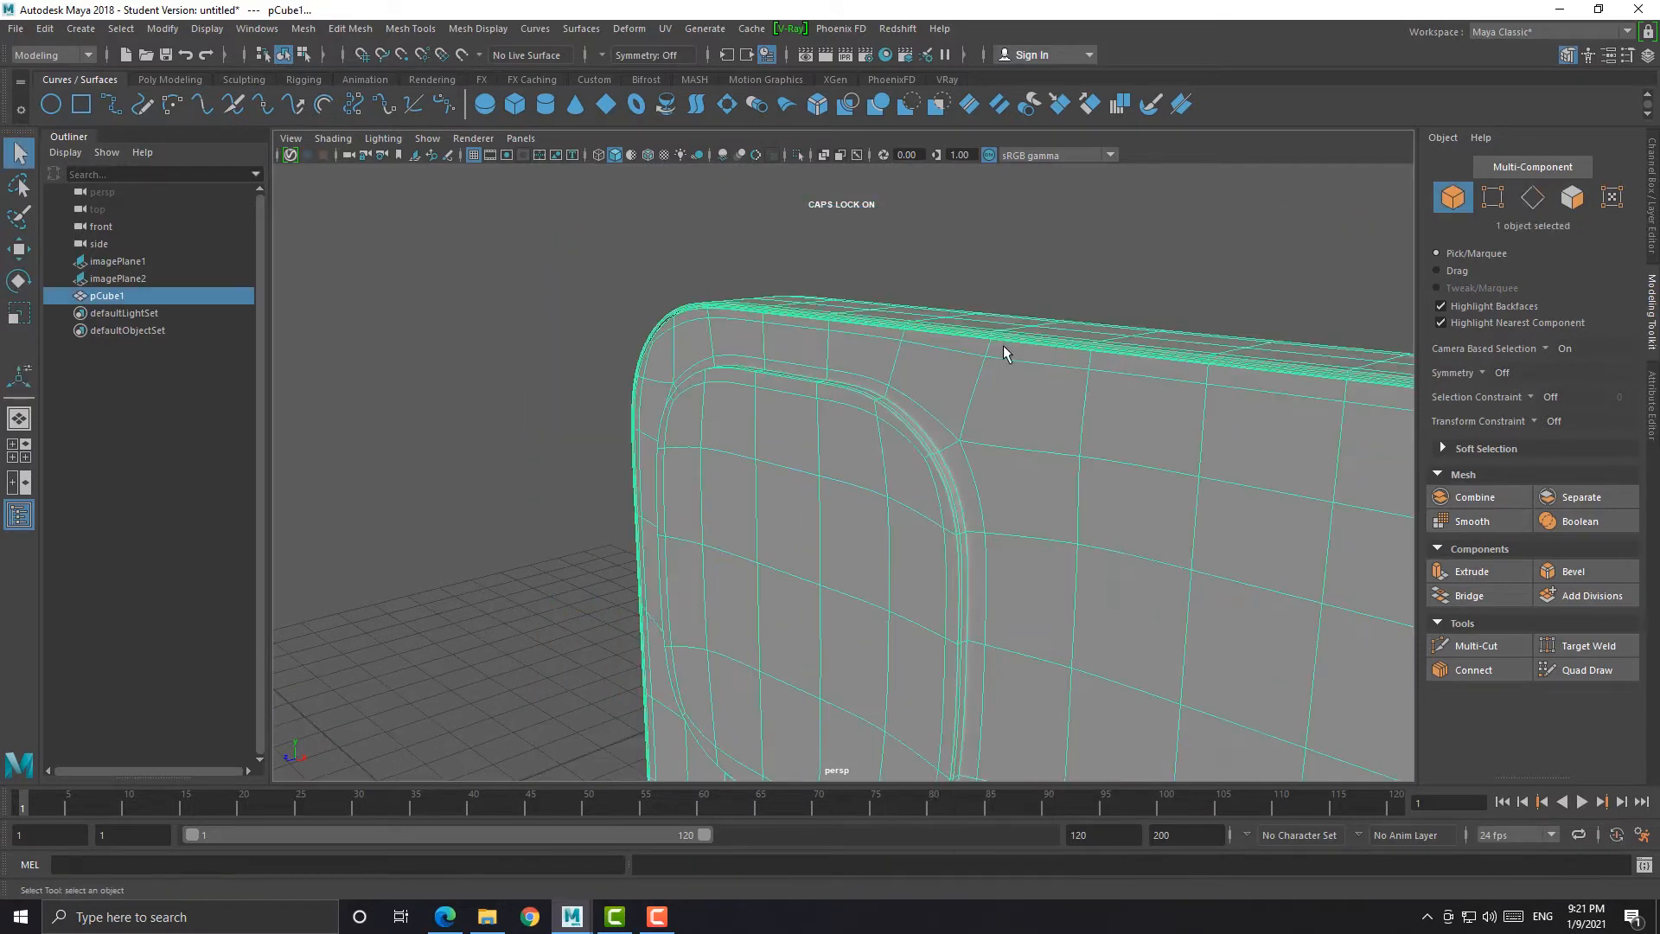
pyautogui.click(1002, 299)
pyautogui.scroll(-5, 882, 432)
pyautogui.moveTo(865, 445)
pyautogui.keyDown('alt'); pyautogui.mouseDown()
pyautogui.moveTo(919, 464)
pyautogui.moveTo(858, 472)
pyautogui.mouseUp(); pyautogui.keyUp('alt')
pyautogui.click(869, 484)
pyautogui.scroll(5, 880, 501)
pyautogui.press('1')
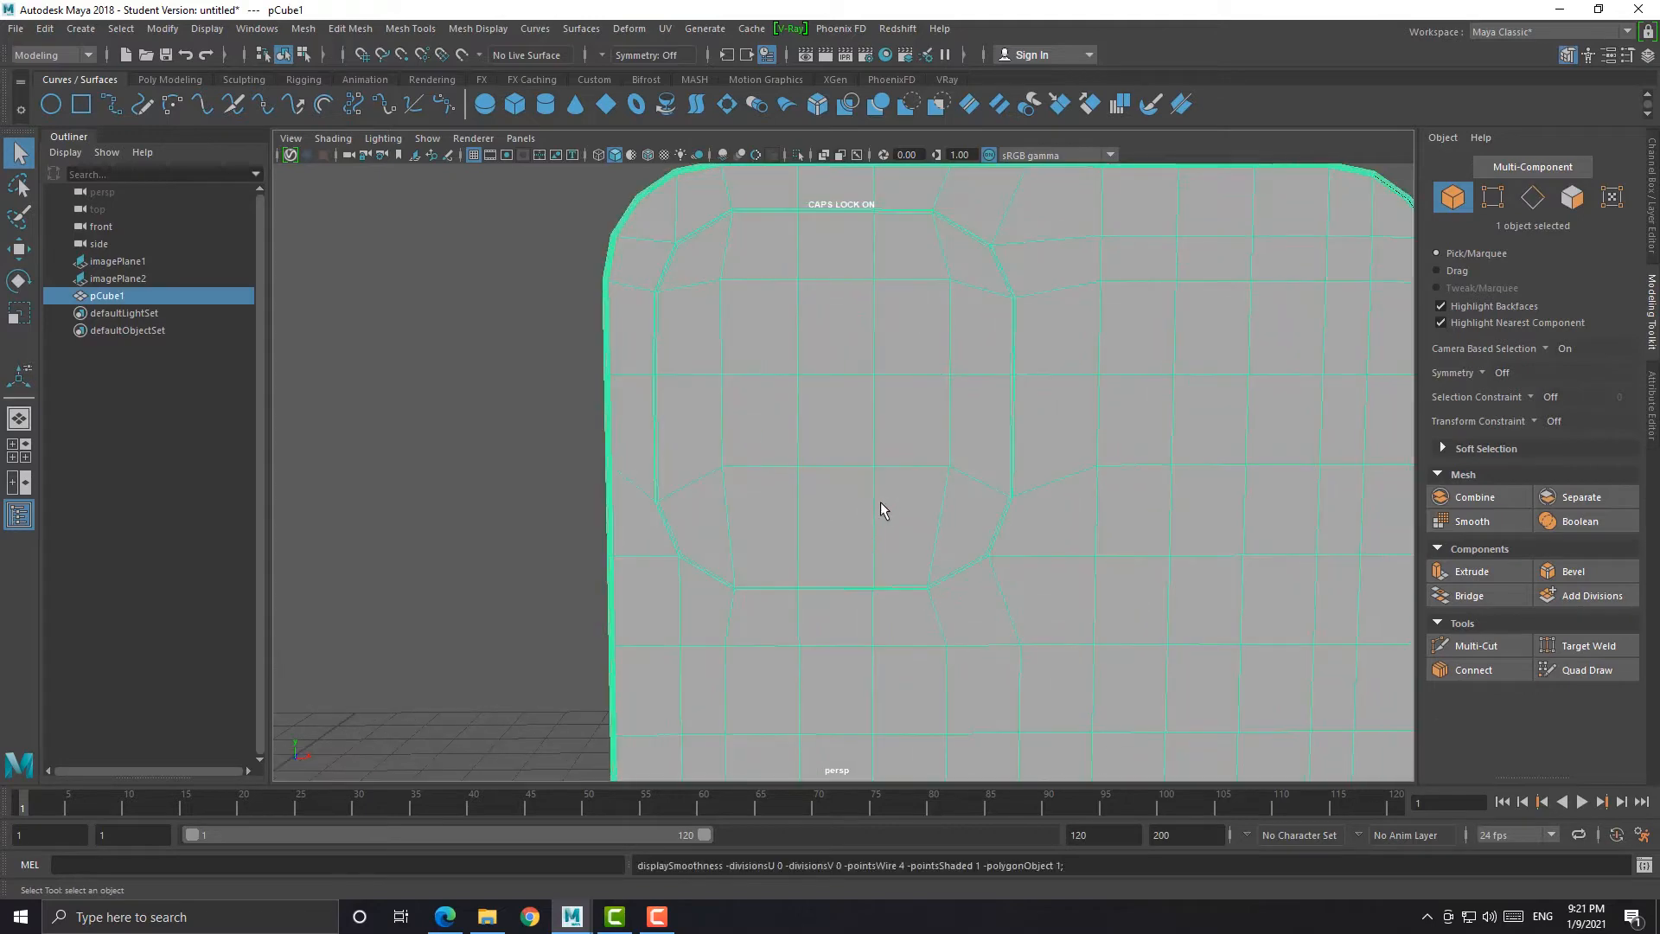
pyautogui.press('3')
# Compare the smoothed camera module with the back drawing in the front view and switch the body to vertex editing
pyautogui.press('space')
pyautogui.press('space')
pyautogui.keyDown('alt'); pyautogui.moveTo(761, 644); pyautogui.dragTo(769, 813, button='middle'); pyautogui.keyUp('alt')
pyautogui.scroll(5, 952, 571)
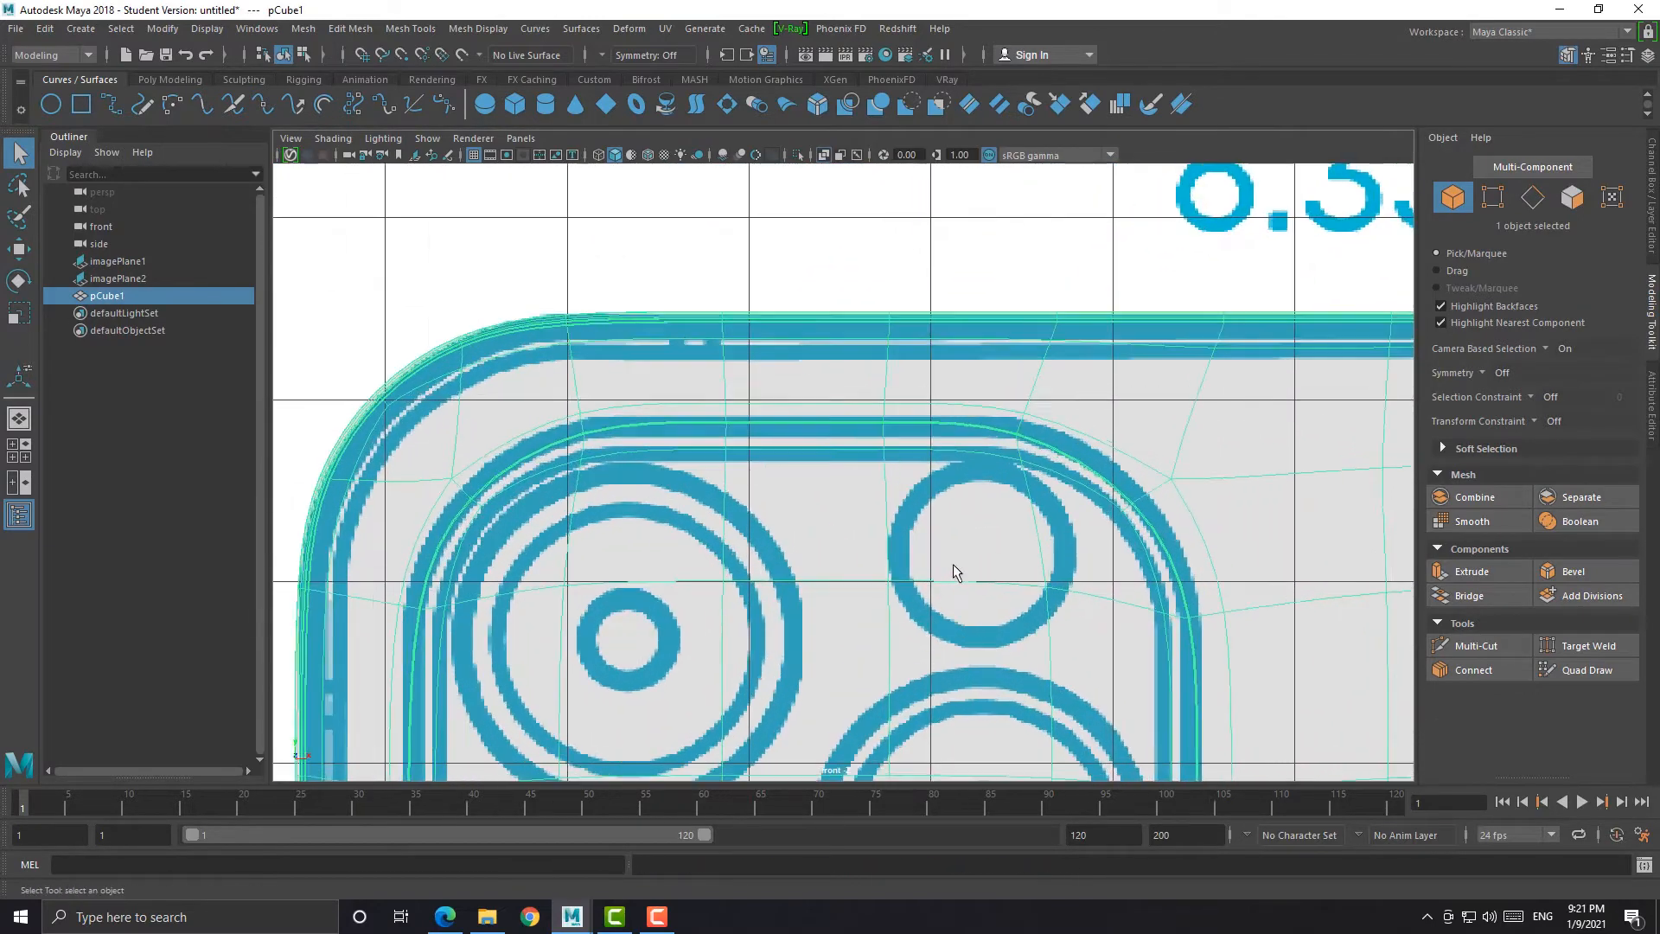
pyautogui.press('1')
pyautogui.press('3')
pyautogui.press('w')
pyautogui.moveTo(1053, 441); pyautogui.dragTo(1000, 396, button='right')
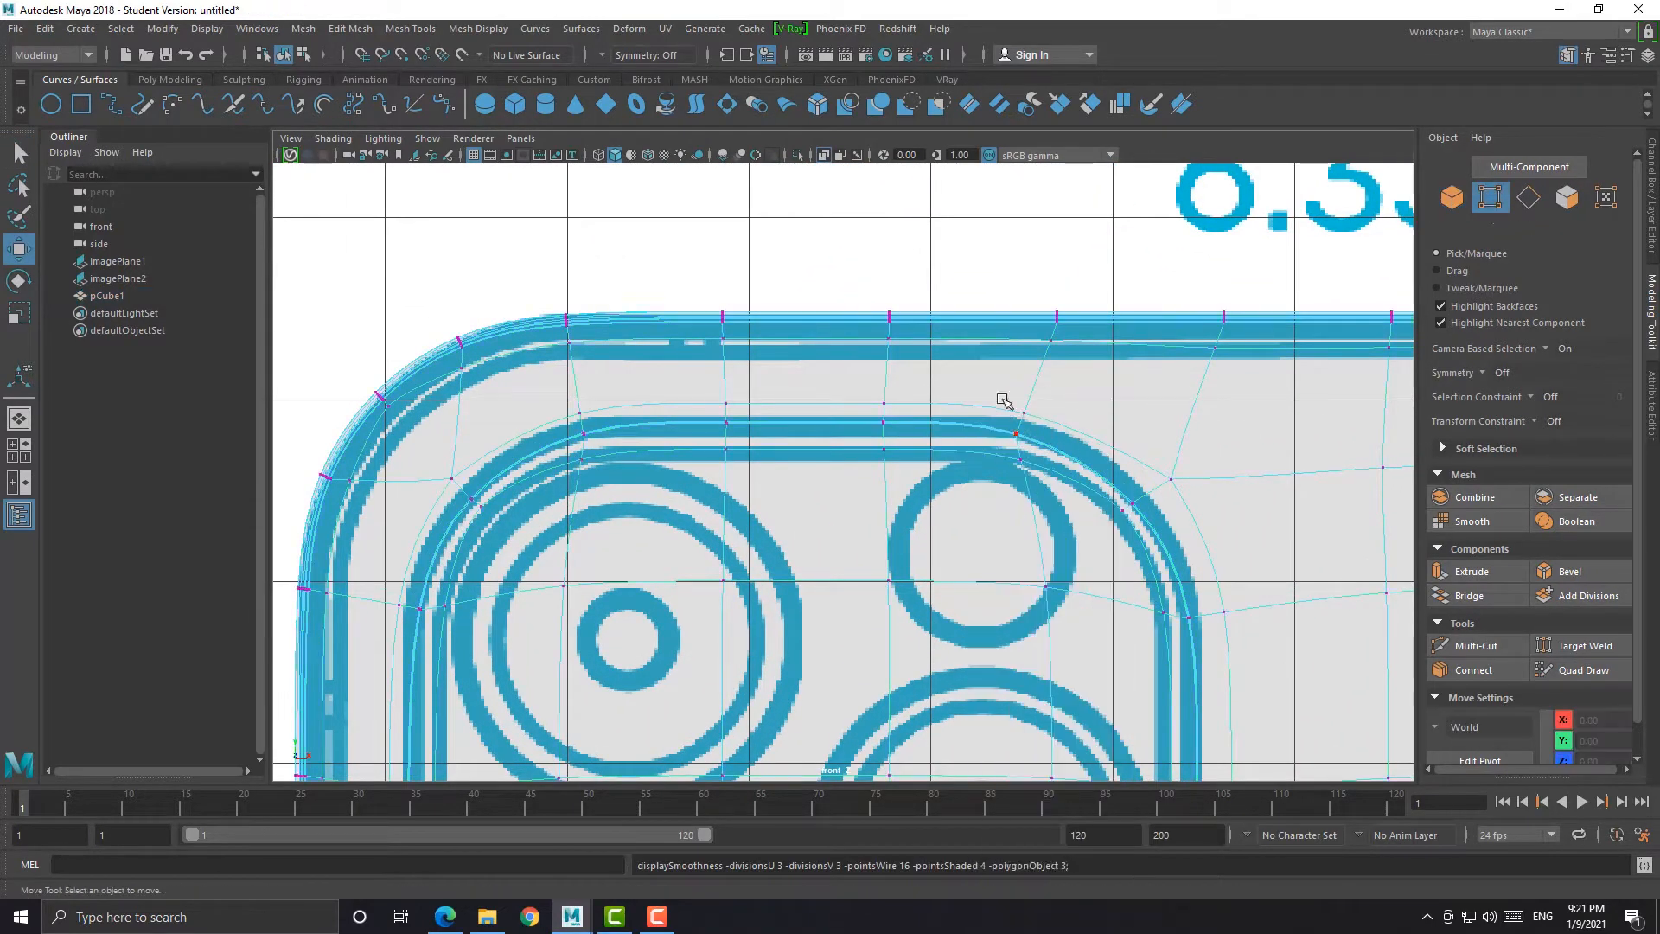
# Try raising the five vertices at the inner end of the camera module's upper edge
pyautogui.moveTo(1000, 396); pyautogui.dragTo(1036, 423)
pyautogui.moveTo(1016, 346); pyautogui.dragTo(1017, 333)
pyautogui.hotkey('ctrl', 'z')
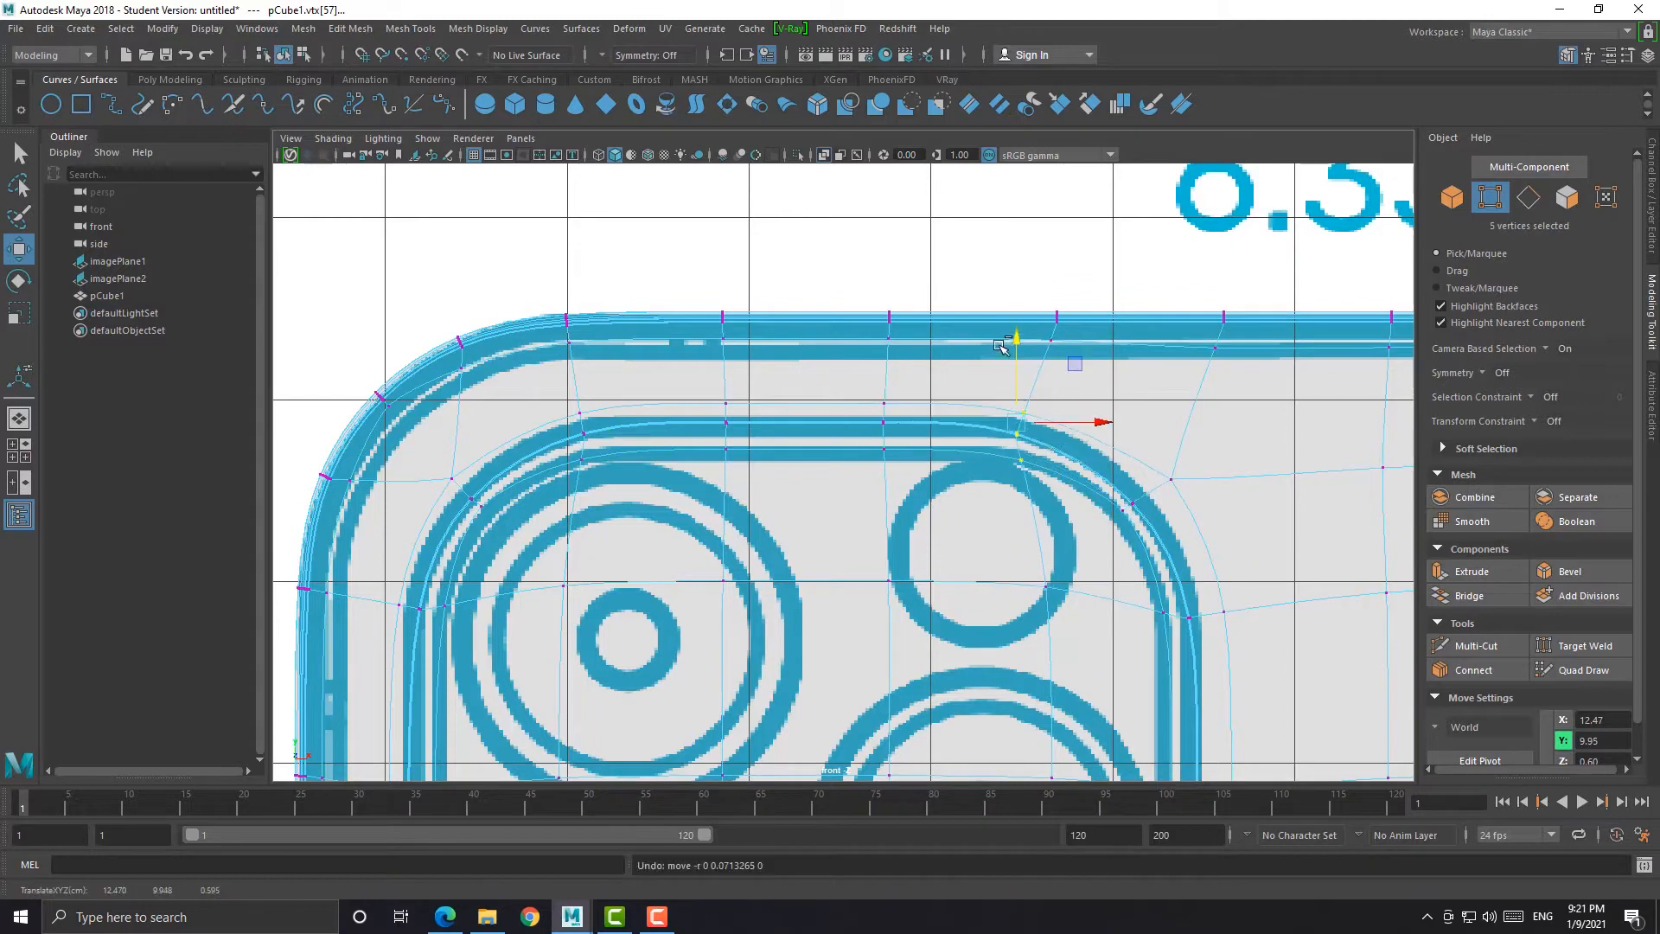
# Move the four vertices at the camera module's upper inner corner up and outward onto the outline in the back drawing
pyautogui.moveTo(1153, 486); pyautogui.dragTo(1113, 525)
pyautogui.moveTo(1141, 422); pyautogui.dragTo(1142, 413)
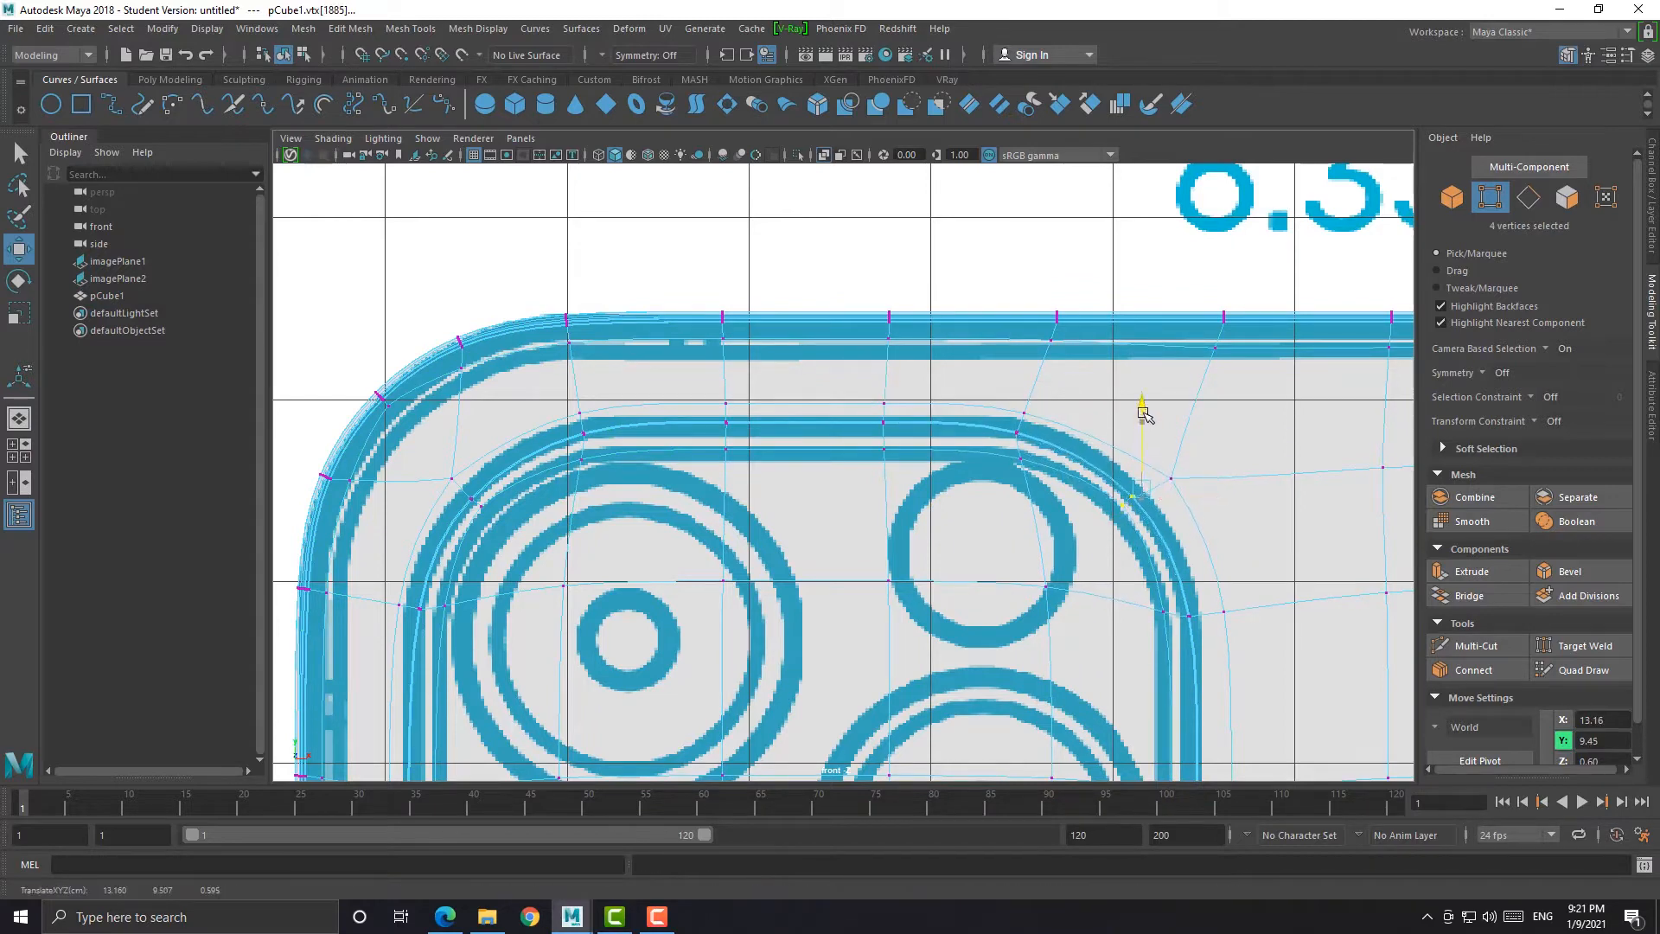
pyautogui.moveTo(1217, 491); pyautogui.dragTo(1227, 490)
# Raise the middle vertices of the camera module's upper edge and adjust the five vertices at its inner end to the outline
pyautogui.moveTo(1059, 474); pyautogui.dragTo(1001, 396)
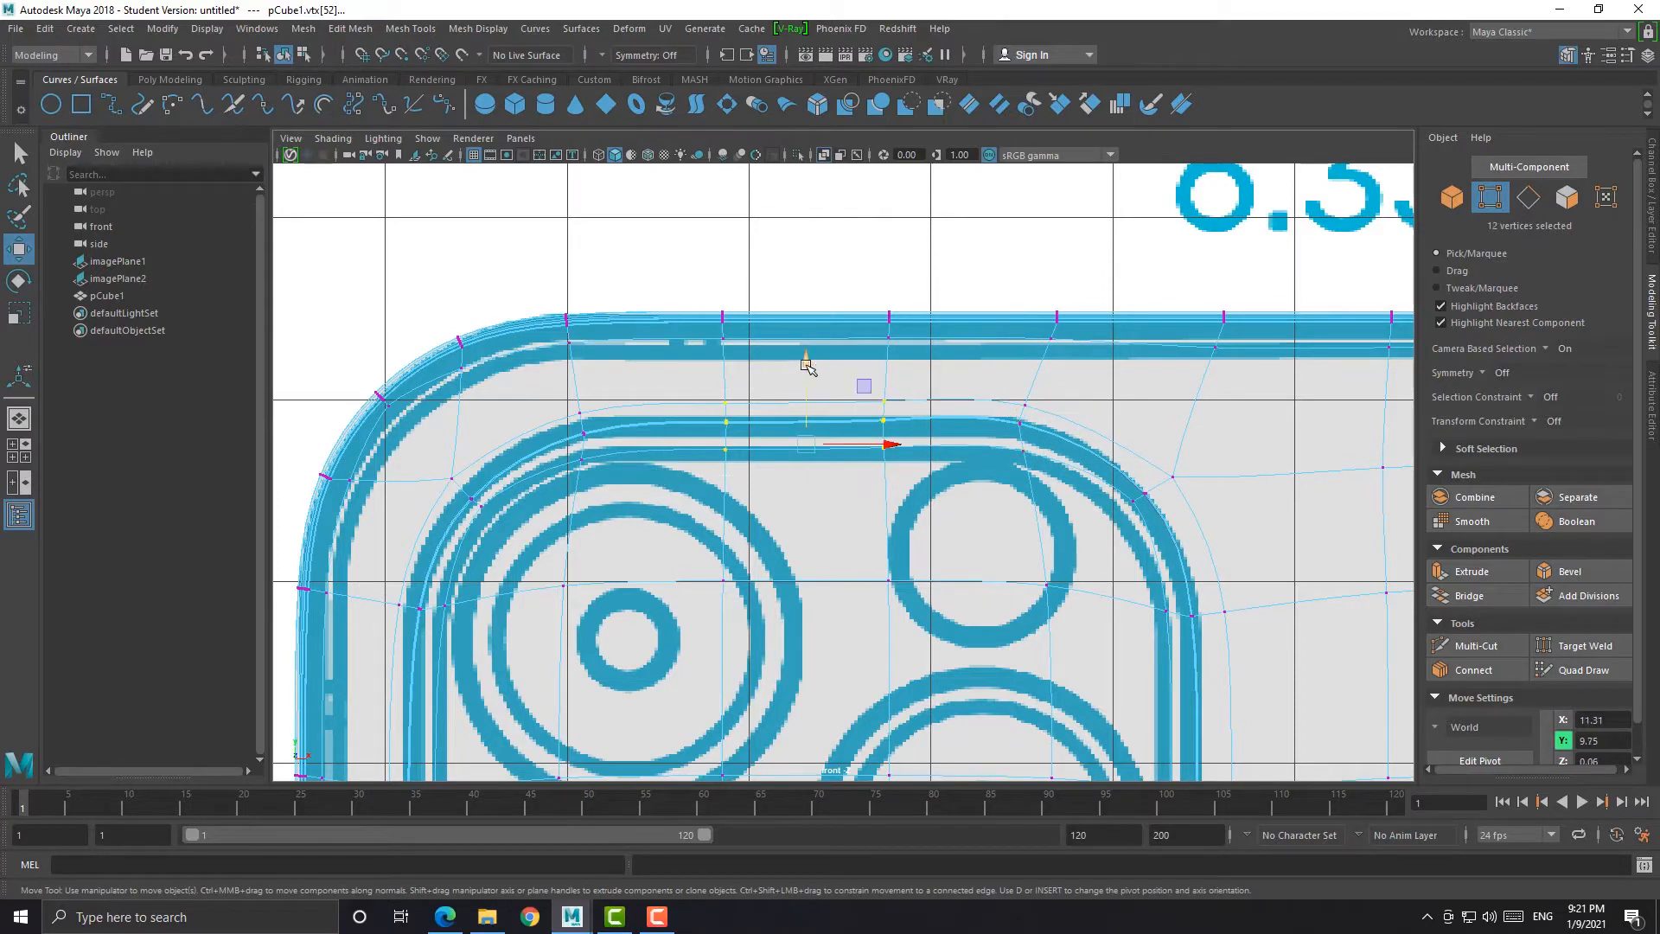
pyautogui.moveTo(806, 365); pyautogui.dragTo(805, 358)
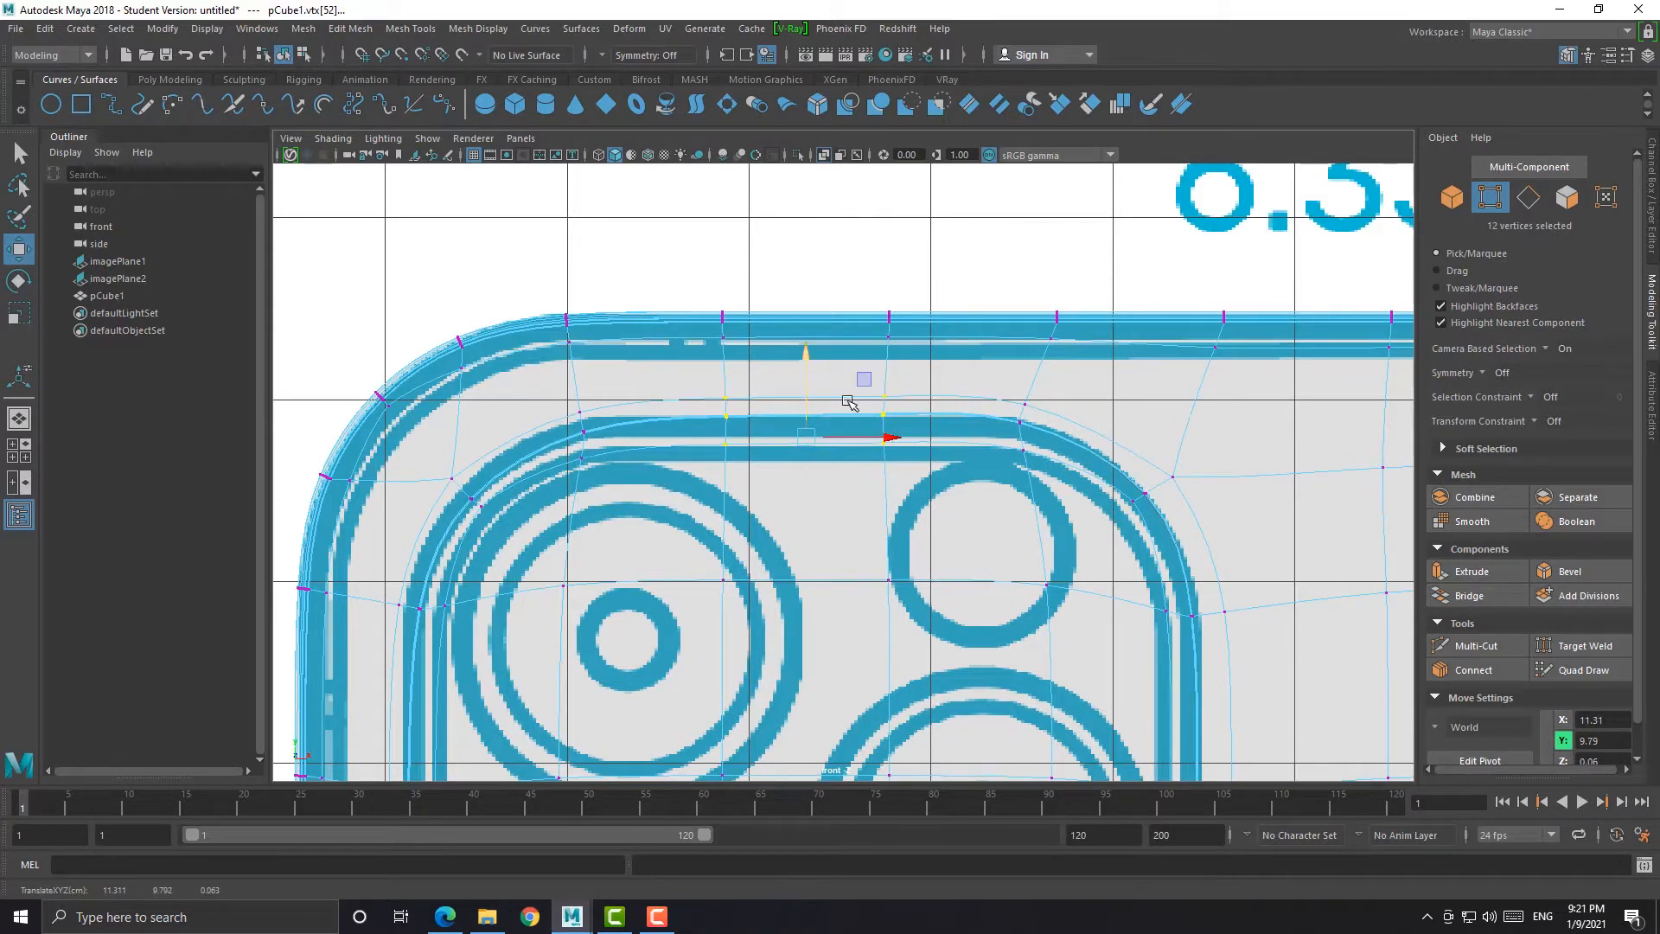
pyautogui.moveTo(1006, 391); pyautogui.dragTo(1046, 467)
pyautogui.moveTo(1016, 330); pyautogui.dragTo(1016, 331)
# Move the vertices at the upper edge's outer end and at the module's upper outer corner up and outward onto the outline
pyautogui.keyDown('alt'); pyautogui.moveTo(863, 398); pyautogui.dragTo(788, 337, button='middle'); pyautogui.keyUp('alt')
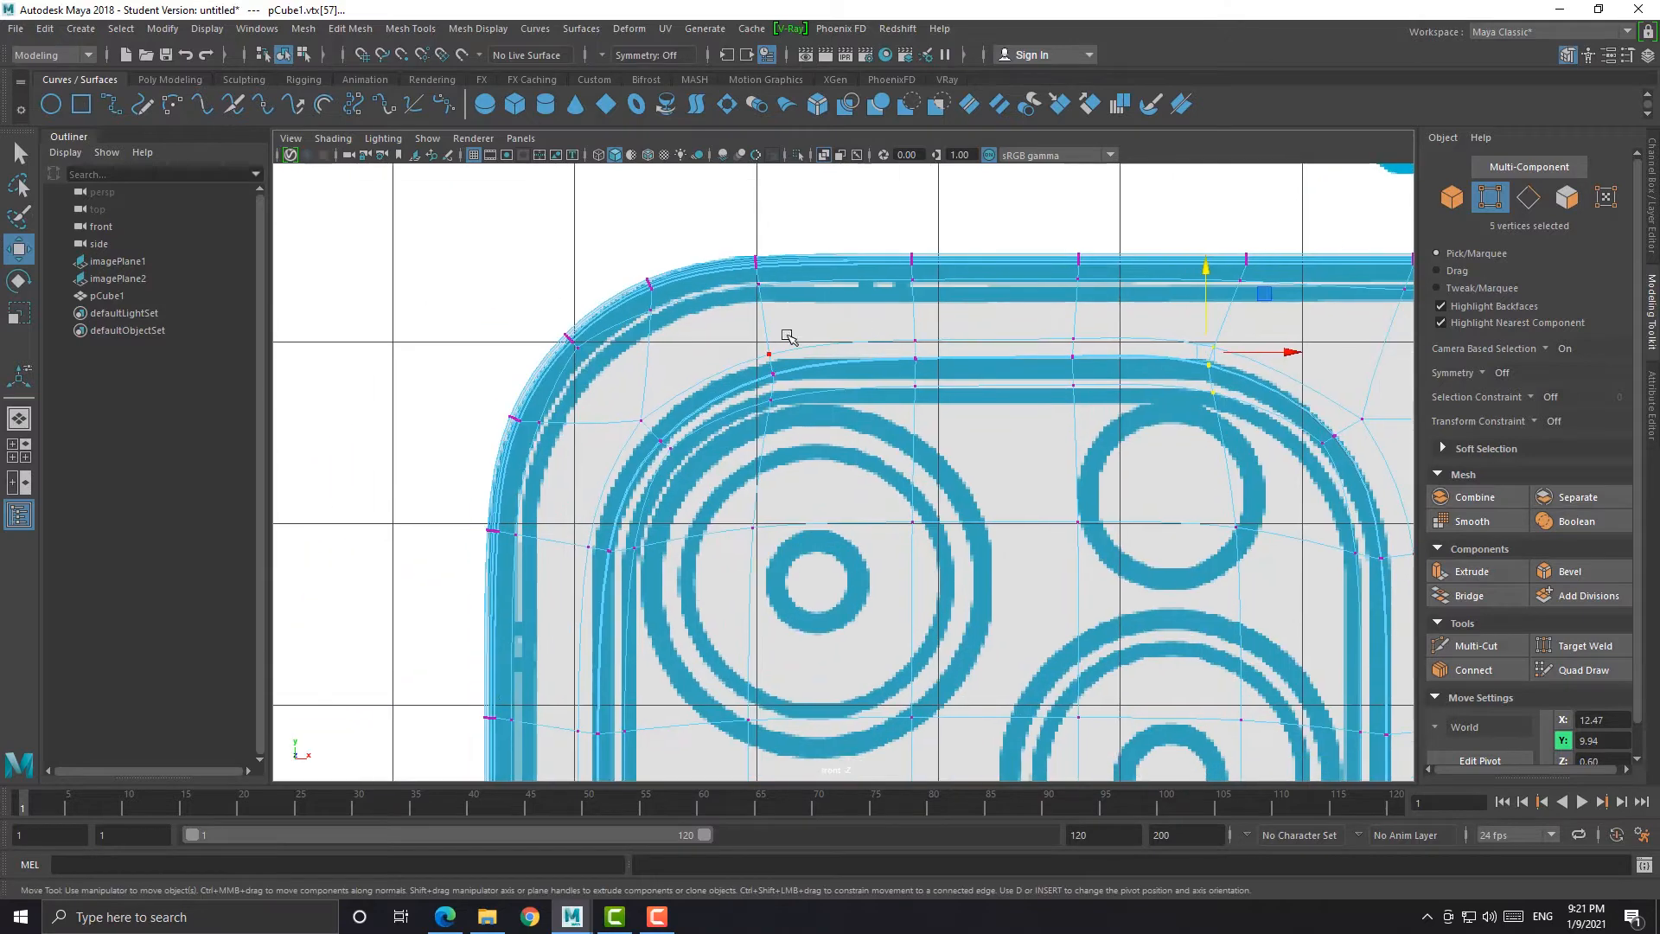
pyautogui.moveTo(761, 313); pyautogui.dragTo(749, 289)
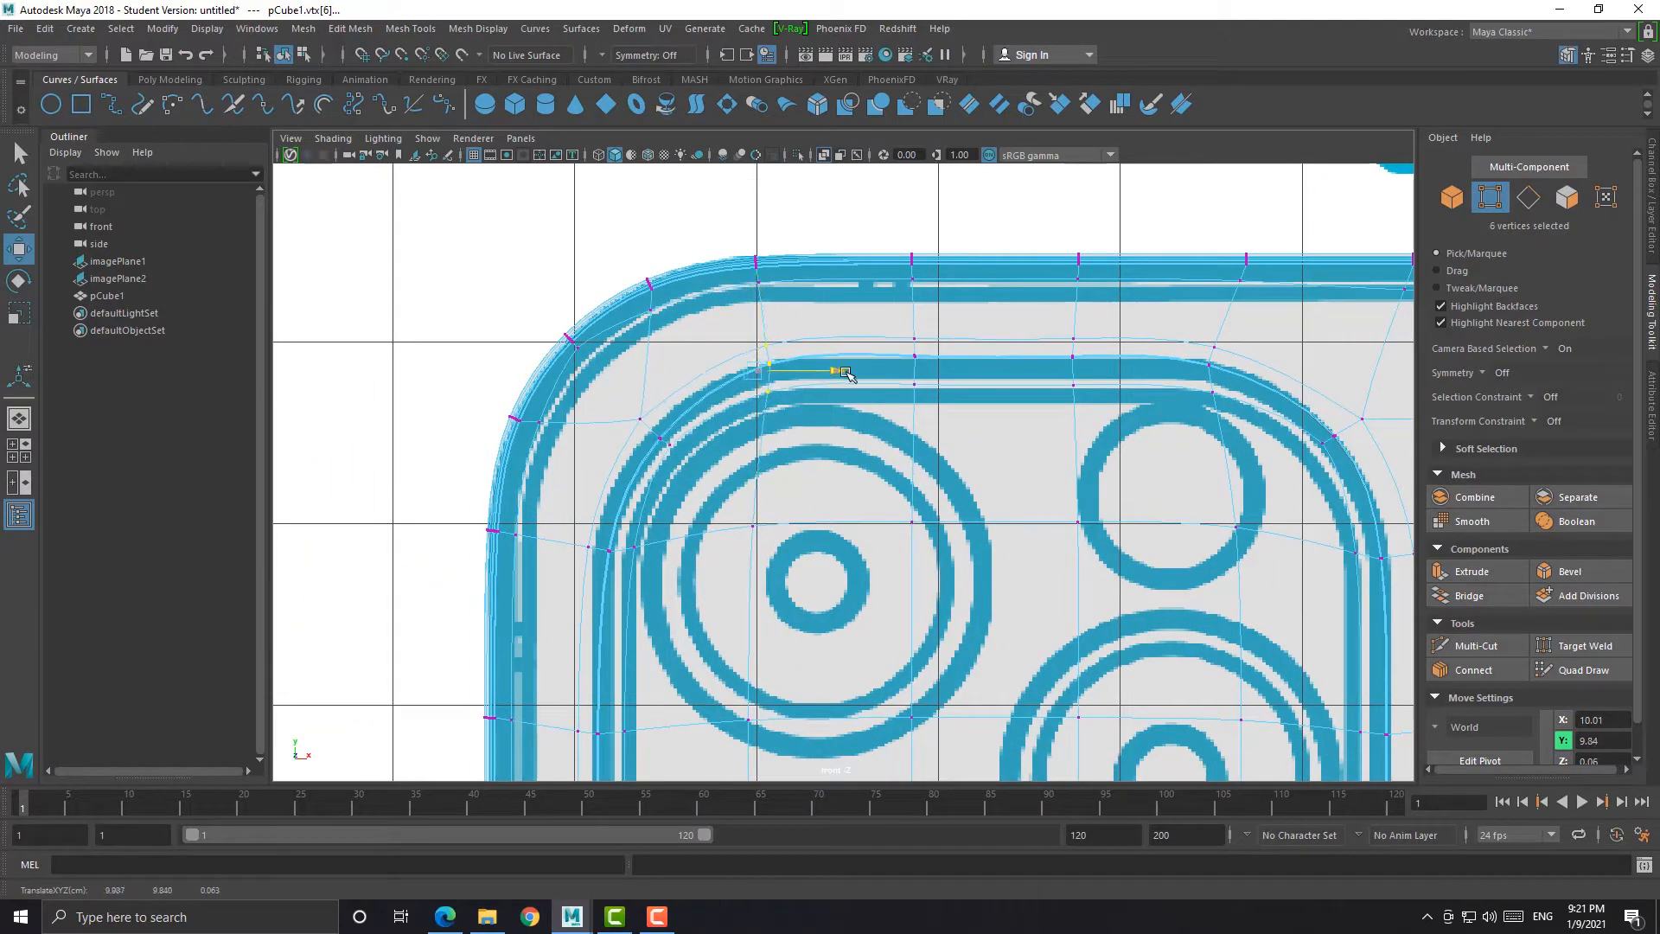
pyautogui.moveTo(737, 289); pyautogui.dragTo(737, 288)
pyautogui.moveTo(618, 403); pyautogui.dragTo(680, 458)
pyautogui.moveTo(649, 355); pyautogui.dragTo(650, 345)
pyautogui.moveTo(734, 430); pyautogui.dragTo(723, 430)
# Shift the vertex rows along the camera module's outer side horizontally outward to match the drawn outline
pyautogui.keyDown('alt'); pyautogui.moveTo(669, 513); pyautogui.dragTo(714, 442, button='middle'); pyautogui.keyUp('alt')
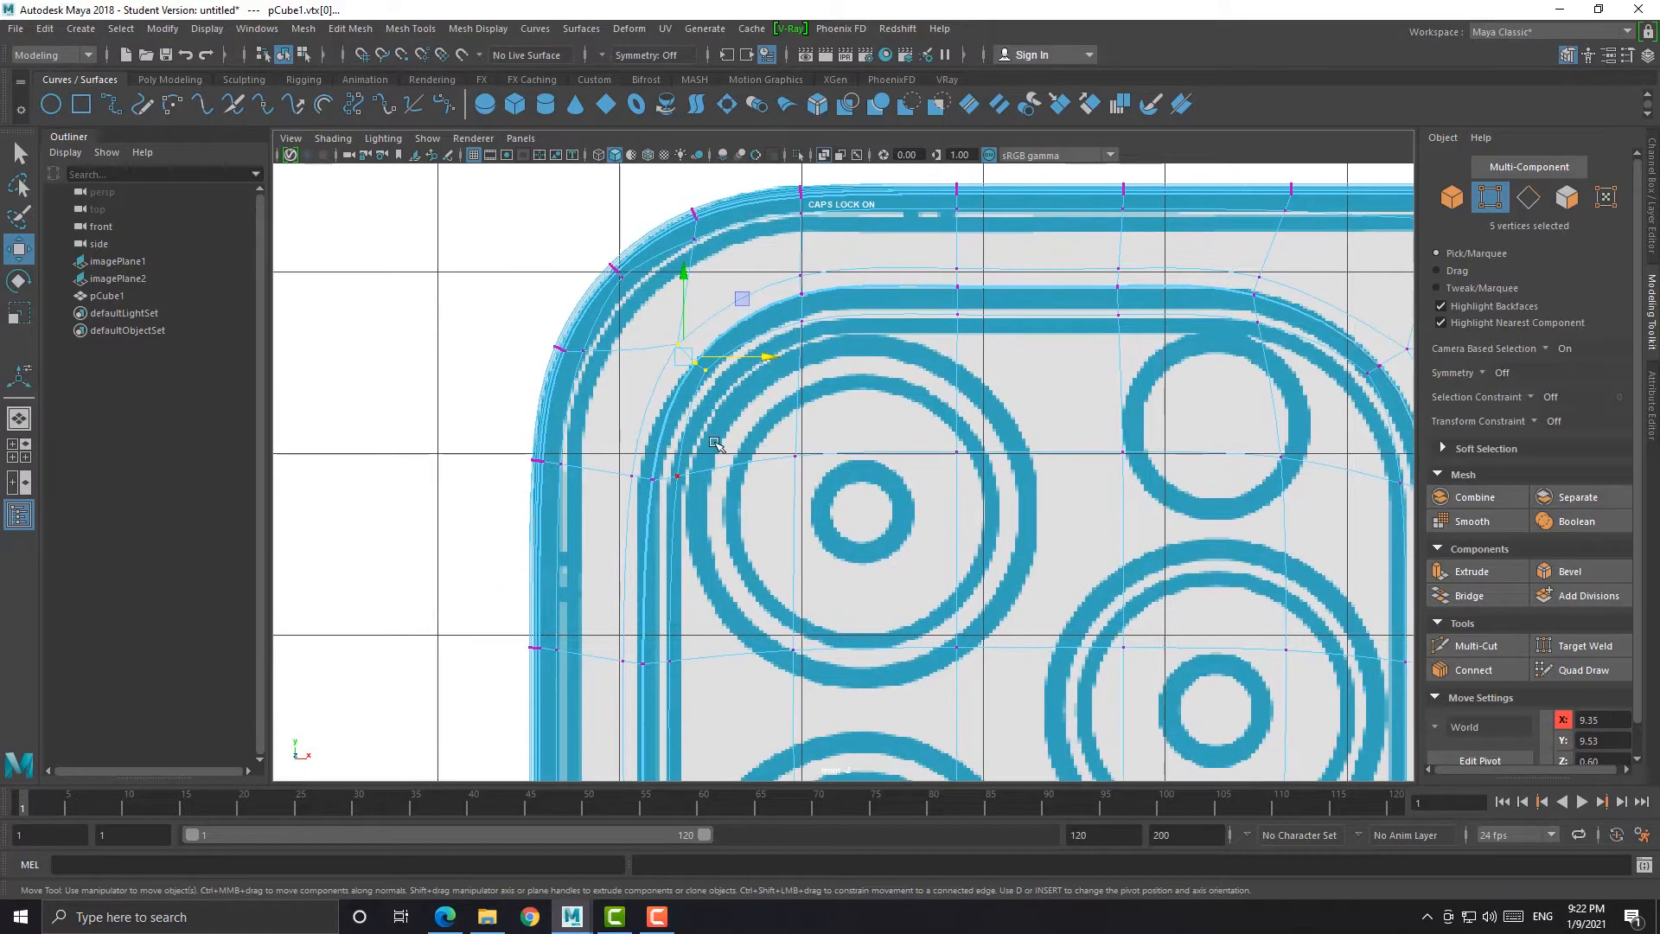
pyautogui.moveTo(758, 462); pyautogui.dragTo(736, 460)
pyautogui.keyDown('alt'); pyautogui.moveTo(727, 537); pyautogui.dragTo(756, 334, button='middle'); pyautogui.keyUp('alt')
pyautogui.keyDown('alt'); pyautogui.moveTo(728, 673); pyautogui.dragTo(754, 472, button='middle'); pyautogui.keyUp('alt')
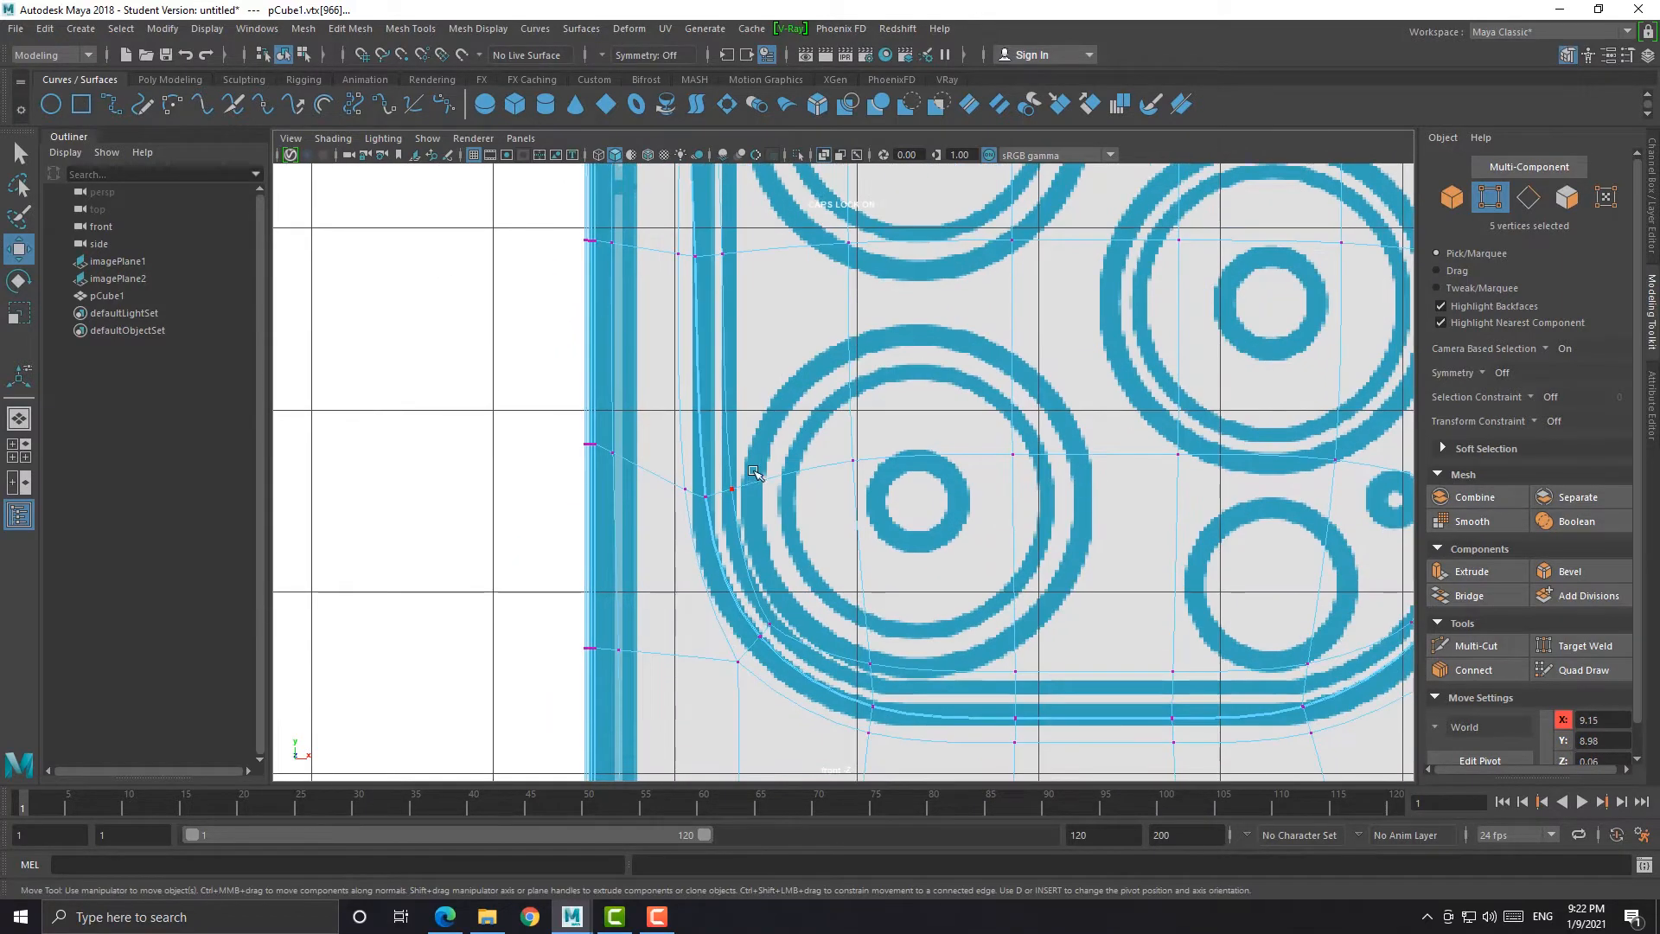
pyautogui.moveTo(783, 523); pyautogui.dragTo(772, 523)
pyautogui.hotkey('ctrl', 'z')
pyautogui.keyDown('ctrl'); pyautogui.keyDown('shift'); pyautogui.moveTo(776, 517); pyautogui.dragTo(776, 569, button='right'); pyautogui.keyUp('shift'); pyautogui.keyUp('ctrl')
pyautogui.moveTo(785, 524); pyautogui.dragTo(770, 523)
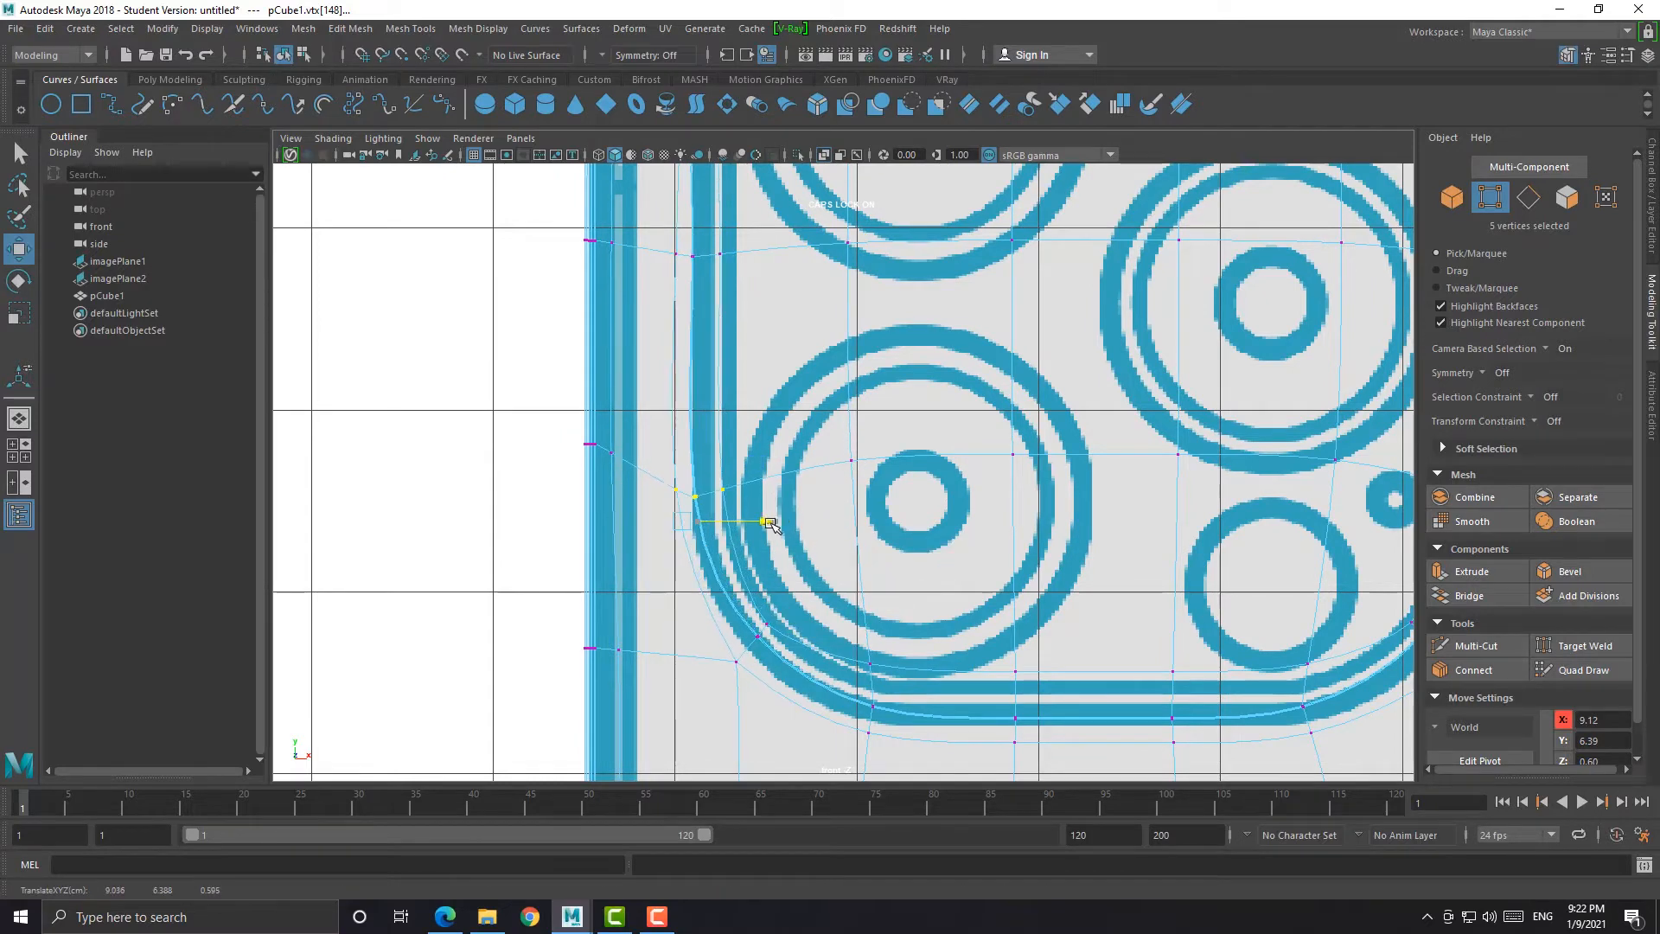
pyautogui.keyDown('alt'); pyautogui.moveTo(766, 490); pyautogui.dragTo(778, 724, button='middle'); pyautogui.keyUp('alt')
pyautogui.moveTo(789, 476); pyautogui.dragTo(787, 476)
# Move the six vertices at the camera module's lower outer corner down and outward onto the drawn outline
pyautogui.keyDown('alt'); pyautogui.moveTo(799, 543); pyautogui.dragTo(767, 157, button='middle'); pyautogui.keyUp('alt')
pyautogui.moveTo(768, 442); pyautogui.dragTo(730, 498)
pyautogui.moveTo(729, 413); pyautogui.dragTo(728, 429)
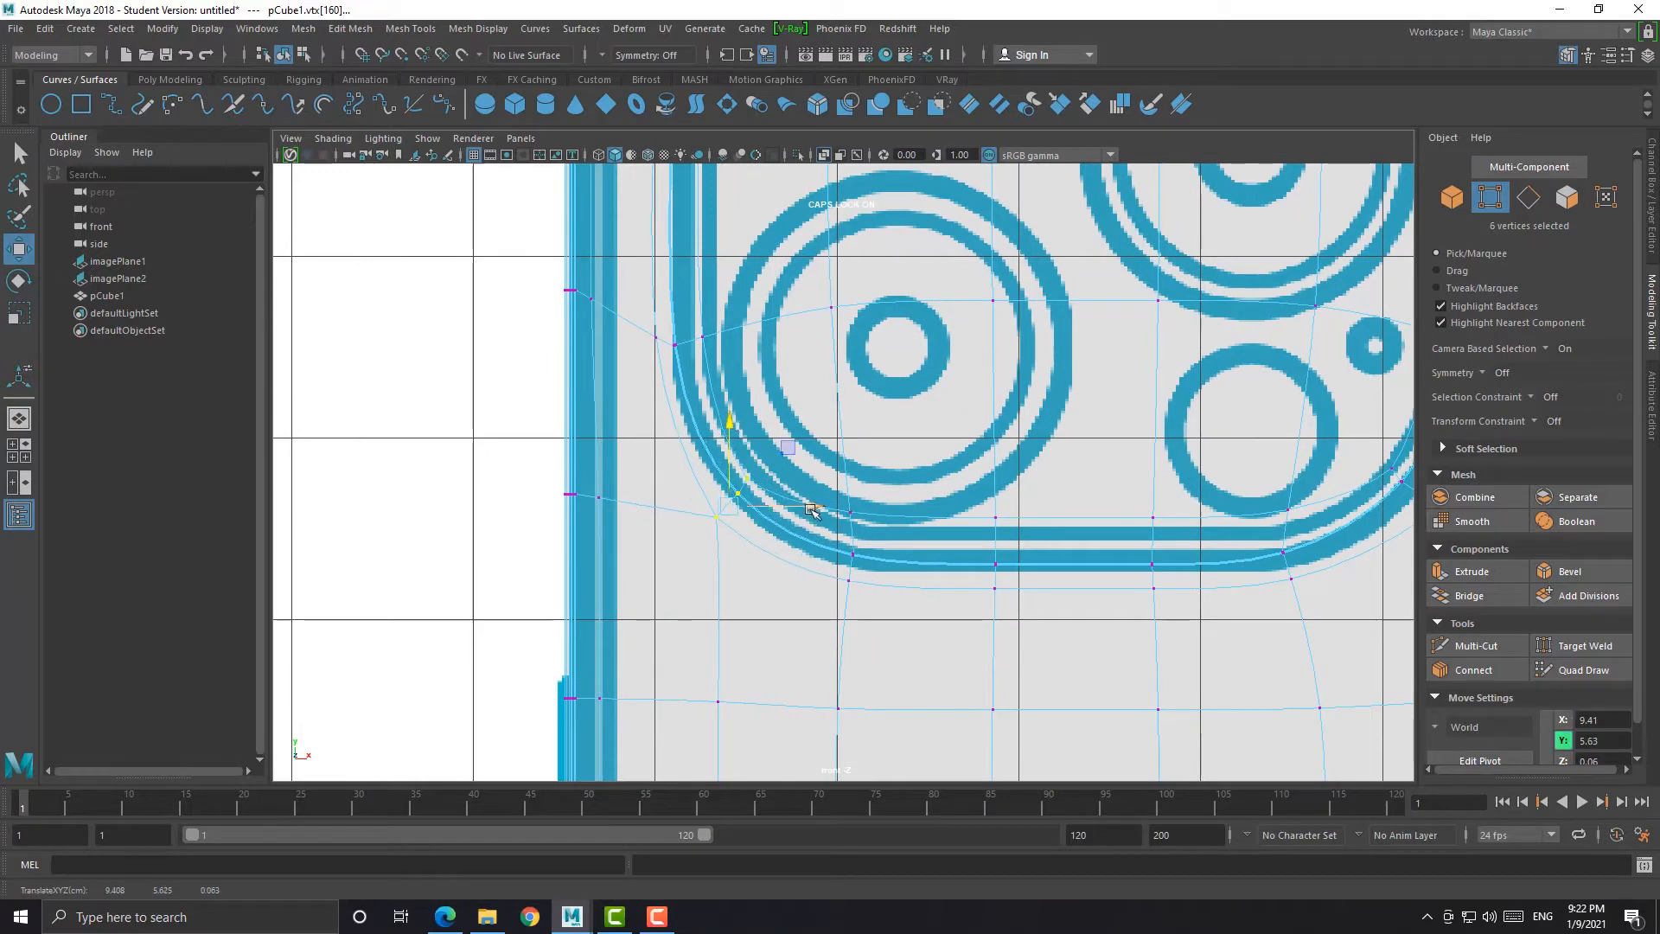
pyautogui.moveTo(816, 507); pyautogui.dragTo(809, 506)
pyautogui.moveTo(725, 422); pyautogui.dragTo(724, 430)
# Lower the vertices at both ends and in the middle of the camera module's lower edge to match the drawn outline
pyautogui.moveTo(813, 496); pyautogui.dragTo(875, 598)
pyautogui.moveTo(840, 443); pyautogui.dragTo(840, 456)
pyautogui.keyDown('alt'); pyautogui.moveTo(982, 563); pyautogui.dragTo(893, 522, button='middle'); pyautogui.keyUp('alt')
pyautogui.moveTo(865, 463); pyautogui.dragTo(1111, 583)
pyautogui.moveTo(987, 409); pyautogui.dragTo(988, 415)
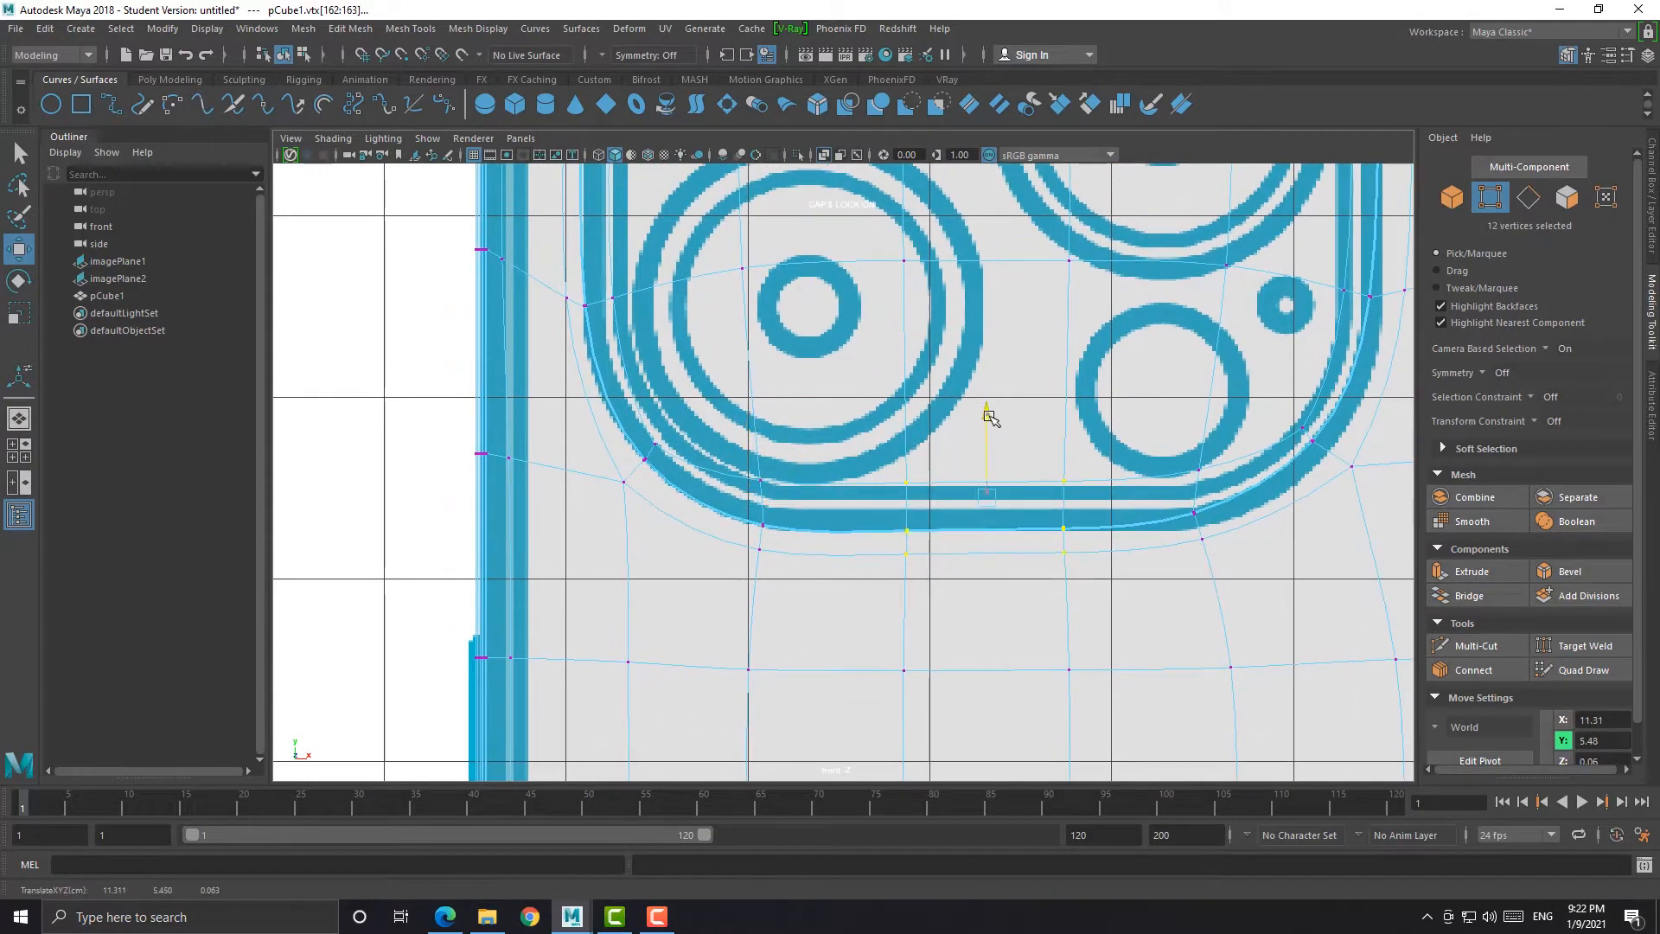
pyautogui.keyDown('alt'); pyautogui.moveTo(1105, 477); pyautogui.dragTo(934, 435, button='middle'); pyautogui.keyUp('alt')
pyautogui.moveTo(982, 410); pyautogui.dragTo(1072, 514)
pyautogui.moveTo(1043, 376); pyautogui.dragTo(1044, 385)
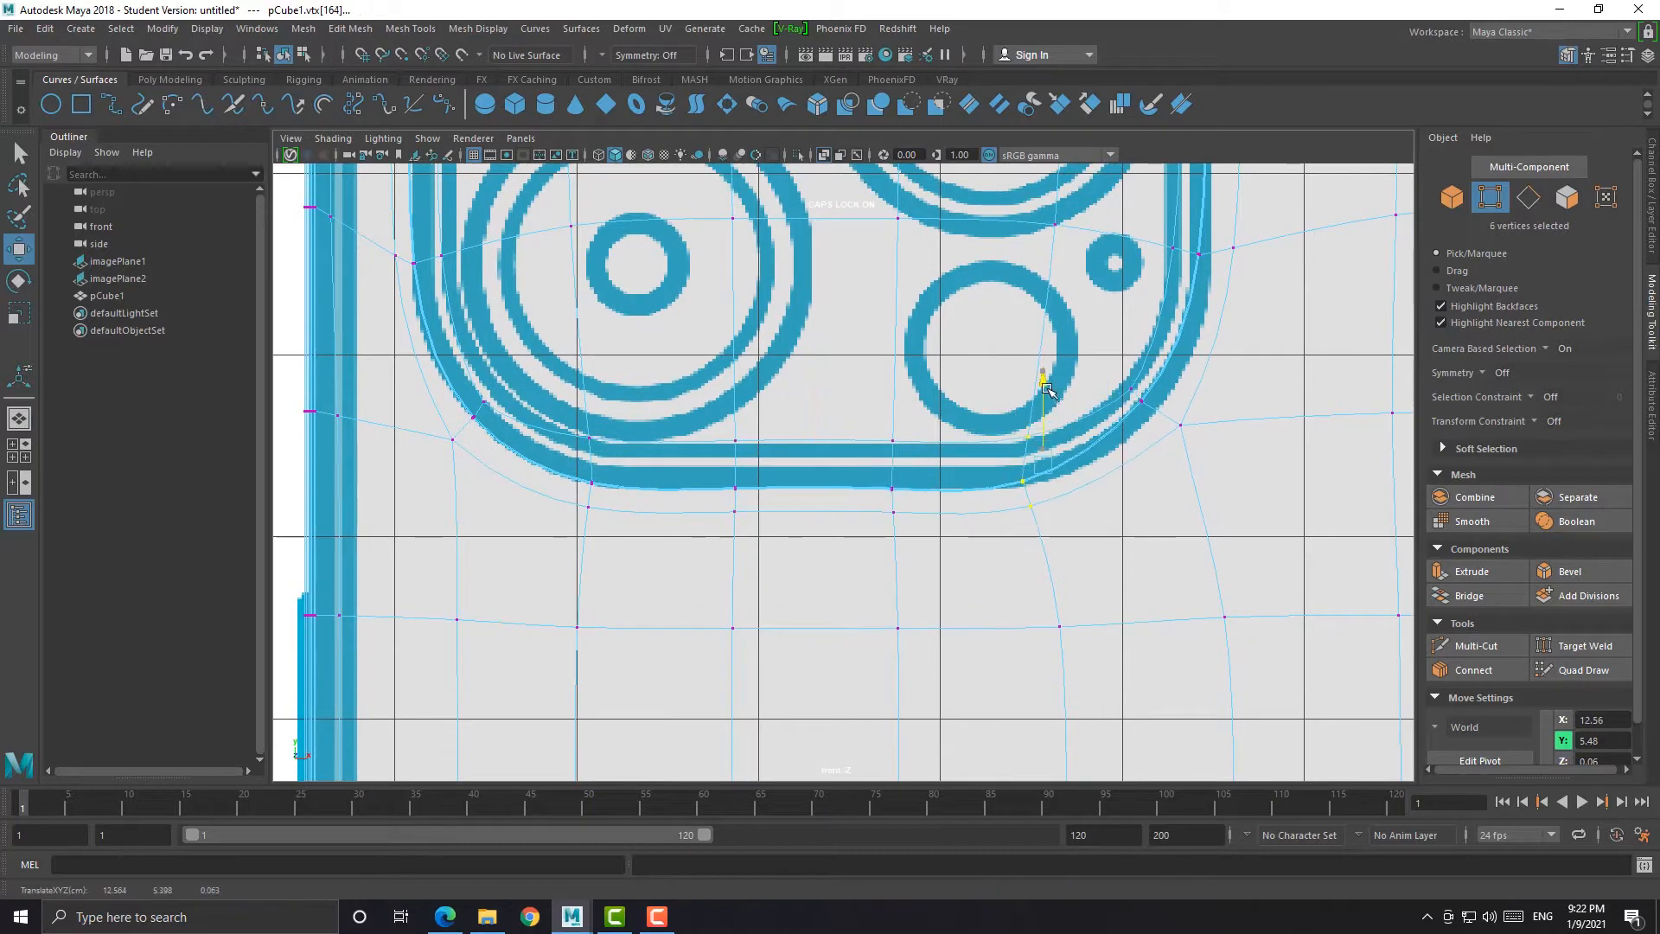
# Move the vertices at the camera module's lower inner corner and the row just above it outward onto the outline
pyautogui.keyDown('alt'); pyautogui.moveTo(1048, 387); pyautogui.dragTo(899, 453, button='middle'); pyautogui.keyUp('alt')
pyautogui.moveTo(1028, 489); pyautogui.dragTo(1062, 494)
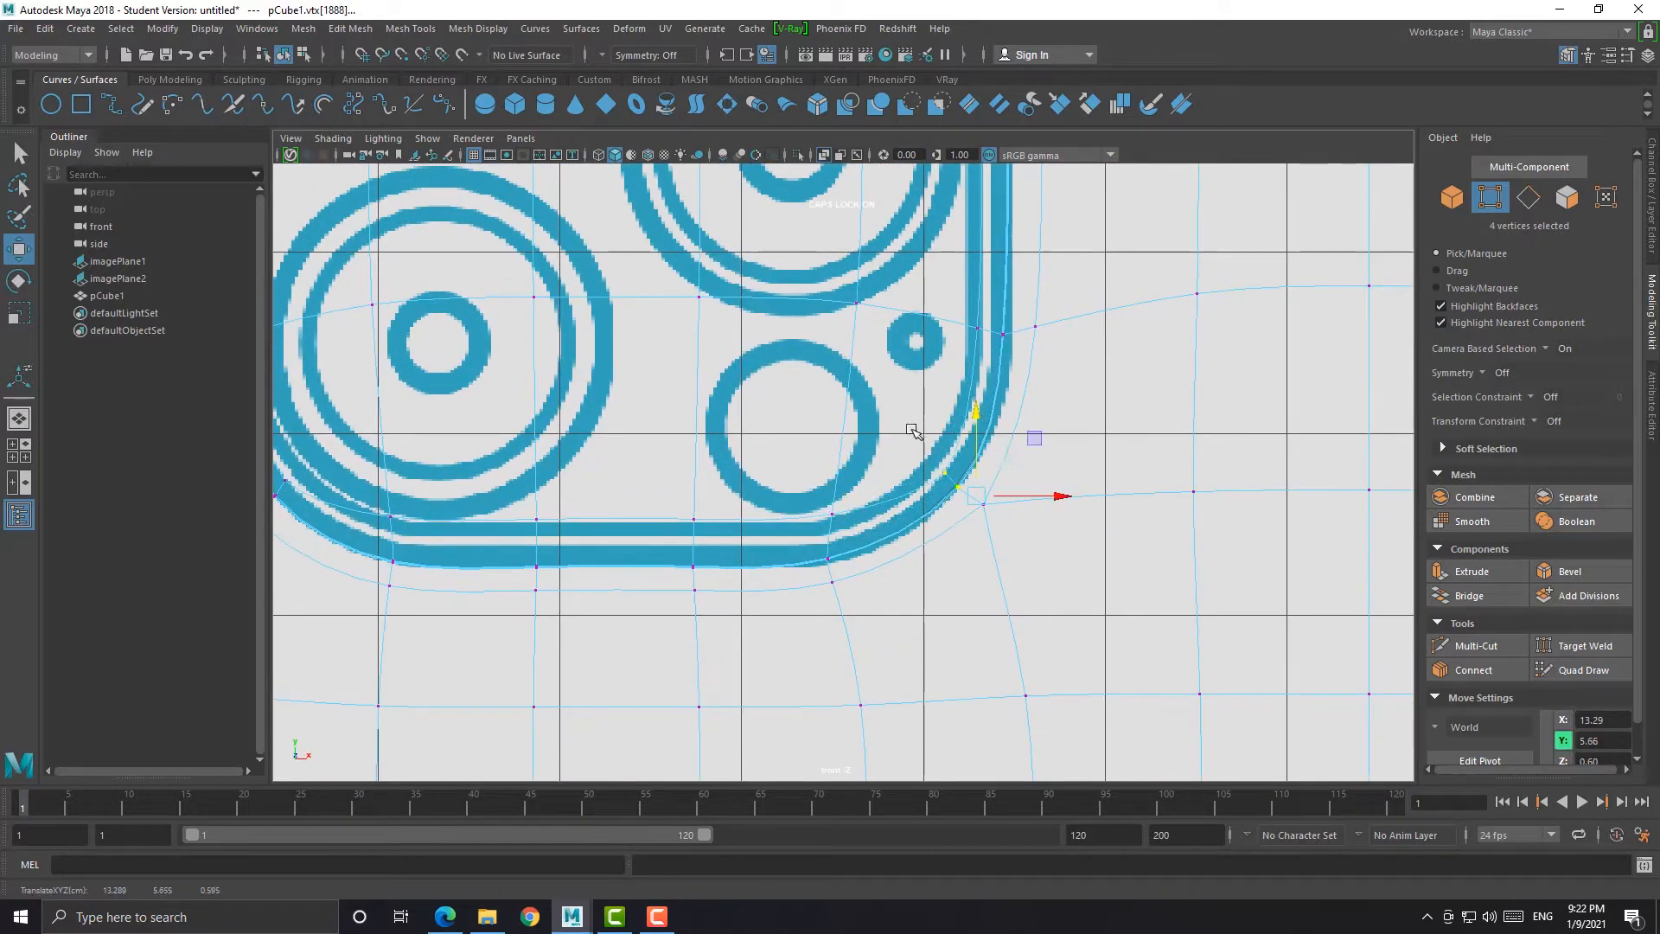
pyautogui.keyDown('alt'); pyautogui.moveTo(952, 369); pyautogui.dragTo(930, 540, button='middle'); pyautogui.keyUp('alt')
pyautogui.moveTo(1073, 525); pyautogui.dragTo(1085, 526)
# Shift the middle and upper vertex rows of the camera module's inner side outward to match the drawn outline
pyautogui.keyDown('alt'); pyautogui.moveTo(937, 244); pyautogui.dragTo(927, 467, button='middle'); pyautogui.keyUp('alt')
pyautogui.moveTo(926, 465); pyautogui.dragTo(994, 512)
pyautogui.moveTo(1050, 478); pyautogui.dragTo(1060, 480)
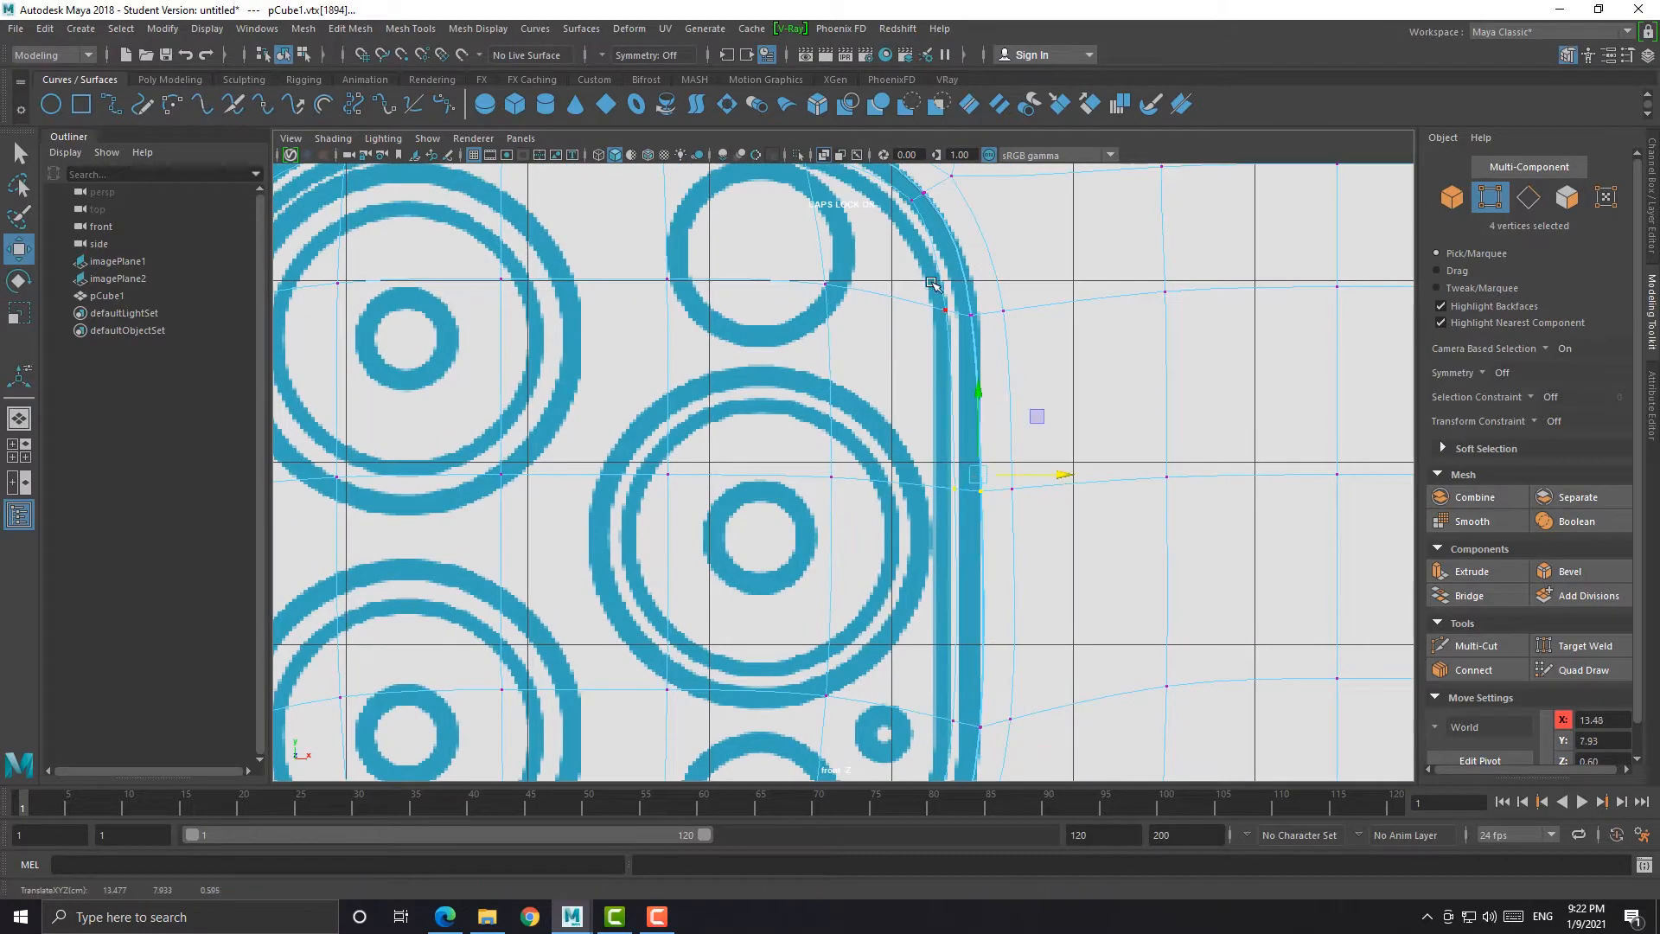
pyautogui.moveTo(932, 282); pyautogui.dragTo(995, 336)
pyautogui.moveTo(1062, 289); pyautogui.dragTo(1073, 290)
pyautogui.keyDown('alt'); pyautogui.moveTo(906, 356); pyautogui.dragTo(899, 497, button='middle'); pyautogui.keyUp('alt')
# Return to object selection in the perspective view and examine the refitted camera module in smoothed display
pyautogui.scroll(-7, 896, 497)
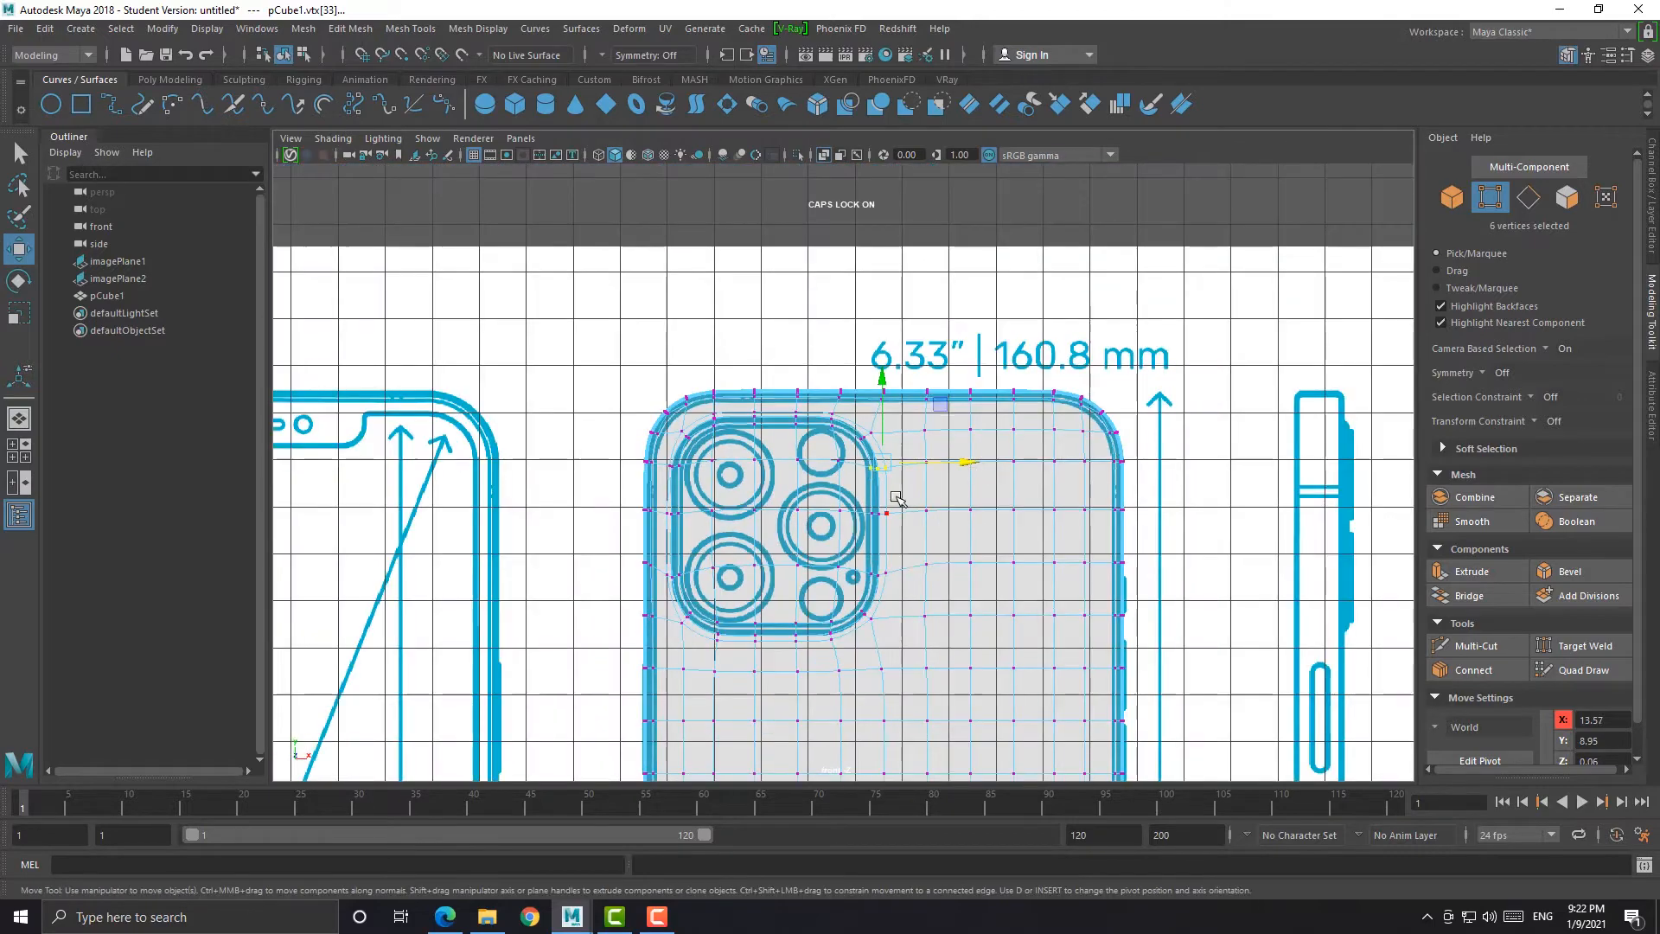
pyautogui.scroll(3, 897, 497)
pyautogui.press('1')
pyautogui.press('3')
pyautogui.press('space')
pyautogui.press('space')
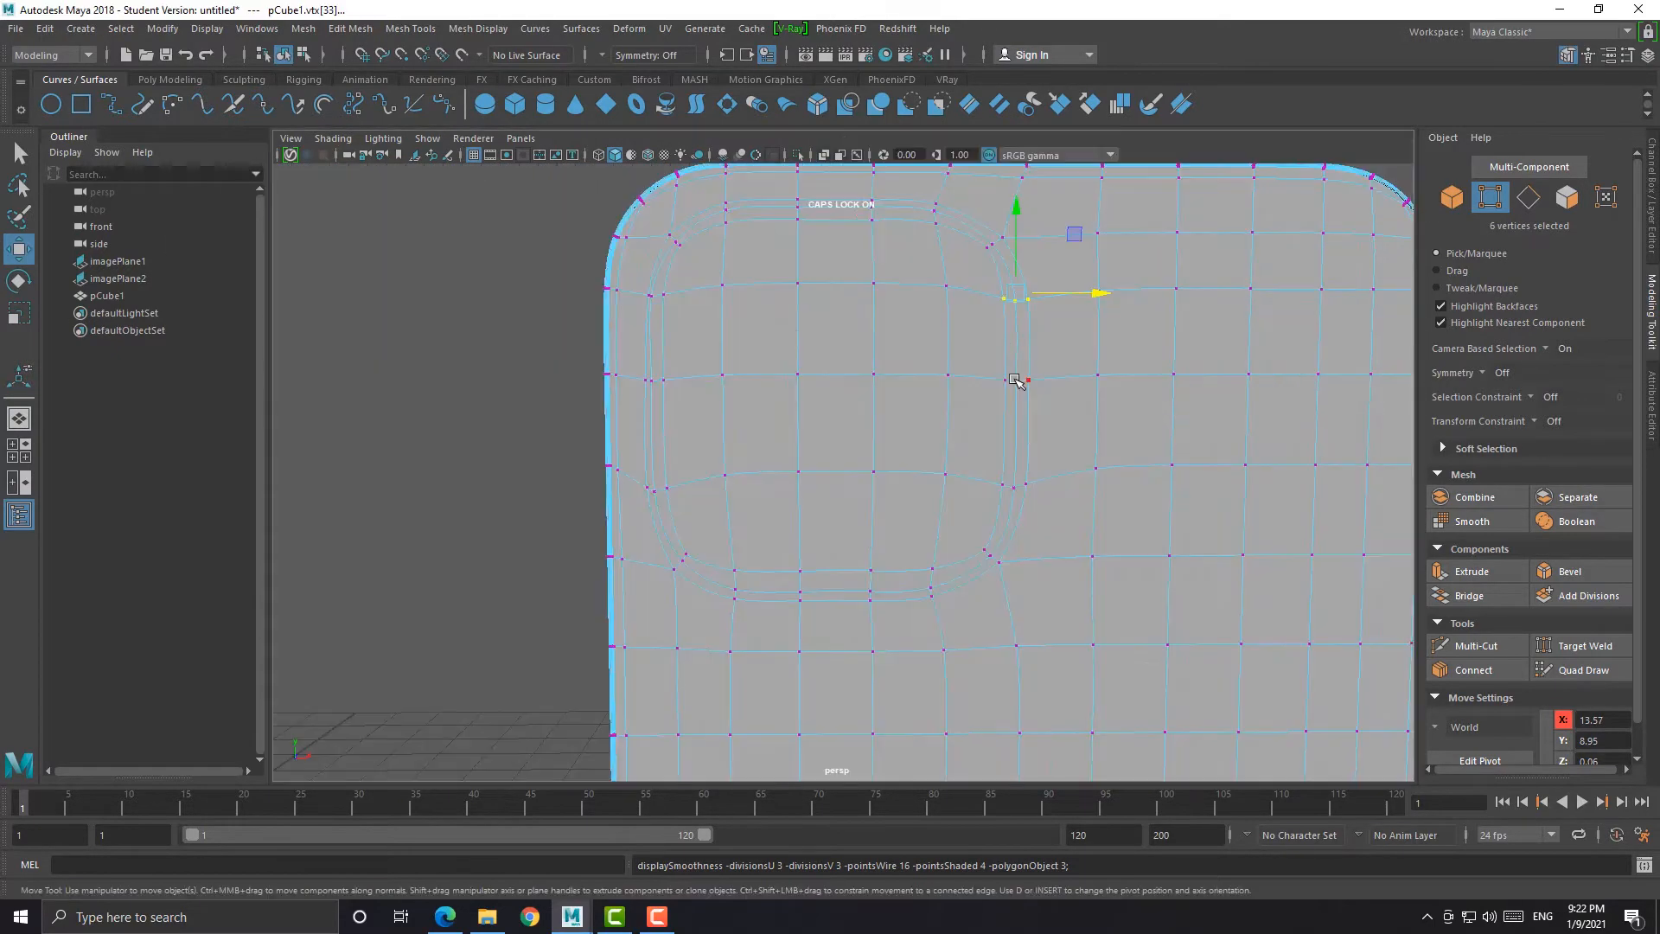
pyautogui.moveTo(1014, 381); pyautogui.dragTo(1068, 333, button='right')
pyautogui.click(575, 371)
pyautogui.keyDown('alt'); pyautogui.moveTo(770, 384); pyautogui.dragTo(836, 530); pyautogui.keyUp('alt')
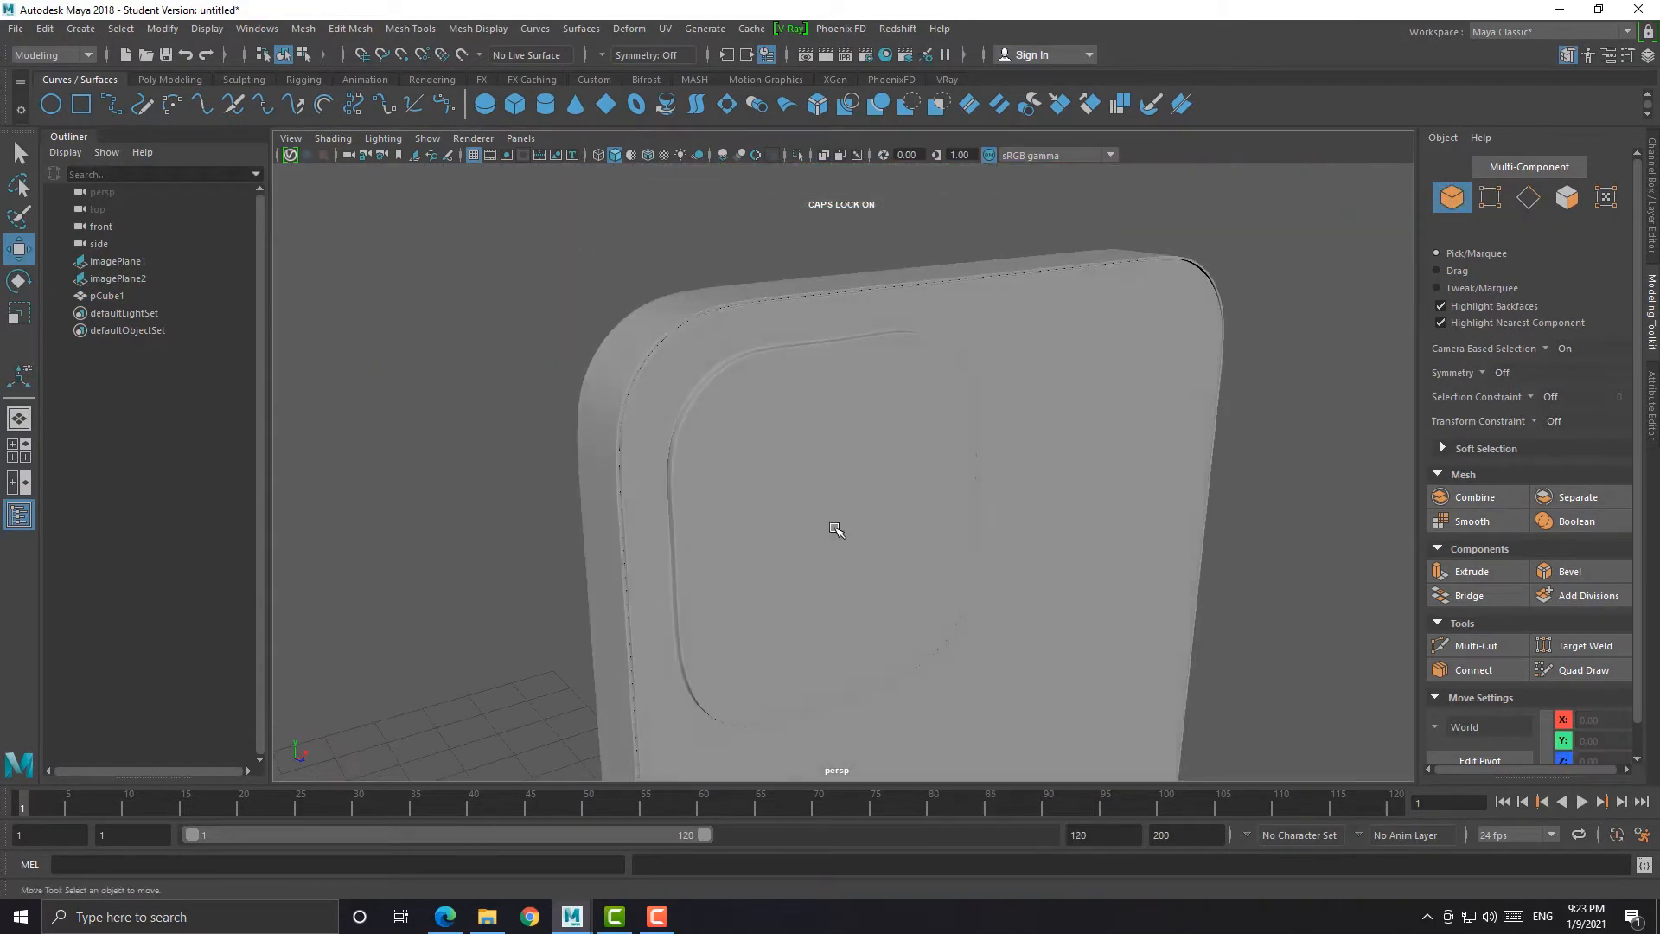
pyautogui.click(836, 529)
pyautogui.scroll(-3, 863, 541)
pyautogui.press('3')
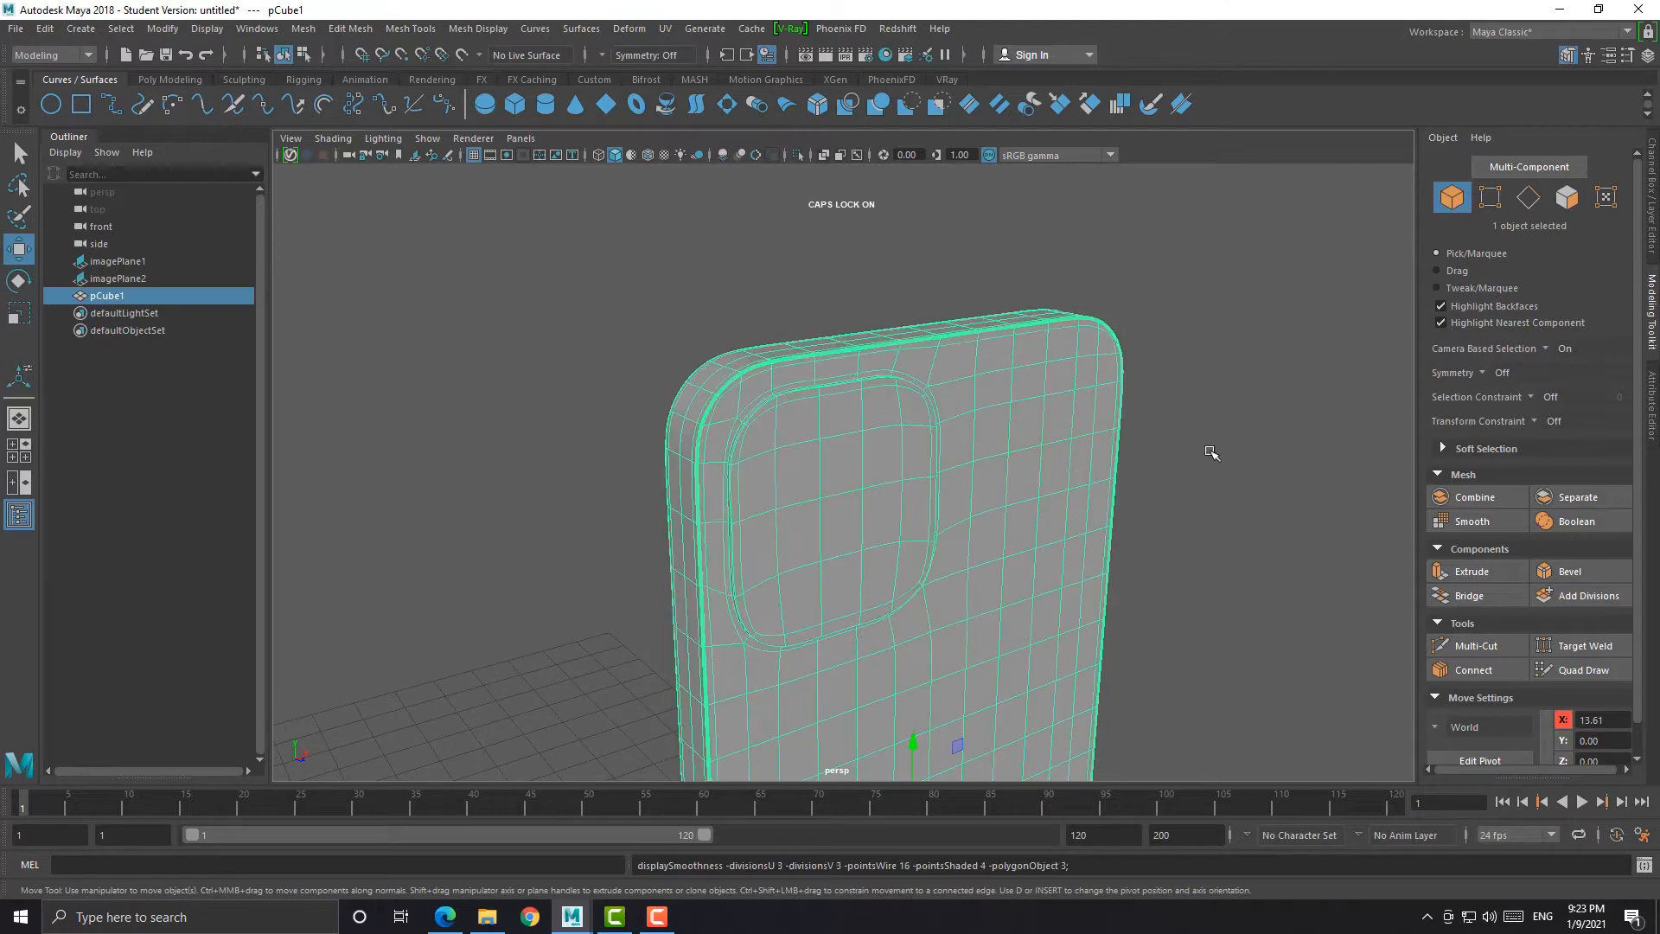
# Select the phone body and apply Smooth to its mesh with one division
pyautogui.click(1210, 452)
pyautogui.keyDown('alt'); pyautogui.moveTo(994, 397); pyautogui.dragTo(848, 333); pyautogui.keyUp('alt')
pyautogui.click(839, 434)
pyautogui.click(1091, 443)
pyautogui.click(959, 444)
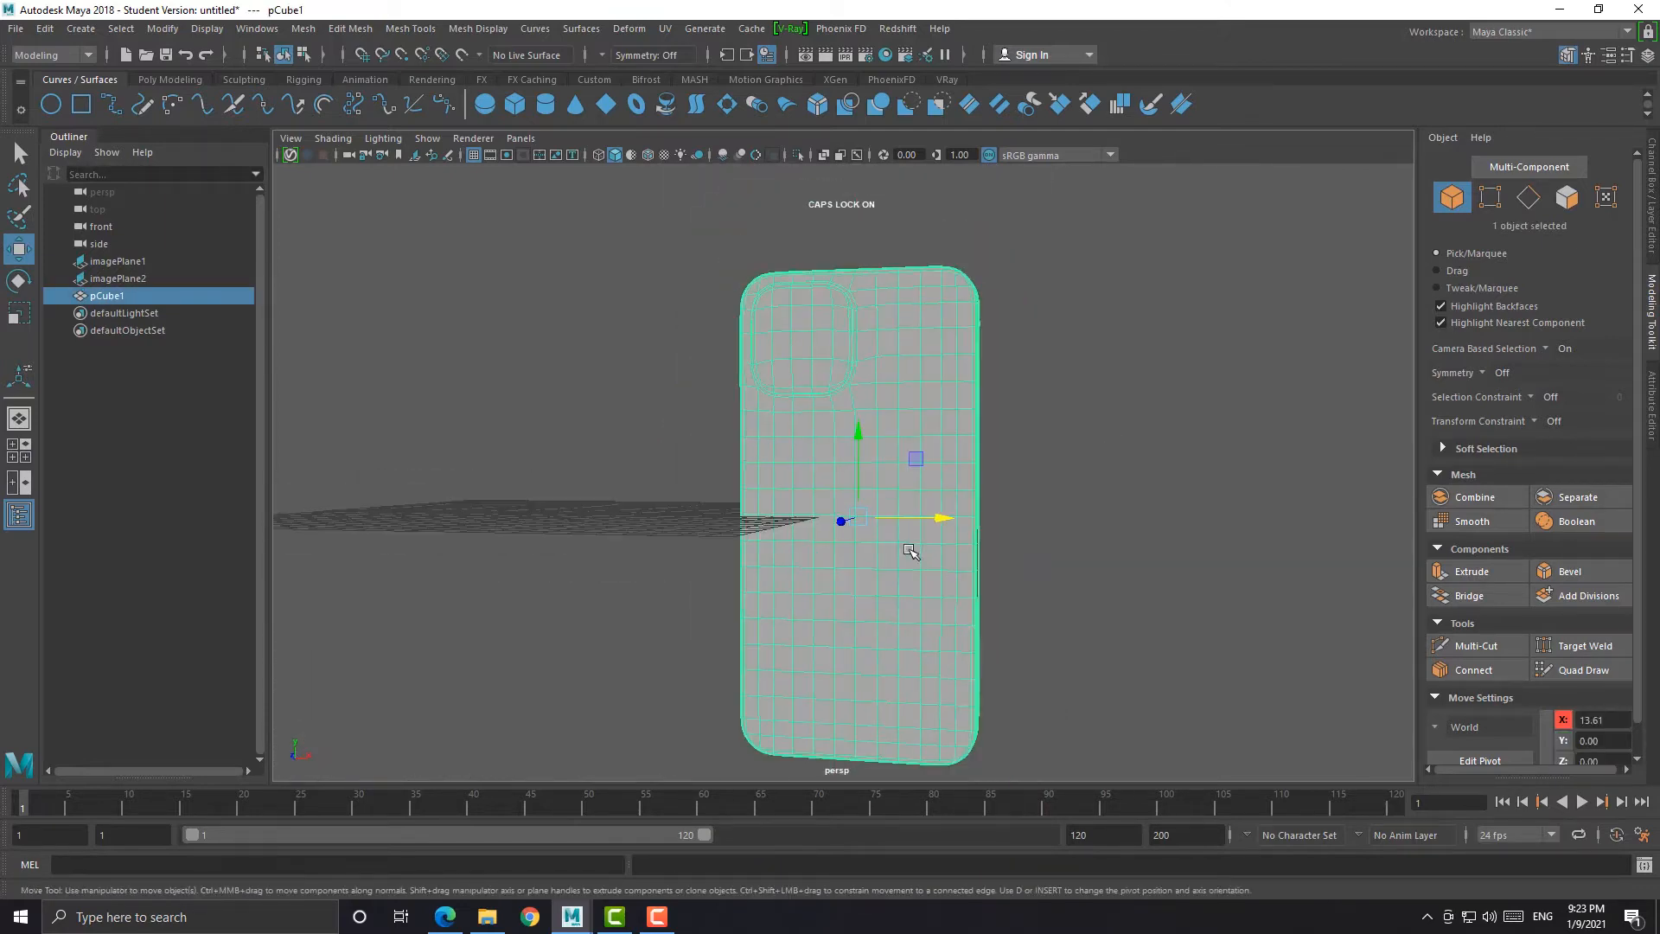
pyautogui.keyDown('alt'); pyautogui.moveTo(752, 393); pyautogui.dragTo(821, 441); pyautogui.keyUp('alt')
pyautogui.scroll(5, 810, 421)
pyautogui.keyDown('shift'); pyautogui.rightClick(814, 390); pyautogui.keyUp('shift')
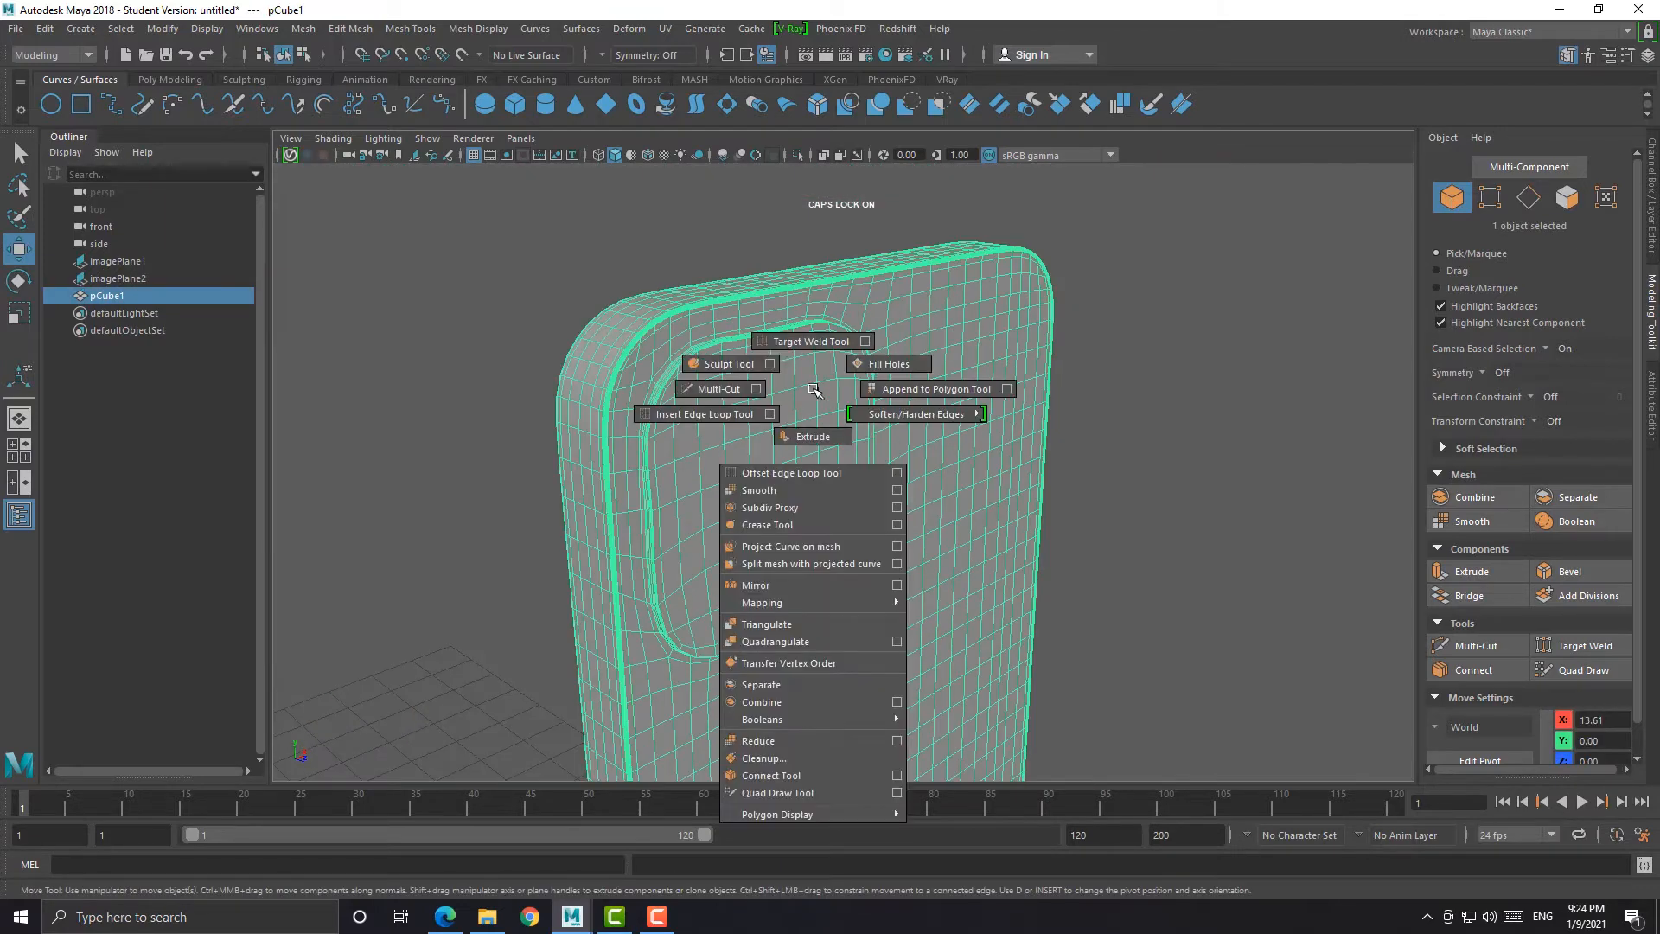
pyautogui.click(786, 490)
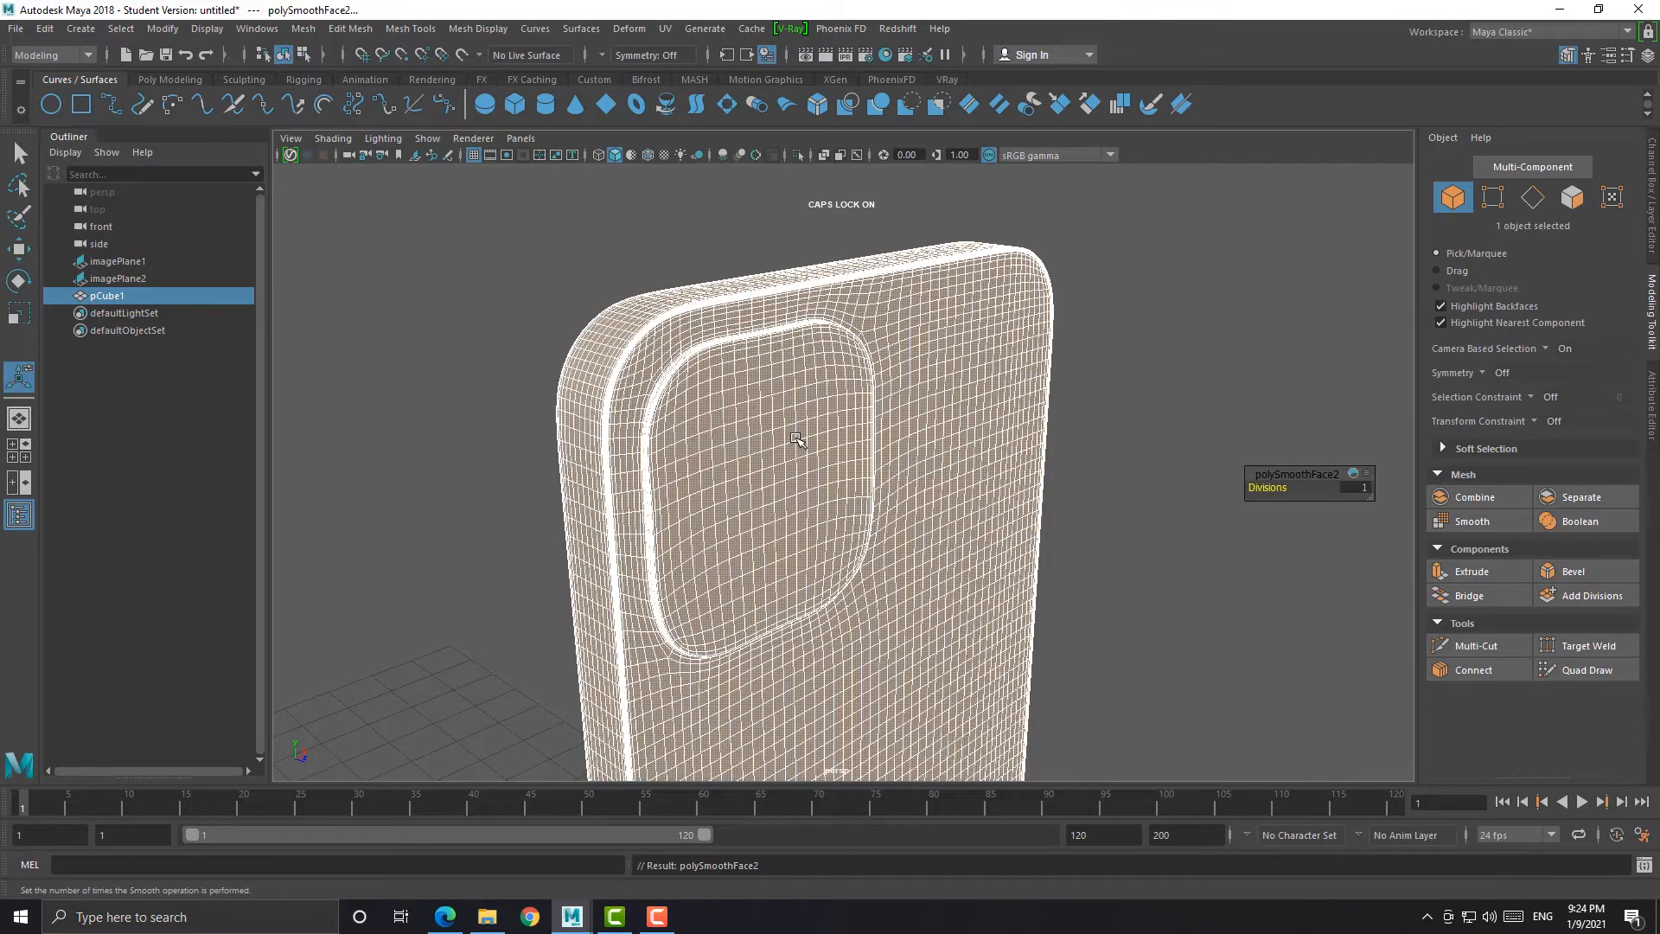
# In the front view, select the rectangular block of faces covering the middle lens on the camera module's inner side
pyautogui.press('space')
pyautogui.press('space')
pyautogui.moveTo(843, 430); pyautogui.dragTo(939, 363, button='right')
pyautogui.moveTo(944, 324); pyautogui.dragTo(839, 310)
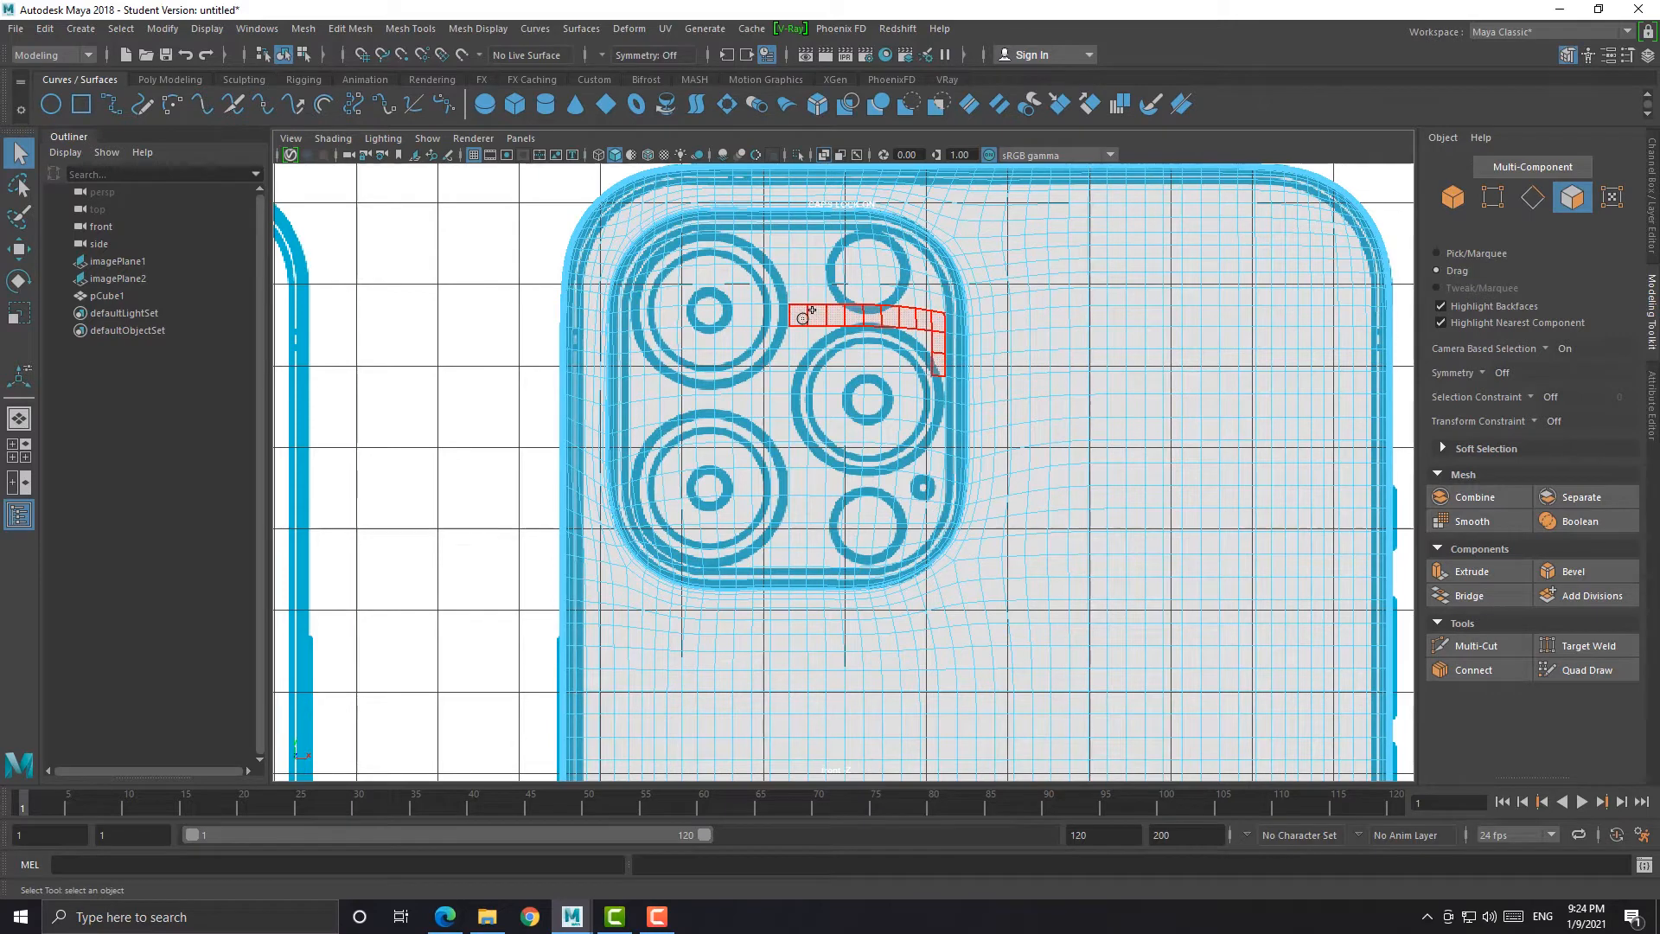
pyautogui.moveTo(848, 473); pyautogui.dragTo(937, 480)
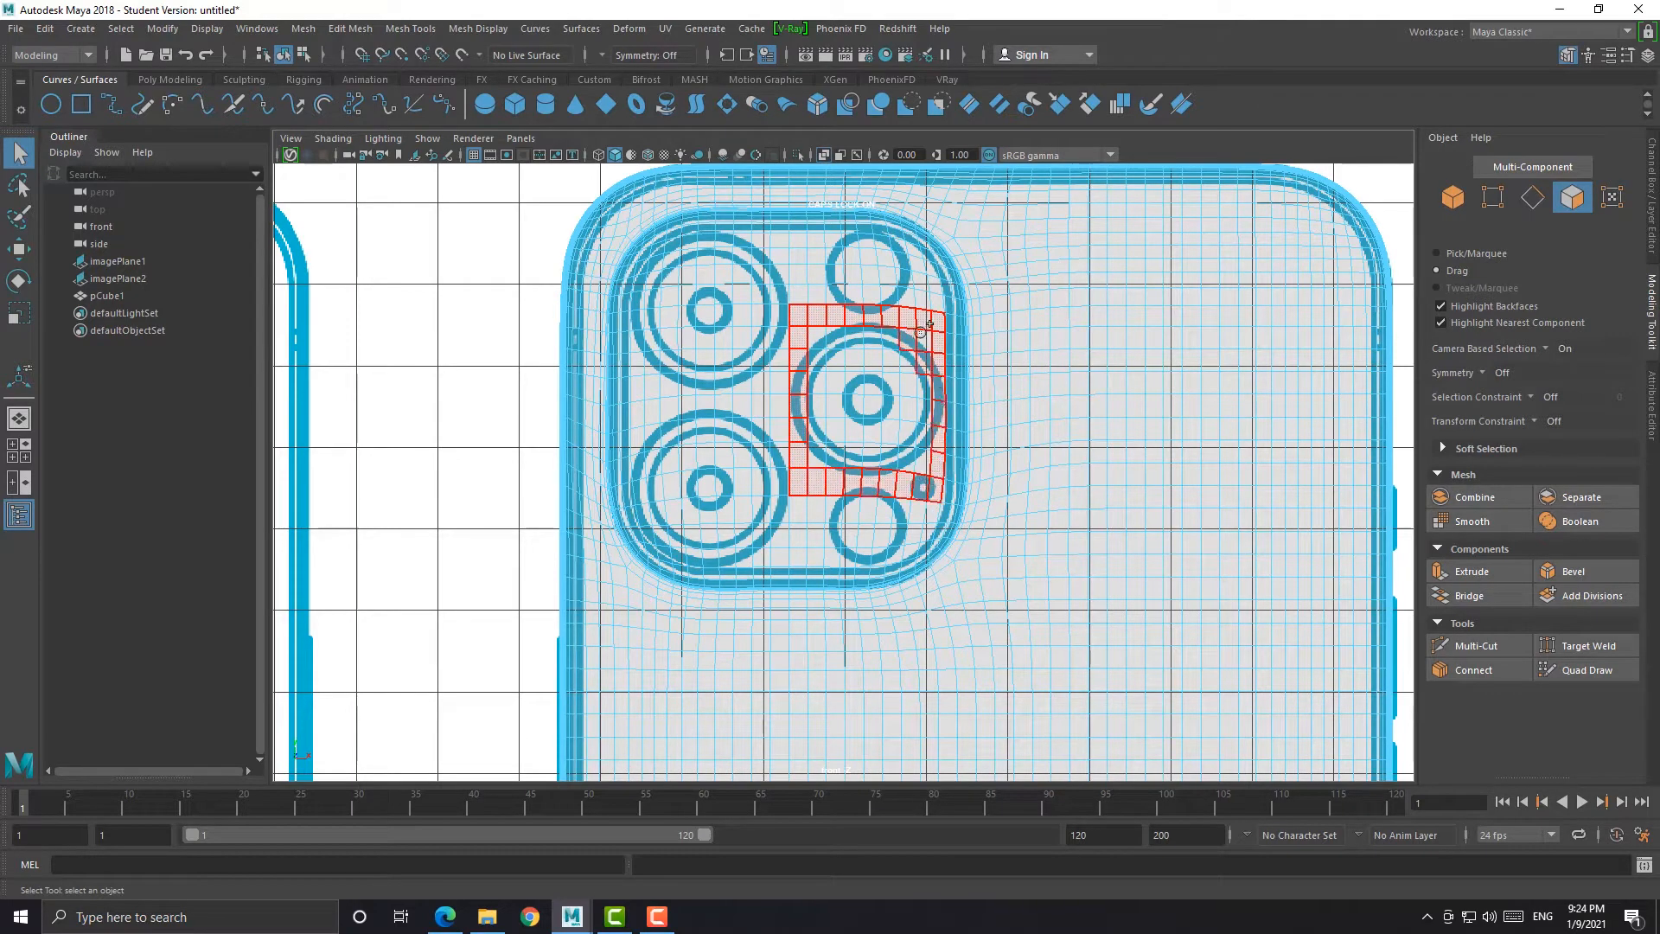
pyautogui.moveTo(929, 324)
pyautogui.mouseDown()
pyautogui.moveTo(830, 342)
pyautogui.moveTo(834, 382)
pyautogui.mouseUp()
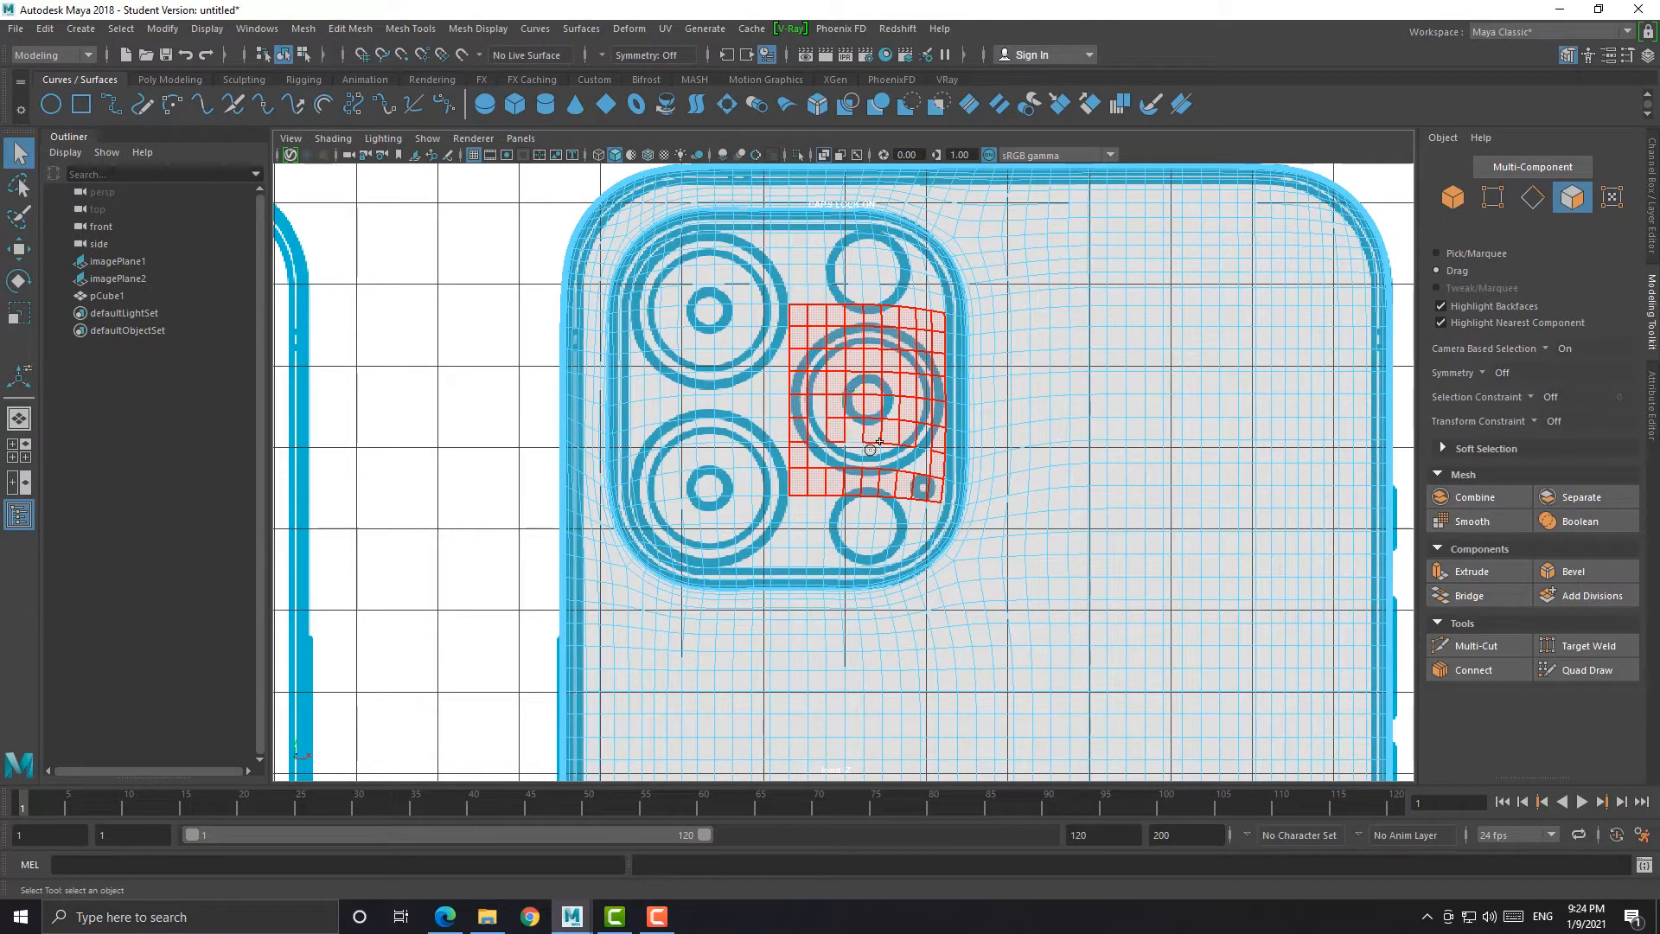
pyautogui.moveTo(931, 428)
pyautogui.mouseDown()
pyautogui.moveTo(822, 364)
pyautogui.moveTo(839, 356)
pyautogui.mouseUp()
# Extrude the selected middle lens faces with an Offset of 0.05
pyautogui.keyDown('alt'); pyautogui.moveTo(902, 460); pyautogui.dragTo(865, 424); pyautogui.keyUp('alt')
pyautogui.scroll(2, 884, 379)
pyautogui.keyDown('alt'); pyautogui.moveTo(882, 375); pyautogui.dragTo(861, 514, button='middle'); pyautogui.keyUp('alt')
pyautogui.scroll(1, 859, 512)
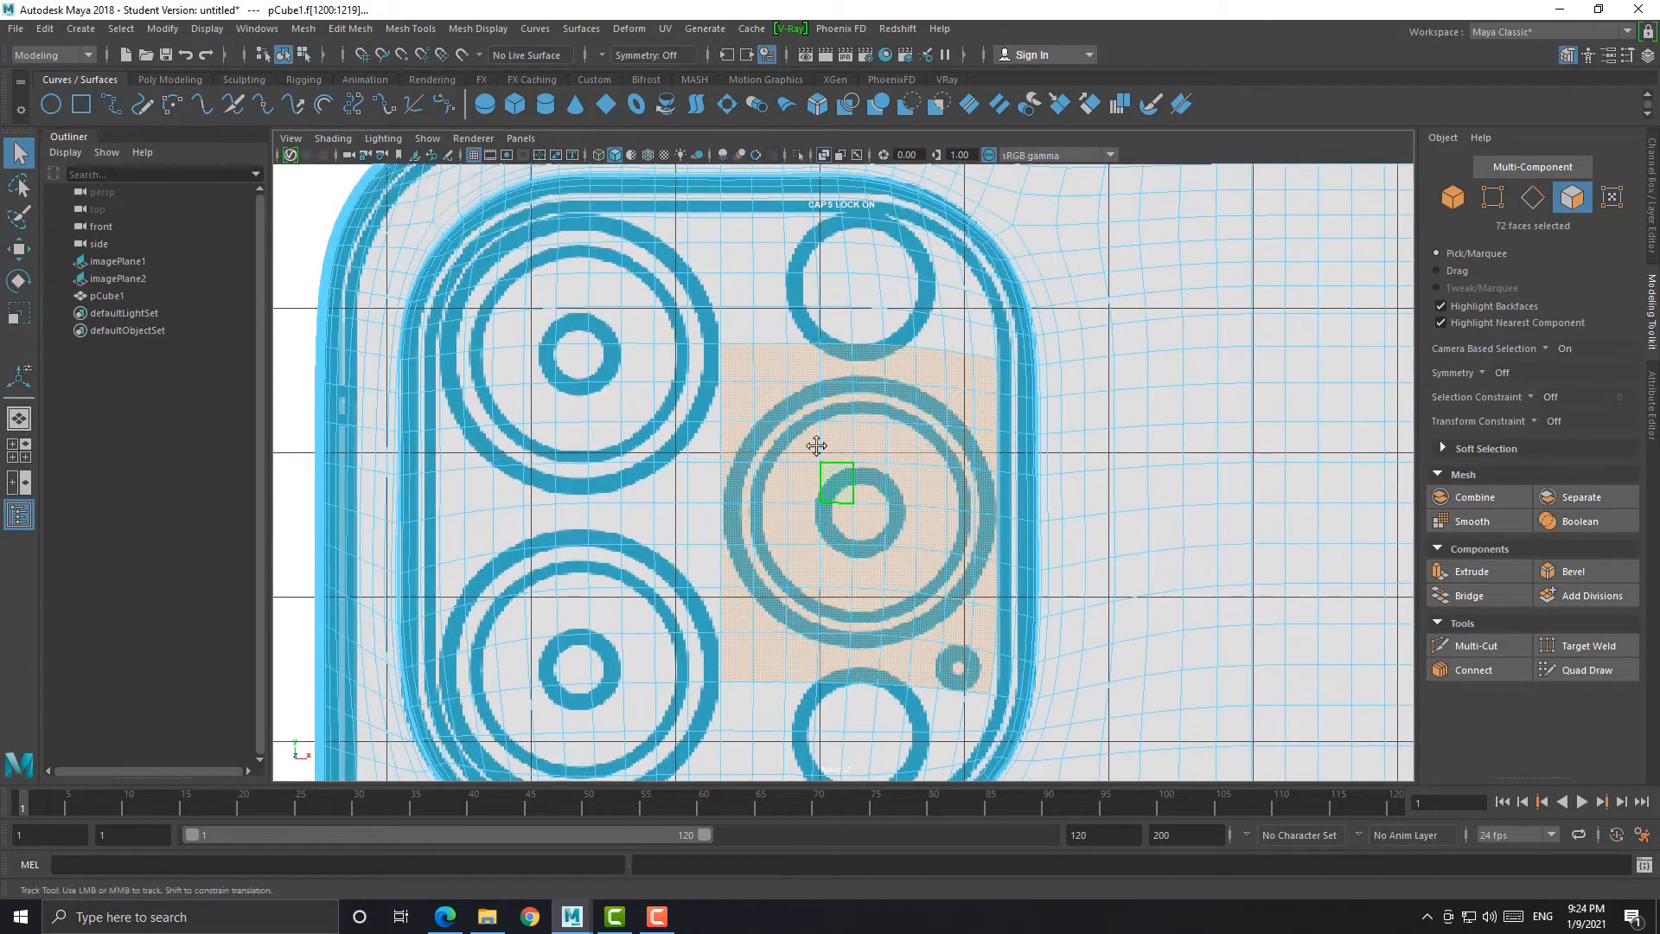
pyautogui.keyDown('alt'); pyautogui.moveTo(819, 448); pyautogui.dragTo(819, 420, button='middle'); pyautogui.keyUp('alt')
pyautogui.hotkey('shift', 'Tab')
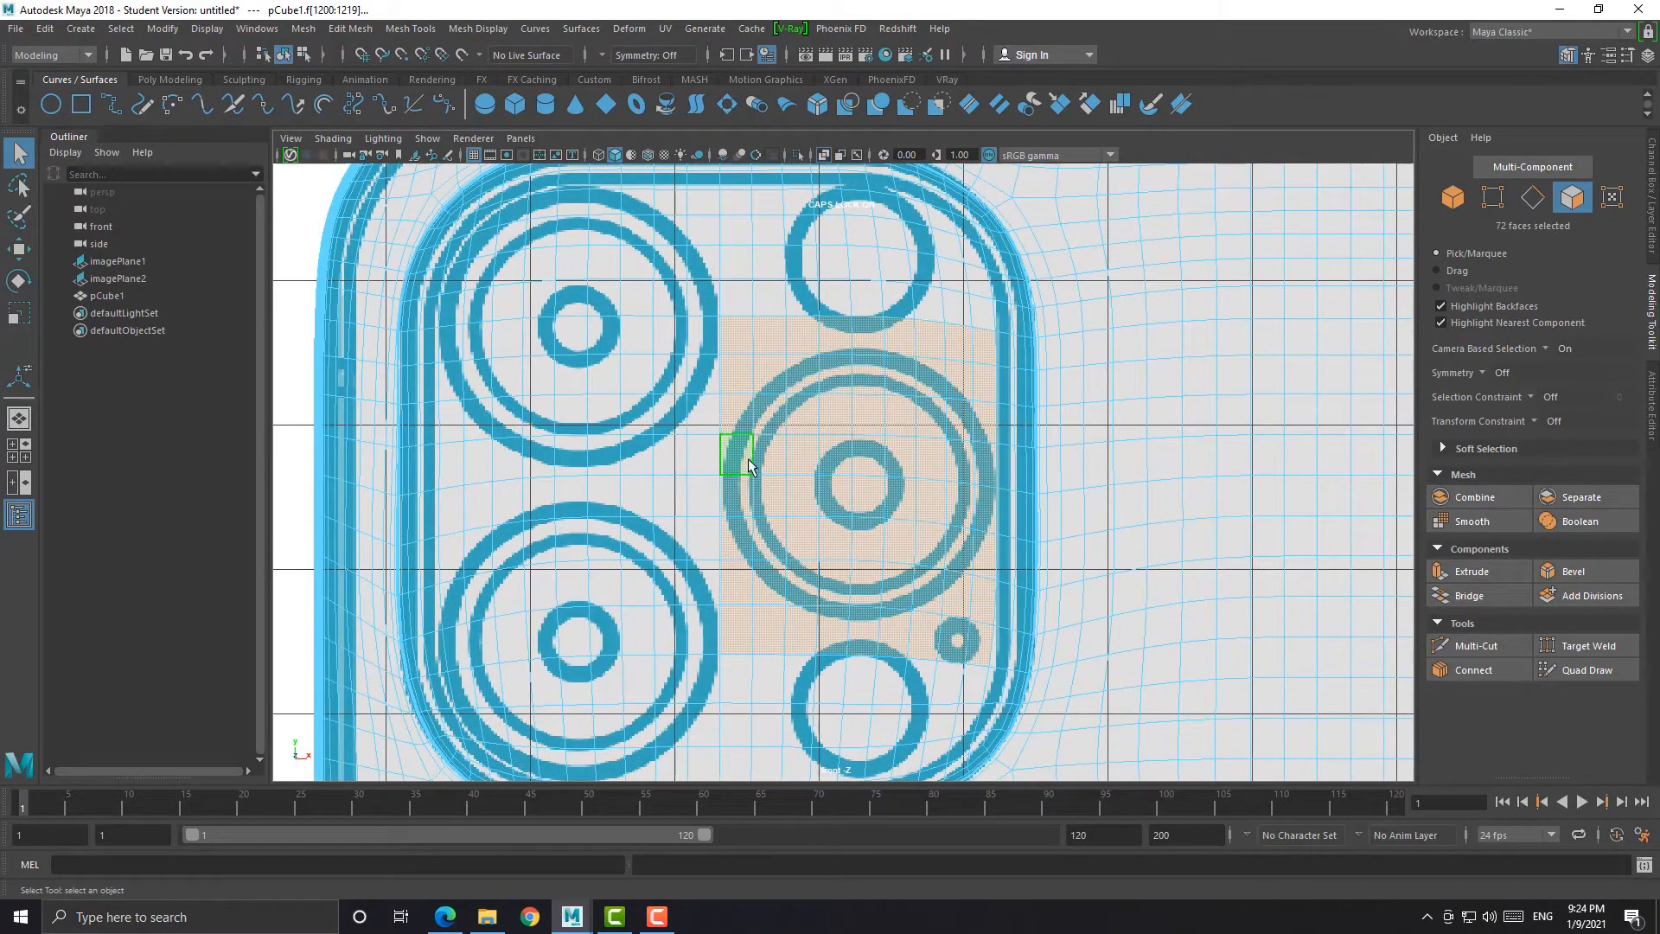
pyautogui.hotkey('ctrl', 'e')
pyautogui.moveTo(1259, 516); pyautogui.dragTo(1264, 515)
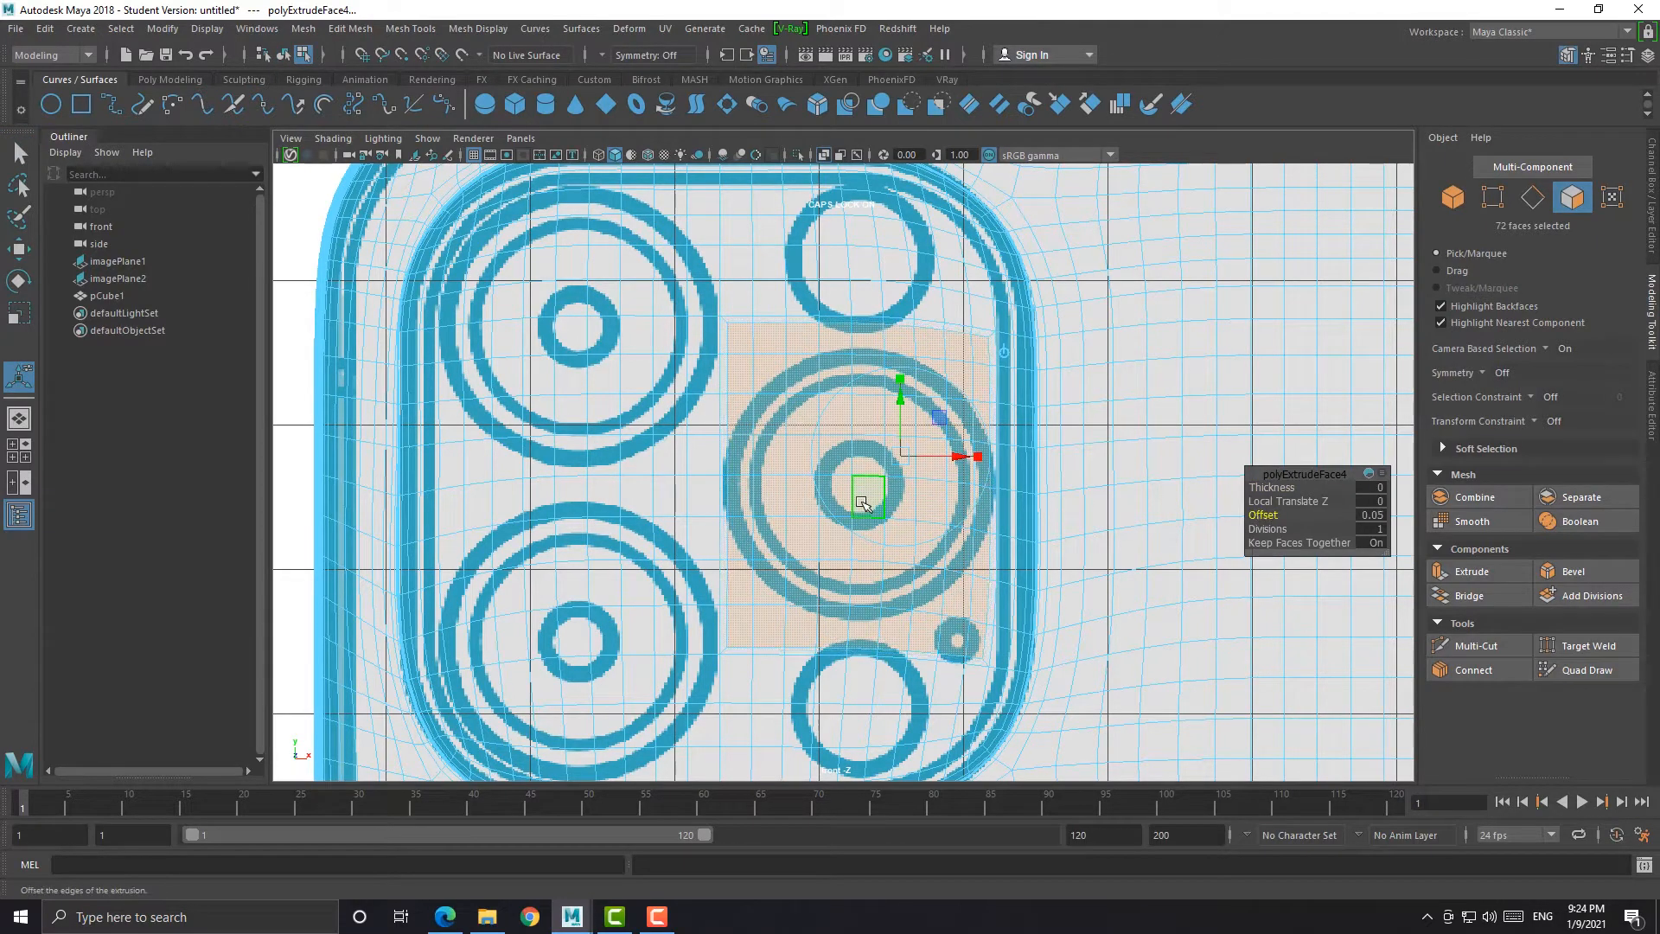
# Circularize the extruded faces, reduce their Radial Offset to the drawn lens size and center them on the middle lens
pyautogui.keyDown('shift'); pyautogui.moveTo(860, 502); pyautogui.dragTo(863, 640, button='right'); pyautogui.keyUp('shift')
pyautogui.moveTo(1277, 508); pyautogui.dragTo(1260, 505)
pyautogui.press('w')
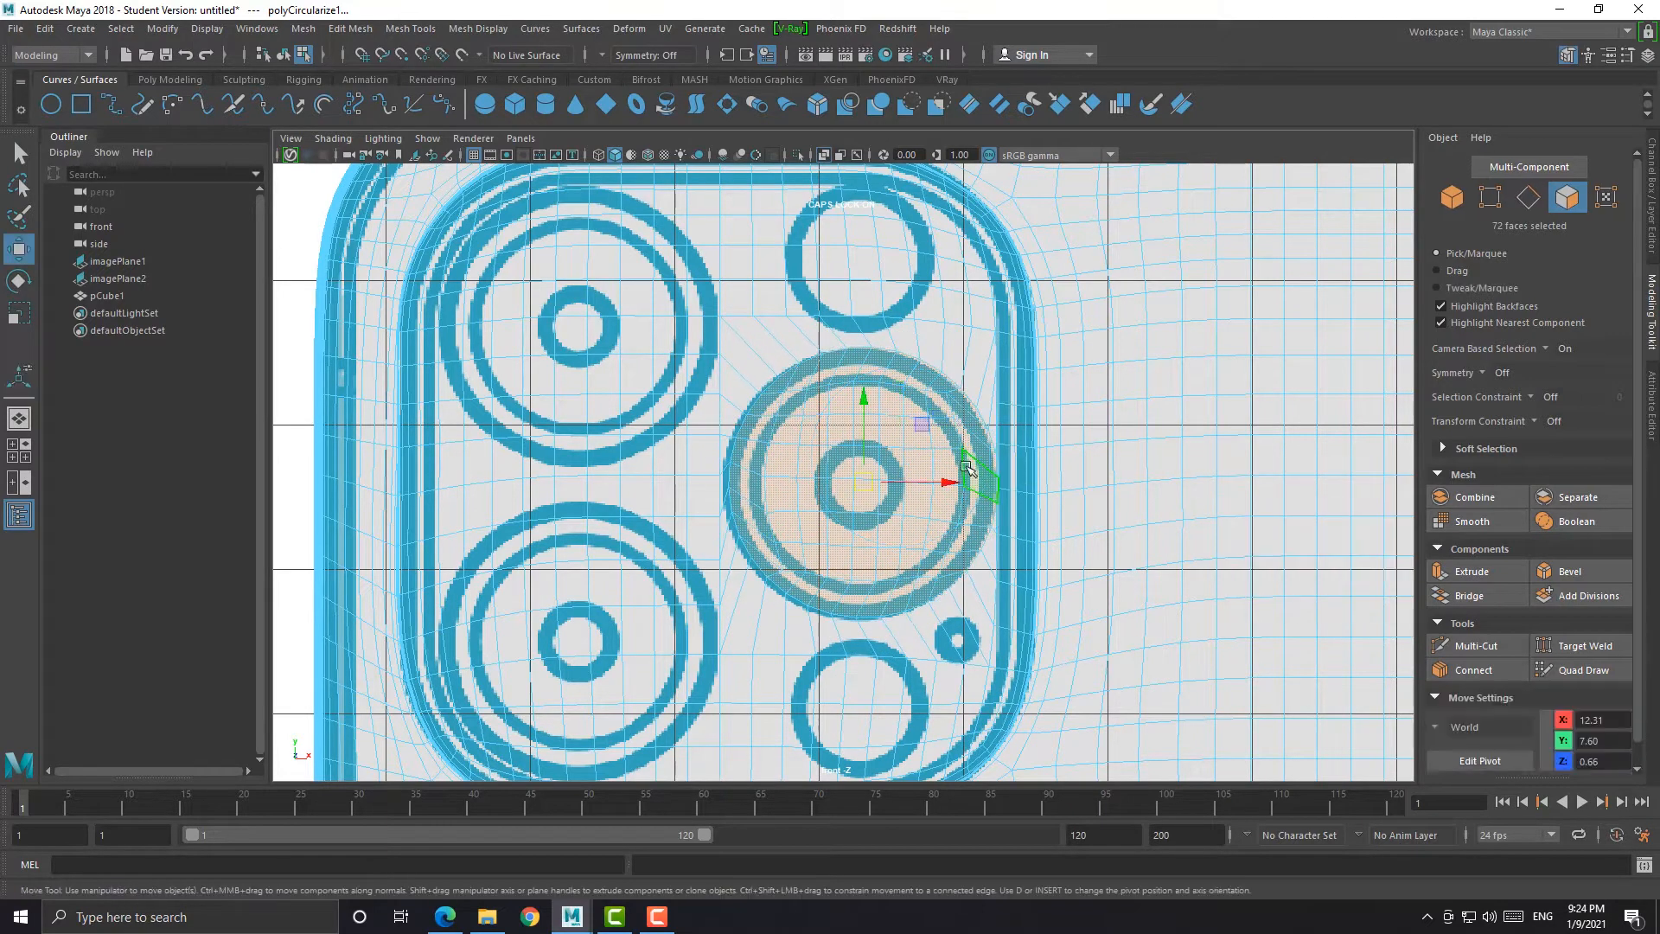
pyautogui.moveTo(858, 403); pyautogui.dragTo(858, 406)
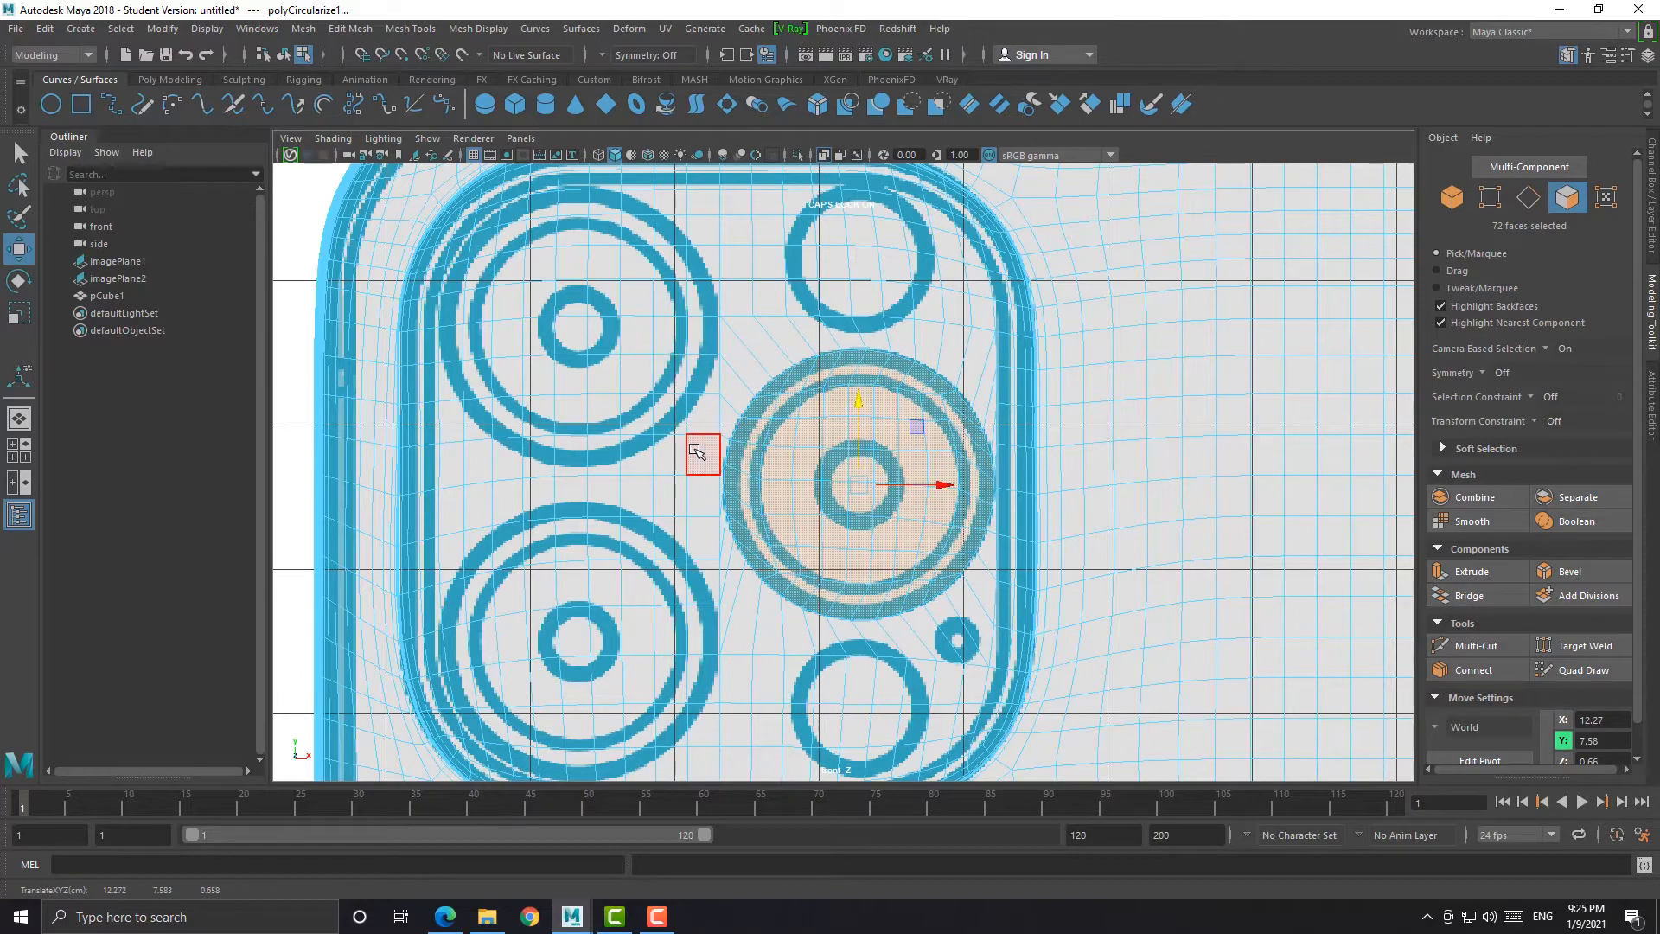
# Select the block of faces covering the upper outer lens of the camera module
pyautogui.press('space')
pyautogui.press('space')
pyautogui.press('space')
pyautogui.press('space')
pyautogui.keyDown('alt'); pyautogui.moveTo(665, 420); pyautogui.dragTo(818, 551, button='middle'); pyautogui.keyUp('alt')
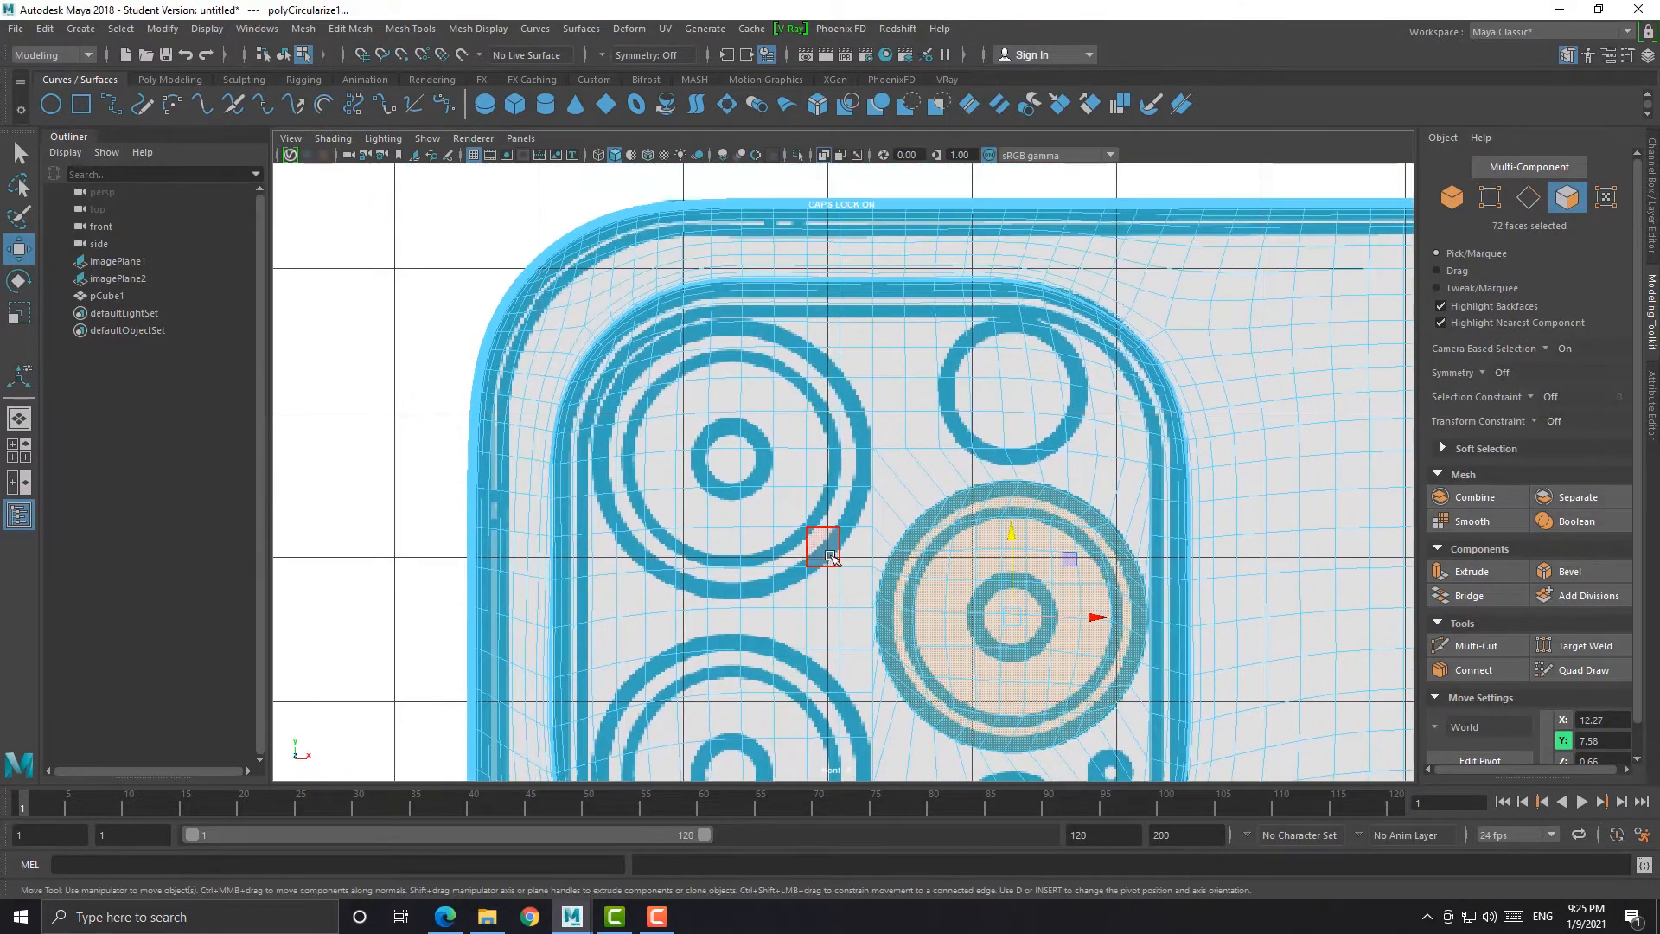
pyautogui.scroll(2, 822, 544)
pyautogui.press('Tab')
pyautogui.moveTo(859, 601)
pyautogui.mouseDown()
pyautogui.moveTo(840, 622)
pyautogui.moveTo(852, 648)
pyautogui.moveTo(593, 637)
pyautogui.moveTo(588, 614)
pyautogui.mouseUp()
pyautogui.moveTo(856, 610)
pyautogui.mouseDown()
pyautogui.moveTo(598, 611)
pyautogui.moveTo(553, 471)
pyautogui.mouseUp()
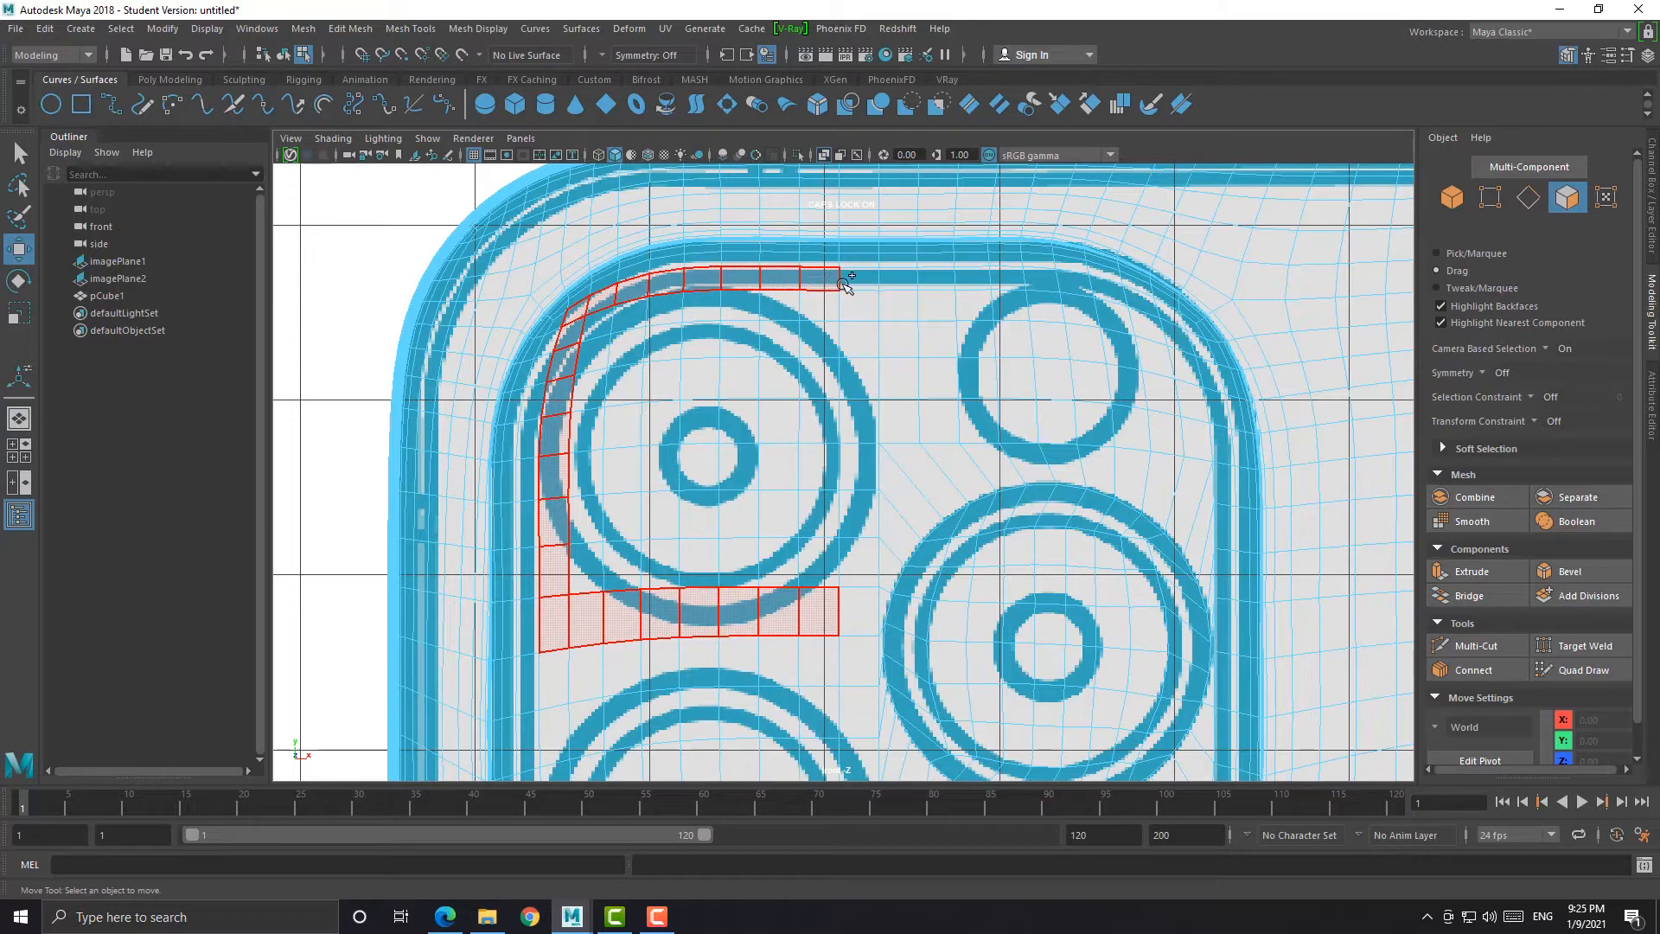
pyautogui.moveTo(843, 284)
pyautogui.mouseDown()
pyautogui.moveTo(859, 582)
pyautogui.moveTo(589, 562)
pyautogui.moveTo(825, 514)
pyautogui.moveTo(584, 451)
pyautogui.moveTo(835, 406)
pyautogui.moveTo(583, 372)
pyautogui.moveTo(834, 342)
pyautogui.moveTo(588, 327)
pyautogui.mouseUp()
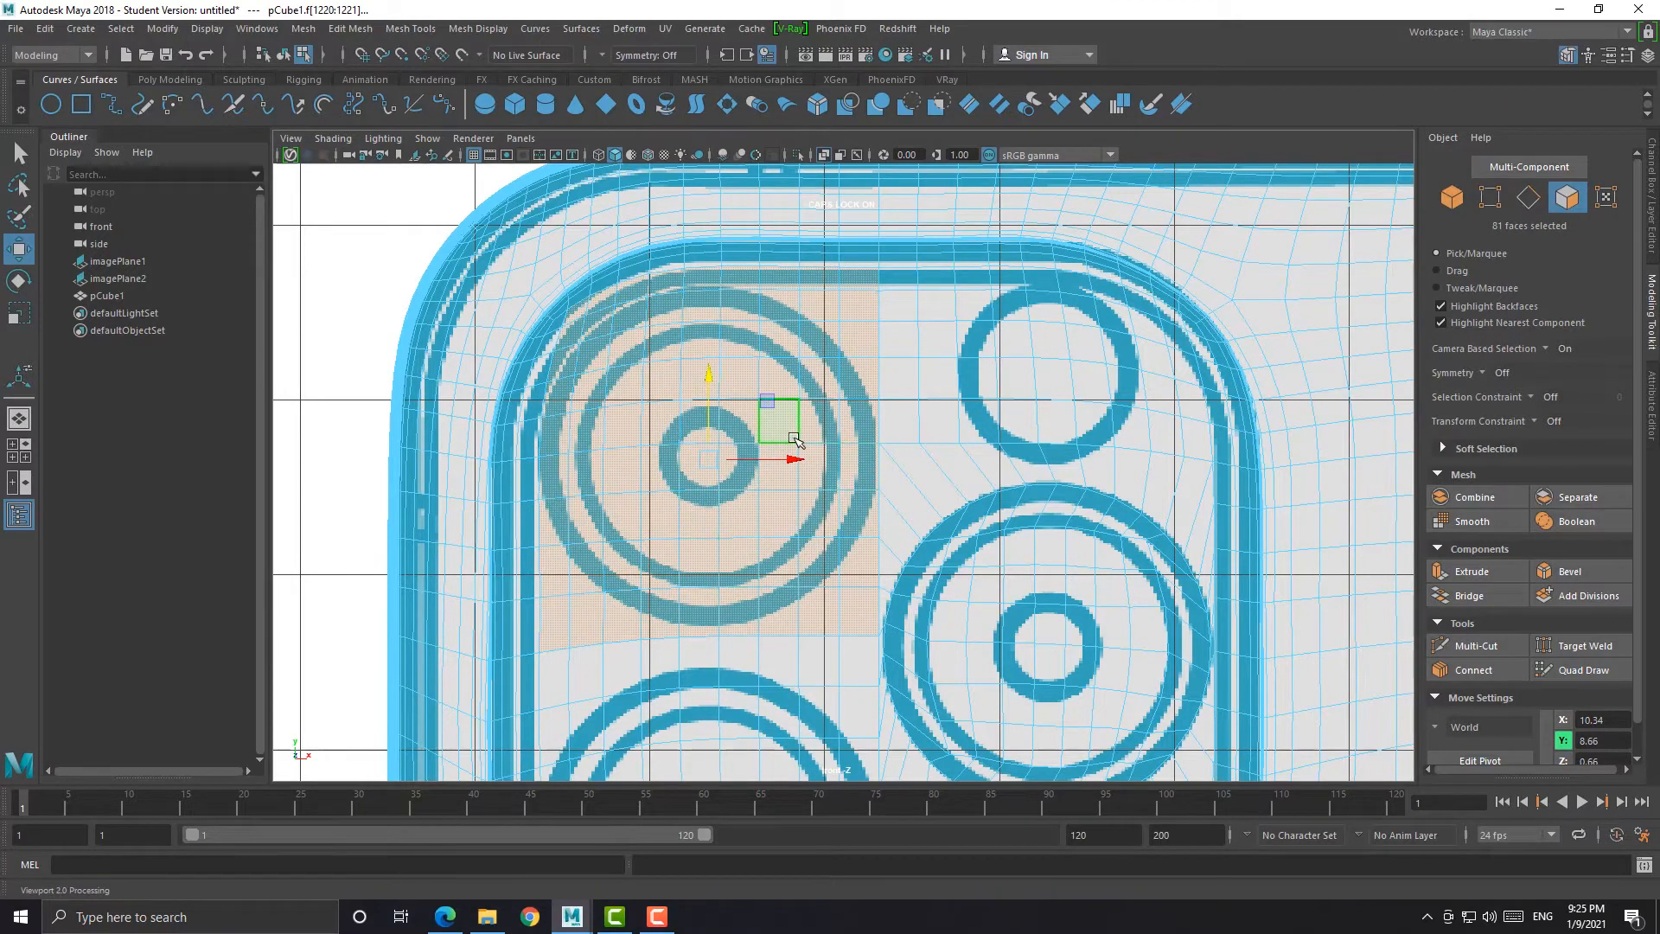
# Extrude the upper outer lens faces with an Offset of 0.07 and circularize them
pyautogui.scroll(1, 653, 566)
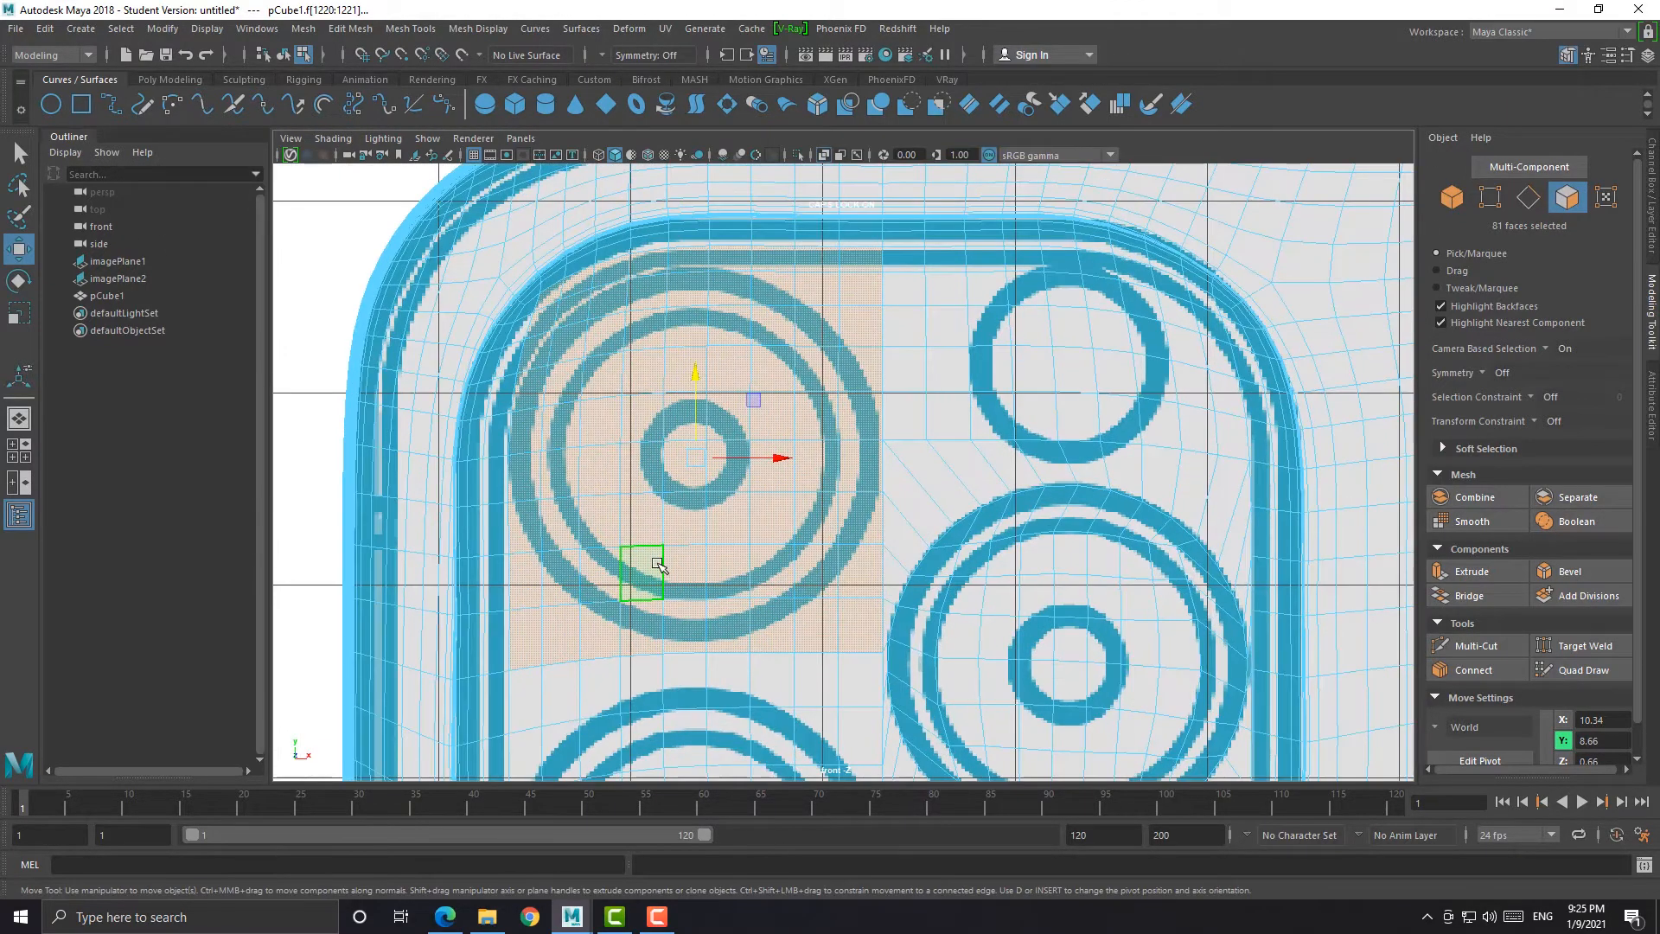
pyautogui.hotkey('ctrl', 'e')
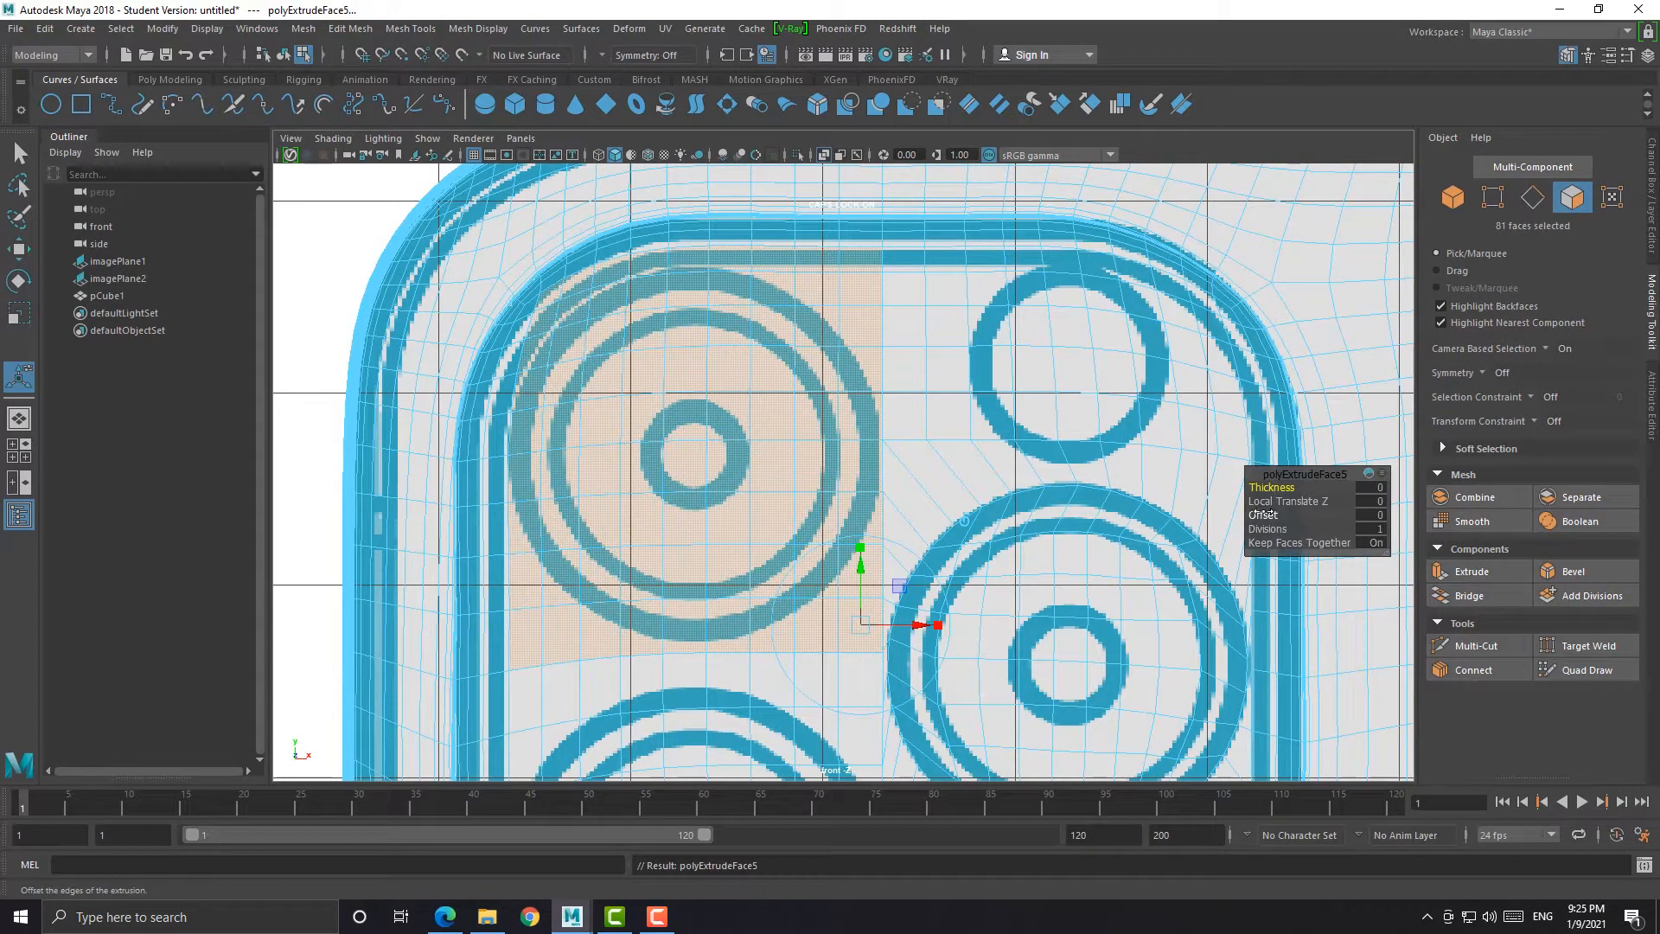
pyautogui.moveTo(1262, 515); pyautogui.dragTo(1273, 515)
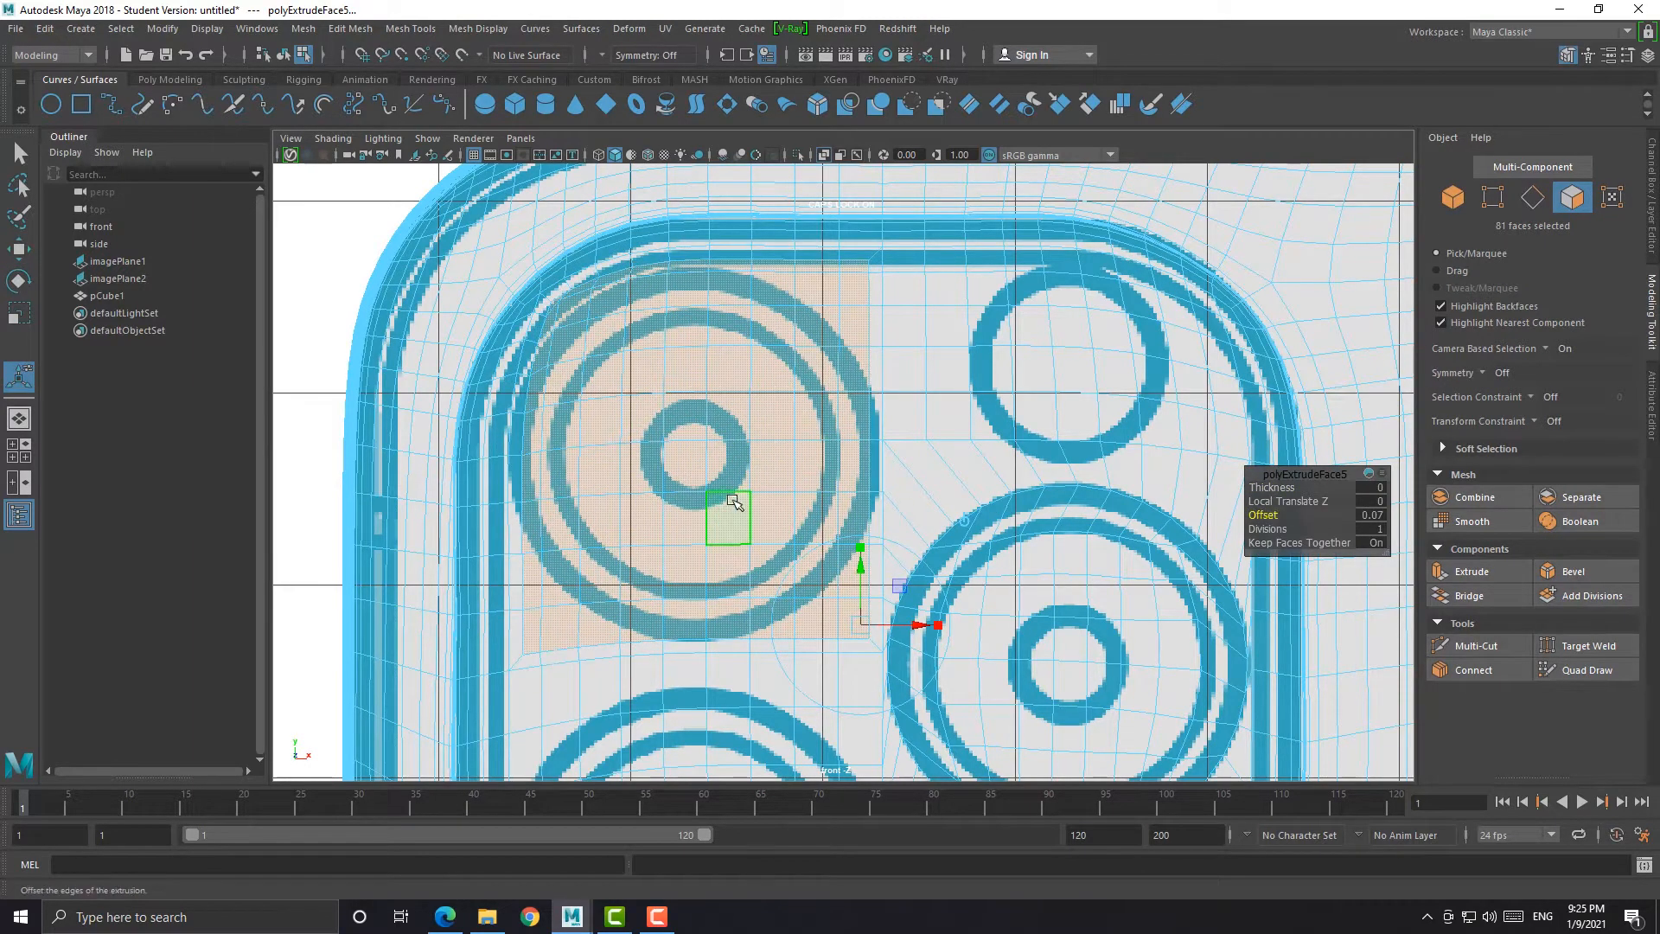
pyautogui.keyDown('shift'); pyautogui.moveTo(732, 500); pyautogui.dragTo(719, 640, button='right'); pyautogui.keyUp('shift')
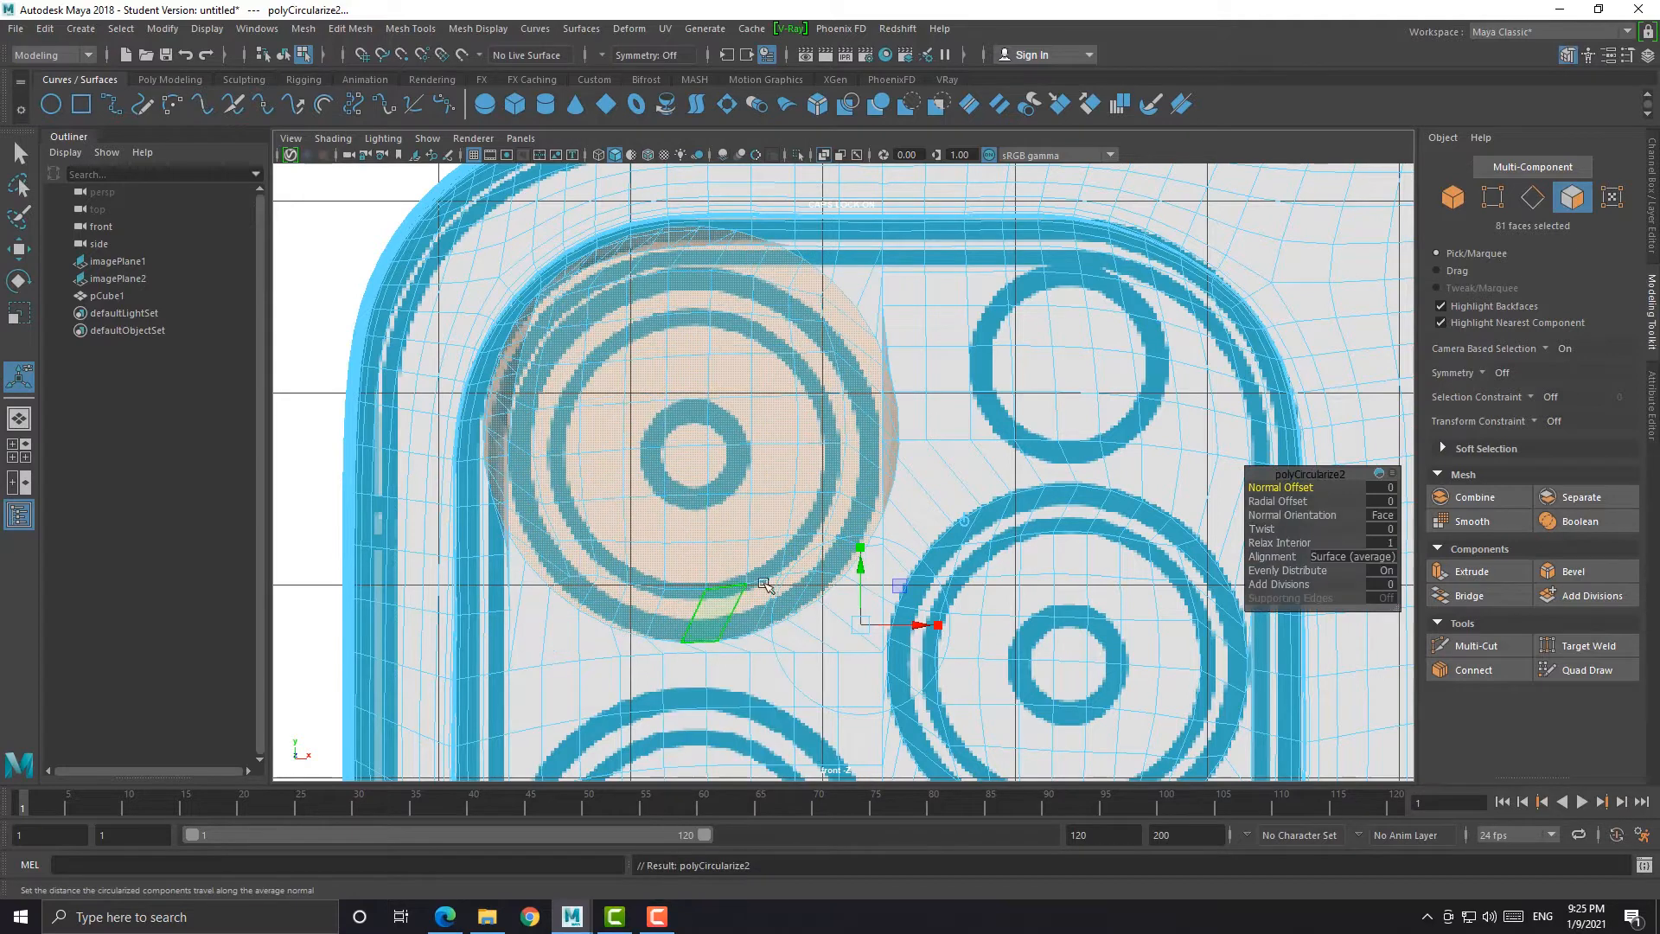
# Reduce the Radial Offset of the circularized upper outer lens faces and move them down onto the drawn lens
pyautogui.moveTo(1282, 502)
pyautogui.mouseDown()
pyautogui.moveTo(1256, 500)
pyautogui.moveTo(1275, 505)
pyautogui.mouseUp()
pyautogui.press('w')
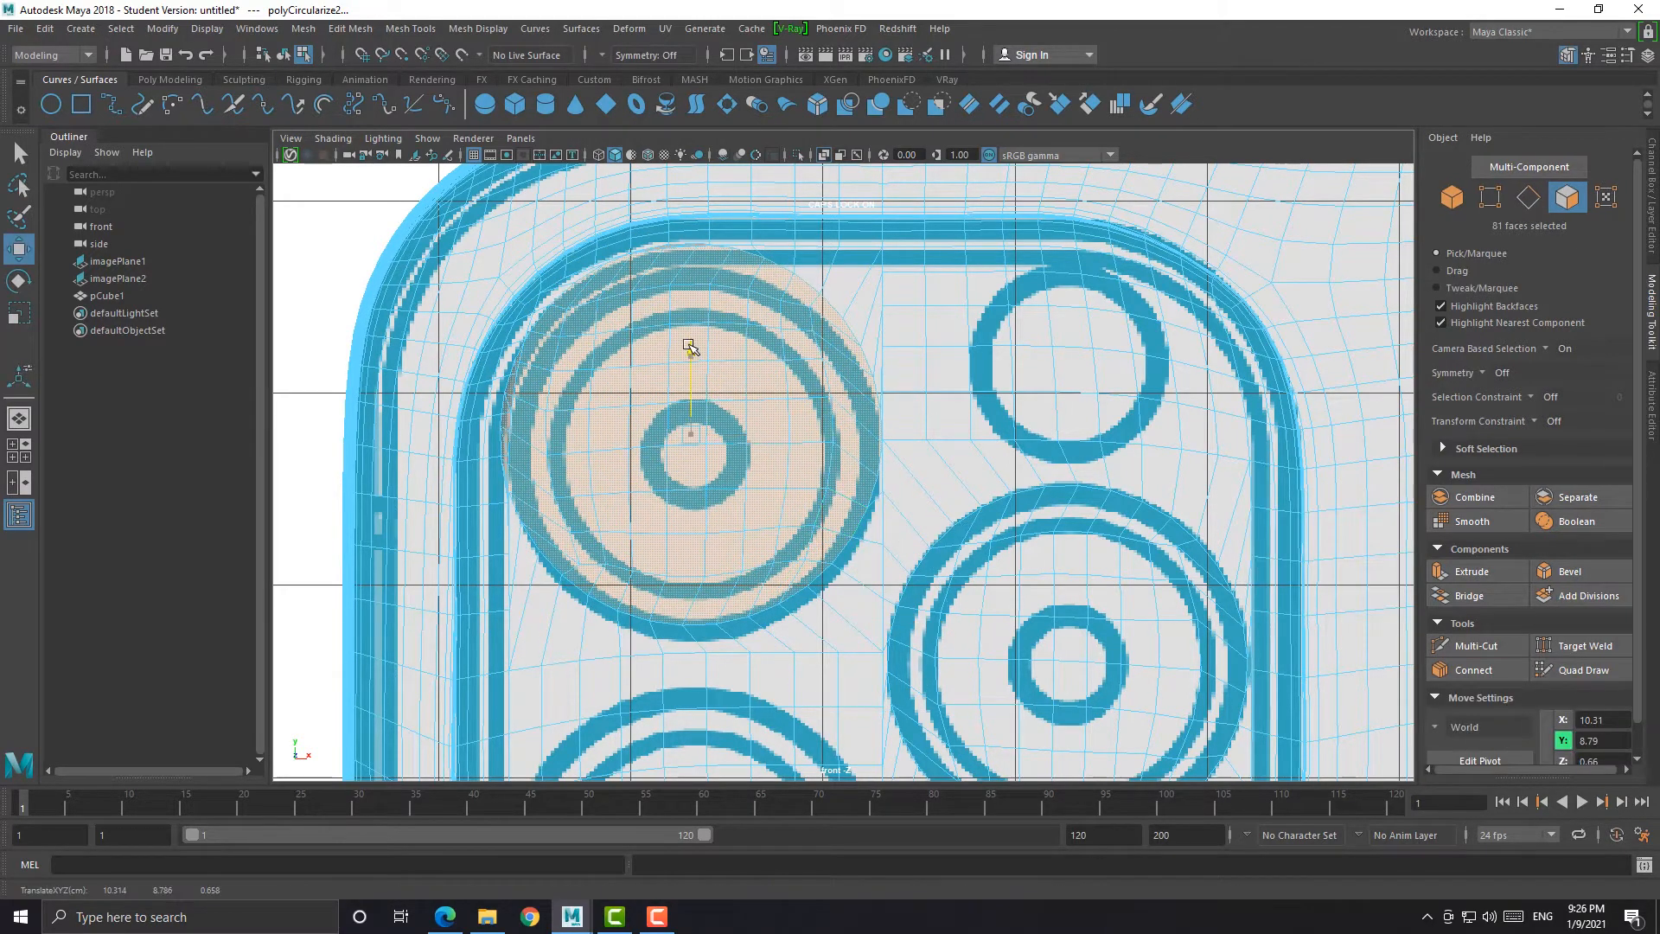
pyautogui.moveTo(687, 346); pyautogui.dragTo(674, 422)
# Scale the upper outer lens circle to the drawn outer ring and shift it horizontally to line up with it
pyautogui.press('space')
pyautogui.press('space')
pyautogui.scroll(3, 865, 364)
pyautogui.scroll(3, 751, 389)
pyautogui.press('r')
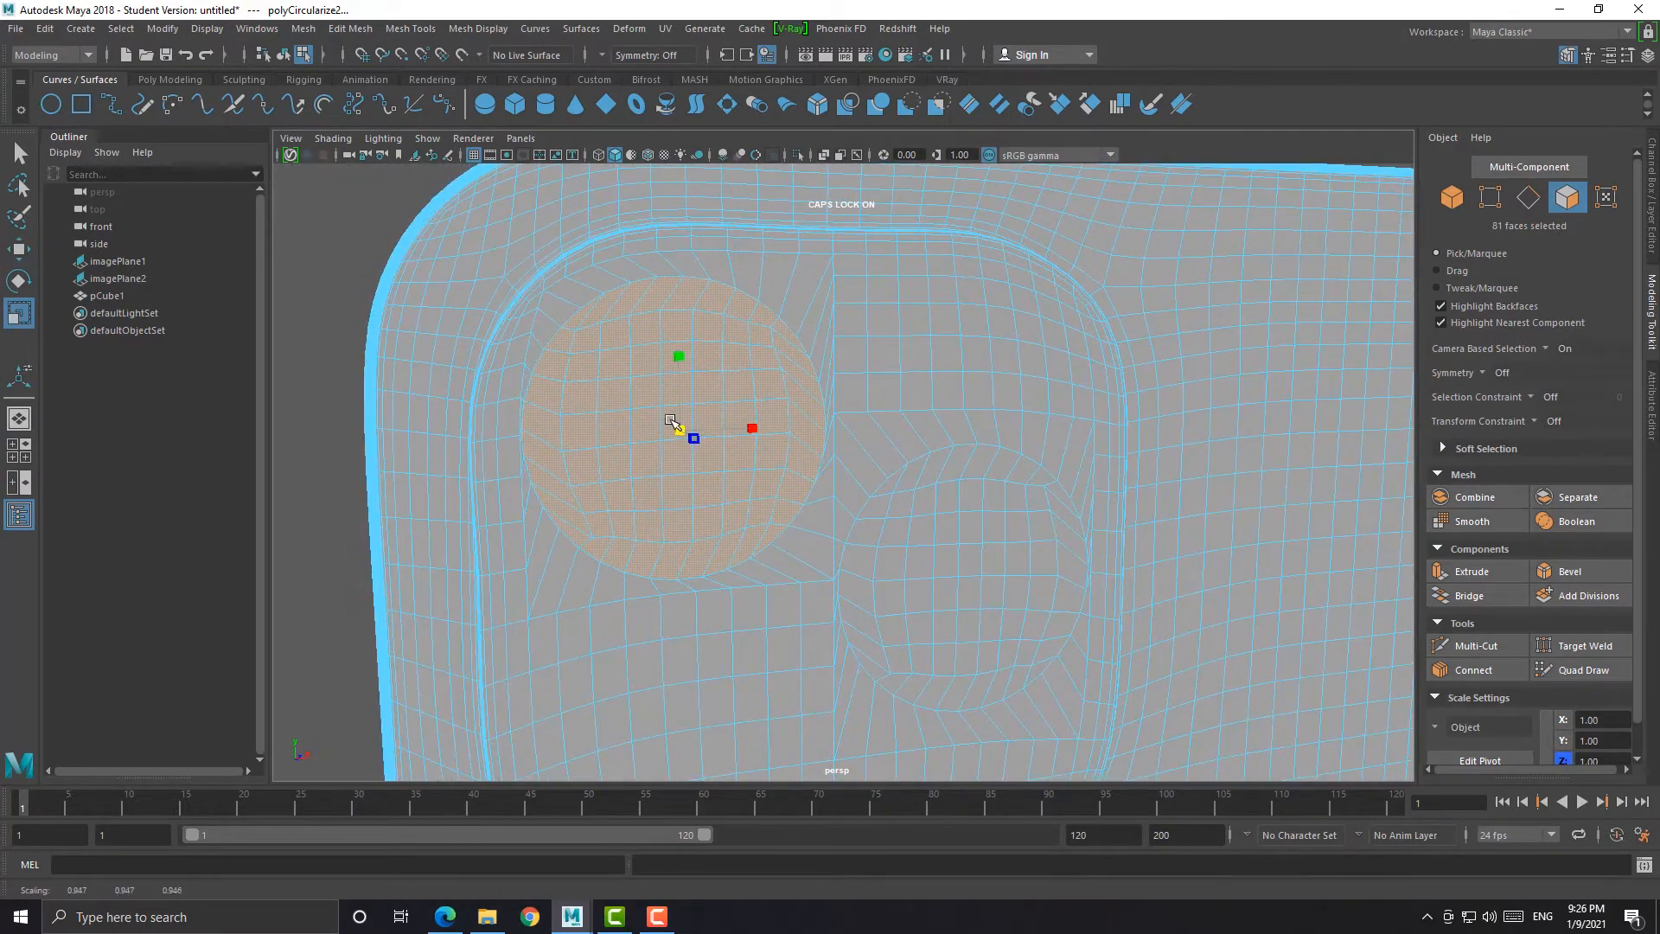
pyautogui.press('space')
pyautogui.press('space')
pyautogui.press('w')
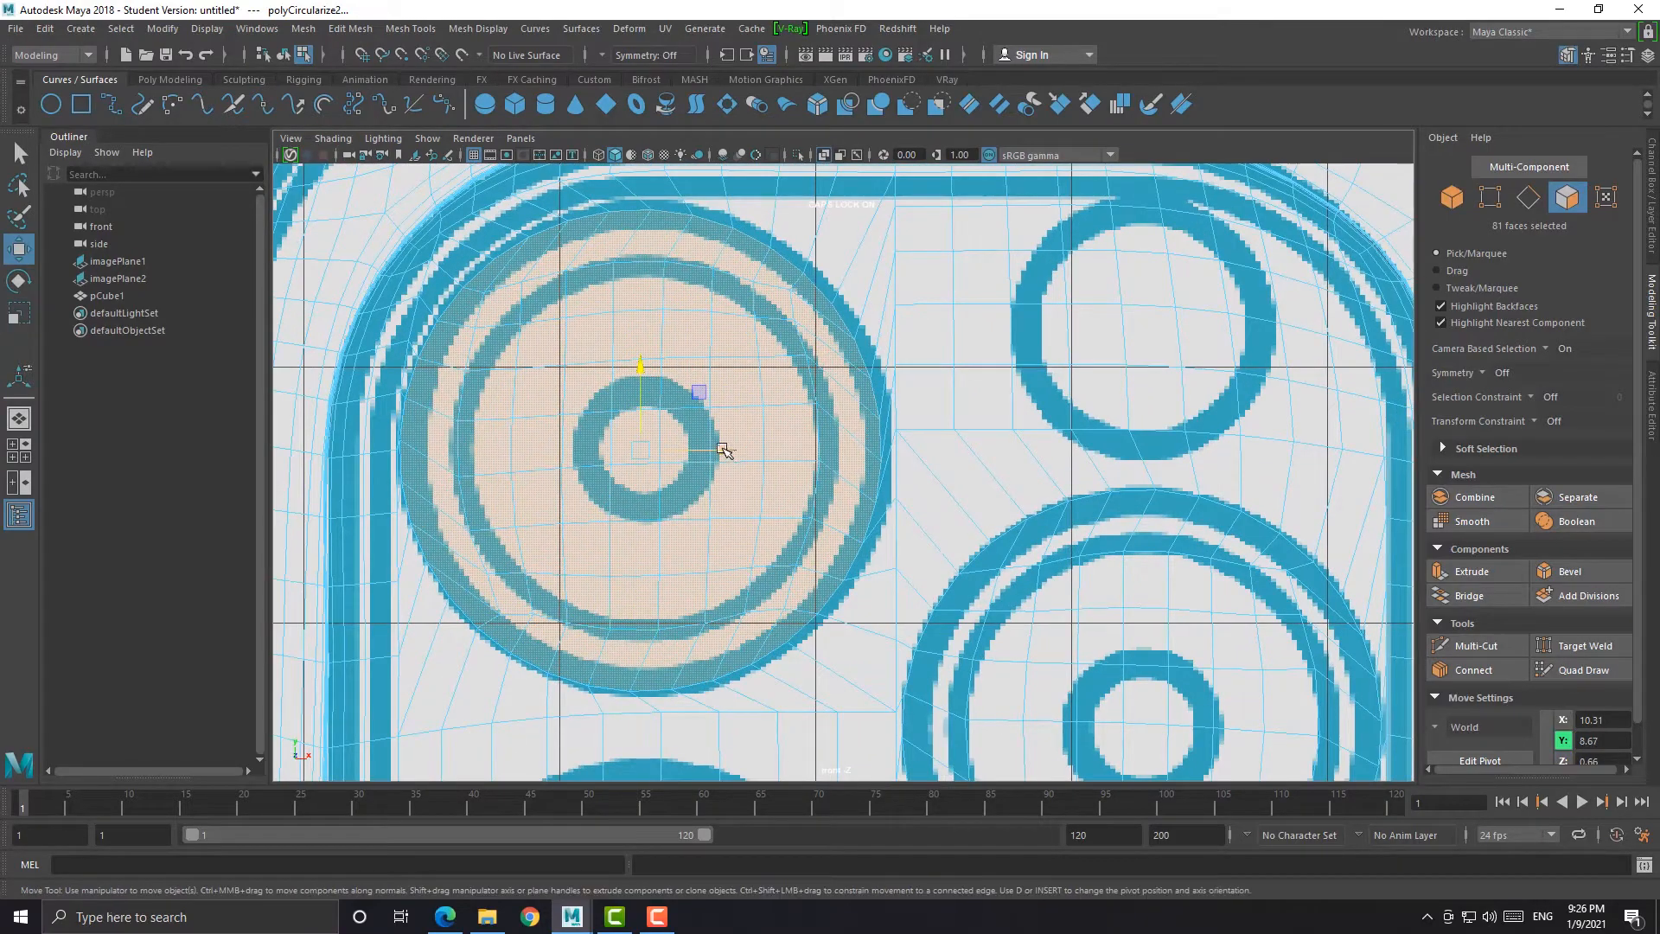
pyautogui.moveTo(723, 449); pyautogui.dragTo(731, 450)
pyautogui.press('space')
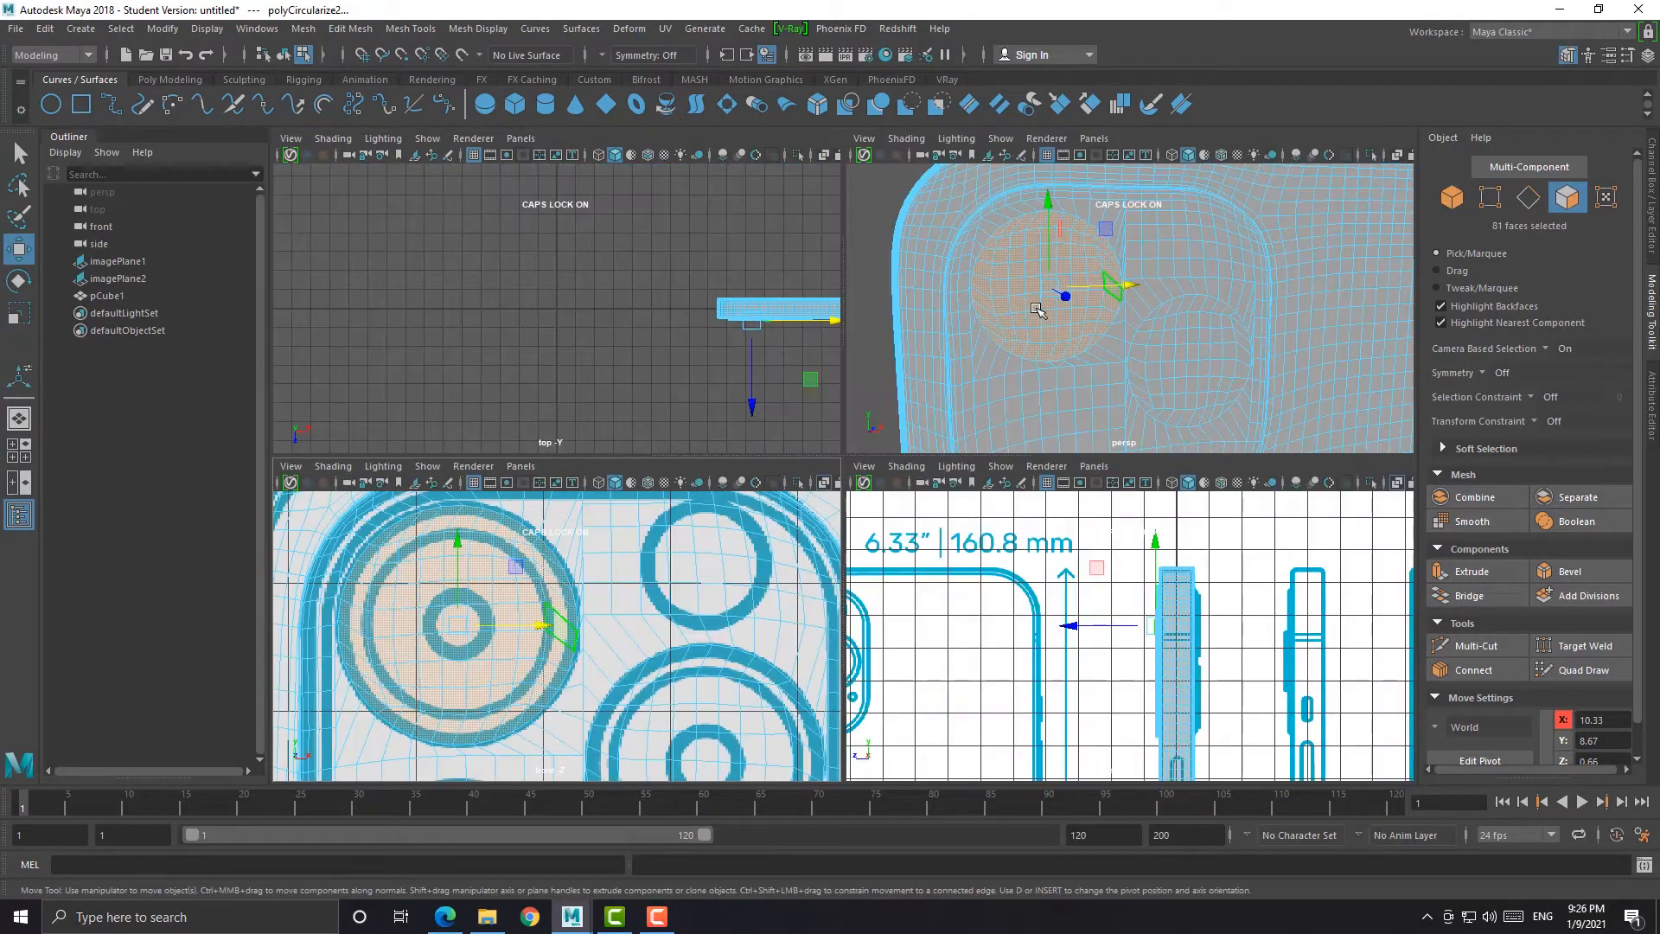
pyautogui.press('space')
# Select the block of faces covering the lower outer lens of the camera module
pyautogui.scroll(-3, 895, 501)
pyautogui.keyDown('alt'); pyautogui.moveTo(843, 612); pyautogui.dragTo(851, 472, button='middle'); pyautogui.keyUp('alt')
pyautogui.scroll(3, 788, 477)
pyautogui.scroll(-5, 787, 478)
pyautogui.keyDown('alt'); pyautogui.moveTo(787, 477); pyautogui.dragTo(766, 507); pyautogui.keyUp('alt')
pyautogui.scroll(3, 796, 467)
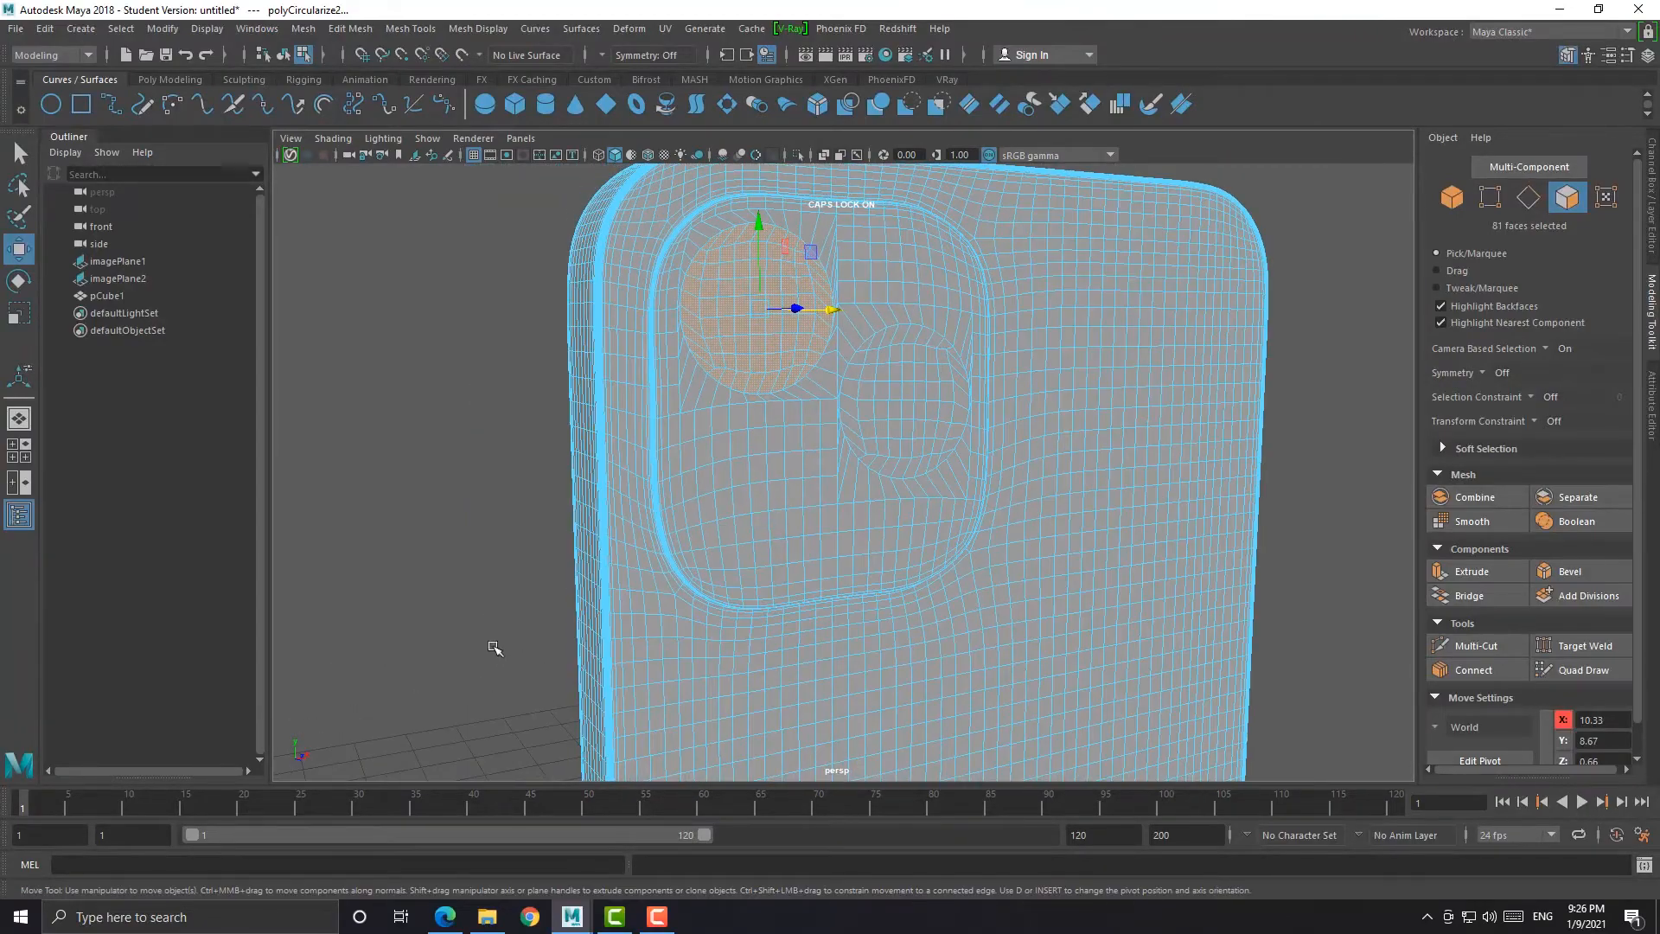
pyautogui.press('space')
pyautogui.press('space')
pyautogui.scroll(5, 863, 574)
pyautogui.click(864, 578)
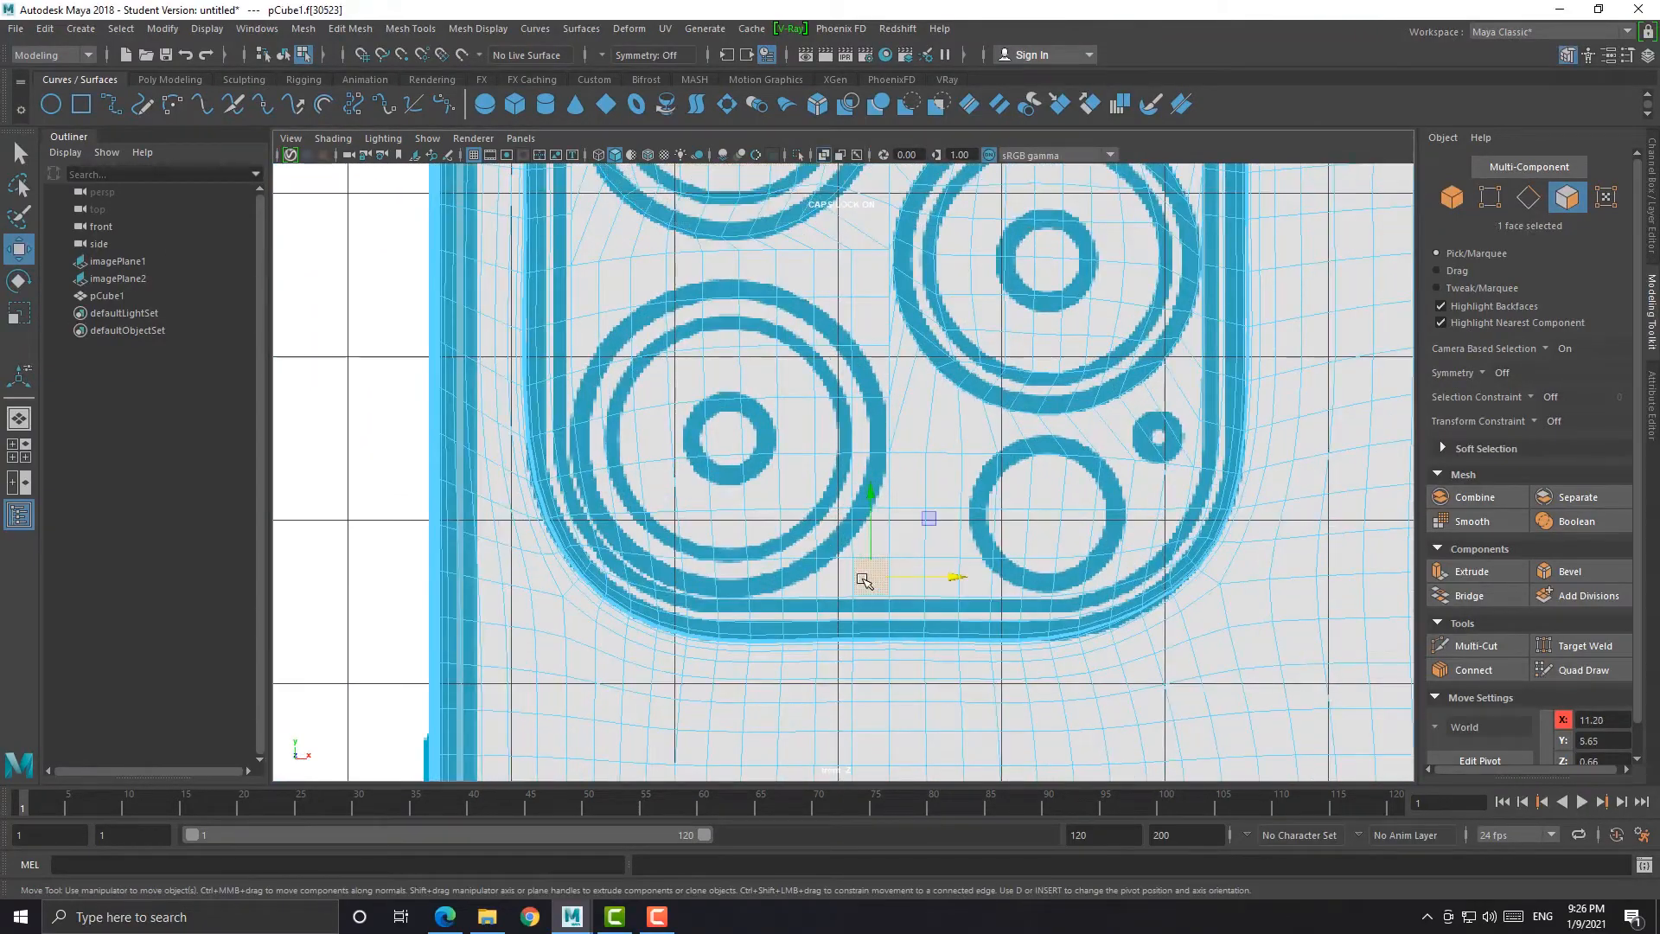
pyautogui.moveTo(864, 581); pyautogui.dragTo(722, 581)
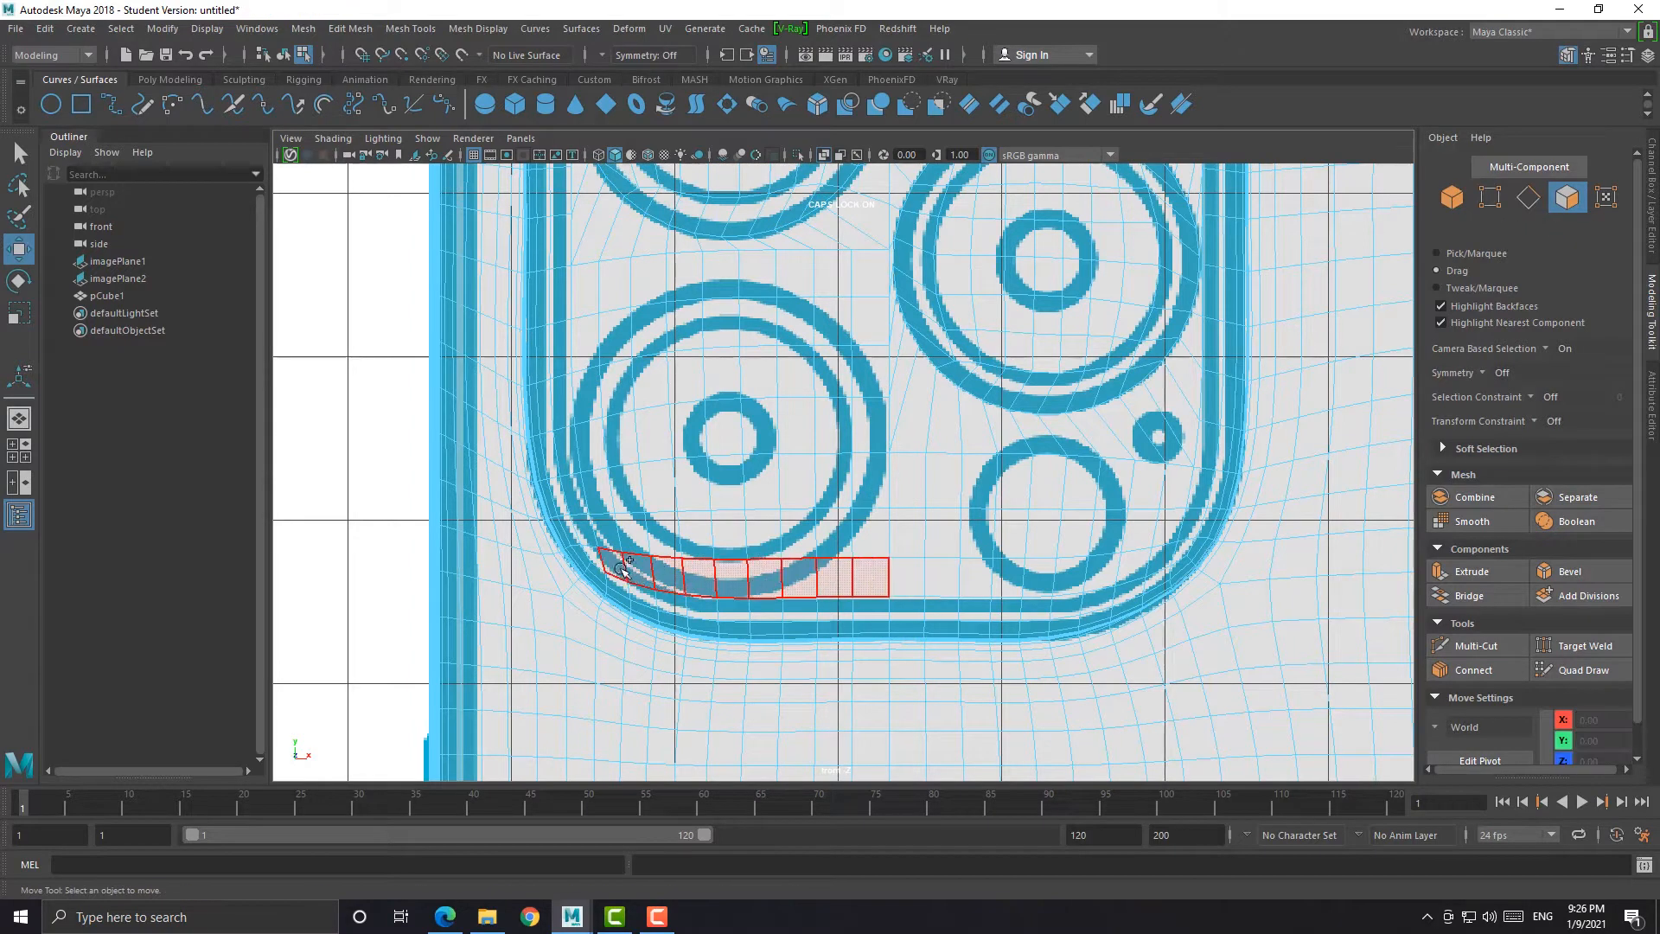
pyautogui.moveTo(585, 459)
pyautogui.mouseDown()
pyautogui.moveTo(670, 333)
pyautogui.moveTo(873, 355)
pyautogui.moveTo(767, 489)
pyautogui.moveTo(689, 385)
pyautogui.moveTo(744, 528)
pyautogui.moveTo(725, 428)
pyautogui.moveTo(646, 316)
pyautogui.moveTo(778, 281)
pyautogui.moveTo(585, 275)
pyautogui.moveTo(605, 294)
pyautogui.mouseUp()
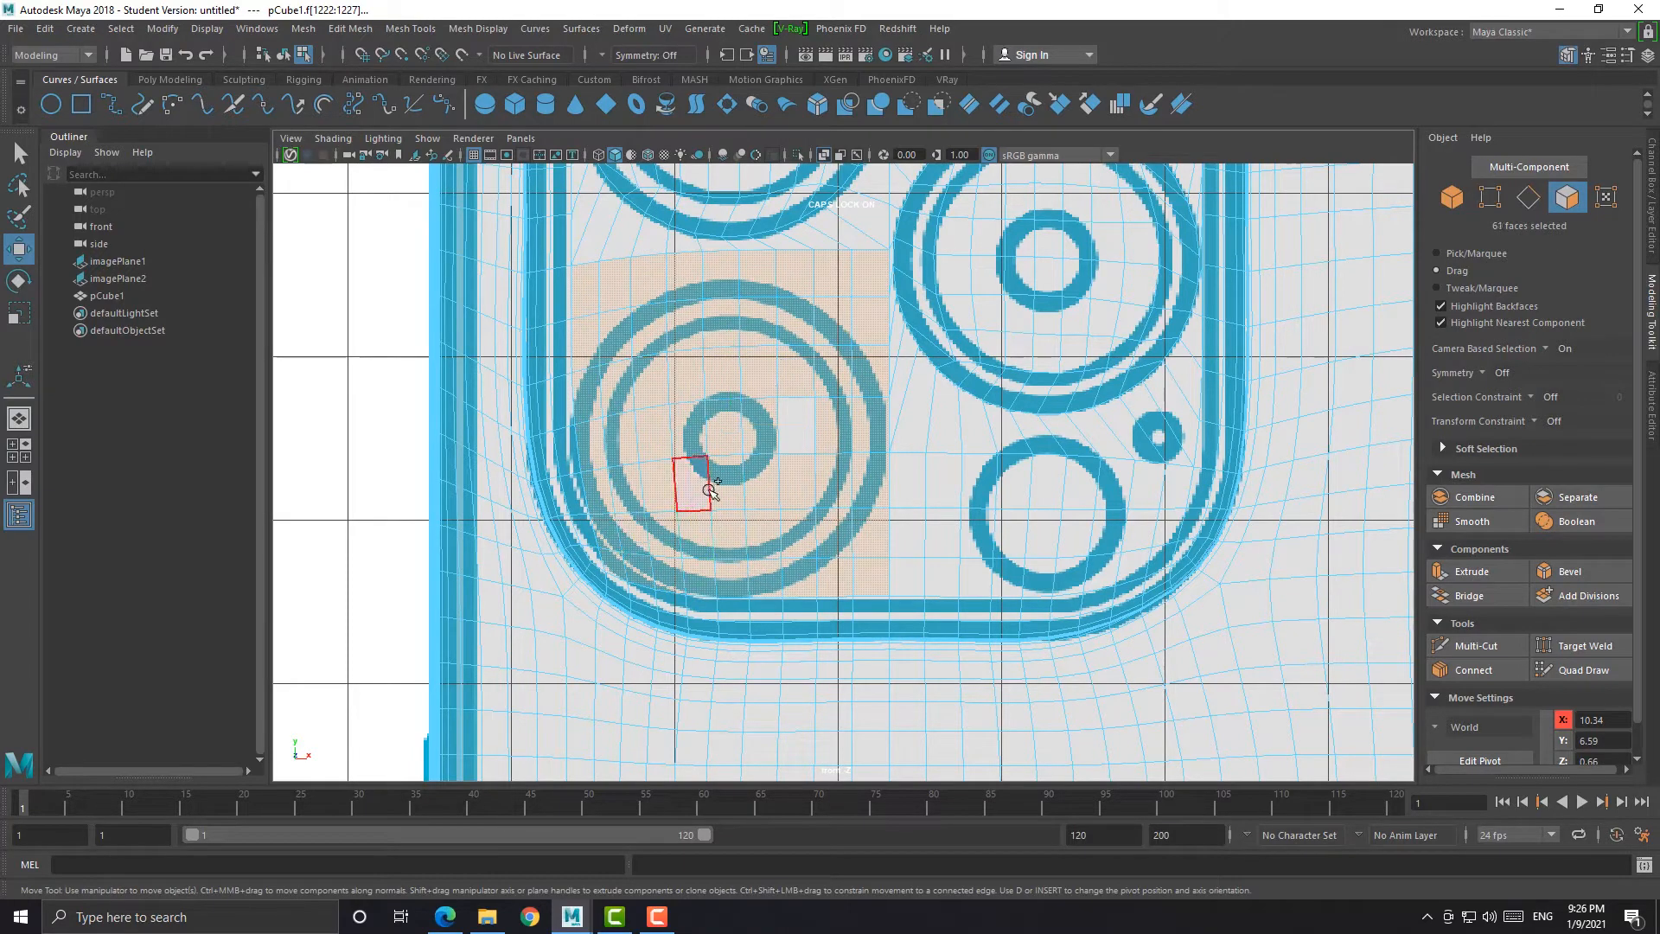
pyautogui.keyDown('alt'); pyautogui.moveTo(721, 455); pyautogui.dragTo(723, 533, button='middle'); pyautogui.keyUp('alt')
pyautogui.scroll(1, 724, 534)
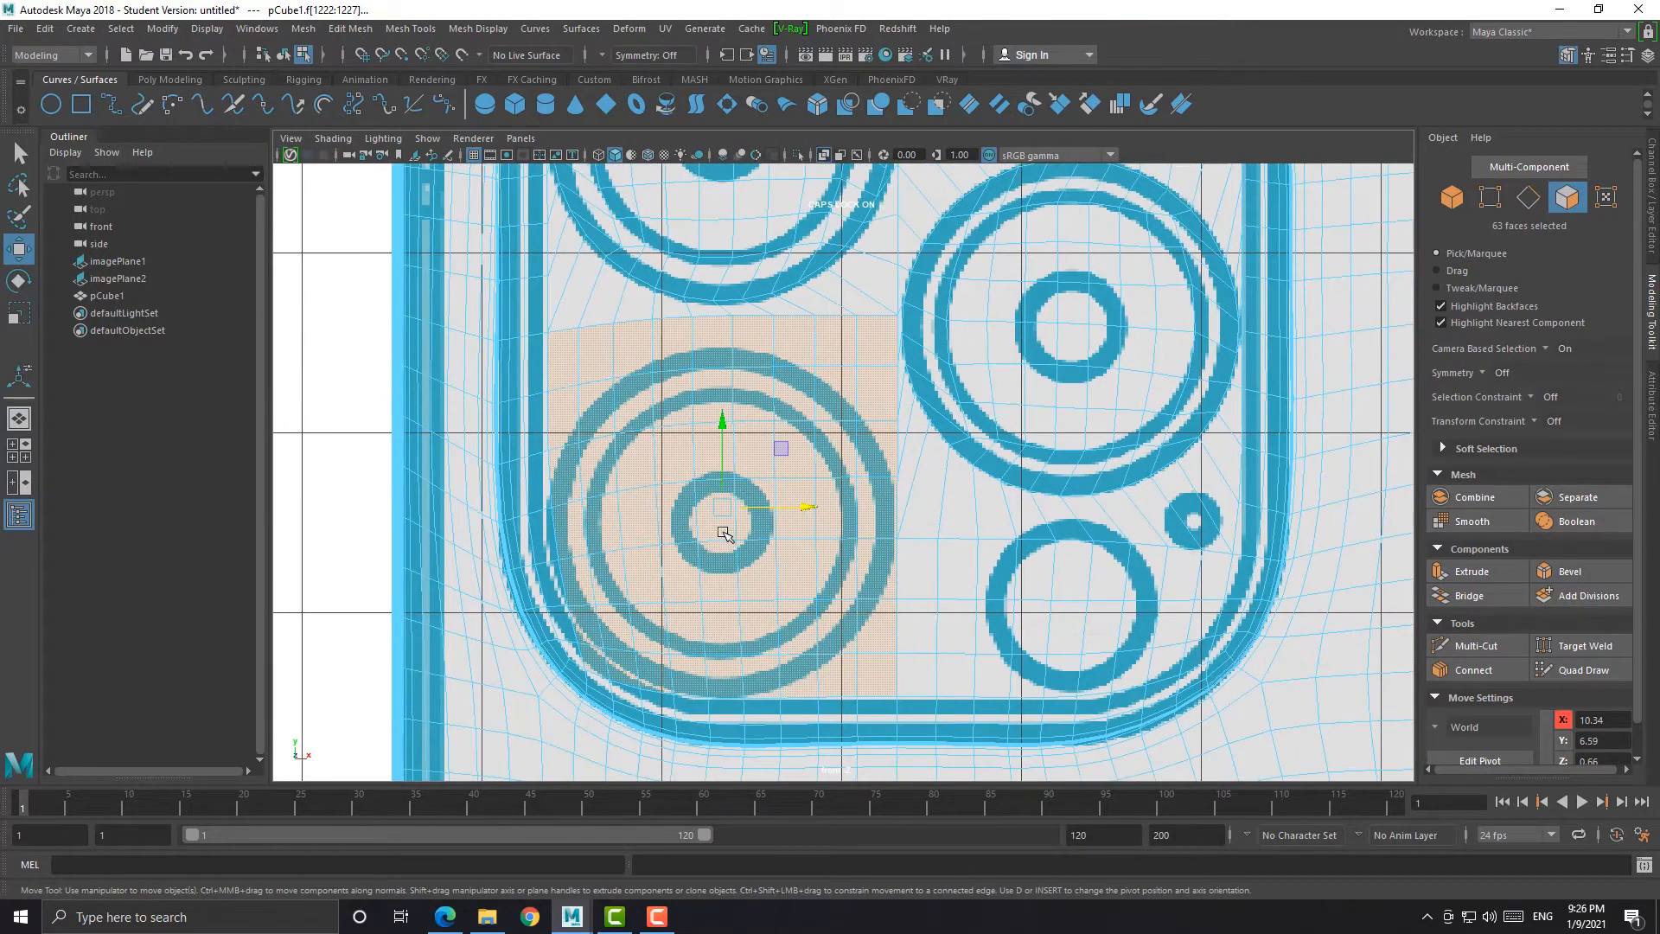
# Extrude the lower outer lens faces with an Offset of 0.05
pyautogui.press('space')
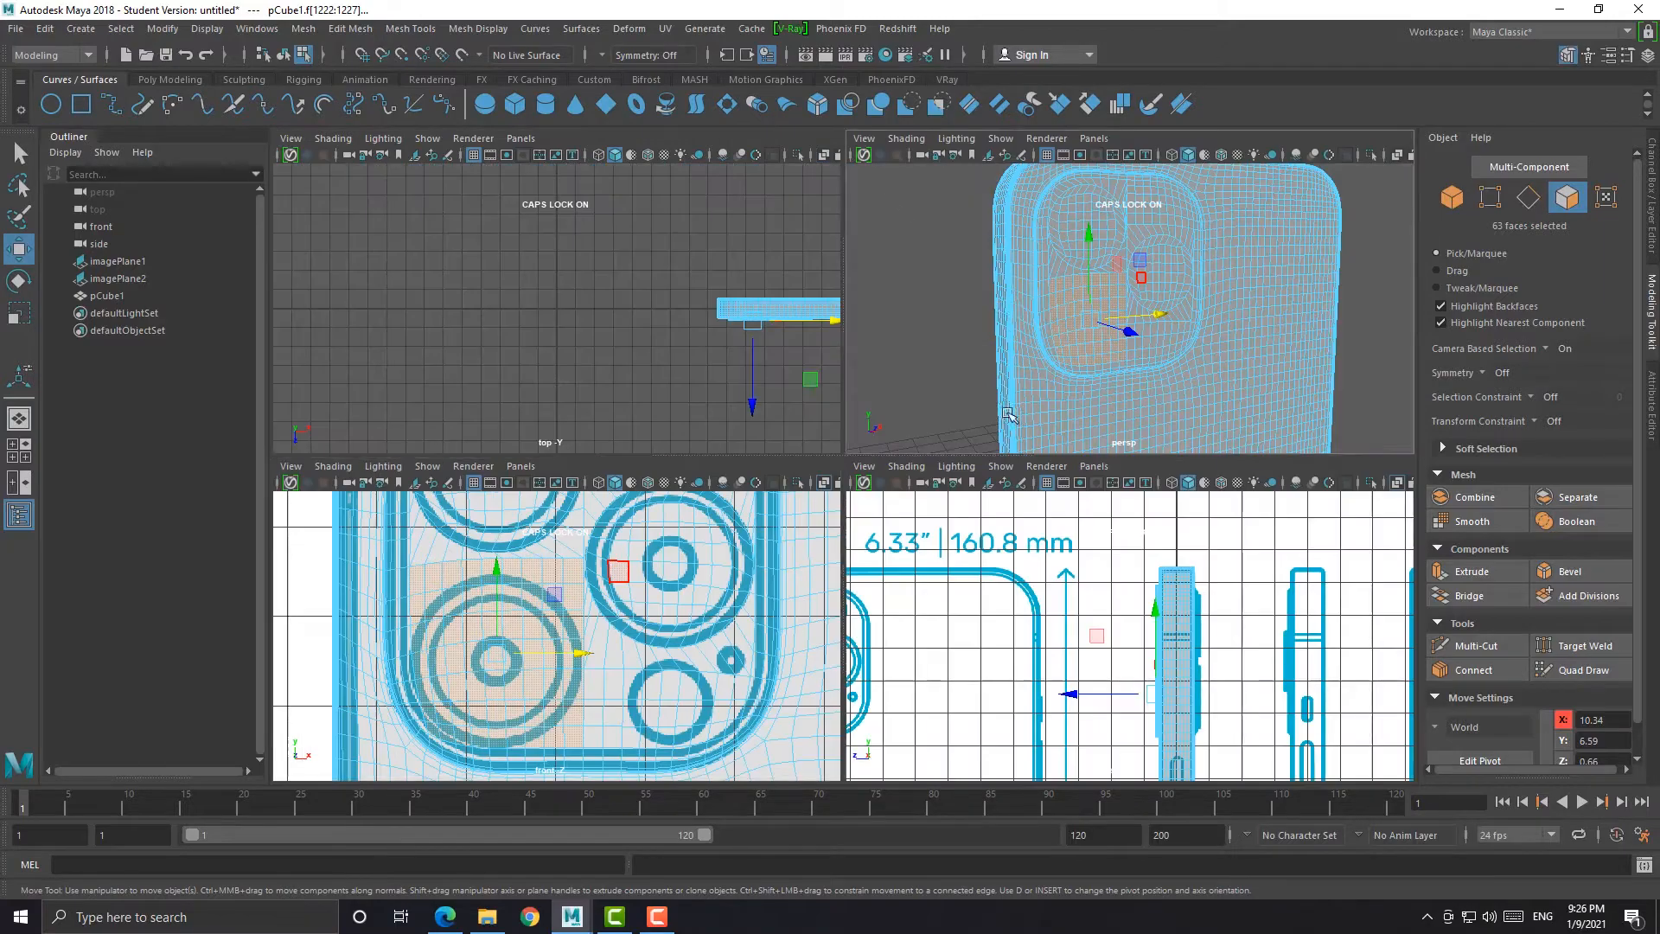
pyautogui.press('space')
pyautogui.scroll(-3, 694, 445)
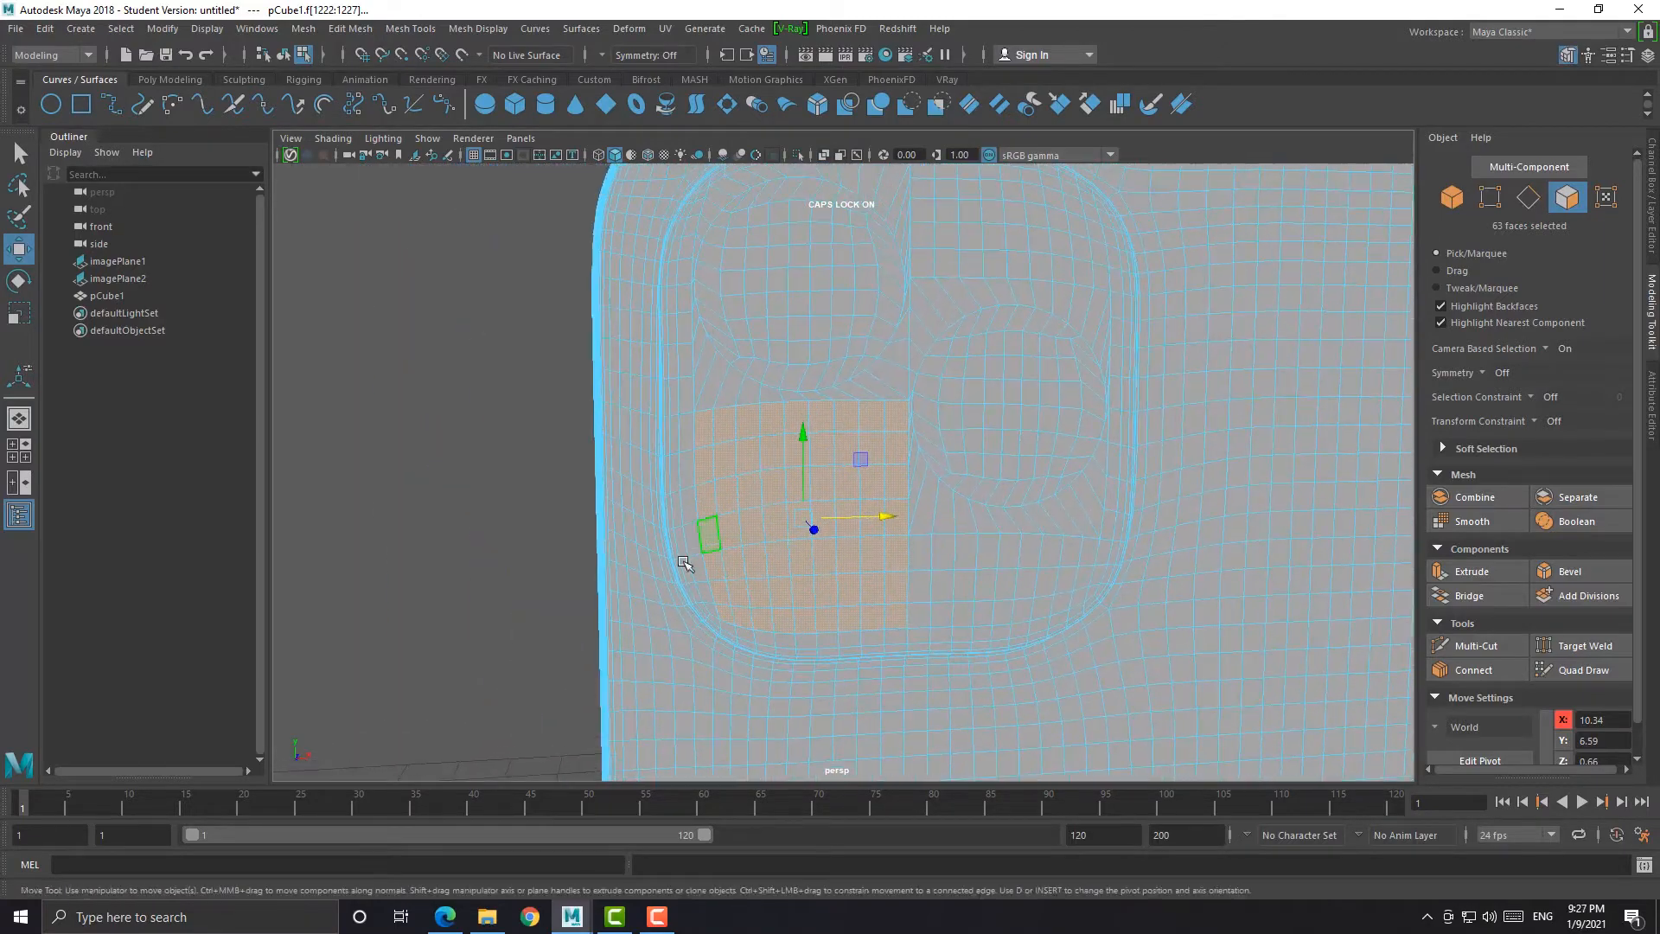
pyautogui.press('space')
pyautogui.press('space')
pyautogui.scroll(-2, 718, 554)
pyautogui.scroll(2, 712, 525)
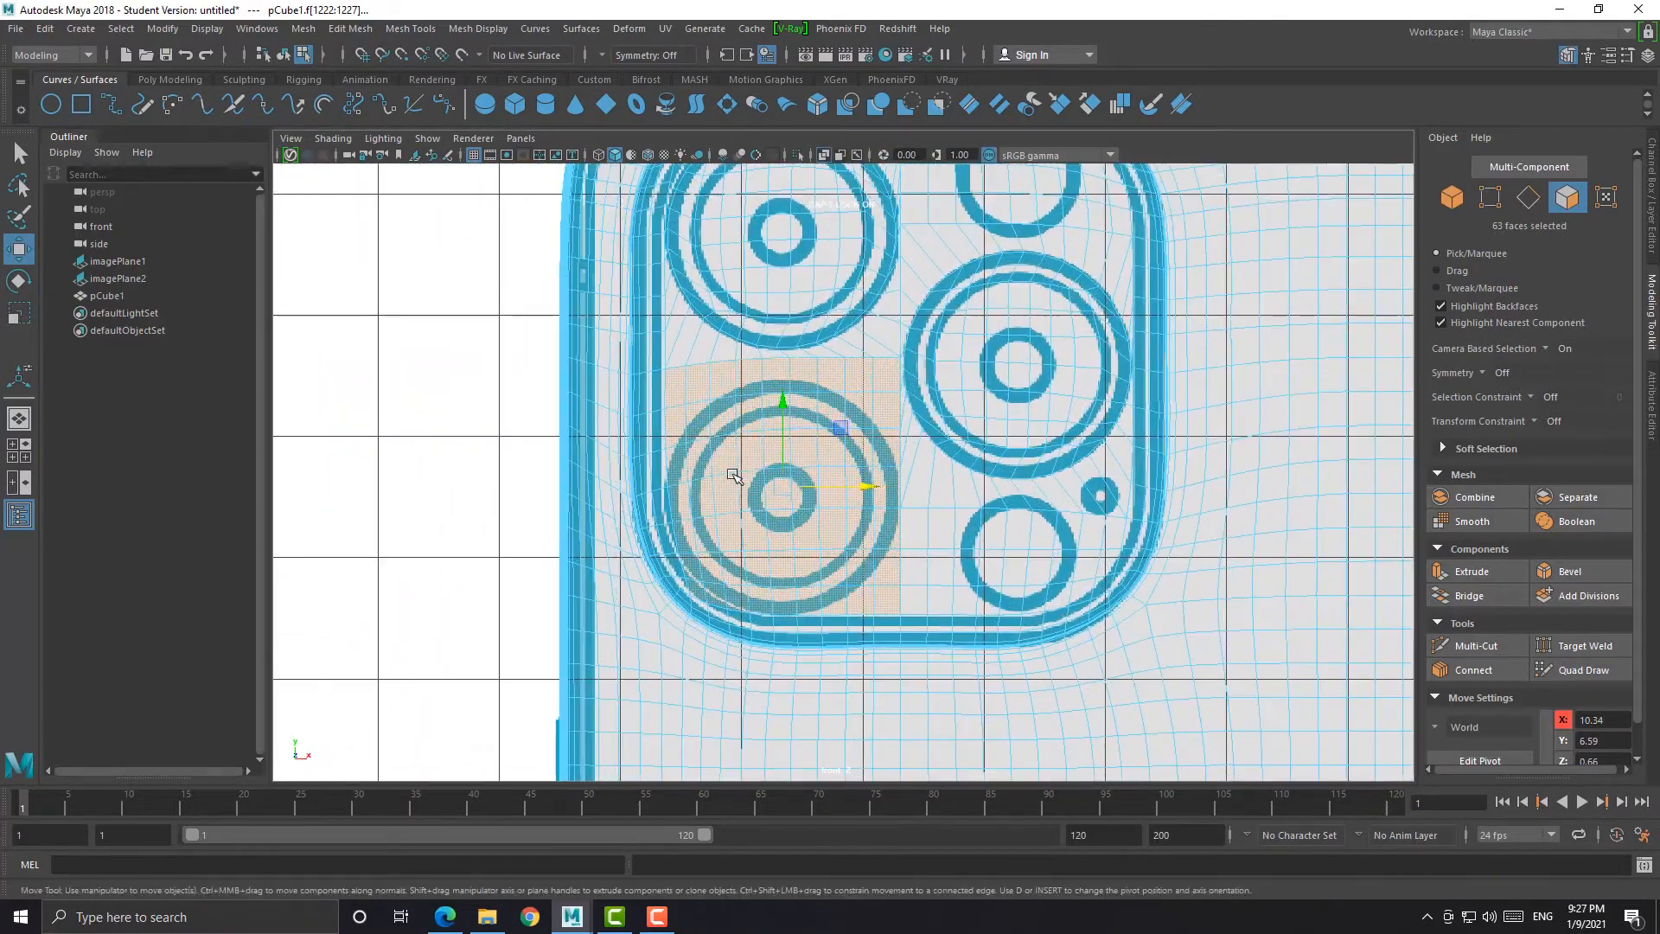
pyautogui.scroll(3, 770, 502)
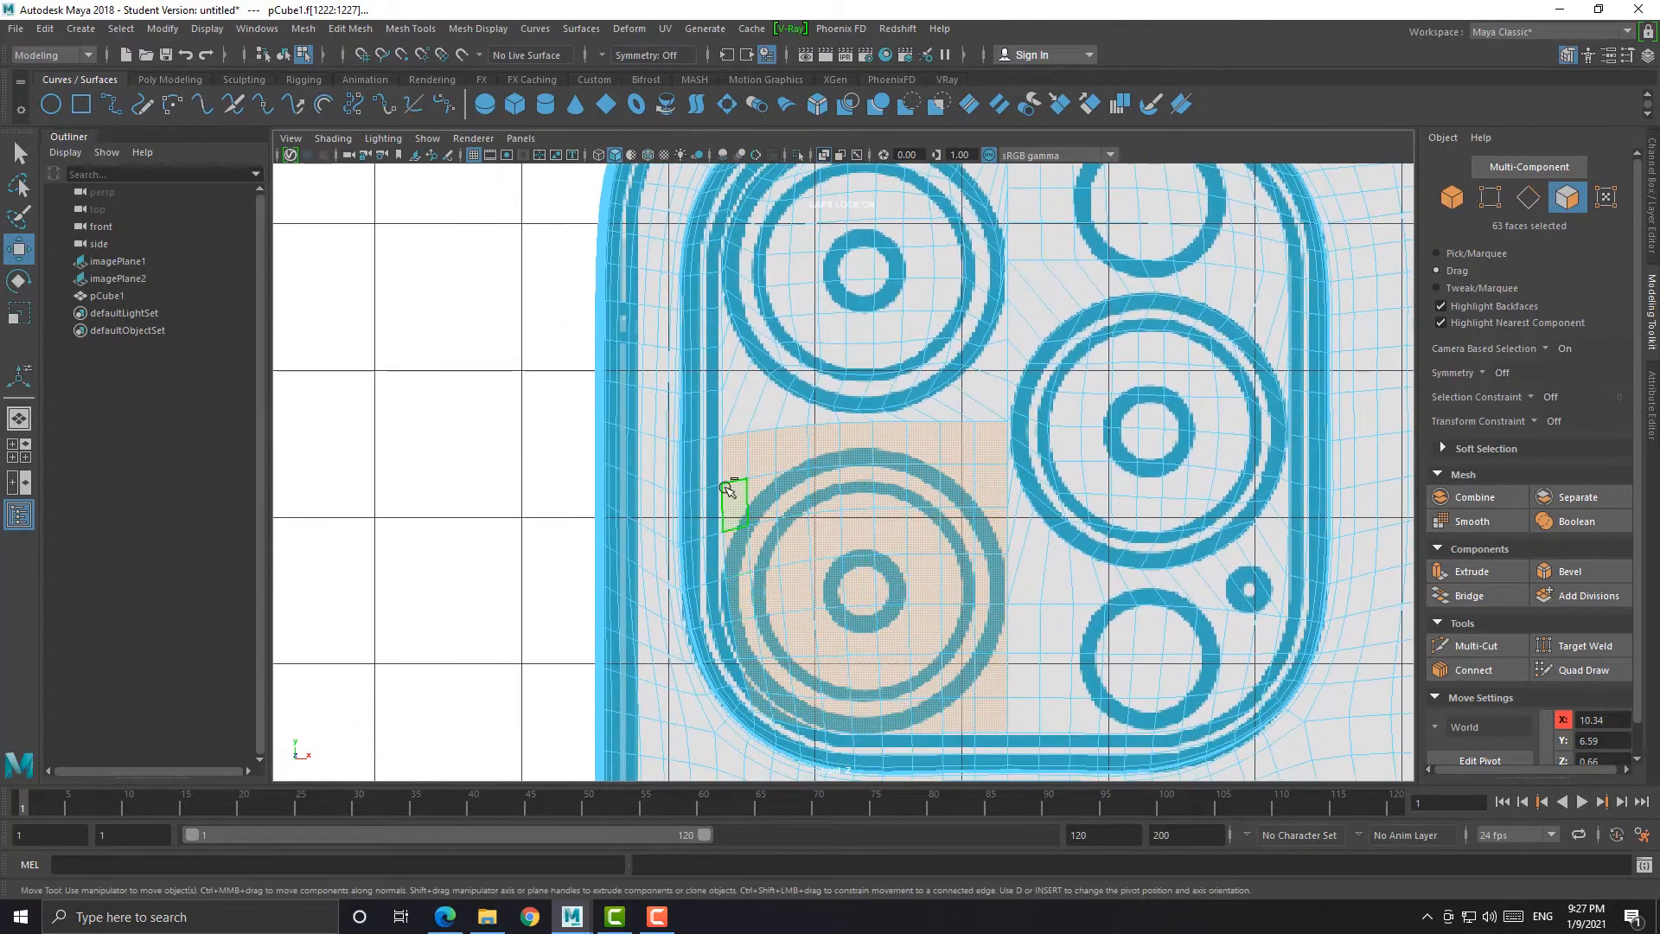
pyautogui.scroll(2, 765, 657)
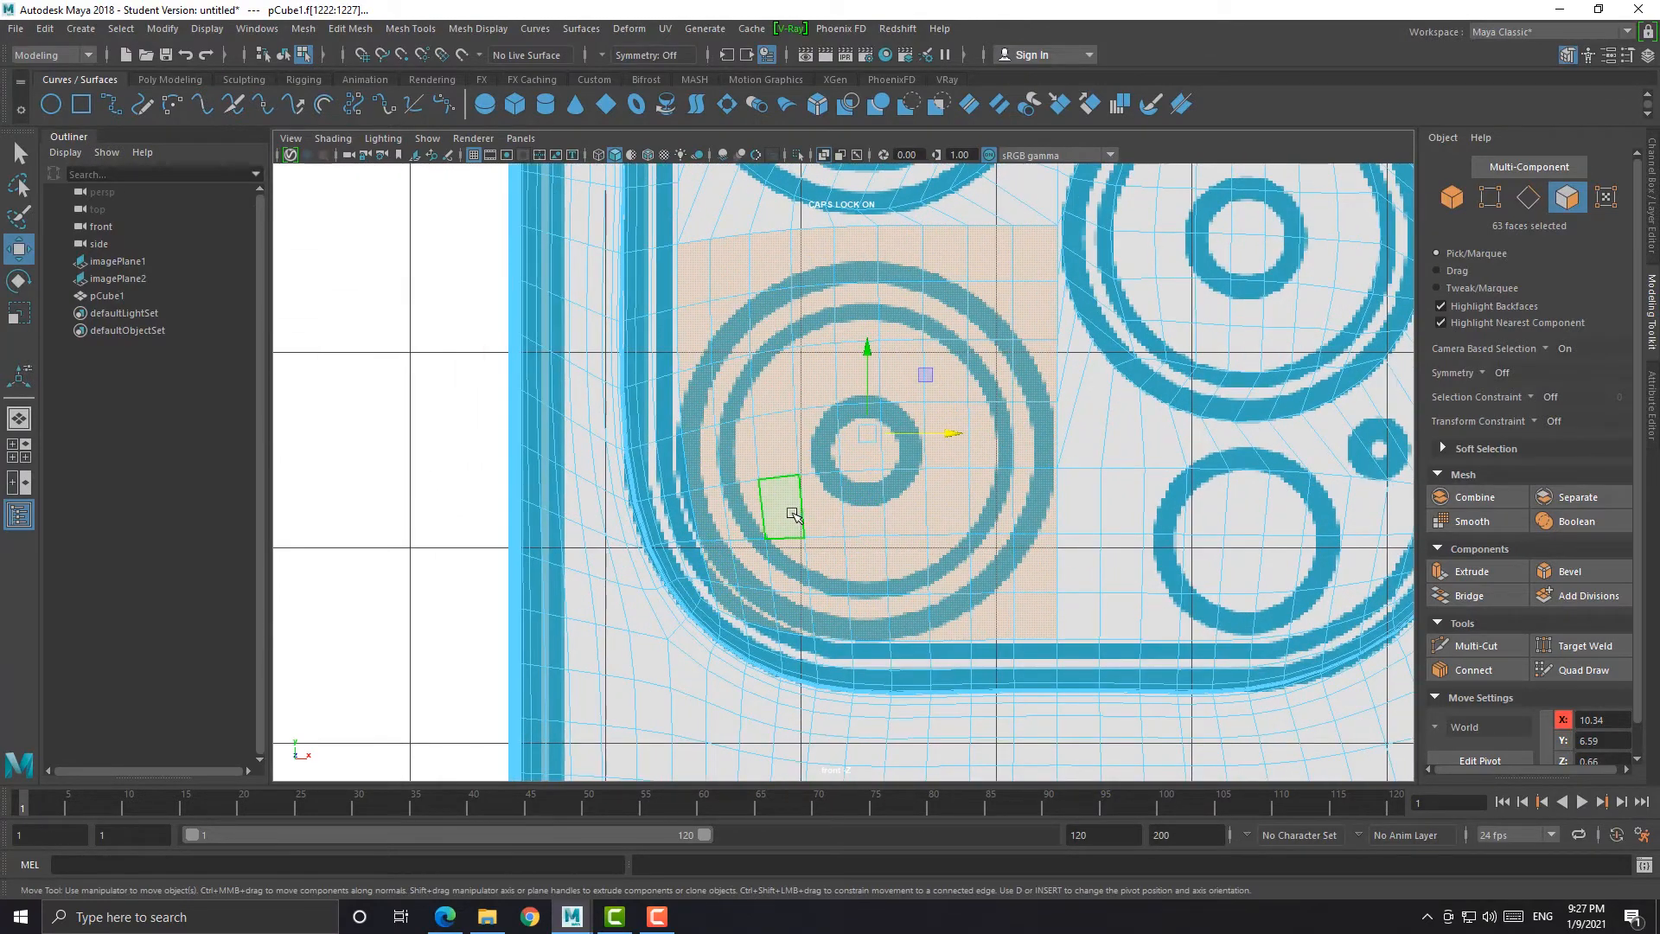
pyautogui.hotkey('ctrl', 'e')
pyautogui.scroll(-4, 945, 504)
pyautogui.scroll(3, 942, 484)
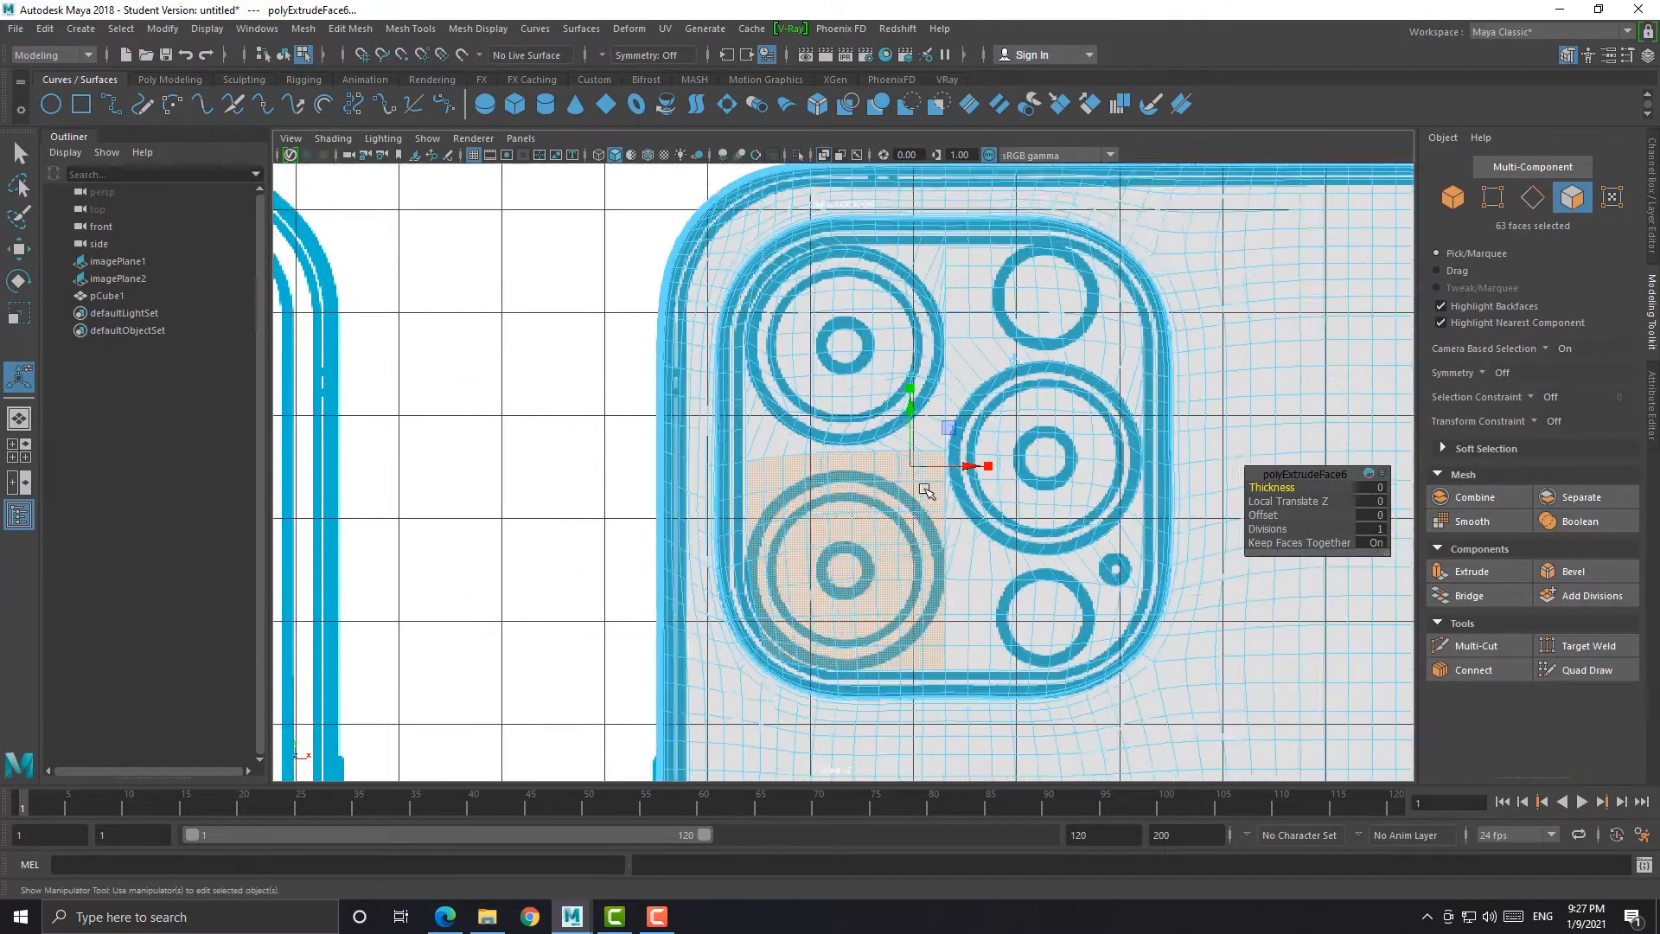
pyautogui.moveTo(1267, 516); pyautogui.dragTo(1277, 517)
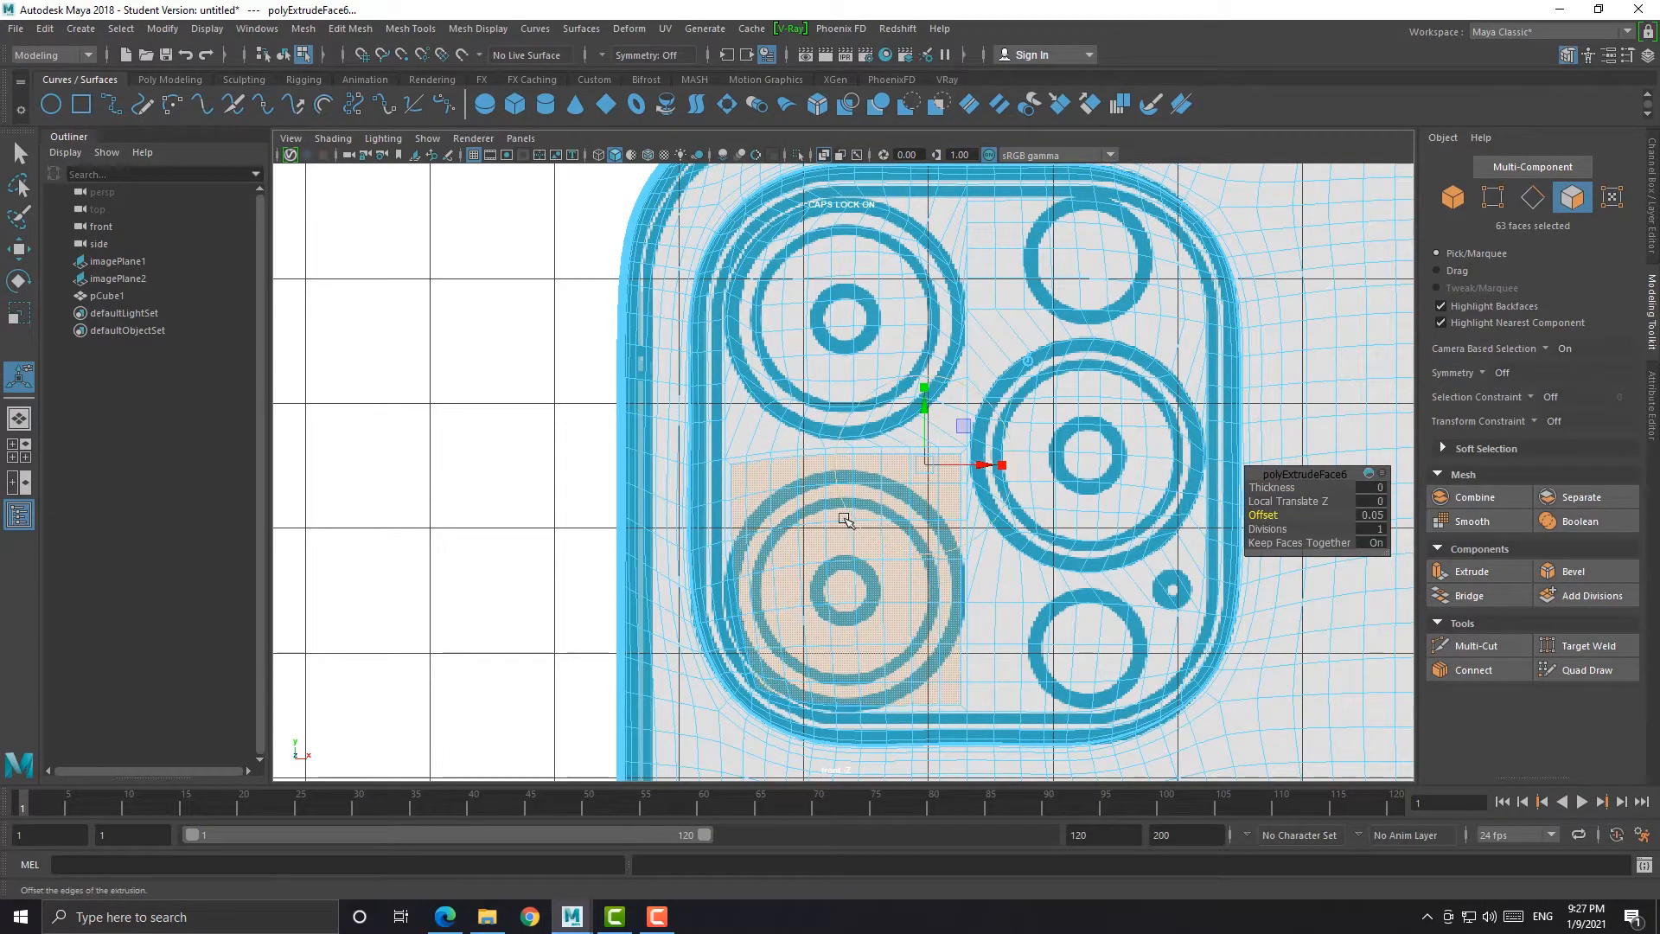
# Circularize the extruded lower lens faces with a Radial Offset of -0.18 and align them vertically with the drawn lens
pyautogui.keyDown('shift'); pyautogui.moveTo(844, 518); pyautogui.dragTo(838, 581, button='right'); pyautogui.keyUp('shift')
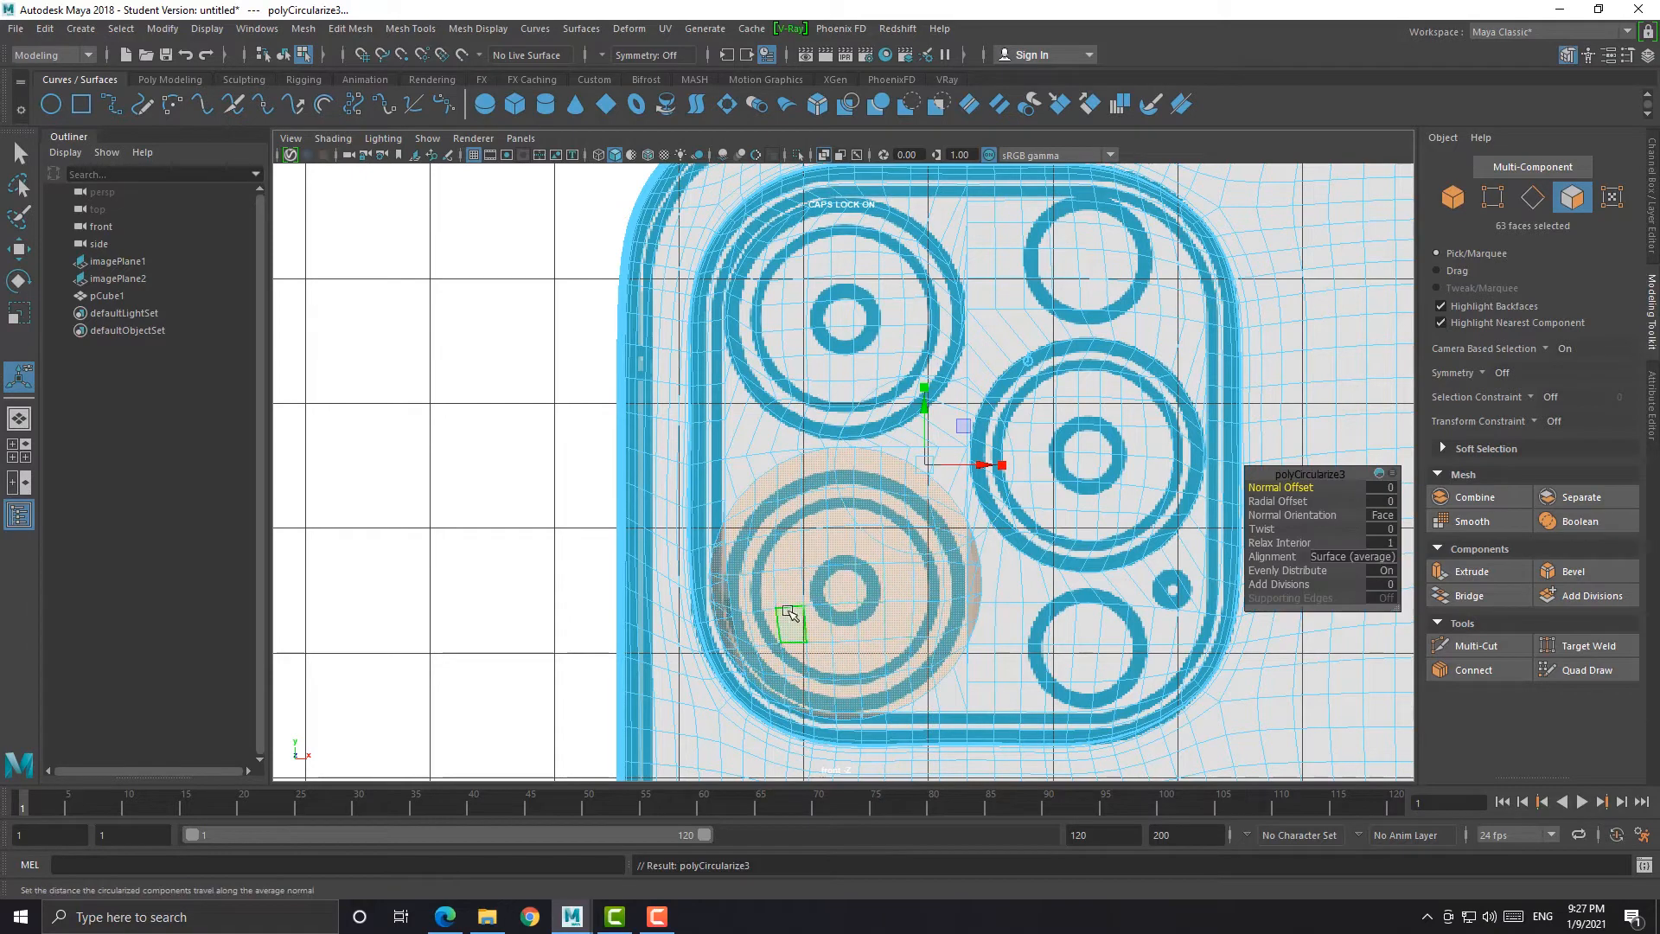
pyautogui.moveTo(1255, 501); pyautogui.dragTo(1245, 501)
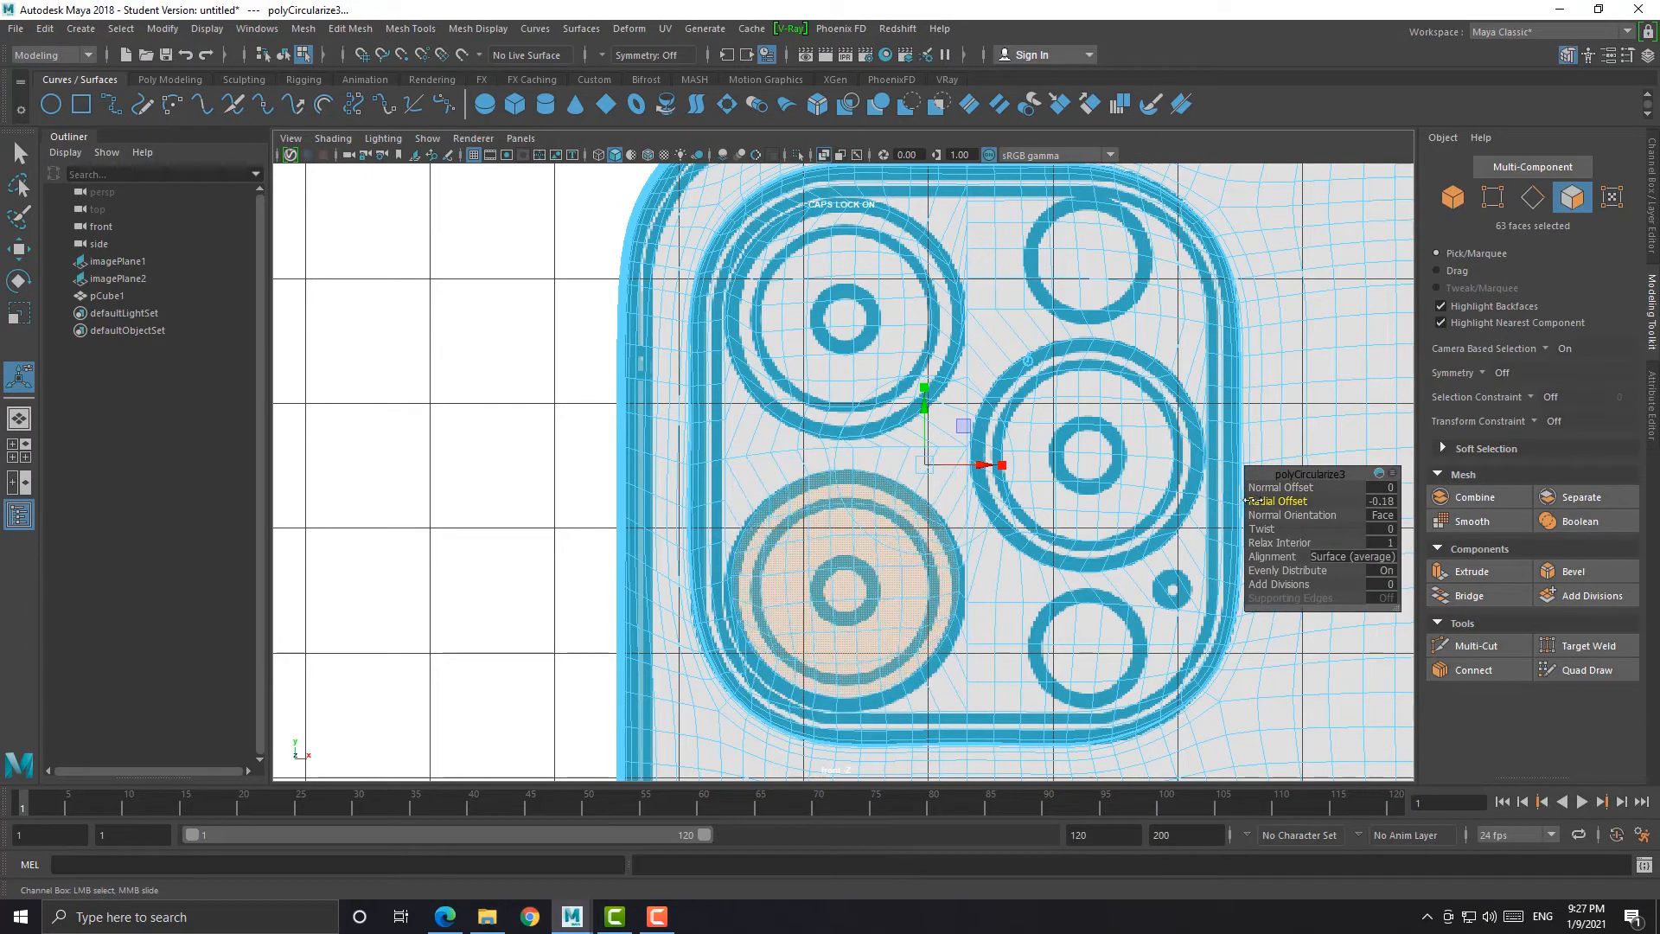
pyautogui.press('w')
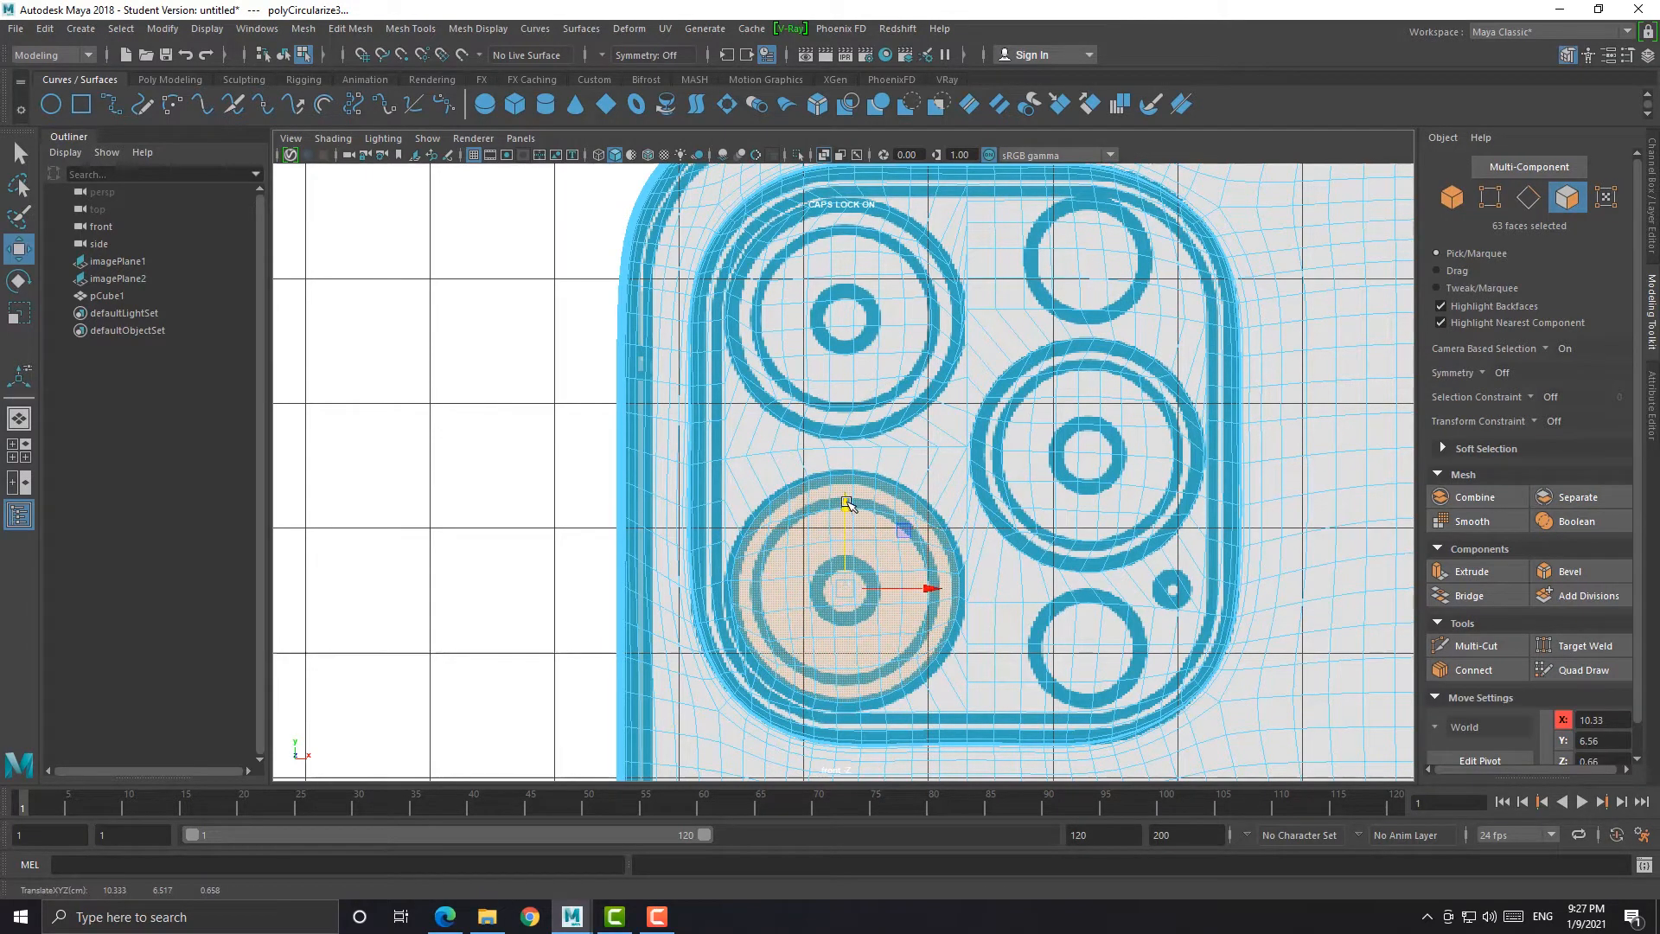
pyautogui.scroll(2, 847, 504)
pyautogui.press('r')
pyautogui.moveTo(908, 473); pyautogui.dragTo(912, 462)
pyautogui.press('w')
# Enlarge the lower lens circle slightly to the drawn outer ring and nudge it vertically until it is centered
pyautogui.press('space')
pyautogui.press('space')
pyautogui.scroll(2, 860, 399)
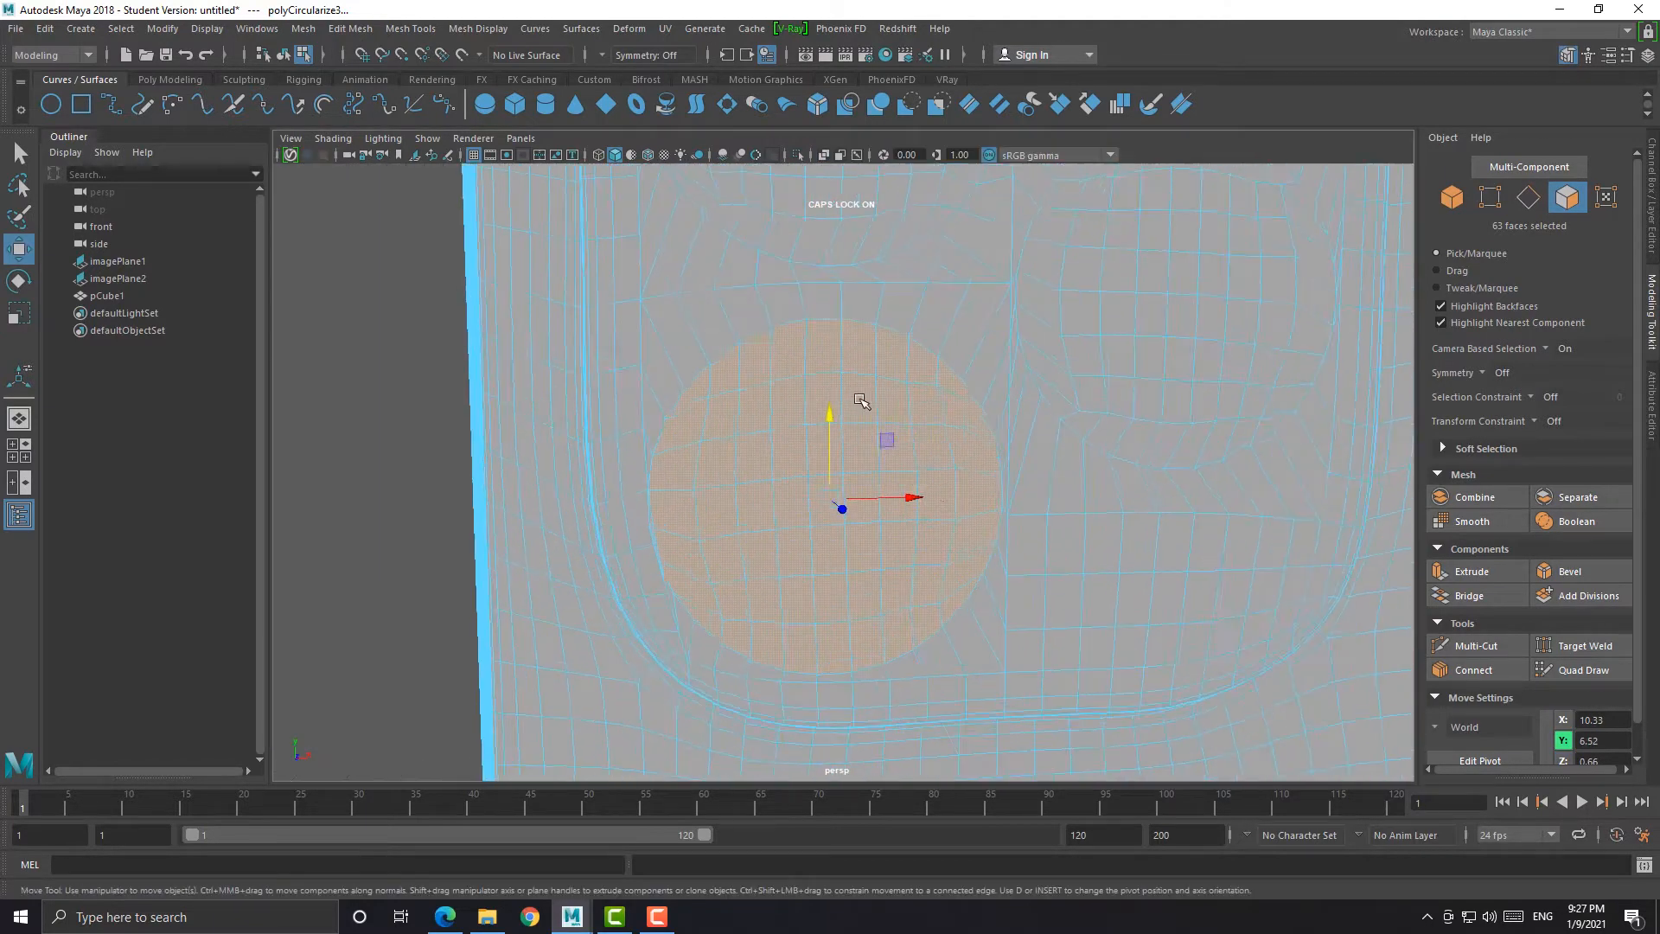
pyautogui.scroll(2, 862, 400)
pyautogui.press('r')
pyautogui.moveTo(879, 452); pyautogui.dragTo(875, 453)
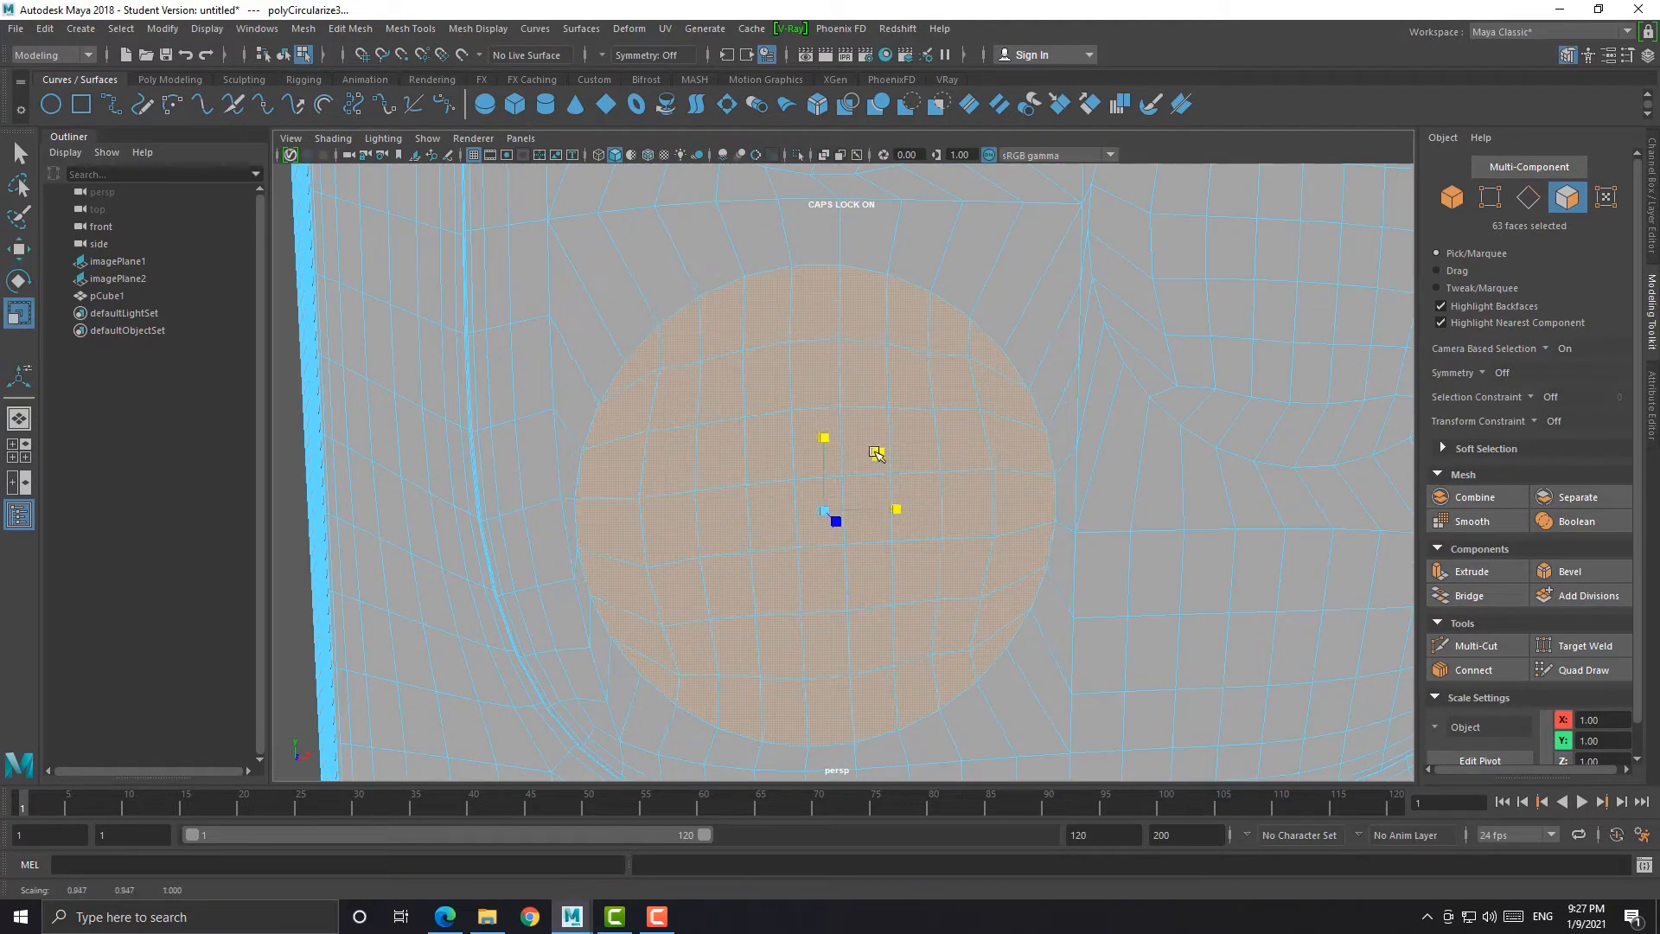
pyautogui.press('w')
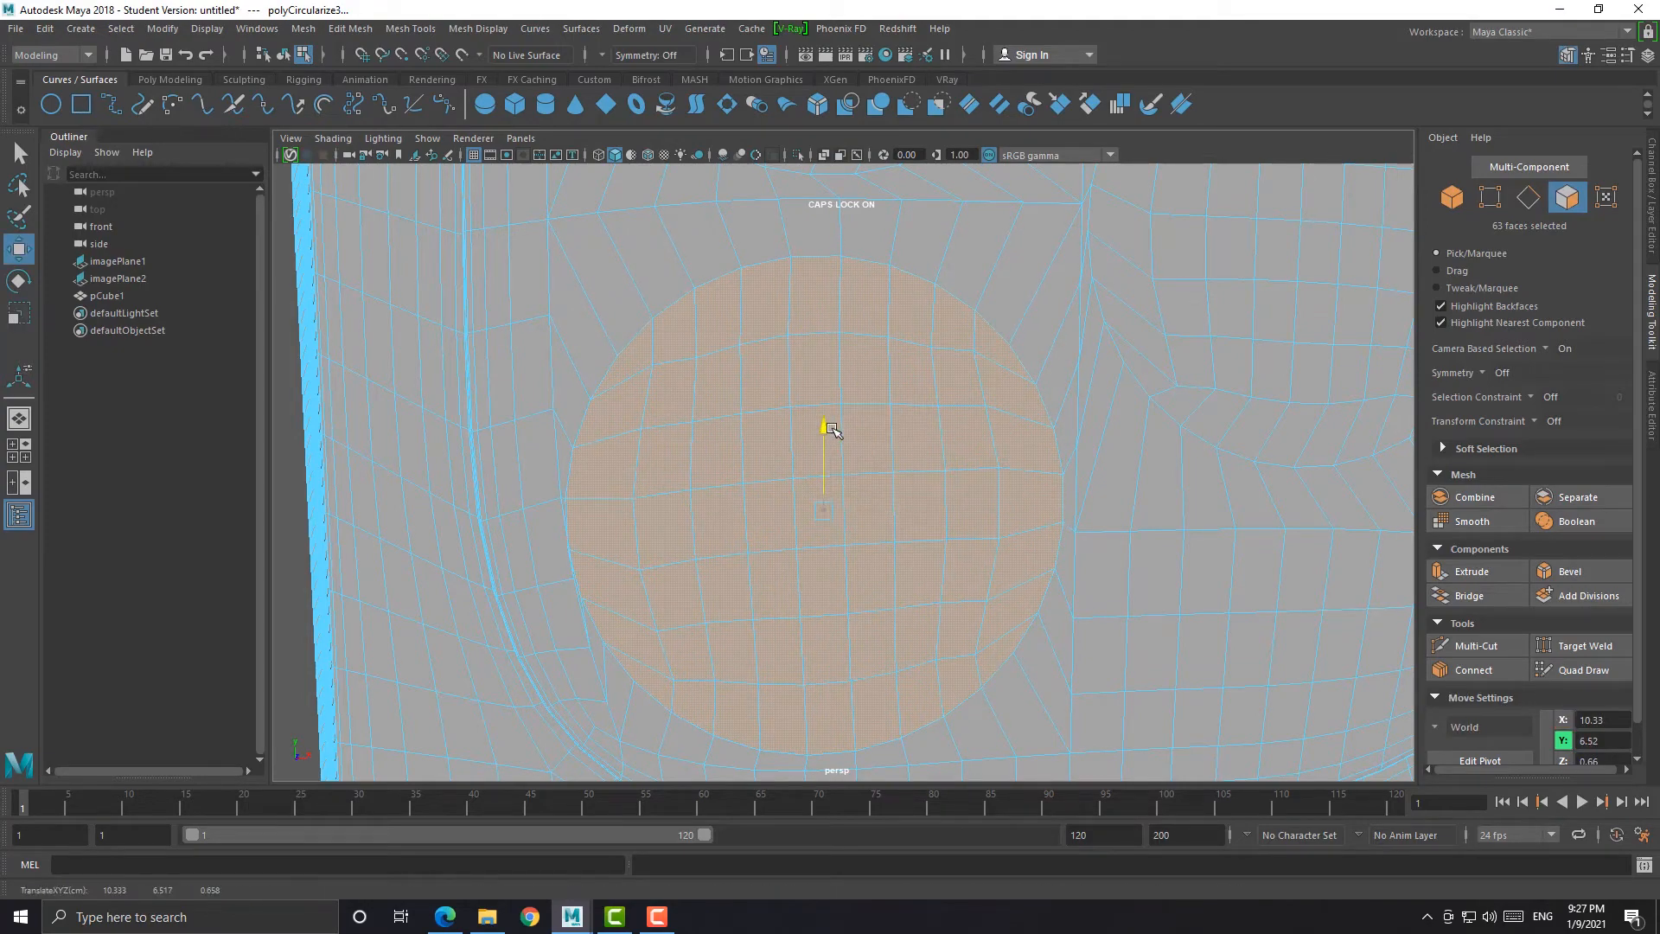
pyautogui.press('space')
pyautogui.press('space')
pyautogui.moveTo(875, 386); pyautogui.dragTo(876, 378)
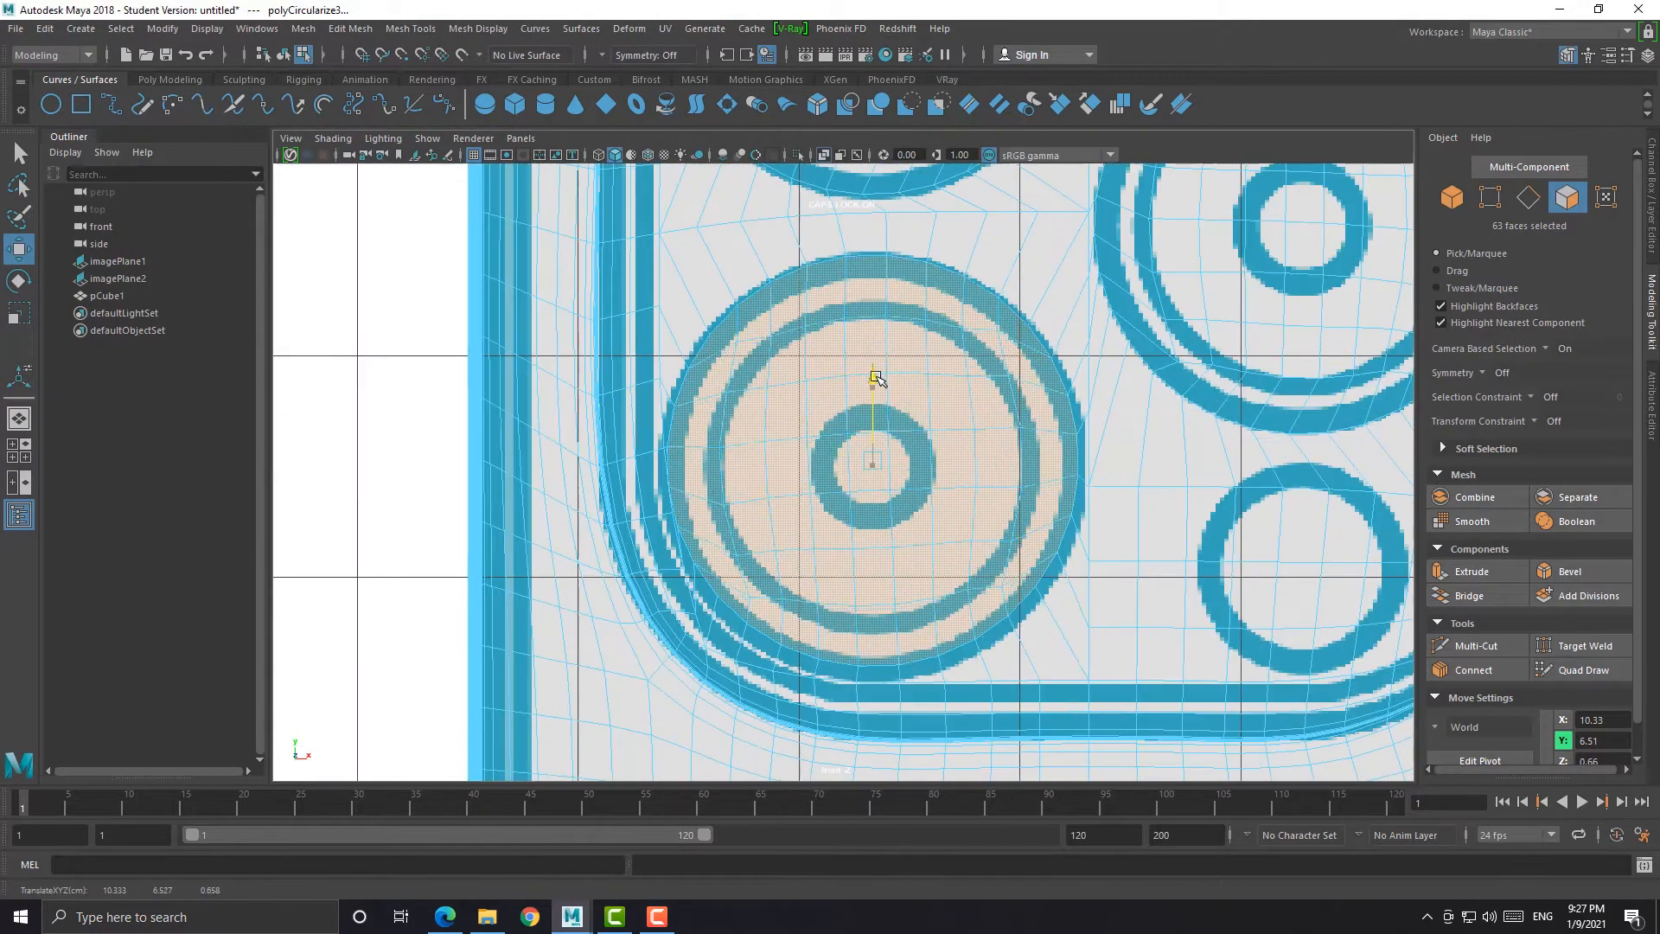
pyautogui.press('r')
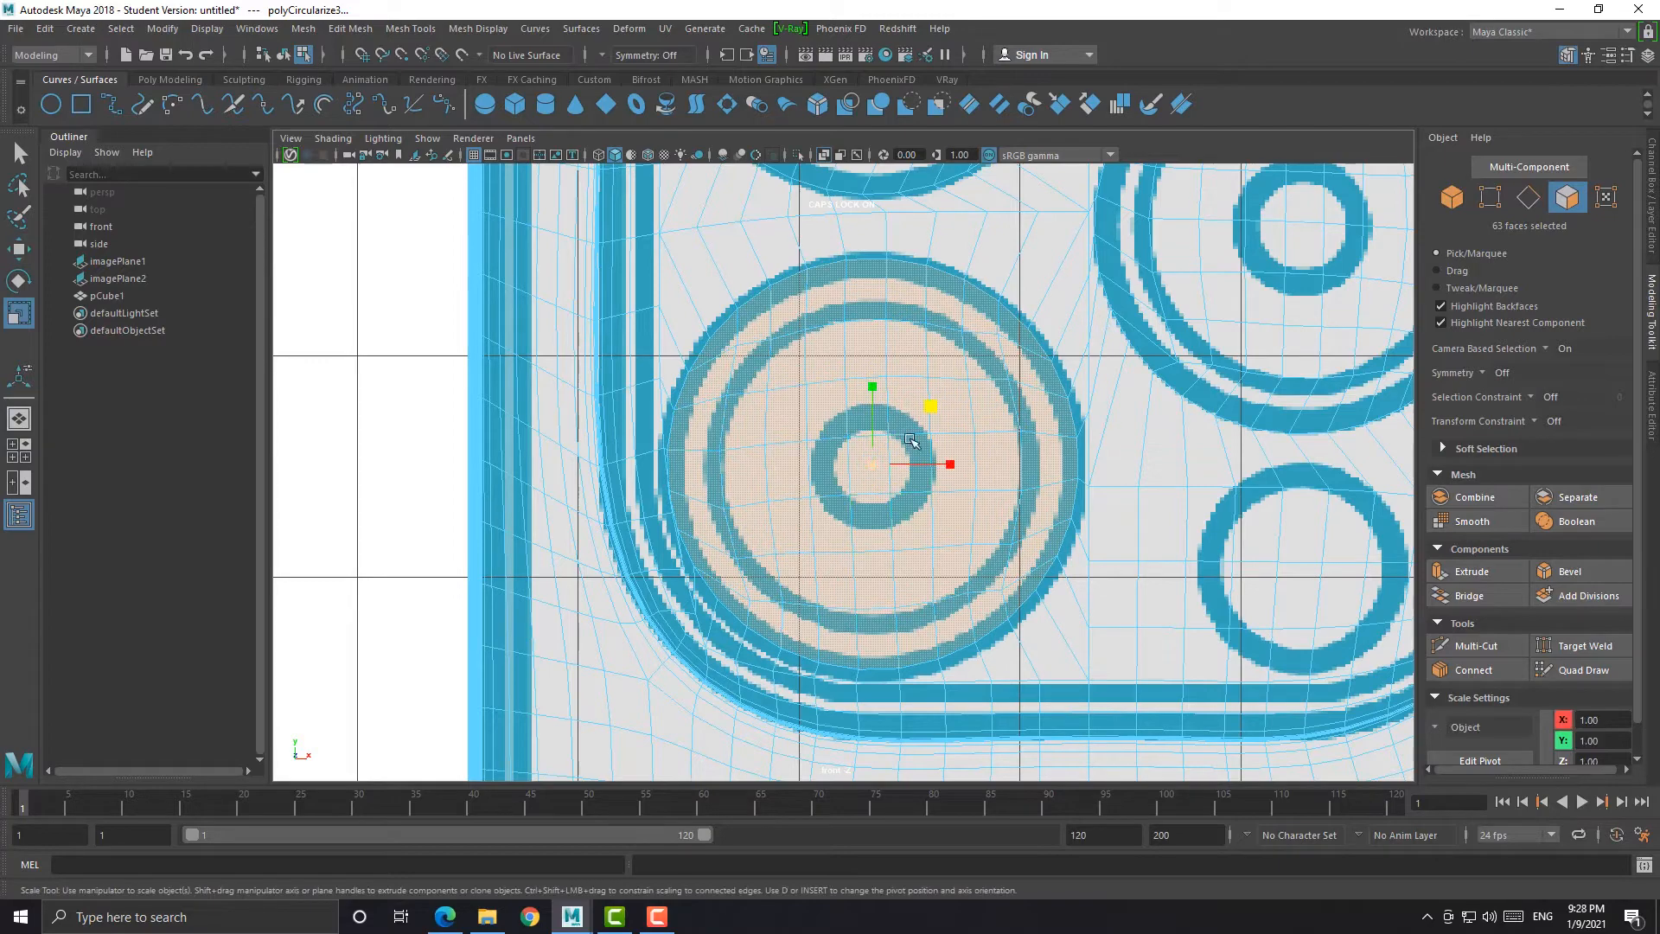
pyautogui.press('w')
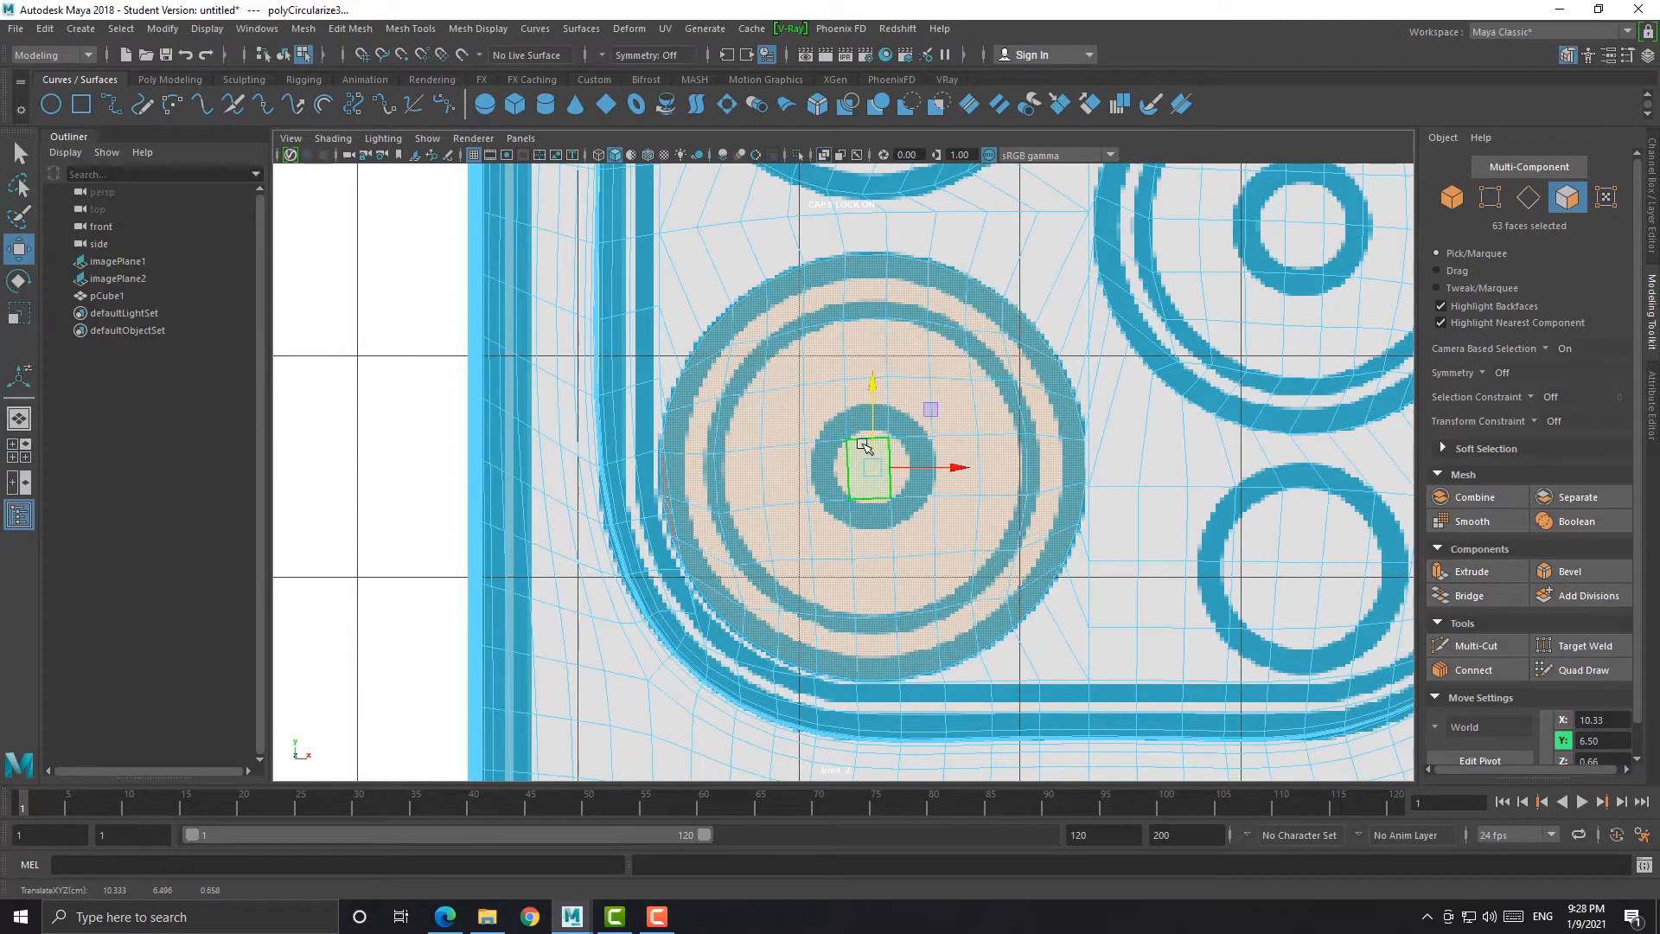
# Shift two vertices beside the outer edge of the lower lens circle outward toward the camera module border
pyautogui.press('space')
pyautogui.press('space')
pyautogui.keyDown('alt'); pyautogui.moveTo(859, 419); pyautogui.dragTo(1020, 354, button='middle'); pyautogui.keyUp('alt')
pyautogui.scroll(3, 741, 403)
pyautogui.moveTo(741, 404); pyautogui.dragTo(648, 430, button='right')
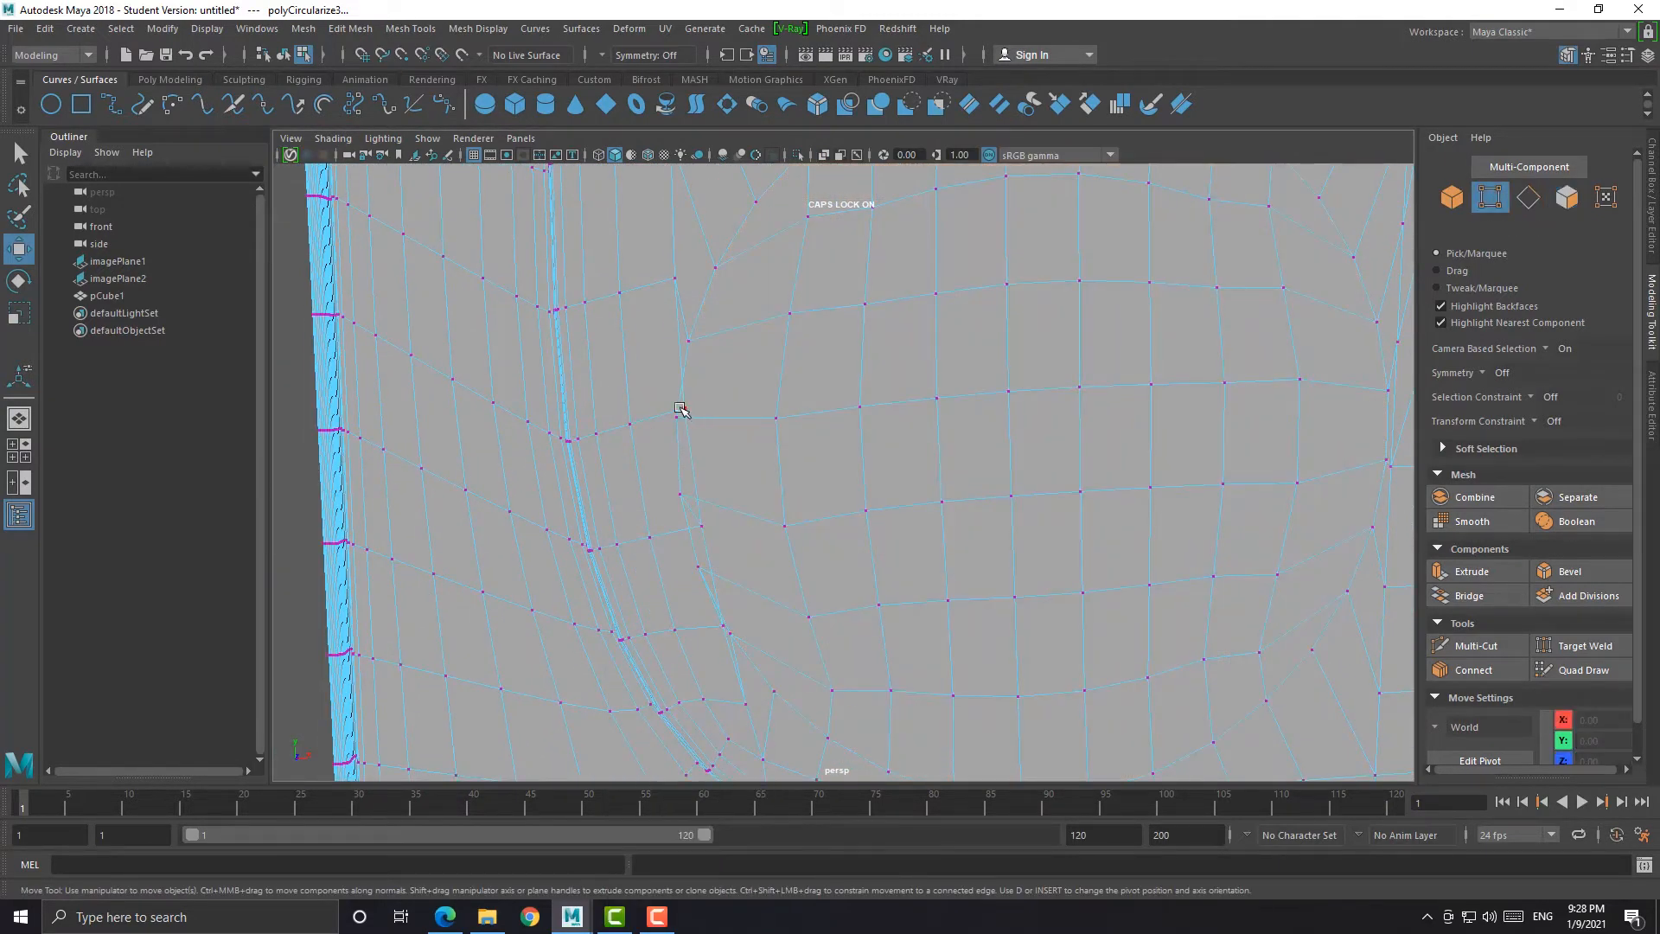
pyautogui.click(680, 409)
pyautogui.moveTo(754, 408); pyautogui.dragTo(729, 410)
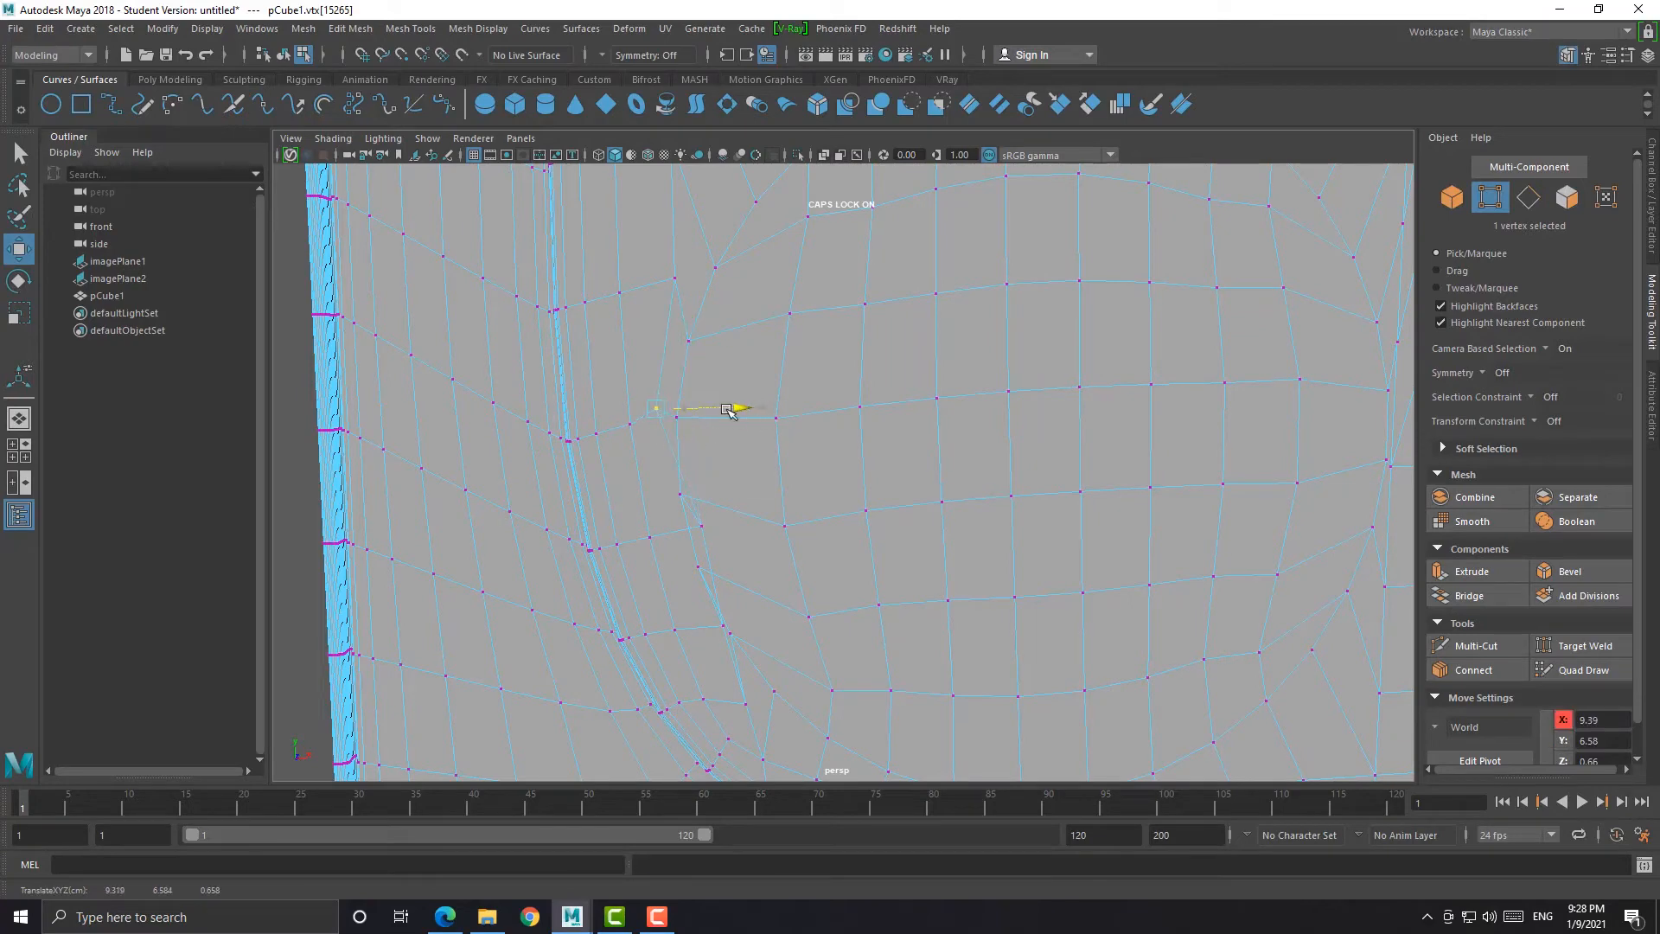
pyautogui.click(701, 522)
pyautogui.moveTo(780, 522); pyautogui.dragTo(749, 523)
# Move the crowded vertex at the lower outer side of the lower lens circle outward toward the module's rounded corner
pyautogui.keyDown('alt'); pyautogui.moveTo(739, 635); pyautogui.dragTo(739, 502, button='middle'); pyautogui.keyUp('alt')
pyautogui.scroll(2, 739, 501)
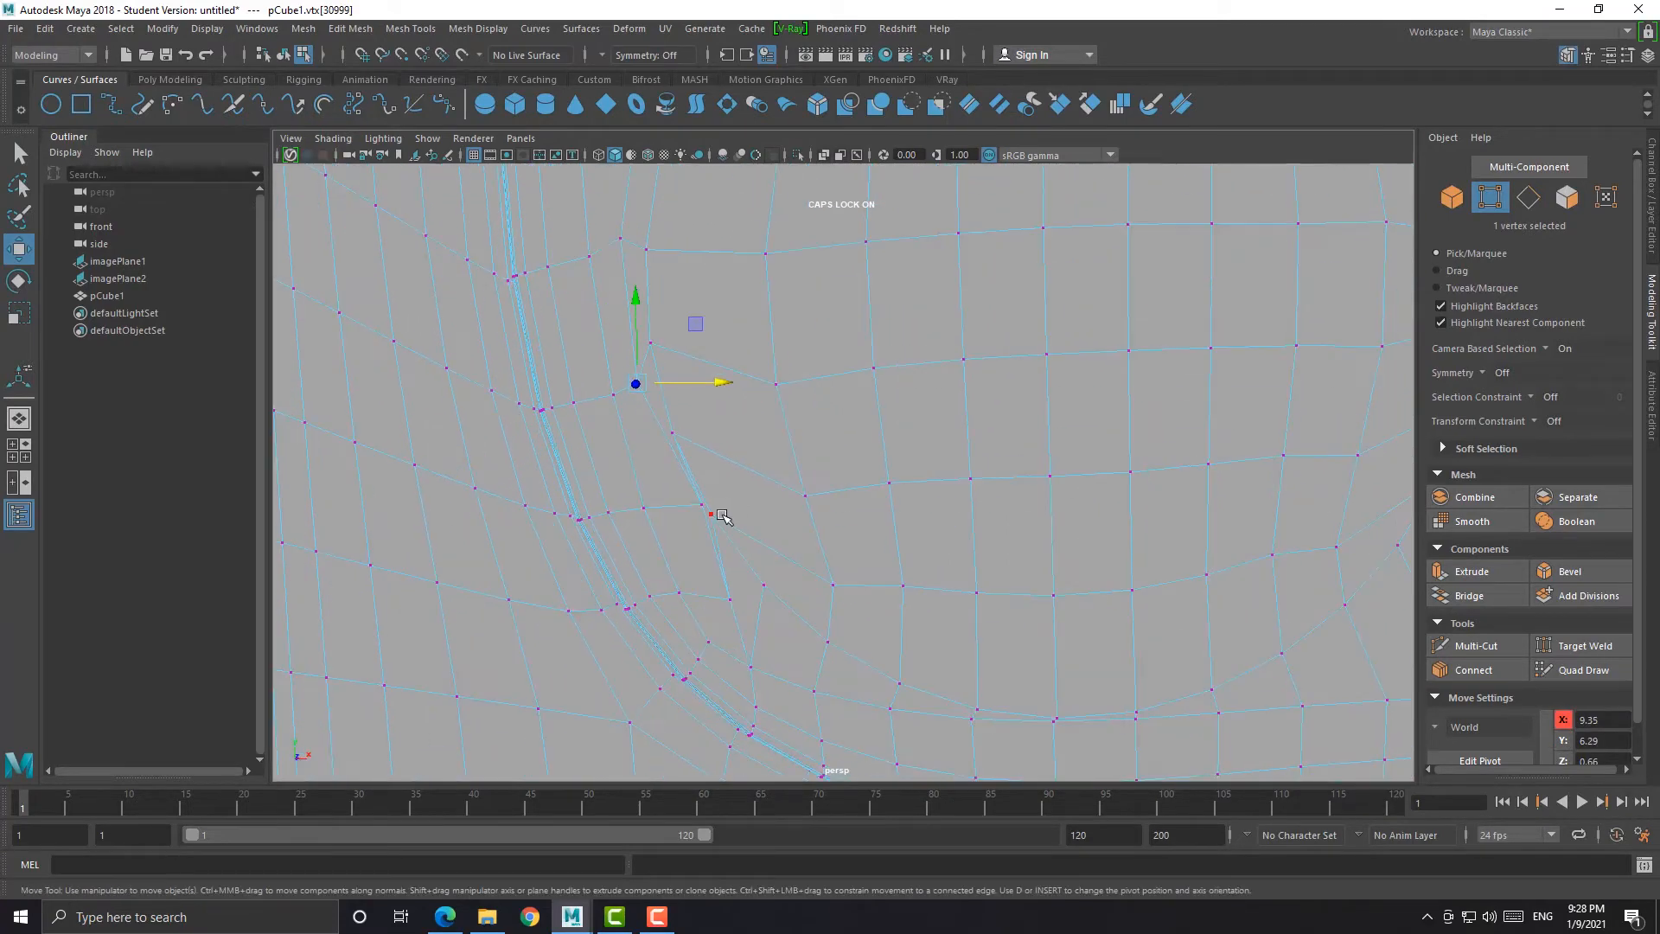
pyautogui.click(716, 516)
pyautogui.moveTo(806, 514); pyautogui.dragTo(742, 504)
pyautogui.click(701, 504)
pyautogui.scroll(-3, 795, 442)
pyautogui.keyDown('alt'); pyautogui.moveTo(853, 440); pyautogui.dragTo(849, 455); pyautogui.keyUp('alt')
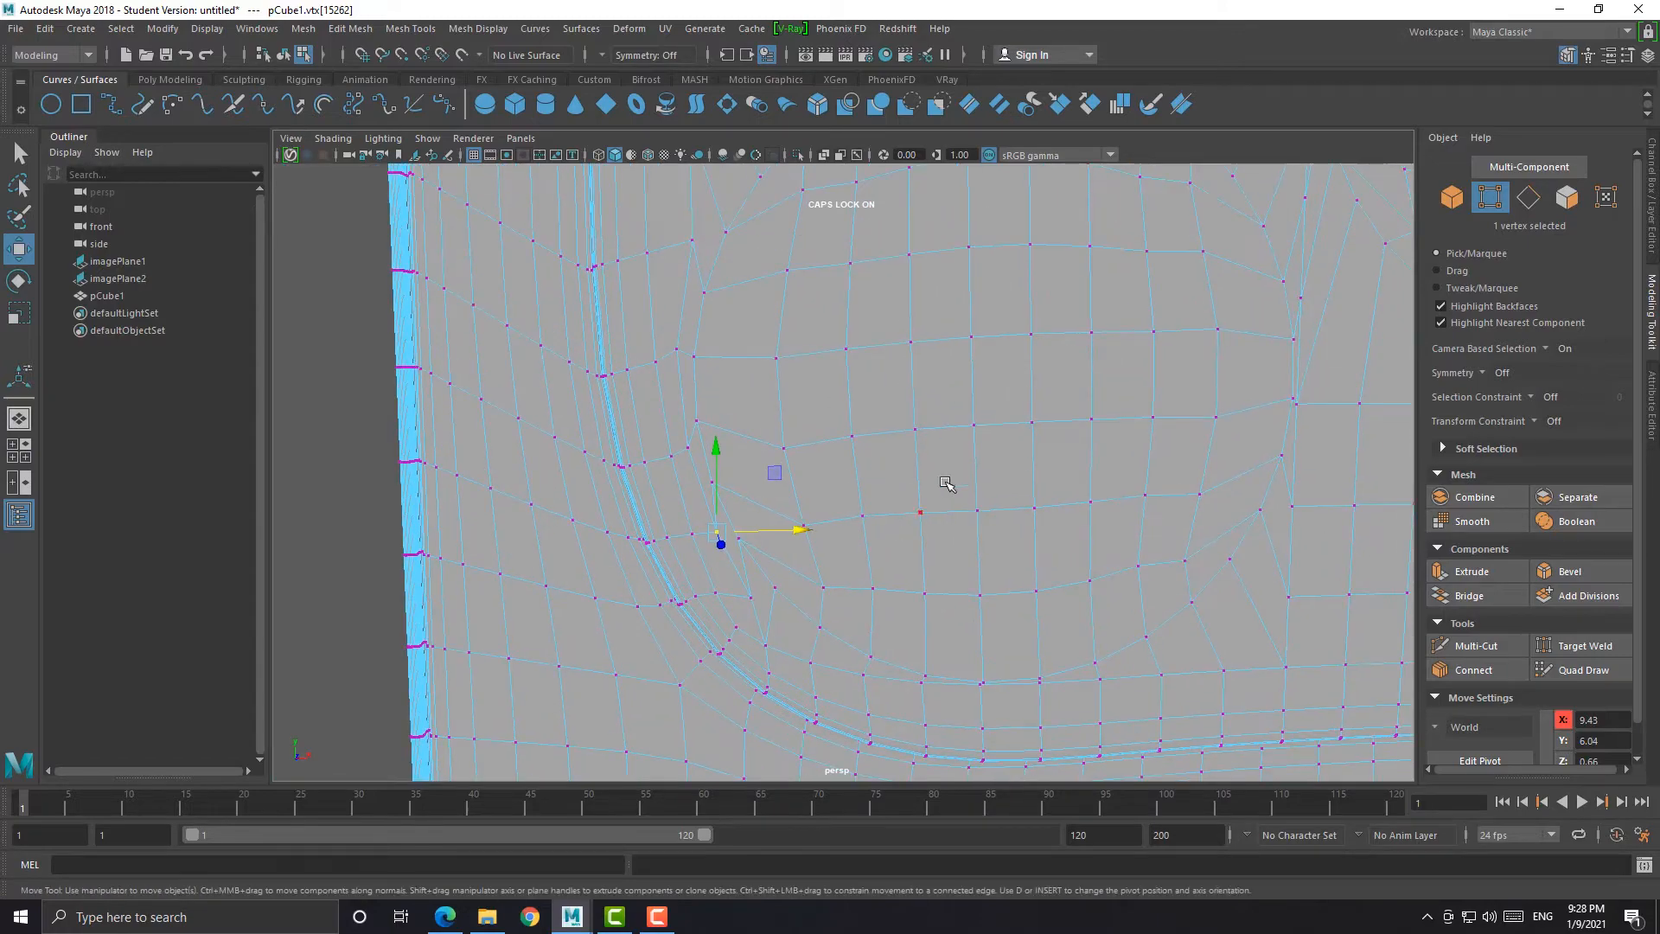
pyautogui.keyDown('alt'); pyautogui.moveTo(1018, 355); pyautogui.dragTo(986, 315, button='middle'); pyautogui.keyUp('alt')
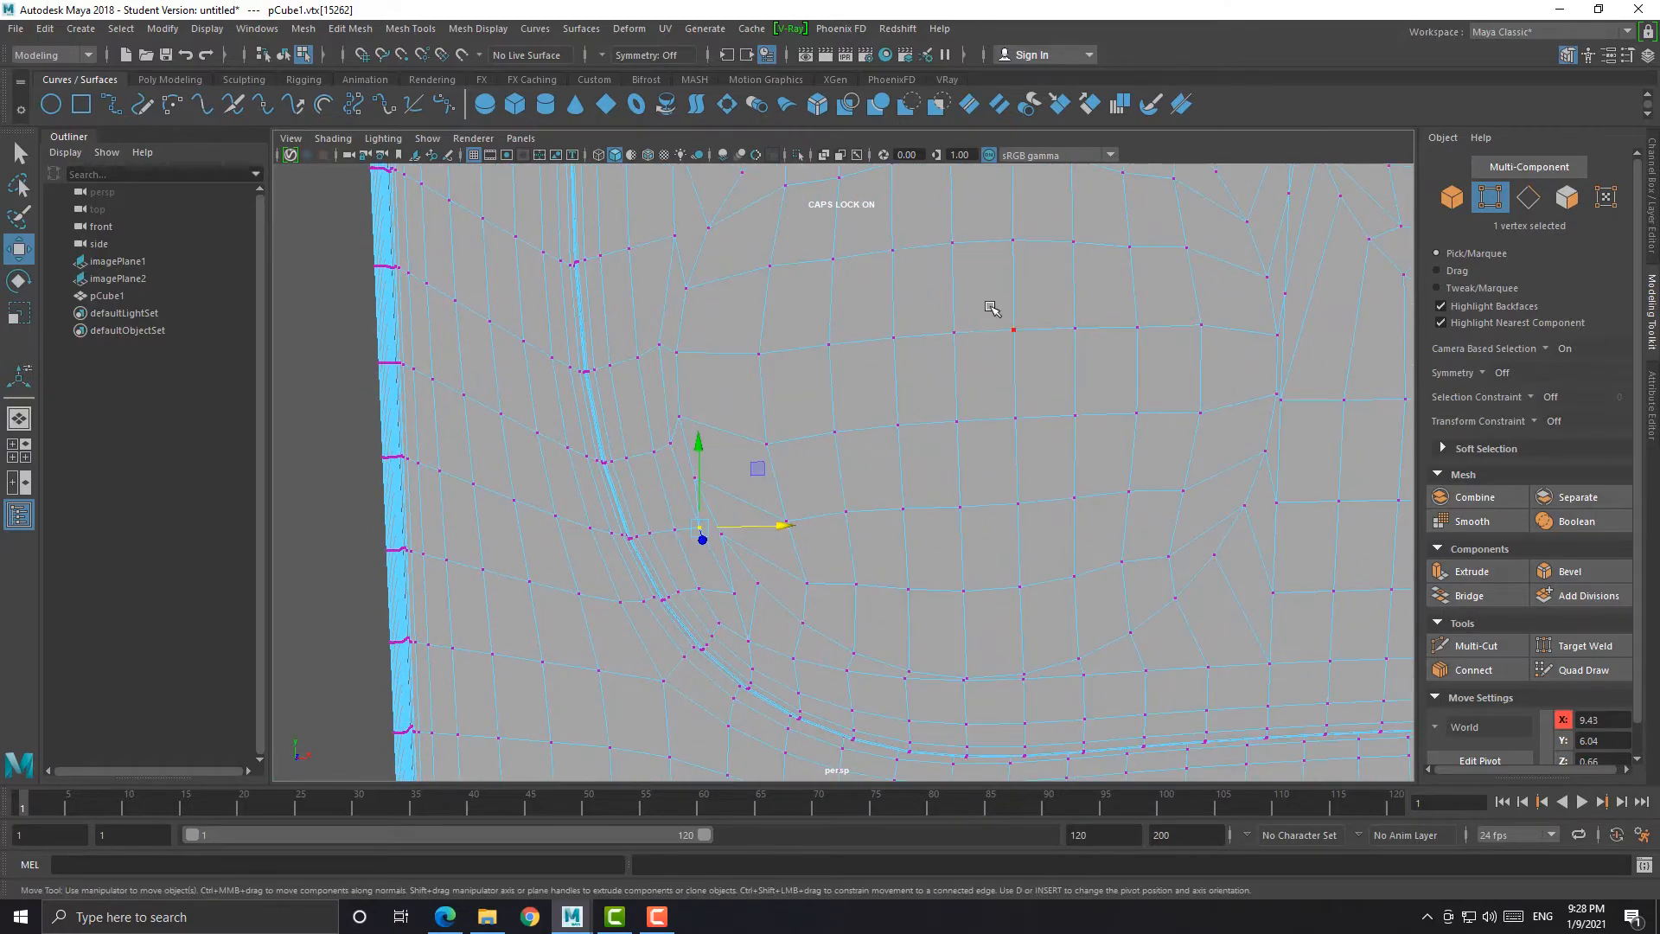
# Switch to face selection and add all faces of the middle lens circle to the selected lower lens faces
pyautogui.press('space')
pyautogui.press('space')
pyautogui.scroll(-5, 981, 396)
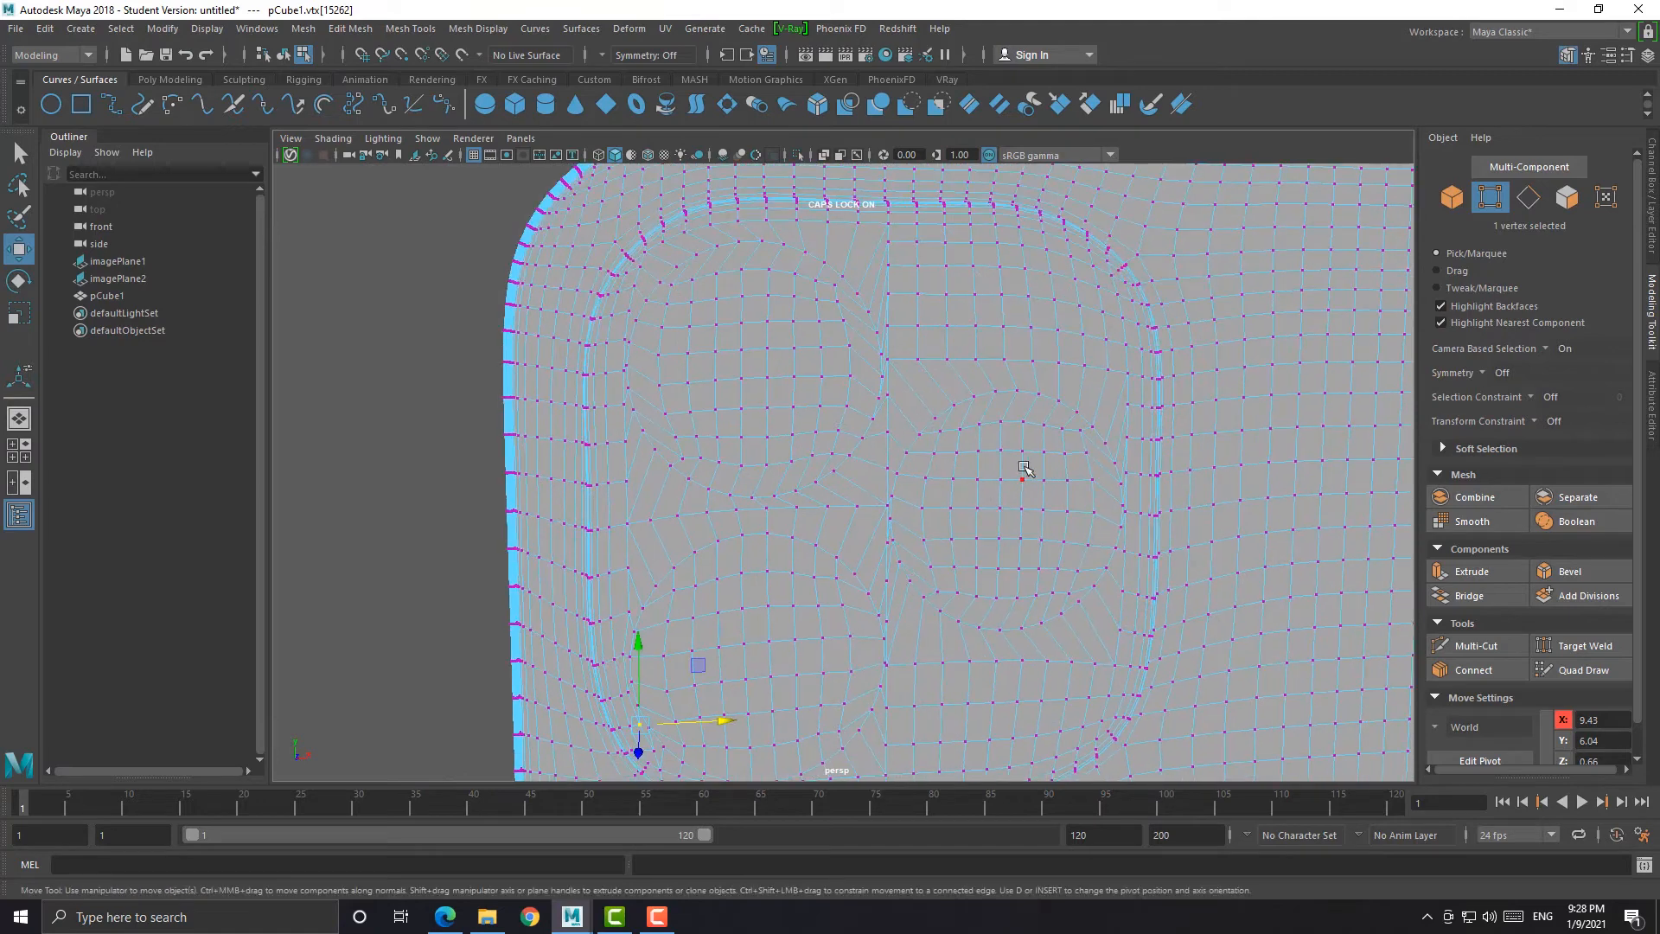
pyautogui.moveTo(1025, 468); pyautogui.dragTo(1046, 544, button='right')
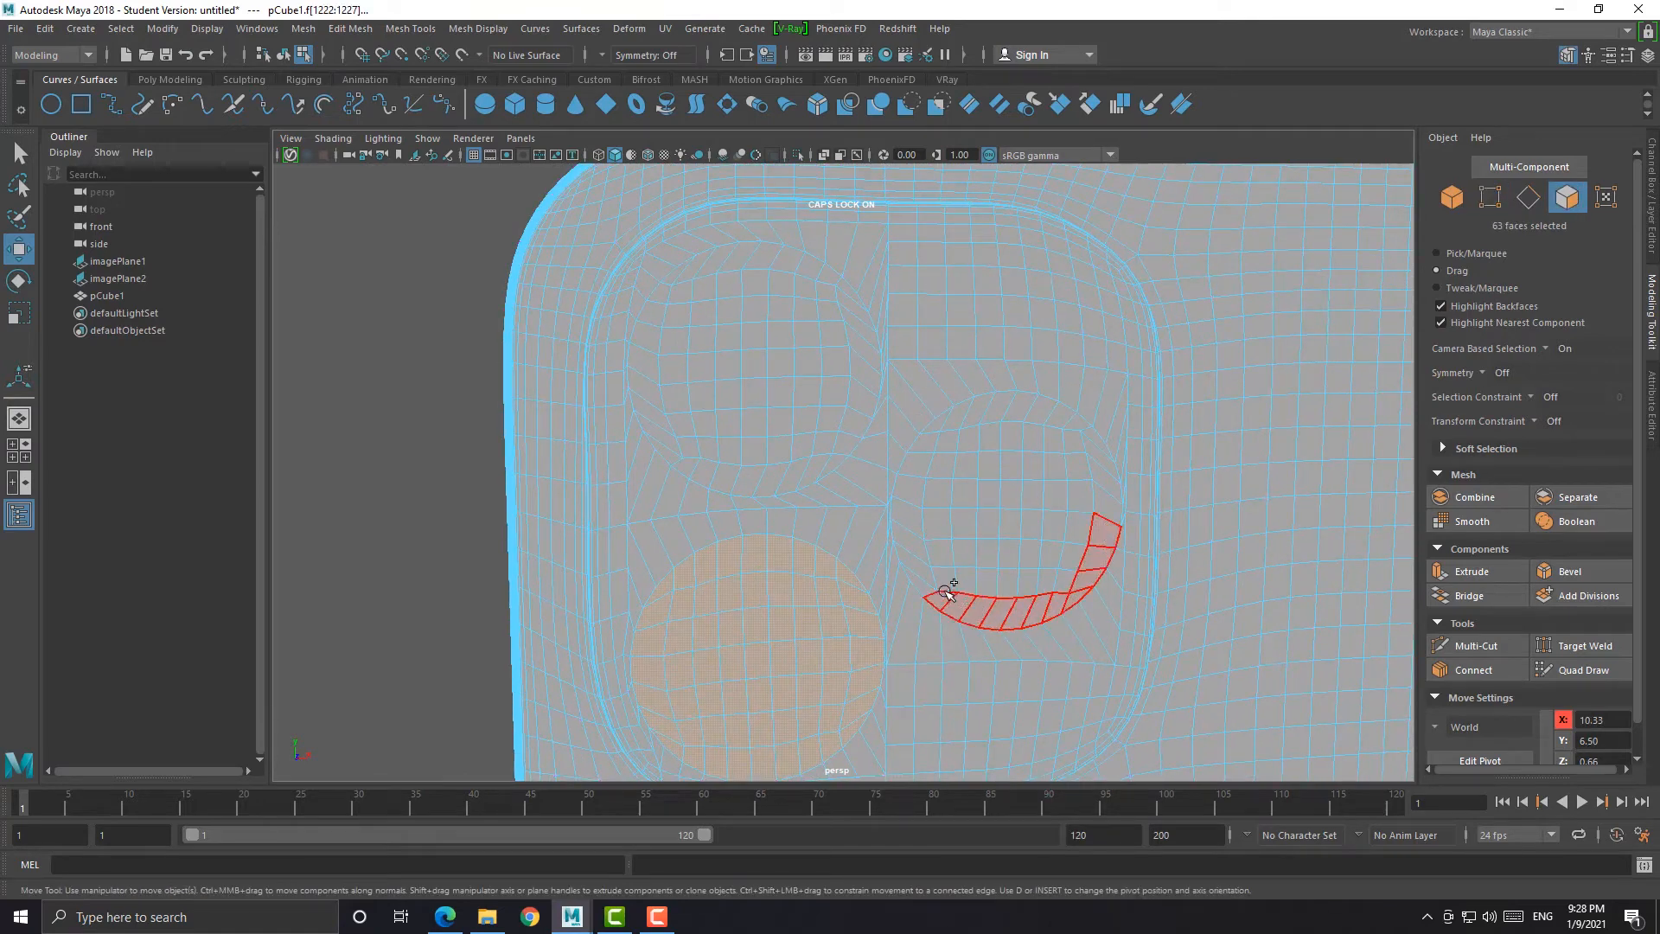
pyautogui.moveTo(922, 485)
pyautogui.mouseDown()
pyautogui.moveTo(1068, 432)
pyautogui.moveTo(988, 506)
pyautogui.mouseUp()
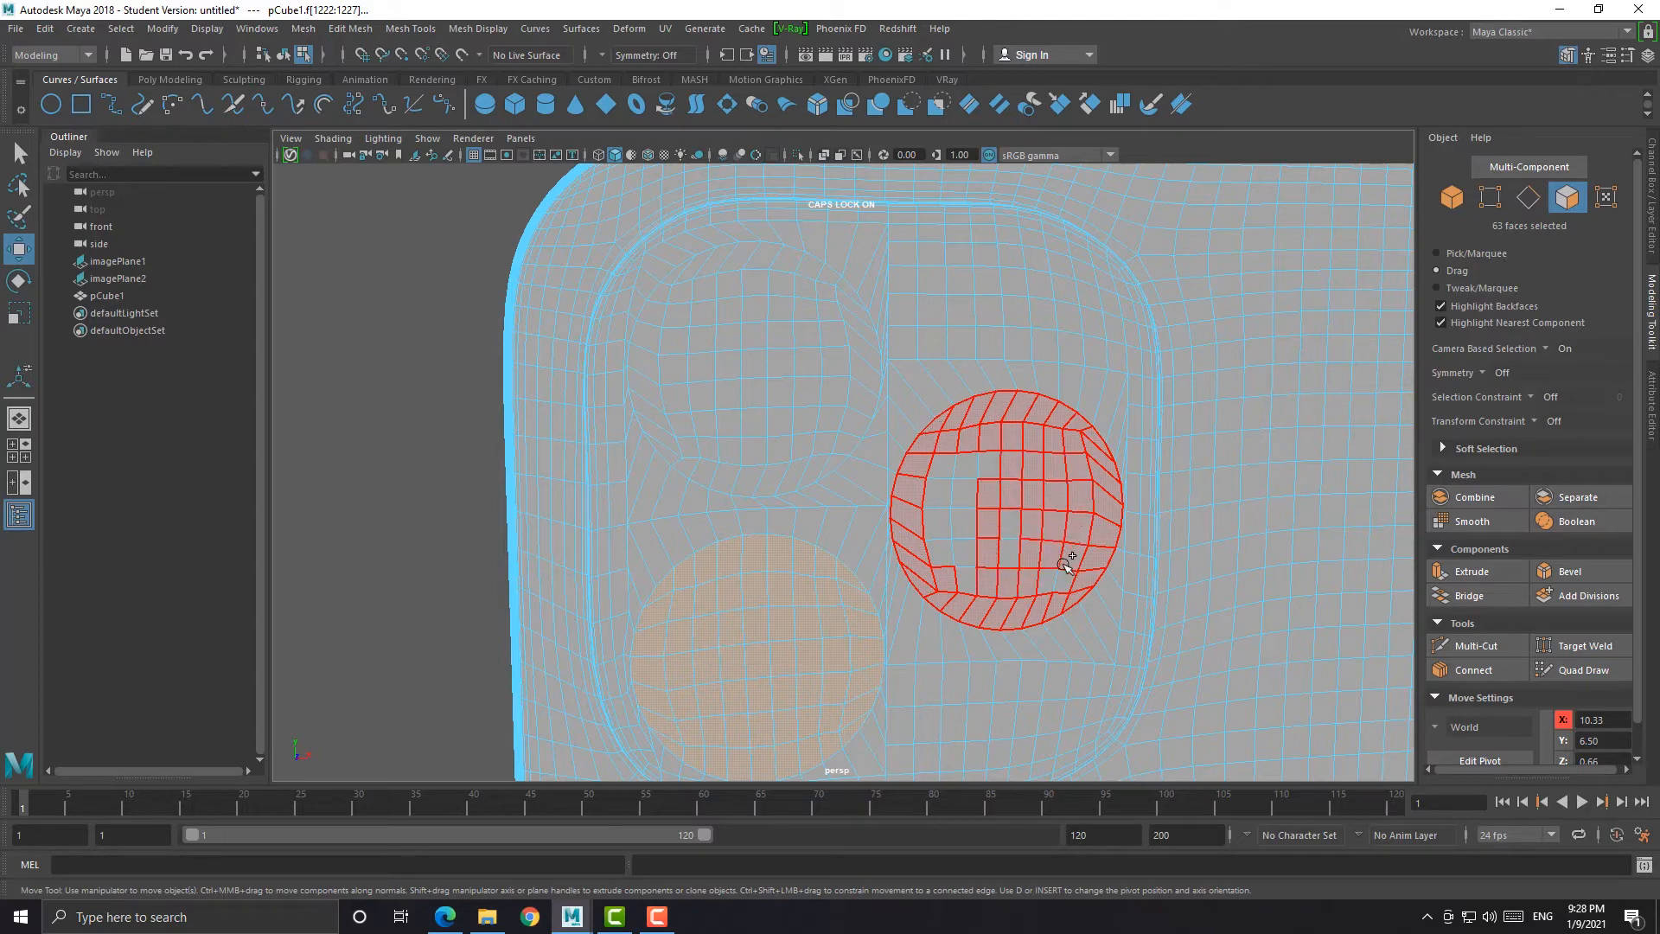
# Add all faces of the upper lens circle to the selection so all three lens circles are selected
pyautogui.moveTo(861, 442); pyautogui.dragTo(754, 443)
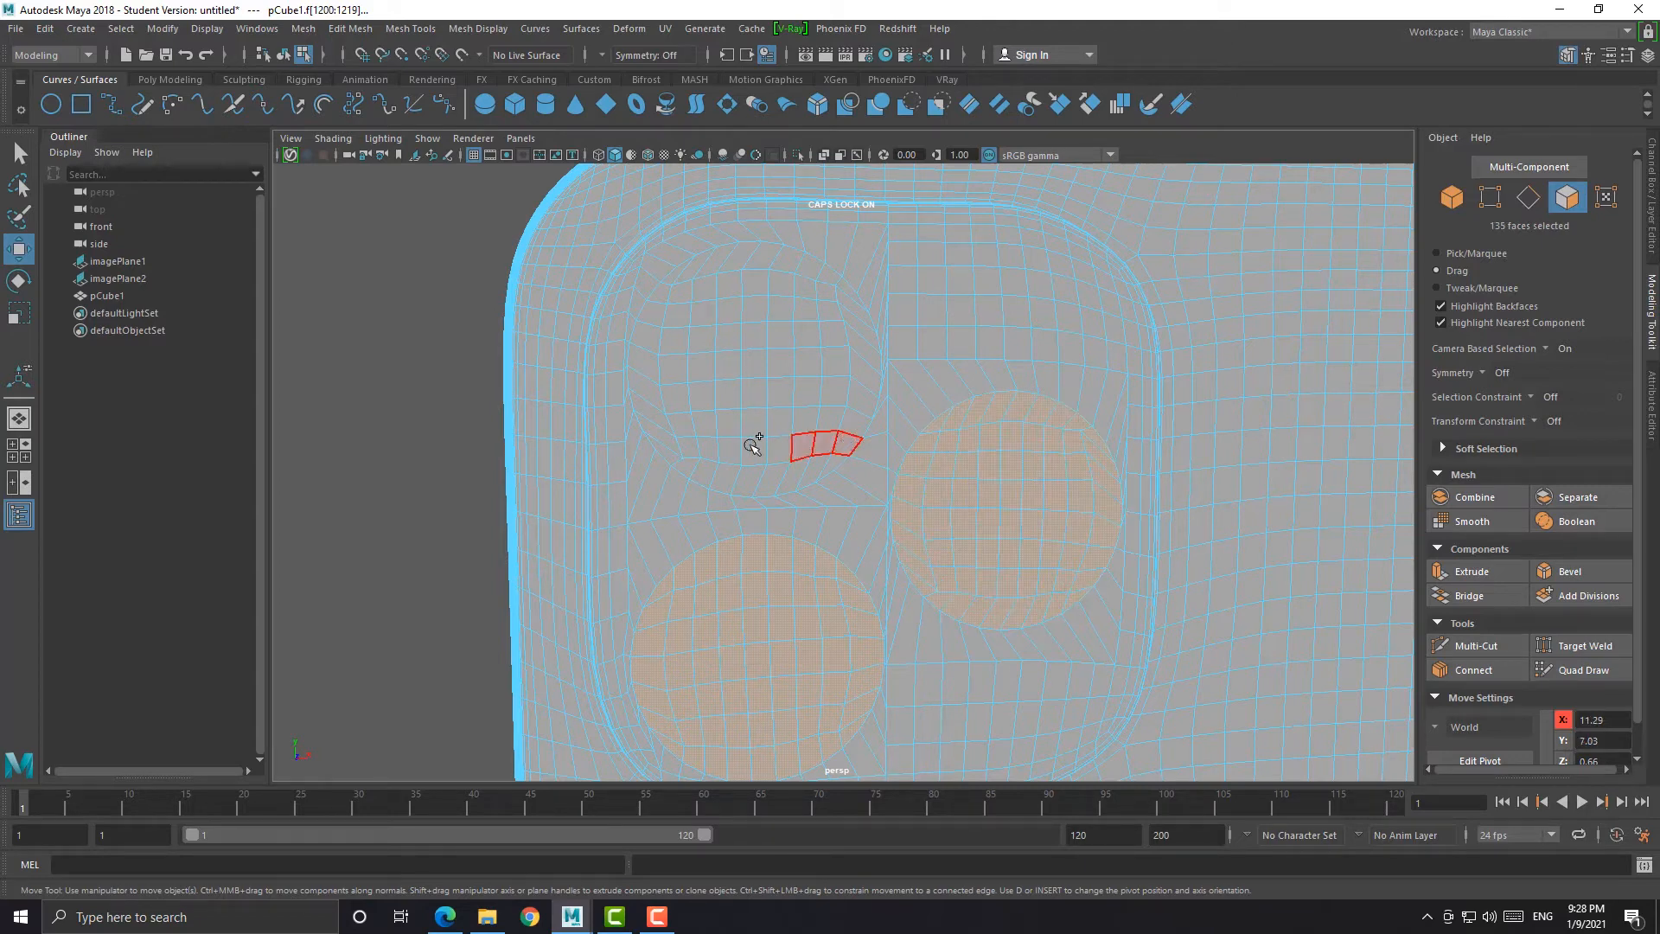
pyautogui.moveTo(862, 401); pyautogui.dragTo(826, 282)
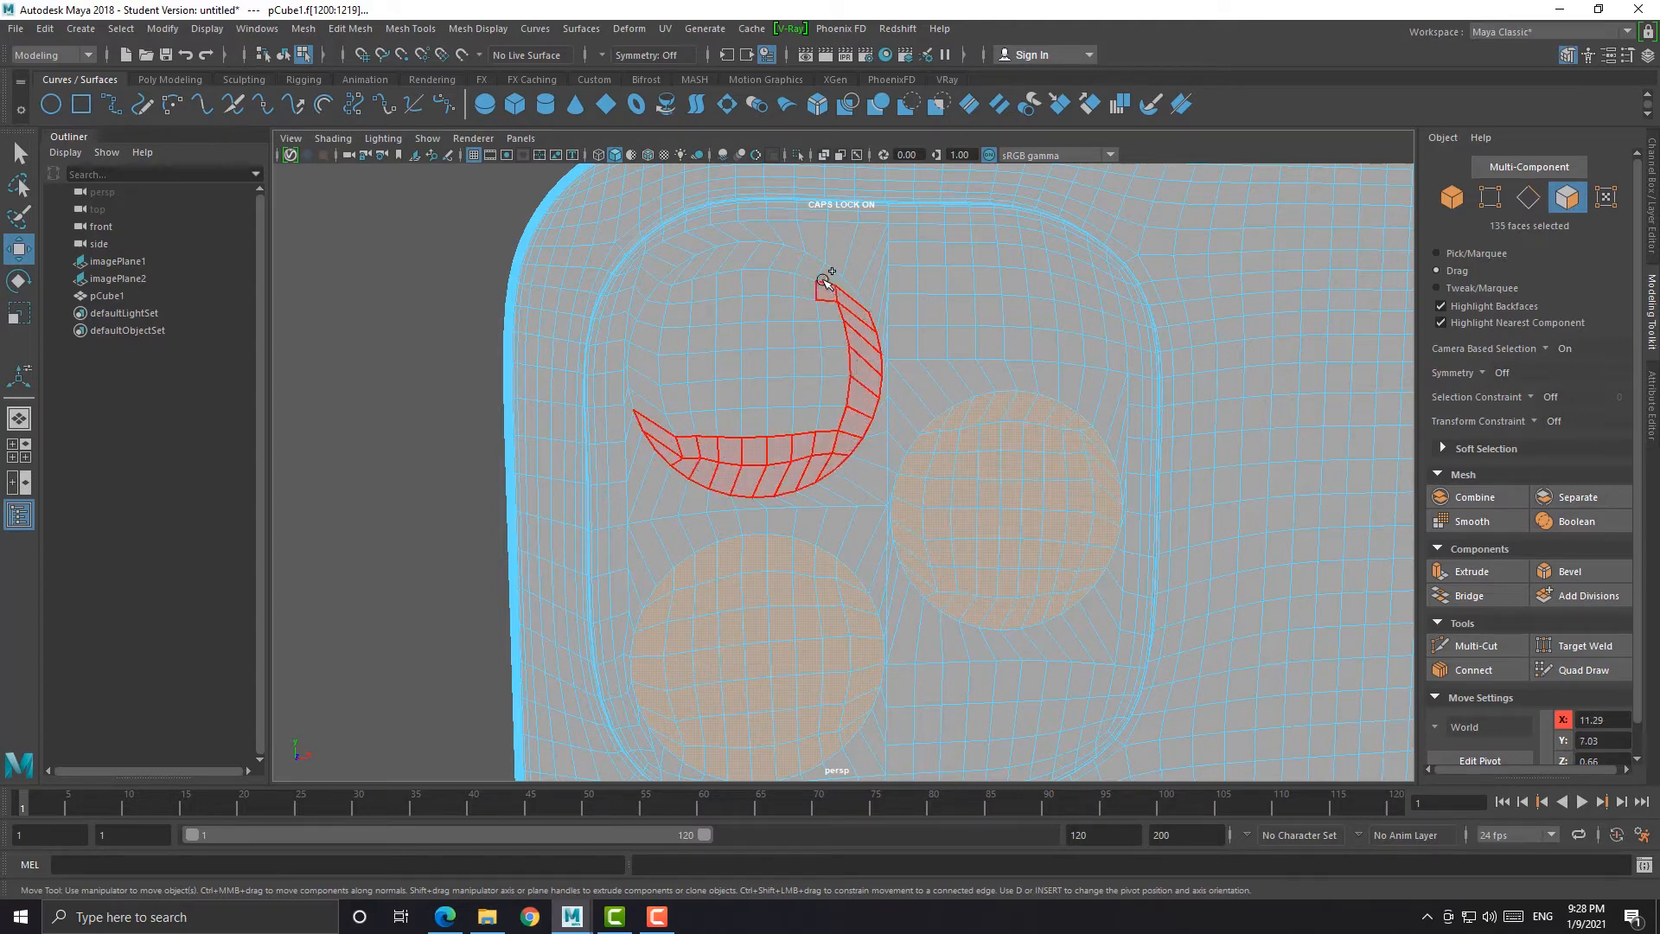
pyautogui.moveTo(687, 276)
pyautogui.mouseDown()
pyautogui.moveTo(657, 391)
pyautogui.moveTo(794, 294)
pyautogui.moveTo(813, 422)
pyautogui.mouseUp()
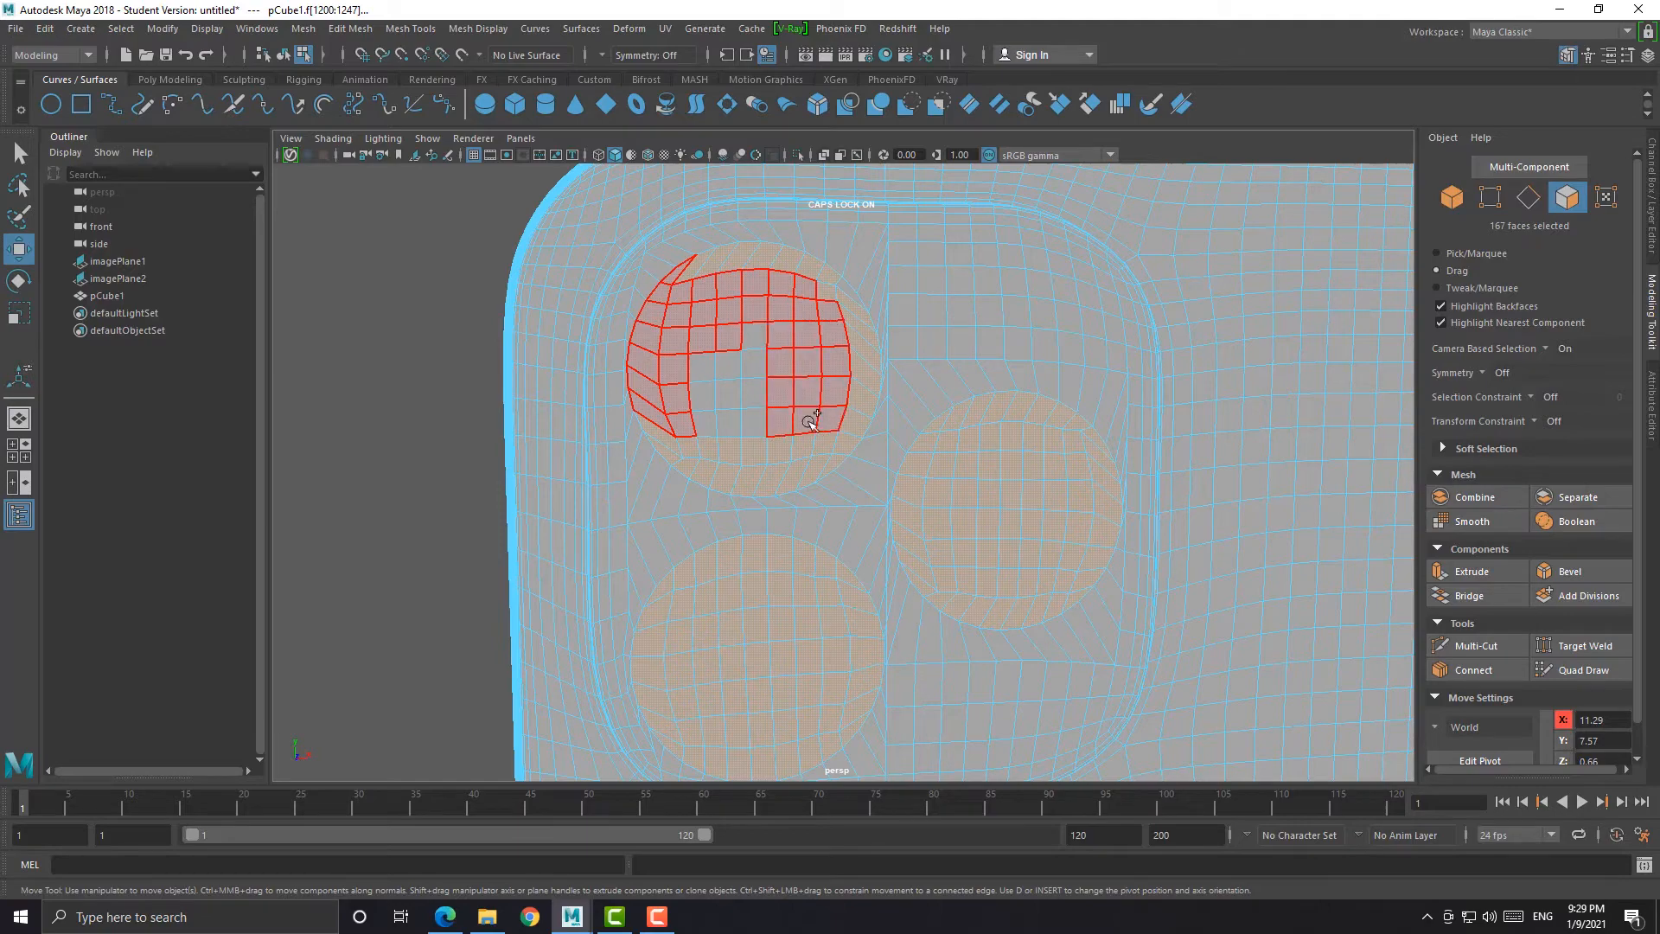
pyautogui.moveTo(705, 413); pyautogui.dragTo(781, 334)
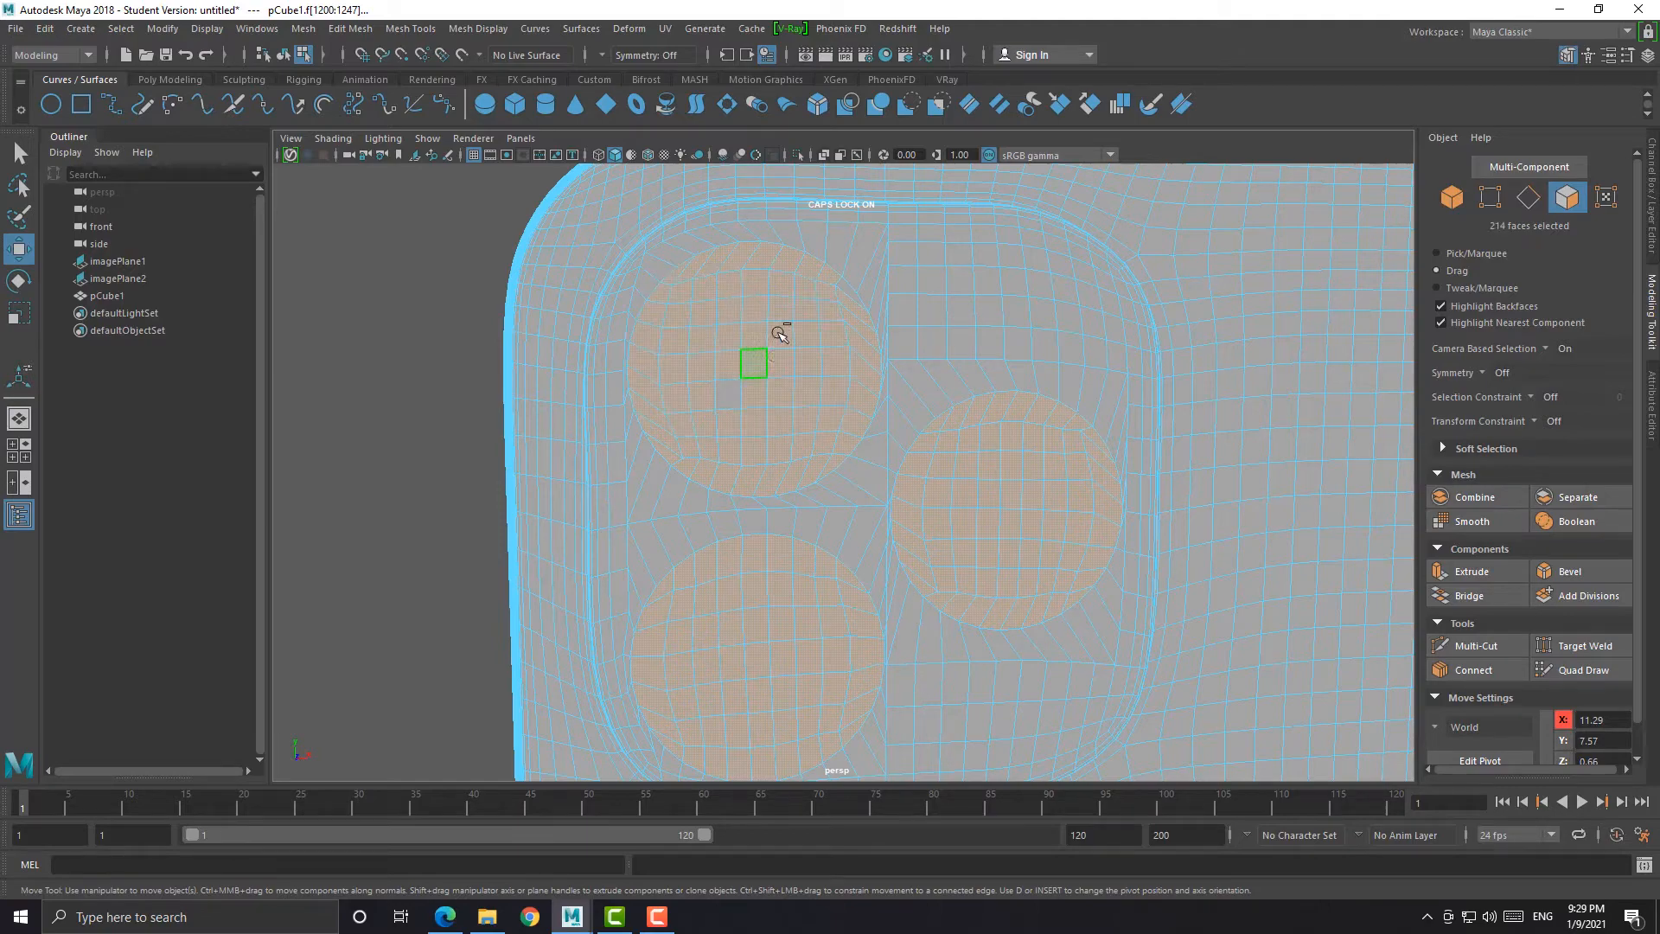
pyautogui.keyDown('shift'); pyautogui.click(850, 286); pyautogui.keyUp('shift')
pyautogui.scroll(-2, 761, 476)
pyautogui.keyDown('alt'); pyautogui.moveTo(778, 493); pyautogui.dragTo(1012, 493); pyautogui.keyUp('alt')
pyautogui.scroll(-2, 864, 497)
pyautogui.press('space')
pyautogui.press('space')
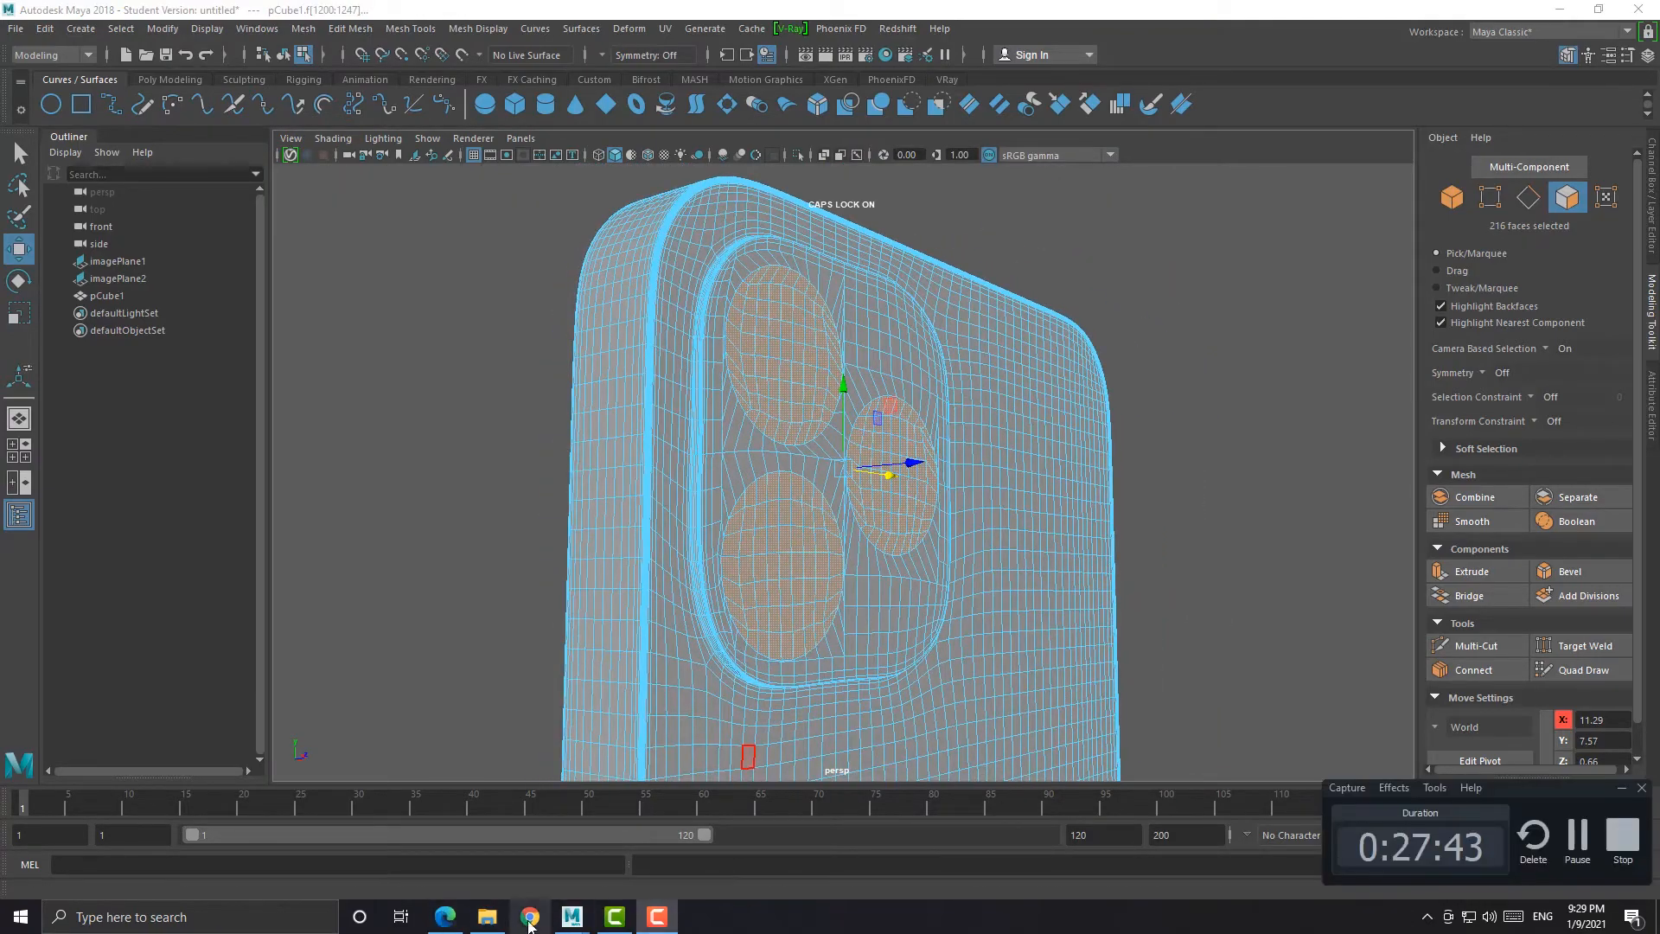
# Extrude the selected faces of the three lenses with an Offset of about 0.018
pyautogui.click(444, 917)
pyautogui.click(441, 918)
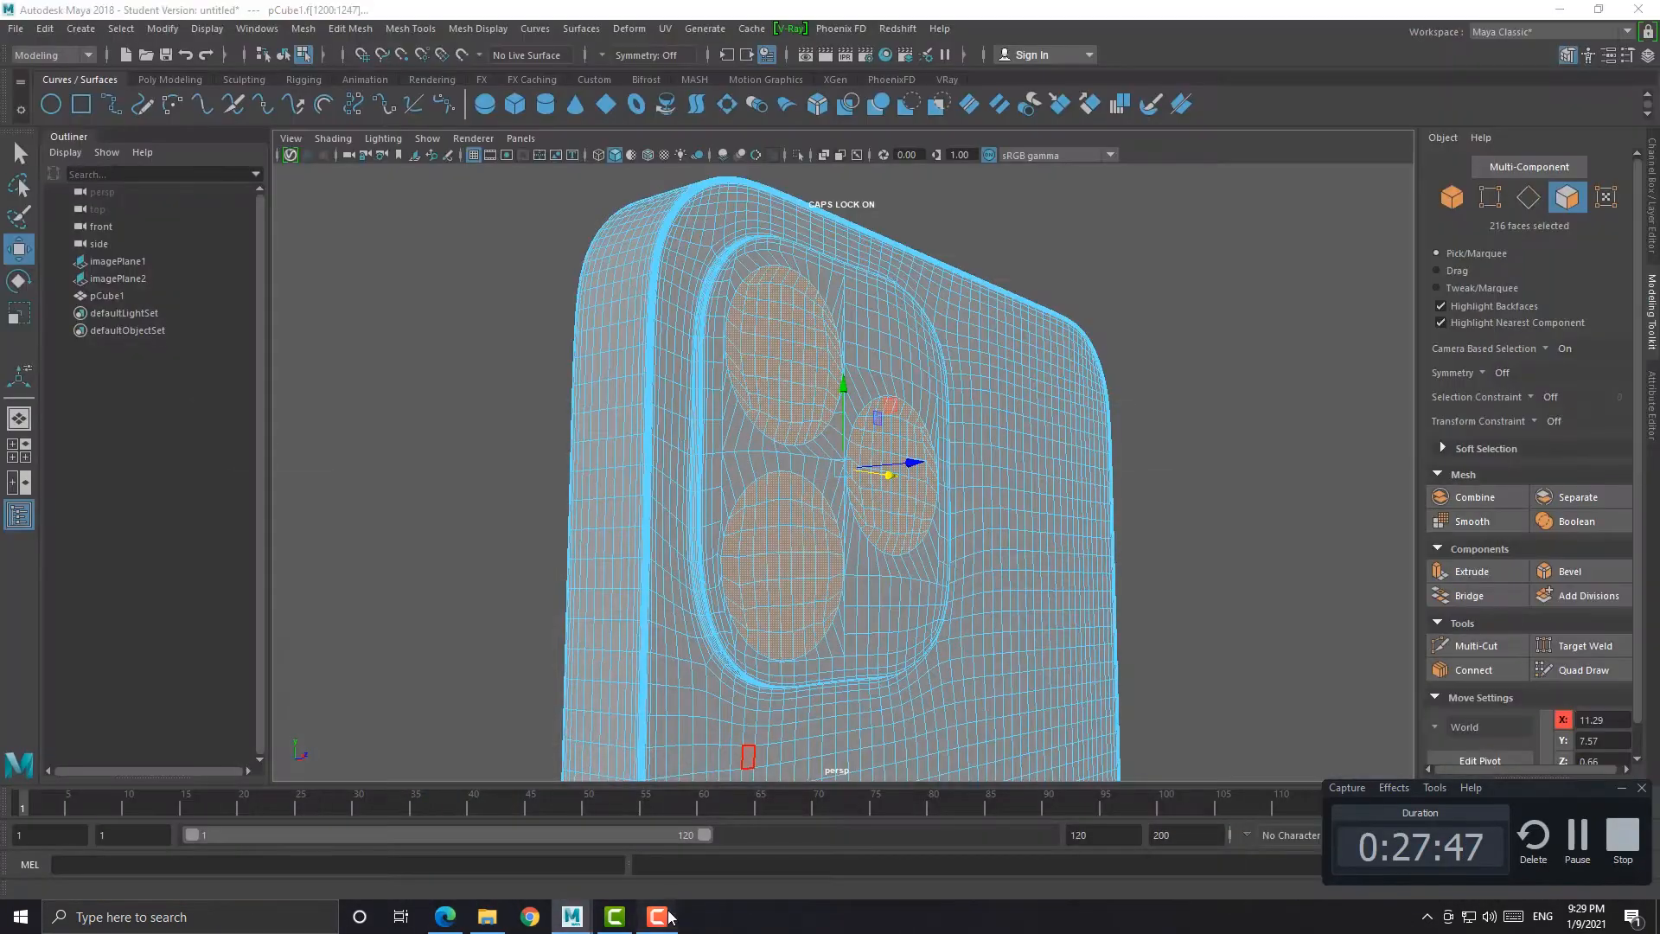
pyautogui.keyDown('alt'); pyautogui.moveTo(774, 449); pyautogui.dragTo(761, 575, button='middle'); pyautogui.keyUp('alt')
pyautogui.scroll(2, 760, 577)
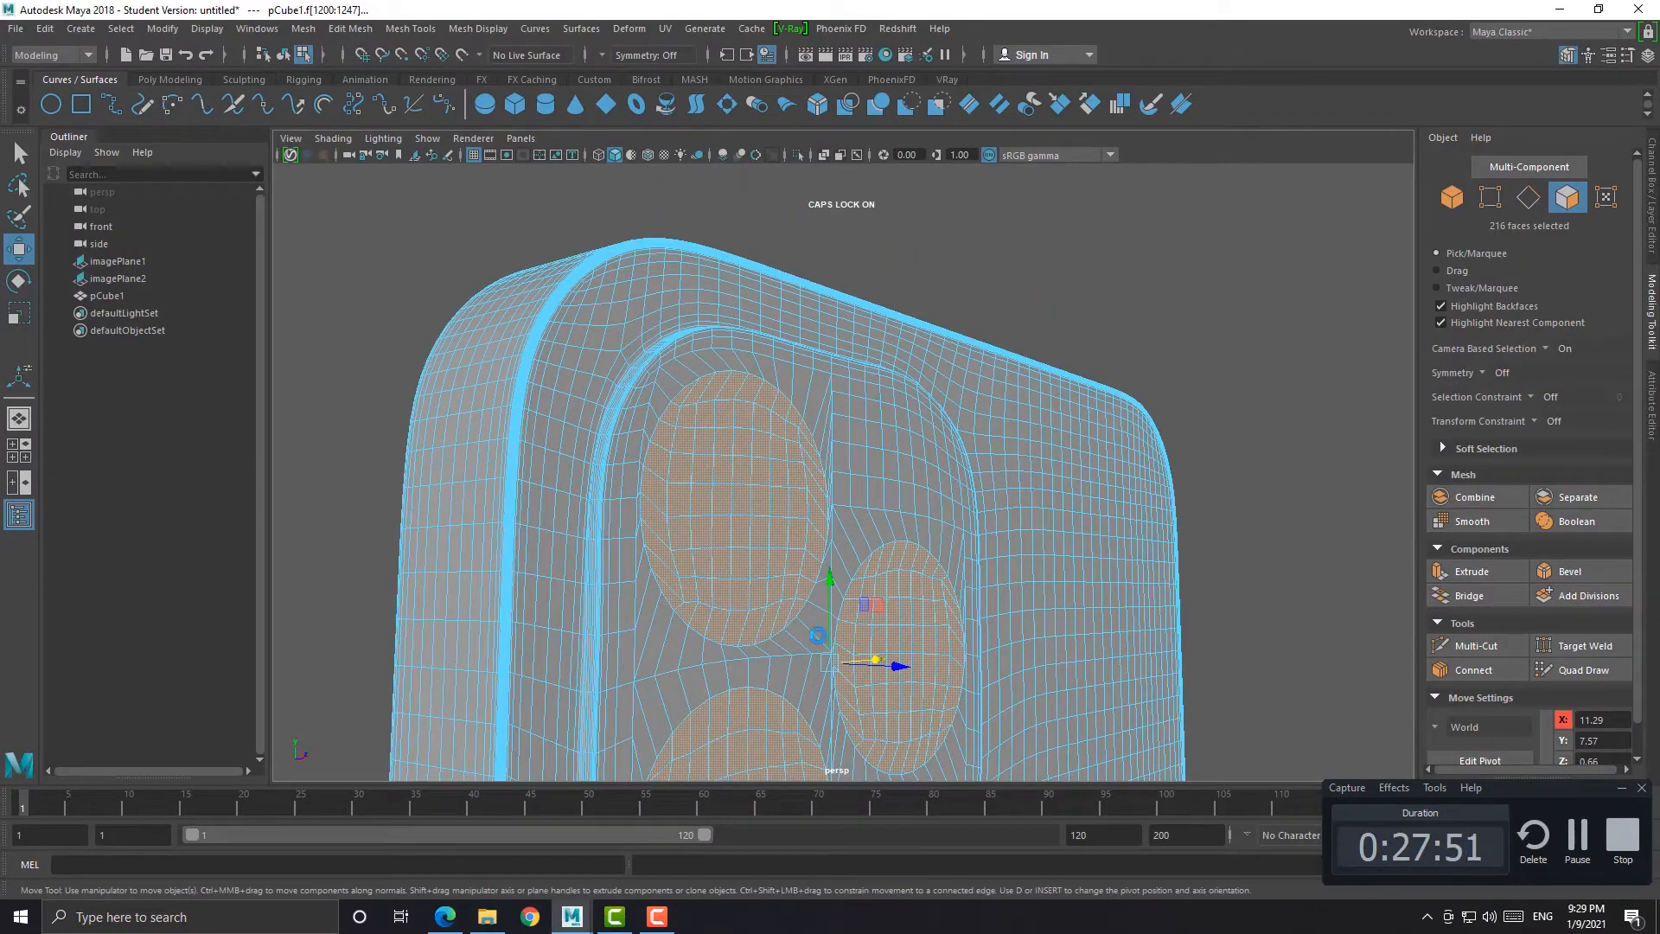
pyautogui.hotkey('ctrl', 'e')
pyautogui.scroll(3, 905, 648)
pyautogui.keyDown('alt'); pyautogui.moveTo(908, 649); pyautogui.dragTo(994, 652); pyautogui.keyUp('alt')
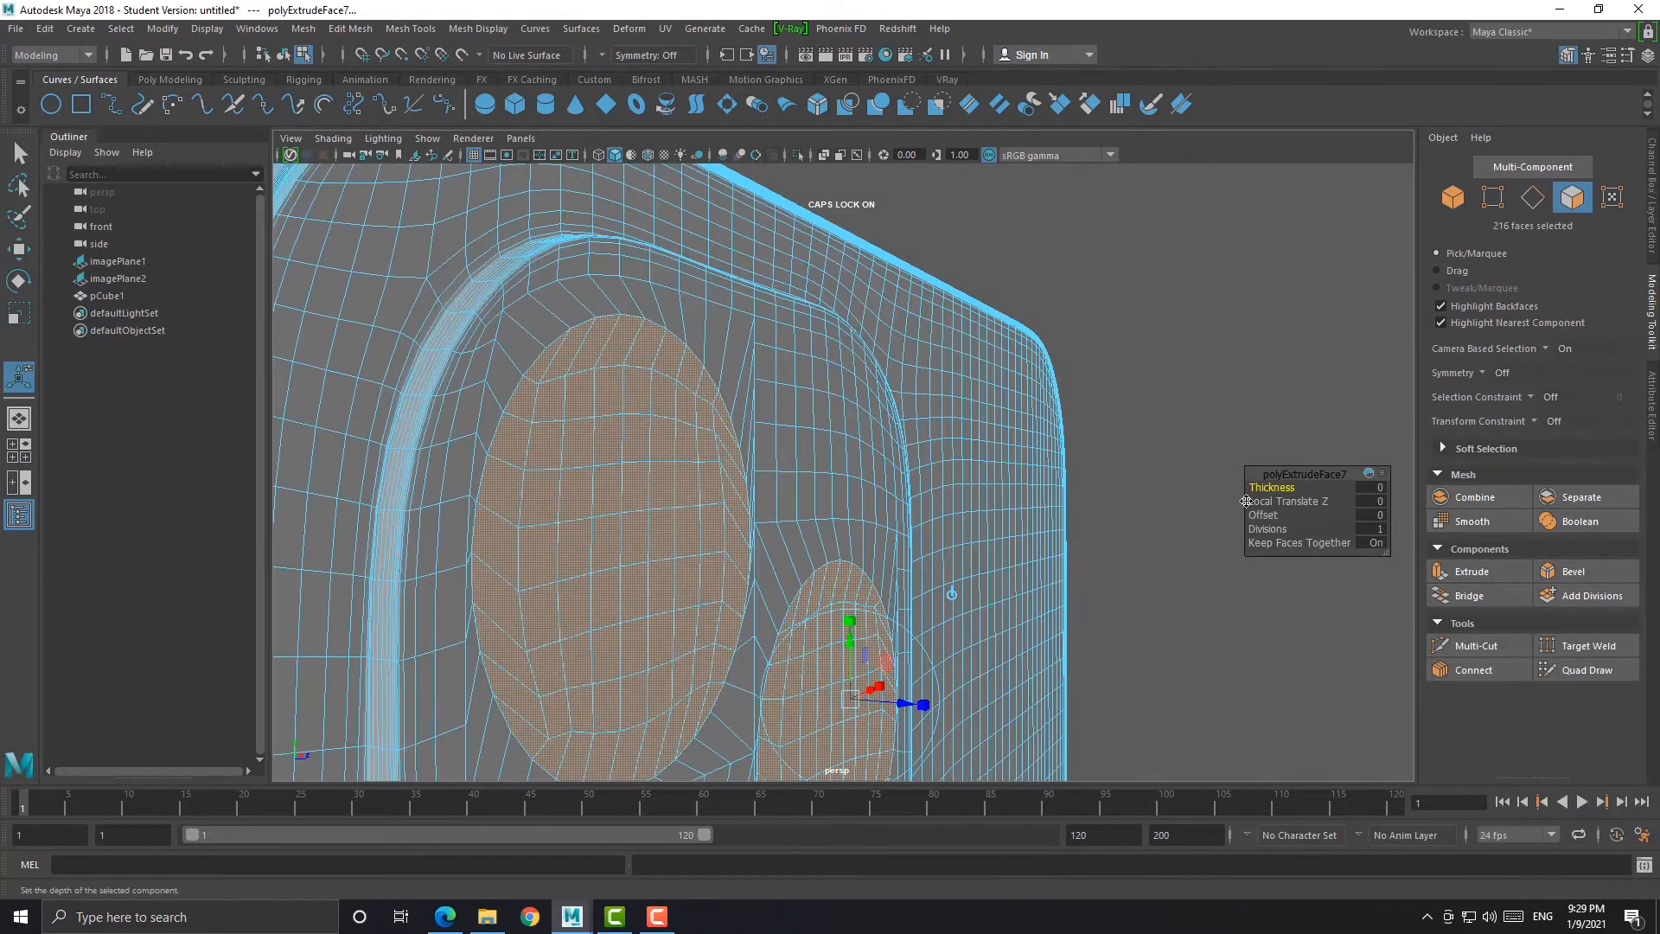
pyautogui.moveTo(1274, 516); pyautogui.dragTo(1576, 545, button='middle')
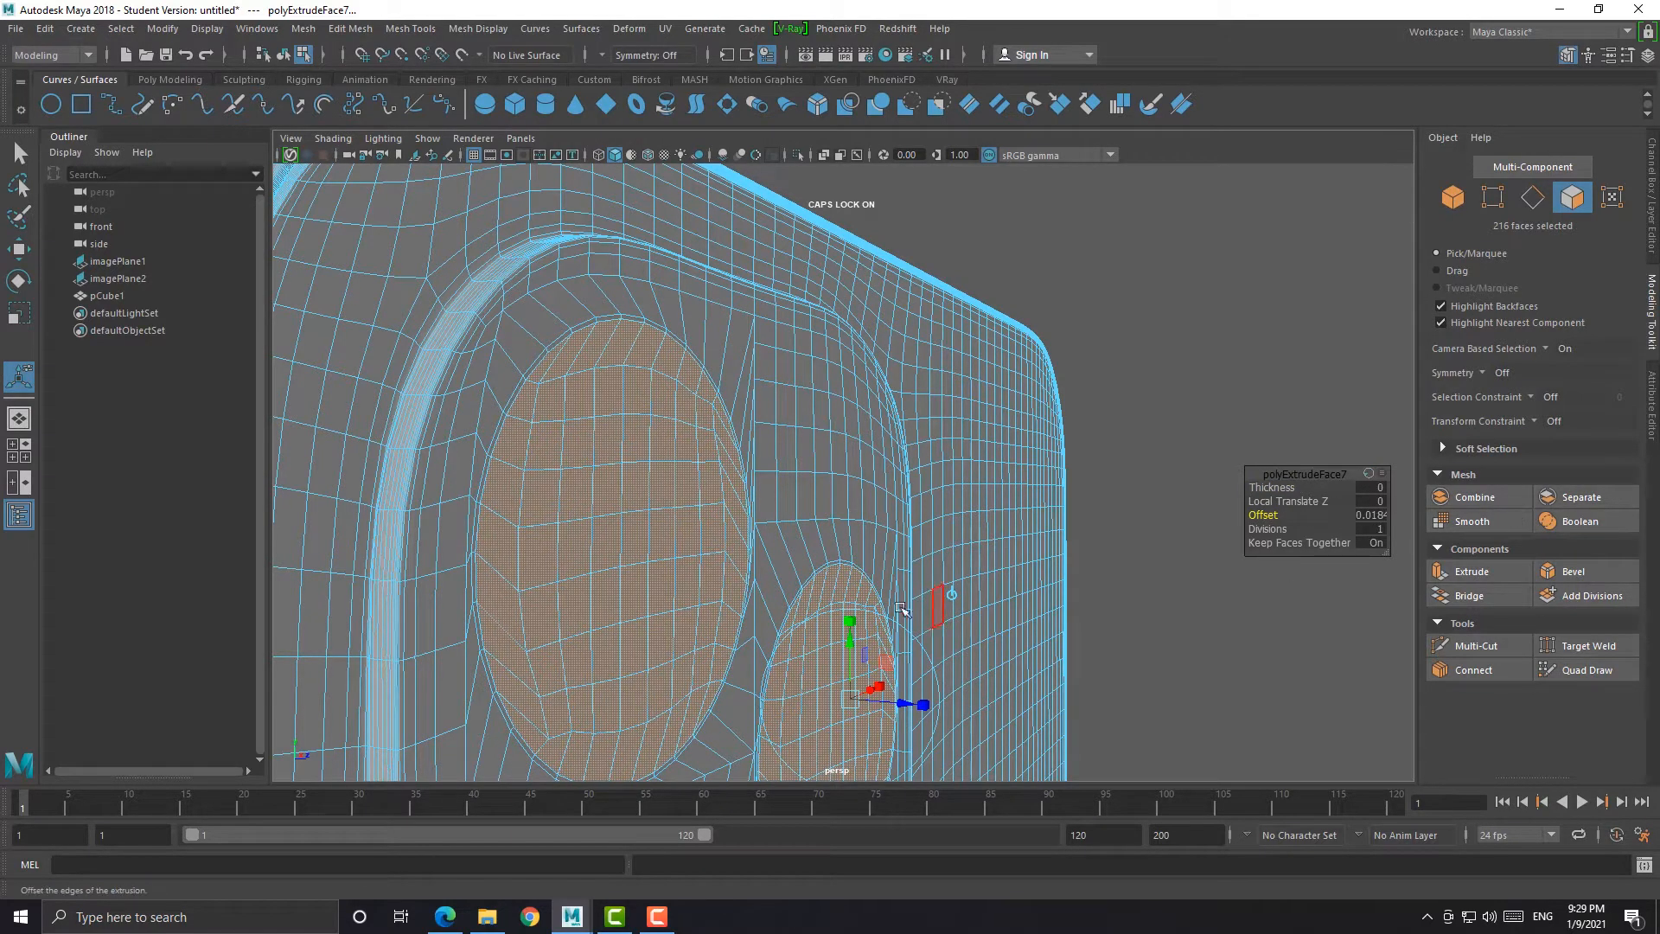
# Extrude the three lens faces again and raise them outward by about 0.12 from the camera module
pyautogui.hotkey('ctrl', 'e')
pyautogui.moveTo(904, 706); pyautogui.dragTo(905, 704)
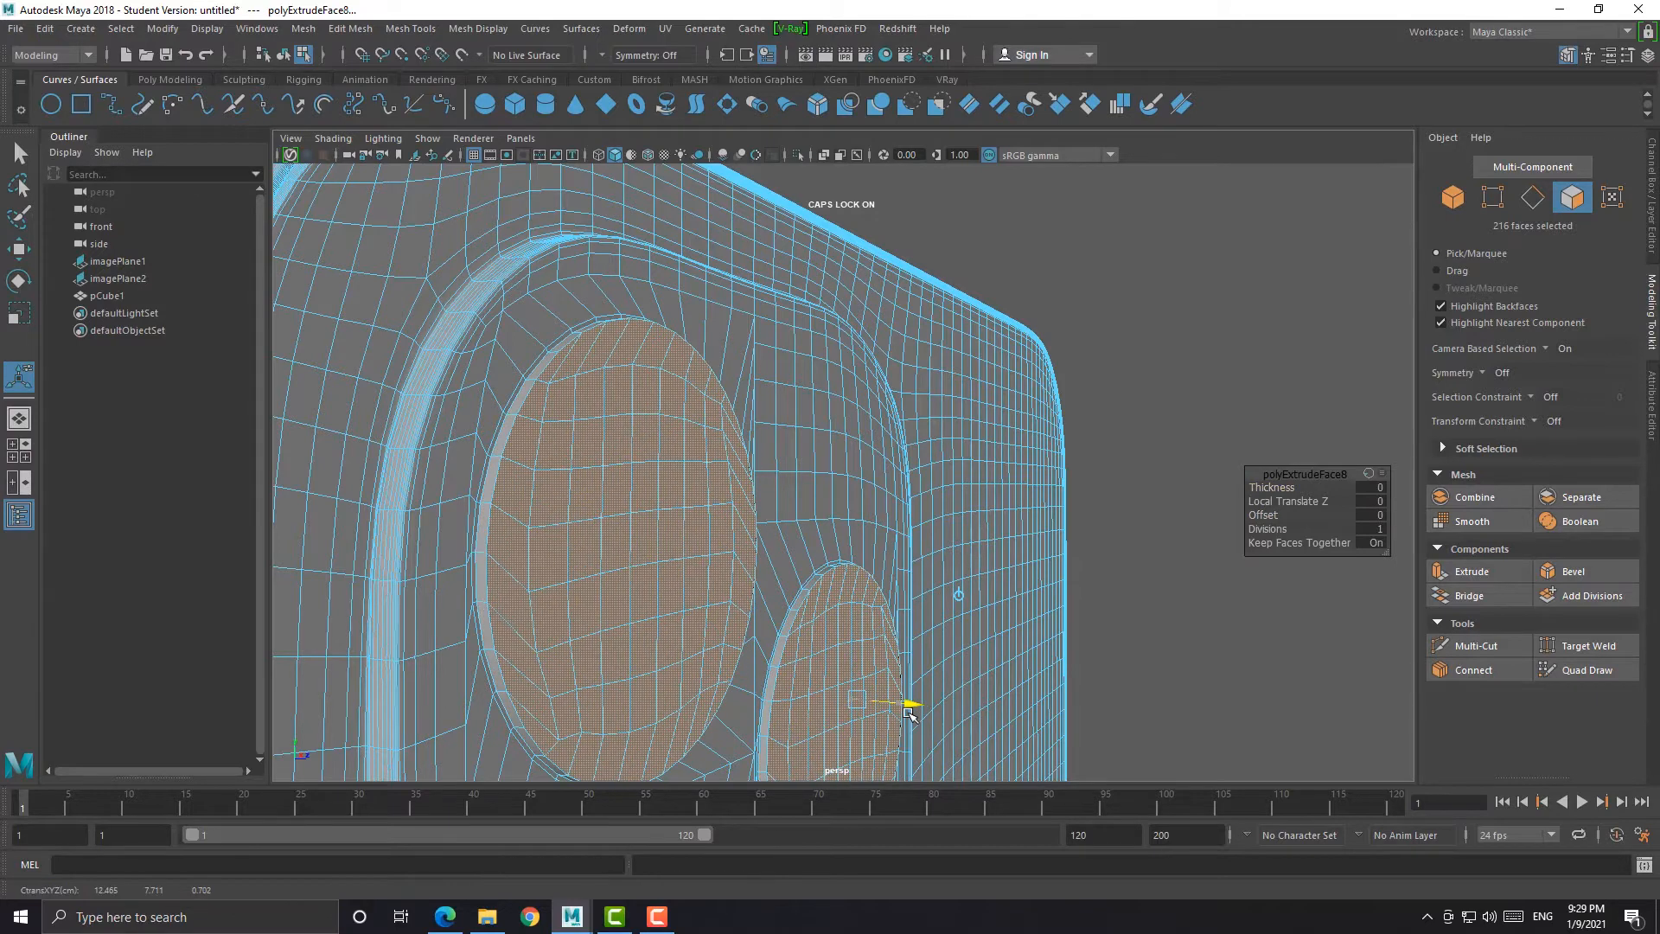
pyautogui.press('space')
pyautogui.press('space')
pyautogui.moveTo(918, 449); pyautogui.dragTo(906, 416)
pyautogui.press('space')
pyautogui.press('space')
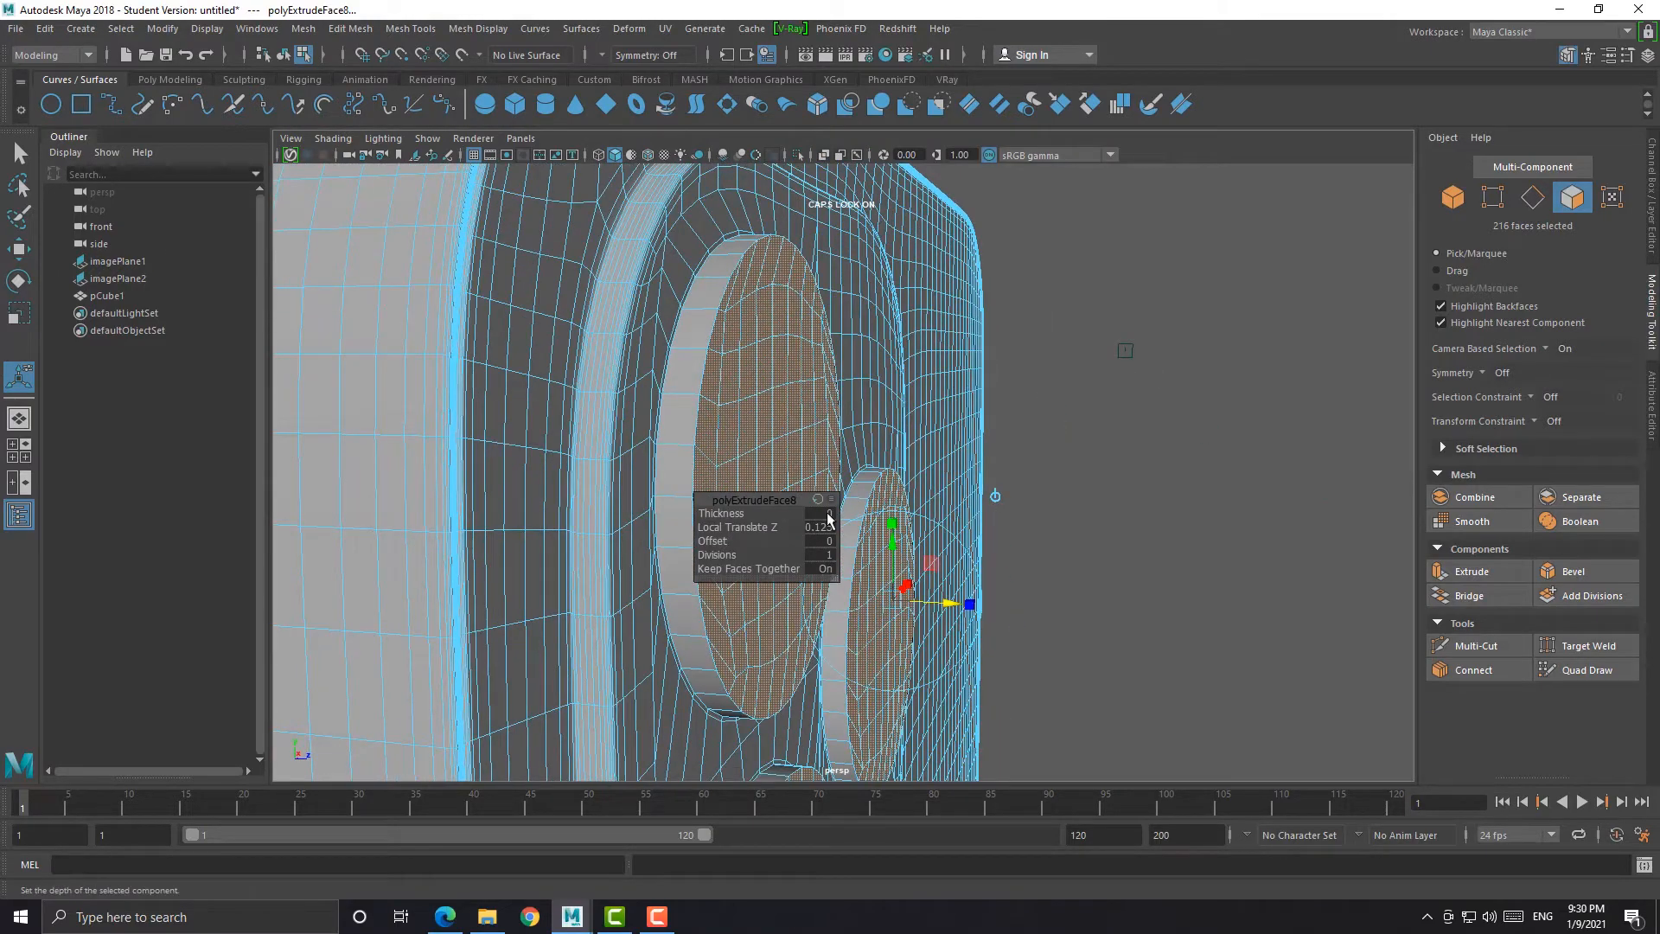
# Extrude the raised lens faces with an Offset of about 0.021, then show the phone smoothed in object mode
pyautogui.keyDown('alt'); pyautogui.moveTo(1338, 491); pyautogui.dragTo(1456, 547); pyautogui.keyUp('alt')
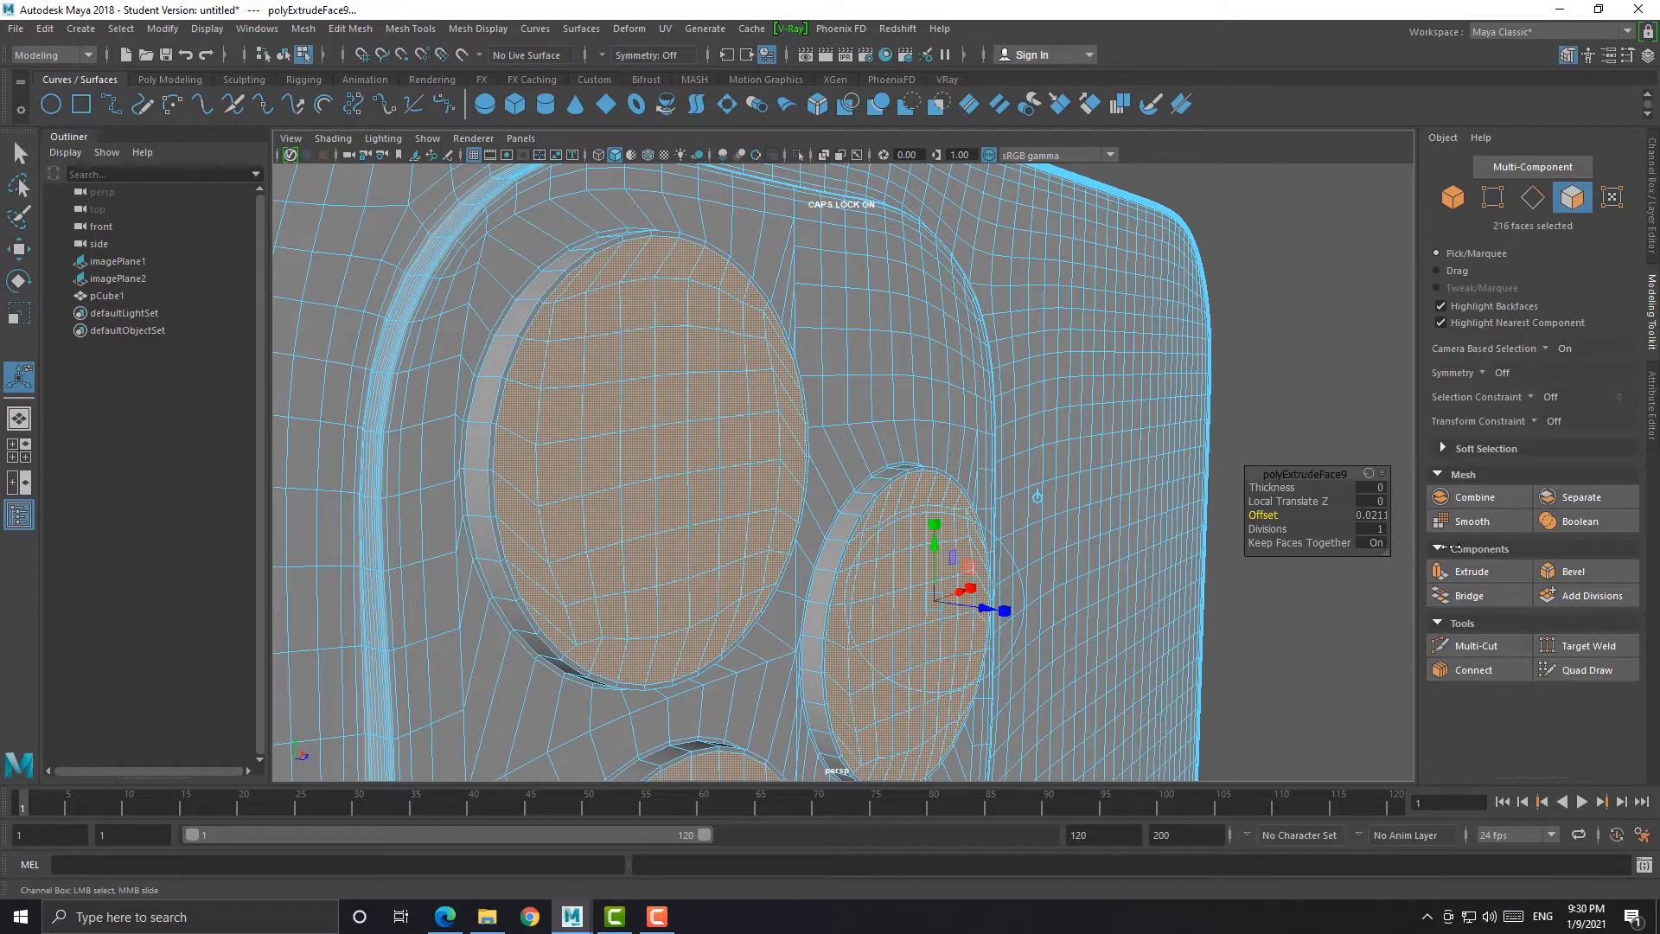
pyautogui.keyDown('alt'); pyautogui.moveTo(642, 426); pyautogui.dragTo(752, 535); pyautogui.keyUp('alt')
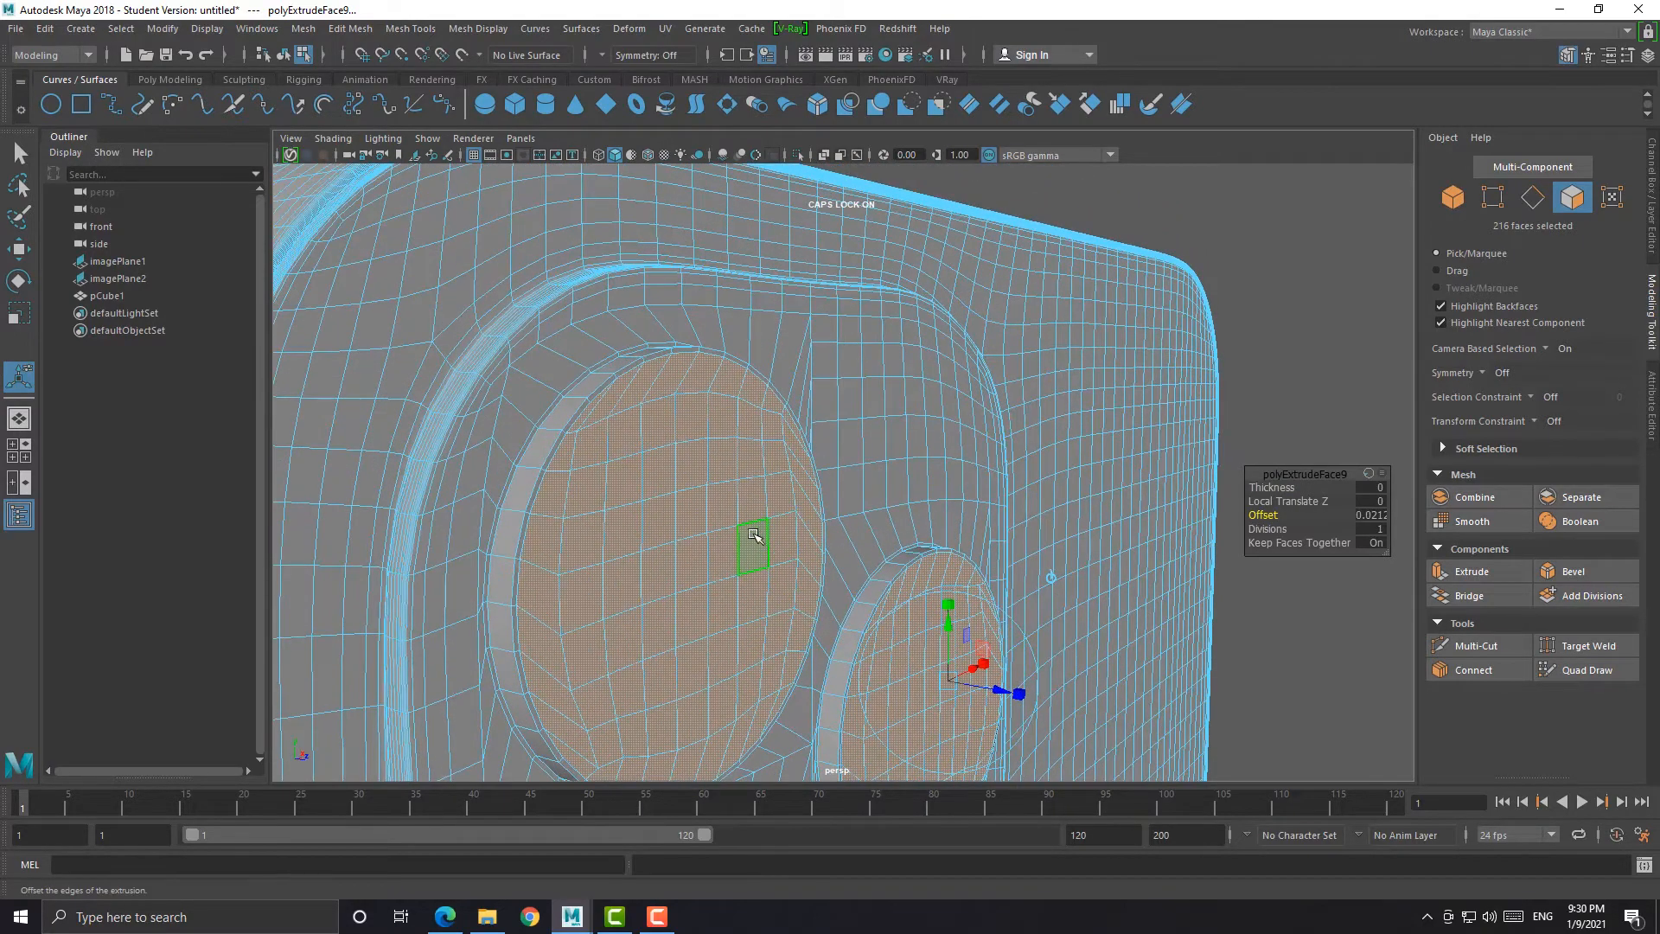
pyautogui.press('3')
pyautogui.click(1026, 393)
pyautogui.moveTo(768, 452); pyautogui.dragTo(827, 411, button='right')
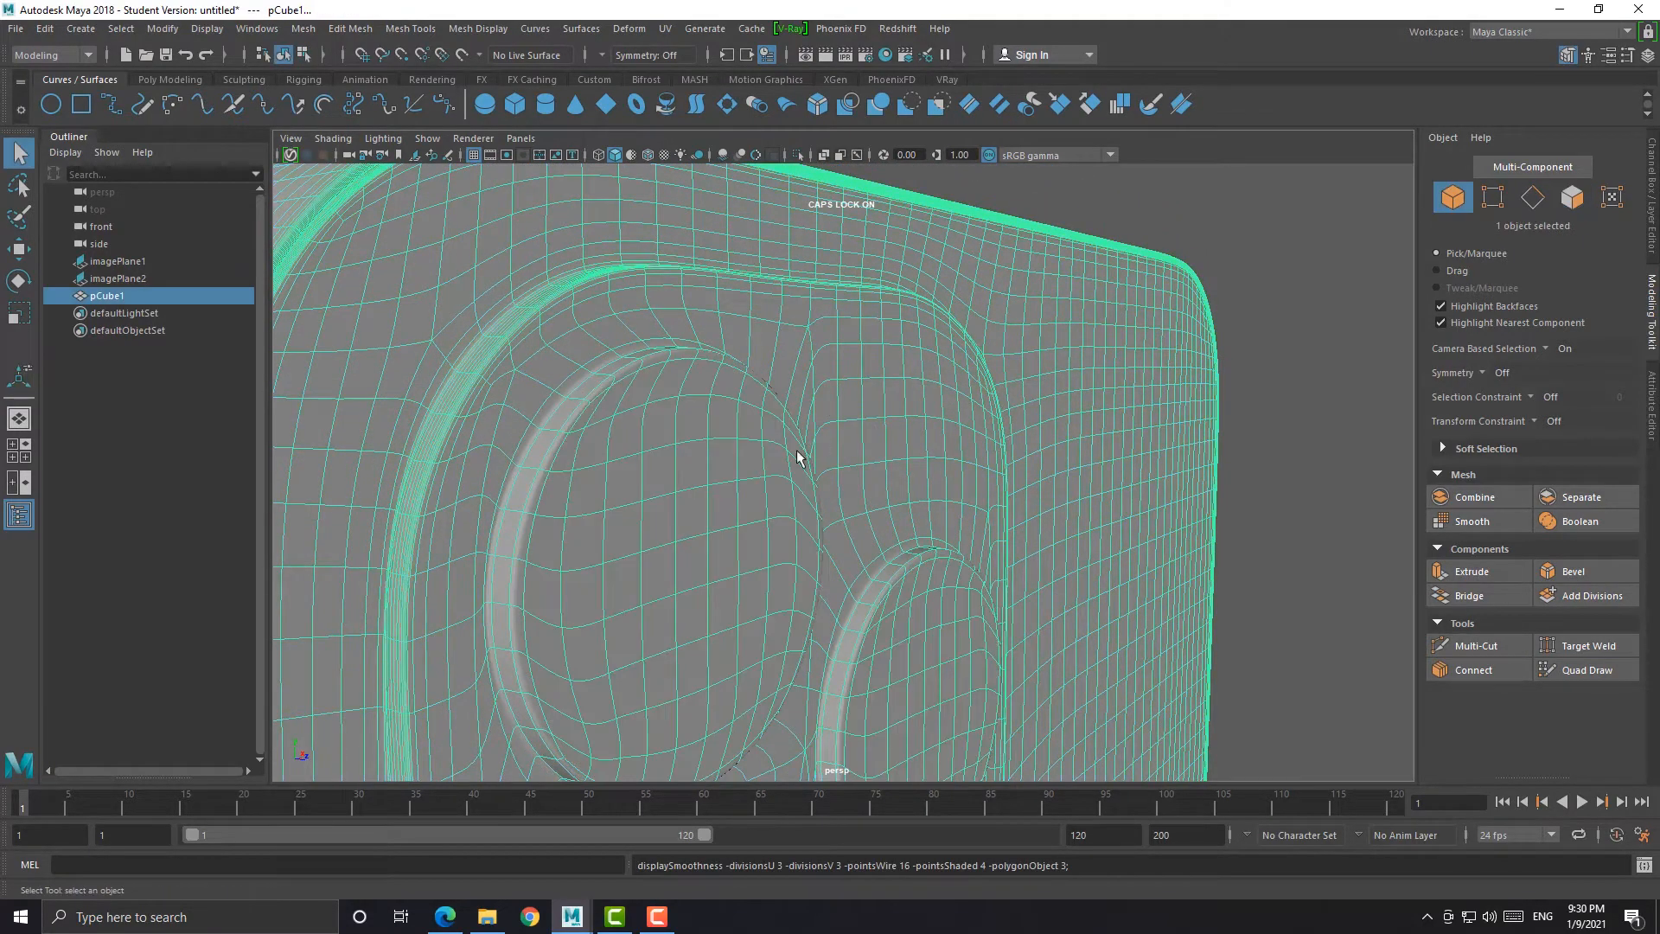
pyautogui.scroll(-4, 797, 456)
pyautogui.click(1119, 484)
pyautogui.keyDown('alt'); pyautogui.moveTo(988, 502); pyautogui.dragTo(1008, 543); pyautogui.keyUp('alt')
pyautogui.scroll(-3, 886, 552)
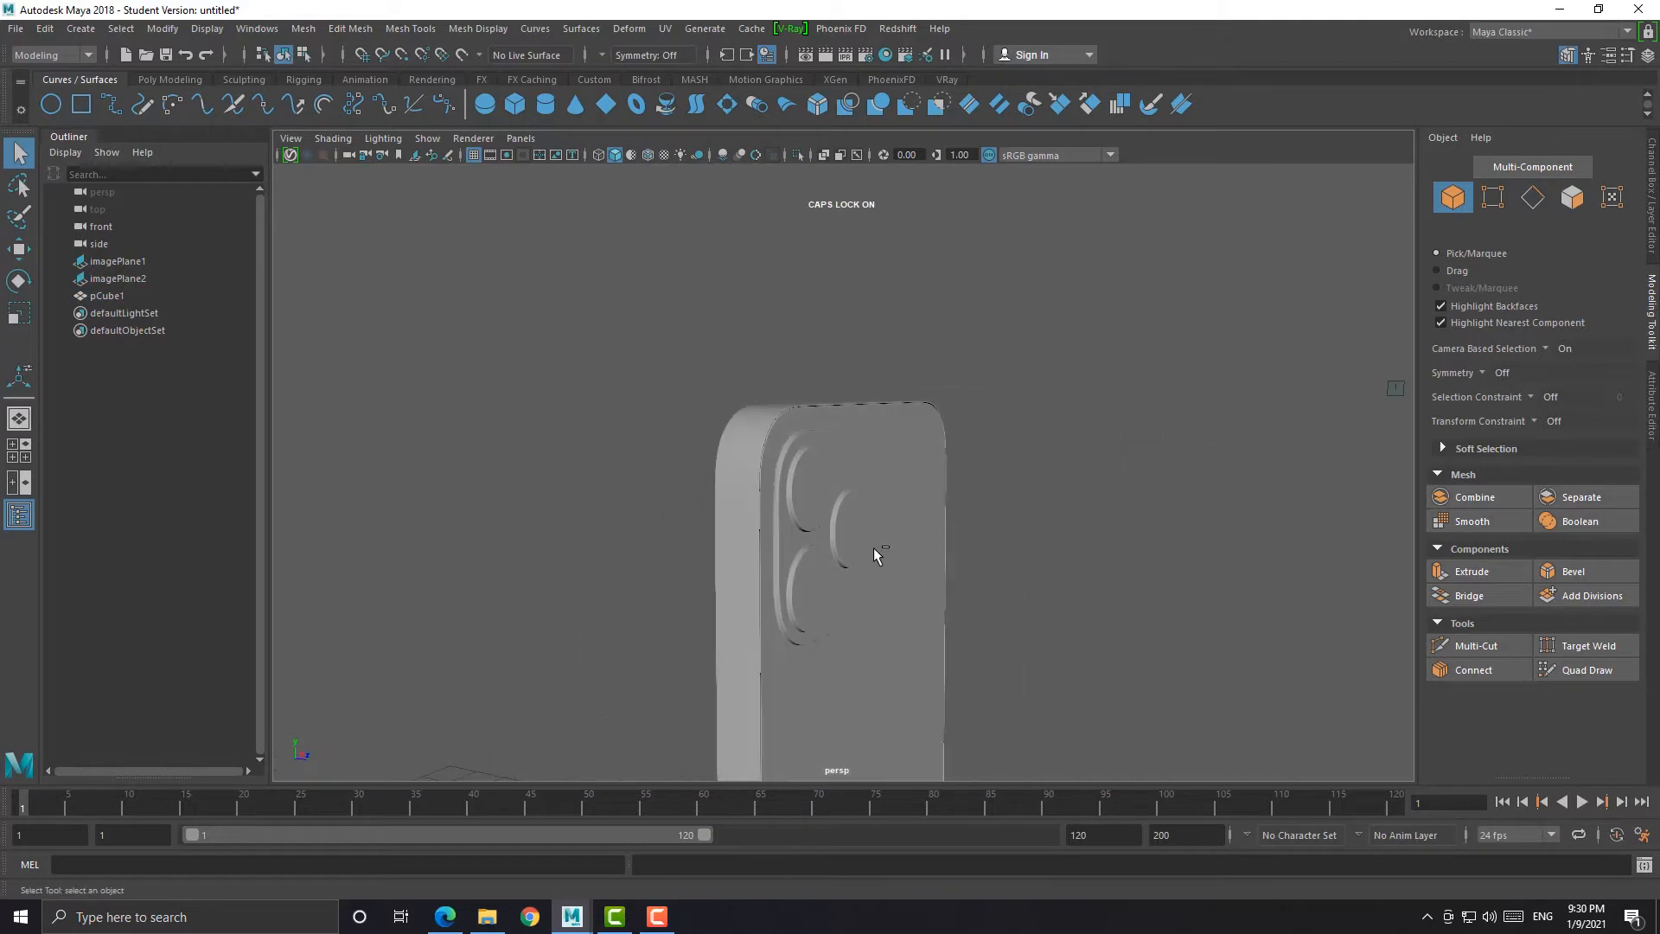
# Save the scene as IPHONE in Maya Binary format in the iphone project's scenes folder
pyautogui.click(14, 29)
pyautogui.click(52, 102)
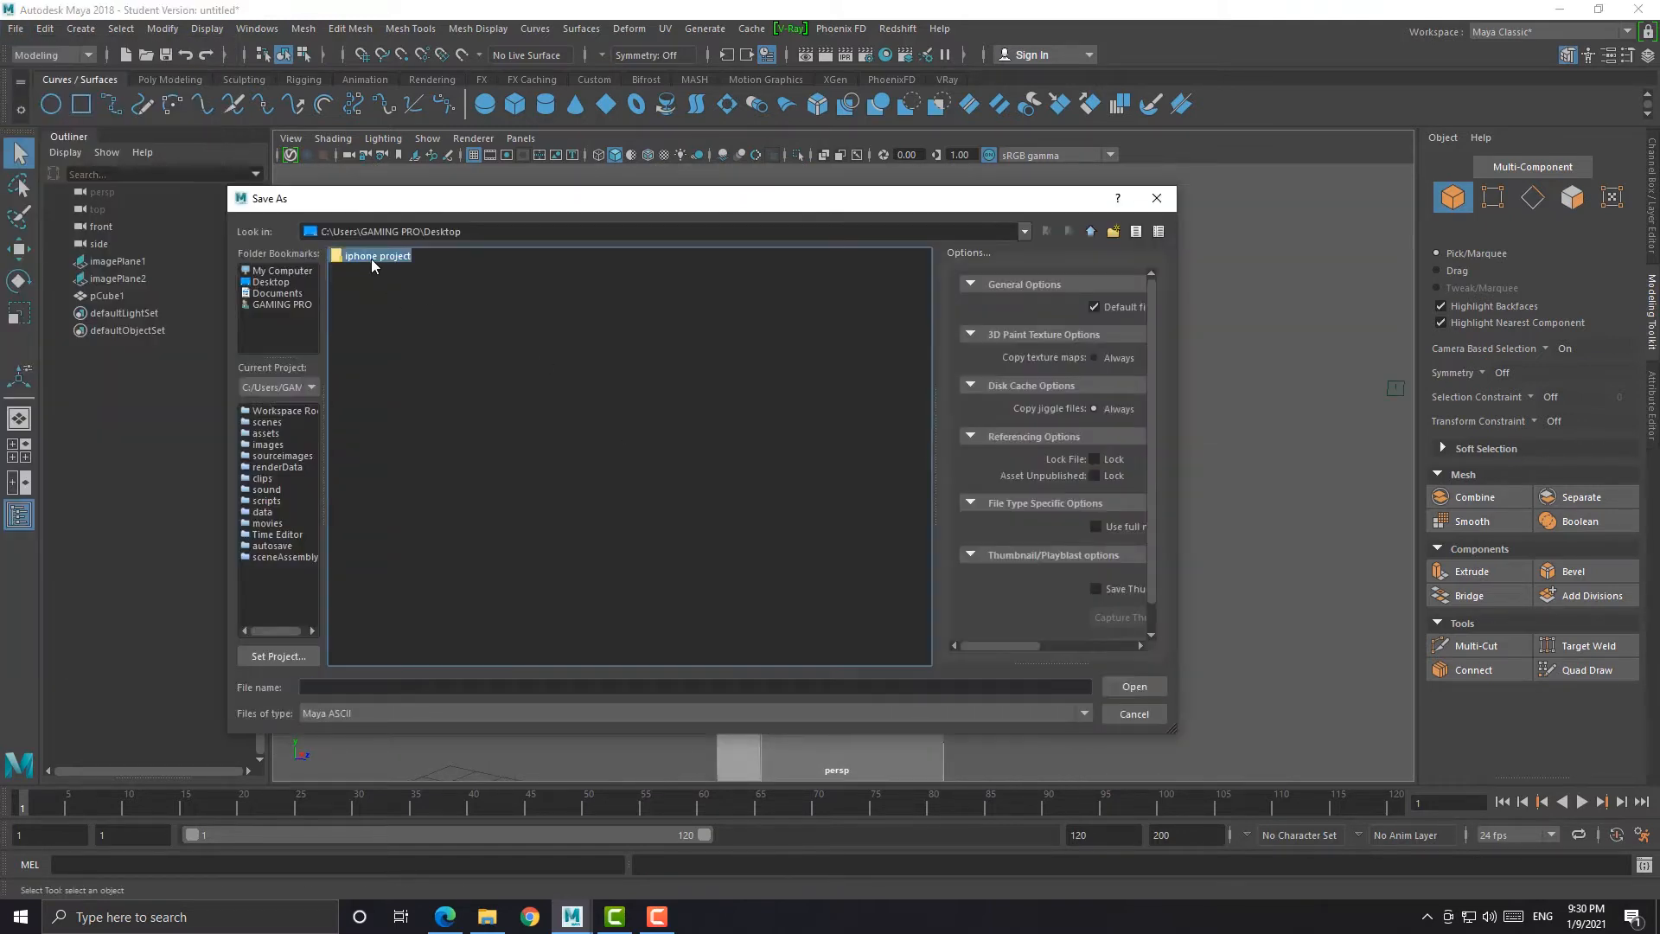
pyautogui.click(450, 712)
pyautogui.click(370, 651)
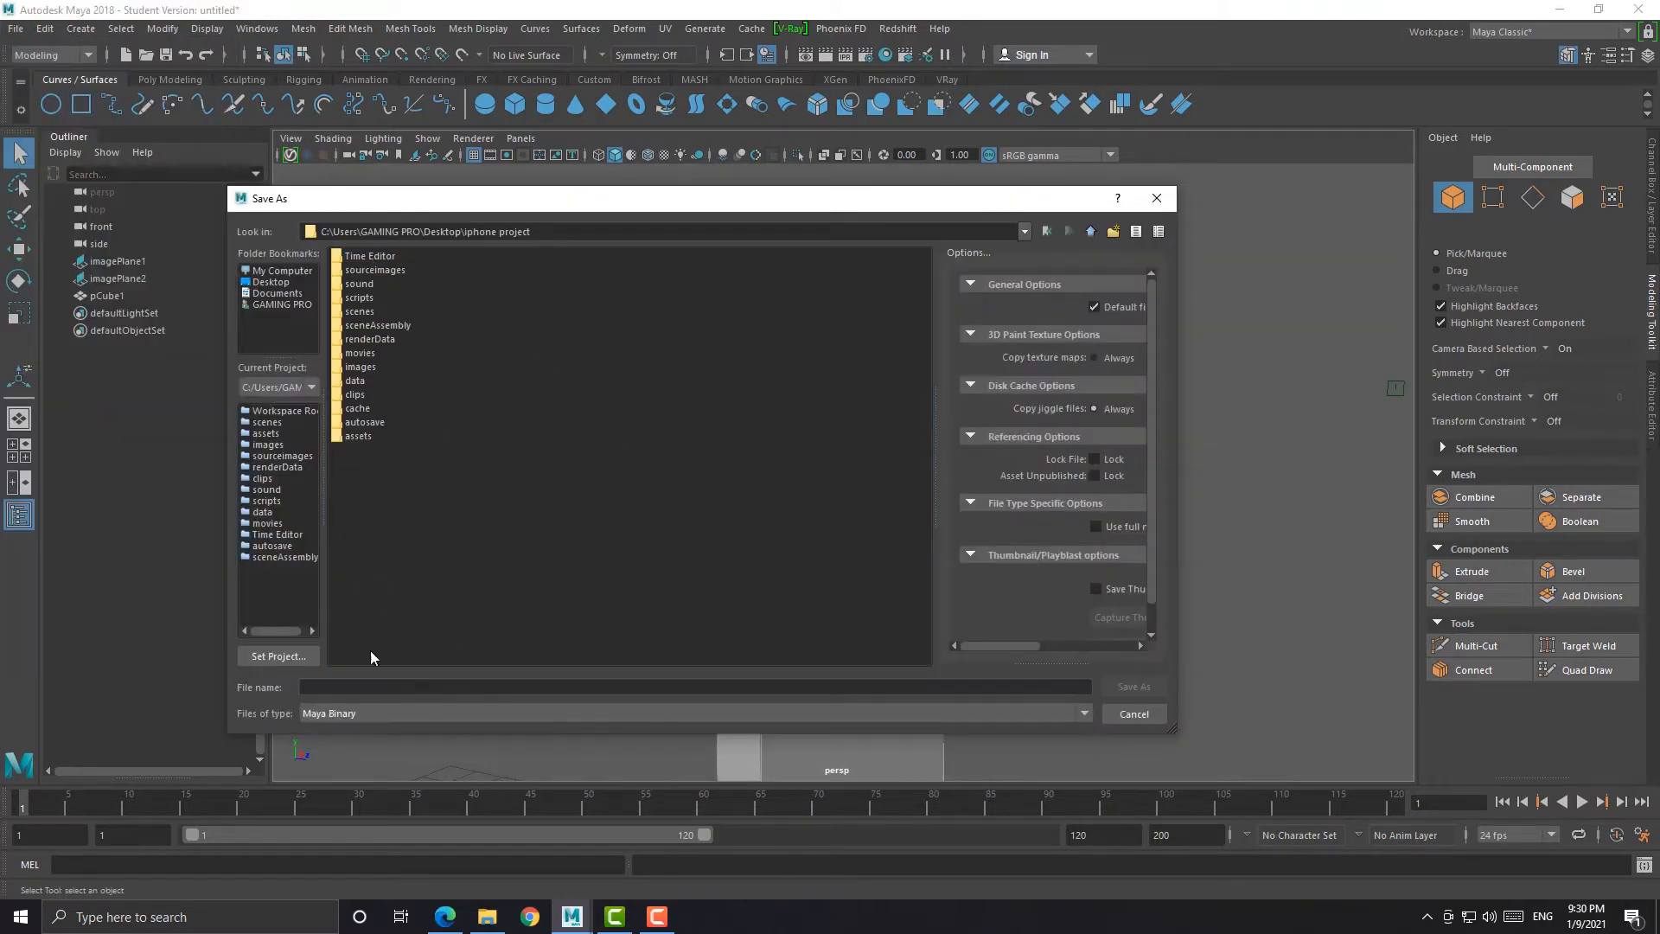
pyautogui.doubleClick(359, 311)
pyautogui.click(400, 687)
pyautogui.write('IPHONE')
pyautogui.press('Return')
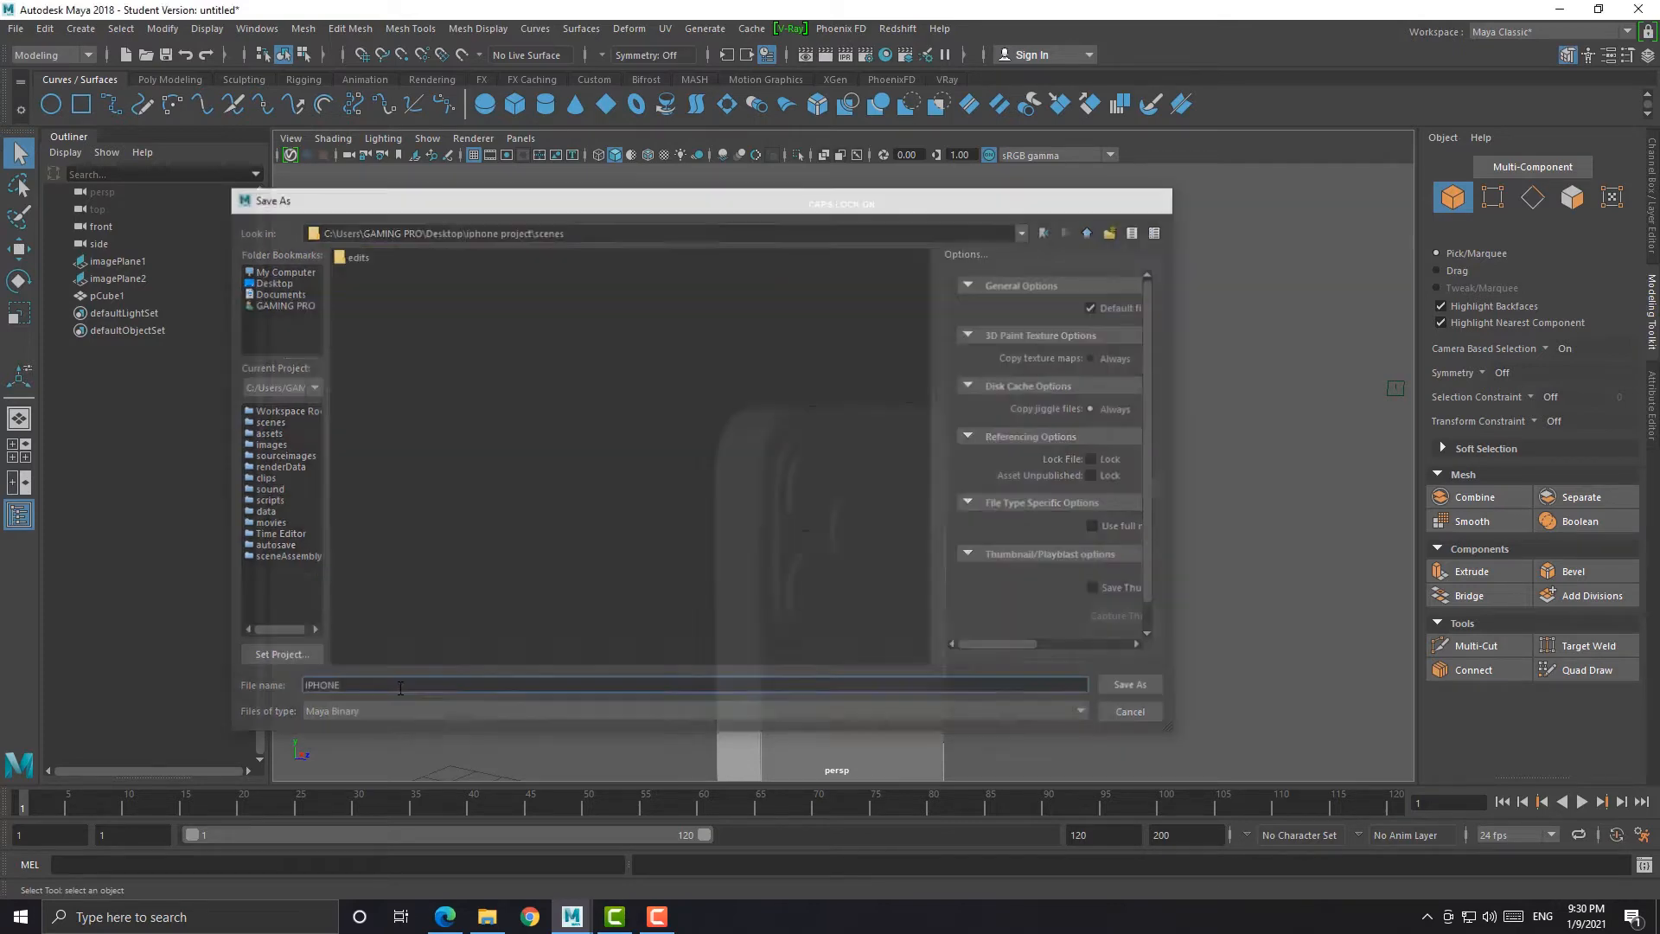
# Check the lenses against the front drawing, then select all top faces of the upper lens
pyautogui.click(789, 475)
pyautogui.keyDown('alt'); pyautogui.moveTo(804, 551); pyautogui.dragTo(791, 504); pyautogui.keyUp('alt')
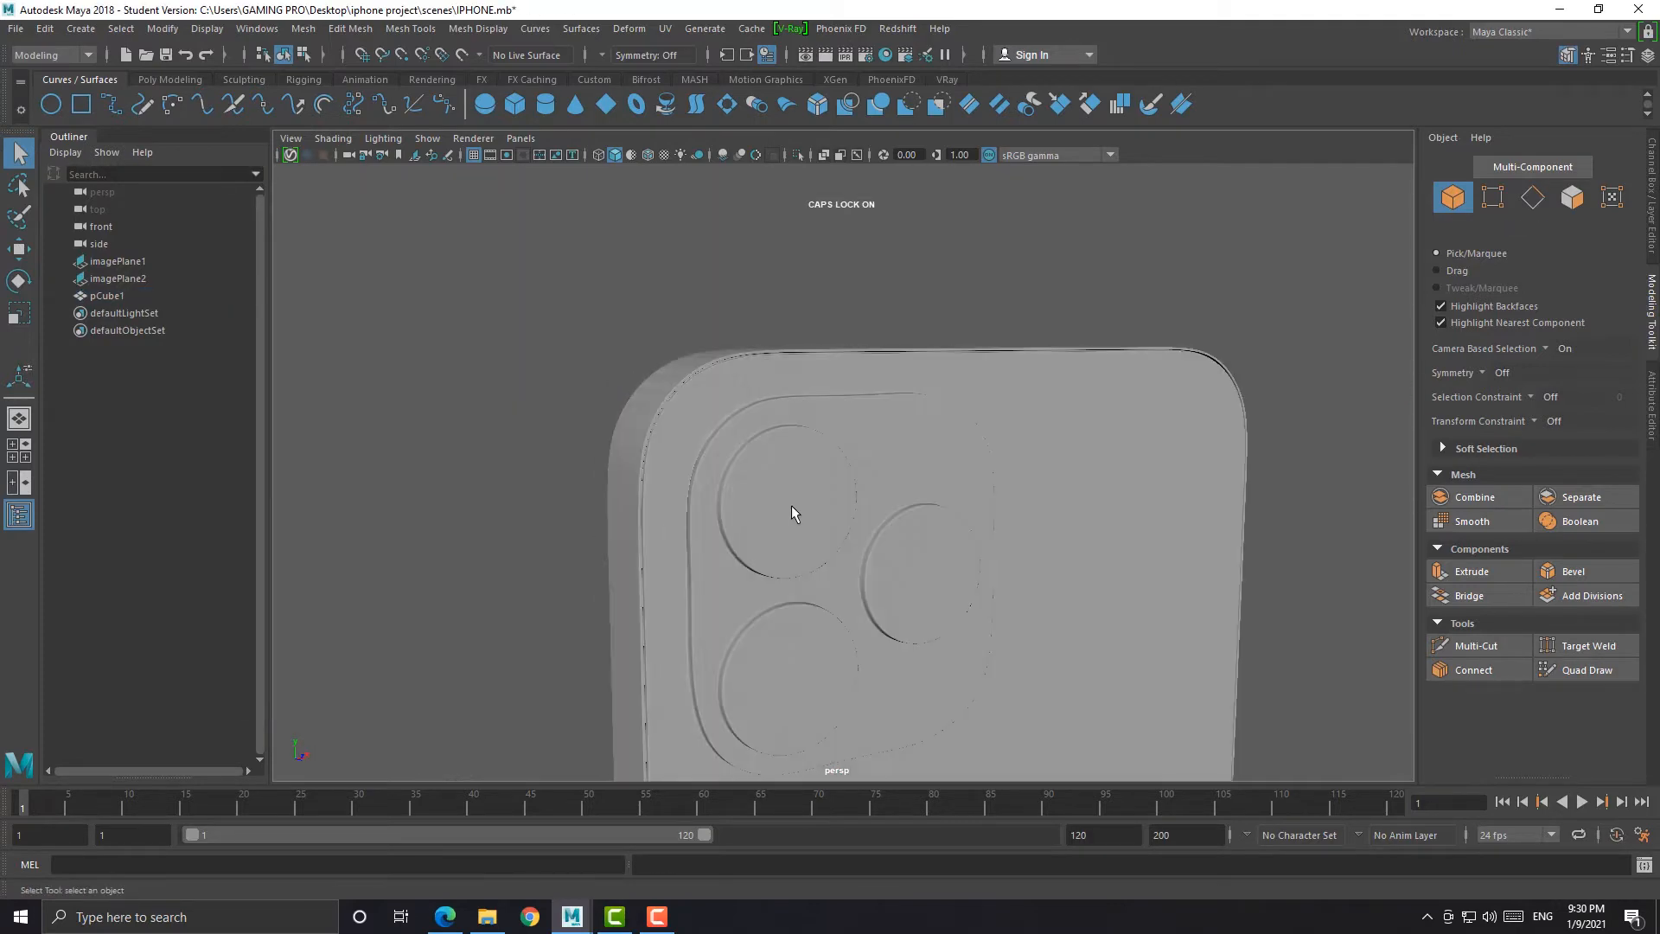
pyautogui.click(782, 503)
pyautogui.press('space')
pyautogui.press('space')
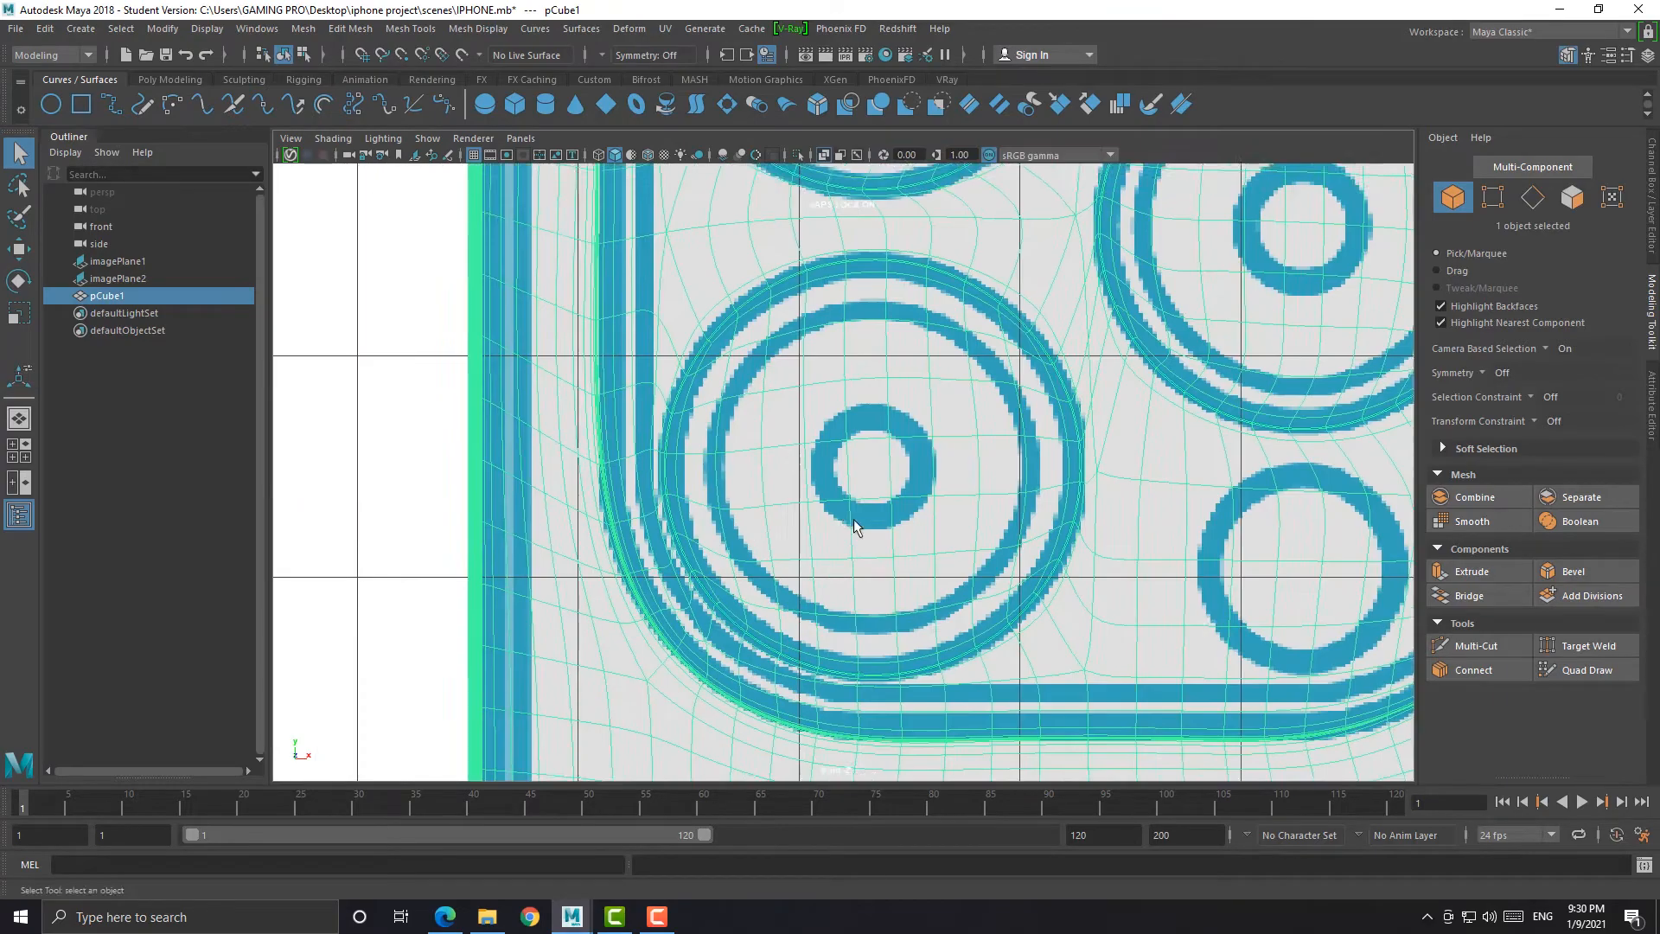
pyautogui.click(450, 918)
pyautogui.click(459, 918)
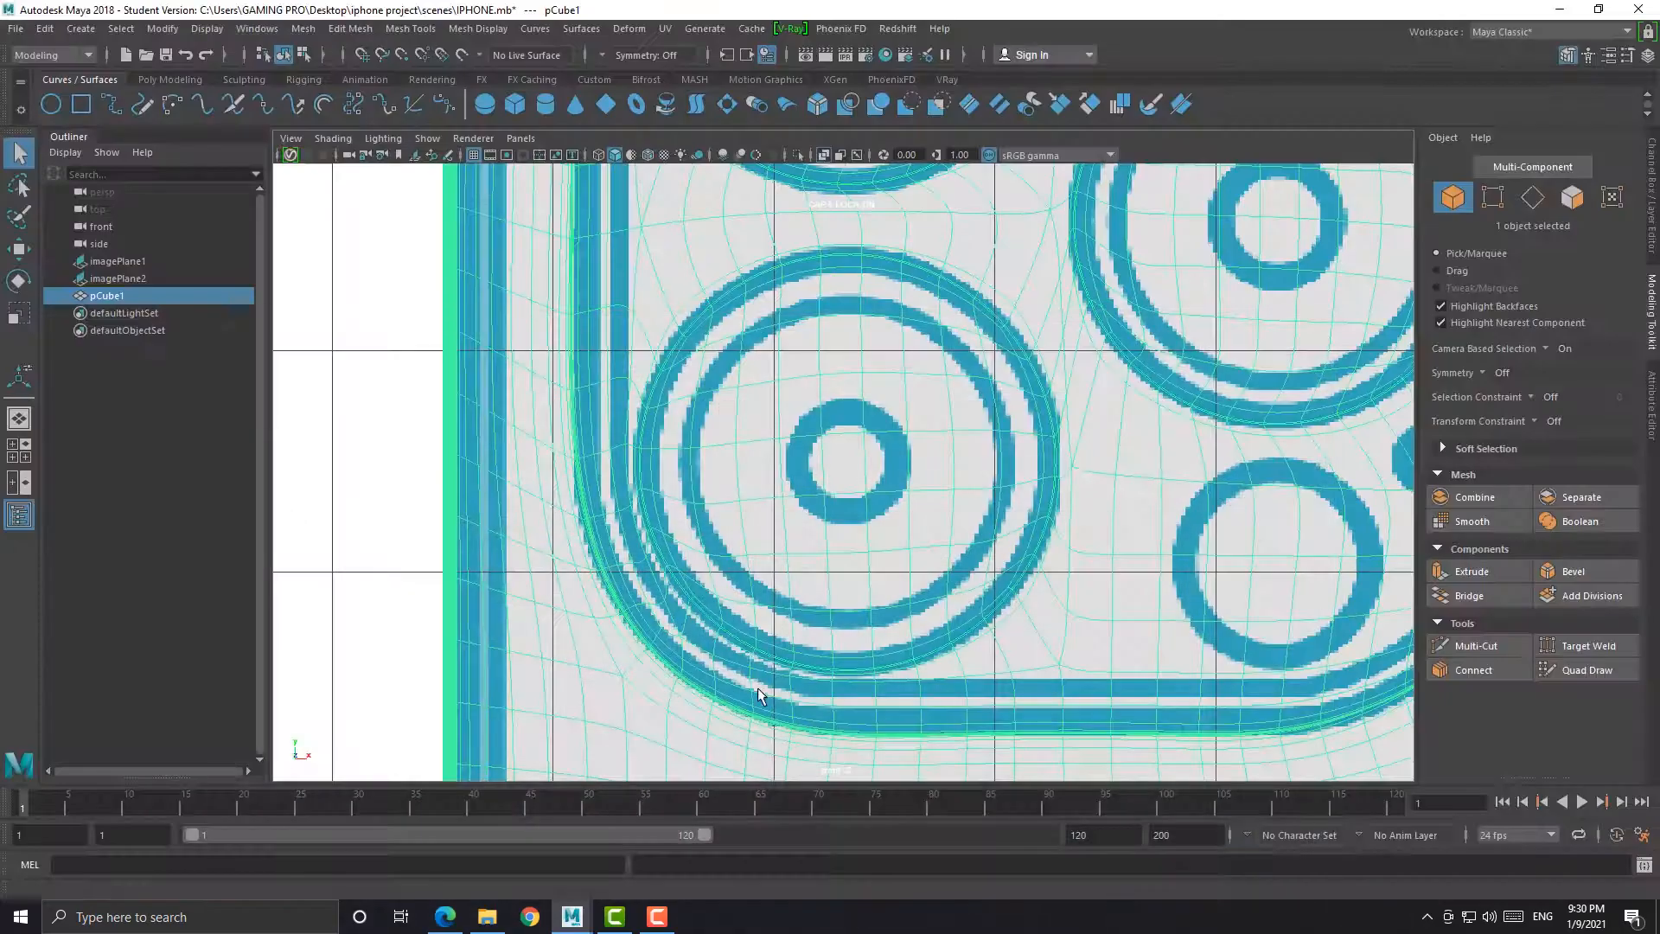
pyautogui.moveTo(964, 320); pyautogui.dragTo(964, 402, button='right')
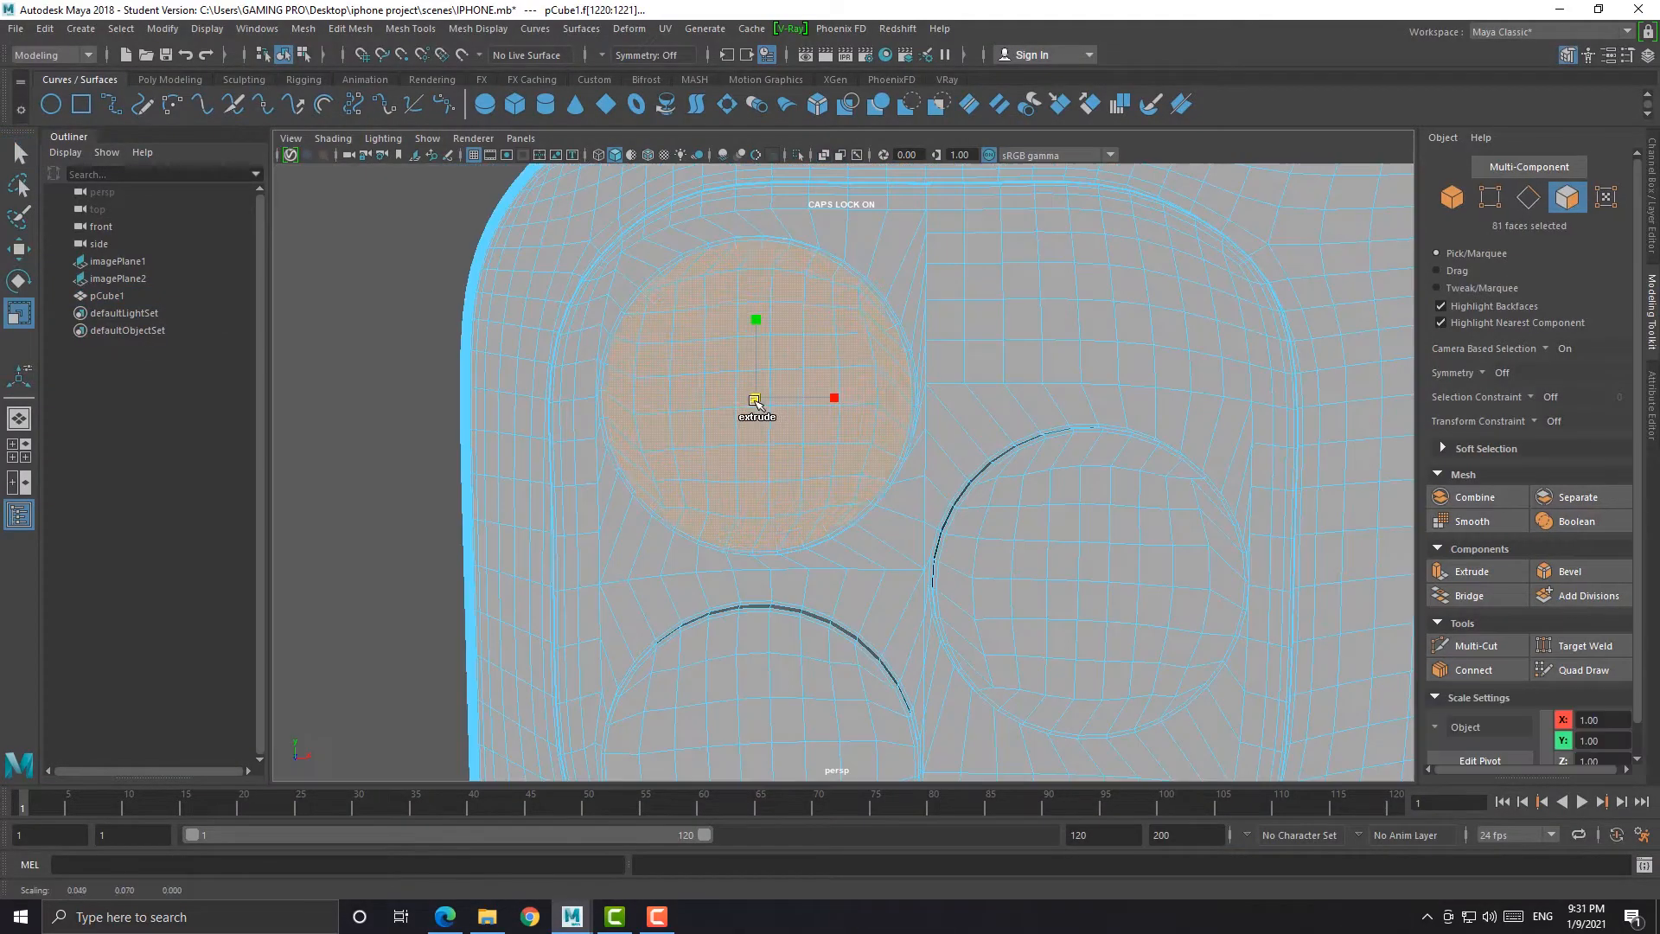
# Extrude the upper lens faces and scale them inward to match the drawn inner ring
pyautogui.keyDown('shift'); pyautogui.moveTo(733, 398); pyautogui.dragTo(719, 399); pyautogui.keyUp('shift')
pyautogui.press('space')
pyautogui.press('space')
pyautogui.keyDown('alt'); pyautogui.moveTo(852, 207); pyautogui.dragTo(871, 674, button='middle'); pyautogui.keyUp('alt')
pyautogui.scroll(1, 868, 437)
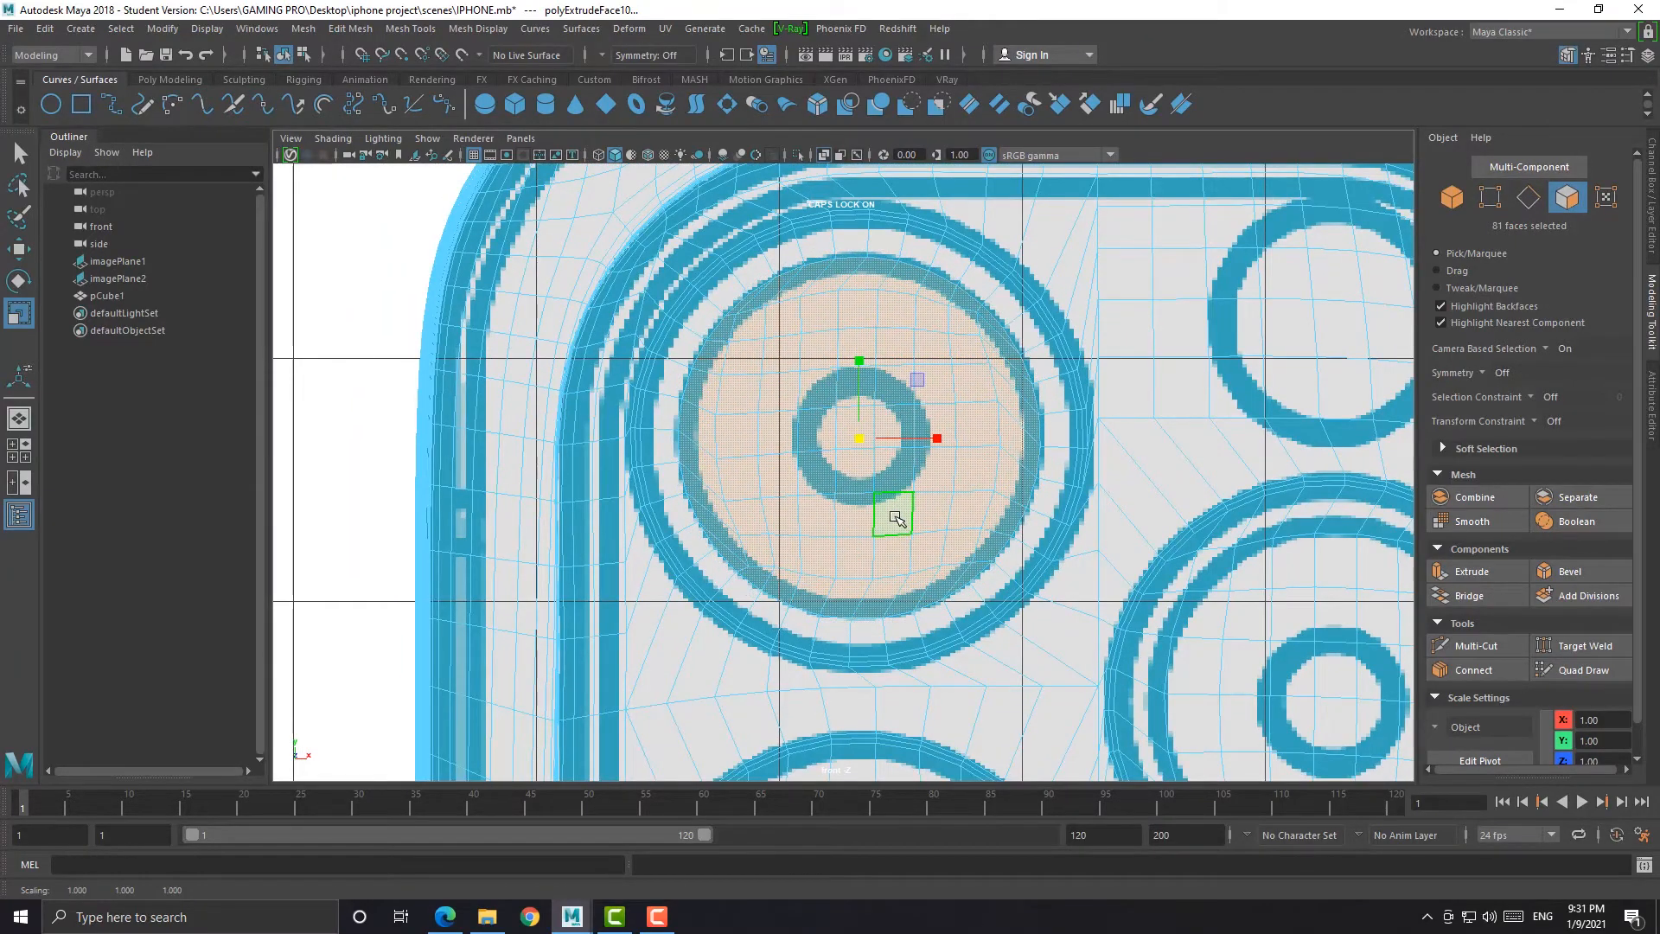
# Consult the iPhone reference photo and extrude the upper lens faces again, scaling them down to the drawn small central ring
pyautogui.click(446, 922)
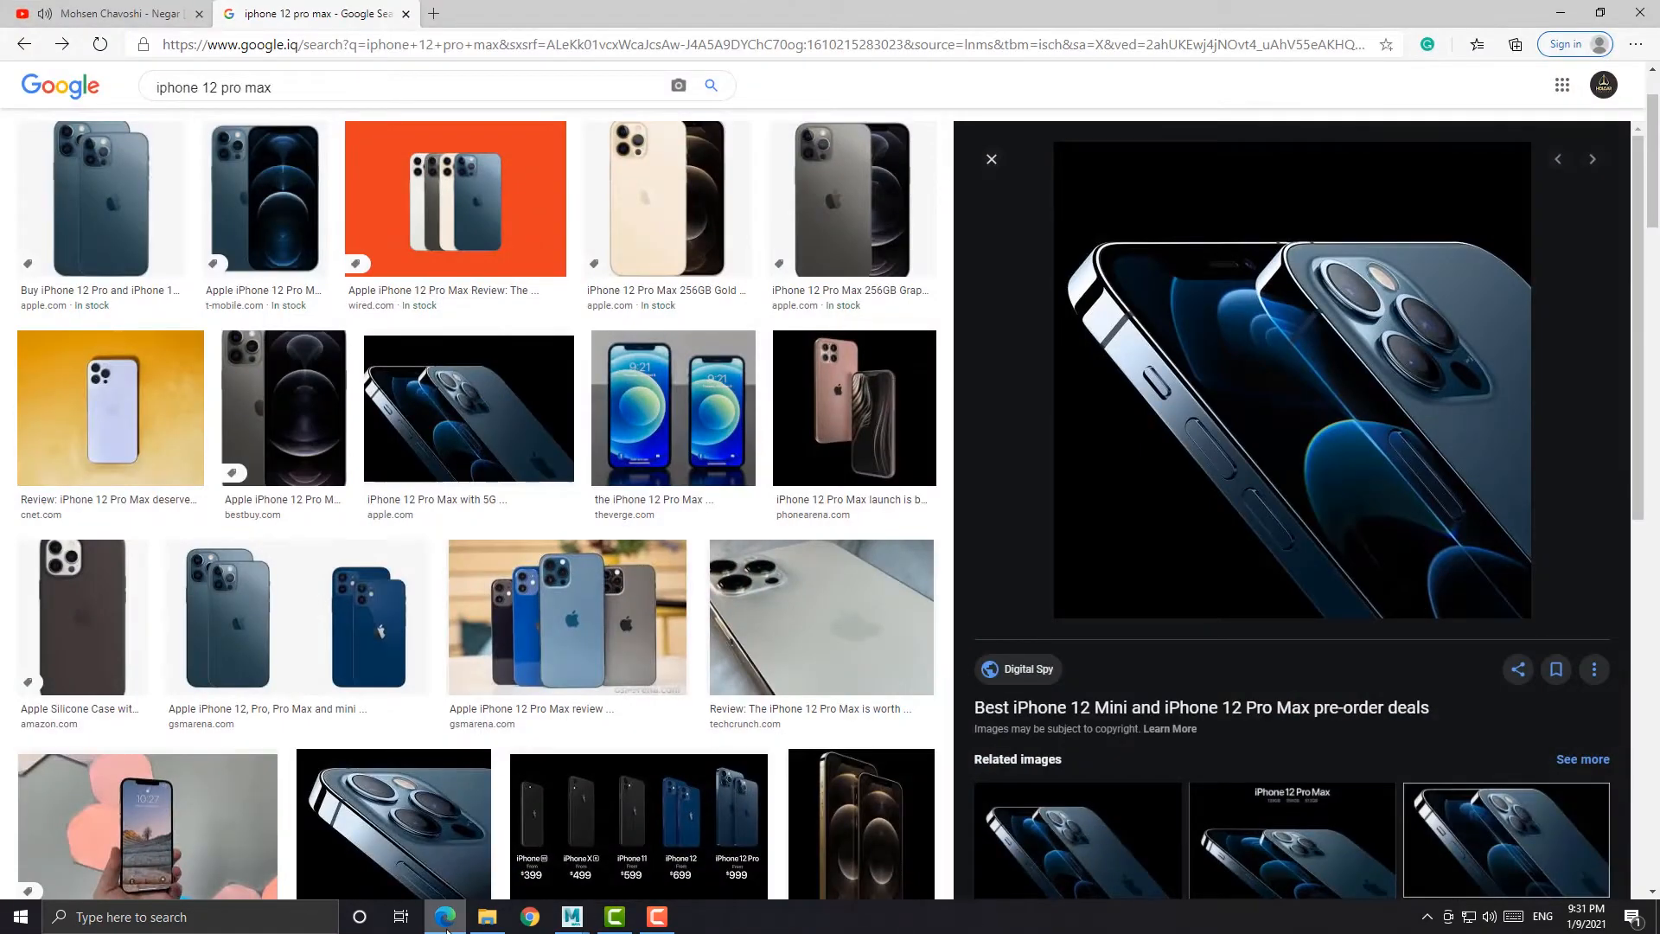
pyautogui.click(446, 921)
pyautogui.keyDown('shift'); pyautogui.moveTo(852, 458); pyautogui.dragTo(726, 405); pyautogui.keyUp('shift')
pyautogui.press('space')
pyautogui.click(446, 921)
pyautogui.click(445, 921)
pyautogui.press('space')
pyautogui.press('space')
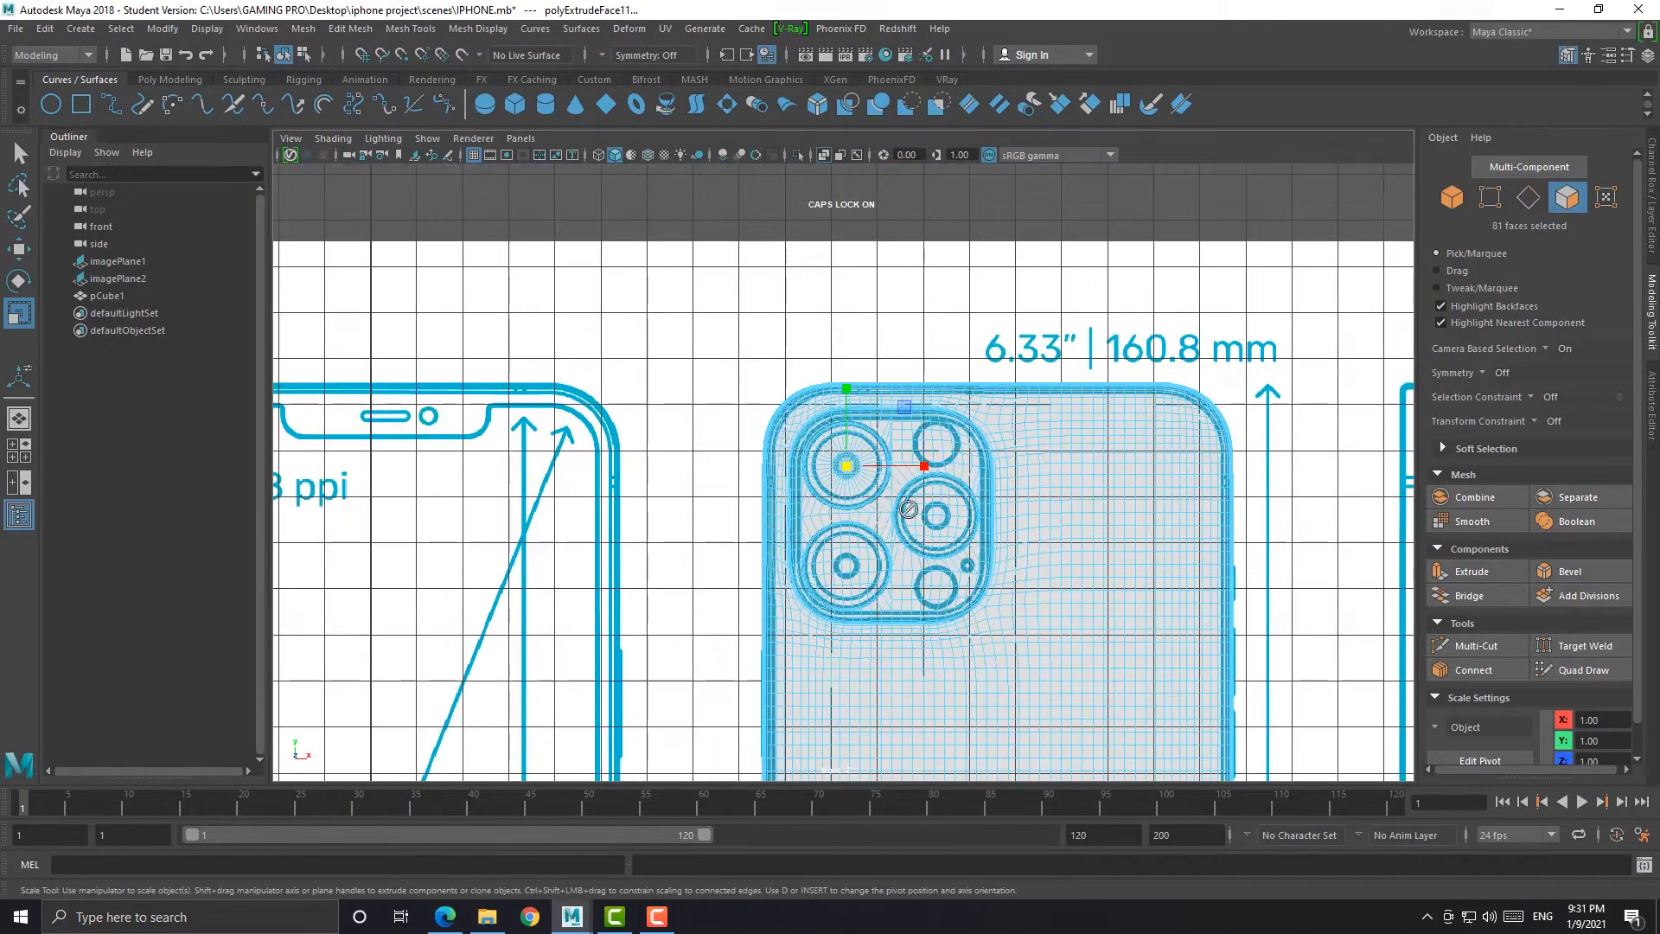
pyautogui.press('space')
pyautogui.keyDown('alt'); pyautogui.moveTo(1093, 385); pyautogui.dragTo(789, 666); pyautogui.keyUp('alt')
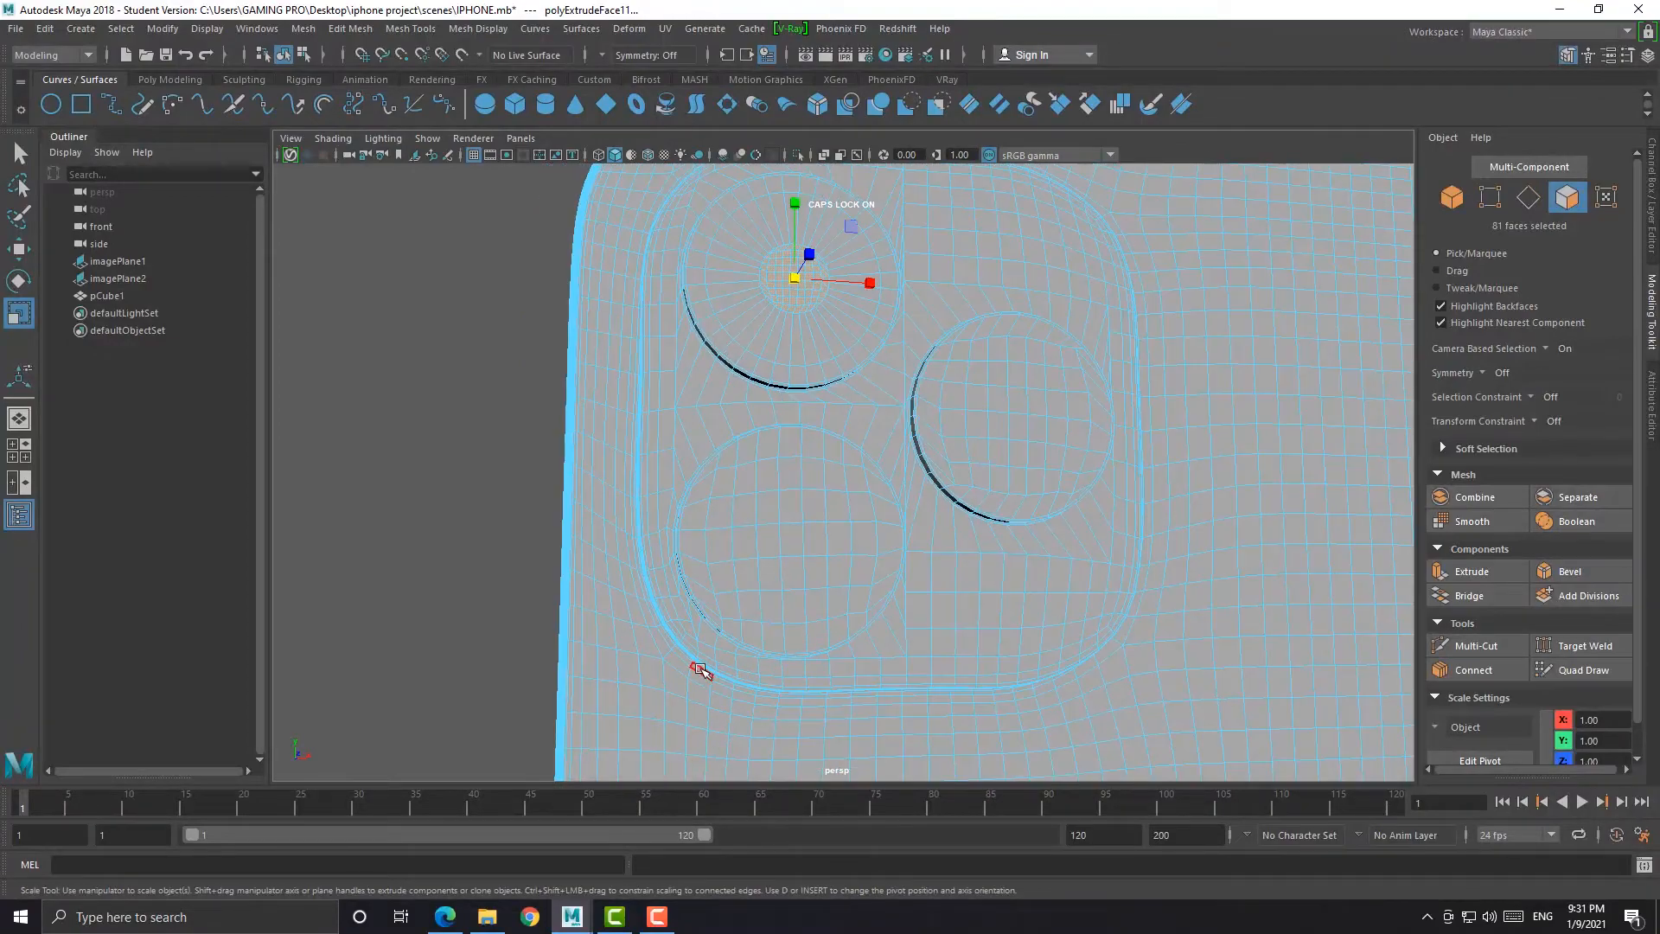
pyautogui.press('space')
pyautogui.press('space')
pyautogui.keyDown('alt'); pyautogui.moveTo(752, 634); pyautogui.dragTo(775, 524, button='middle'); pyautogui.keyUp('alt')
pyautogui.scroll(6, 894, 495)
pyautogui.keyDown('shift'); pyautogui.moveTo(955, 504); pyautogui.dragTo(1008, 465); pyautogui.keyUp('shift')
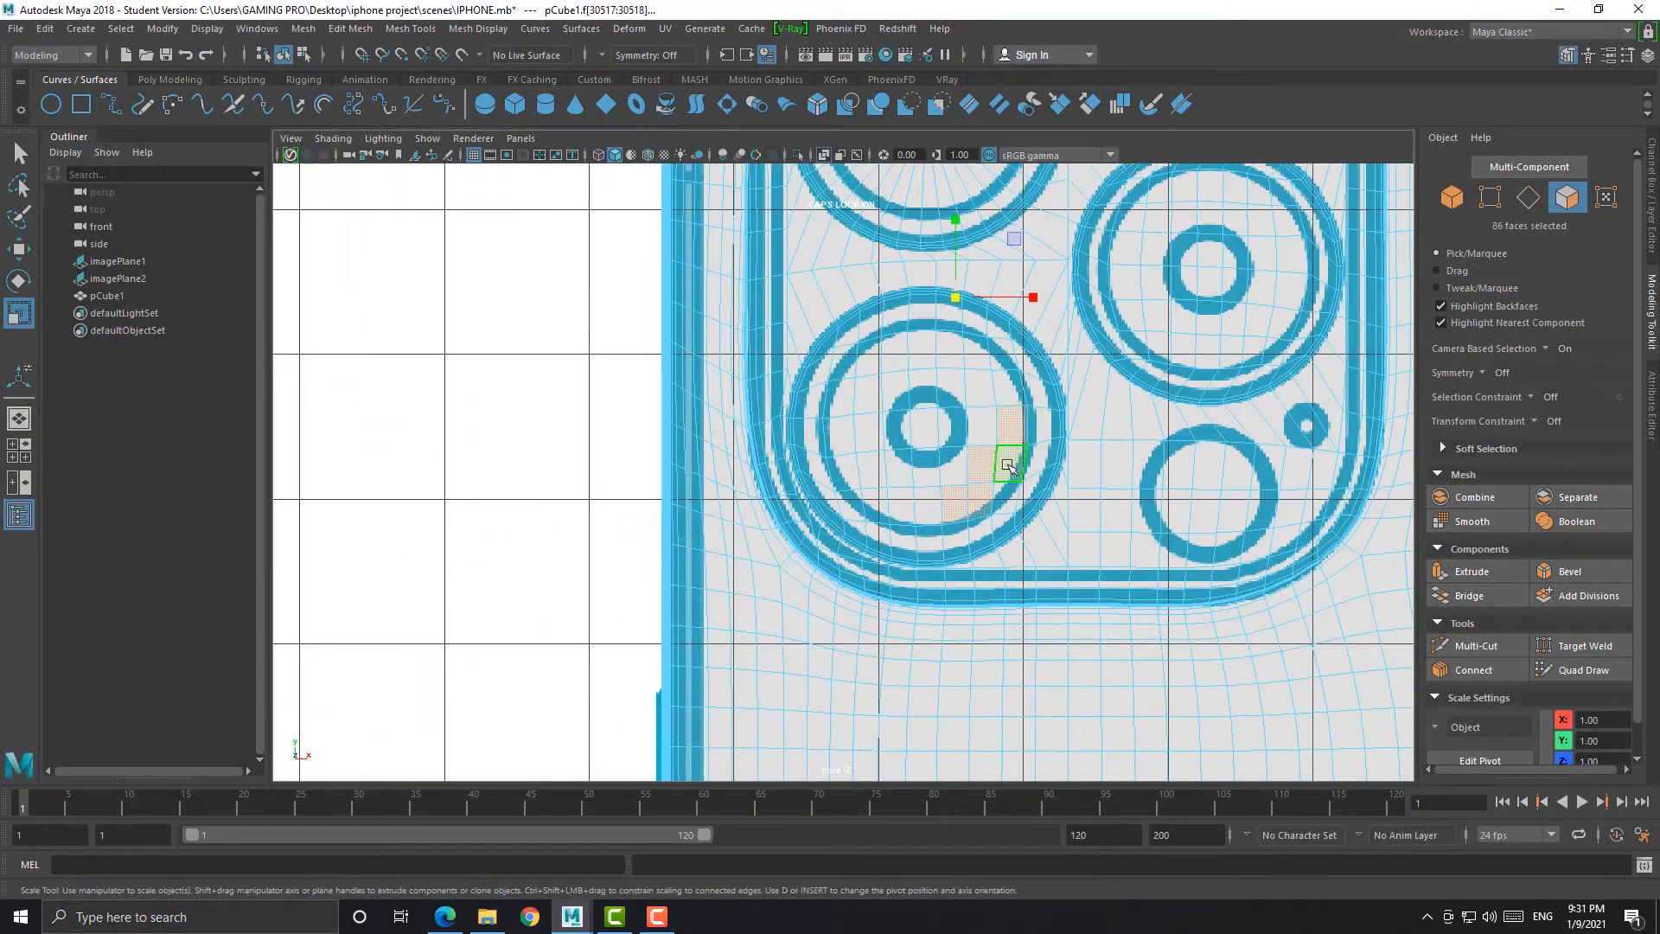
pyautogui.press('space')
pyautogui.press('space')
# Select all top faces of the lower lens circle in the perspective view
pyautogui.click(951, 495)
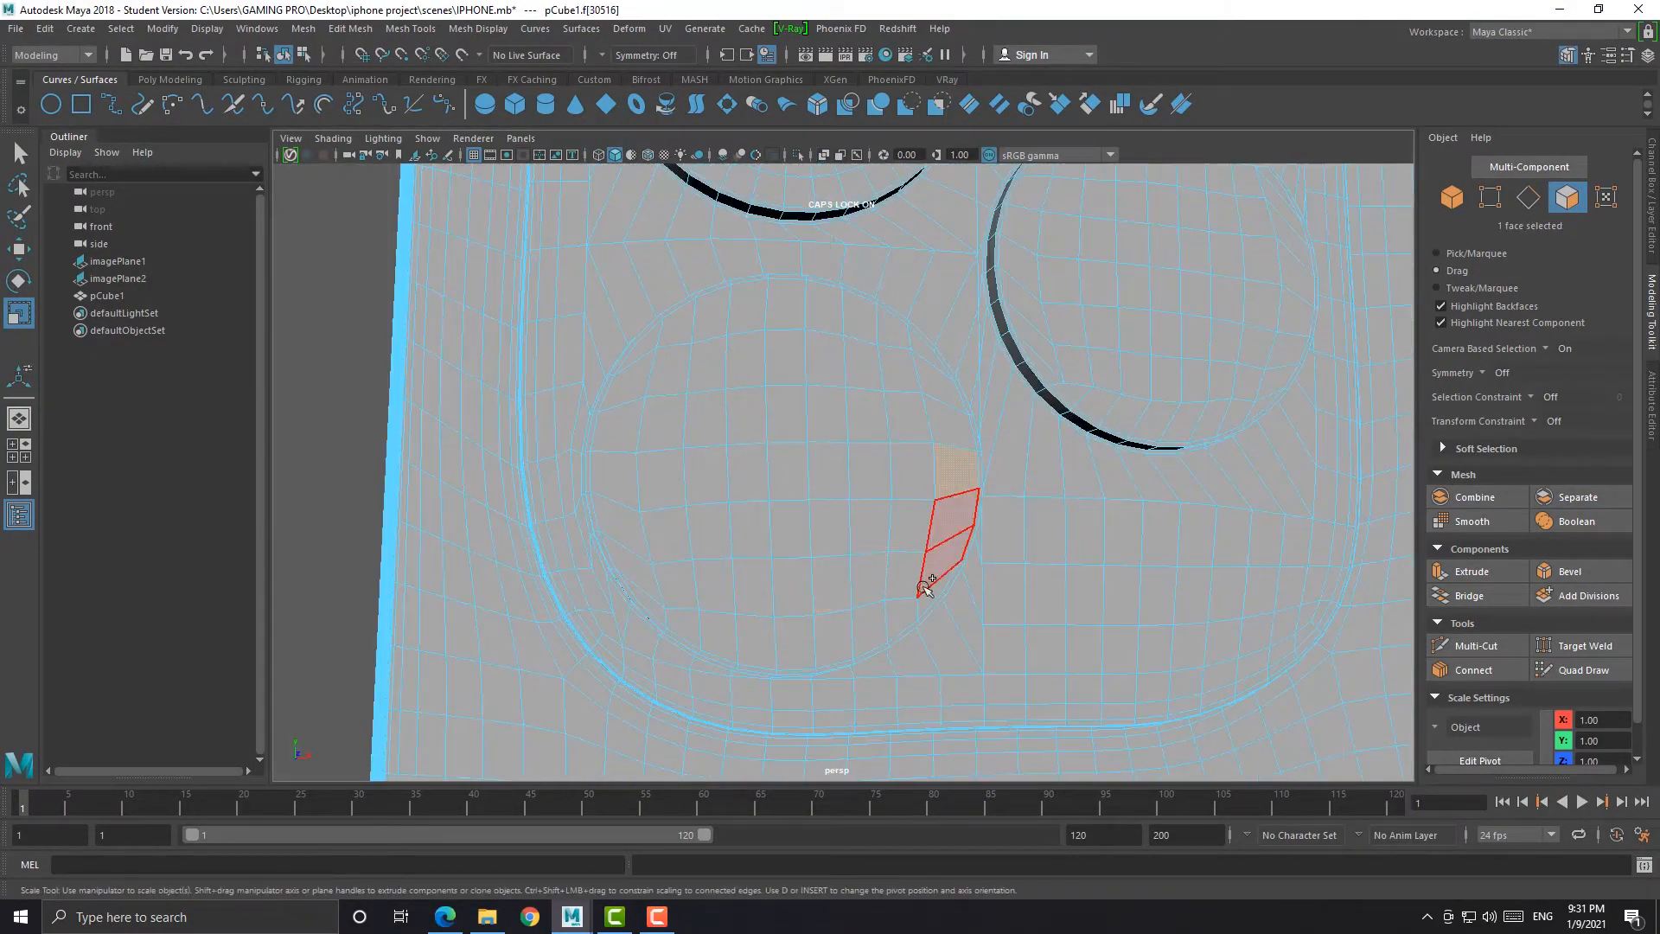
pyautogui.moveTo(822, 647)
pyautogui.keyDown('shift'); pyautogui.mouseDown()
pyautogui.moveTo(644, 586)
pyautogui.moveTo(646, 363)
pyautogui.moveTo(926, 356)
pyautogui.mouseUp(); pyautogui.keyUp('shift')
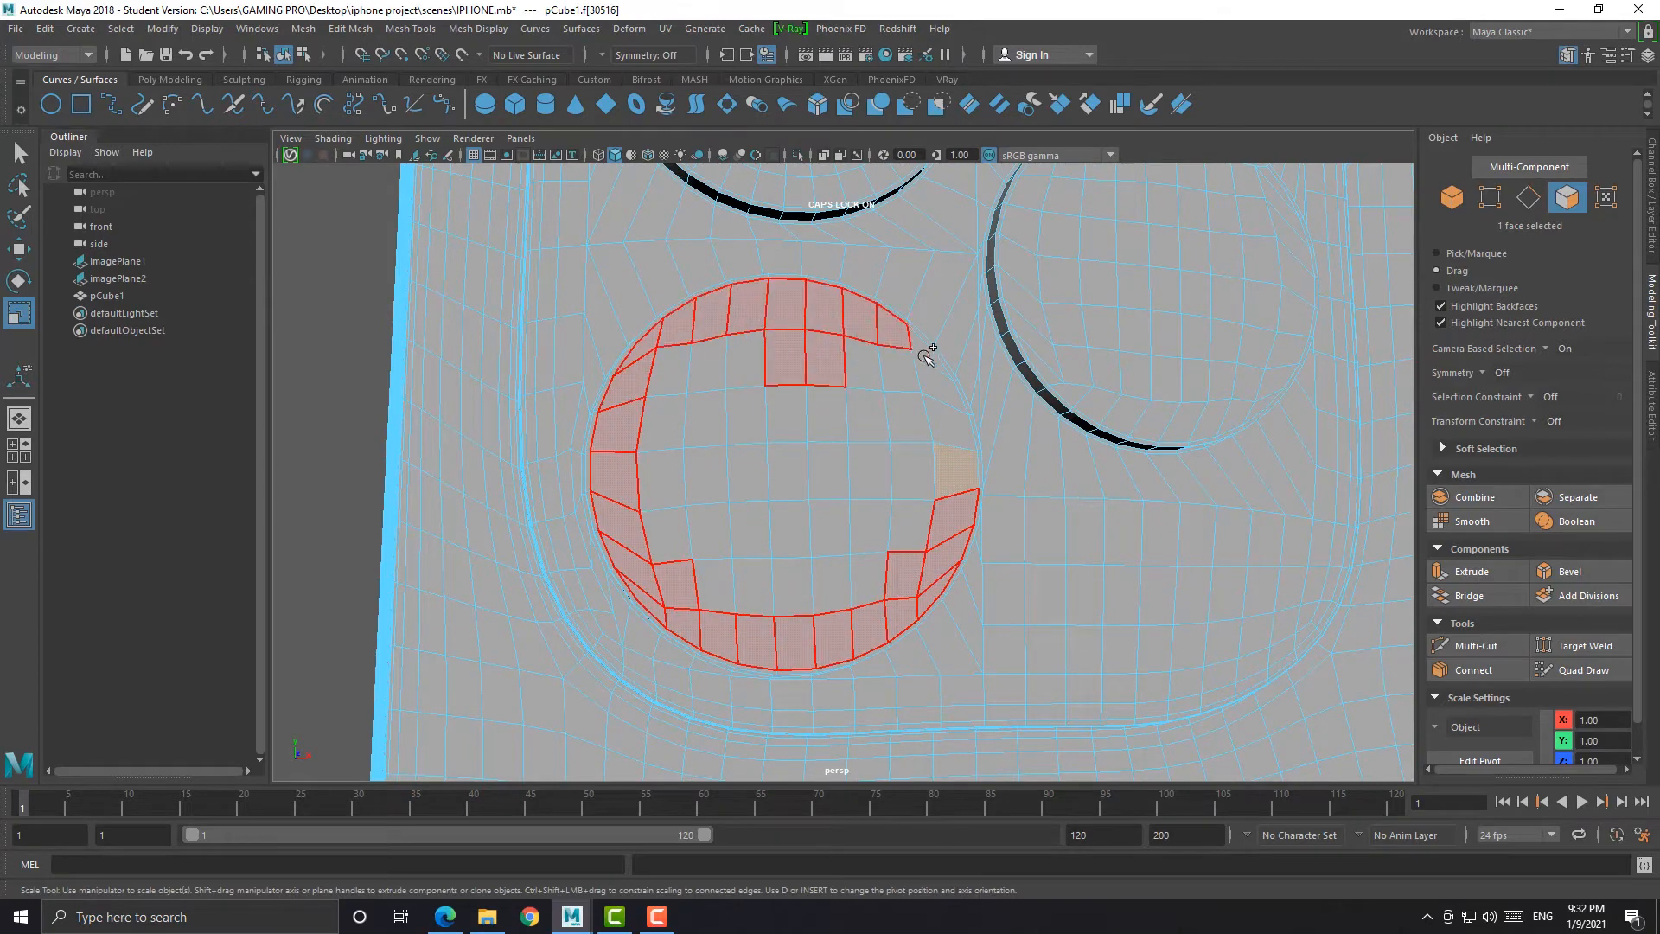
pyautogui.keyDown('shift'); pyautogui.moveTo(699, 387); pyautogui.dragTo(752, 447); pyautogui.keyUp('shift')
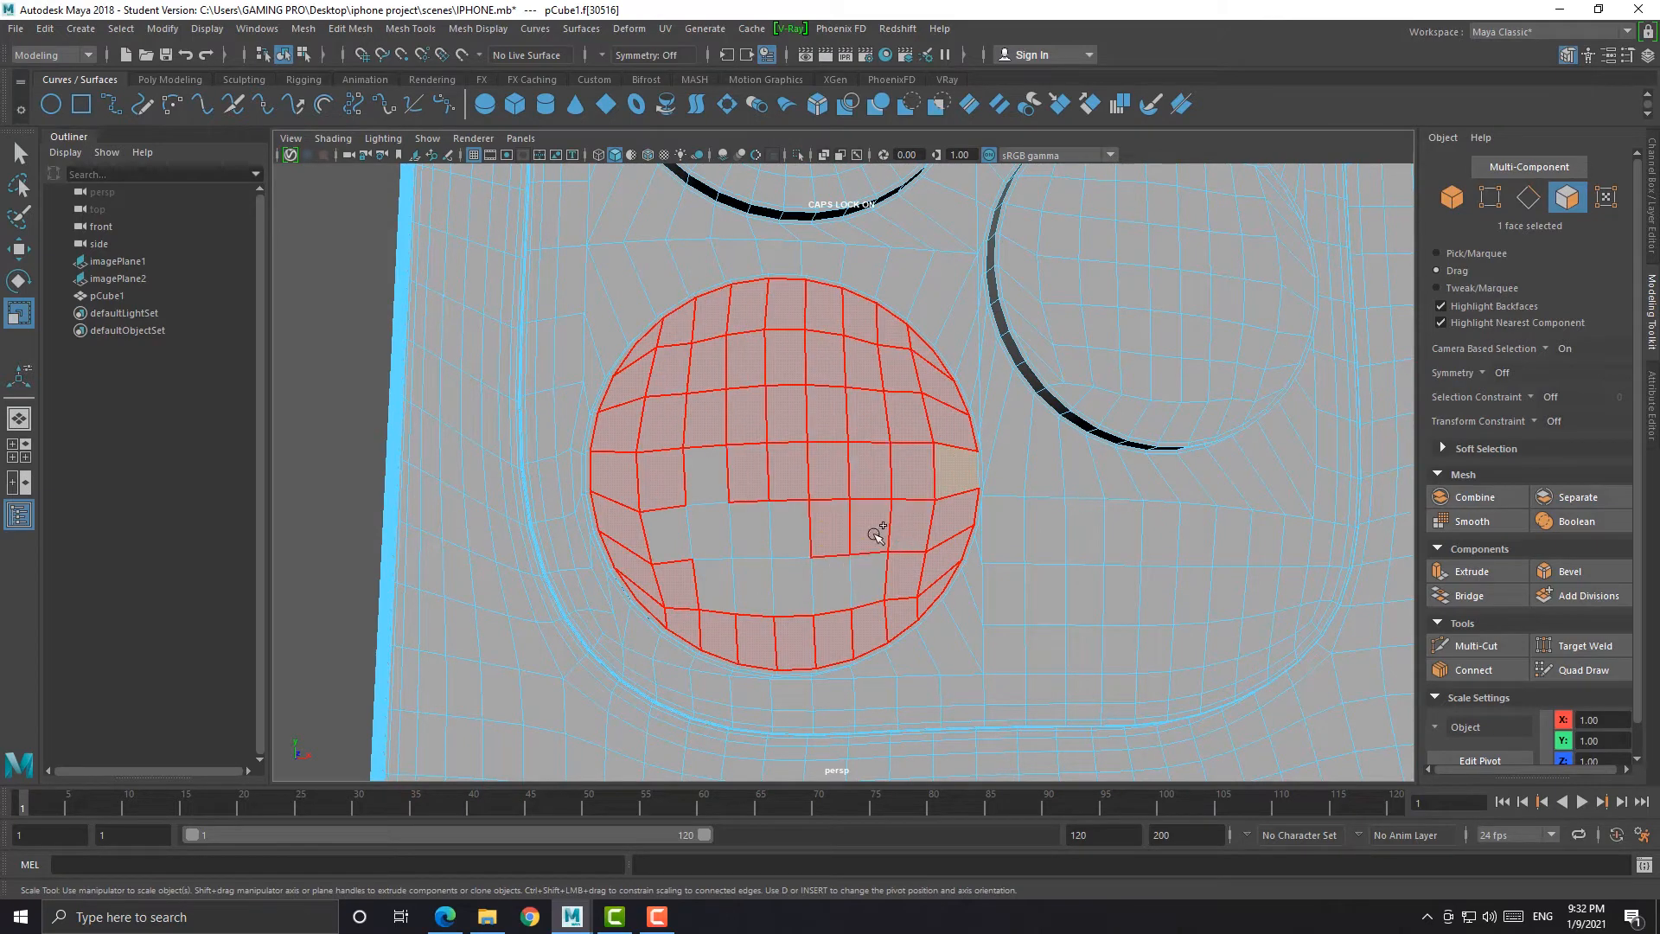
pyautogui.moveTo(790, 548)
pyautogui.keyDown('shift'); pyautogui.mouseDown()
pyautogui.moveTo(717, 585)
pyautogui.moveTo(797, 542)
pyautogui.mouseUp(); pyautogui.keyUp('shift')
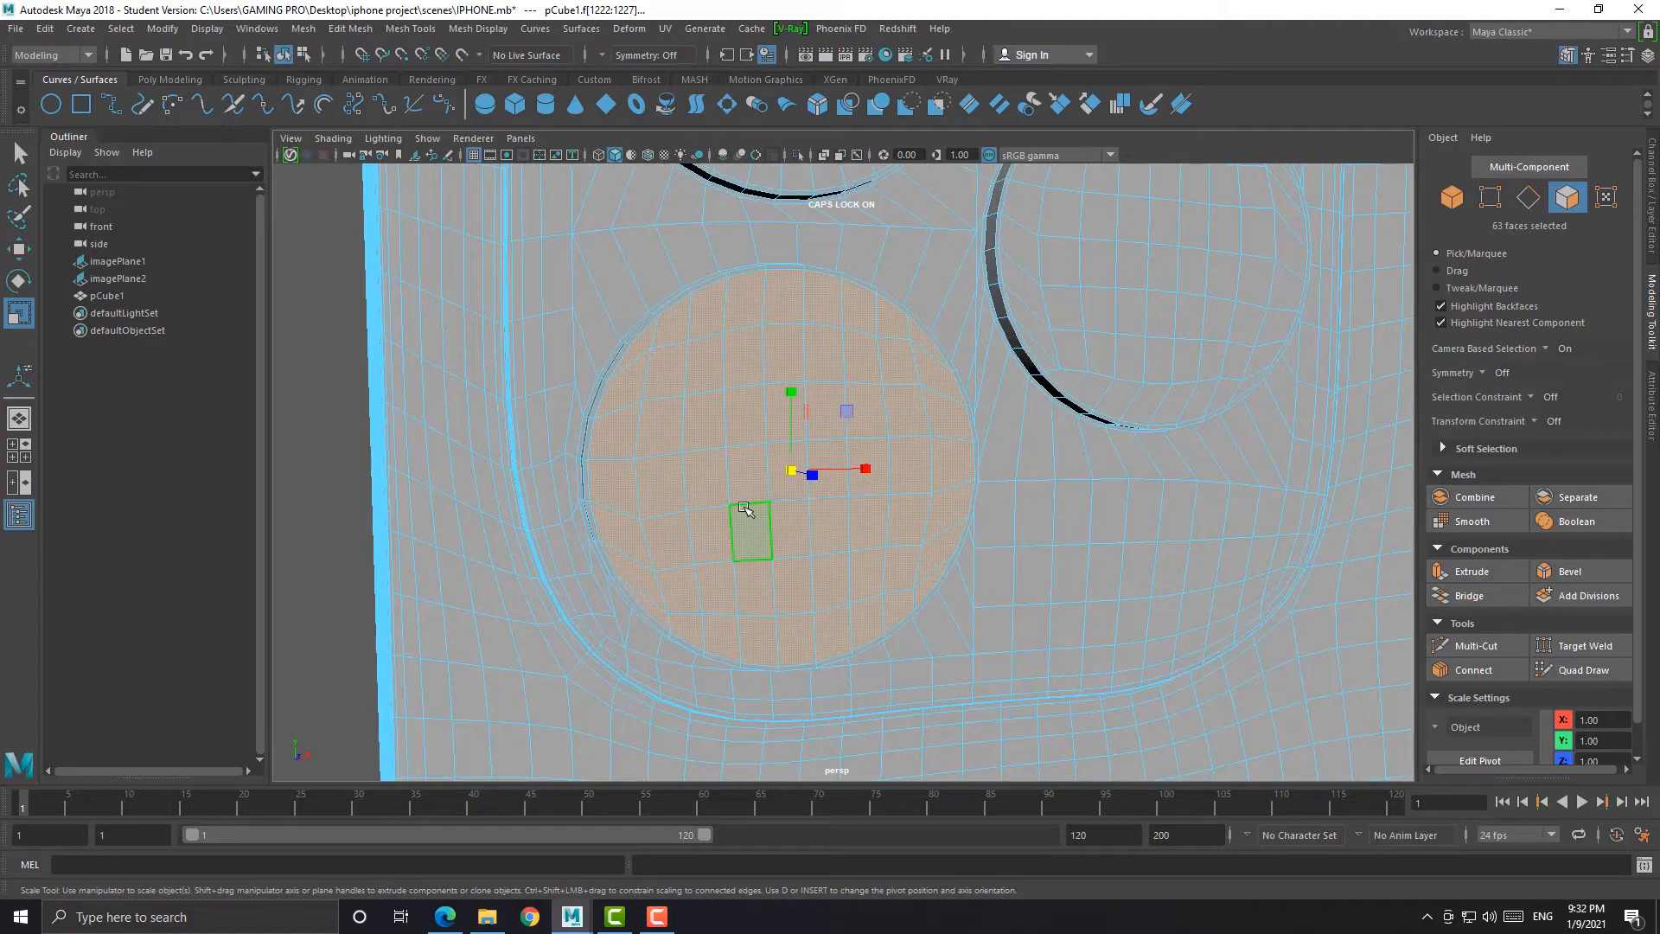
# Extrude the lower lens faces and scale them inward to the drawn inner ring
pyautogui.press('space')
pyautogui.press('space')
pyautogui.scroll(1, 774, 553)
pyautogui.moveTo(943, 418); pyautogui.dragTo(932, 415)
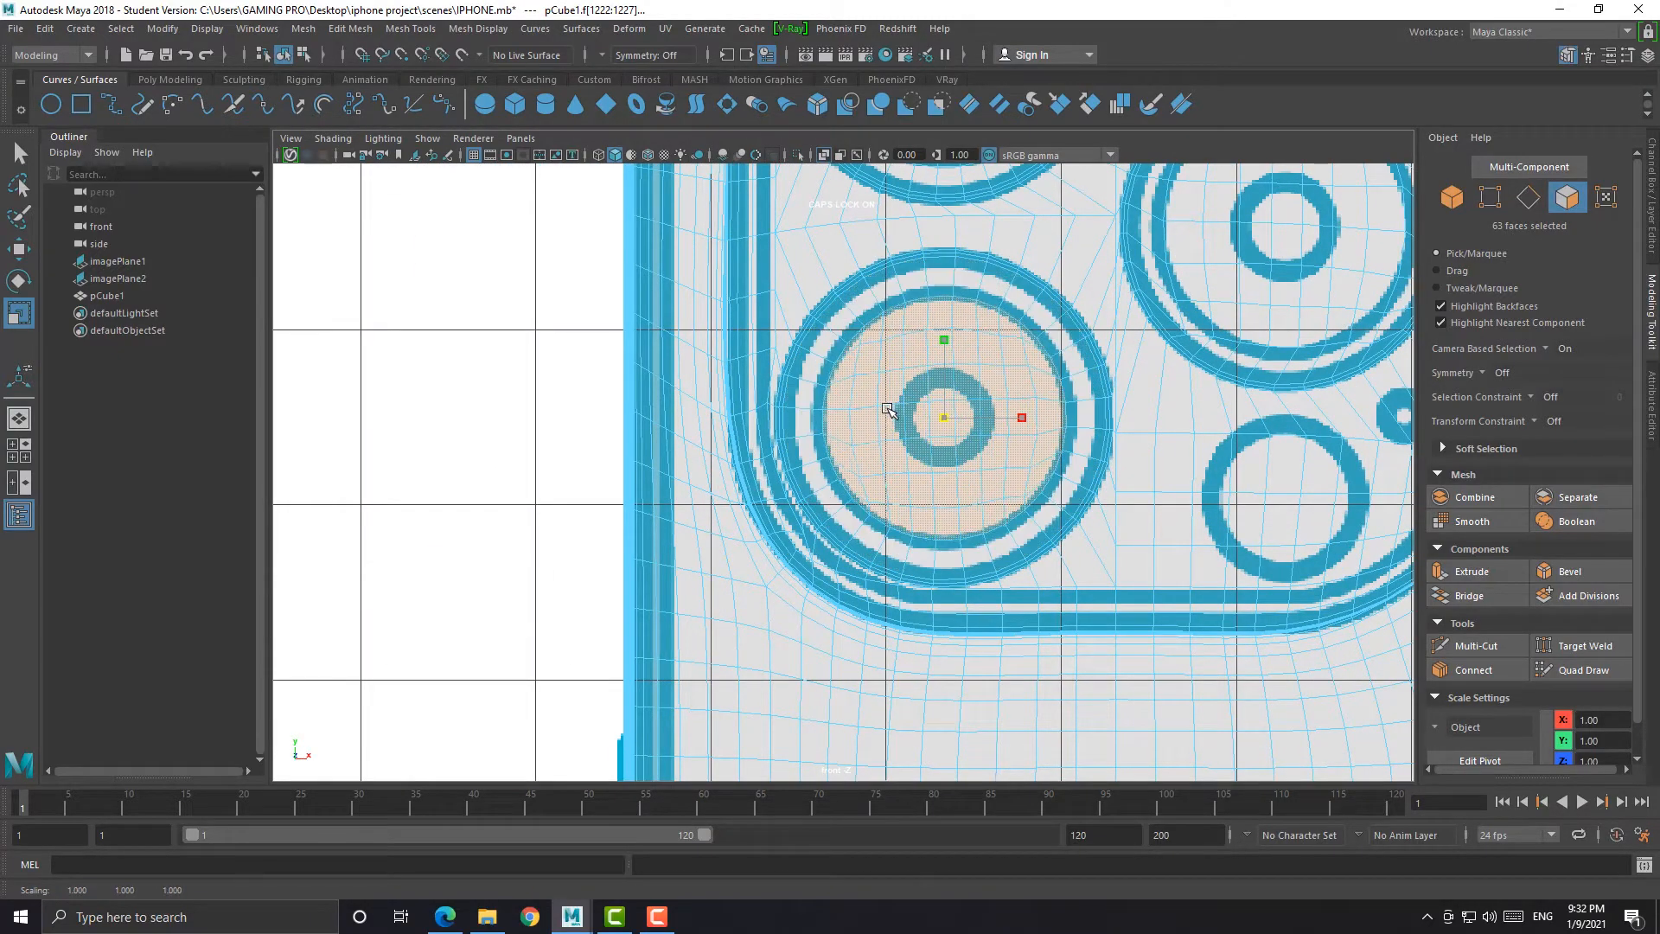
# Extrude the lower lens faces, scale them down to the drawn small central ring, and extrude them once more
pyautogui.hotkey('ctrl', 'e')
pyautogui.keyDown('alt'); pyautogui.moveTo(919, 359); pyautogui.dragTo(913, 594, button='middle'); pyautogui.keyUp('alt')
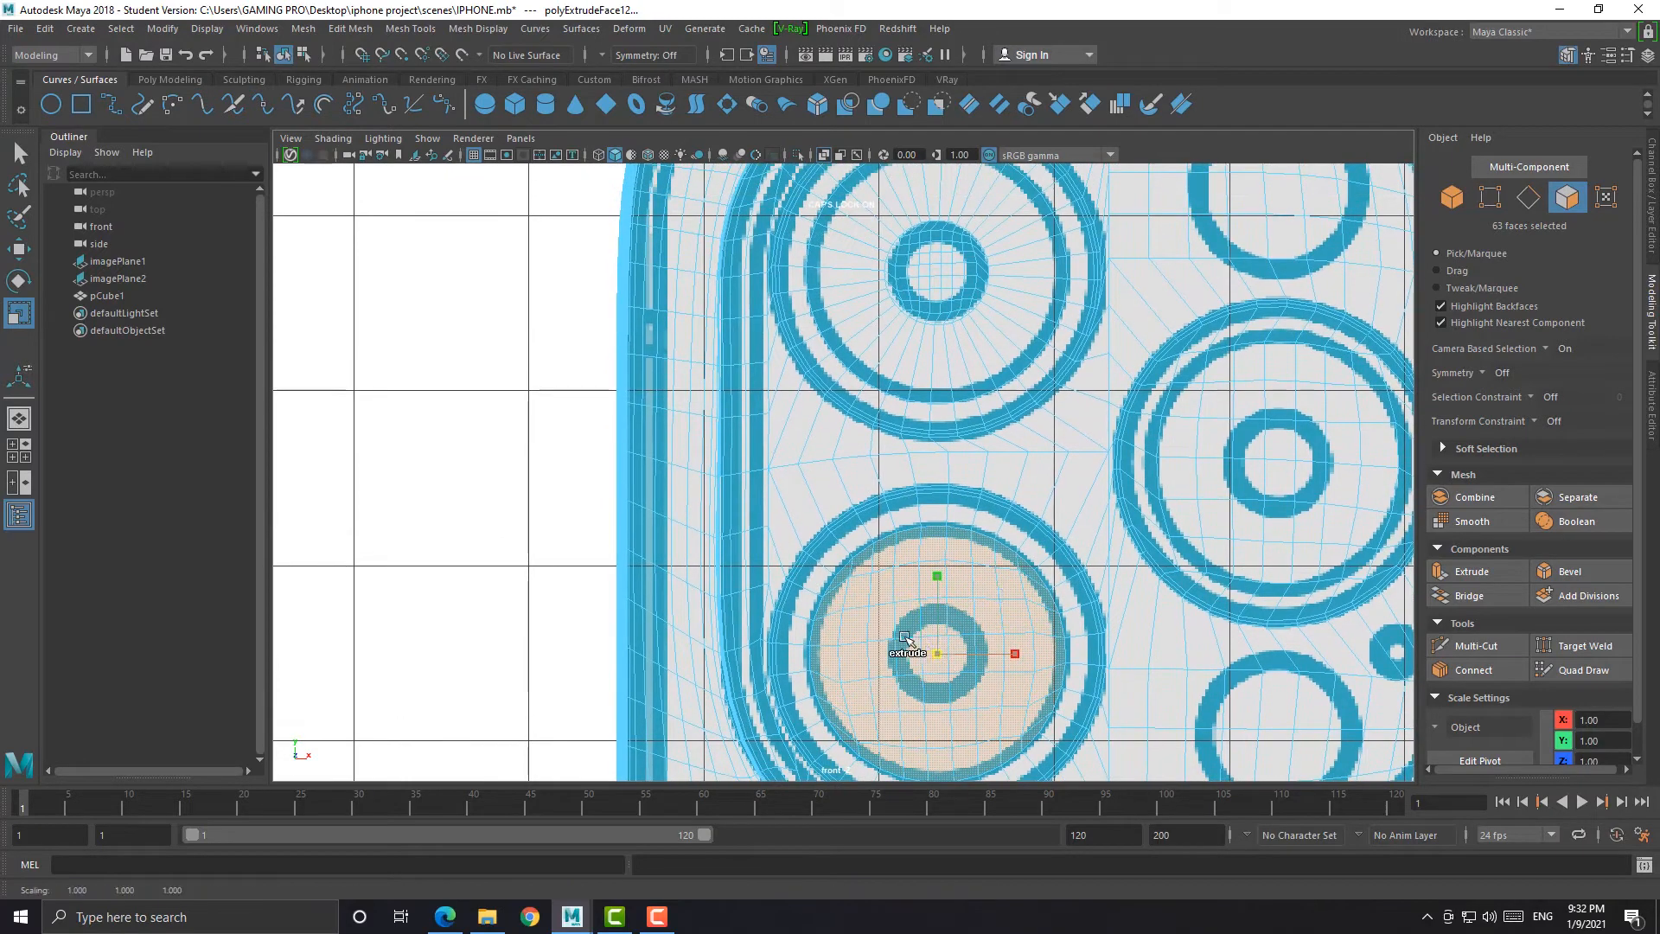
pyautogui.moveTo(938, 653); pyautogui.dragTo(832, 632)
pyautogui.hotkey('ctrl', 'e')
pyautogui.press('space')
pyautogui.press('space')
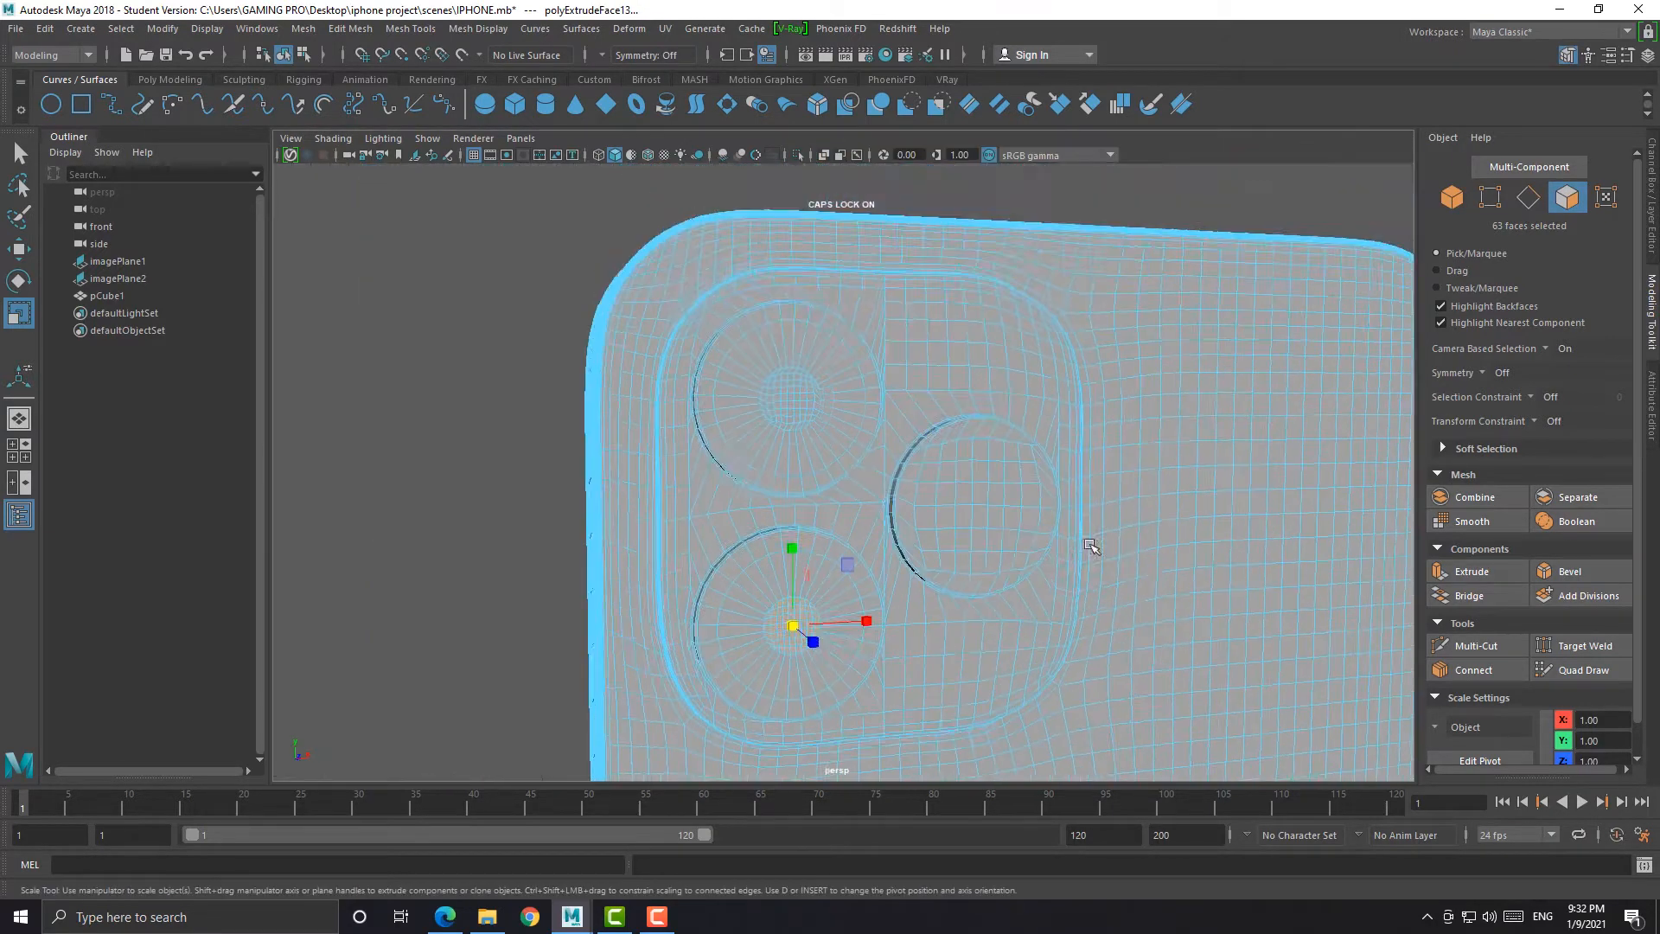
# Select all top faces of the middle-right lens circle in the perspective view
pyautogui.scroll(4, 1033, 493)
pyautogui.moveTo(1031, 482); pyautogui.dragTo(1031, 483)
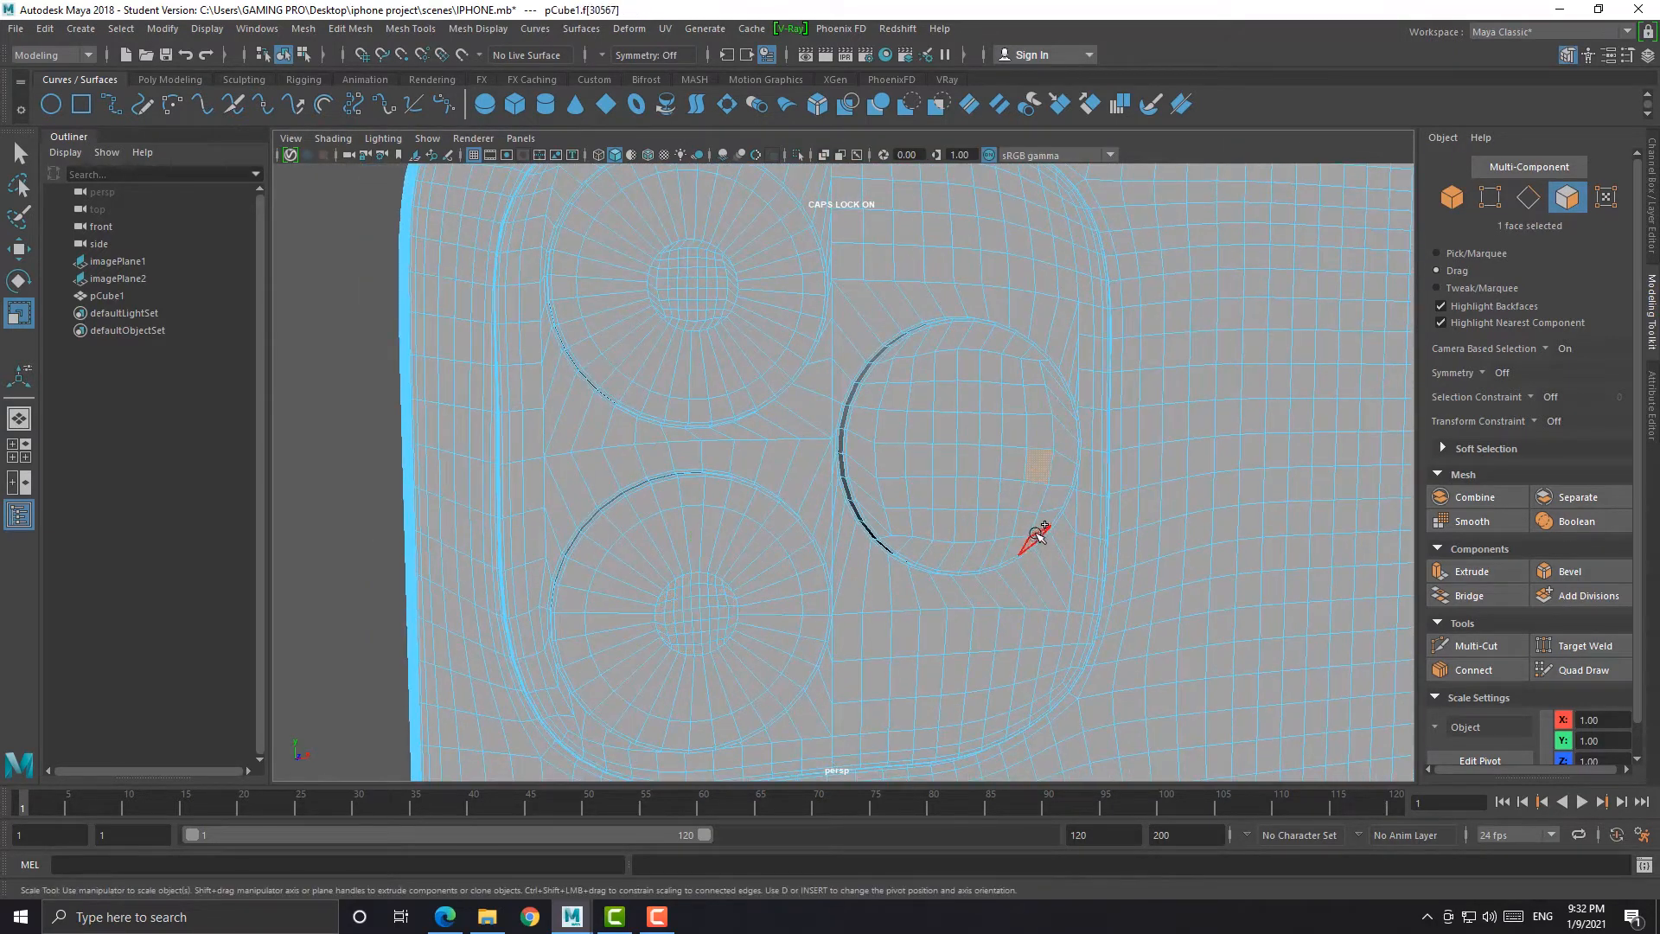
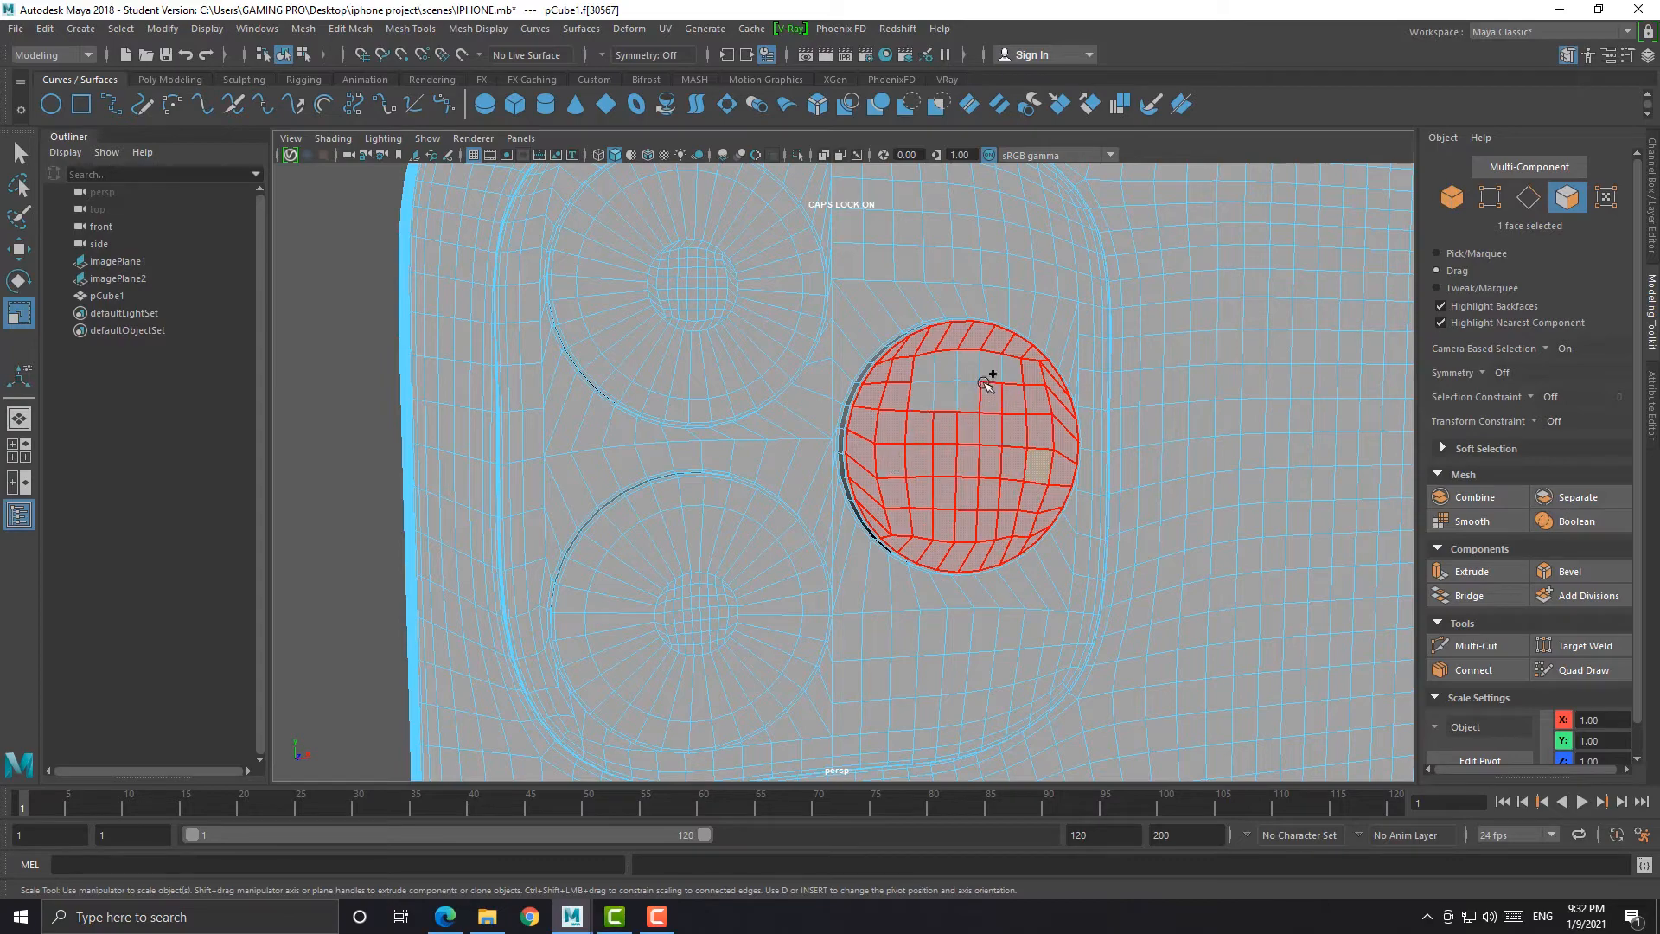
pyautogui.keyDown('shift'); pyautogui.moveTo(923, 380); pyautogui.dragTo(1006, 439); pyautogui.keyUp('shift')
pyautogui.keyDown('alt'); pyautogui.moveTo(987, 519); pyautogui.dragTo(937, 519); pyautogui.keyUp('alt')
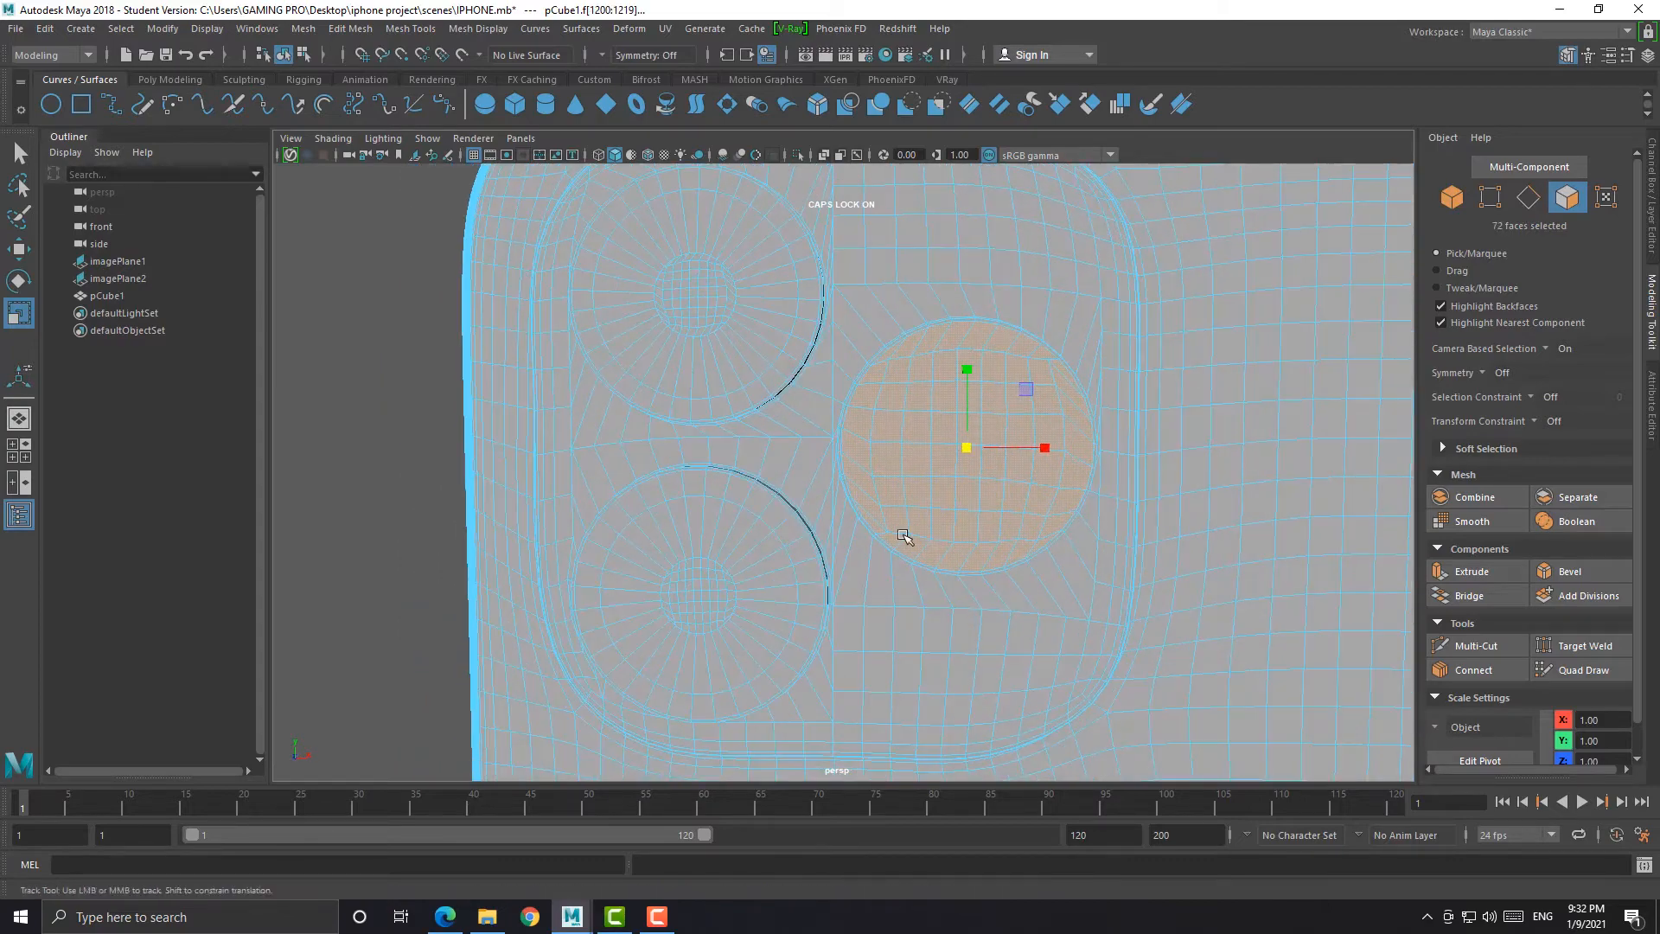
# Extrude the middle-right lens faces, scale them down to the drawn small central ring, and extrude them once more
pyautogui.press('space')
pyautogui.press('space')
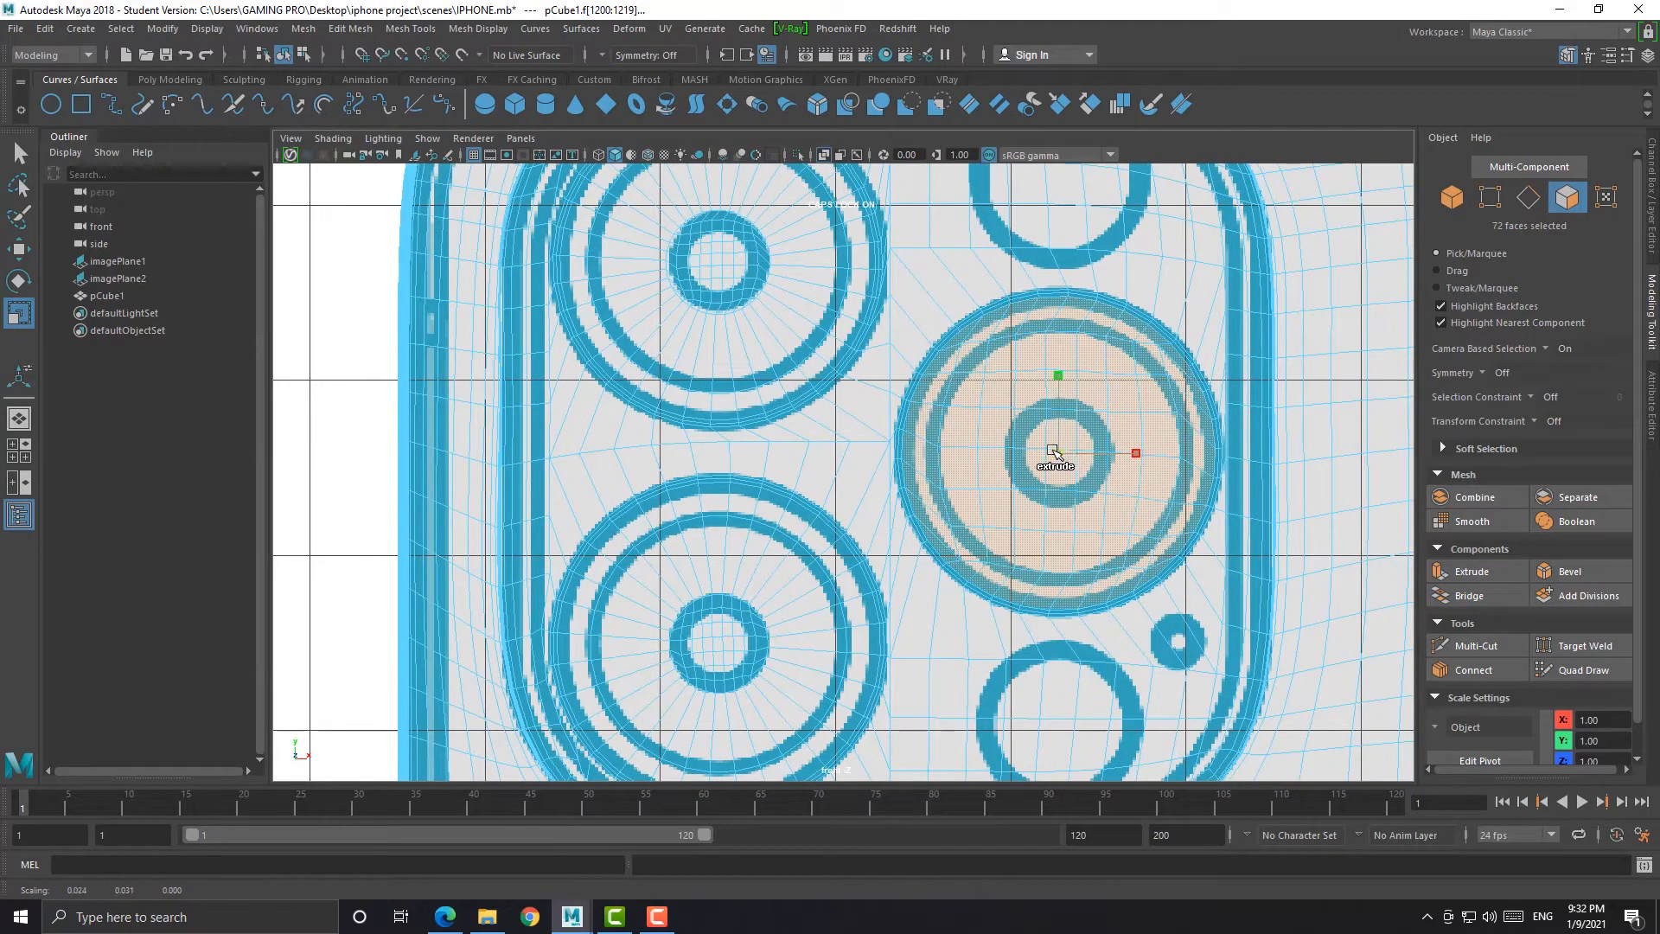
pyautogui.moveTo(1059, 457); pyautogui.dragTo(943, 432)
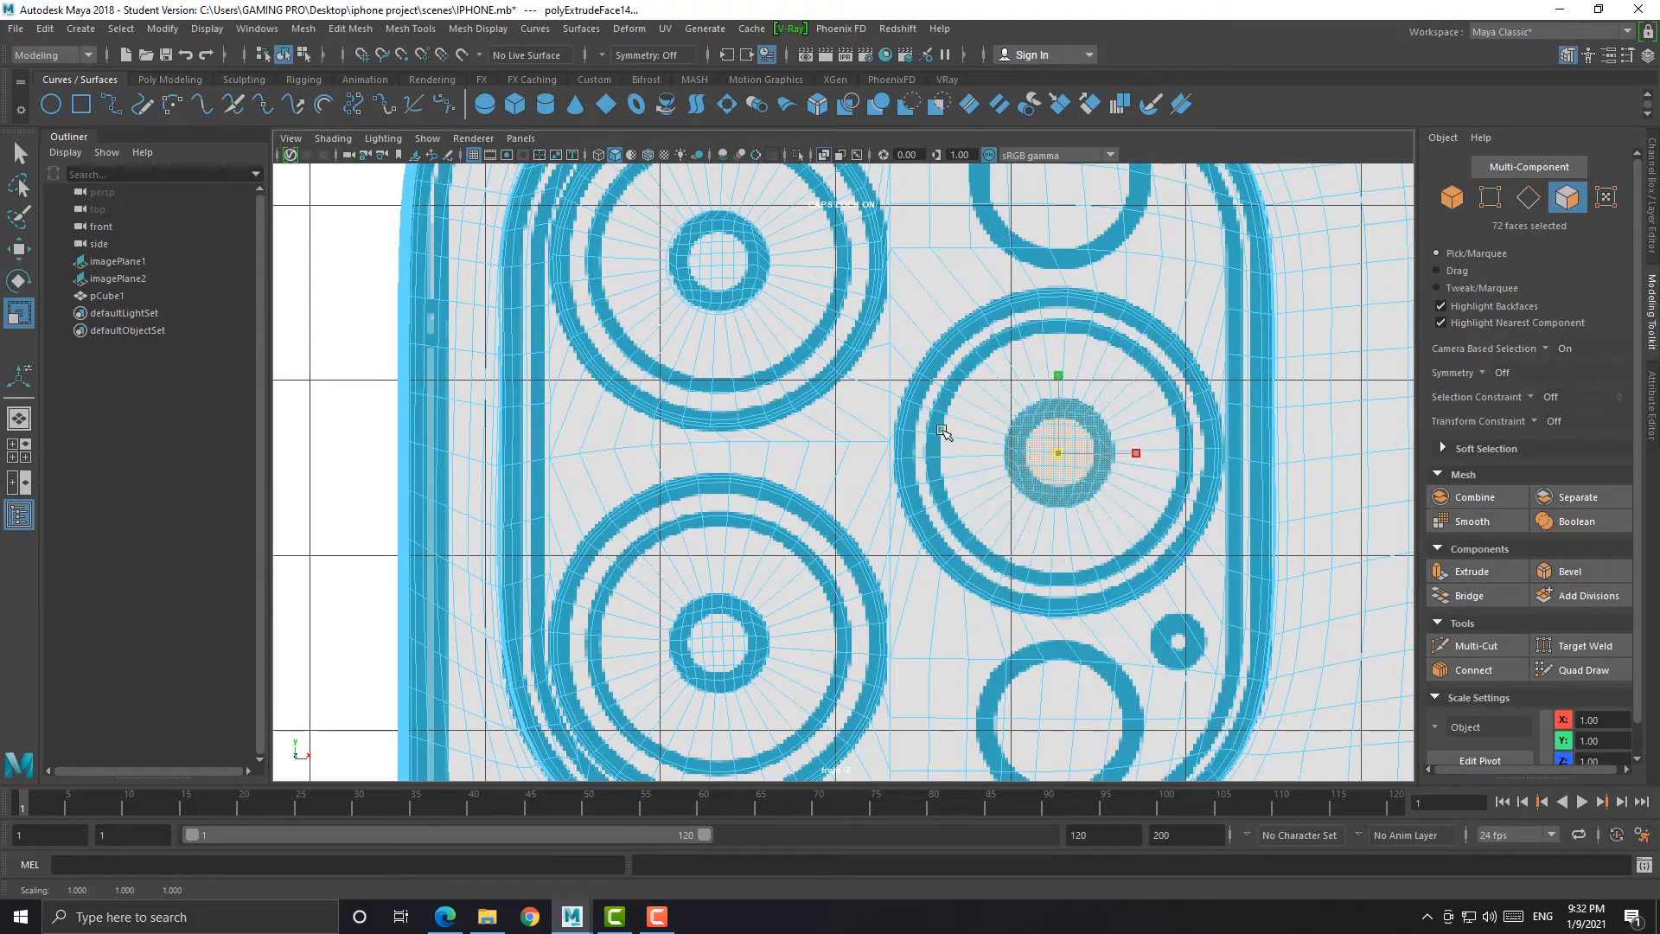
pyautogui.hotkey('ctrl', 'e')
pyautogui.press('r')
pyautogui.press('space')
pyautogui.press('space')
# Return to object mode and turn on smooth mesh preview for the phone body, accepting the high face count
pyautogui.keyDown('alt'); pyautogui.moveTo(743, 490); pyautogui.dragTo(868, 461); pyautogui.keyUp('alt')
pyautogui.moveTo(867, 461); pyautogui.dragTo(943, 391, button='right')
pyautogui.press('3')
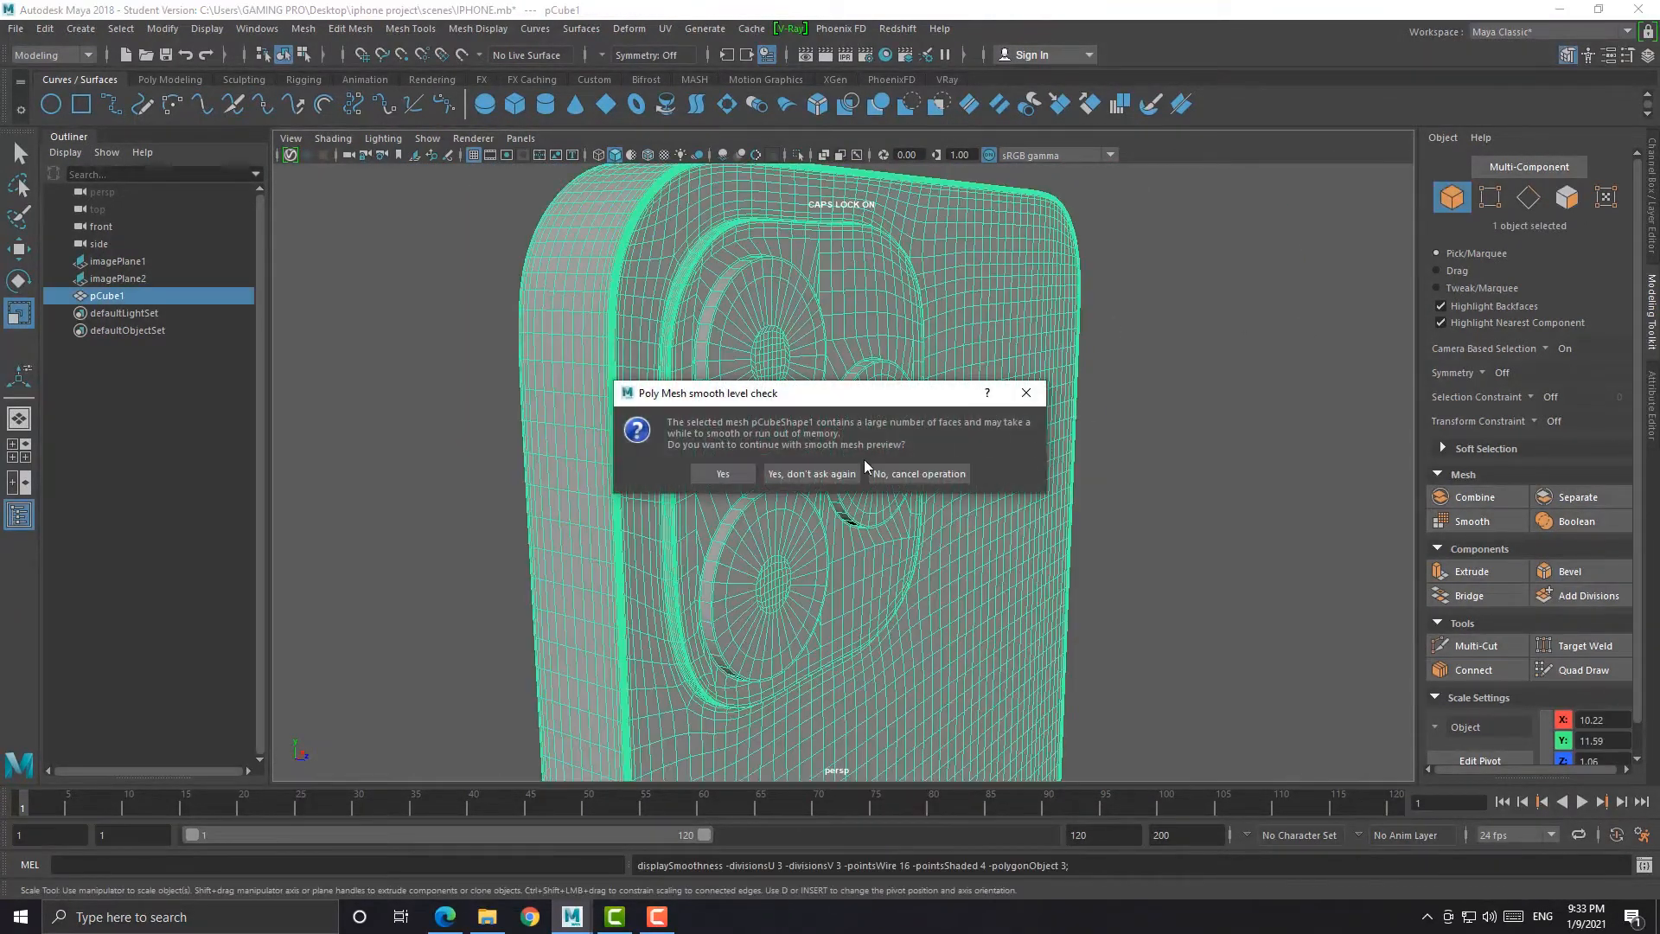
pyautogui.click(749, 474)
pyautogui.click(1104, 475)
# Examine the smoothed phone body and camera bump from the sides, back and front
pyautogui.keyDown('alt'); pyautogui.moveTo(1104, 475); pyautogui.dragTo(968, 443); pyautogui.keyUp('alt')
pyautogui.click(830, 442)
pyautogui.keyDown('alt'); pyautogui.moveTo(830, 442); pyautogui.dragTo(663, 441); pyautogui.keyUp('alt')
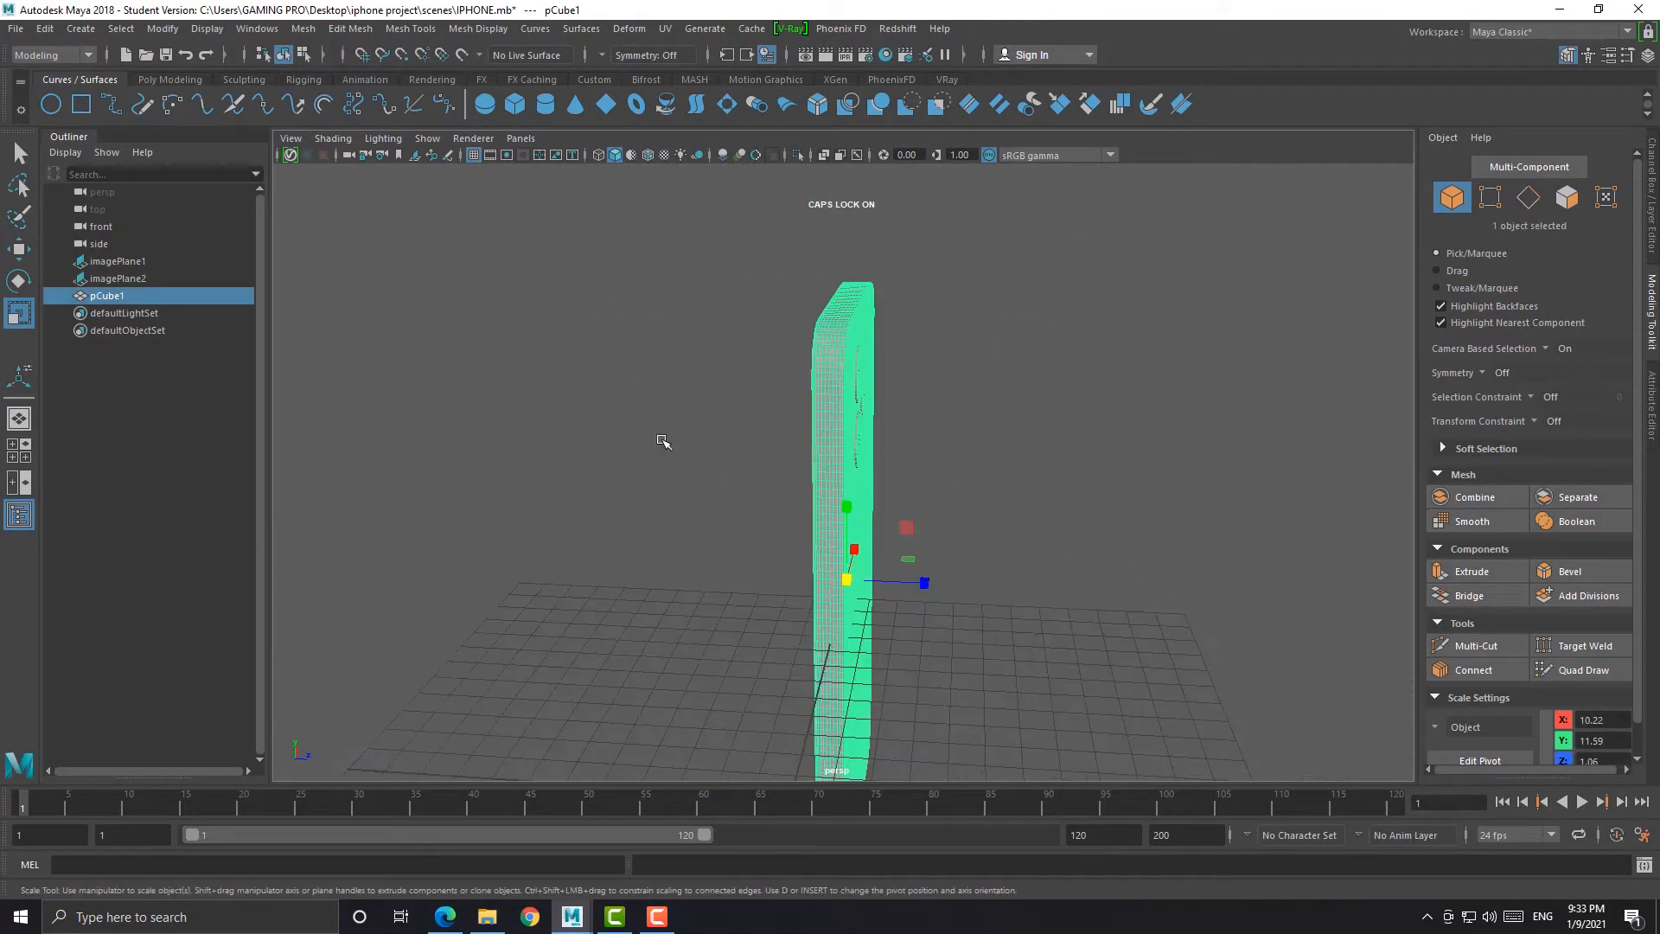
pyautogui.click(914, 440)
pyautogui.keyDown('alt'); pyautogui.moveTo(914, 440); pyautogui.dragTo(651, 449); pyautogui.keyUp('alt')
pyautogui.click(658, 917)
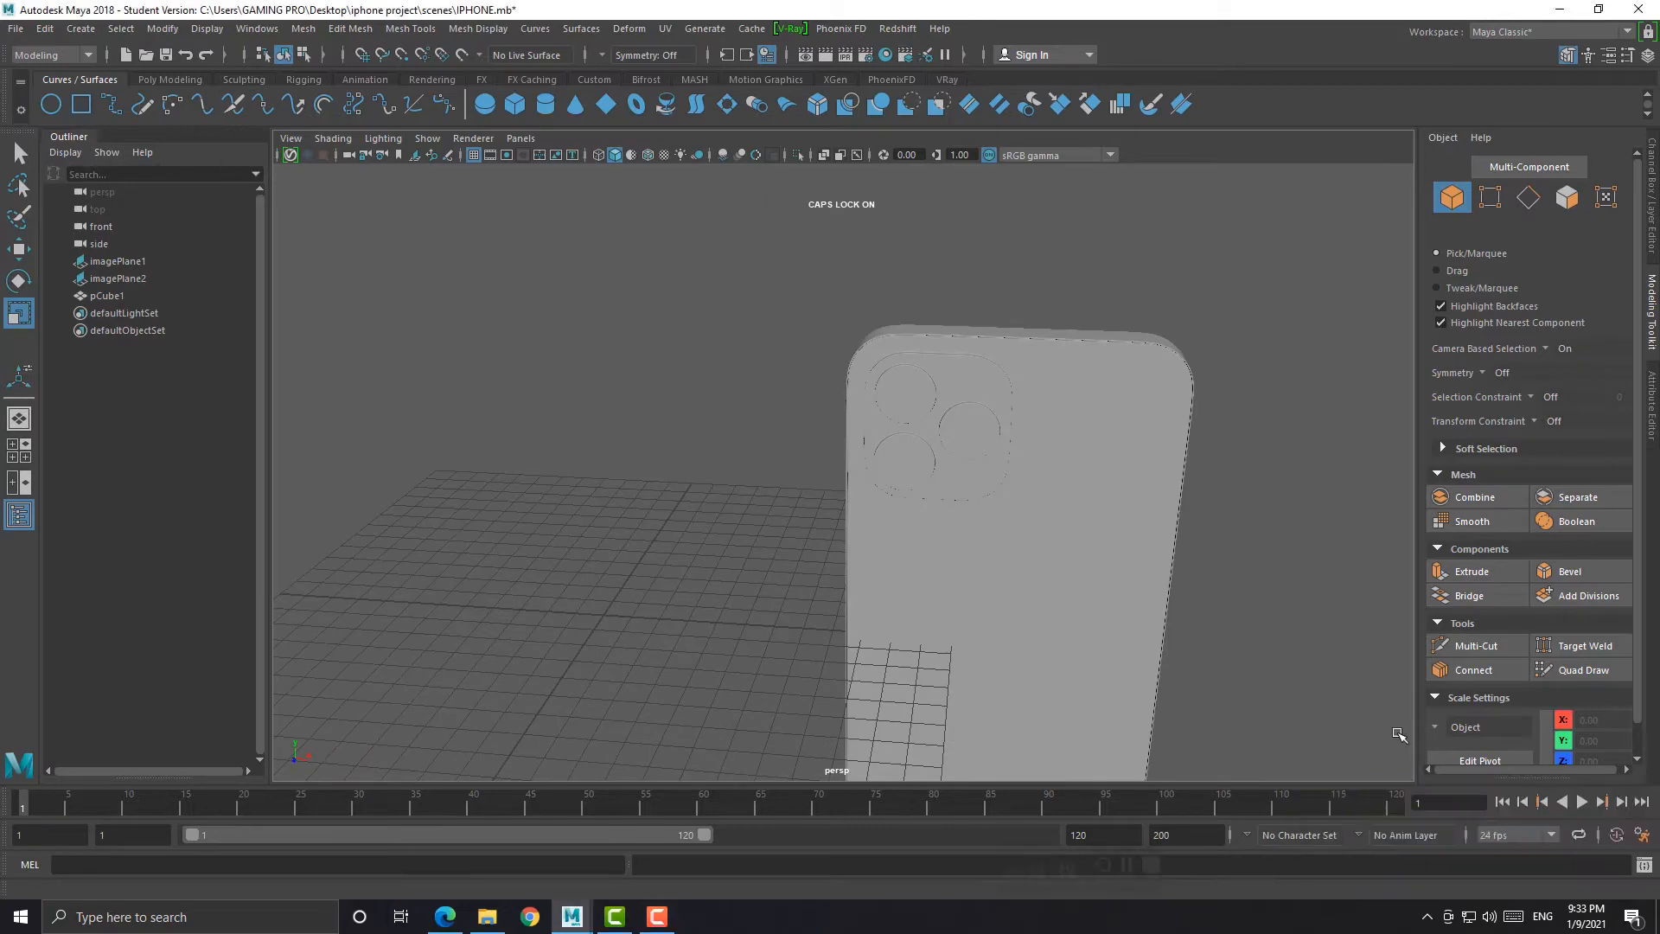
pyautogui.keyDown('alt'); pyautogui.moveTo(1374, 597); pyautogui.dragTo(734, 485); pyautogui.keyUp('alt')
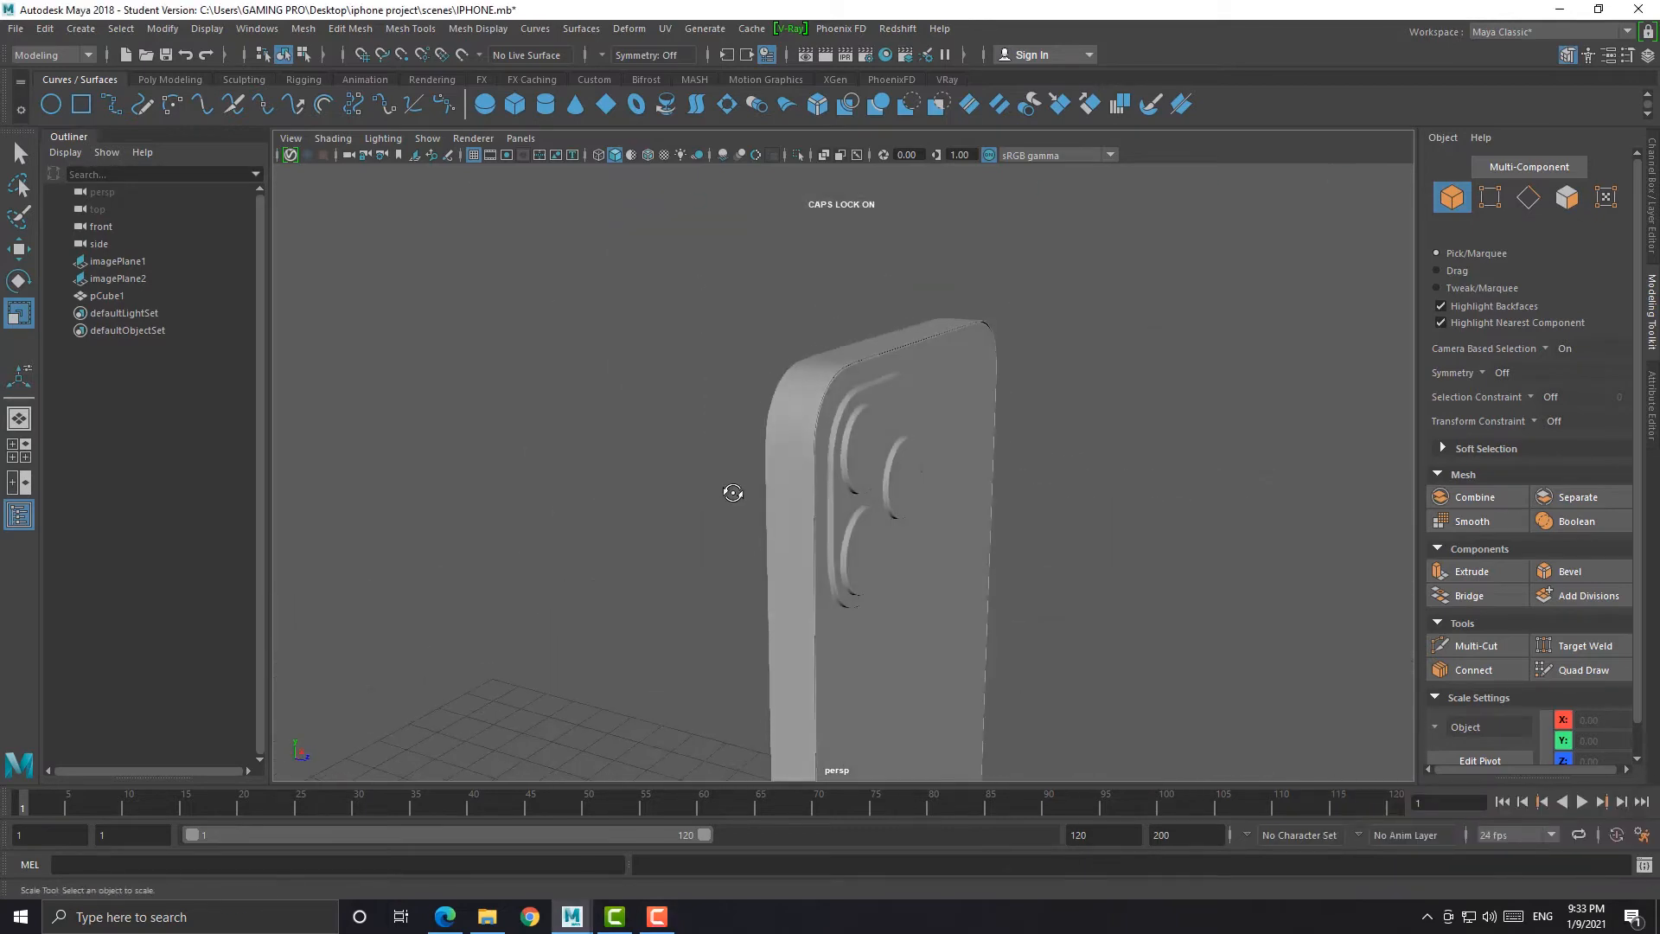
pyautogui.click(782, 441)
pyautogui.click(693, 423)
pyautogui.keyDown('alt'); pyautogui.moveTo(692, 423); pyautogui.dragTo(926, 430); pyautogui.keyUp('alt')
pyautogui.click(847, 431)
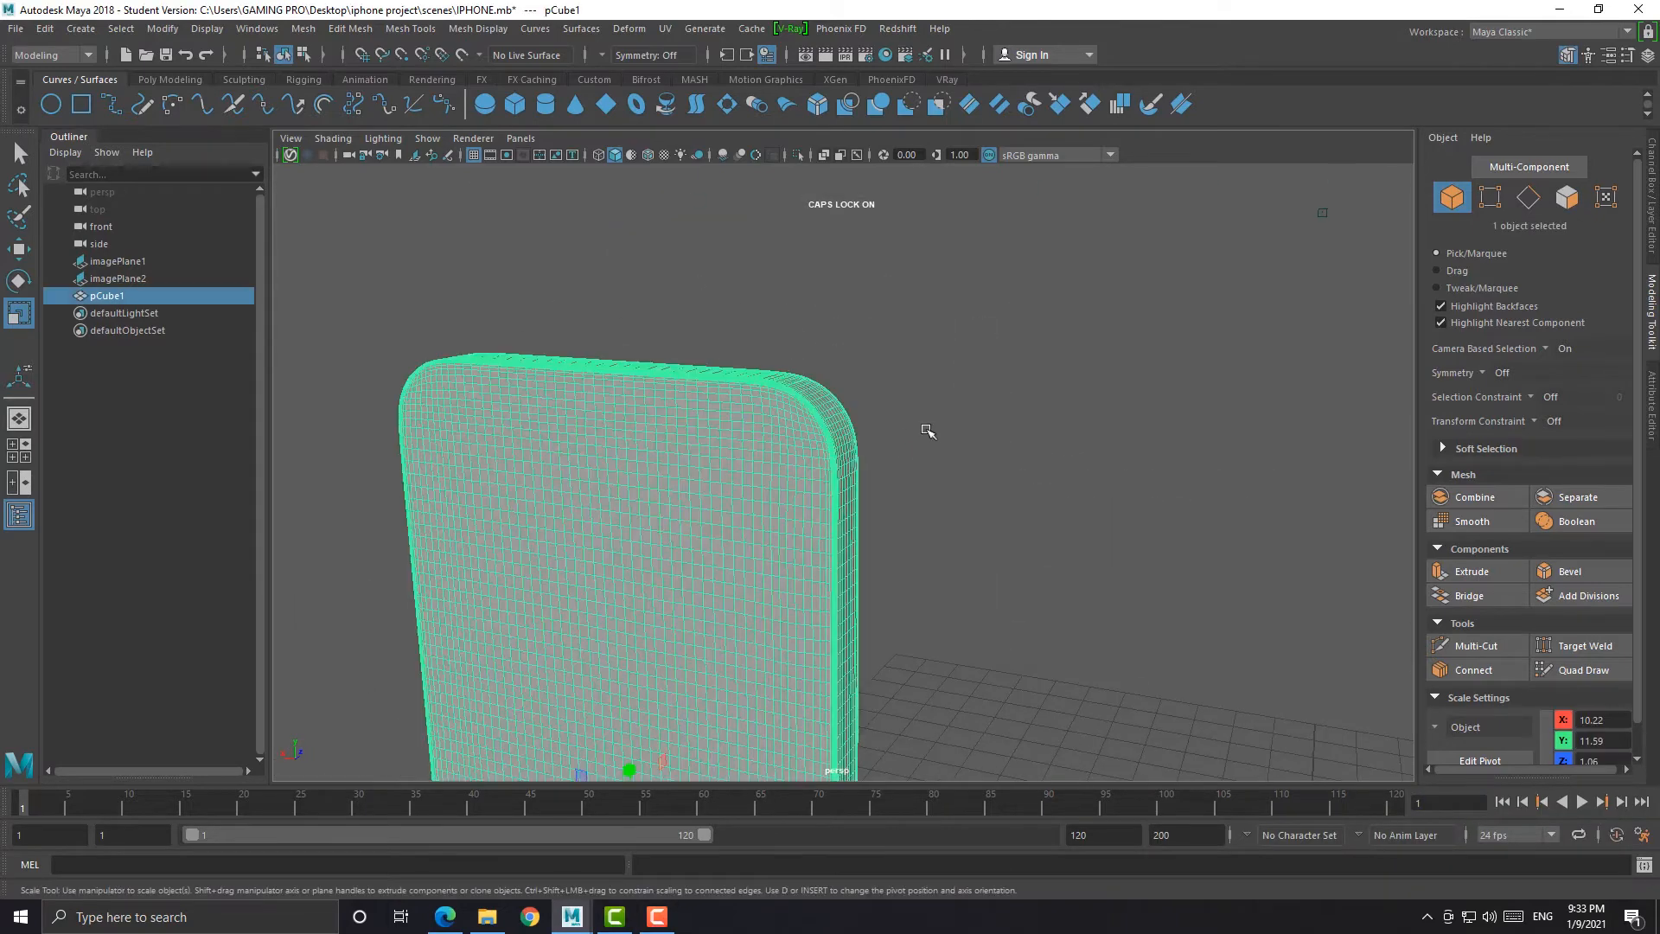
pyautogui.click(926, 430)
# Move the side-view reference image along Z until the profile with the matching camera bump direction overlaps the phone body
pyautogui.press('space')
pyautogui.press('space')
pyautogui.scroll(-8, 989, 403)
pyautogui.keyDown('alt'); pyautogui.moveTo(985, 401); pyautogui.dragTo(1022, 233, button='middle'); pyautogui.keyUp('alt')
pyautogui.click(945, 419)
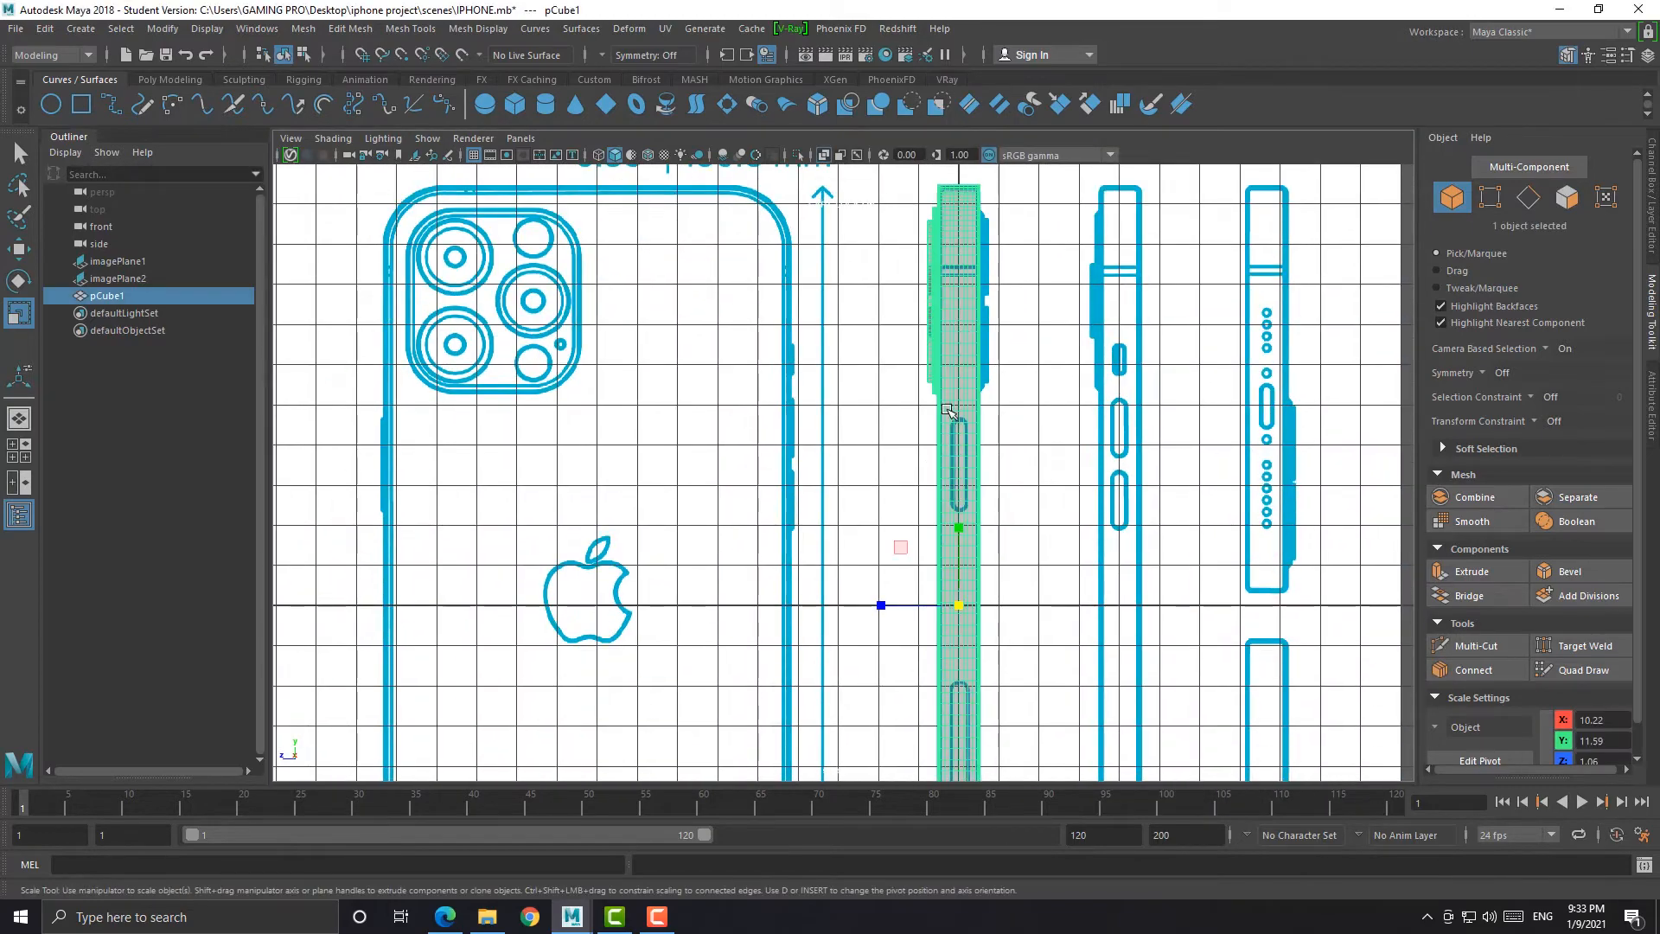
pyautogui.scroll(-1, 941, 420)
pyautogui.keyDown('alt'); pyautogui.moveTo(941, 420); pyautogui.dragTo(946, 504, button='middle'); pyautogui.keyUp('alt')
pyautogui.click(1056, 620)
pyautogui.press('w')
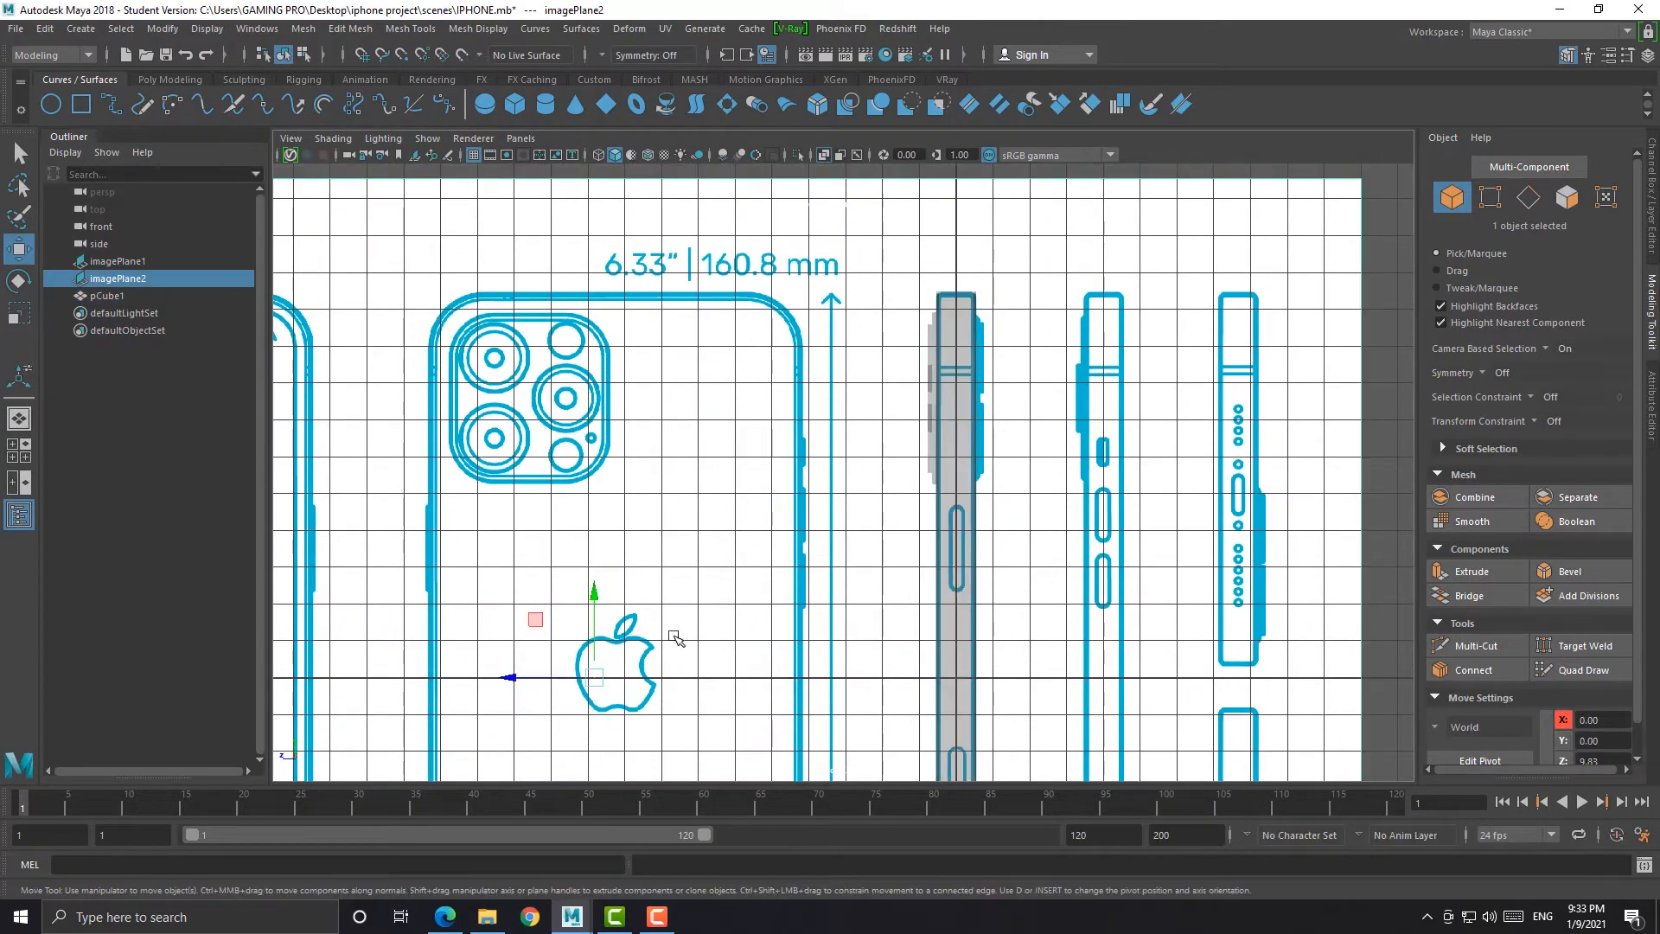
pyautogui.moveTo(511, 677); pyautogui.dragTo(361, 681)
pyautogui.click(1272, 364)
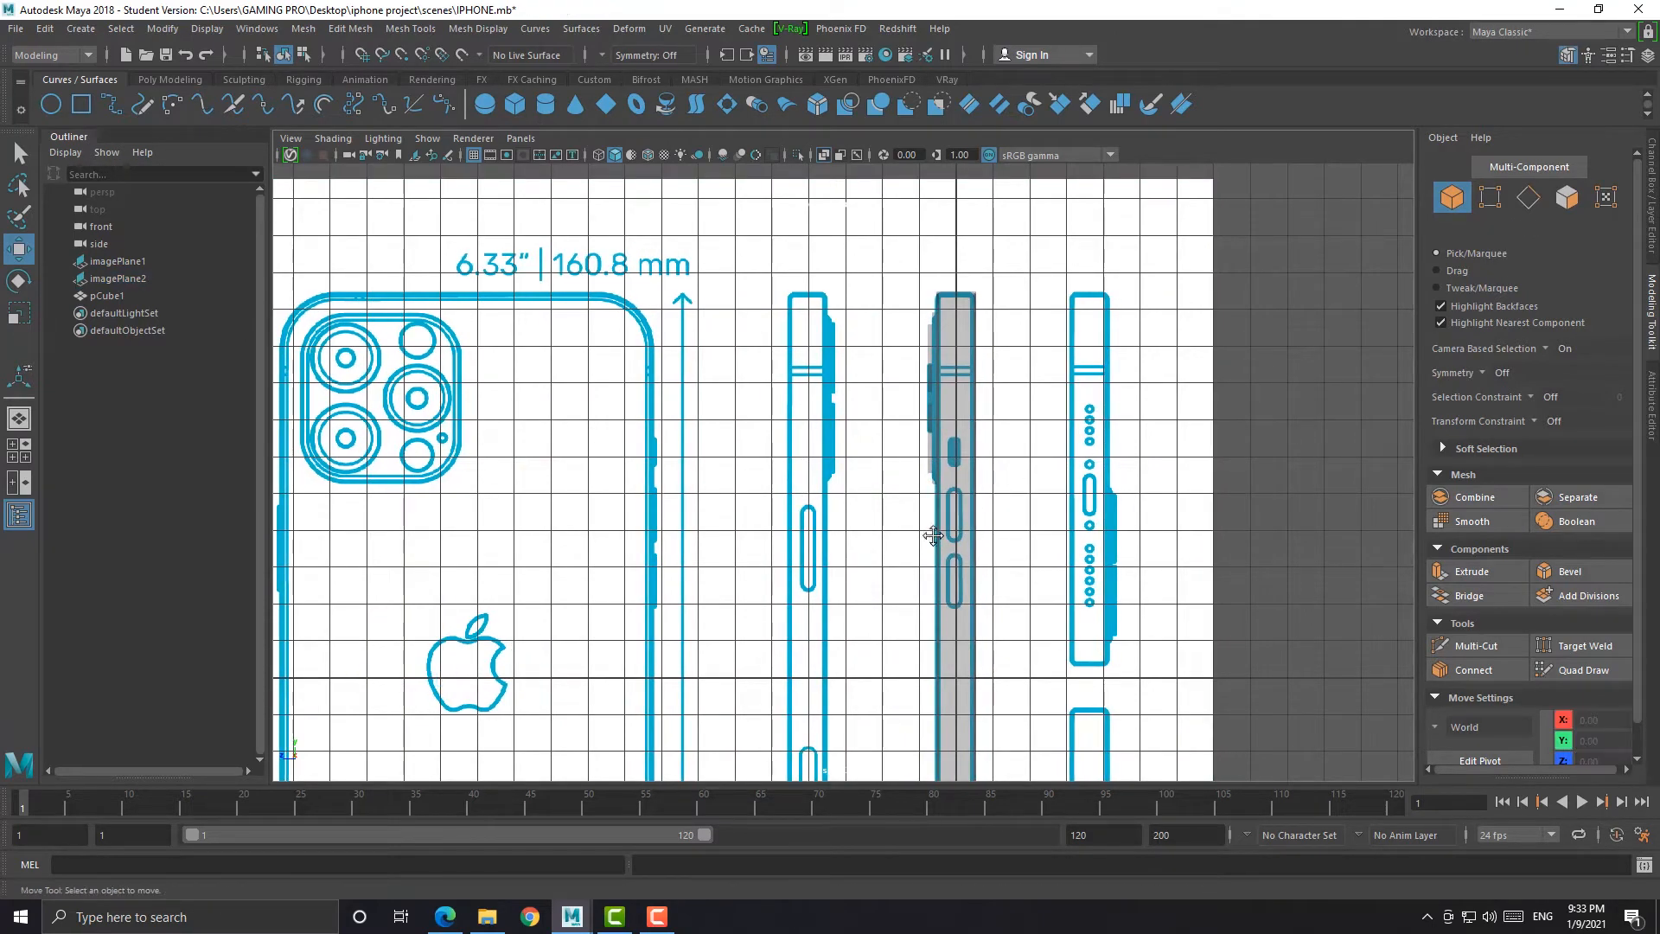
# Return to the perspective view of the phone and consult the iPhone reference in the Edge browser
pyautogui.keyDown('alt'); pyautogui.moveTo(933, 536); pyautogui.dragTo(1052, 465, button='middle'); pyautogui.keyUp('alt')
pyautogui.scroll(-2, 1052, 465)
pyautogui.press('space')
pyautogui.press('space')
pyautogui.scroll(-4, 1001, 522)
pyautogui.keyDown('alt'); pyautogui.moveTo(1001, 523); pyautogui.dragTo(804, 570); pyautogui.keyUp('alt')
pyautogui.click(445, 916)
pyautogui.click(451, 925)
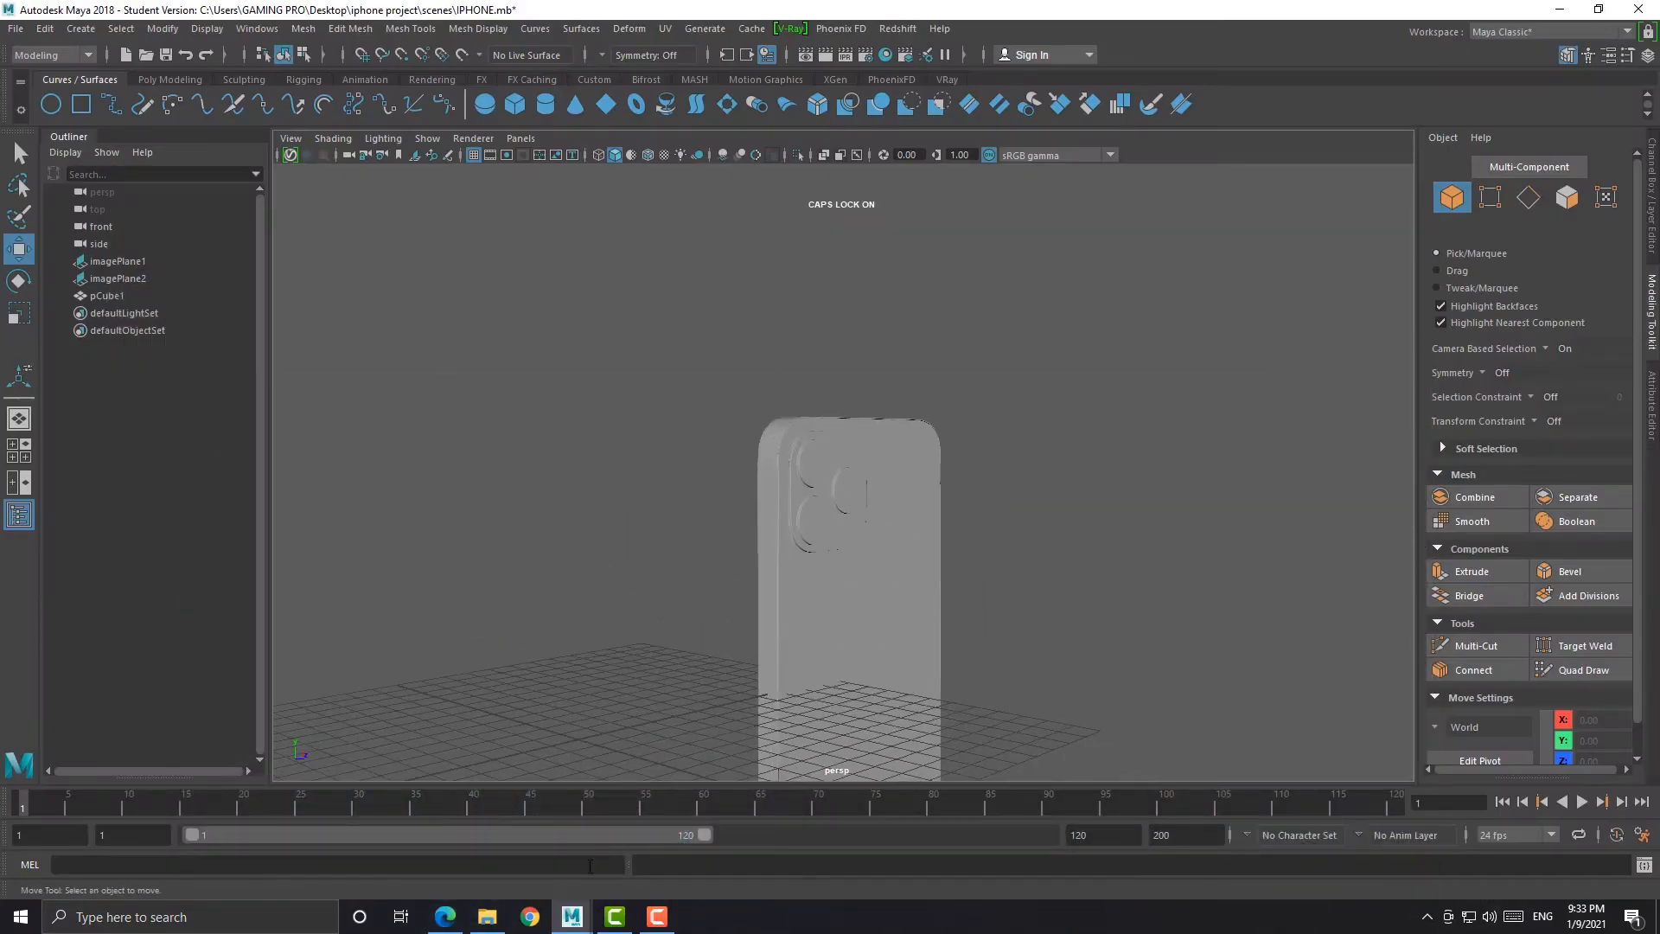
pyautogui.click(444, 920)
pyautogui.click(443, 923)
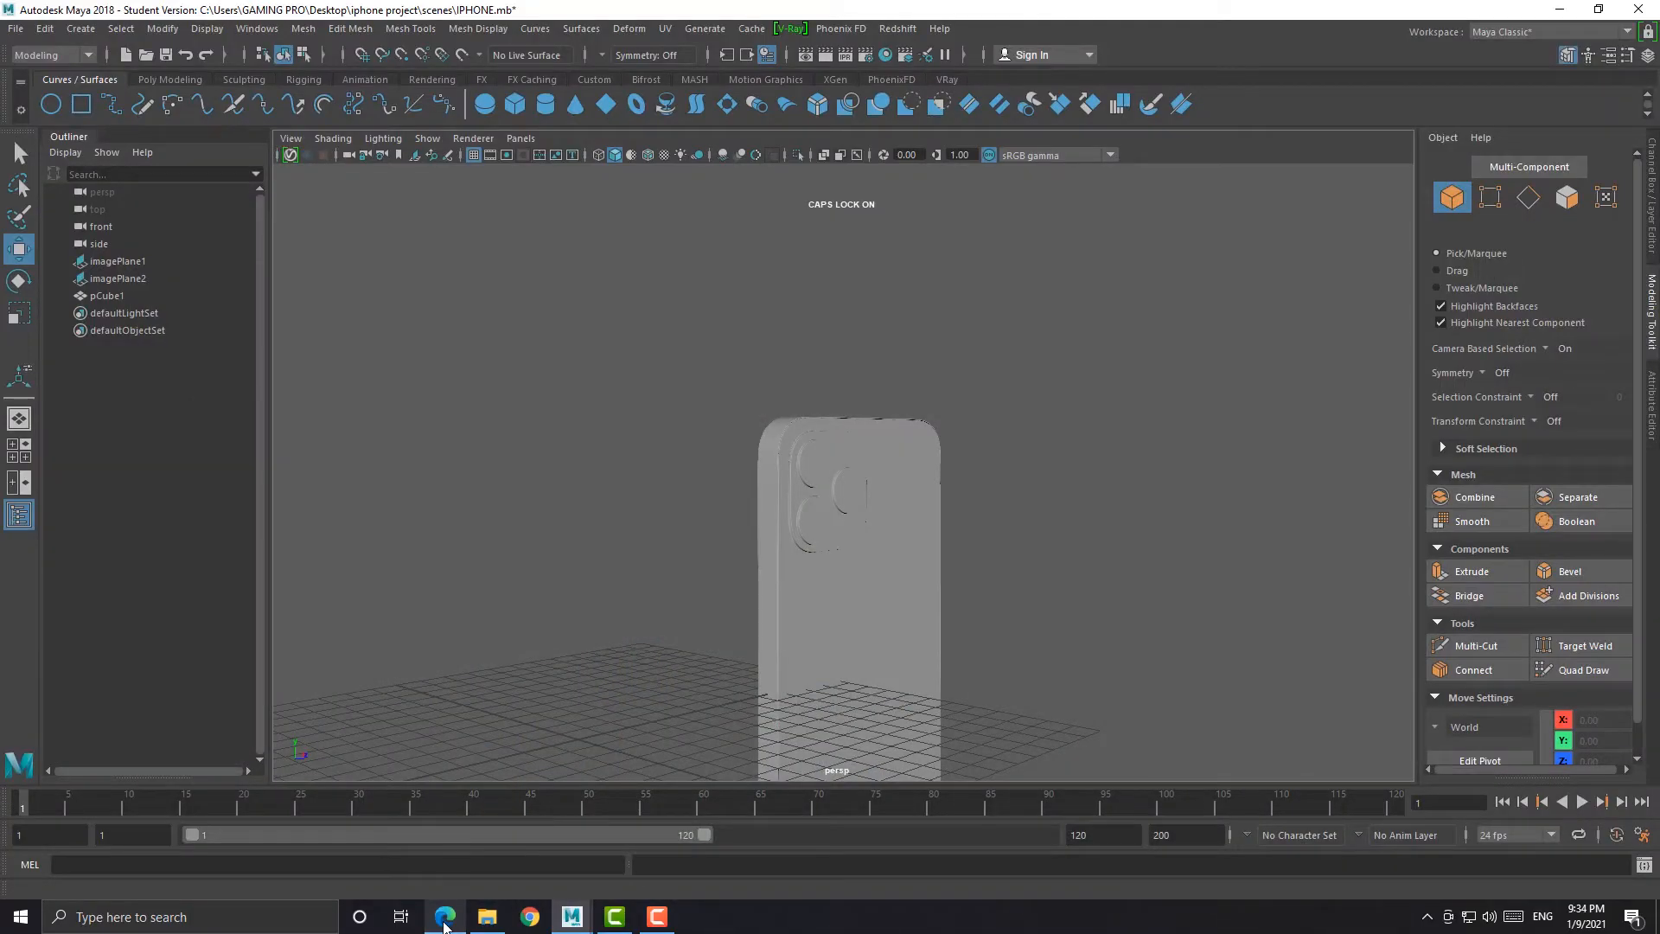
pyautogui.click(444, 925)
pyautogui.click(445, 926)
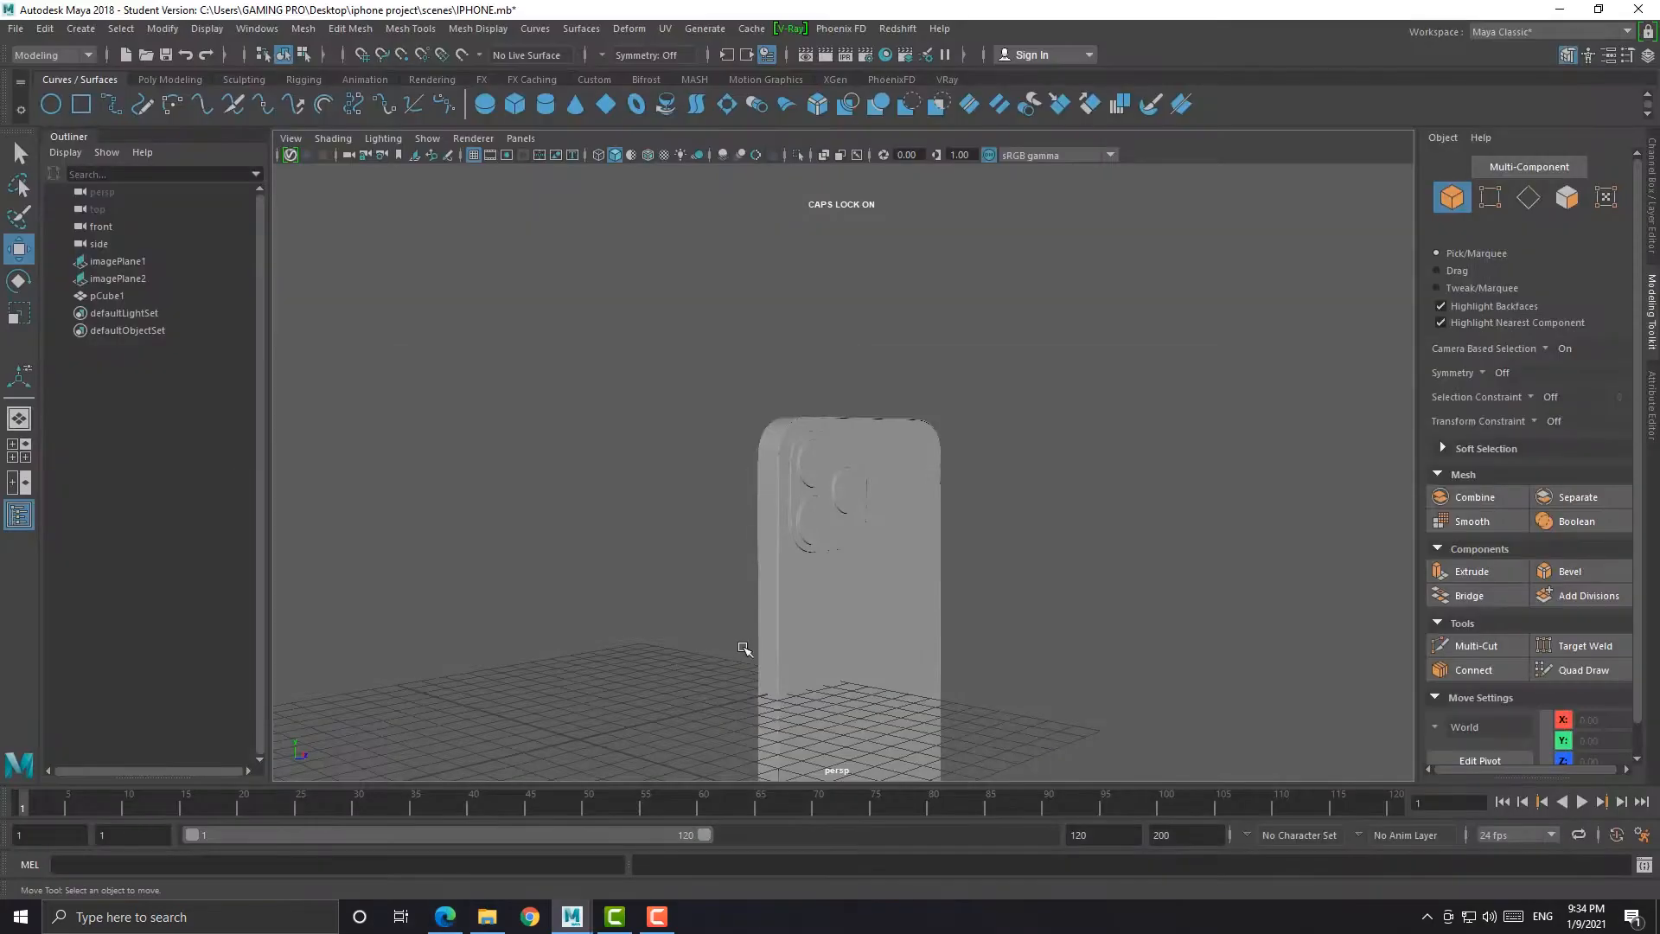
# Turn off smooth preview and select the faces covering the drawn circle in the camera module's upper-right corner, using the front view
pyautogui.click(848, 518)
pyautogui.keyDown('alt'); pyautogui.moveTo(848, 519); pyautogui.dragTo(804, 540); pyautogui.keyUp('alt')
pyautogui.scroll(5, 816, 537)
pyautogui.press('space')
pyautogui.press('space')
pyautogui.keyDown('alt'); pyautogui.moveTo(824, 532); pyautogui.dragTo(783, 769, button='middle'); pyautogui.keyUp('alt')
pyautogui.scroll(1, 1049, 380)
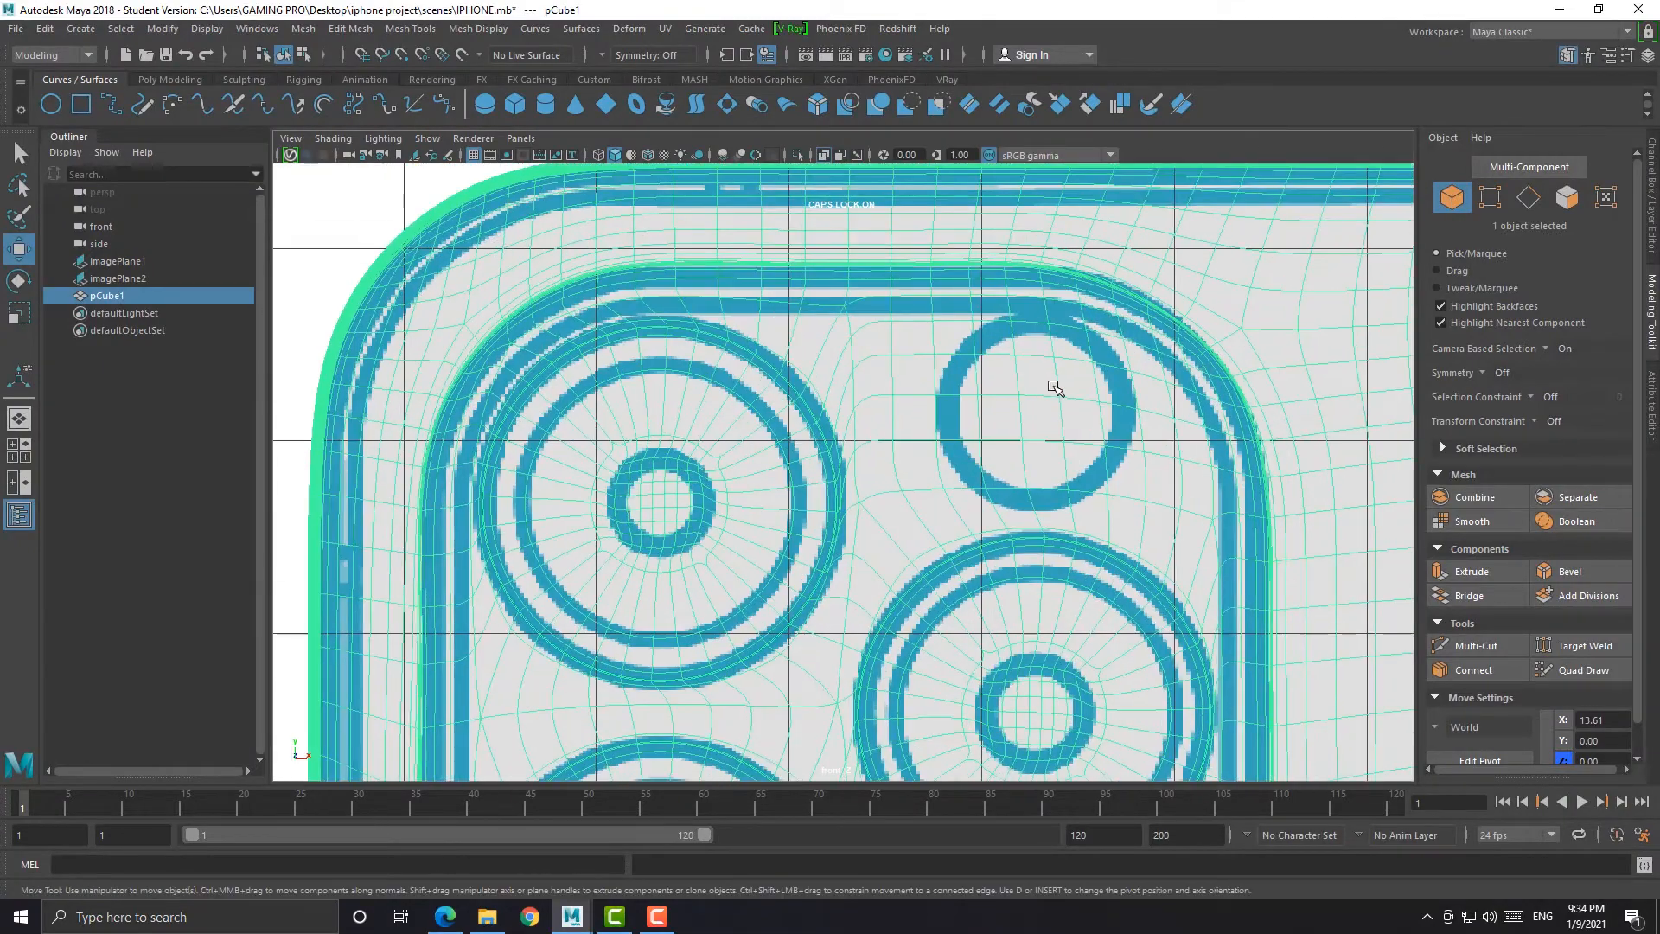
pyautogui.moveTo(1056, 381); pyautogui.dragTo(1072, 431, button='right')
pyautogui.press('1')
pyautogui.moveTo(1127, 487)
pyautogui.mouseDown()
pyautogui.moveTo(1020, 475)
pyautogui.moveTo(913, 371)
pyautogui.mouseUp()
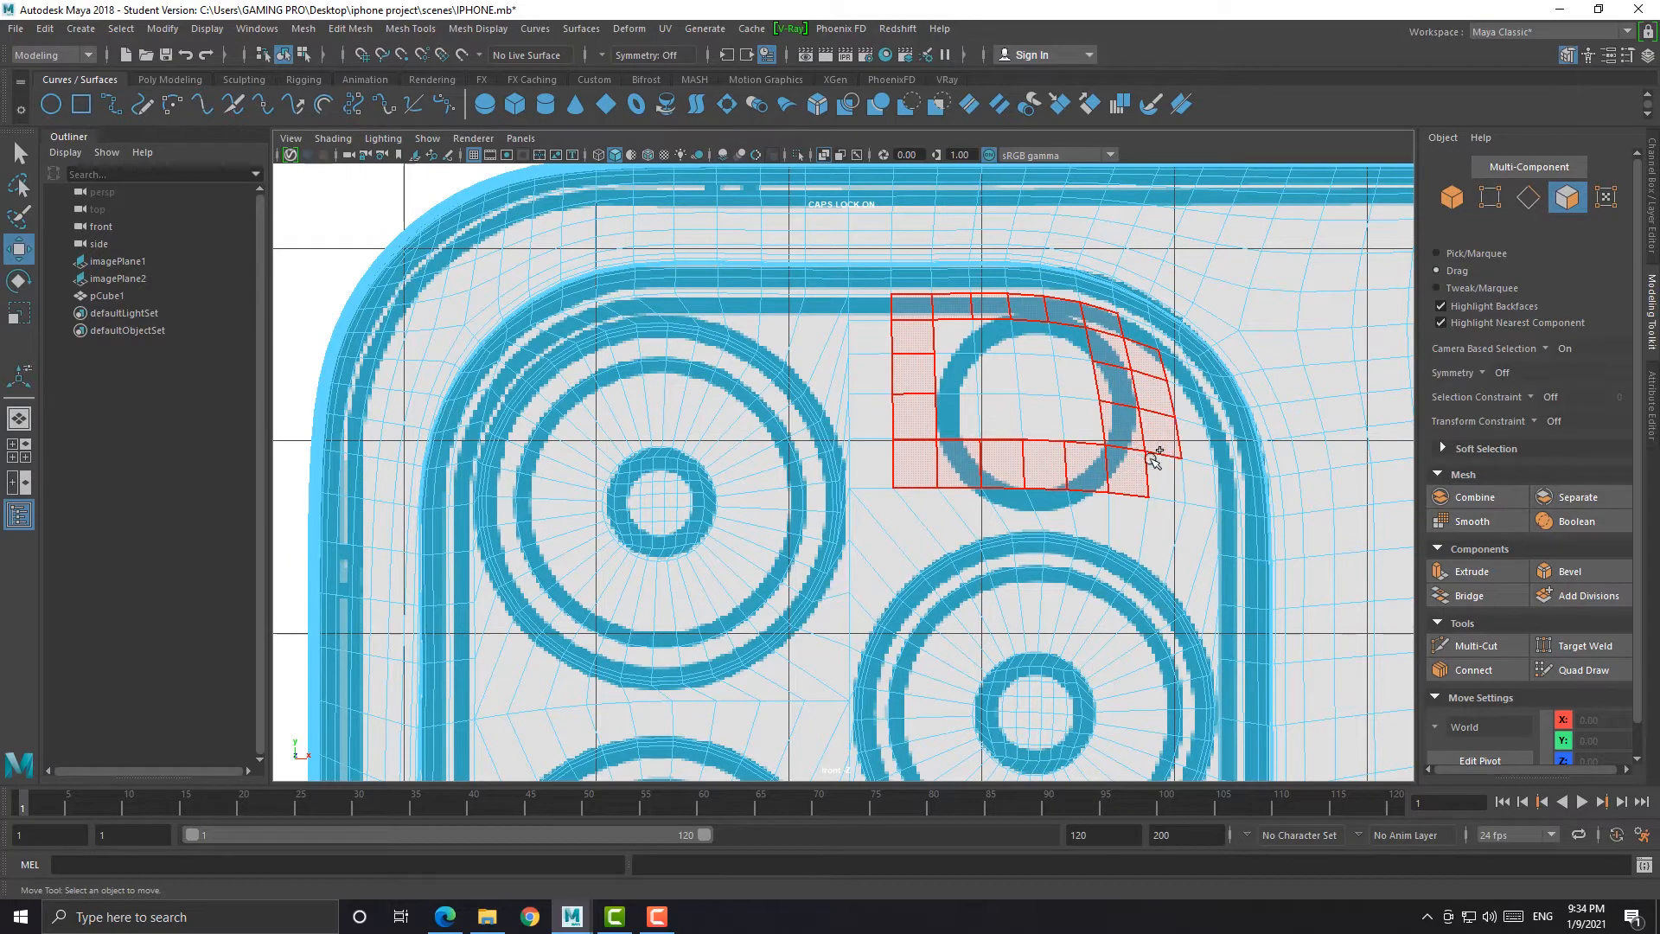
pyautogui.moveTo(1143, 327); pyautogui.dragTo(1084, 361)
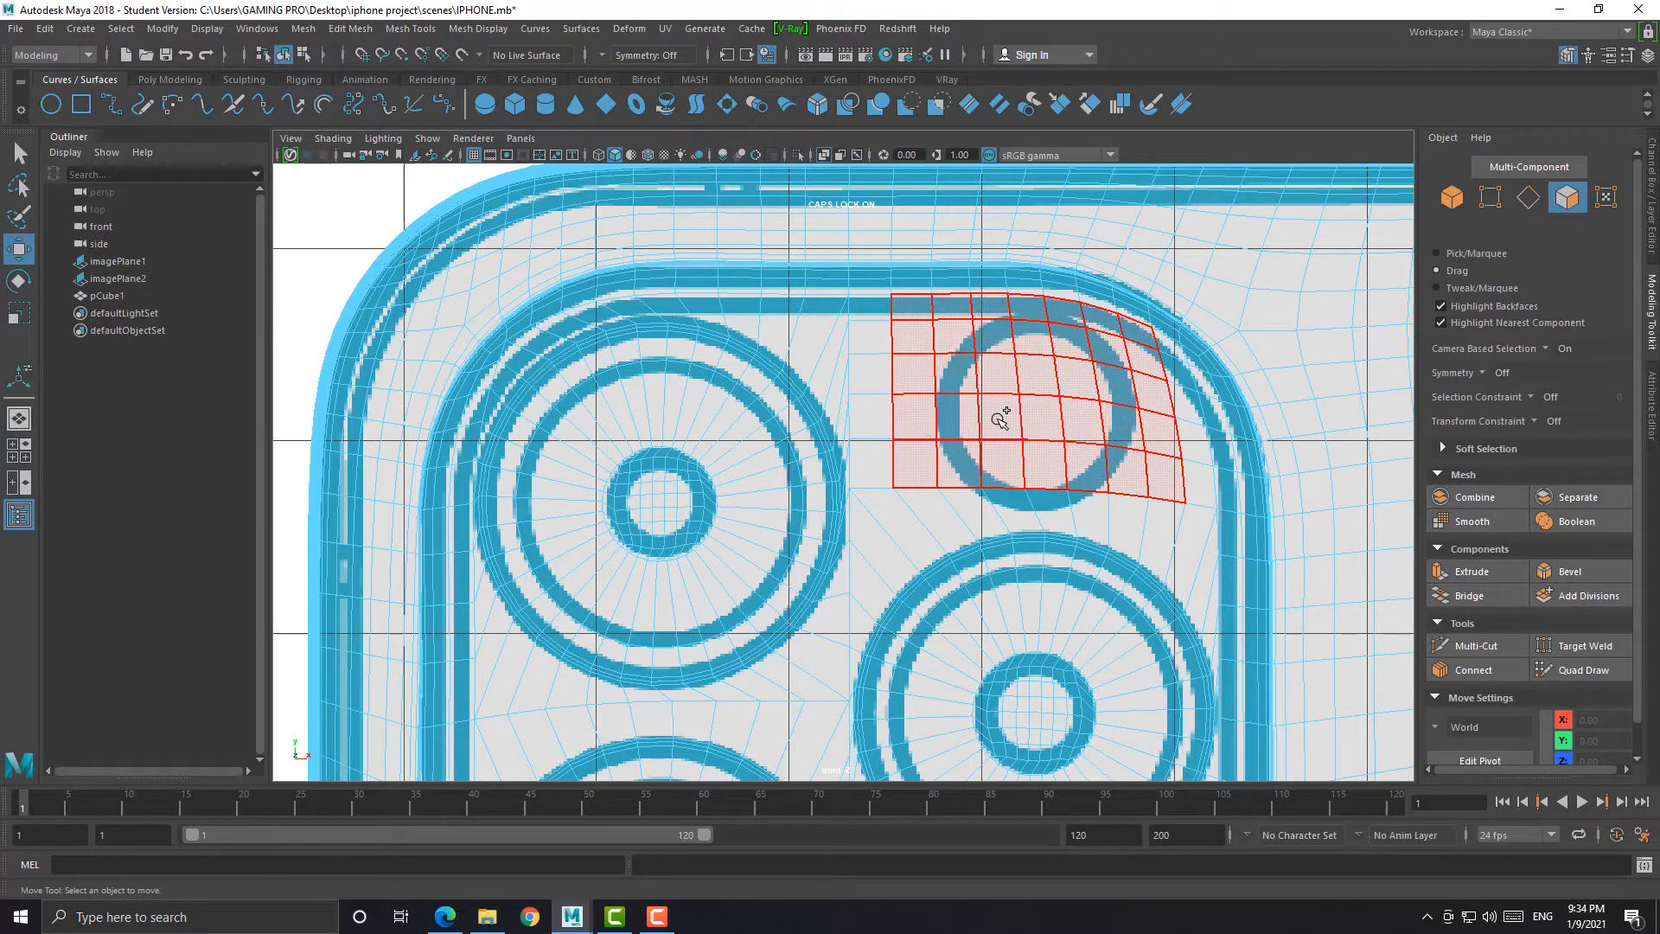
pyautogui.moveTo(1000, 419); pyautogui.dragTo(1001, 419)
# Scale and move the selected faces vertically to cover the drawn upper-right circle, and add the missed face to the selection
pyautogui.press('r')
pyautogui.moveTo(1037, 319); pyautogui.dragTo(1040, 335)
pyautogui.press('w')
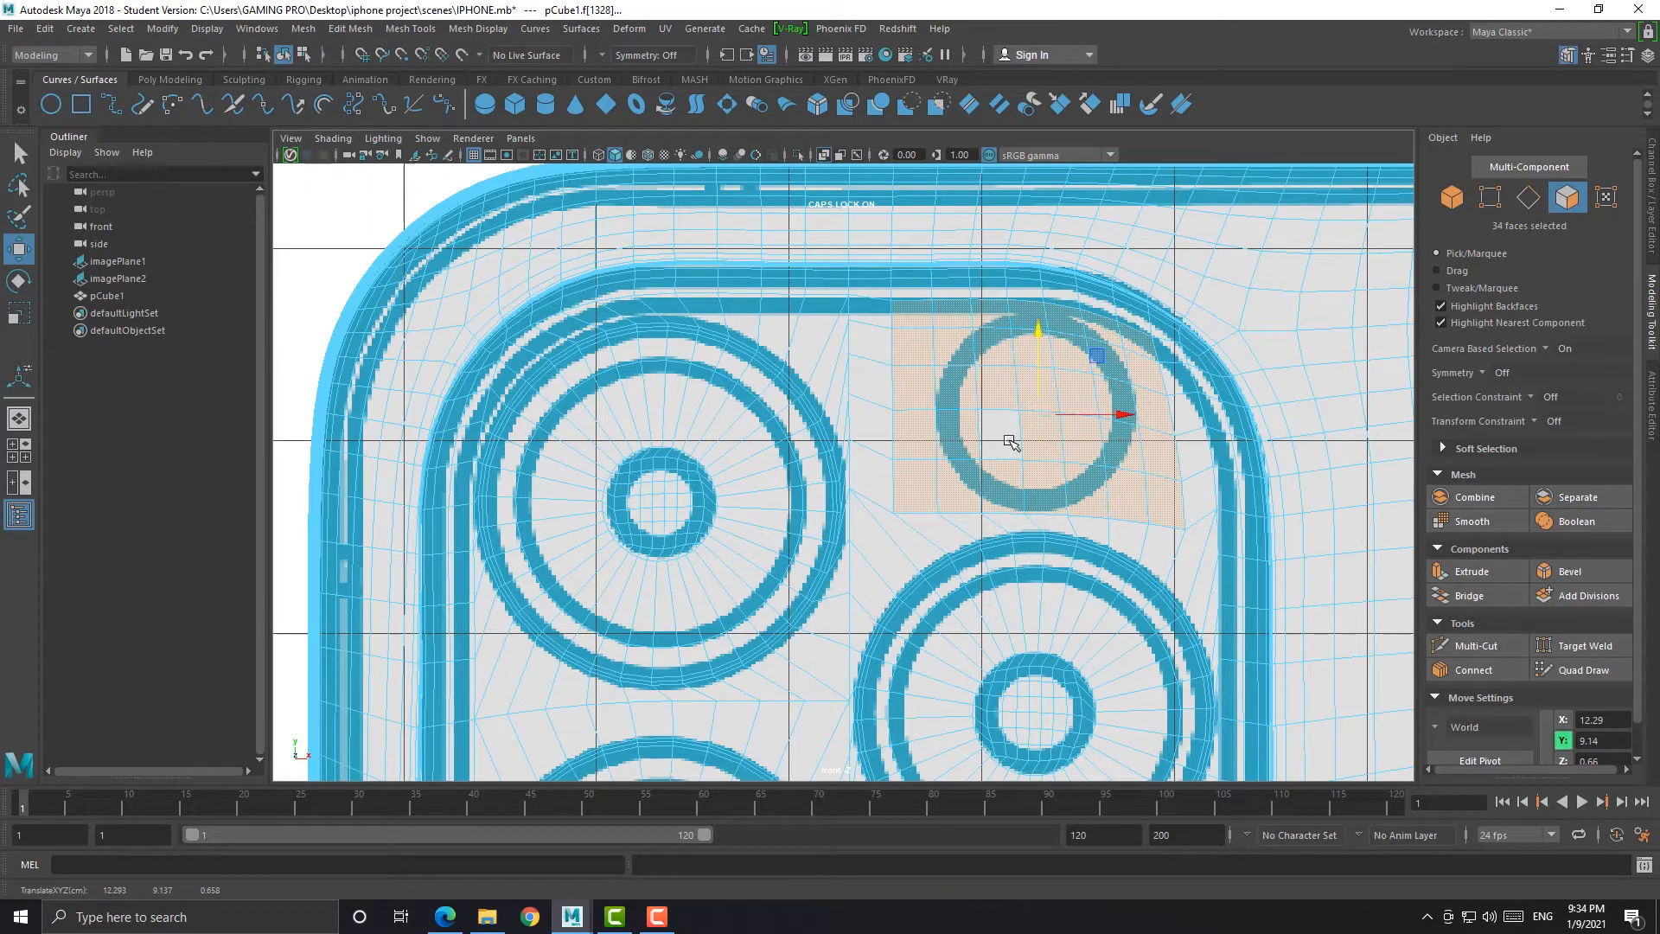
pyautogui.keyDown('shift'); pyautogui.click(1010, 441); pyautogui.keyUp('shift')
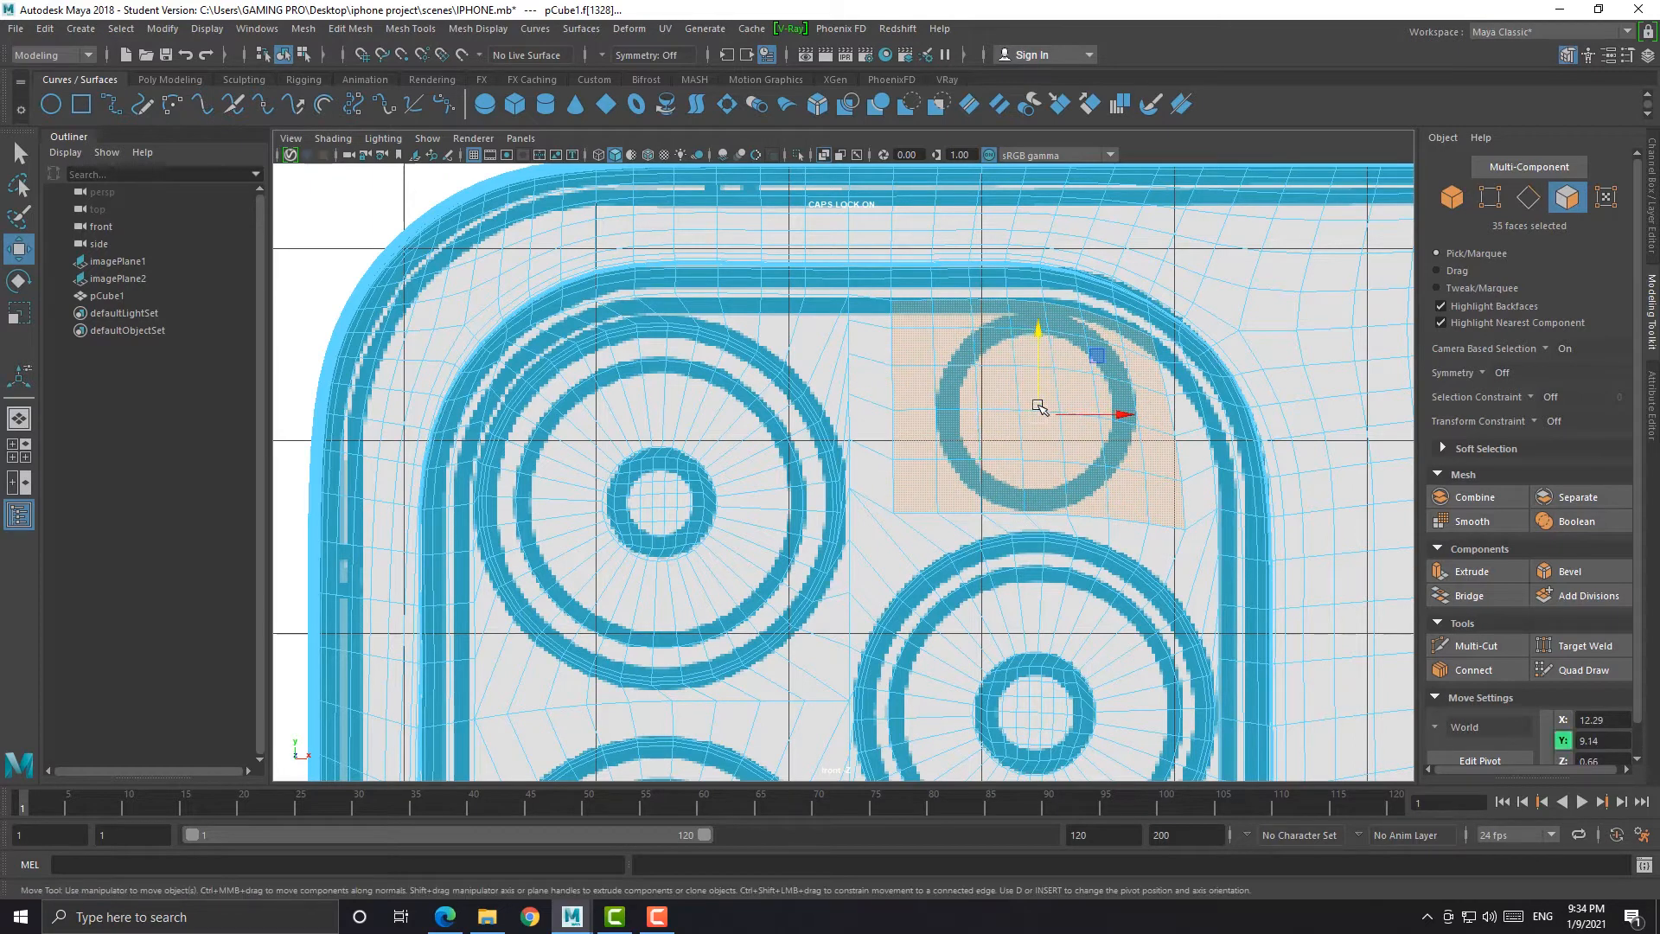
# Extrude the selected faces with an offset of about 0.045, then circularize and position them to fit the drawn upper-right circle
pyautogui.hotkey('ctrl', 'e')
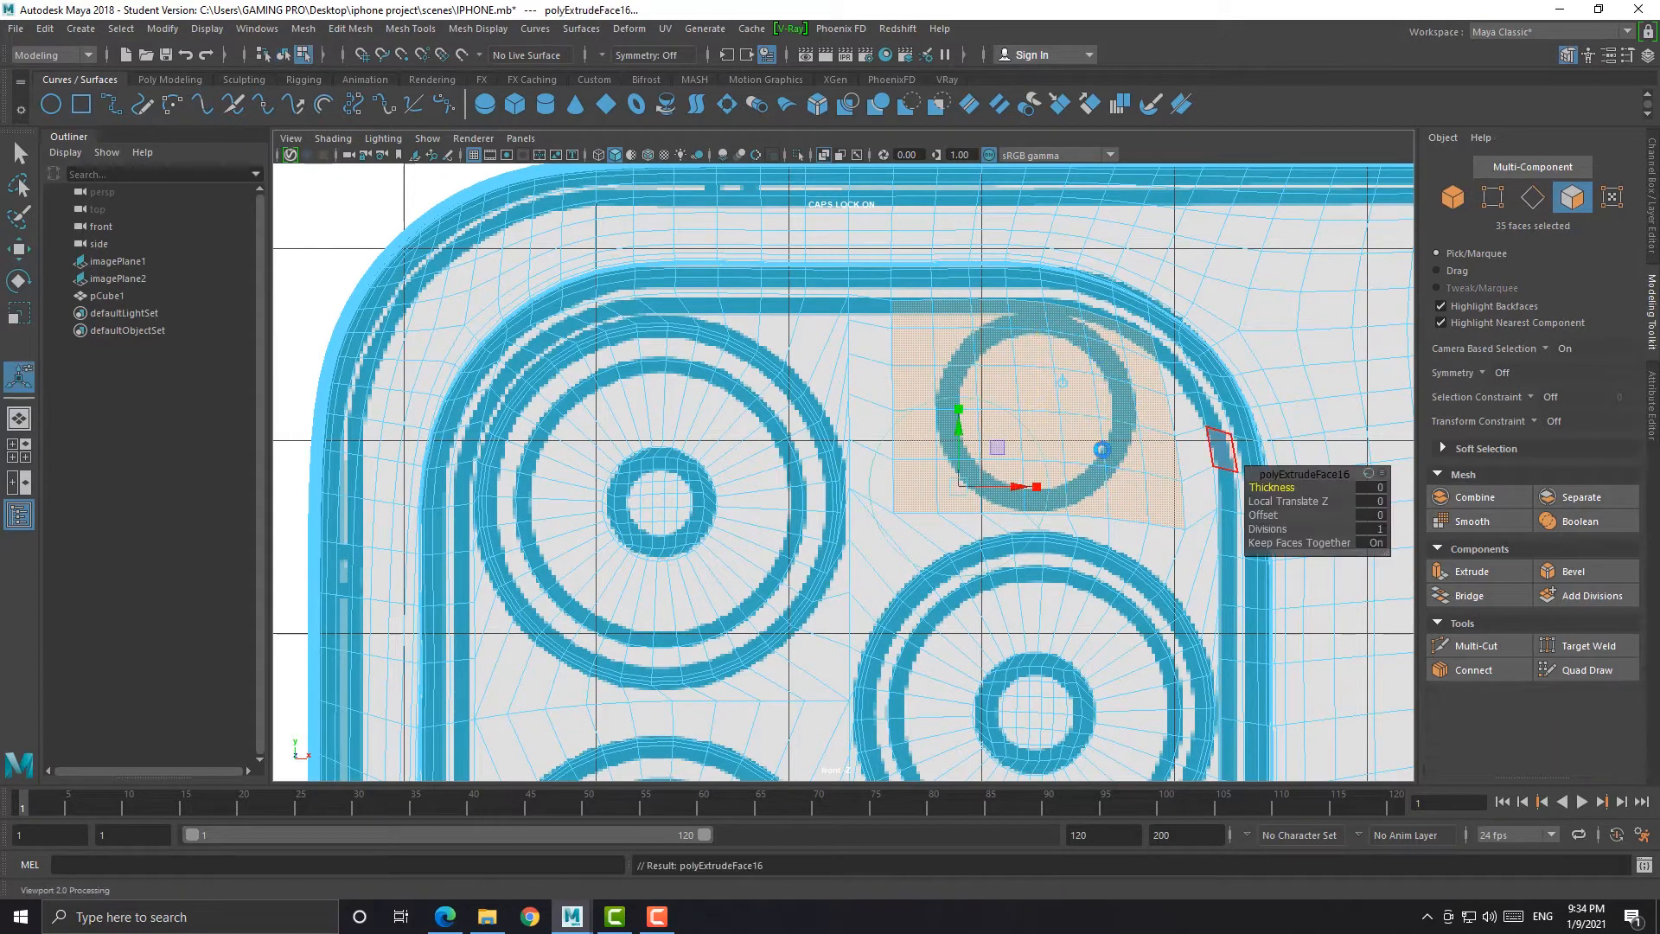
pyautogui.moveTo(1323, 516); pyautogui.dragTo(1362, 516)
pyautogui.keyDown('shift'); pyautogui.rightClick(1072, 430); pyautogui.keyUp('shift')
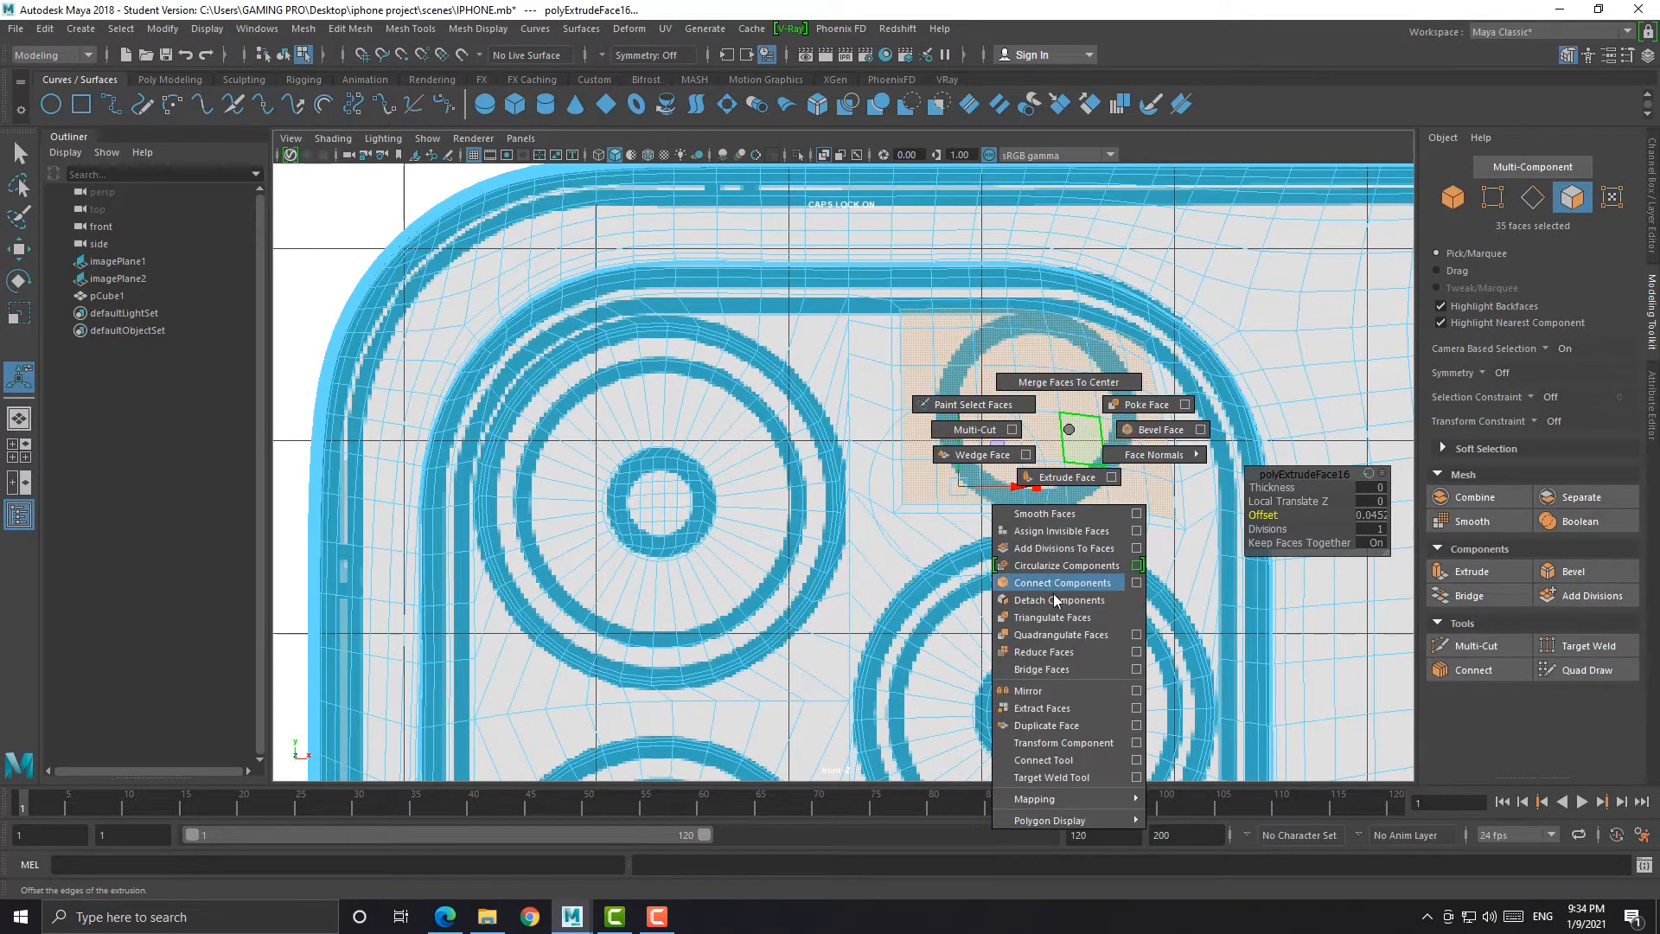
pyautogui.click(1066, 566)
pyautogui.moveTo(1275, 500); pyautogui.dragTo(1126, 458)
pyautogui.press('w')
pyautogui.moveTo(1028, 321); pyautogui.dragTo(1029, 331)
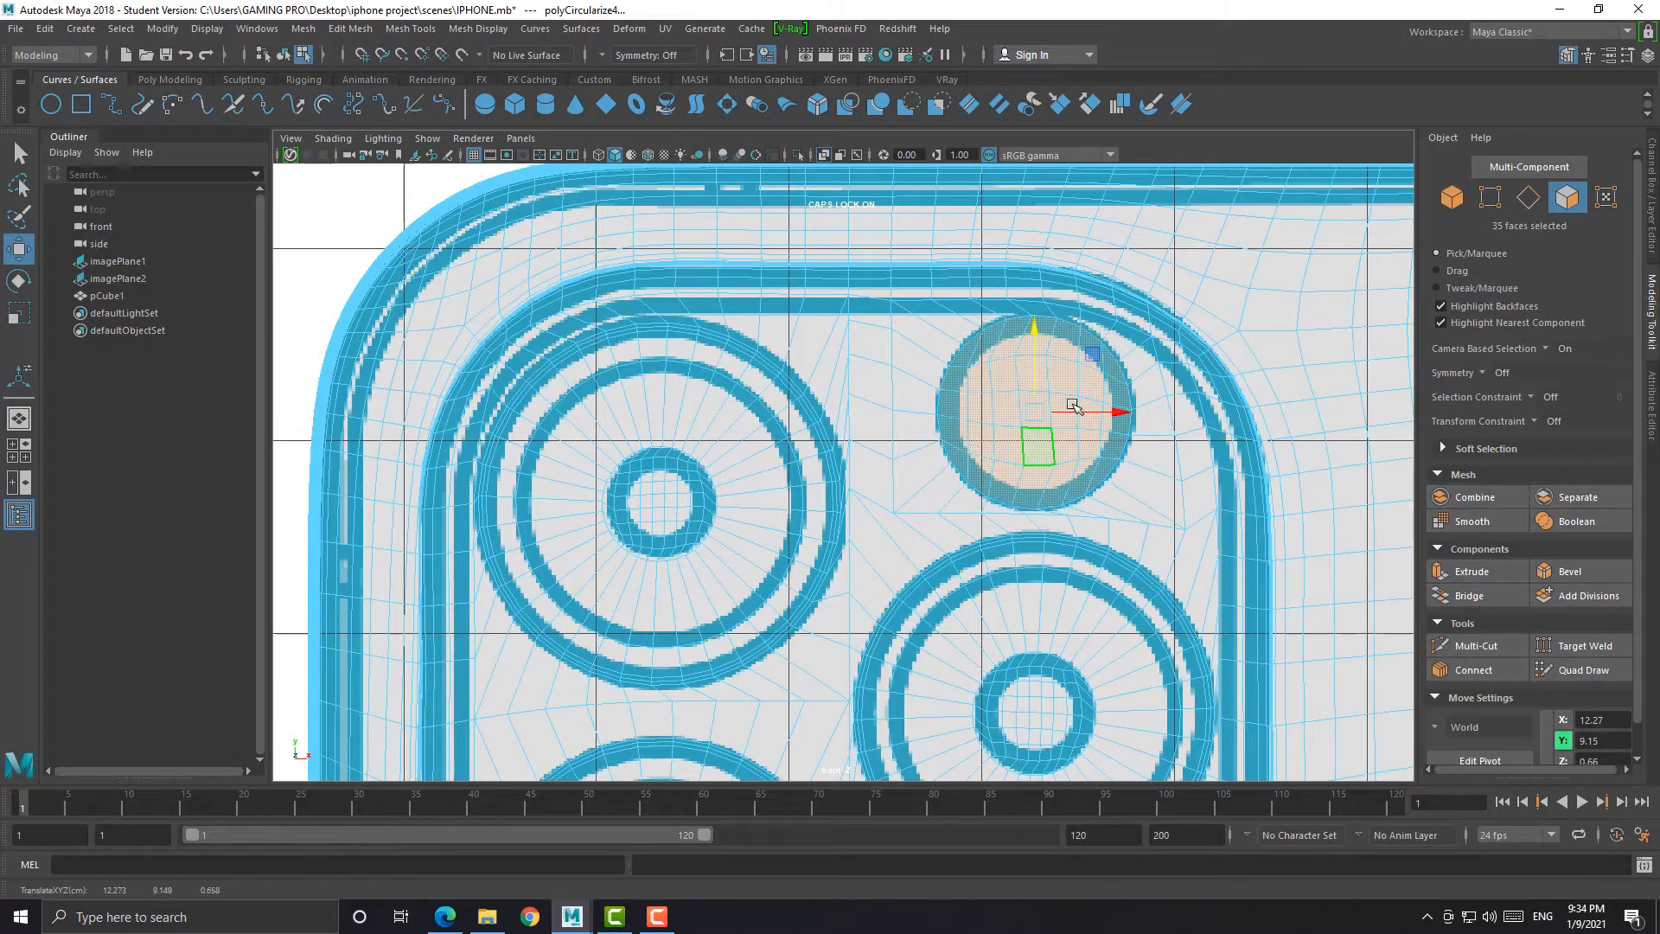
# Extrude the upper-right circle's faces and push them into the camera module, to about 0.62 on Z
pyautogui.press('space')
pyautogui.press('space')
pyautogui.scroll(5, 951, 406)
pyautogui.keyDown('alt'); pyautogui.moveTo(875, 422); pyautogui.dragTo(1007, 462); pyautogui.keyUp('alt')
pyautogui.scroll(3, 1007, 462)
pyautogui.keyDown('alt'); pyautogui.moveTo(1018, 485); pyautogui.dragTo(989, 544, button='middle'); pyautogui.keyUp('alt')
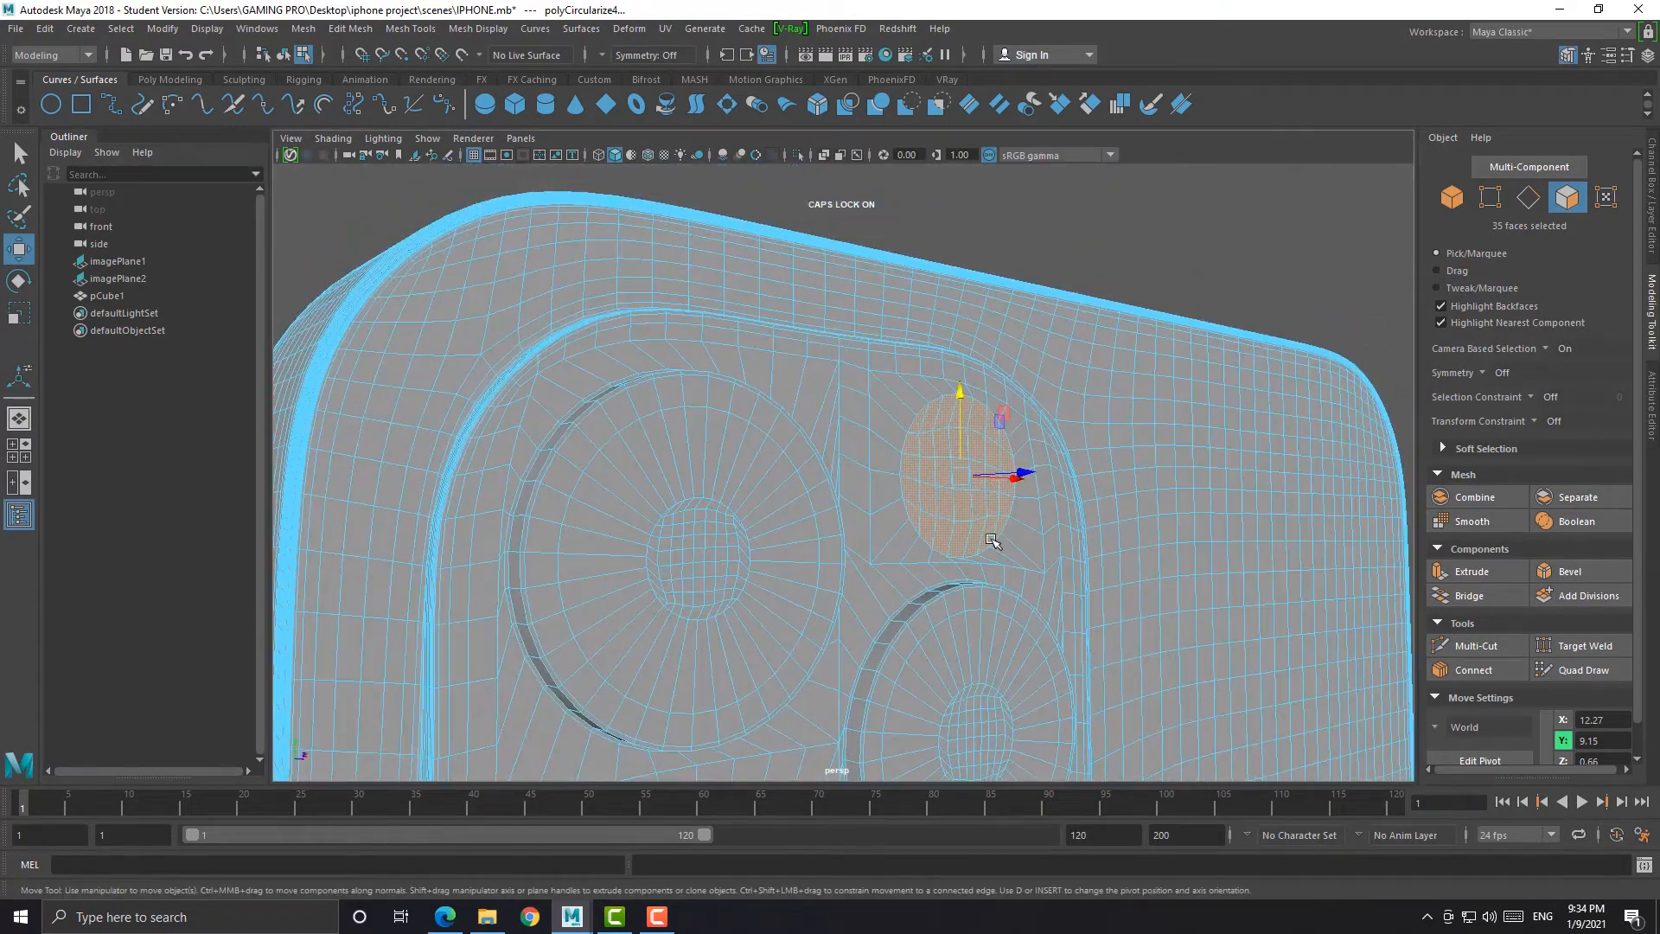
pyautogui.press('r')
pyautogui.keyDown('shift'); pyautogui.moveTo(961, 475); pyautogui.dragTo(1035, 493); pyautogui.keyUp('shift')
pyautogui.press('w')
pyautogui.moveTo(1028, 494)
pyautogui.keyDown('alt'); pyautogui.mouseDown()
pyautogui.moveTo(937, 501)
pyautogui.moveTo(1009, 496)
pyautogui.mouseUp(); pyautogui.keyUp('alt')
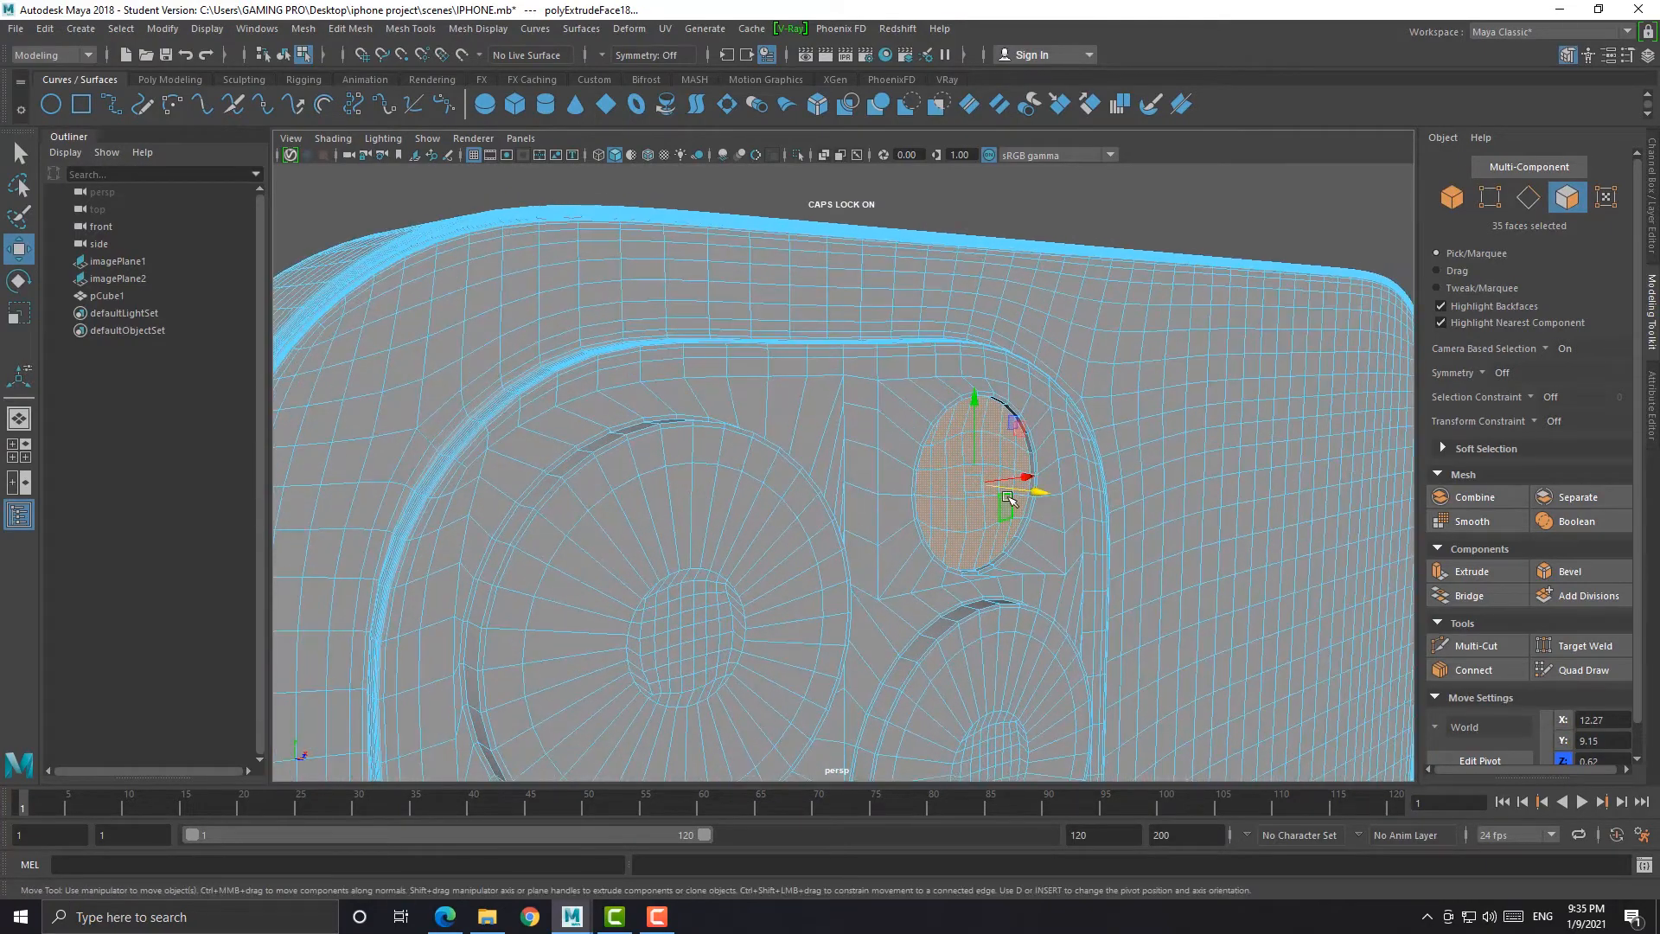
# Turn on smooth preview for the phone body and return to object mode with nothing selected
pyautogui.press('3')
pyautogui.click(894, 480)
pyautogui.moveTo(960, 418); pyautogui.dragTo(1086, 327, button='right')
pyautogui.click(1080, 259)
pyautogui.scroll(-5, 1079, 264)
pyautogui.keyDown('alt'); pyautogui.moveTo(1003, 451); pyautogui.dragTo(874, 519); pyautogui.keyUp('alt')
# Compare the whole phone body with the back and side reference drawings in the front view
pyautogui.press('space')
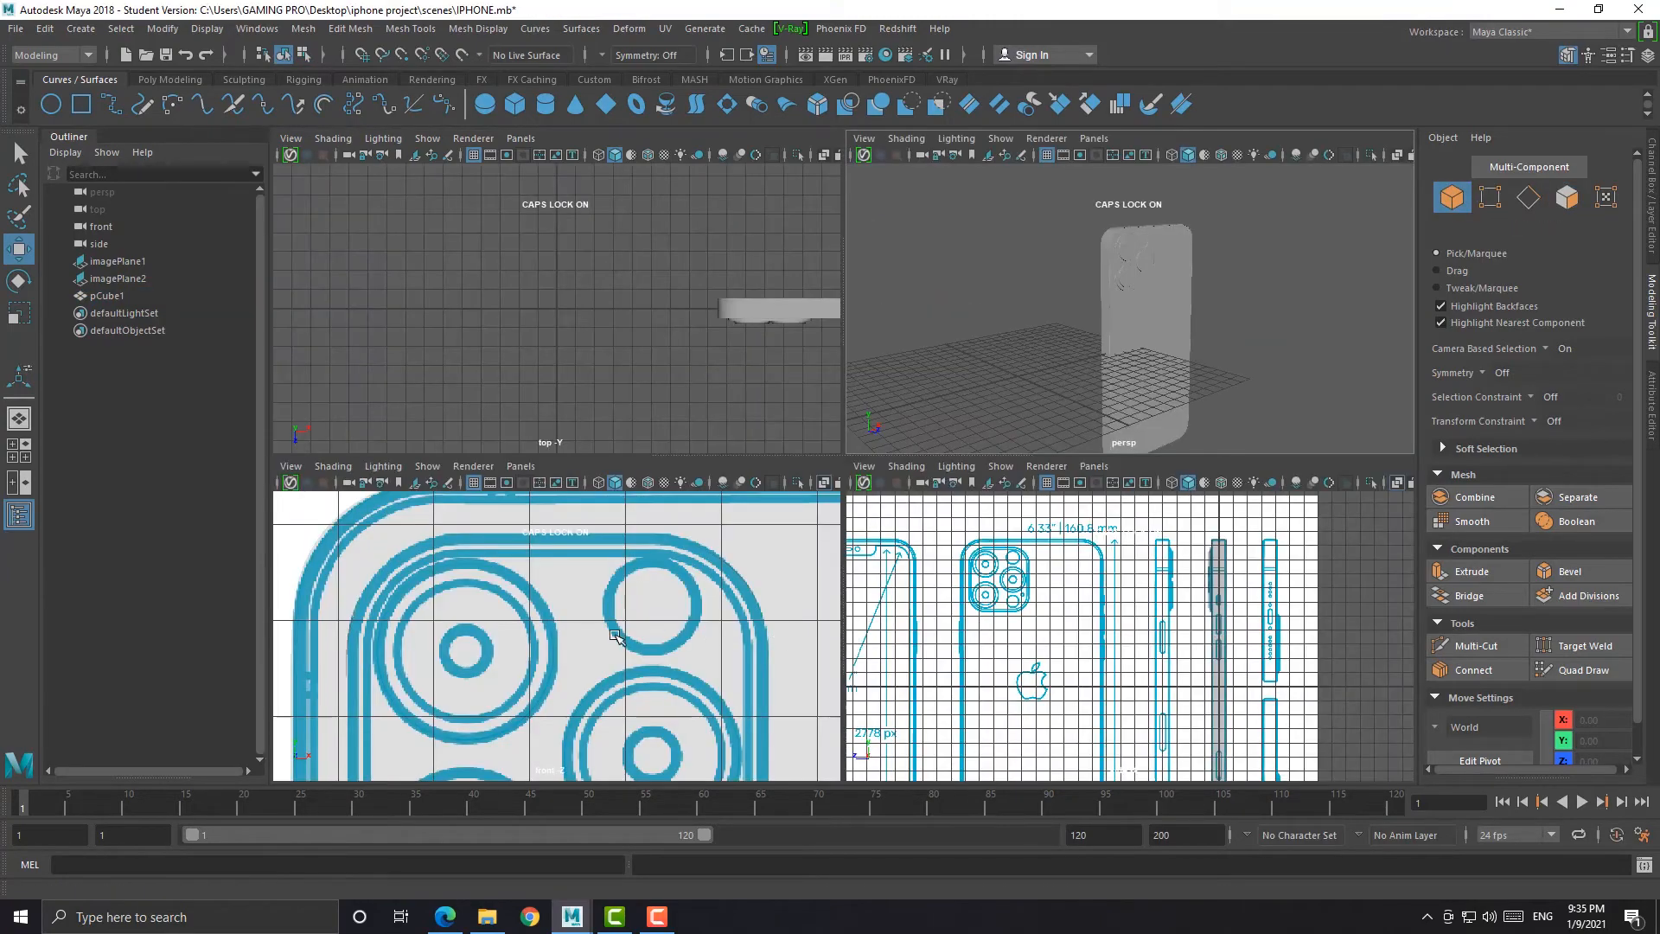
pyautogui.press('space')
pyautogui.scroll(-8, 855, 567)
pyautogui.scroll(2, 855, 574)
pyautogui.keyDown('alt'); pyautogui.moveTo(845, 634); pyautogui.dragTo(804, 530, button='middle'); pyautogui.keyUp('alt')
pyautogui.click(804, 530)
pyautogui.keyDown('alt'); pyautogui.moveTo(1052, 568); pyautogui.dragTo(993, 496, button='middle'); pyautogui.keyUp('alt')
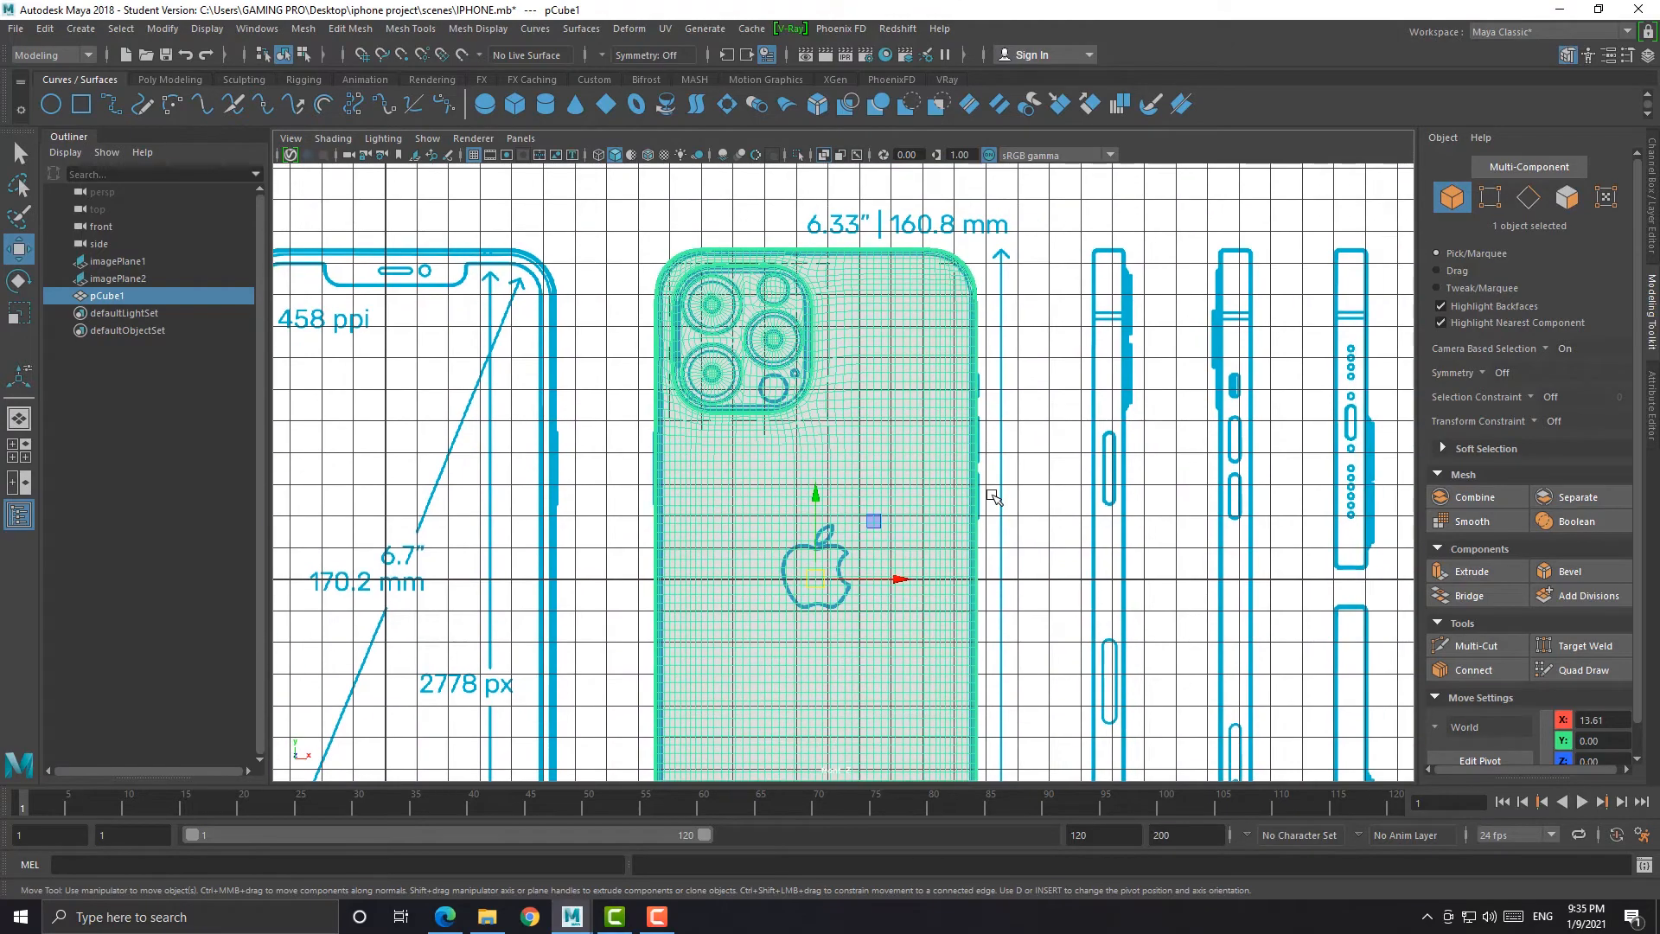
pyautogui.scroll(-4, 993, 496)
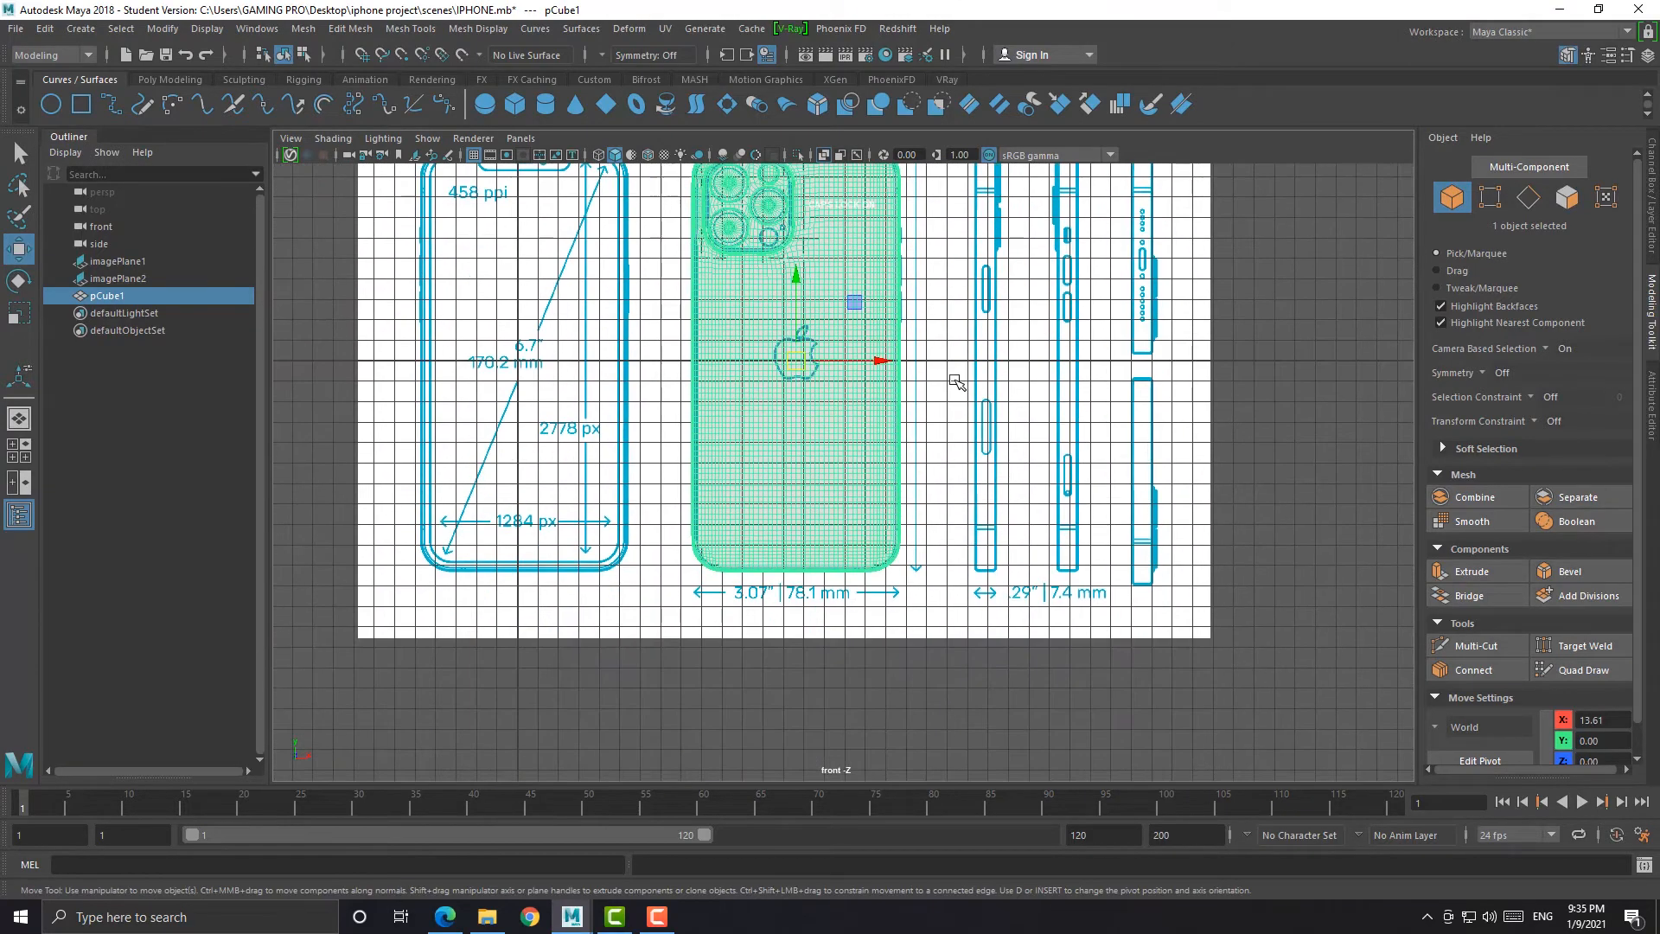
pyautogui.keyDown('alt'); pyautogui.moveTo(956, 380); pyautogui.dragTo(952, 504, button='middle'); pyautogui.keyUp('alt')
pyautogui.scroll(1, 952, 504)
pyautogui.press('space')
pyautogui.press('space')
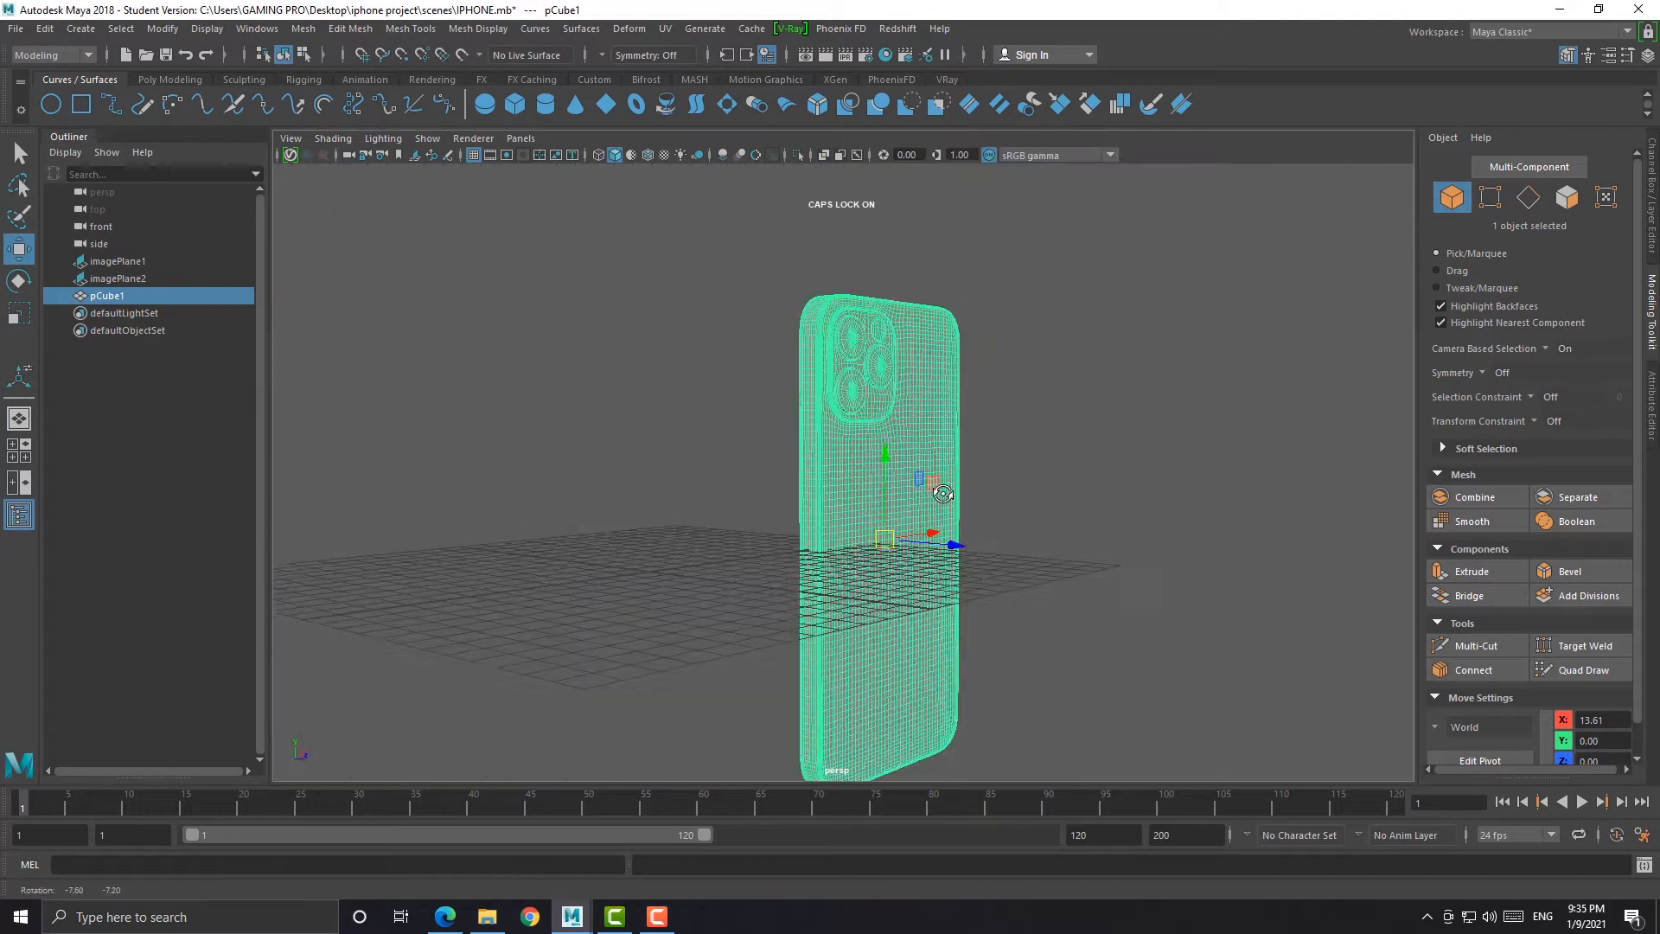
# Examine the phone's screen side in perspective and switch to Edge to consult the iPhone 12 Pro Max photos
pyautogui.click(1038, 407)
pyautogui.keyDown('alt'); pyautogui.moveTo(1037, 406); pyautogui.dragTo(937, 501); pyautogui.keyUp('alt')
pyautogui.click(930, 501)
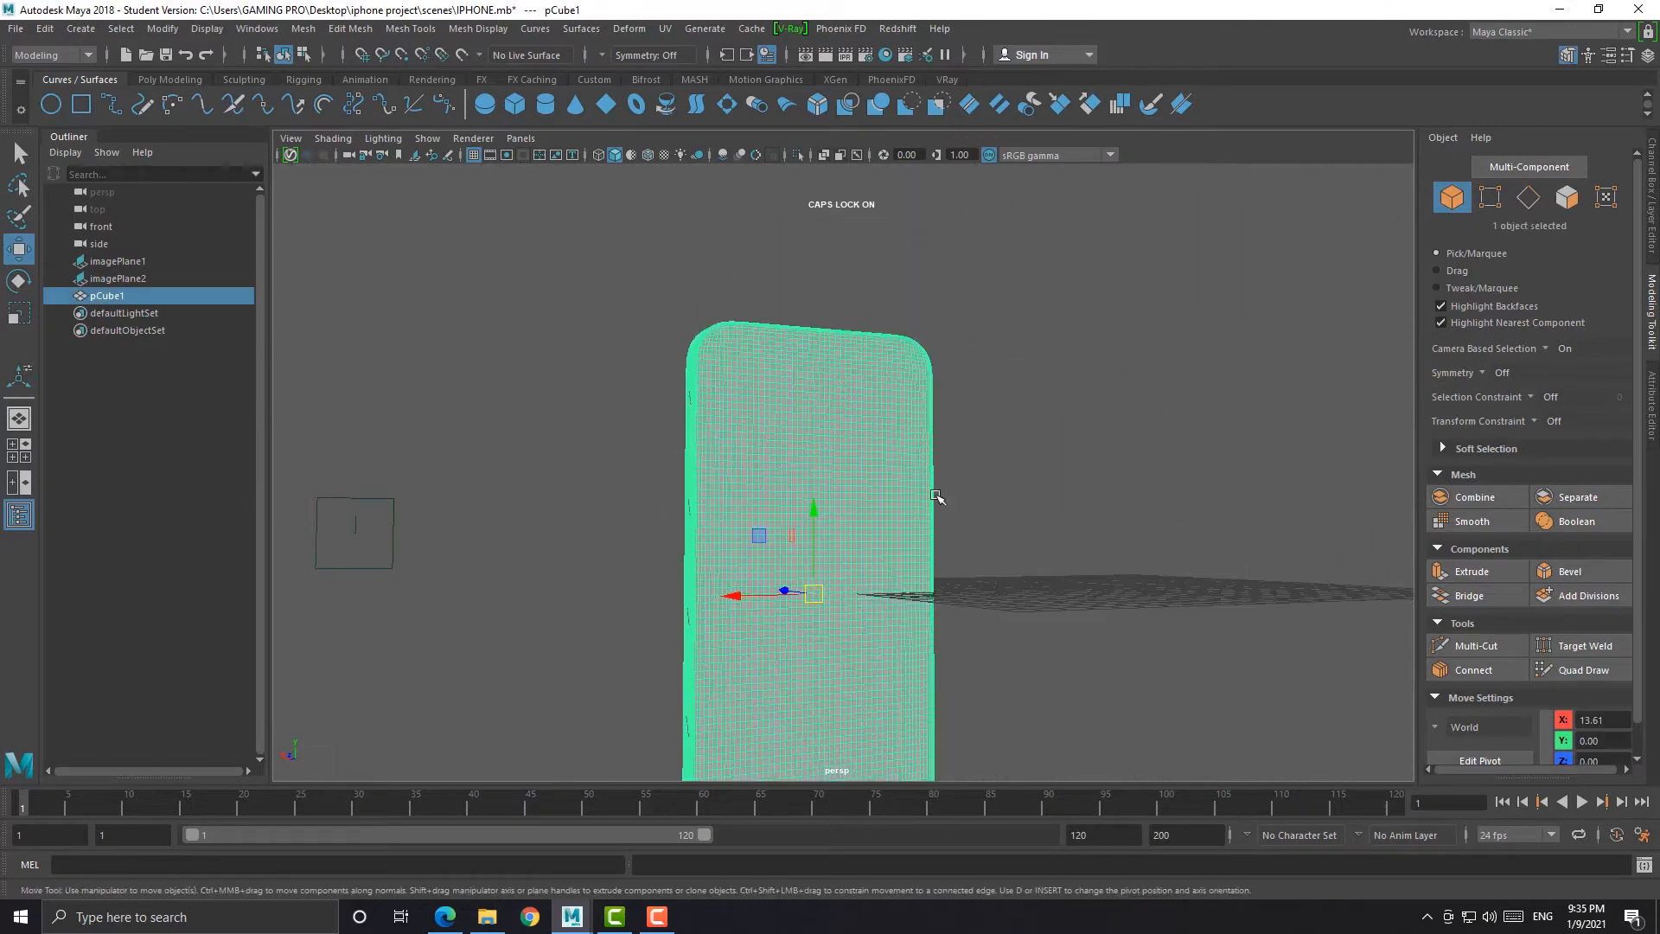
pyautogui.click(988, 427)
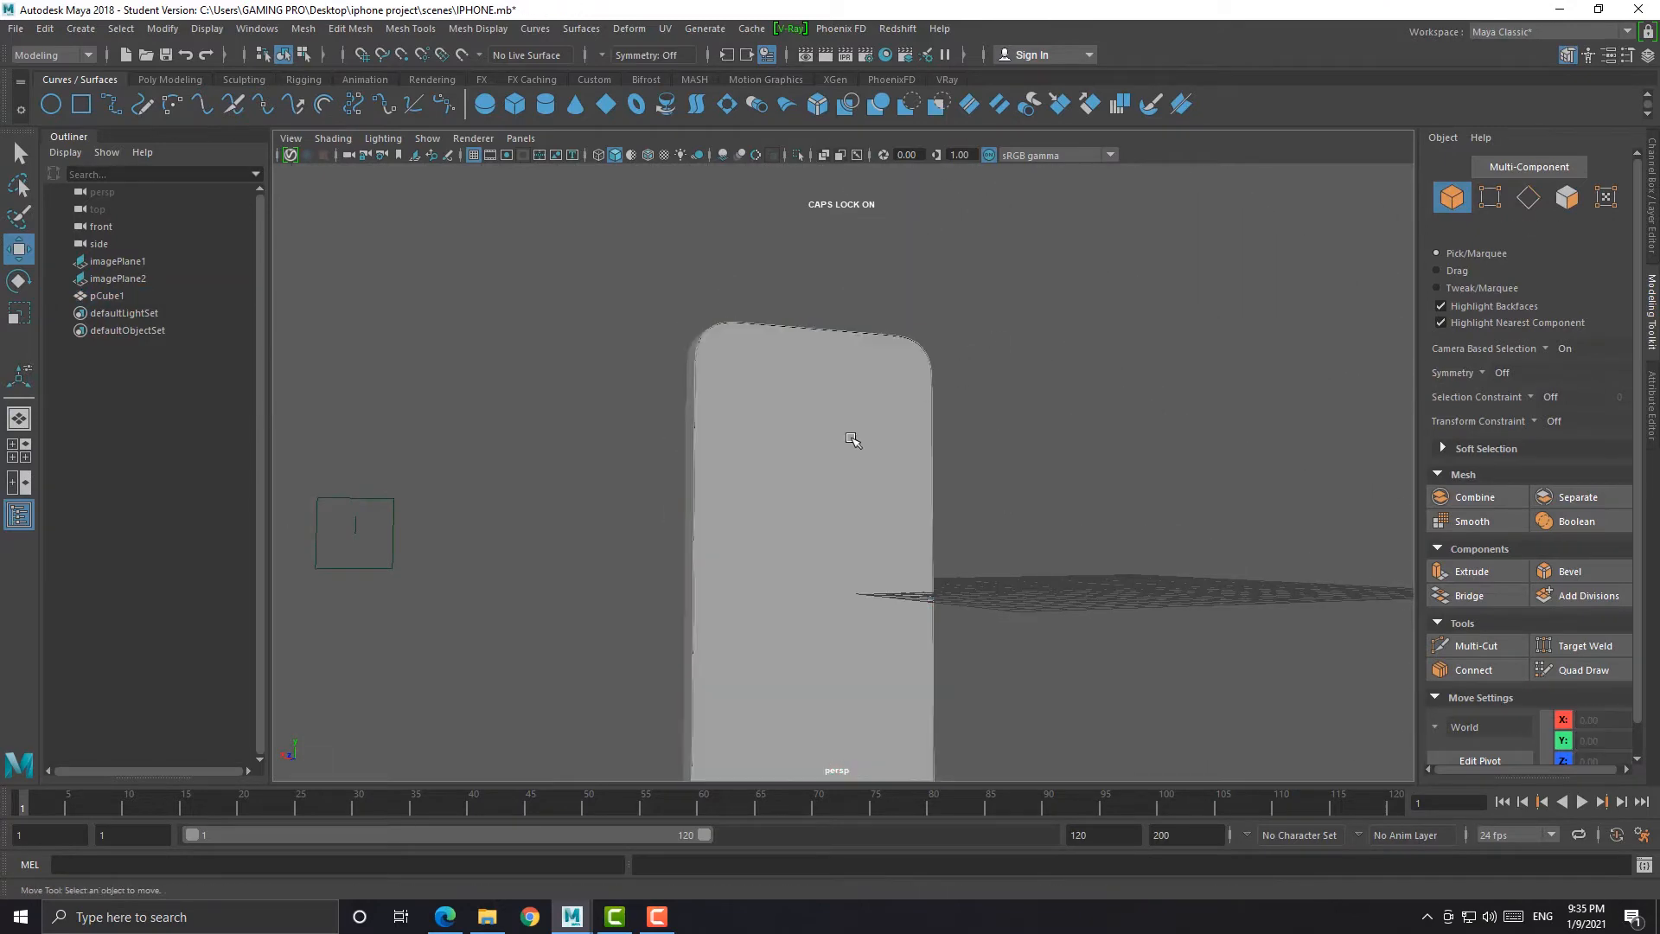
pyautogui.keyDown('alt'); pyautogui.moveTo(848, 441); pyautogui.dragTo(1119, 400); pyautogui.keyUp('alt')
pyautogui.click(444, 917)
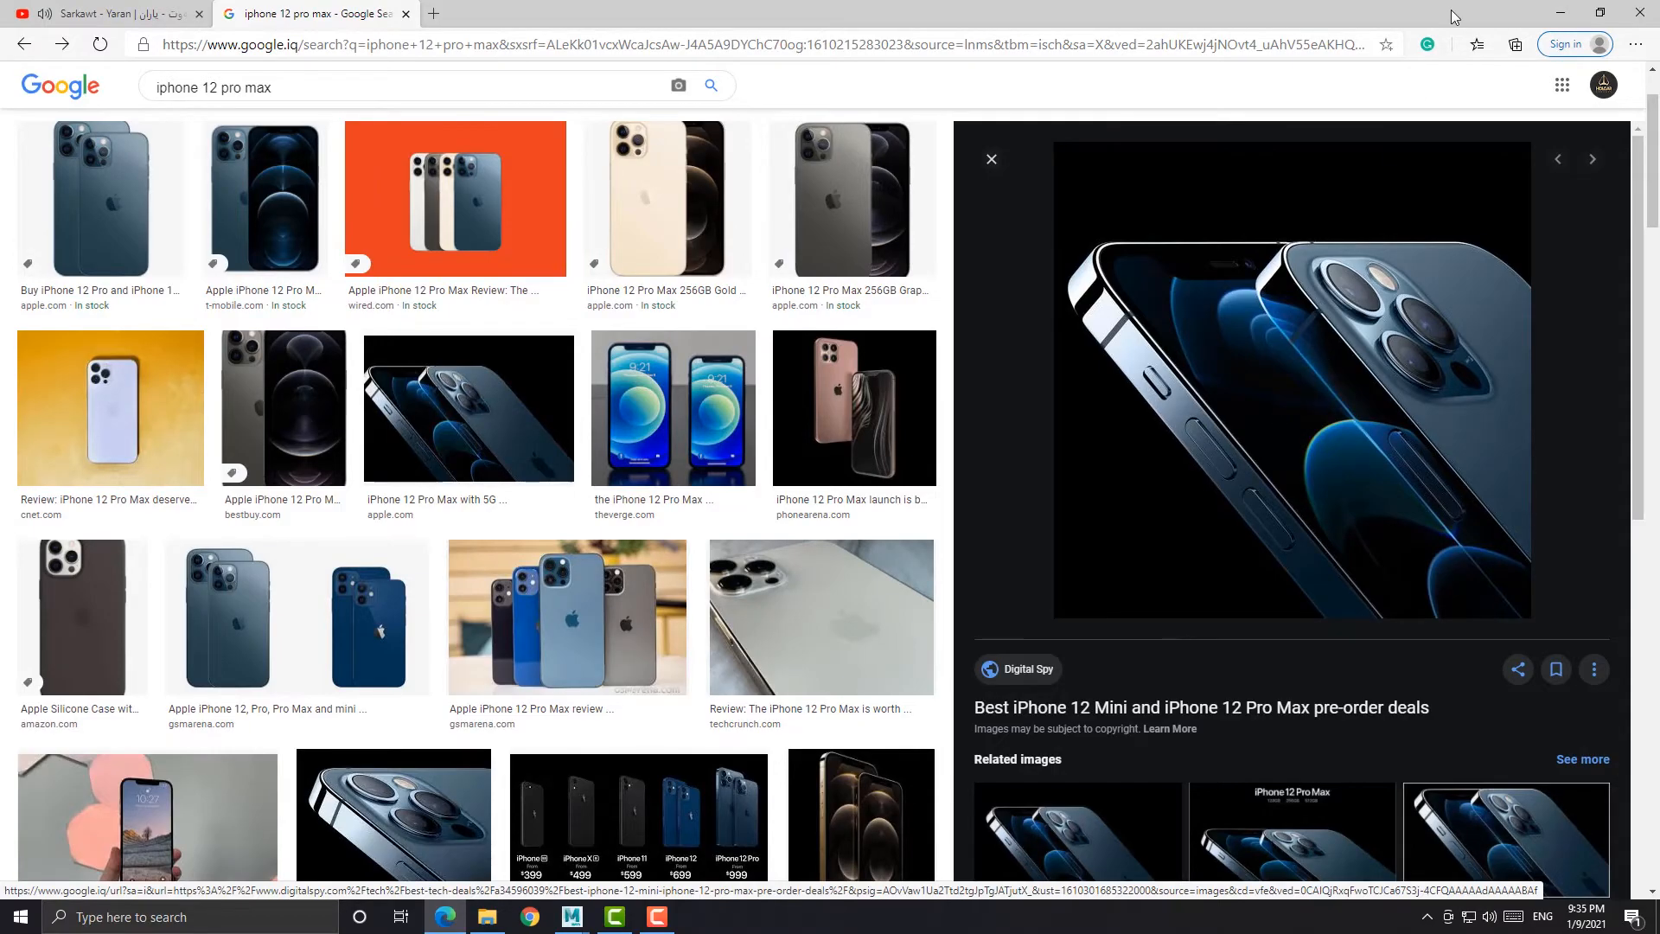
# Return to Maya and, in the side view, turn the phone around and move it onto the single-button side drawing, about 4.06 on Z
pyautogui.click(1561, 12)
pyautogui.click(1102, 389)
pyautogui.press('space')
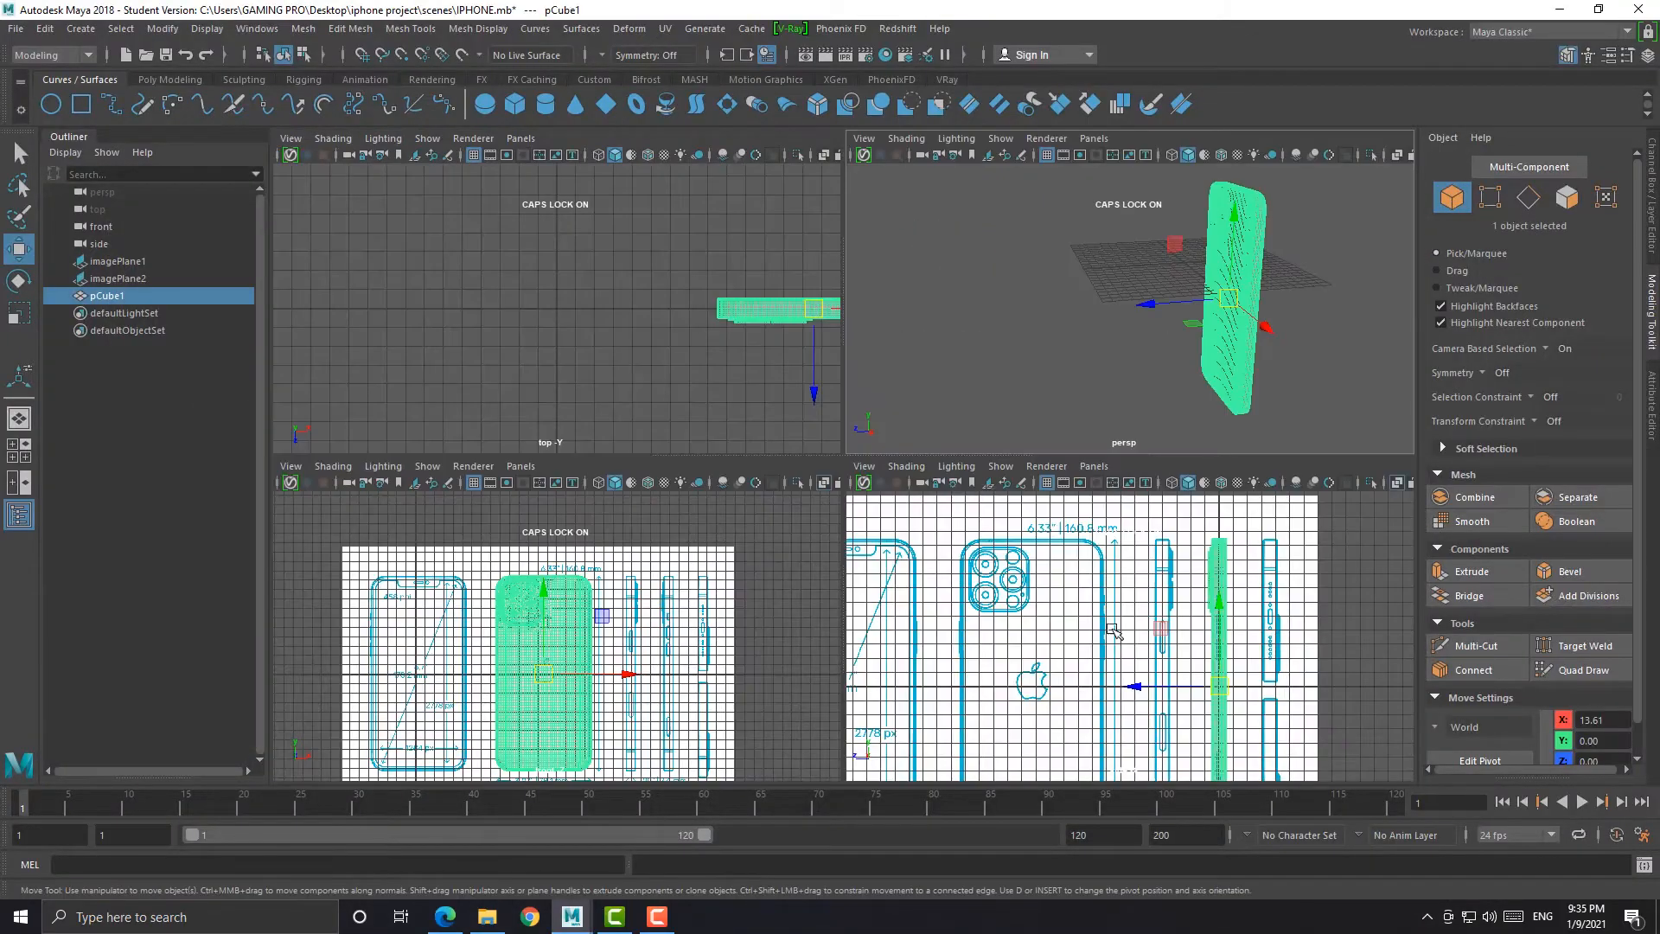
pyautogui.press('space')
pyautogui.keyDown('alt'); pyautogui.moveTo(957, 555); pyautogui.dragTo(934, 519, button='middle'); pyautogui.keyUp('alt')
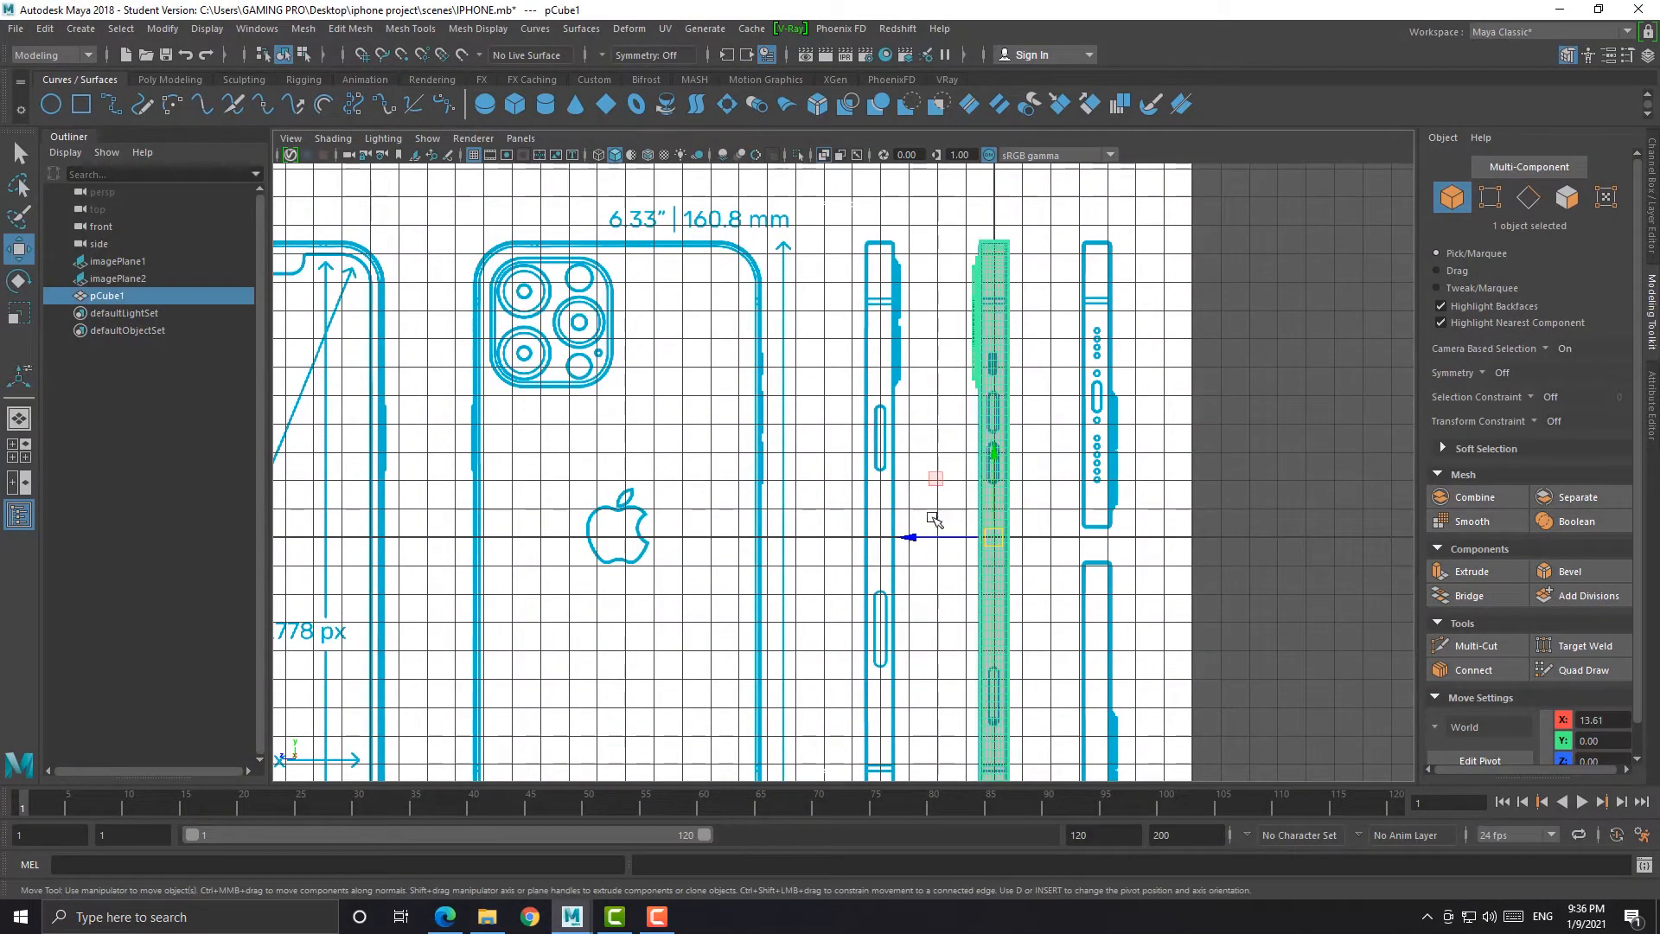
pyautogui.press('e')
pyautogui.moveTo(1016, 542); pyautogui.dragTo(792, 538)
pyautogui.press('w')
pyautogui.moveTo(909, 536); pyautogui.dragTo(795, 541)
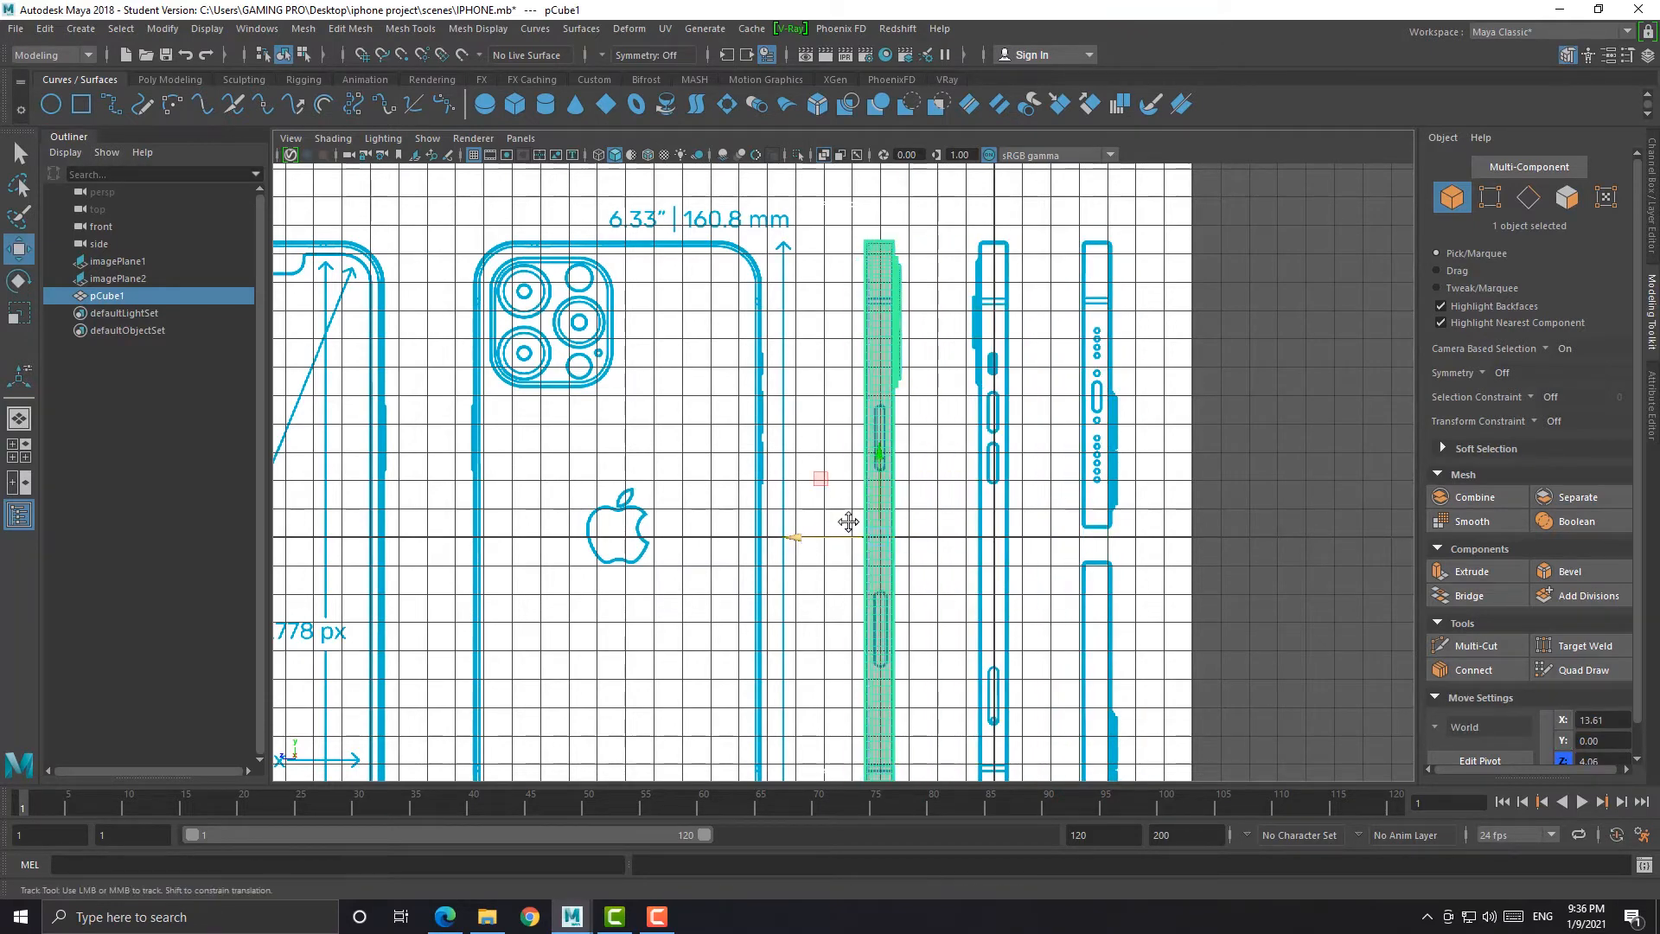
# Fine-tune the phone's alignment with the side drawing by shifting it to about 4.03 on Z
pyautogui.keyDown('alt'); pyautogui.moveTo(848, 521); pyautogui.dragTo(890, 544, button='middle'); pyautogui.keyUp('alt')
pyautogui.scroll(7, 894, 541)
pyautogui.keyDown('alt'); pyautogui.moveTo(1067, 433); pyautogui.dragTo(947, 484, button='middle'); pyautogui.keyUp('alt')
pyautogui.keyDown('alt'); pyautogui.moveTo(951, 606); pyautogui.dragTo(954, 458, button='middle'); pyautogui.keyUp('alt')
pyautogui.moveTo(862, 683); pyautogui.dragTo(863, 682)
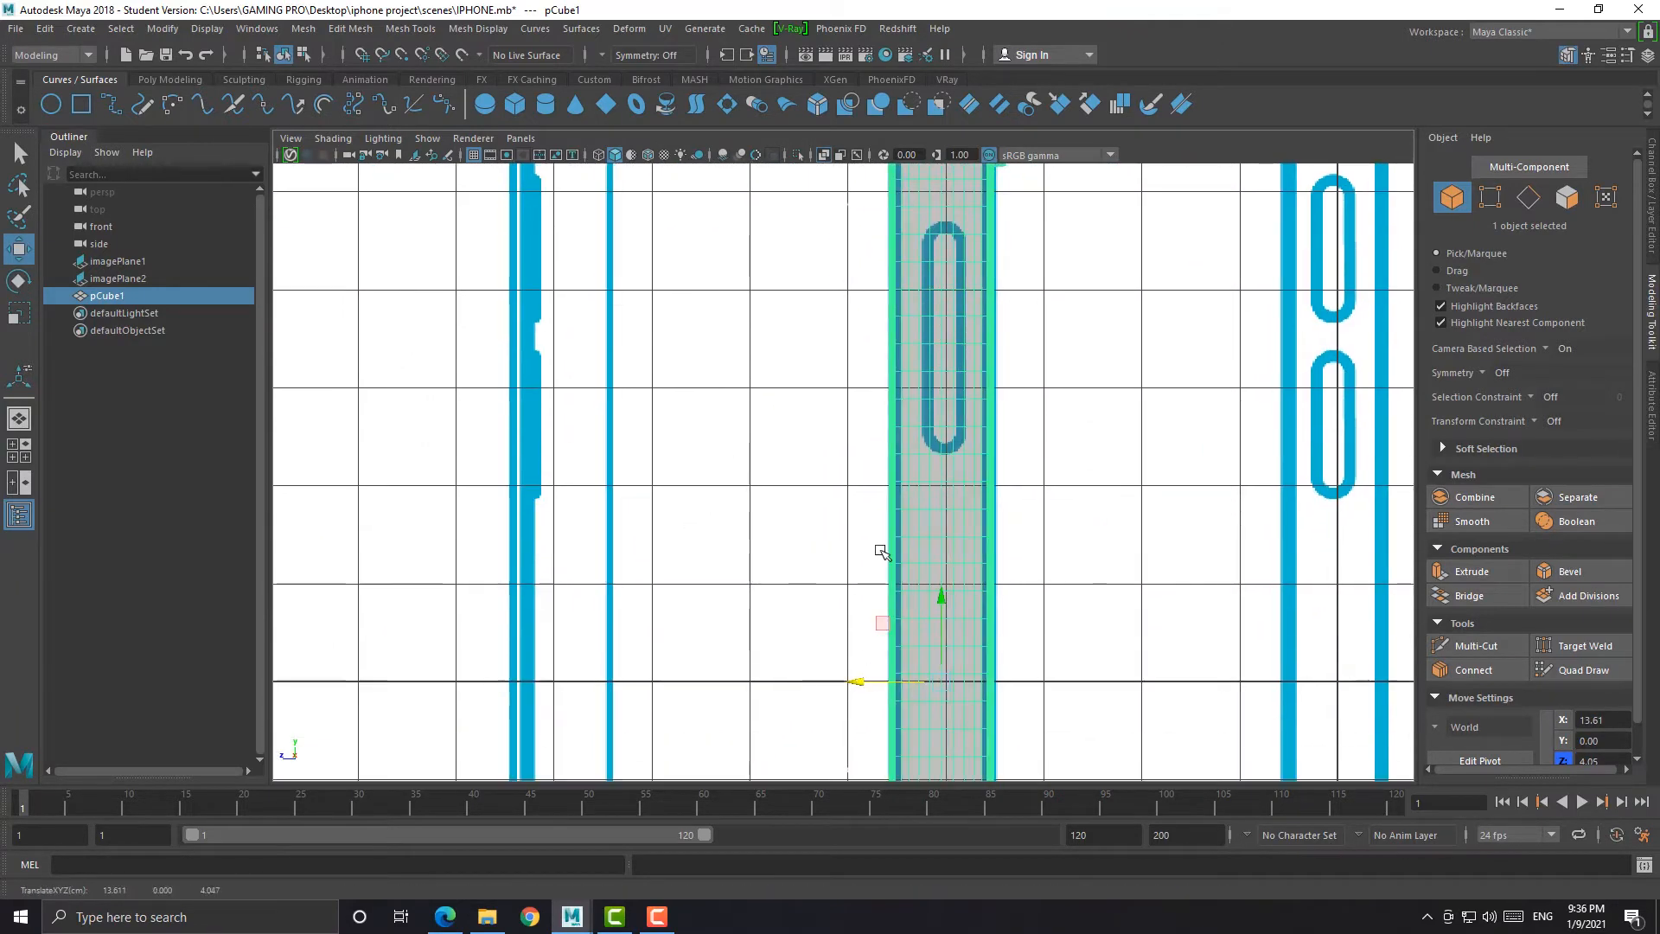
pyautogui.scroll(1, 908, 467)
pyautogui.keyDown('alt'); pyautogui.moveTo(952, 363); pyautogui.dragTo(943, 320, button='middle'); pyautogui.keyUp('alt')
pyautogui.moveTo(862, 660); pyautogui.dragTo(865, 661)
pyautogui.keyDown('alt'); pyautogui.moveTo(961, 293); pyautogui.dragTo(908, 488, button='middle'); pyautogui.keyUp('alt')
pyautogui.scroll(2, 909, 489)
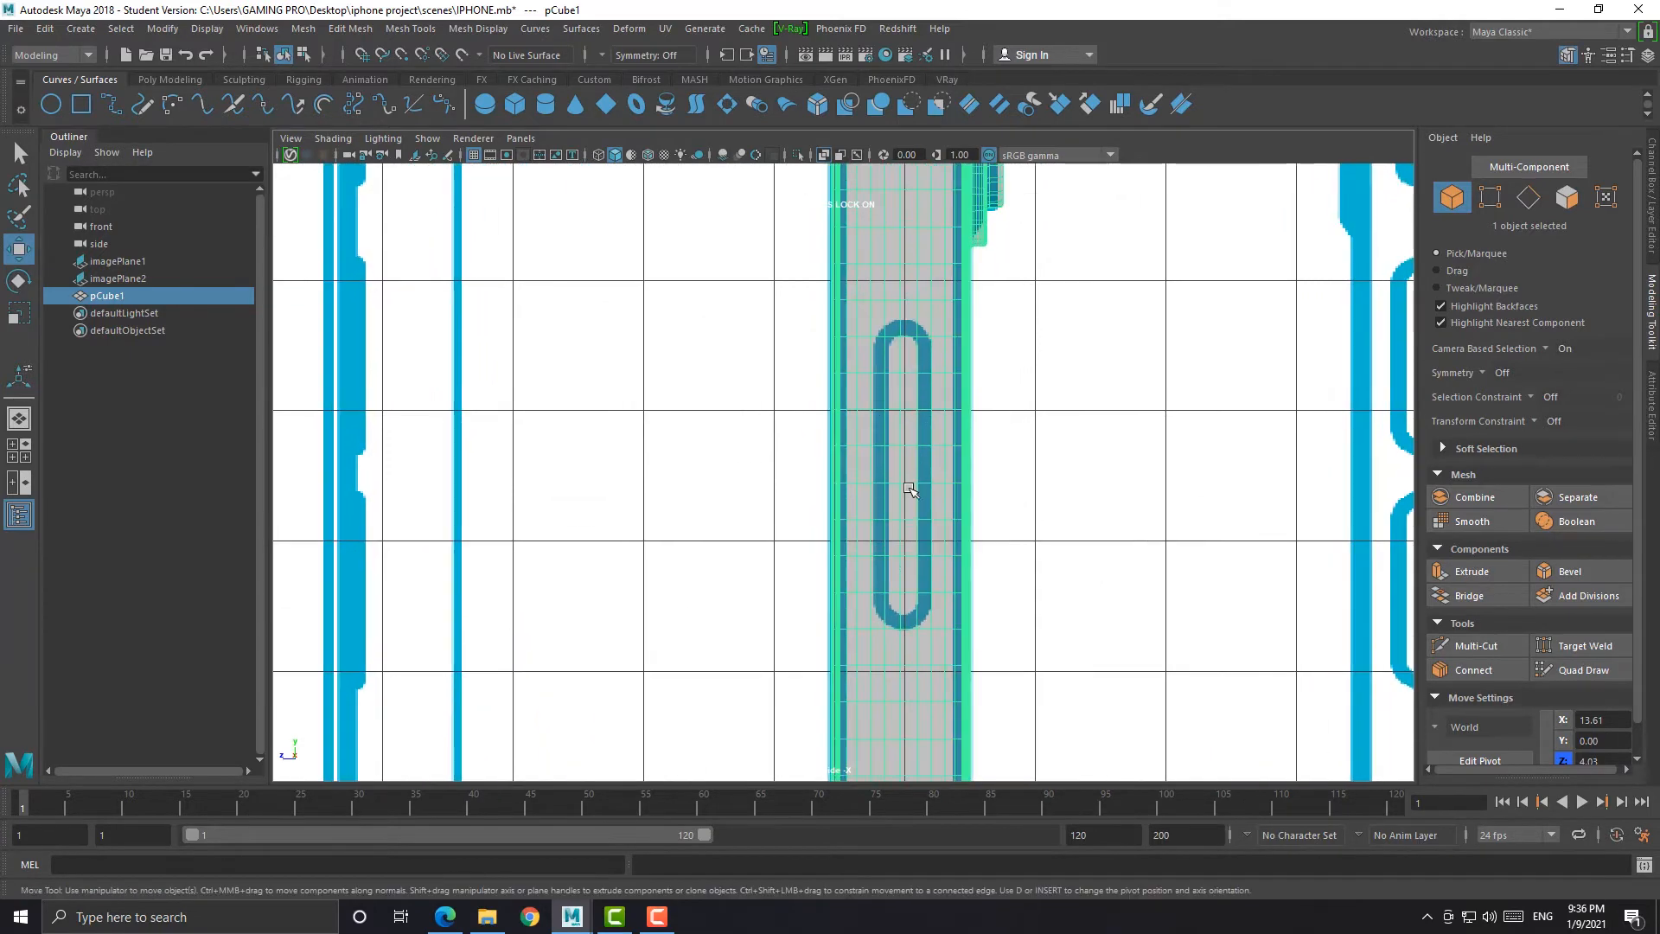
pyautogui.moveTo(924, 363); pyautogui.dragTo(924, 331, button='right')
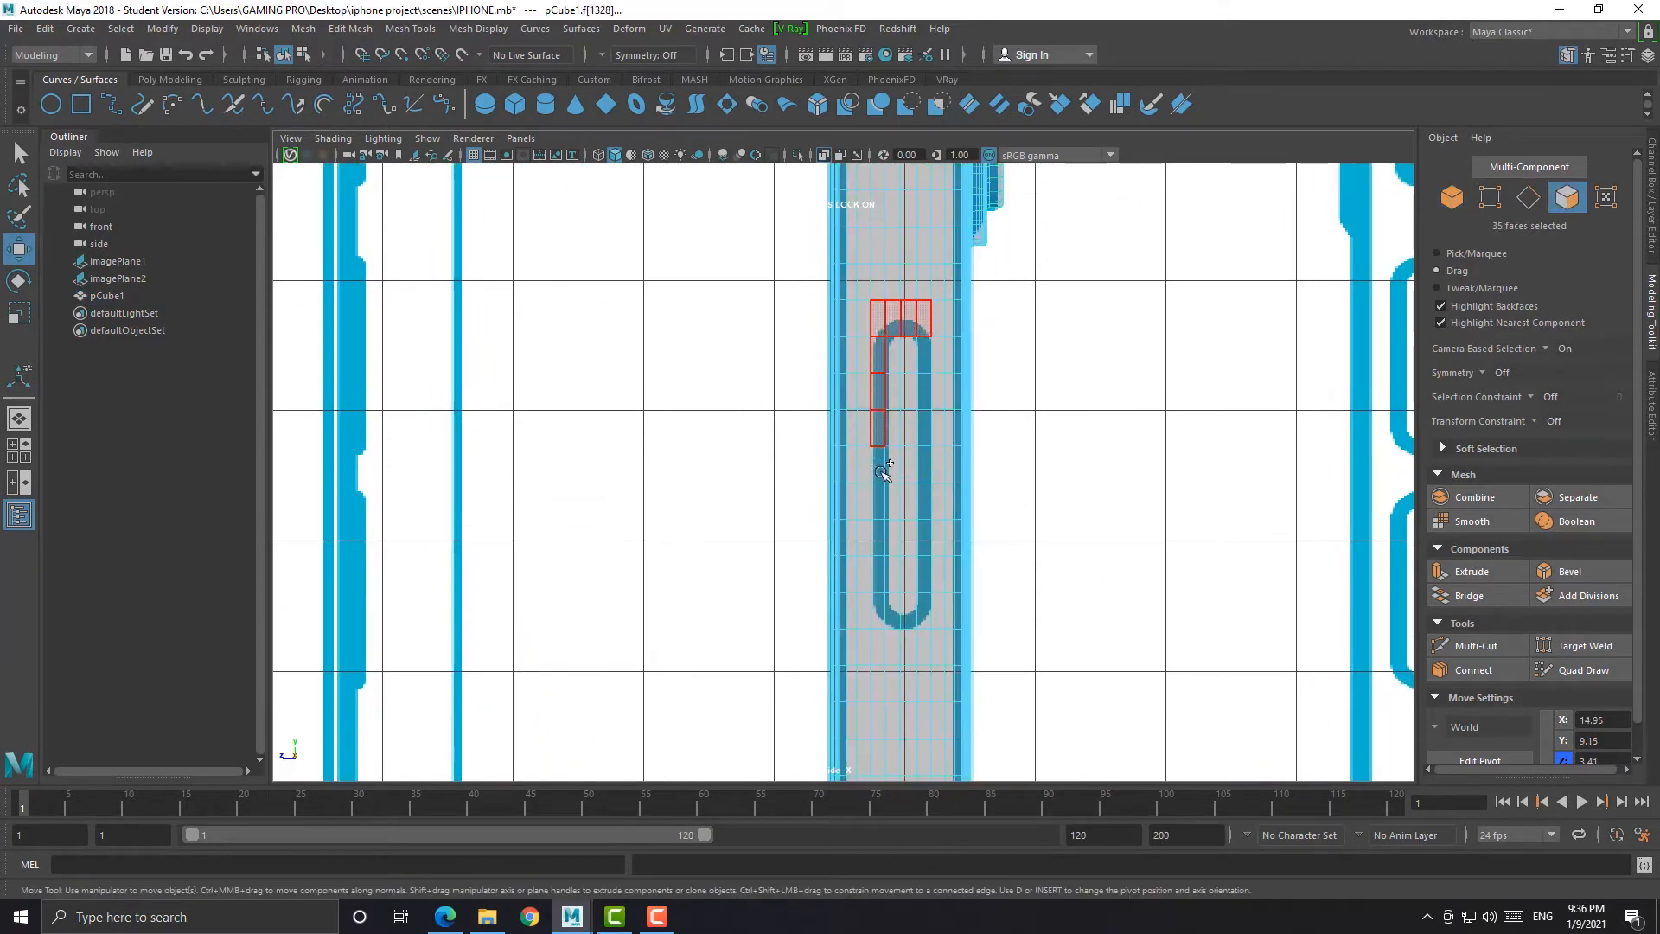
pyautogui.moveTo(882, 471); pyautogui.dragTo(890, 619)
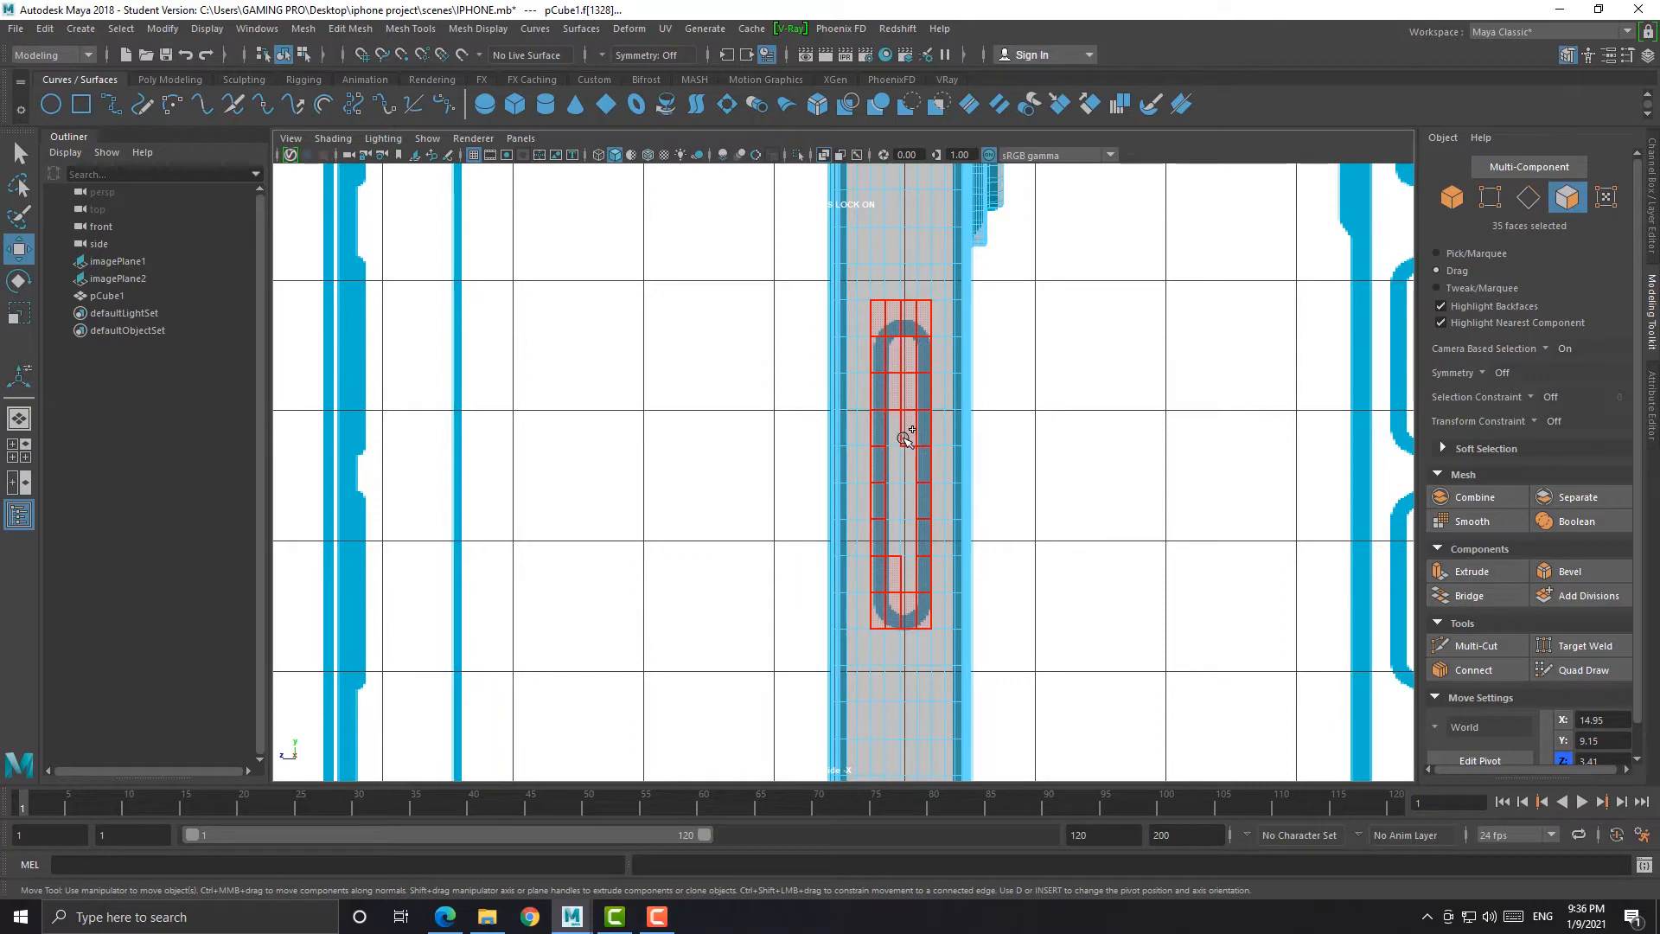
pyautogui.moveTo(908, 538); pyautogui.dragTo(899, 510)
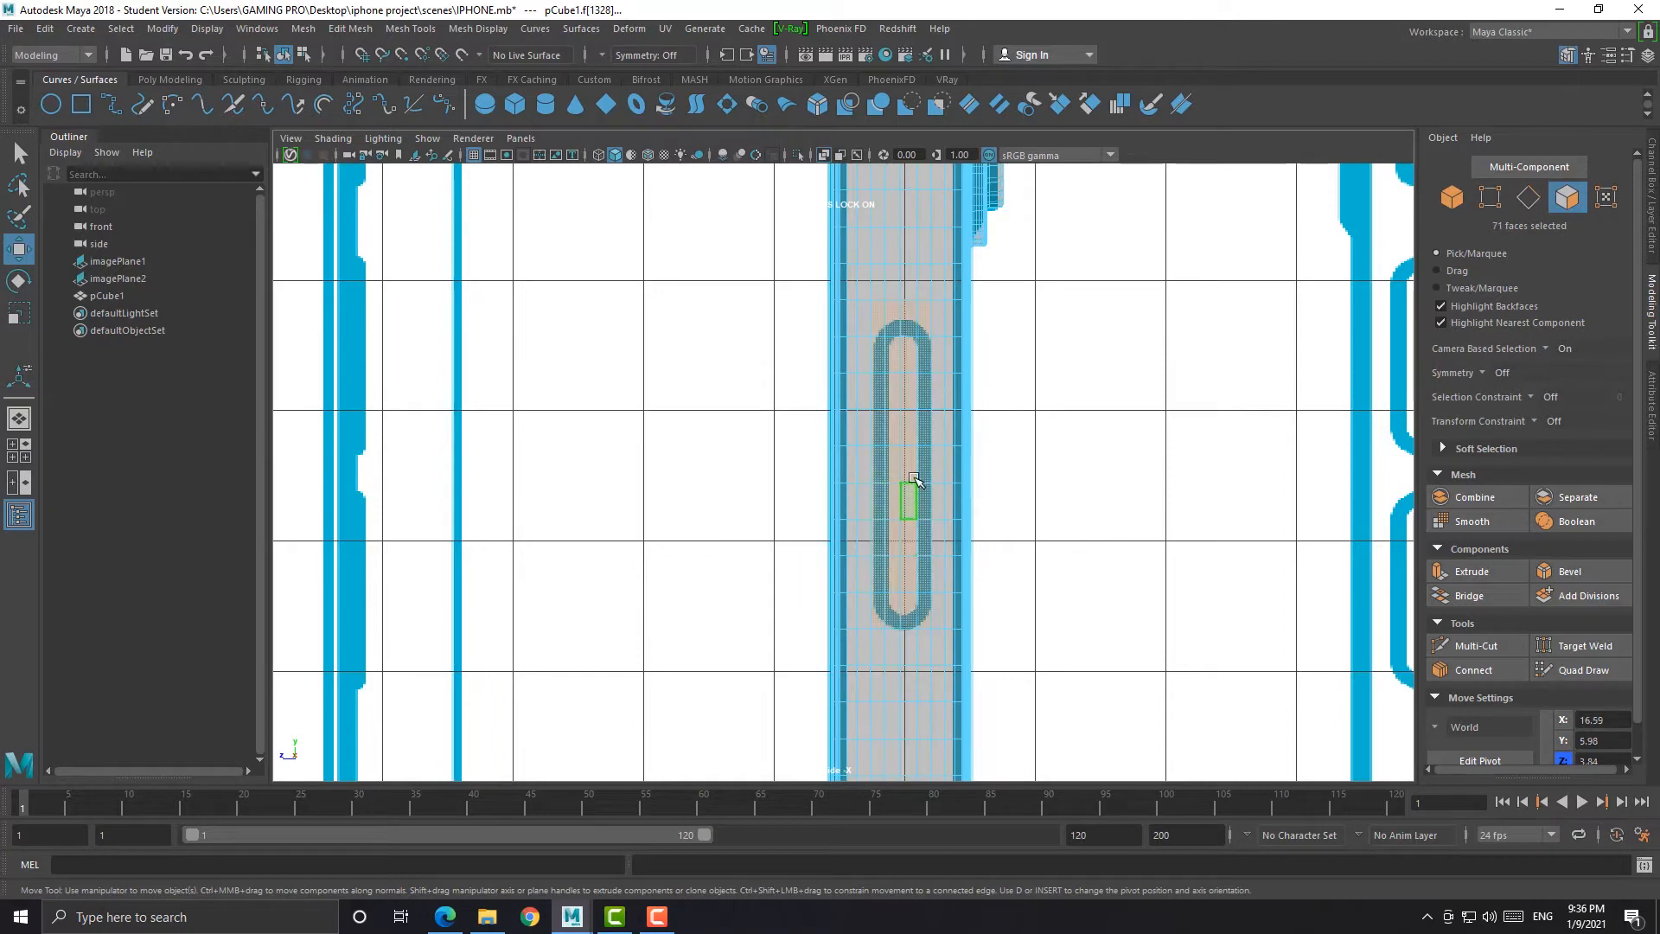
# Slide the horizontal edge loop above the long side button down to the top end of its outline
pyautogui.moveTo(924, 311); pyautogui.dragTo(923, 225, button='right')
pyautogui.click(924, 302)
pyautogui.scroll(2, 923, 306)
pyautogui.keyDown('alt'); pyautogui.moveTo(917, 313); pyautogui.dragTo(864, 475, button='middle'); pyautogui.keyUp('alt')
pyautogui.scroll(4, 942, 415)
pyautogui.click(945, 397)
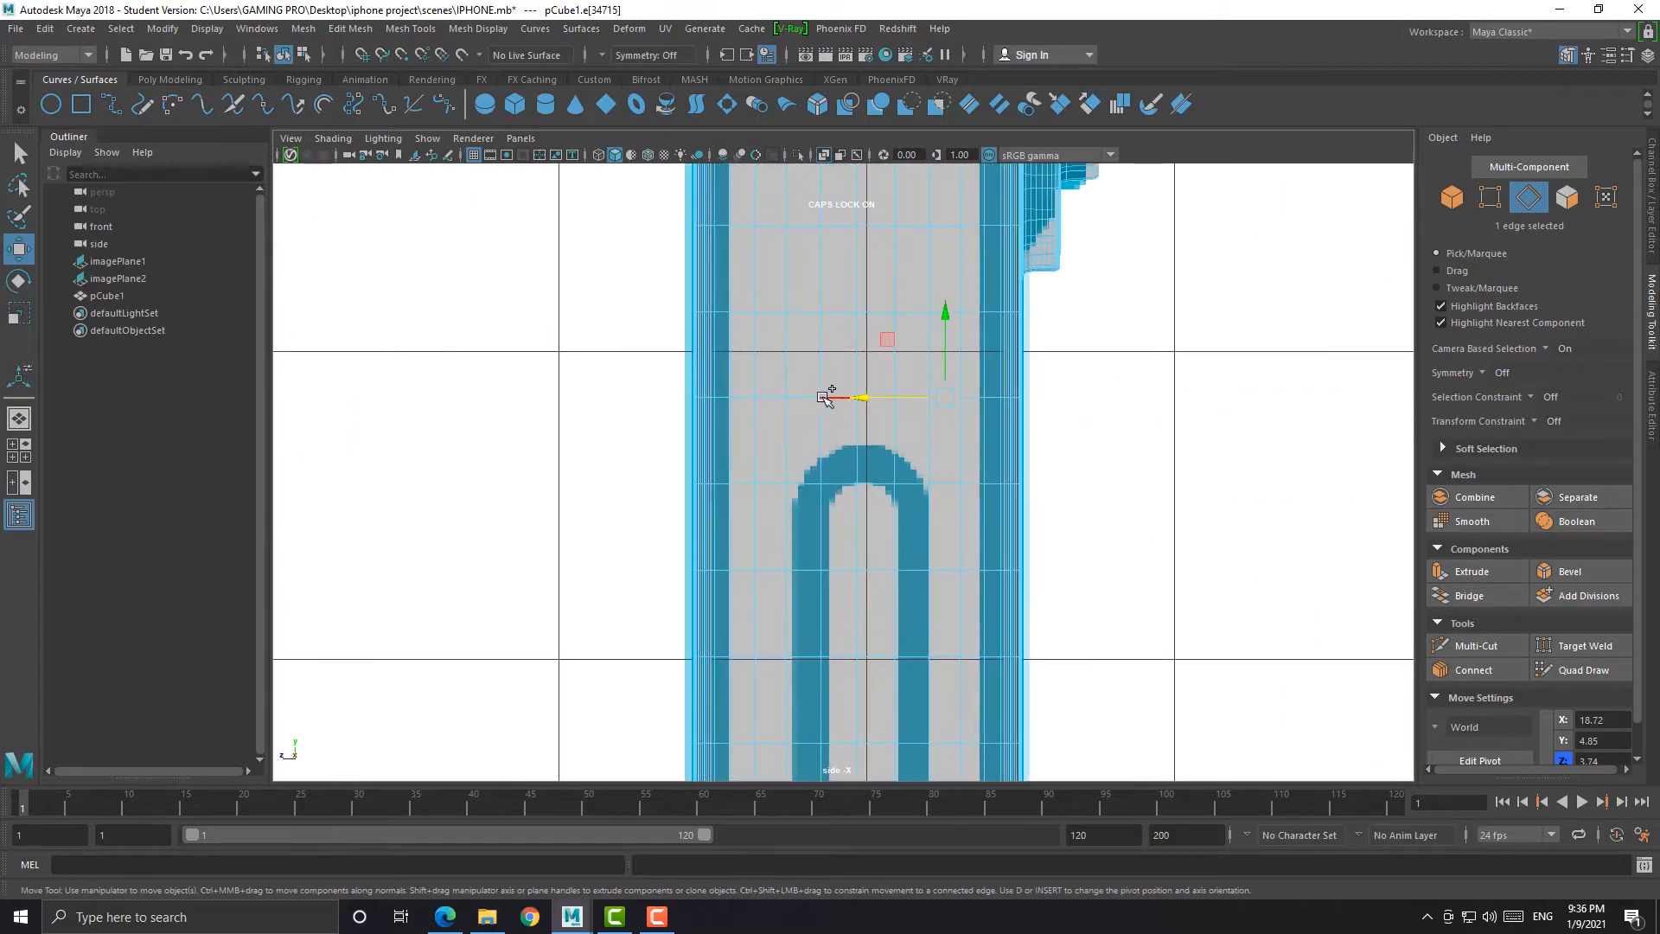
pyautogui.keyDown('shift'); pyautogui.doubleClick(804, 398); pyautogui.keyUp('shift')
pyautogui.keyDown('ctrl'); pyautogui.keyDown('shift'); pyautogui.moveTo(873, 312); pyautogui.dragTo(861, 448); pyautogui.keyUp('shift'); pyautogui.keyUp('ctrl')
pyautogui.press('1')
# Move the horizontal edge loop near the lower end of the button outline down to about 2.52 on Y
pyautogui.doubleClick(947, 487)
pyautogui.keyDown('alt'); pyautogui.moveTo(917, 769); pyautogui.dragTo(904, 139, button='middle'); pyautogui.keyUp('alt')
pyautogui.doubleClick(891, 394)
pyautogui.moveTo(846, 312); pyautogui.dragTo(846, 337)
pyautogui.keyDown('alt'); pyautogui.moveTo(894, 232); pyautogui.dragTo(889, 349, button='middle'); pyautogui.keyUp('alt')
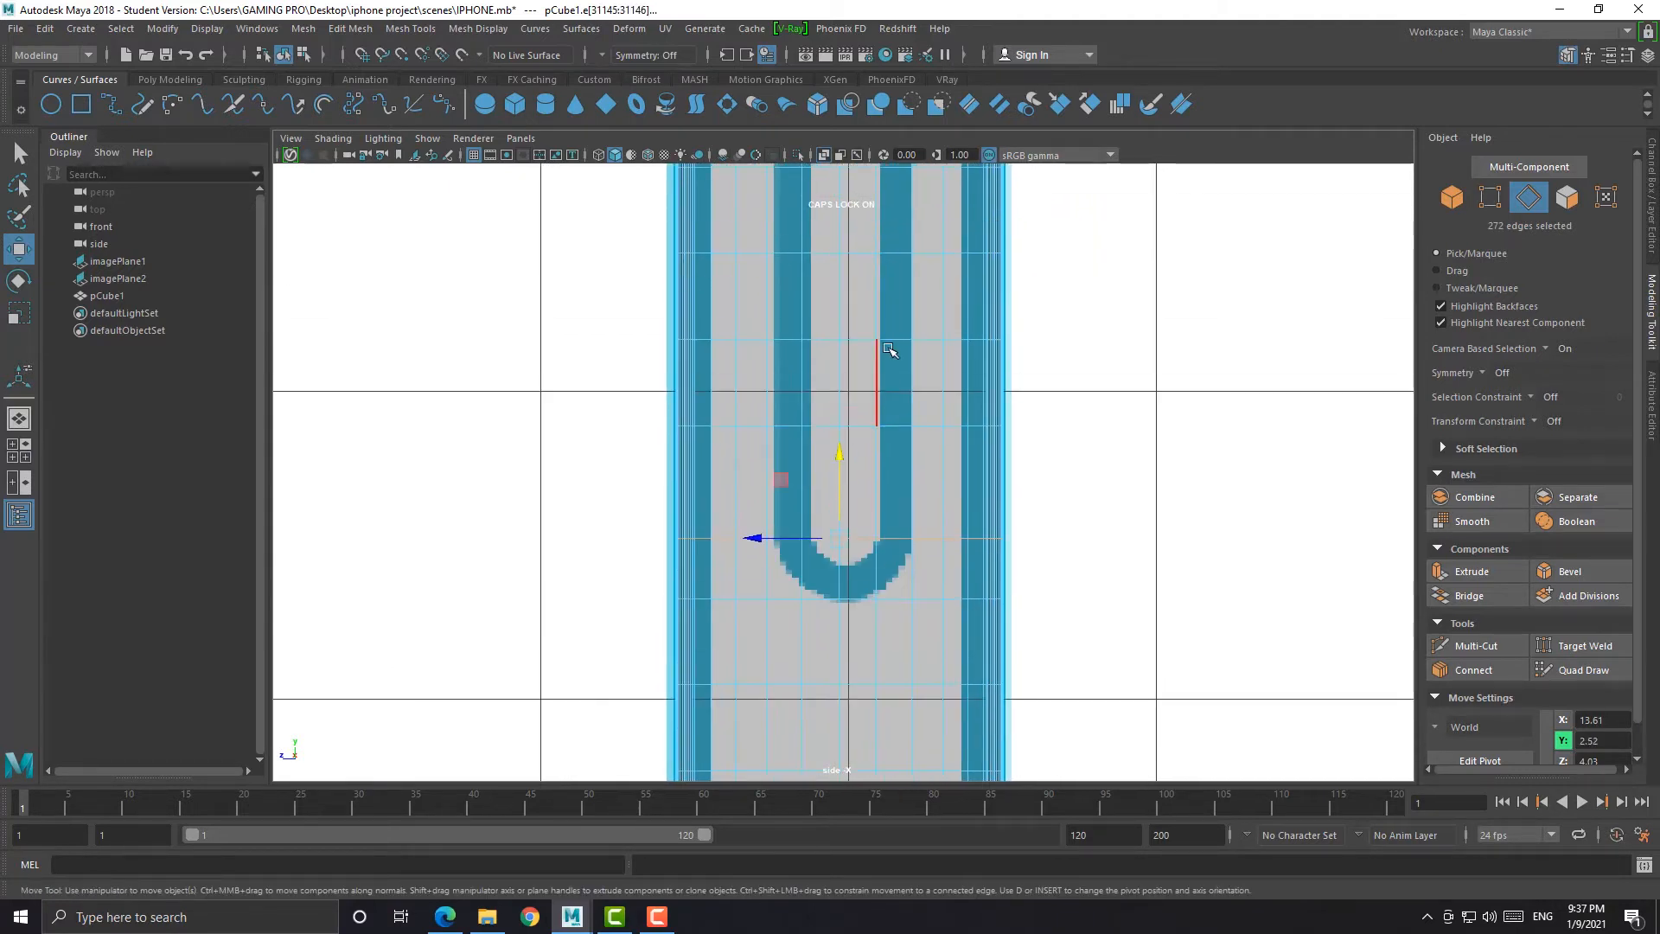
# Select the faces covering the whole button outline and extrude them with a small inward offset
pyautogui.moveTo(889, 350); pyautogui.dragTo(887, 387, button='right')
pyautogui.keyDown('shift'); pyautogui.moveTo(891, 513); pyautogui.dragTo(897, 240); pyautogui.keyUp('shift')
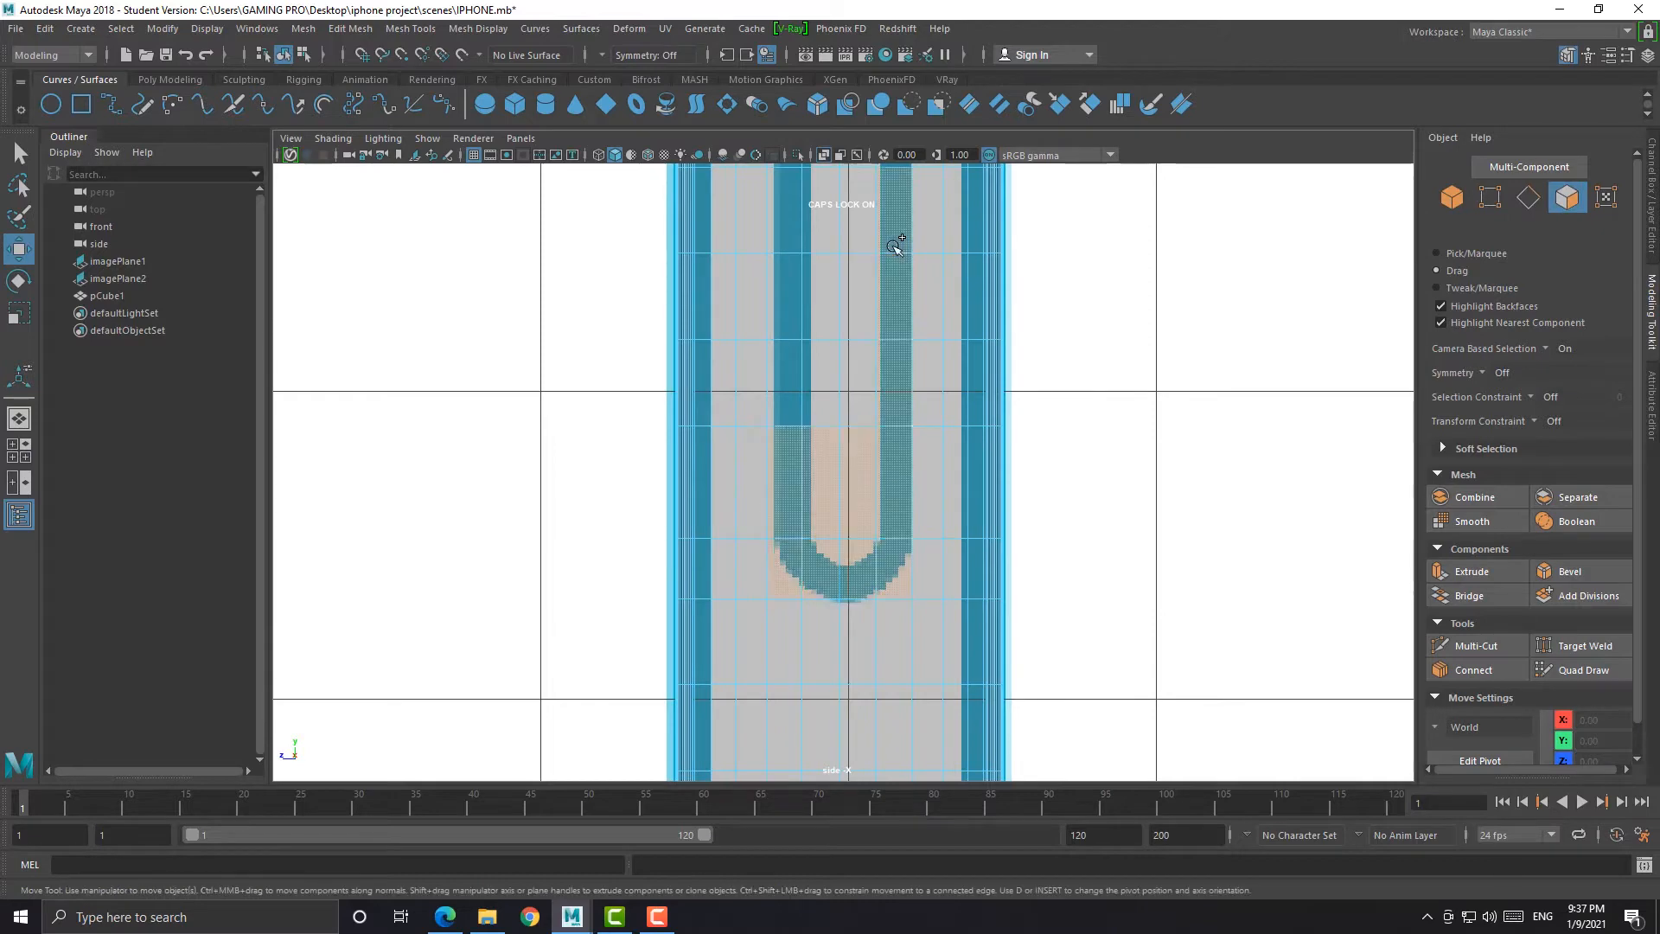
pyautogui.keyDown('alt'); pyautogui.moveTo(897, 245); pyautogui.dragTo(897, 429, button='middle'); pyautogui.keyUp('alt')
pyautogui.moveTo(870, 577)
pyautogui.keyDown('shift'); pyautogui.mouseDown()
pyautogui.moveTo(830, 396)
pyautogui.moveTo(896, 305)
pyautogui.mouseUp(); pyautogui.keyUp('shift')
pyautogui.keyDown('alt'); pyautogui.moveTo(896, 302); pyautogui.dragTo(873, 518, button='middle'); pyautogui.keyUp('alt')
pyautogui.moveTo(873, 459)
pyautogui.keyDown('shift'); pyautogui.mouseDown()
pyautogui.moveTo(877, 336)
pyautogui.moveTo(789, 461)
pyautogui.moveTo(811, 392)
pyautogui.moveTo(826, 425)
pyautogui.mouseUp(); pyautogui.keyUp('shift')
pyautogui.scroll(-7, 809, 392)
pyautogui.scroll(5, 809, 392)
pyautogui.keyDown('alt'); pyautogui.moveTo(828, 426); pyautogui.dragTo(827, 391, button='middle'); pyautogui.keyUp('alt')
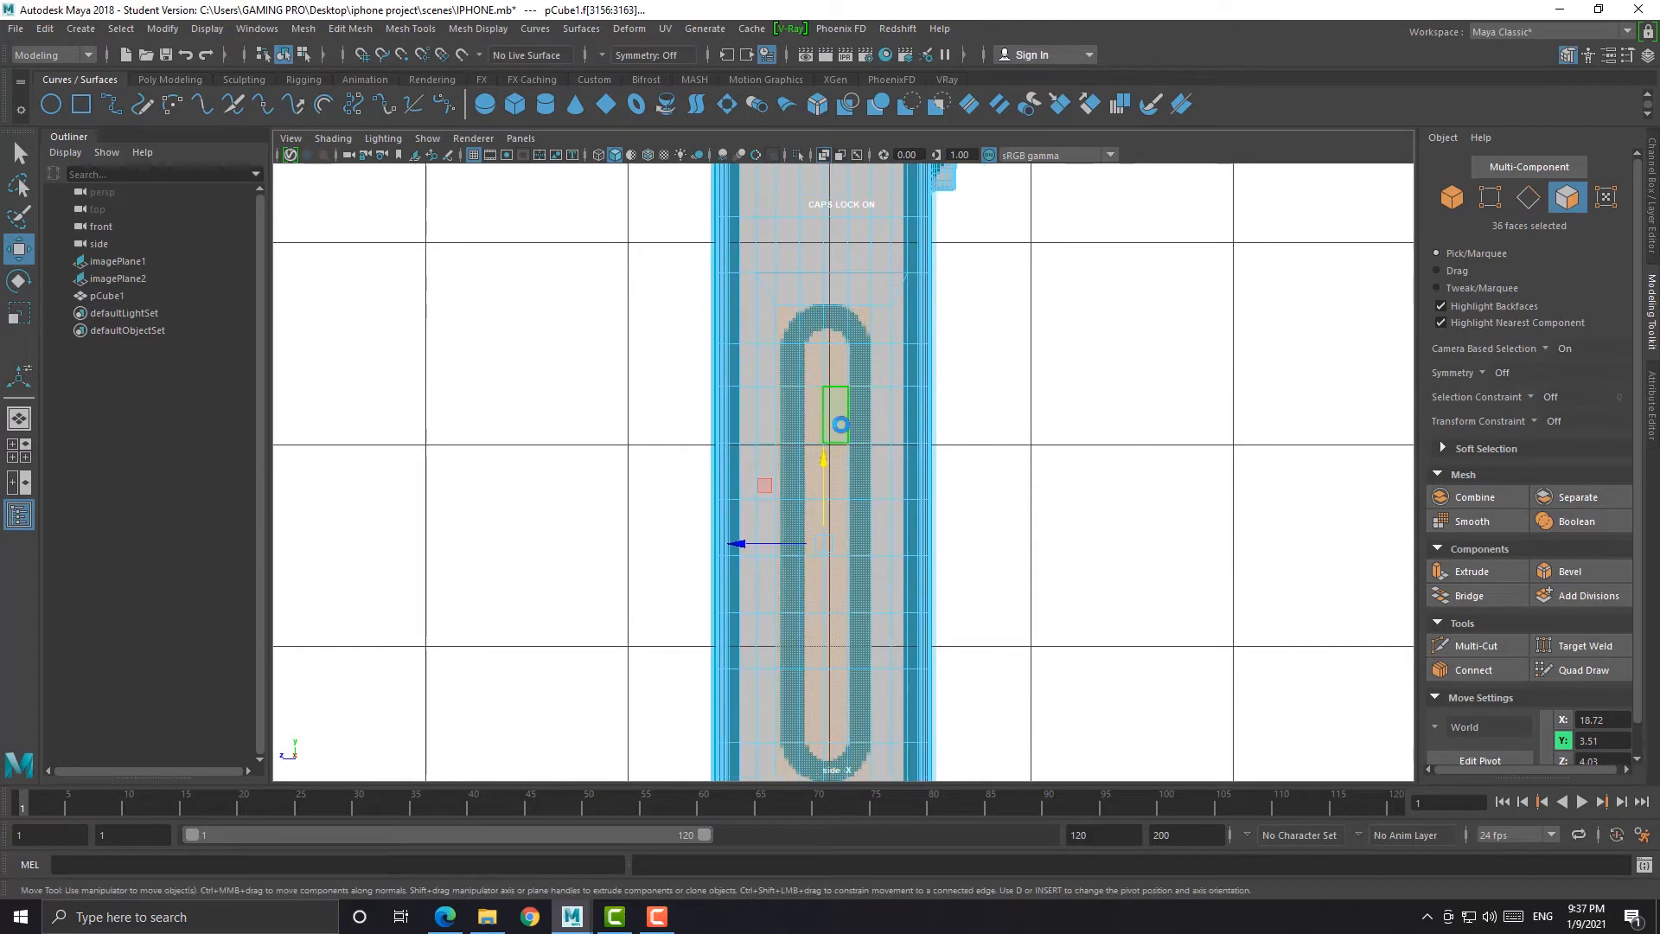
pyautogui.hotkey('ctrl', 'e')
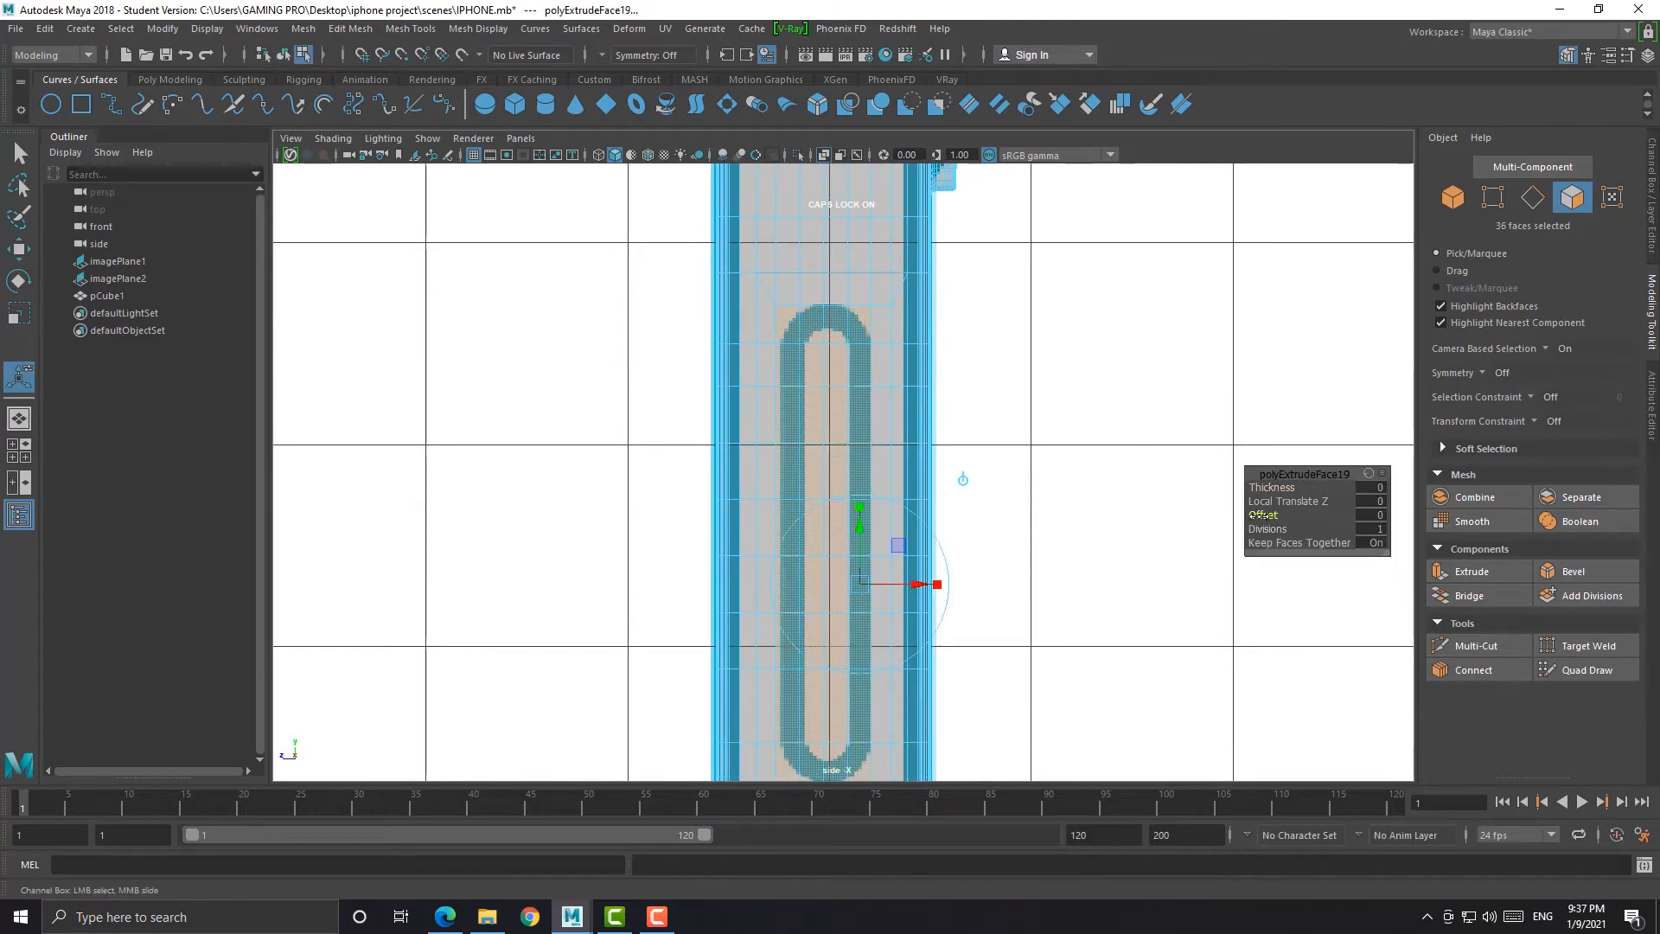
pyautogui.moveTo(1392, 517); pyautogui.dragTo(1542, 527)
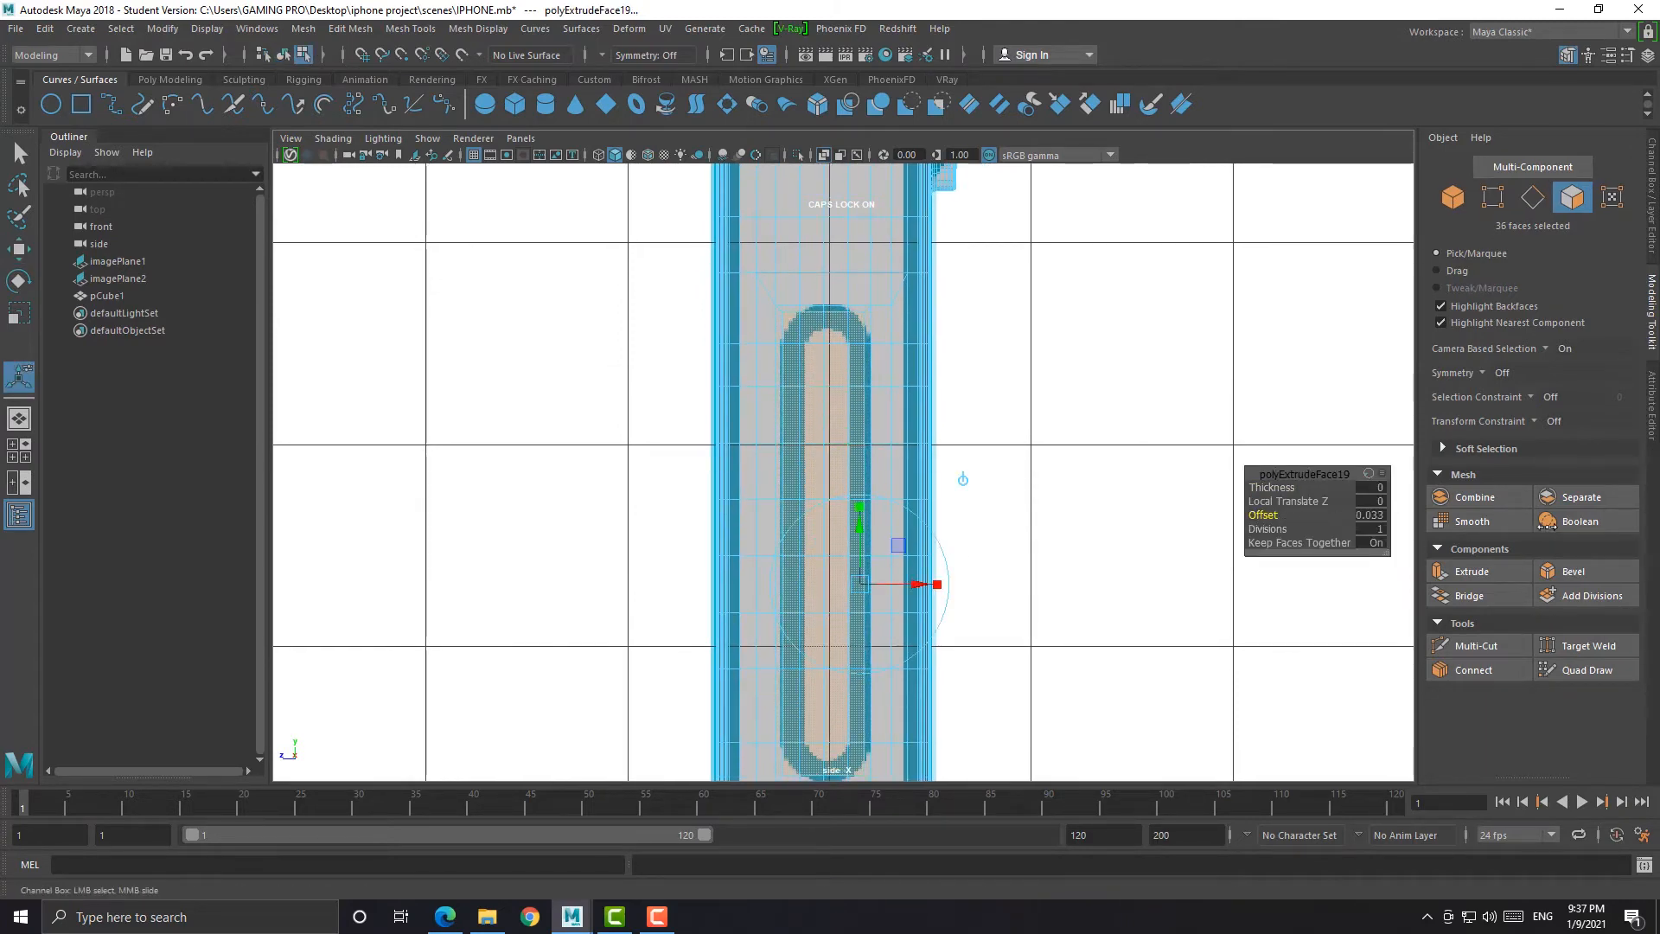
pyautogui.moveTo(1262, 515); pyautogui.dragTo(1414, 520)
# Select the border edge loop around the button and bevel it into a narrow strip of faces
pyautogui.keyDown('alt'); pyautogui.moveTo(878, 350); pyautogui.dragTo(900, 475, button='middle'); pyautogui.keyUp('alt')
pyautogui.scroll(5, 900, 475)
pyautogui.keyDown('shift'); pyautogui.moveTo(940, 418); pyautogui.dragTo(931, 353, button='right'); pyautogui.keyUp('shift')
pyautogui.keyDown('ctrl'); pyautogui.click(934, 404); pyautogui.keyUp('ctrl')
pyautogui.press('w')
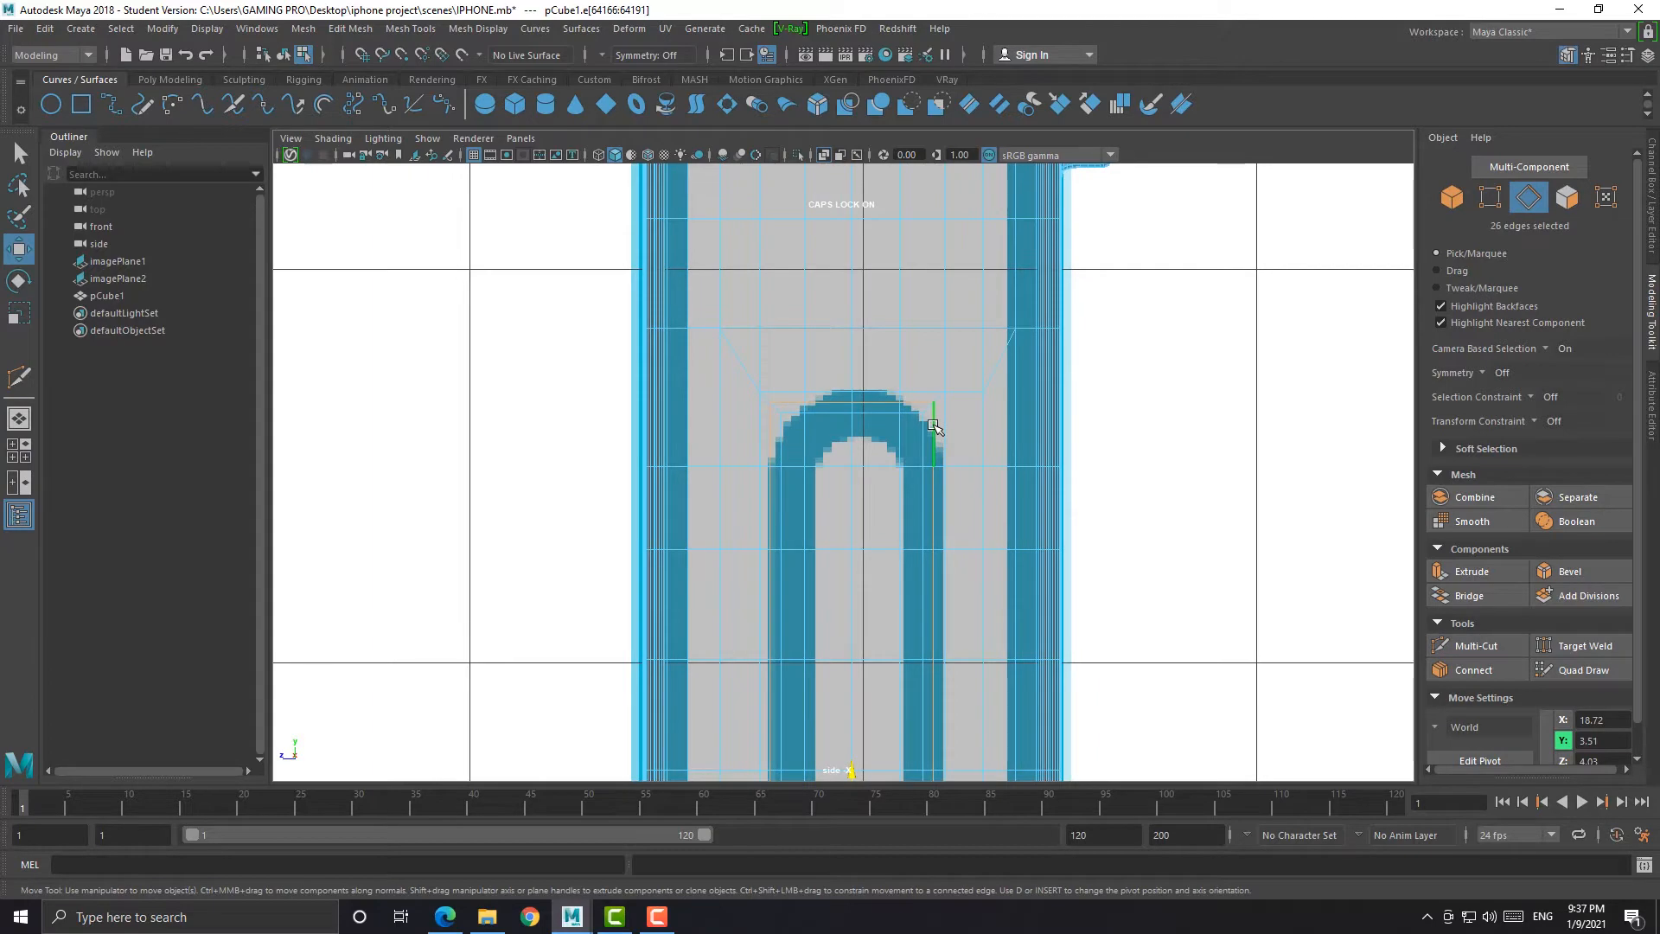
pyautogui.hotkey('ctrl', 'b')
pyautogui.press('q')
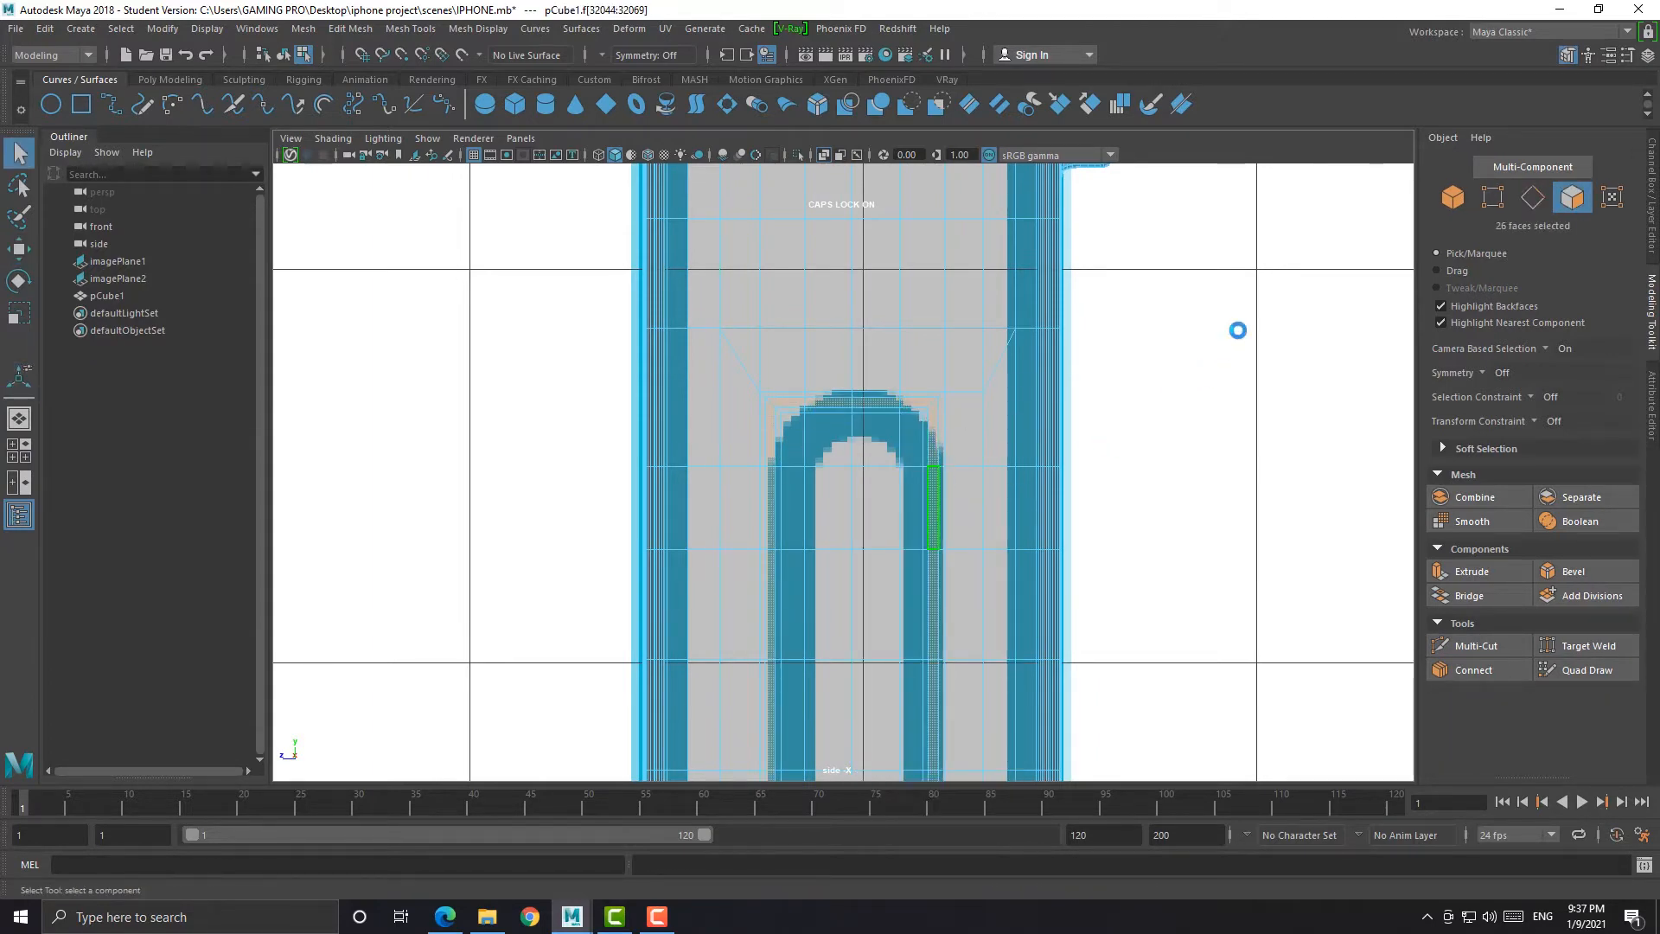
# Extrude the narrow strip around the button into the frame with a thickness of -0.053
pyautogui.hotkey('ctrl', 'e')
pyautogui.press('space')
pyautogui.moveTo(1238, 330); pyautogui.dragTo(1236, 294)
pyautogui.scroll(5, 1182, 334)
pyautogui.keyDown('alt'); pyautogui.moveTo(1146, 453); pyautogui.dragTo(1046, 466); pyautogui.keyUp('alt')
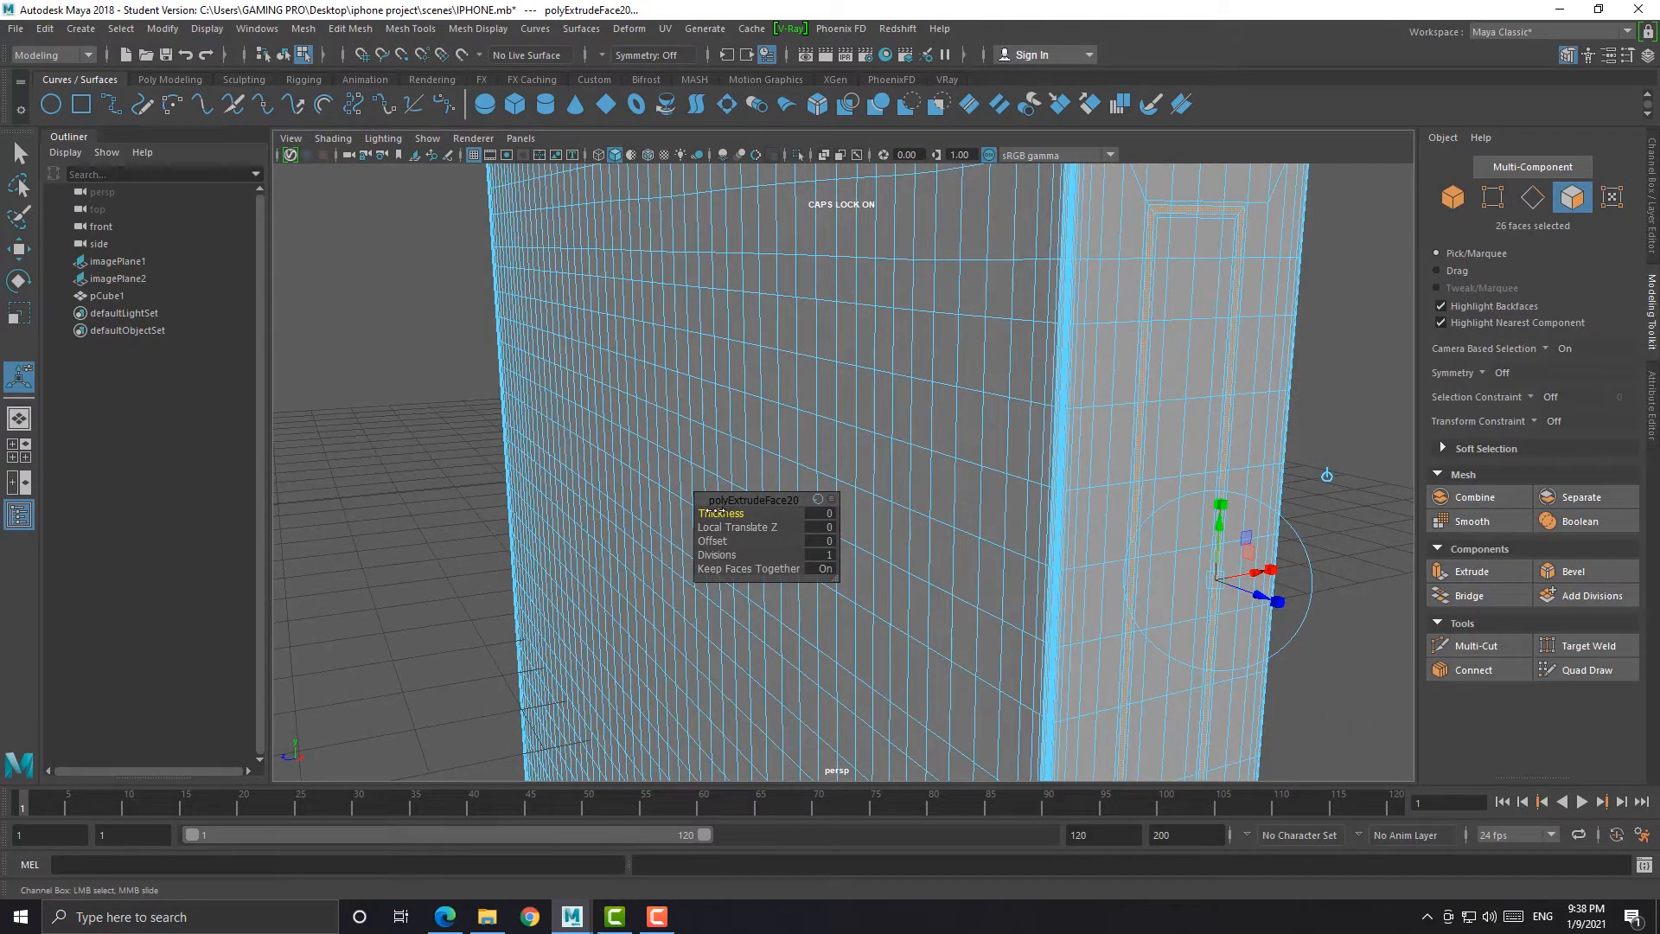
pyautogui.moveTo(720, 512); pyautogui.dragTo(695, 511)
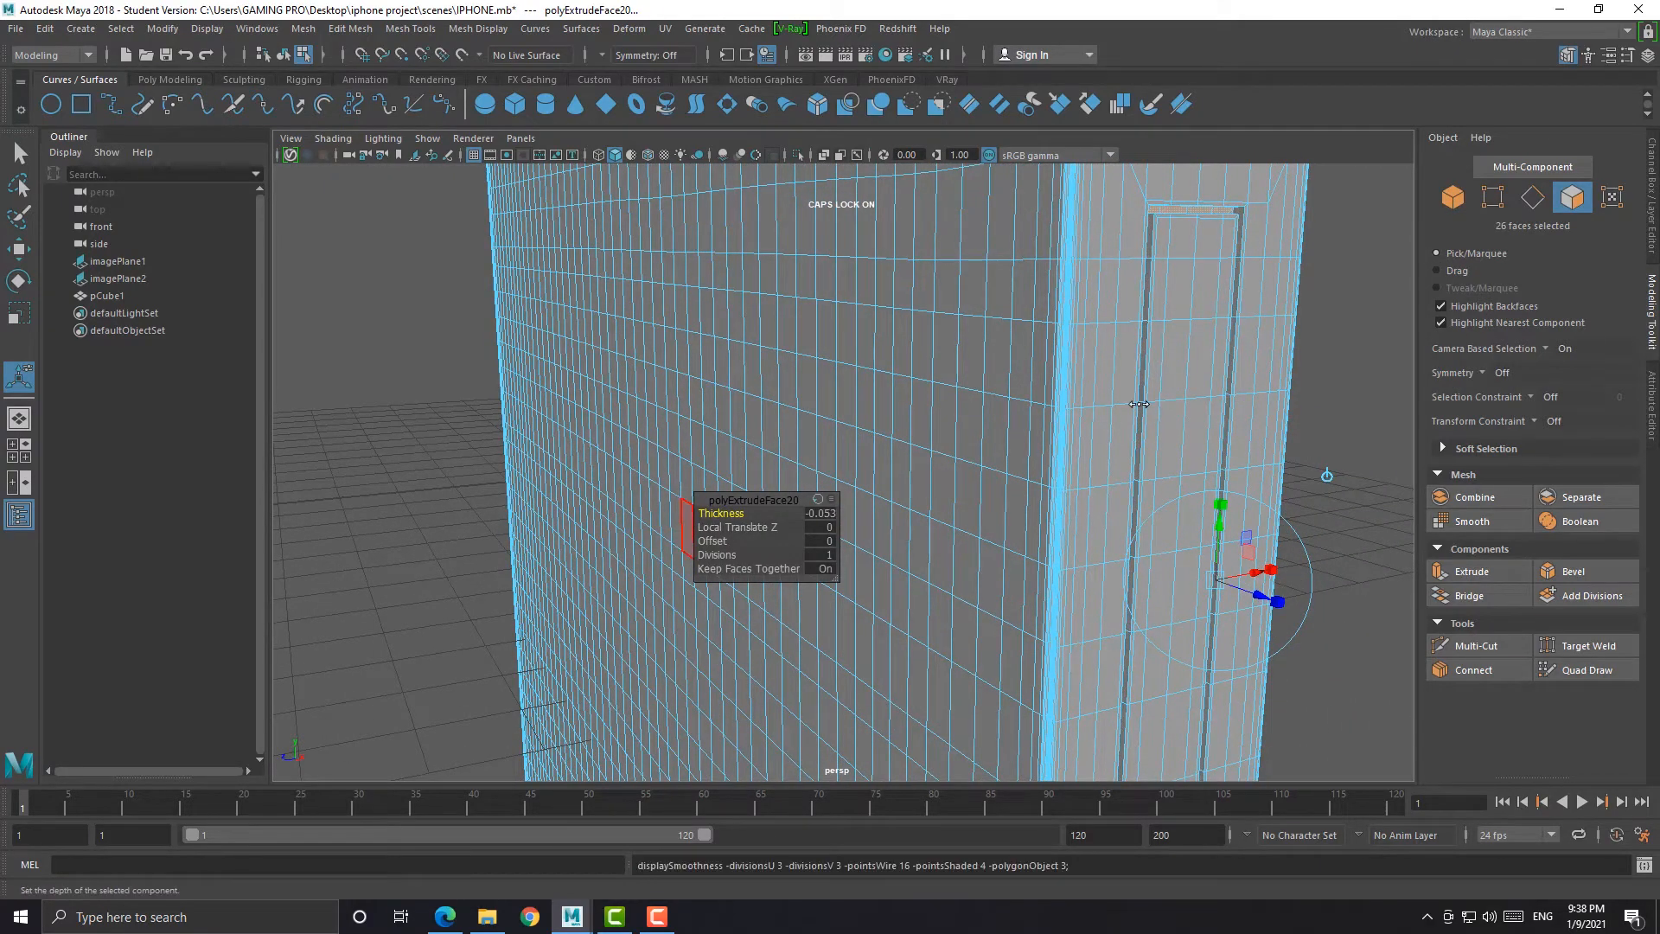
# Examine the button groove in perspective with smooth preview on, then restore the unsmoothed display
pyautogui.press('3')
pyautogui.moveTo(1103, 380); pyautogui.dragTo(1183, 342, button='right')
pyautogui.click(1341, 368)
pyautogui.scroll(-3, 1030, 474)
pyautogui.keyDown('alt'); pyautogui.moveTo(1150, 450); pyautogui.dragTo(972, 515); pyautogui.keyUp('alt')
pyautogui.click(1030, 474)
pyautogui.click(1133, 503)
pyautogui.click(937, 595)
pyautogui.press('1')
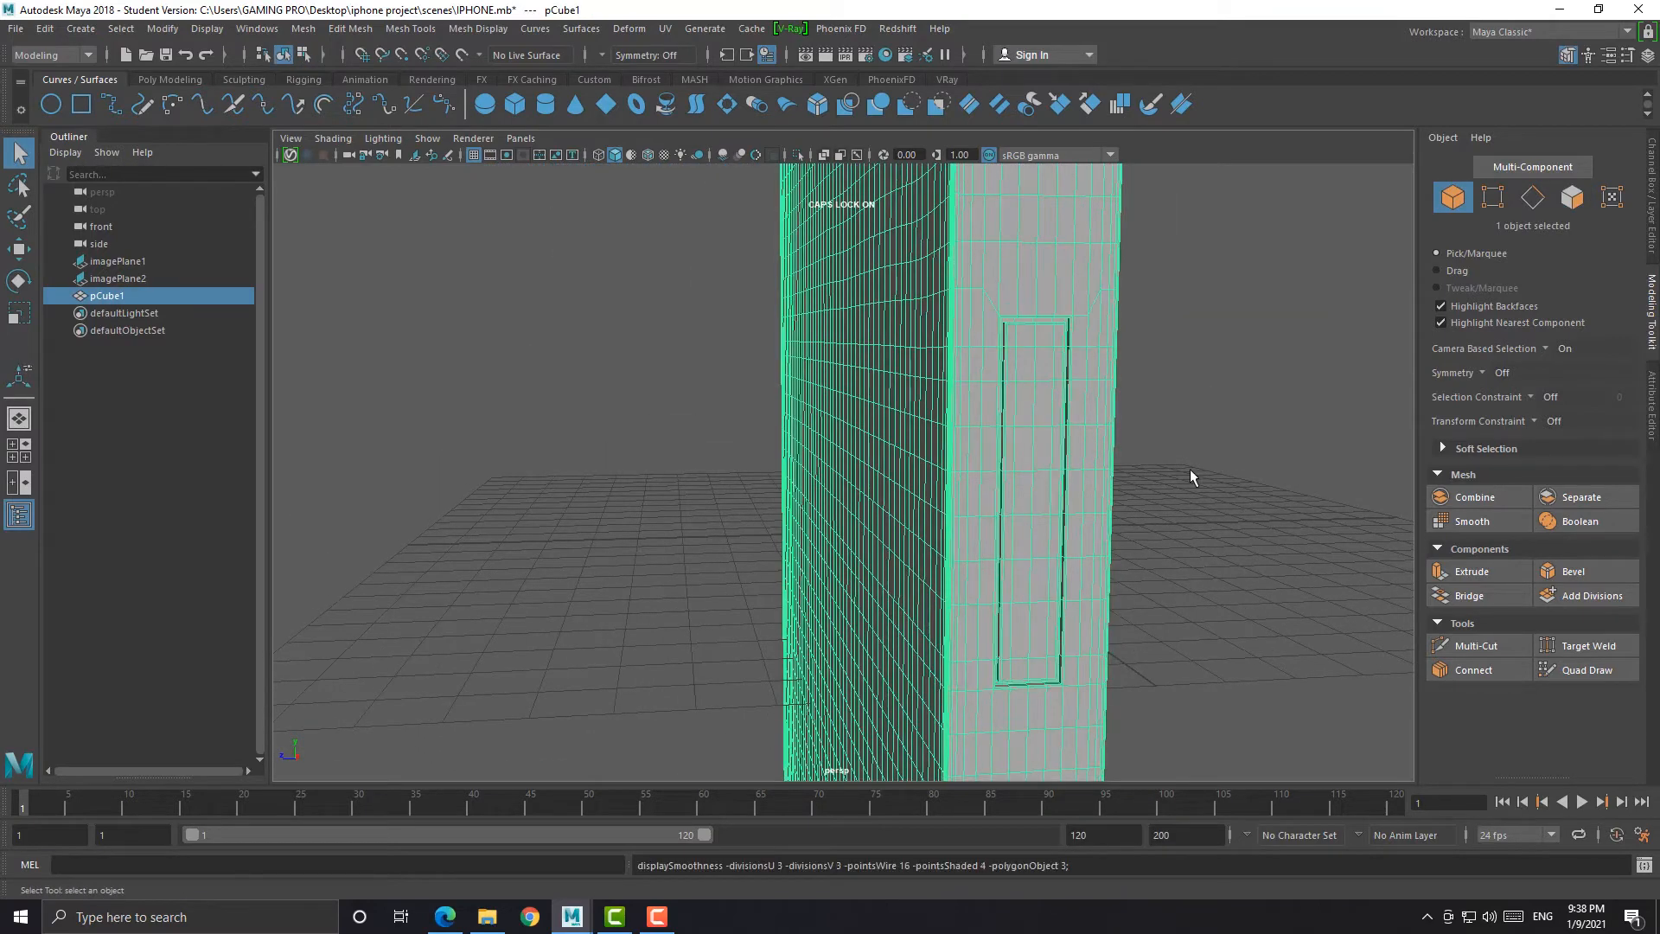
pyautogui.click(1157, 510)
pyautogui.keyDown('alt'); pyautogui.moveTo(1157, 510); pyautogui.dragTo(968, 510); pyautogui.keyUp('alt')
pyautogui.scroll(-4, 962, 510)
pyautogui.click(909, 518)
pyautogui.press('1')
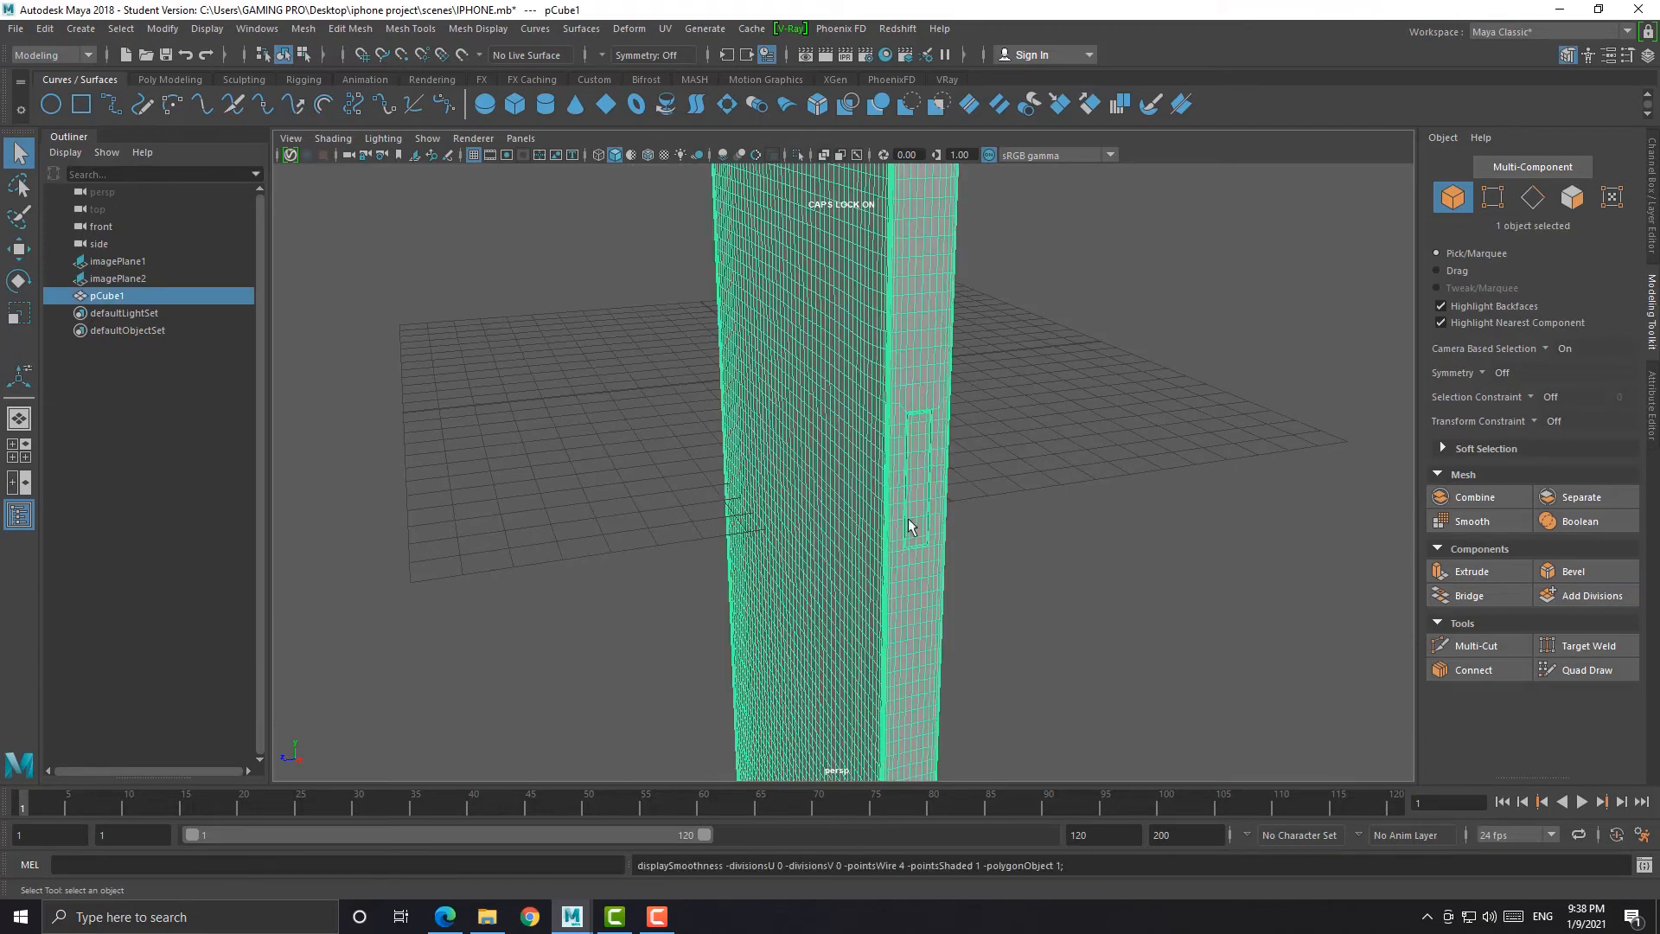
# In the side view with smooth preview on, lower the groove's upper-right corner vertices to follow the drawn rounding
pyautogui.press('space')
pyautogui.press('space')
pyautogui.press('space')
pyautogui.press('space')
pyautogui.keyDown('alt'); pyautogui.moveTo(1061, 578); pyautogui.dragTo(1046, 552, button='middle'); pyautogui.keyUp('alt')
pyautogui.scroll(3, 1046, 552)
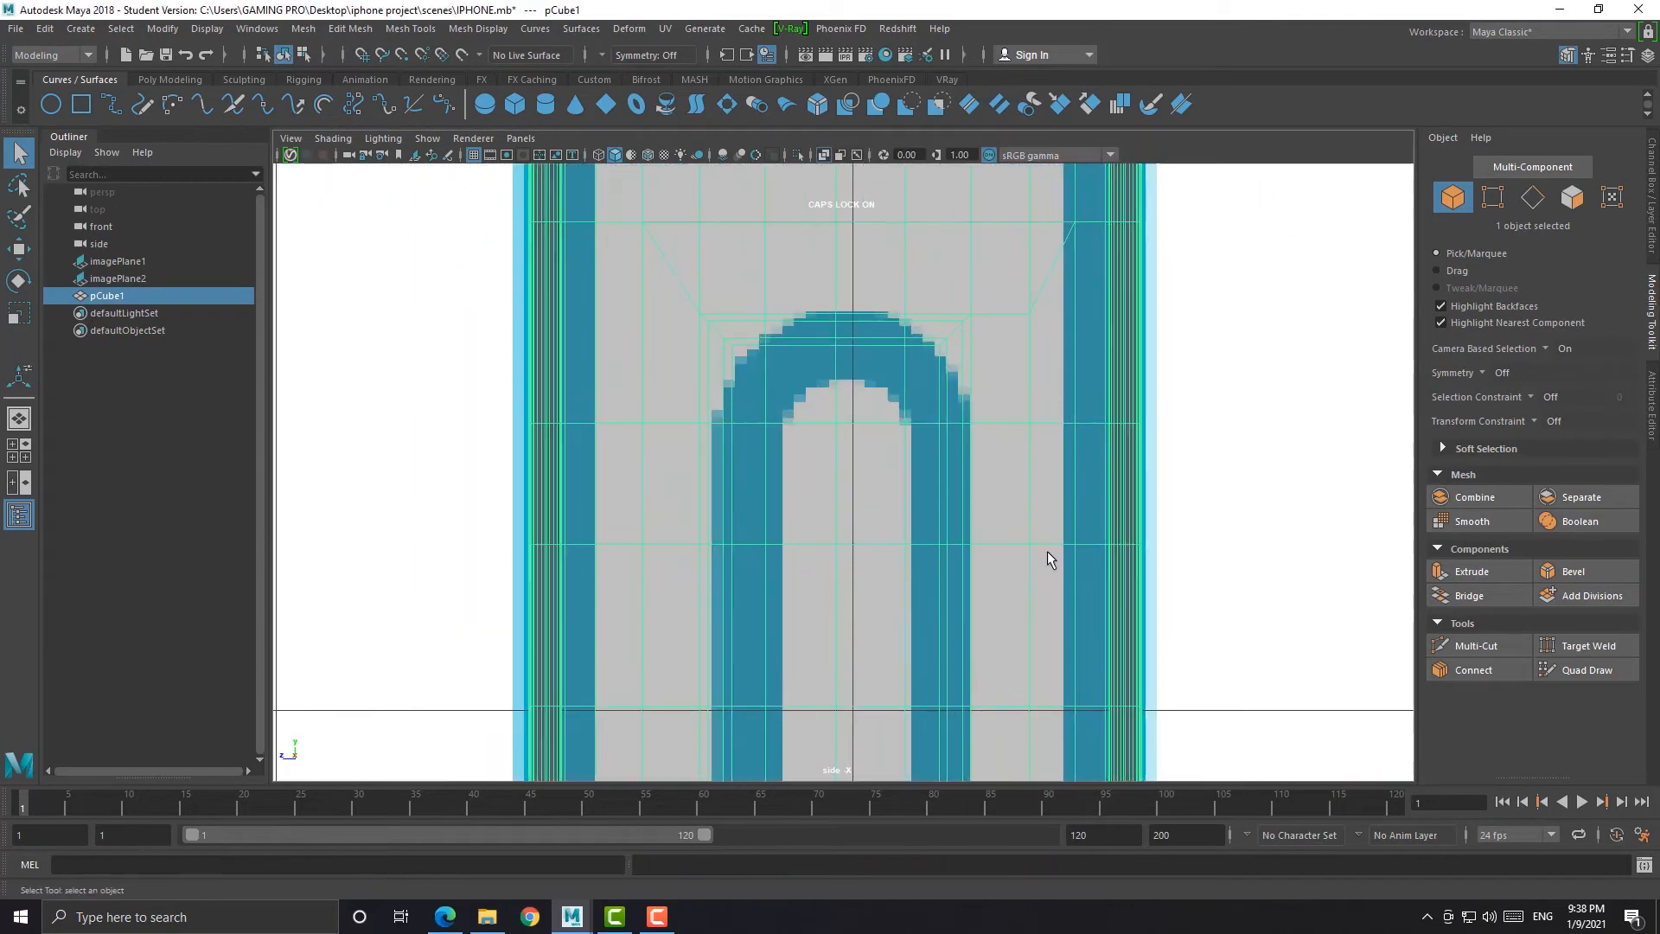
pyautogui.press('3')
pyautogui.keyDown('alt'); pyautogui.moveTo(906, 371); pyautogui.dragTo(922, 441, button='middle'); pyautogui.keyUp('alt')
pyautogui.scroll(3, 924, 440)
pyautogui.press('w')
pyautogui.moveTo(947, 371); pyautogui.dragTo(868, 370, button='right')
pyautogui.moveTo(1044, 453); pyautogui.dragTo(1043, 453)
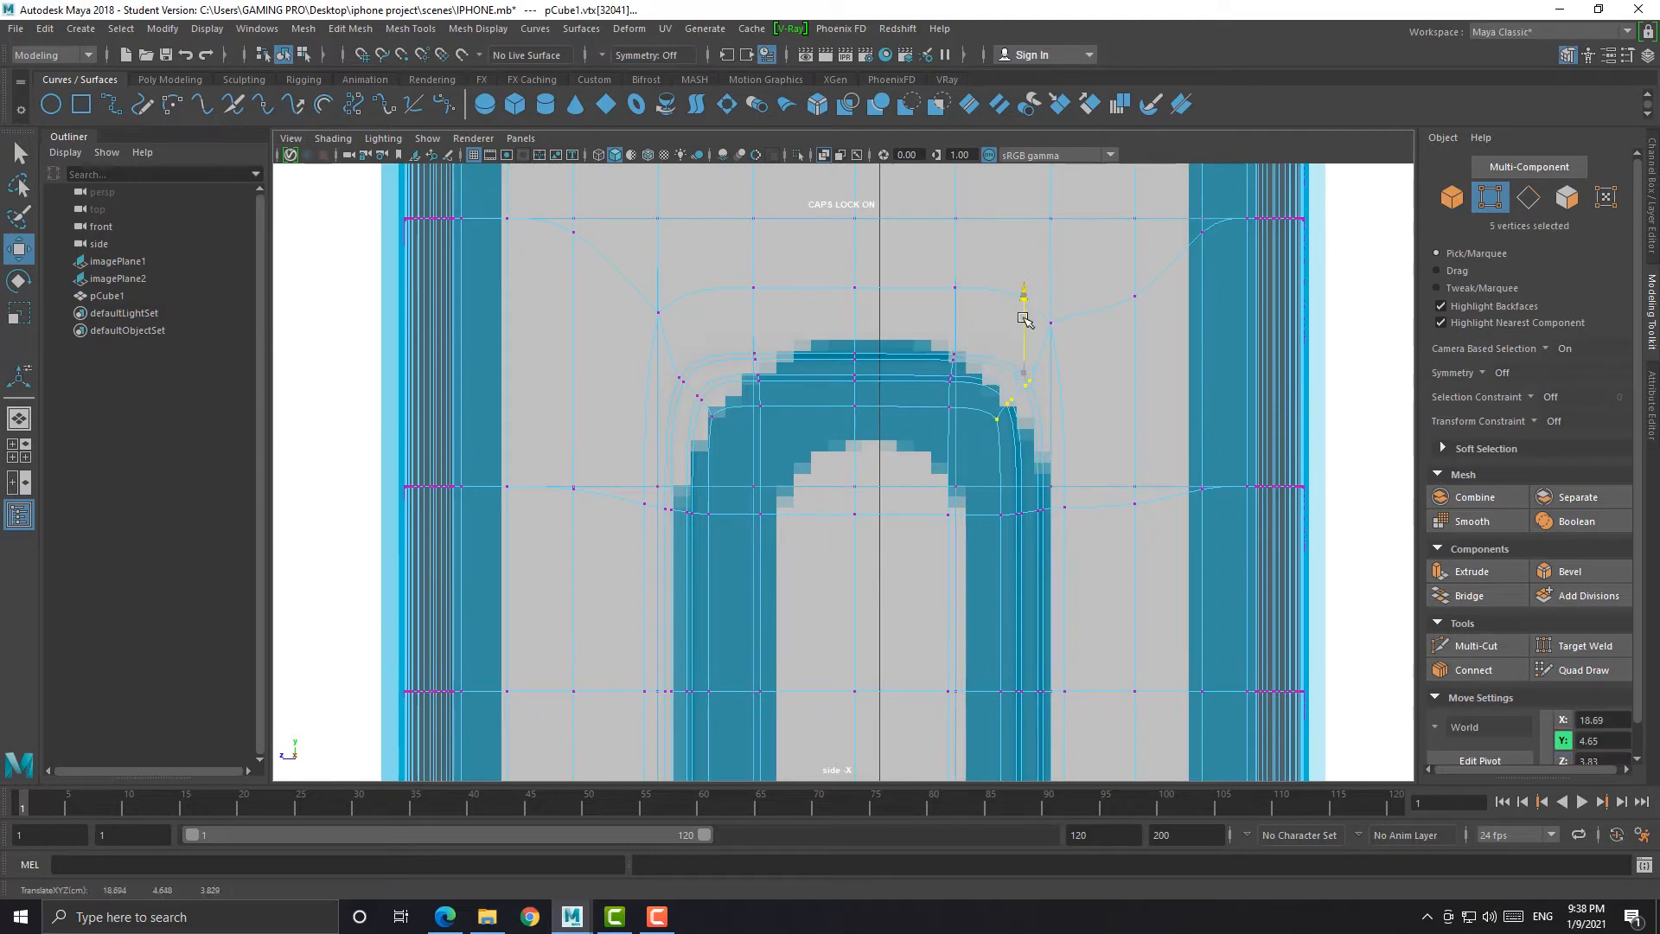
pyautogui.moveTo(1026, 303); pyautogui.dragTo(1027, 359)
# Lower the groove's upper-left corner vertices to about 4.57 on Y so the top end follows the rounded outline
pyautogui.moveTo(706, 349); pyautogui.dragTo(675, 448)
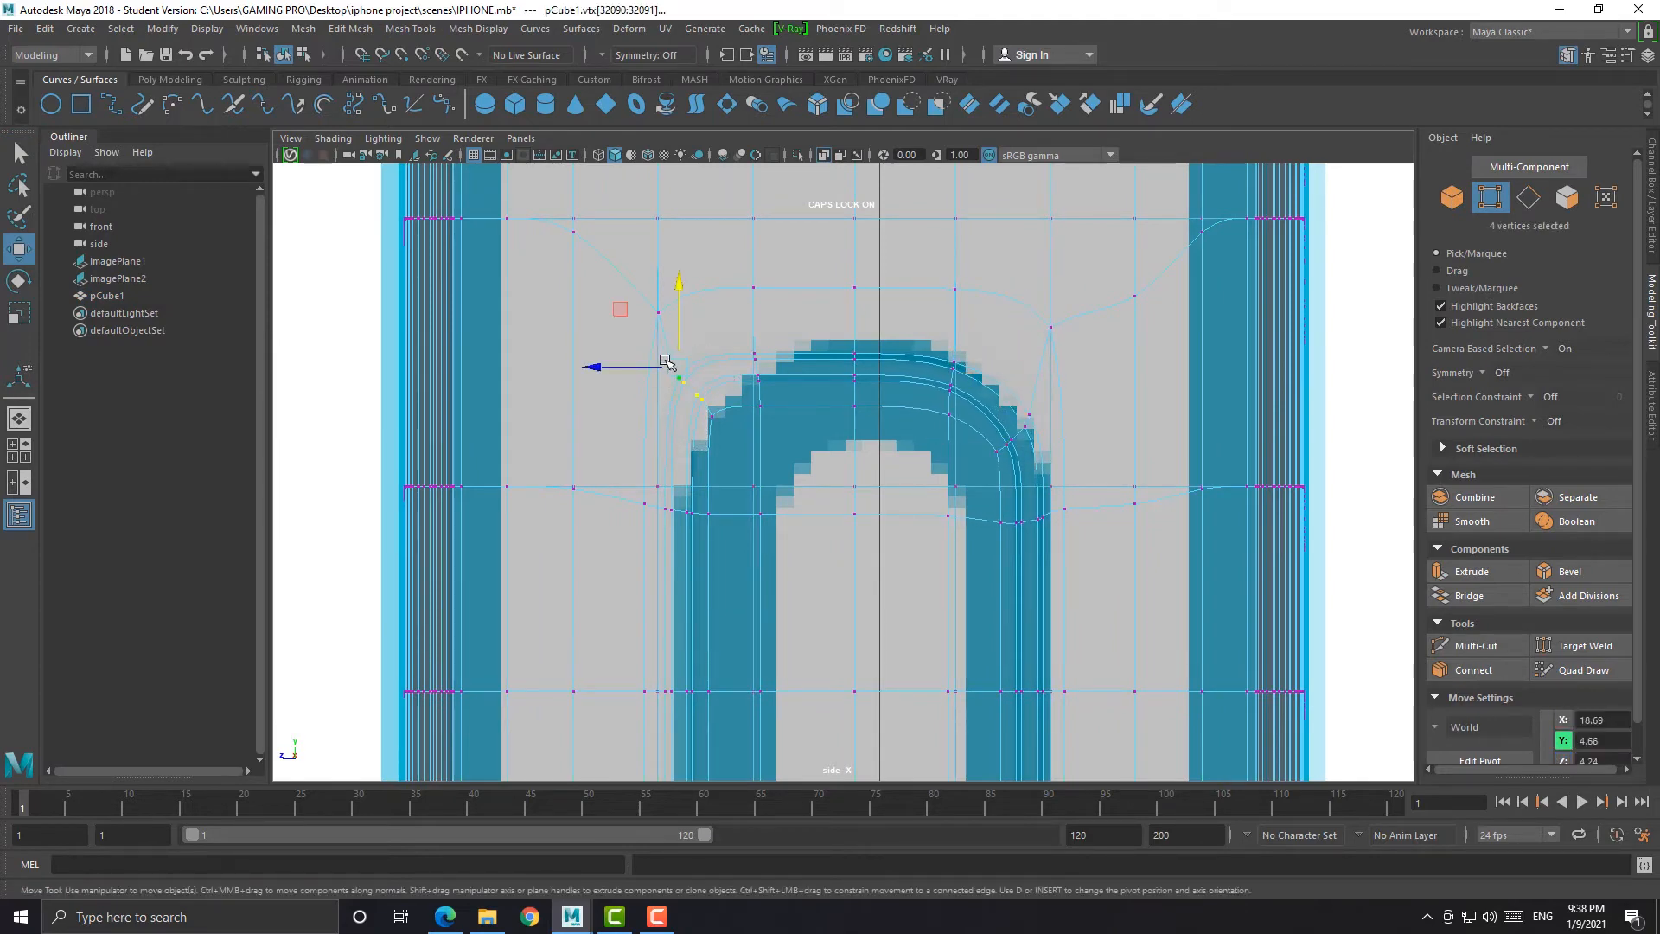
pyautogui.moveTo(687, 313); pyautogui.dragTo(692, 370)
pyautogui.press('1')
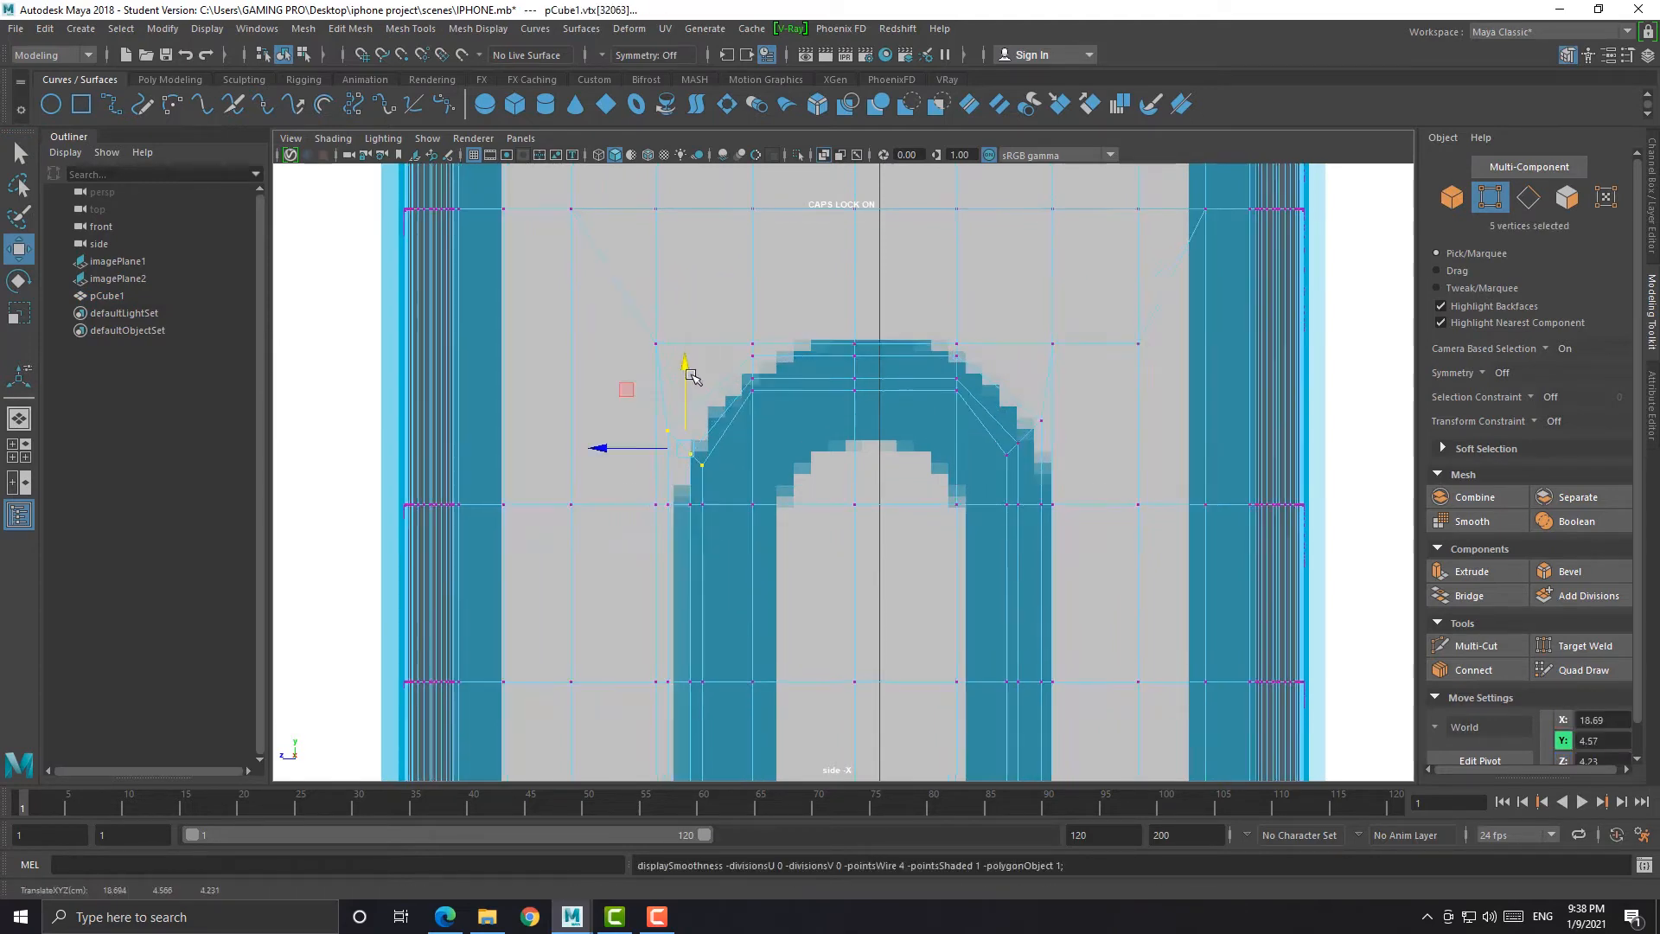
pyautogui.press('3')
pyautogui.moveTo(840, 320)
pyautogui.mouseDown()
pyautogui.moveTo(870, 424)
pyautogui.moveTo(854, 293)
pyautogui.mouseUp()
# Raise the groove's lower-right corner vertices to about 2.44 on Y to match the rounded button outline
pyautogui.scroll(-15, 857, 292)
pyautogui.keyDown('alt'); pyautogui.moveTo(908, 506); pyautogui.dragTo(890, 287, button='middle'); pyautogui.keyUp('alt')
pyautogui.scroll(6, 882, 311)
pyautogui.keyDown('alt'); pyautogui.moveTo(822, 346); pyautogui.dragTo(856, 527, button='middle'); pyautogui.keyUp('alt')
pyautogui.scroll(10, 860, 530)
pyautogui.press('3')
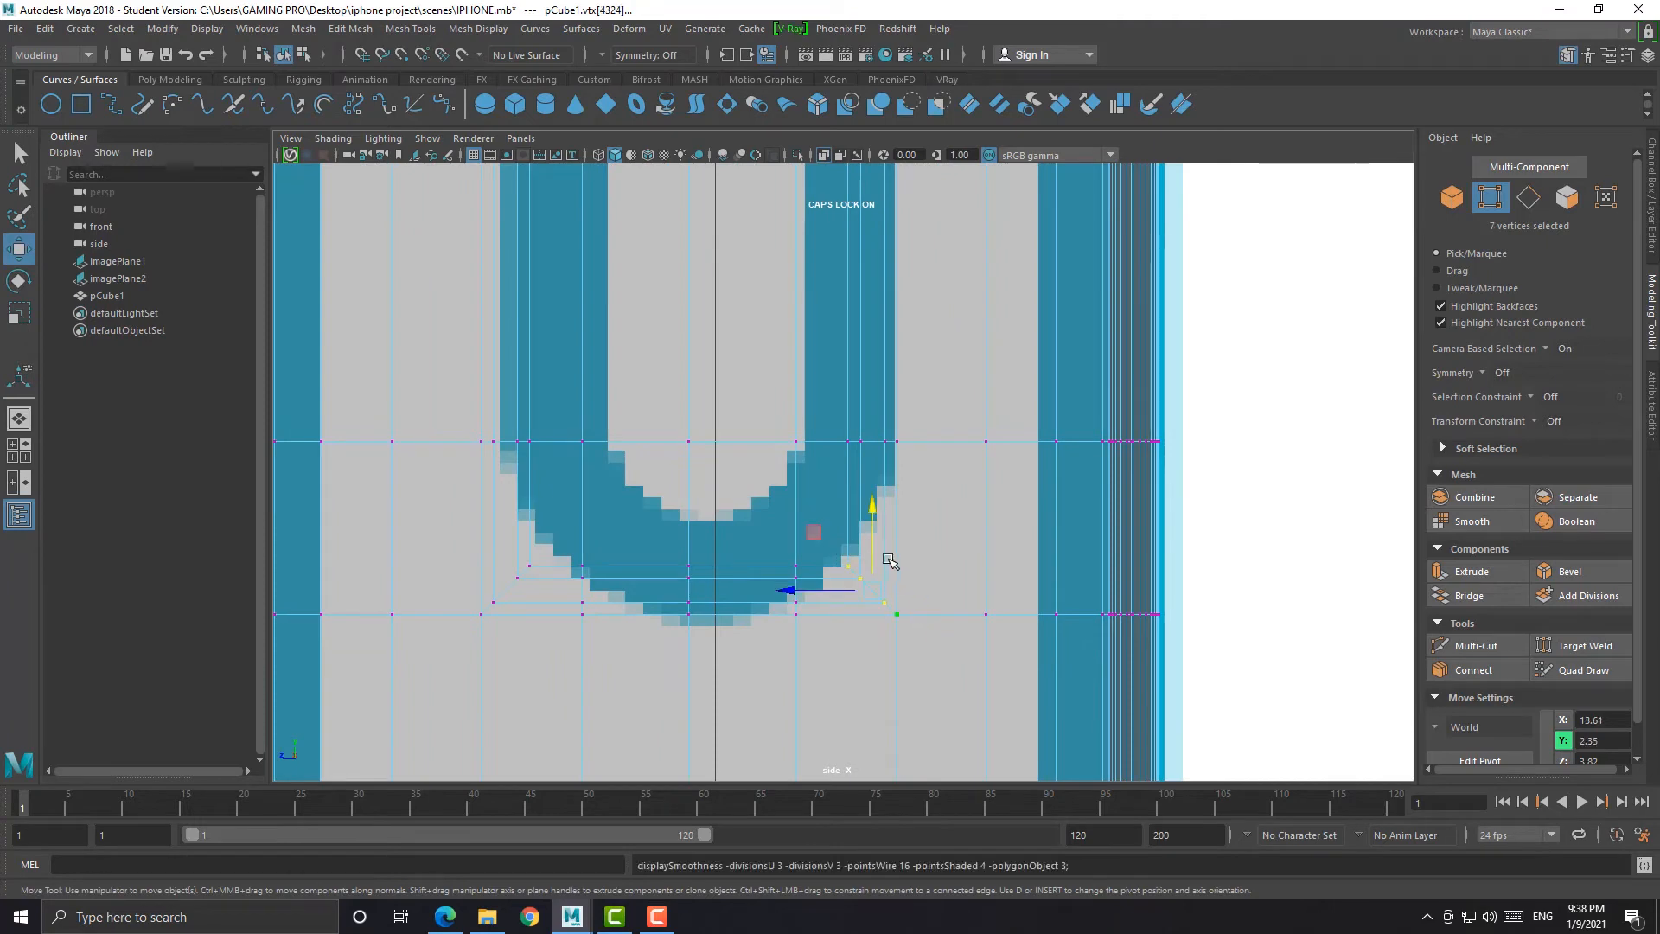
pyautogui.moveTo(873, 514); pyautogui.dragTo(874, 433)
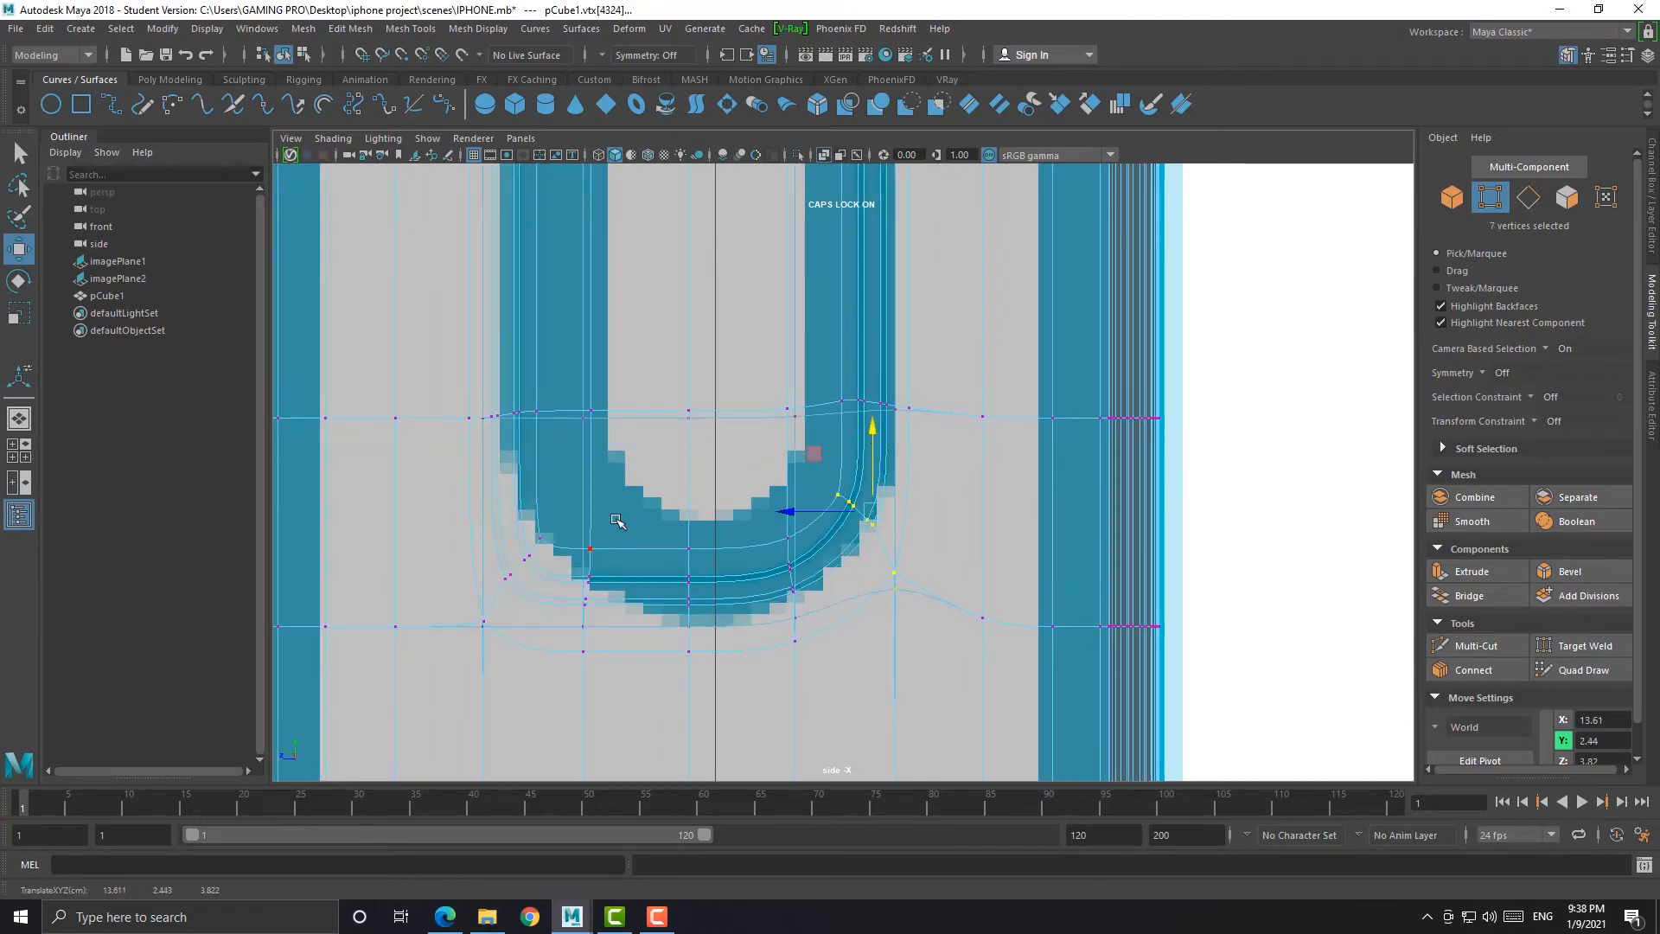
# Raise the groove's lower-left corner vertices to about 2.44 on Y and shift them inward to about 4.22 on Z
pyautogui.press('1')
pyautogui.press('3')
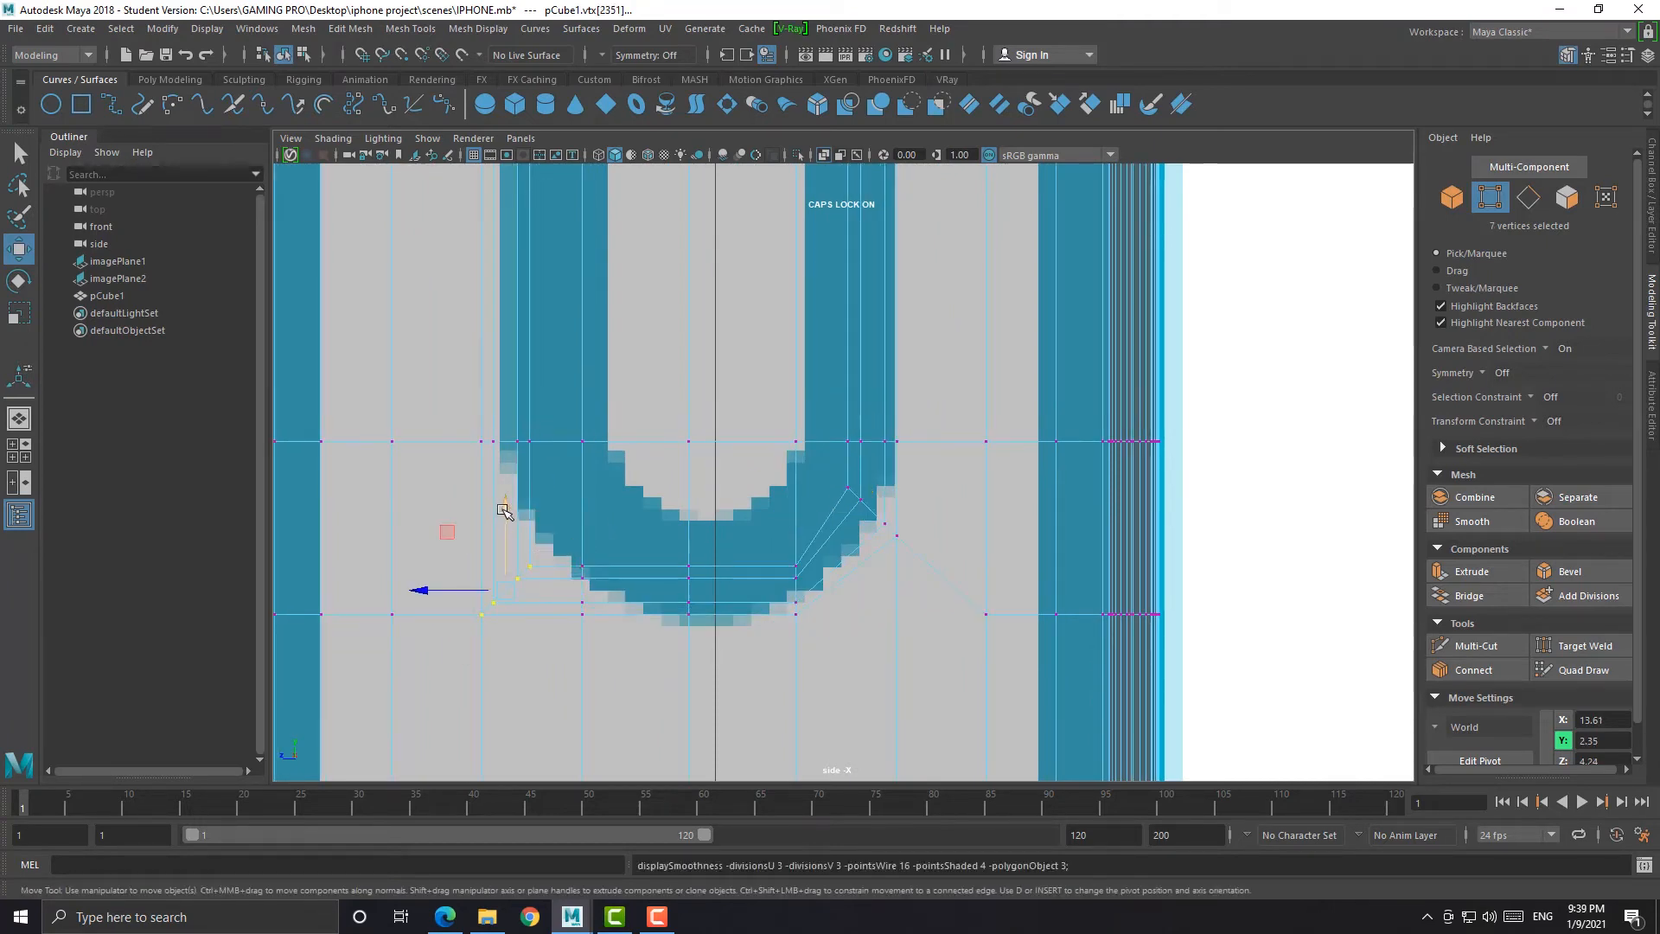
pyautogui.moveTo(504, 516); pyautogui.dragTo(505, 444)
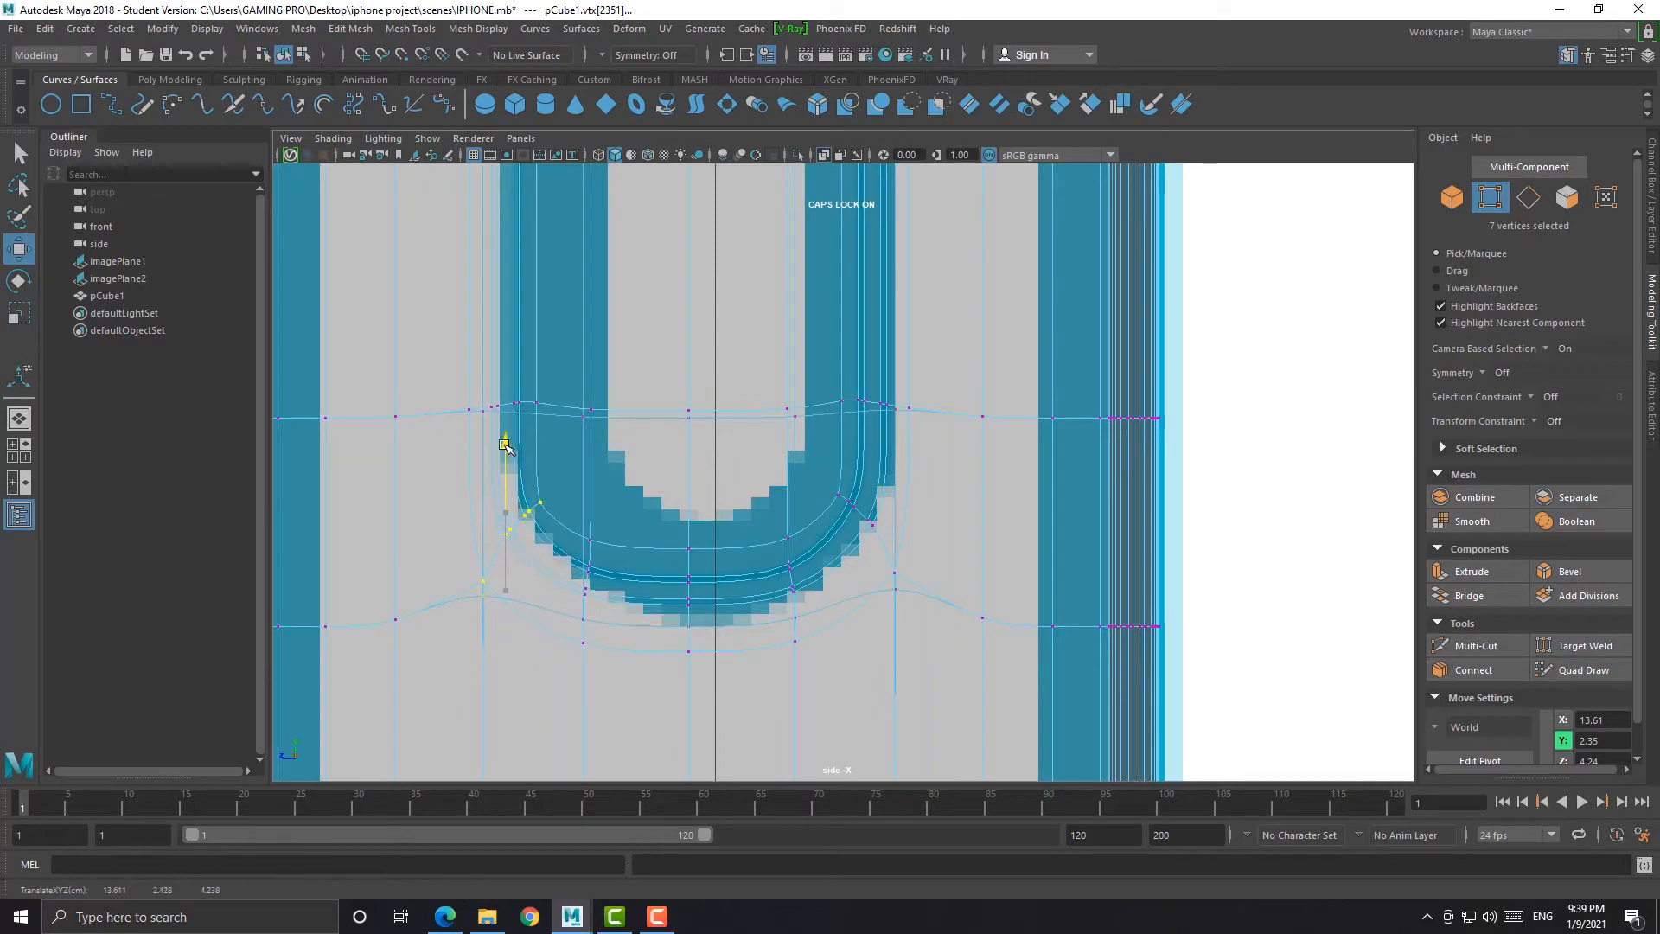
pyautogui.moveTo(462, 515); pyautogui.dragTo(458, 508)
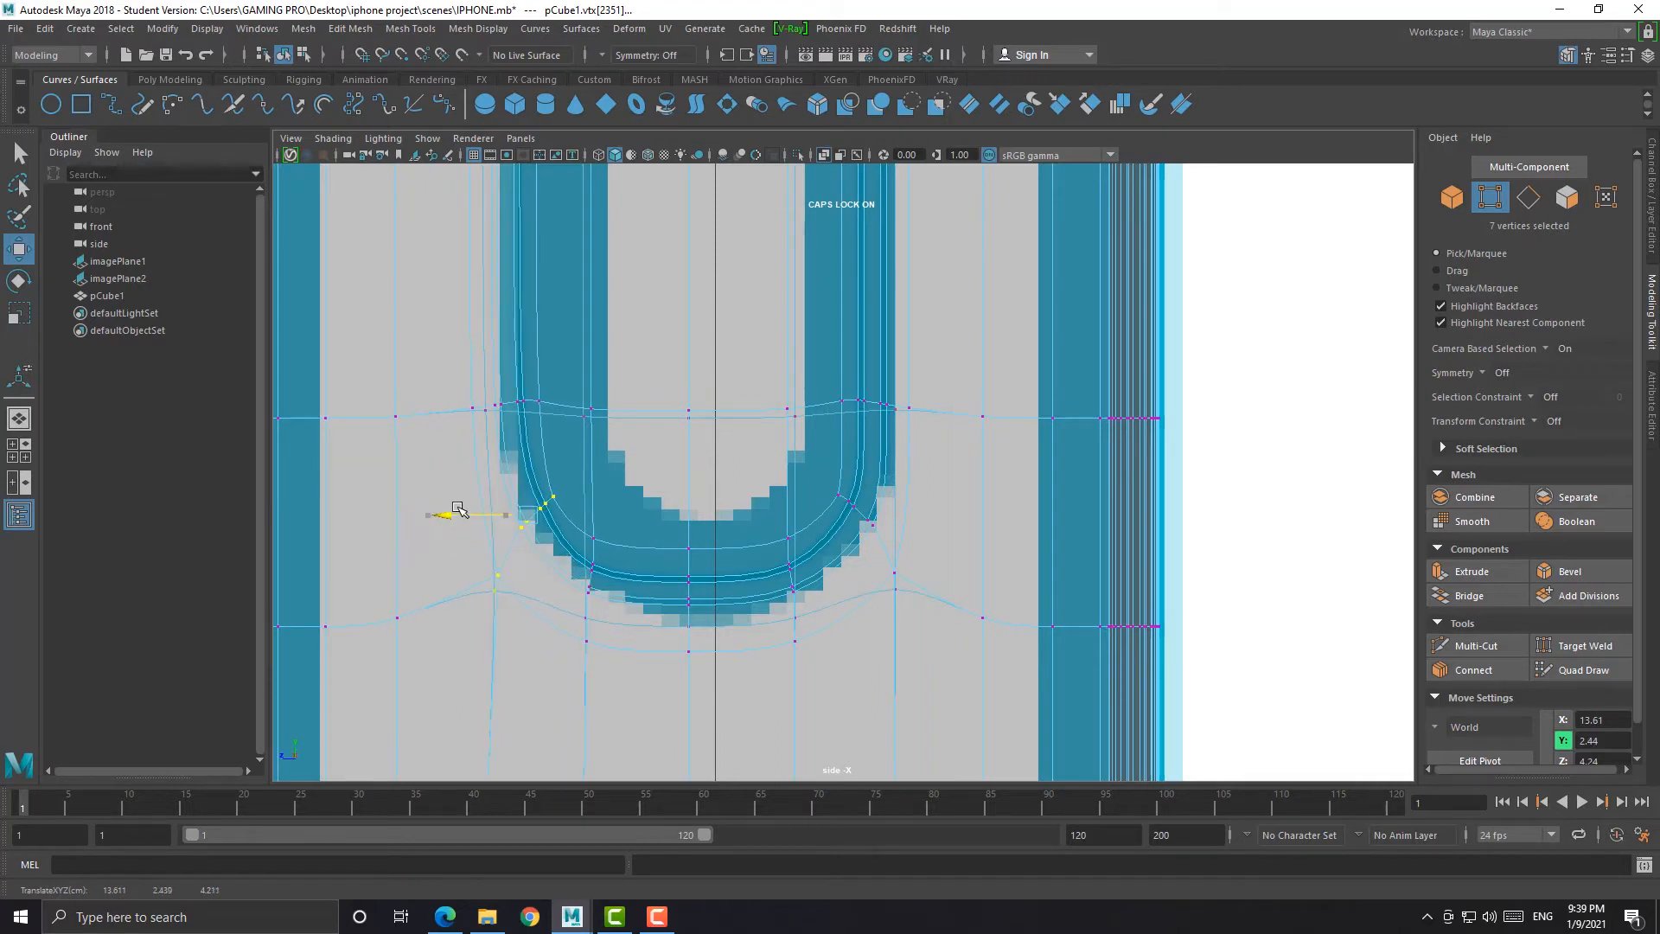
pyautogui.press('1')
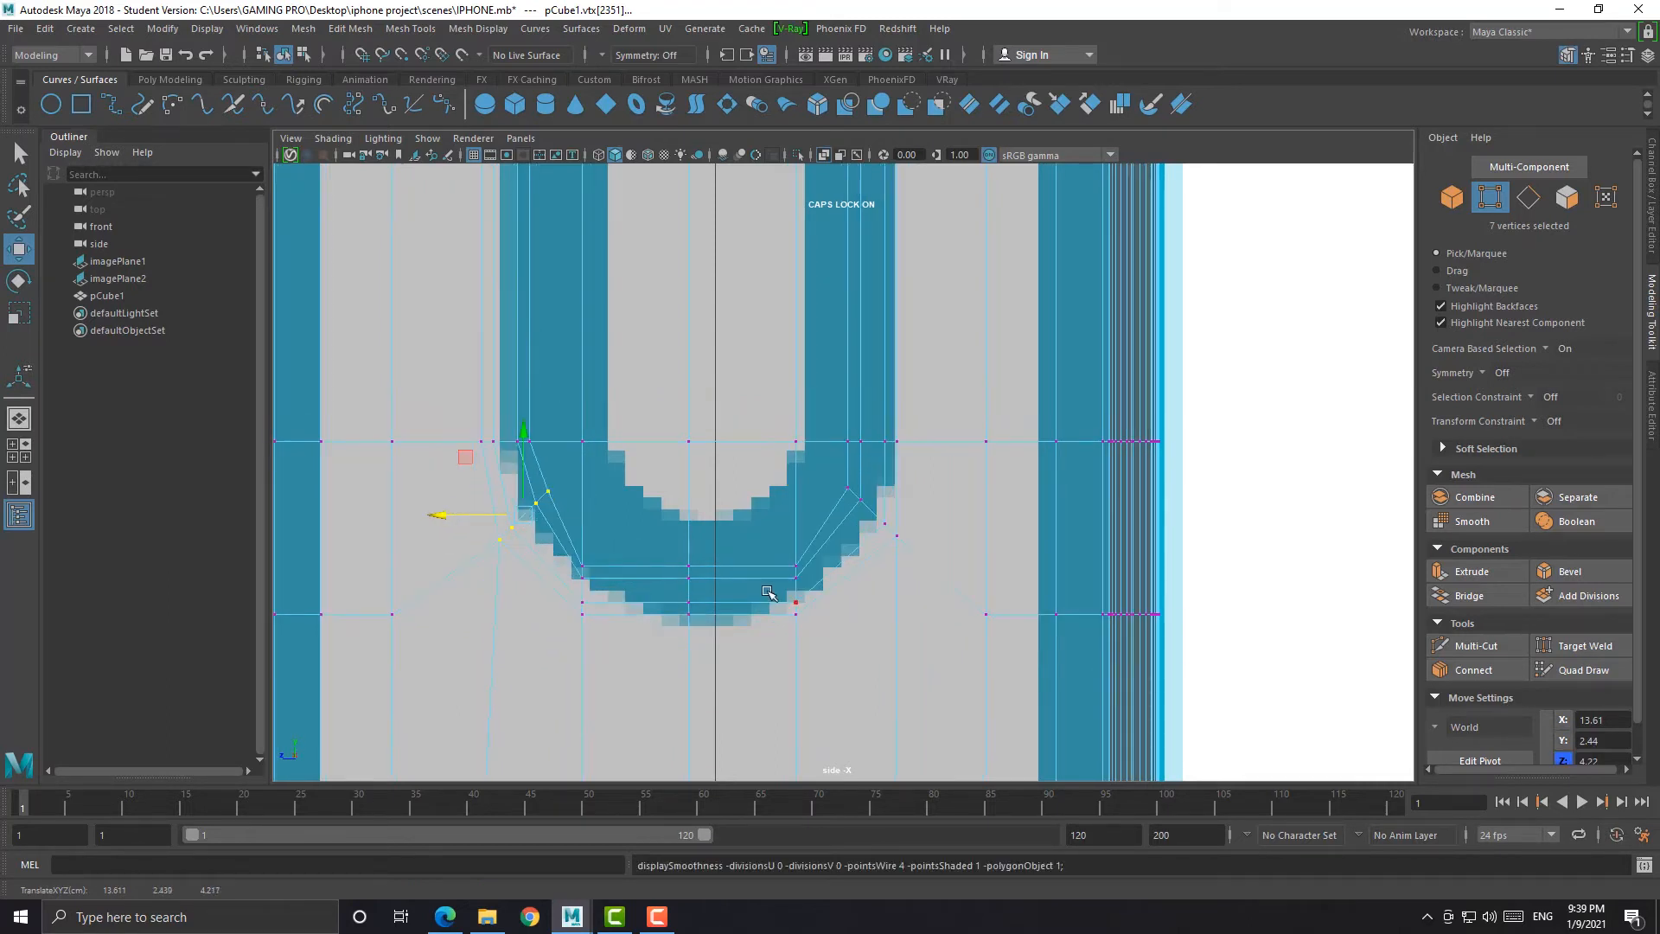
# Raise the vertex columns beside the groove's bottom centre slightly and lower the centre column to about 2.34 on Y
pyautogui.moveTo(783, 555); pyautogui.dragTo(811, 630)
pyautogui.moveTo(797, 511); pyautogui.dragTo(798, 500)
pyautogui.moveTo(567, 554); pyautogui.dragTo(604, 627)
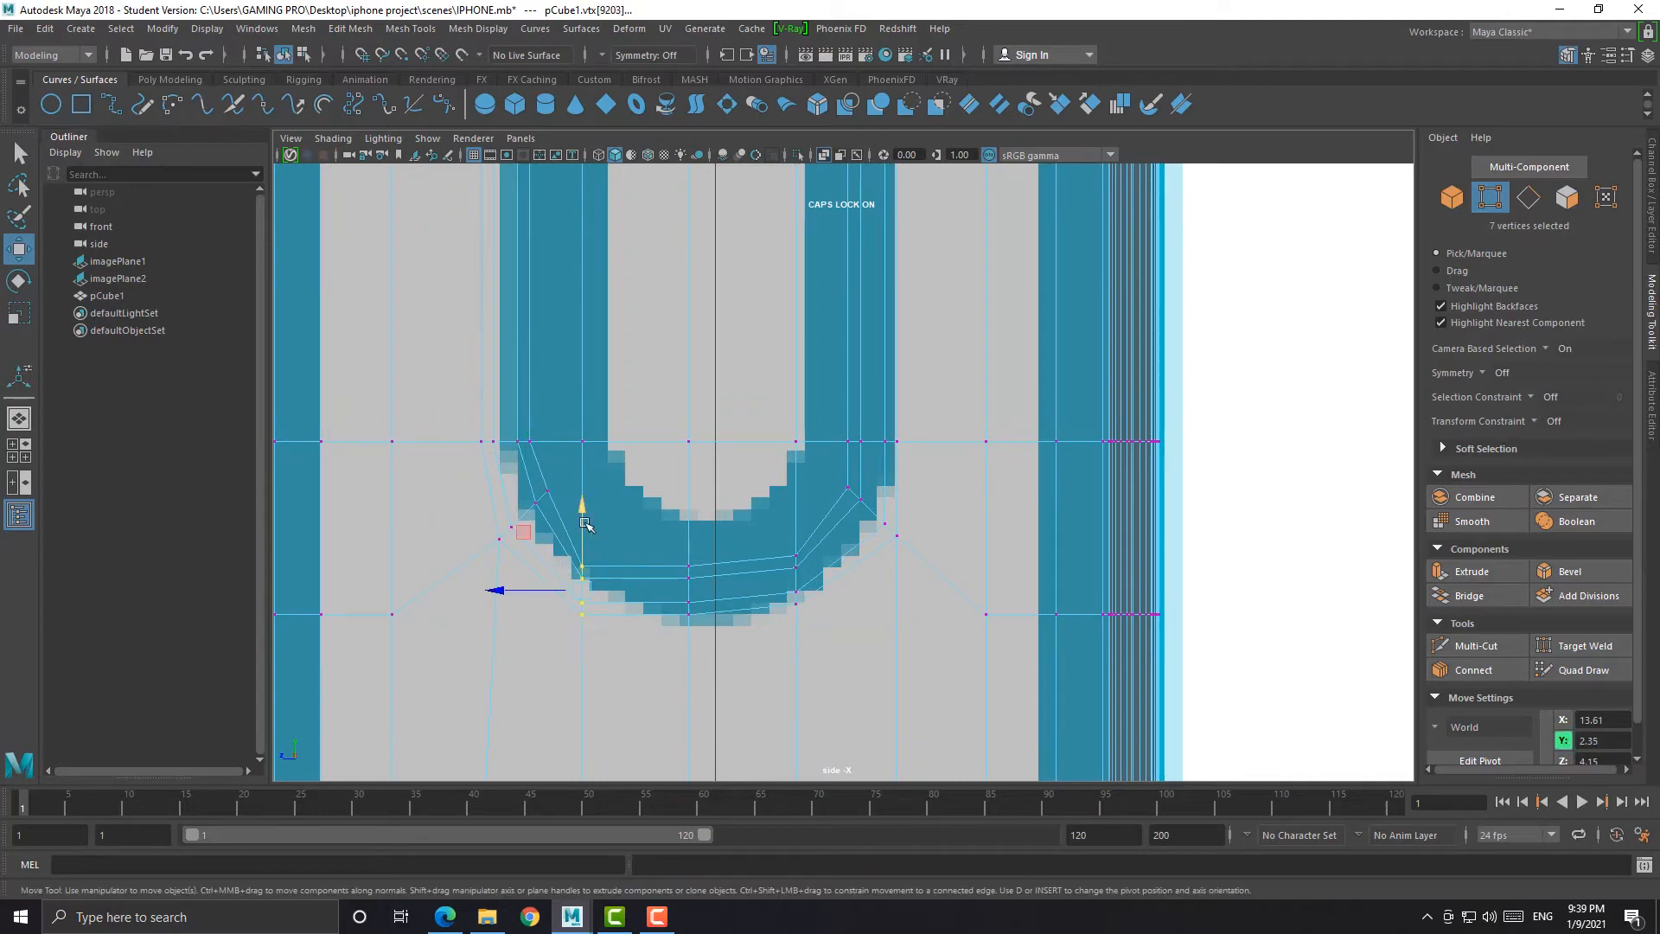
pyautogui.moveTo(582, 514); pyautogui.dragTo(583, 500)
pyautogui.press('3')
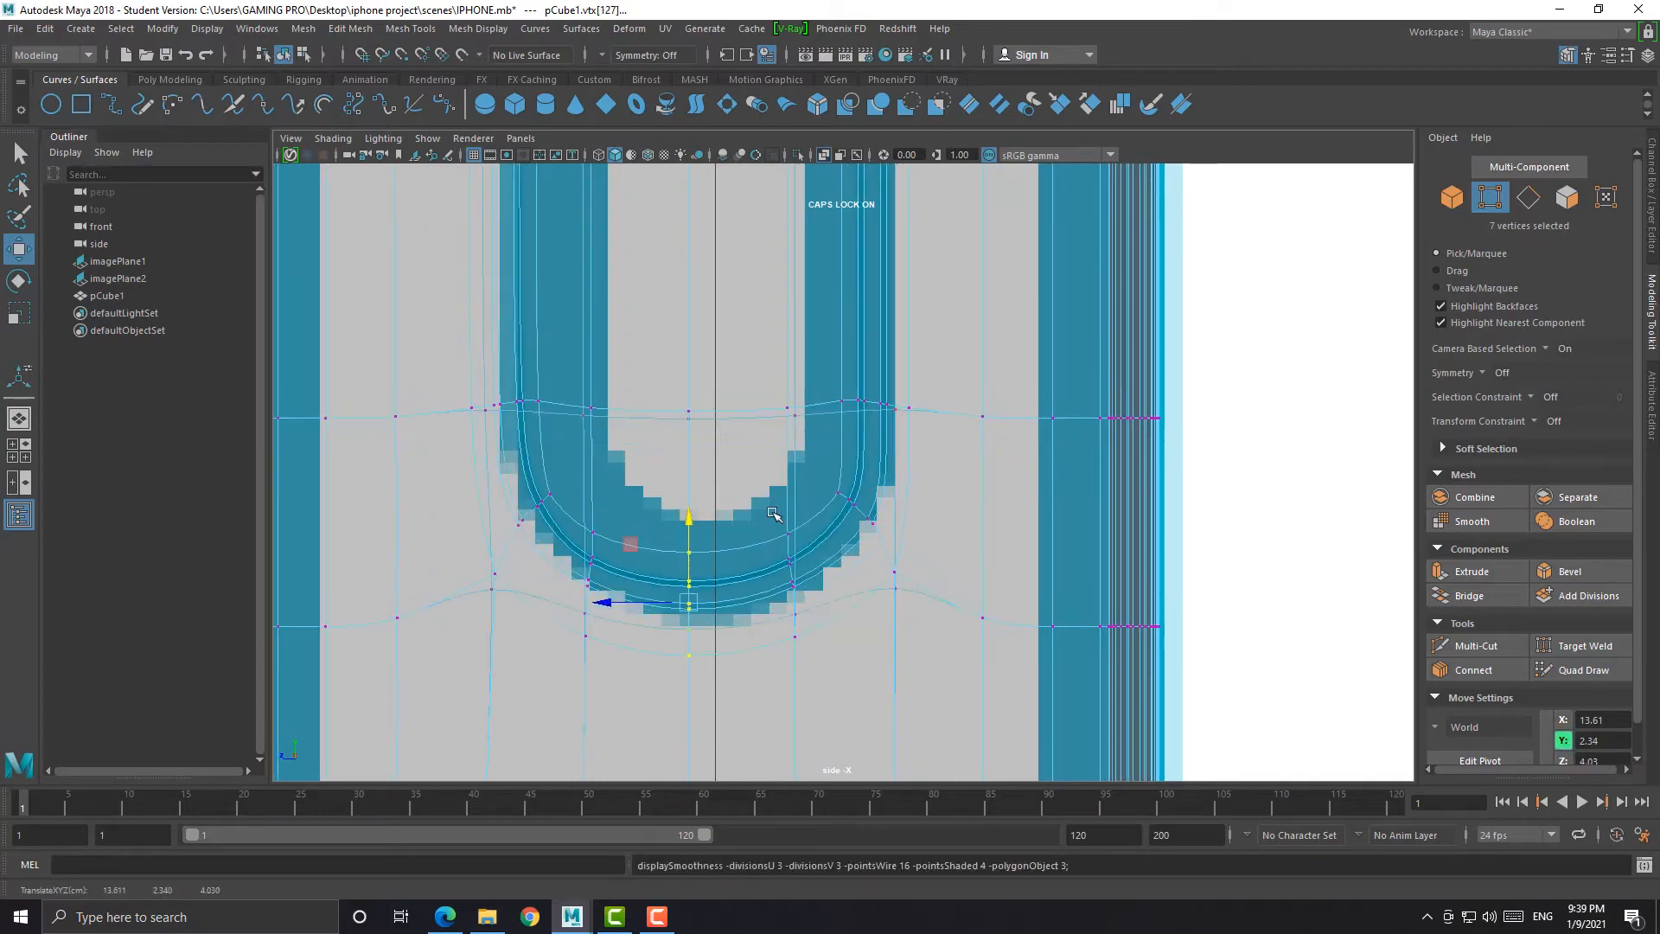
# Return to object mode in the perspective view and examine the smoothed button groove on the phone's side
pyautogui.press('space')
pyautogui.press('space')
pyautogui.keyDown('alt'); pyautogui.moveTo(1056, 462); pyautogui.dragTo(1026, 438); pyautogui.keyUp('alt')
pyautogui.scroll(5, 1024, 440)
pyautogui.moveTo(790, 414); pyautogui.dragTo(864, 381, button='right')
pyautogui.click(908, 424)
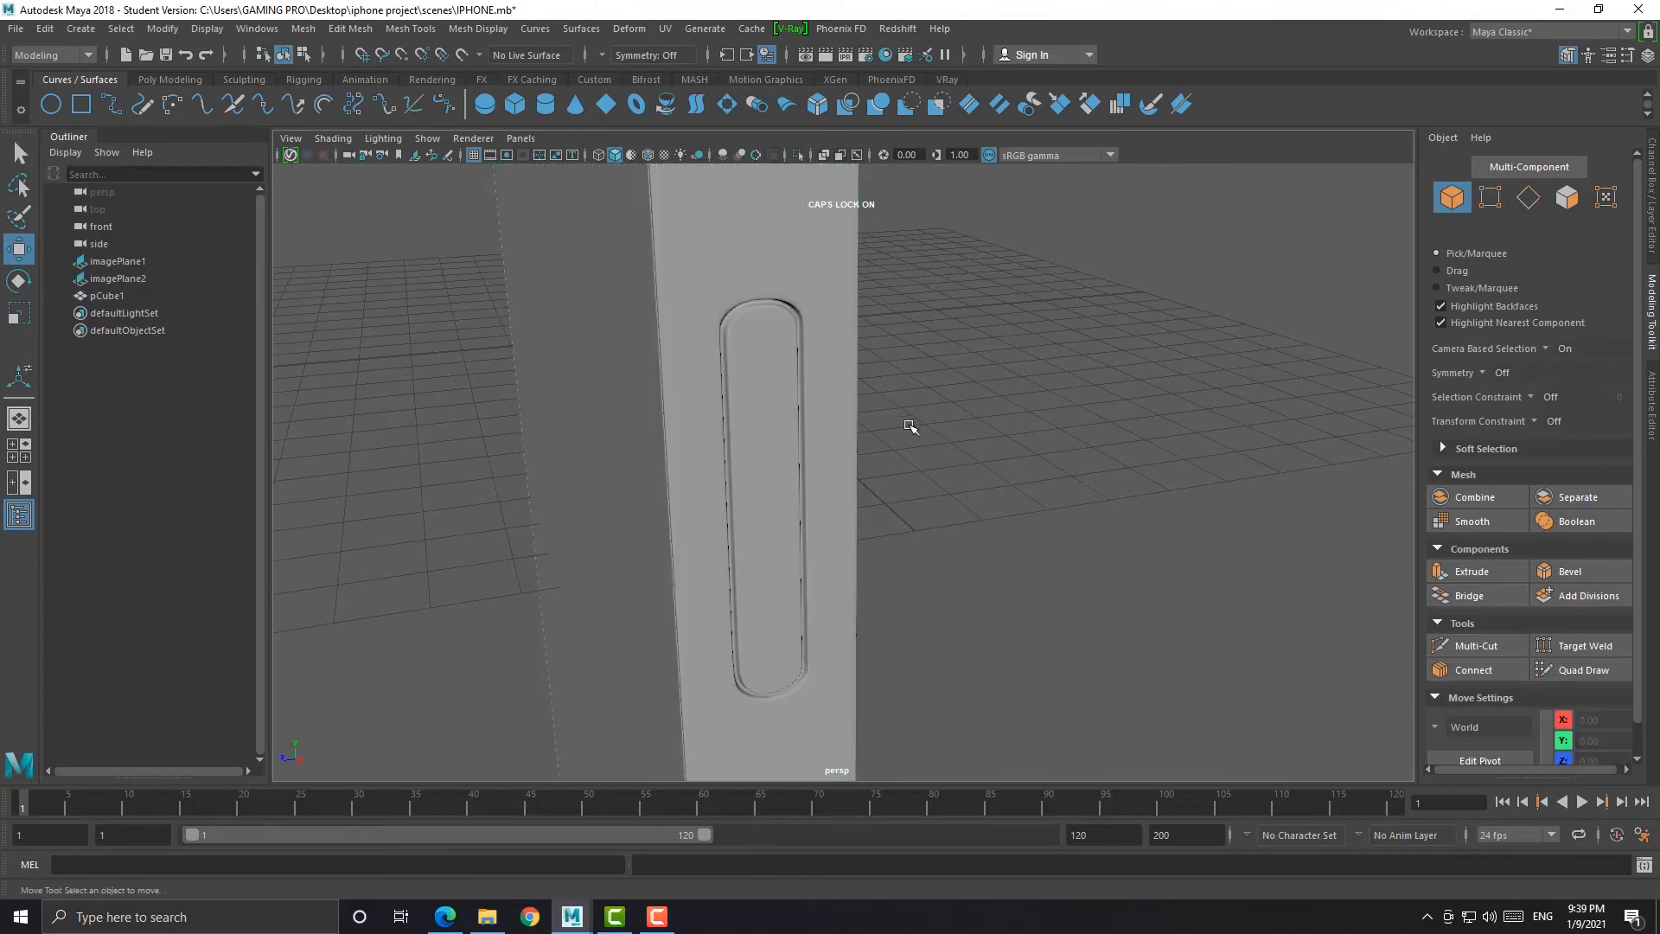
pyautogui.keyDown('alt'); pyautogui.moveTo(844, 545); pyautogui.dragTo(771, 438); pyautogui.keyUp('alt')
# Turn off smooth preview and slide the horizontal edge loop just below the button's top end to about 4.41 on Y
pyautogui.click(770, 438)
pyautogui.press('1')
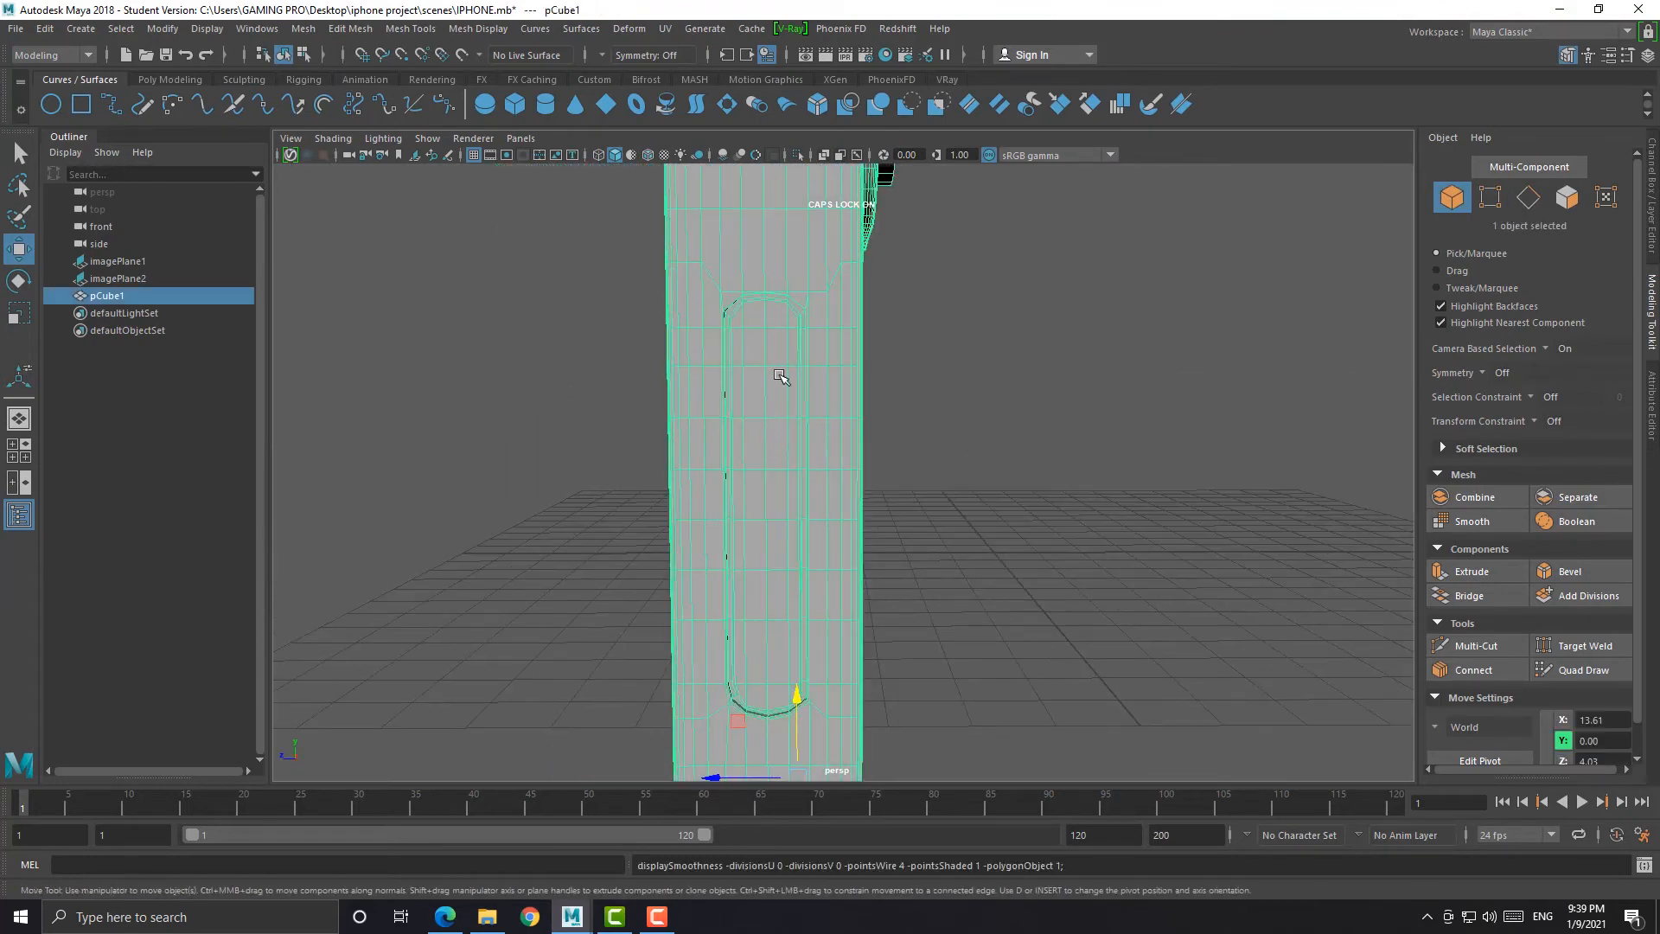
pyautogui.moveTo(770, 330); pyautogui.dragTo(772, 293, button='right')
pyautogui.doubleClick(777, 327)
pyautogui.keyDown('ctrl'); pyautogui.keyDown('shift'); pyautogui.moveTo(792, 279); pyautogui.dragTo(791, 290); pyautogui.keyUp('shift'); pyautogui.keyUp('ctrl')
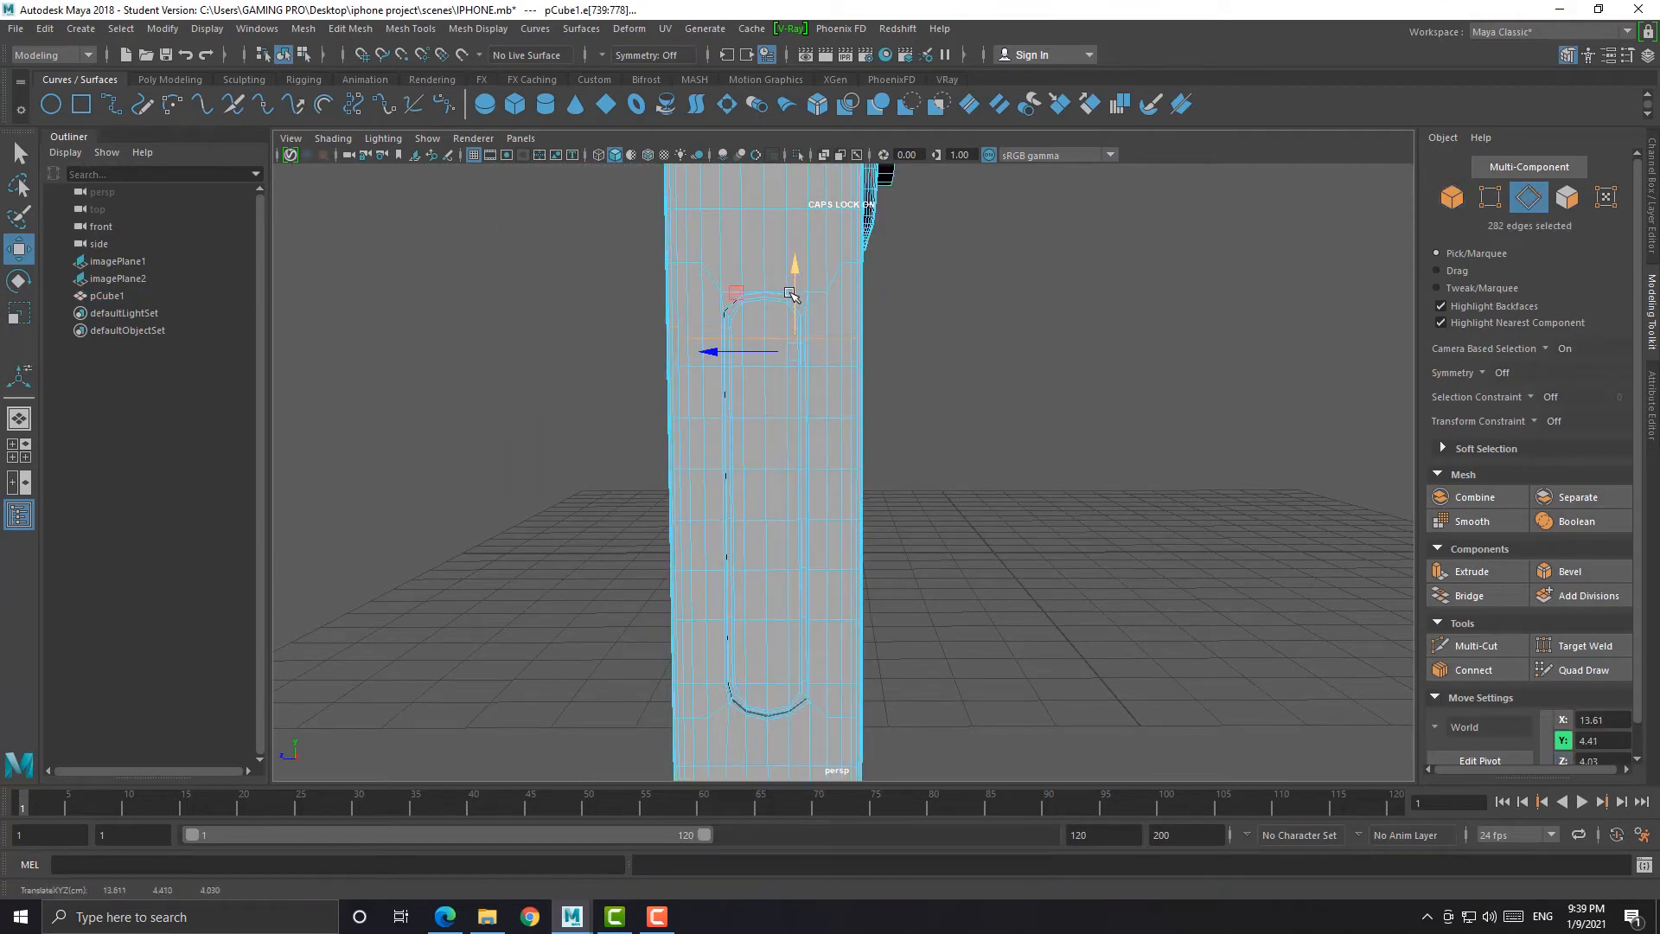
# Turn on smooth preview, return to object mode and examine the long button groove on the phone's side
pyautogui.press('3')
pyautogui.moveTo(786, 369); pyautogui.dragTo(904, 351, button='right')
pyautogui.click(870, 402)
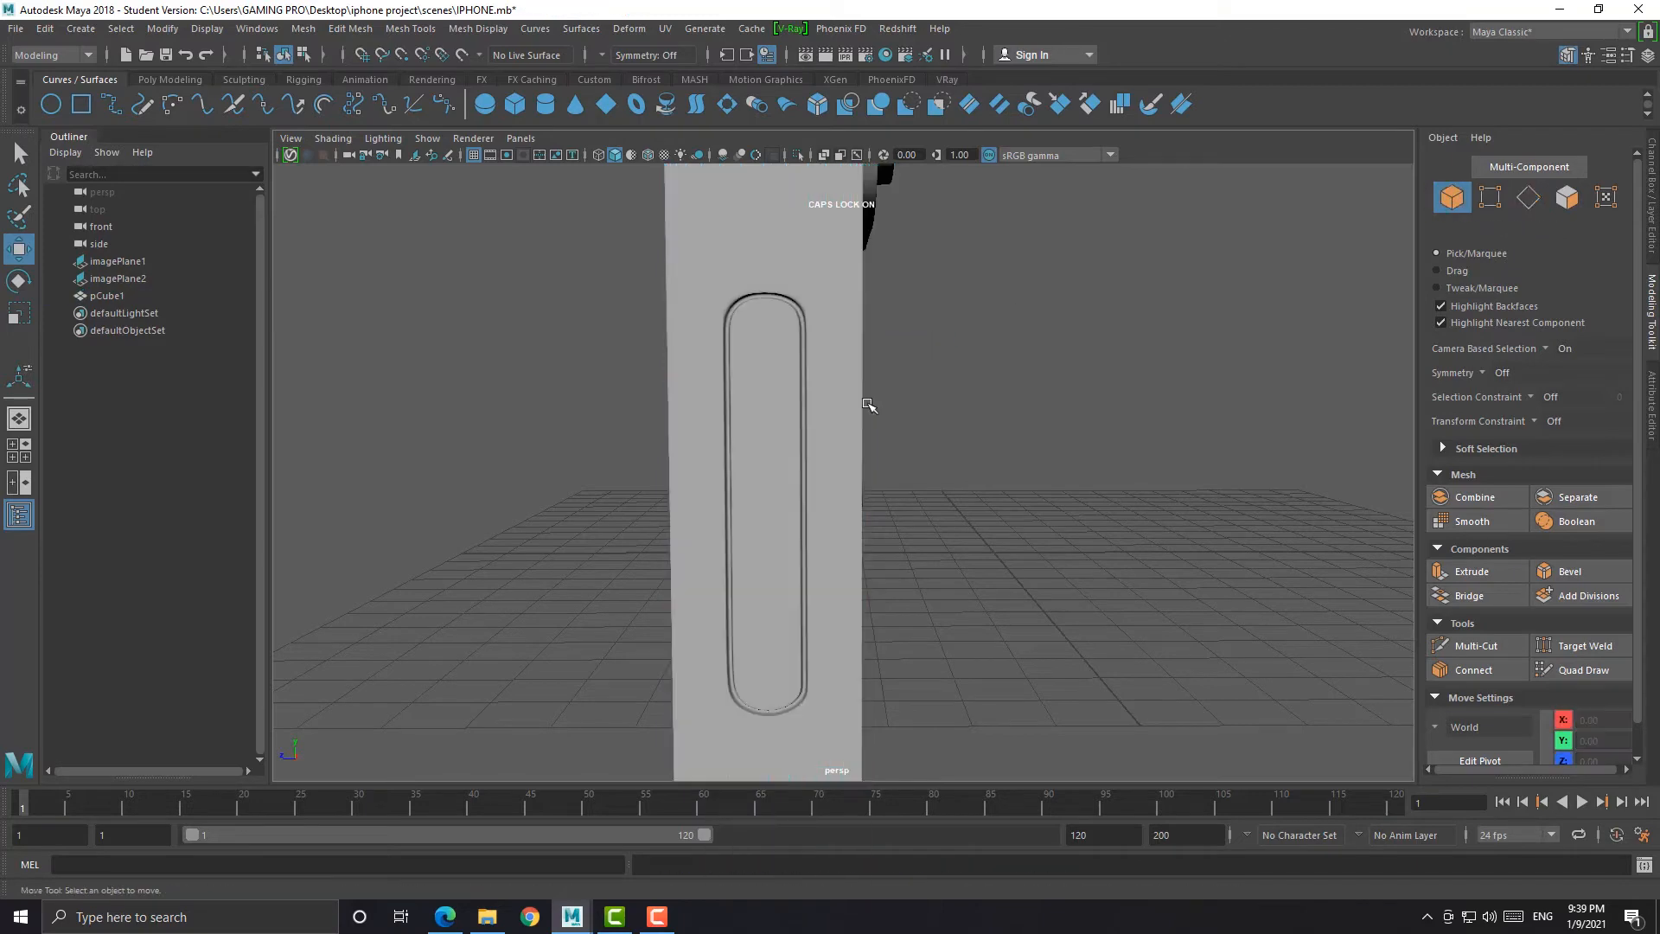
pyautogui.keyDown('alt'); pyautogui.moveTo(849, 453); pyautogui.dragTo(915, 466); pyautogui.keyUp('alt')
# In the side view, slide the vertical edge loop along the lower button outline's right side to about 3.76 on Z
pyautogui.press('space')
pyautogui.press('space')
pyautogui.scroll(-12, 858, 498)
pyautogui.scroll(6, 855, 506)
pyautogui.click(855, 511)
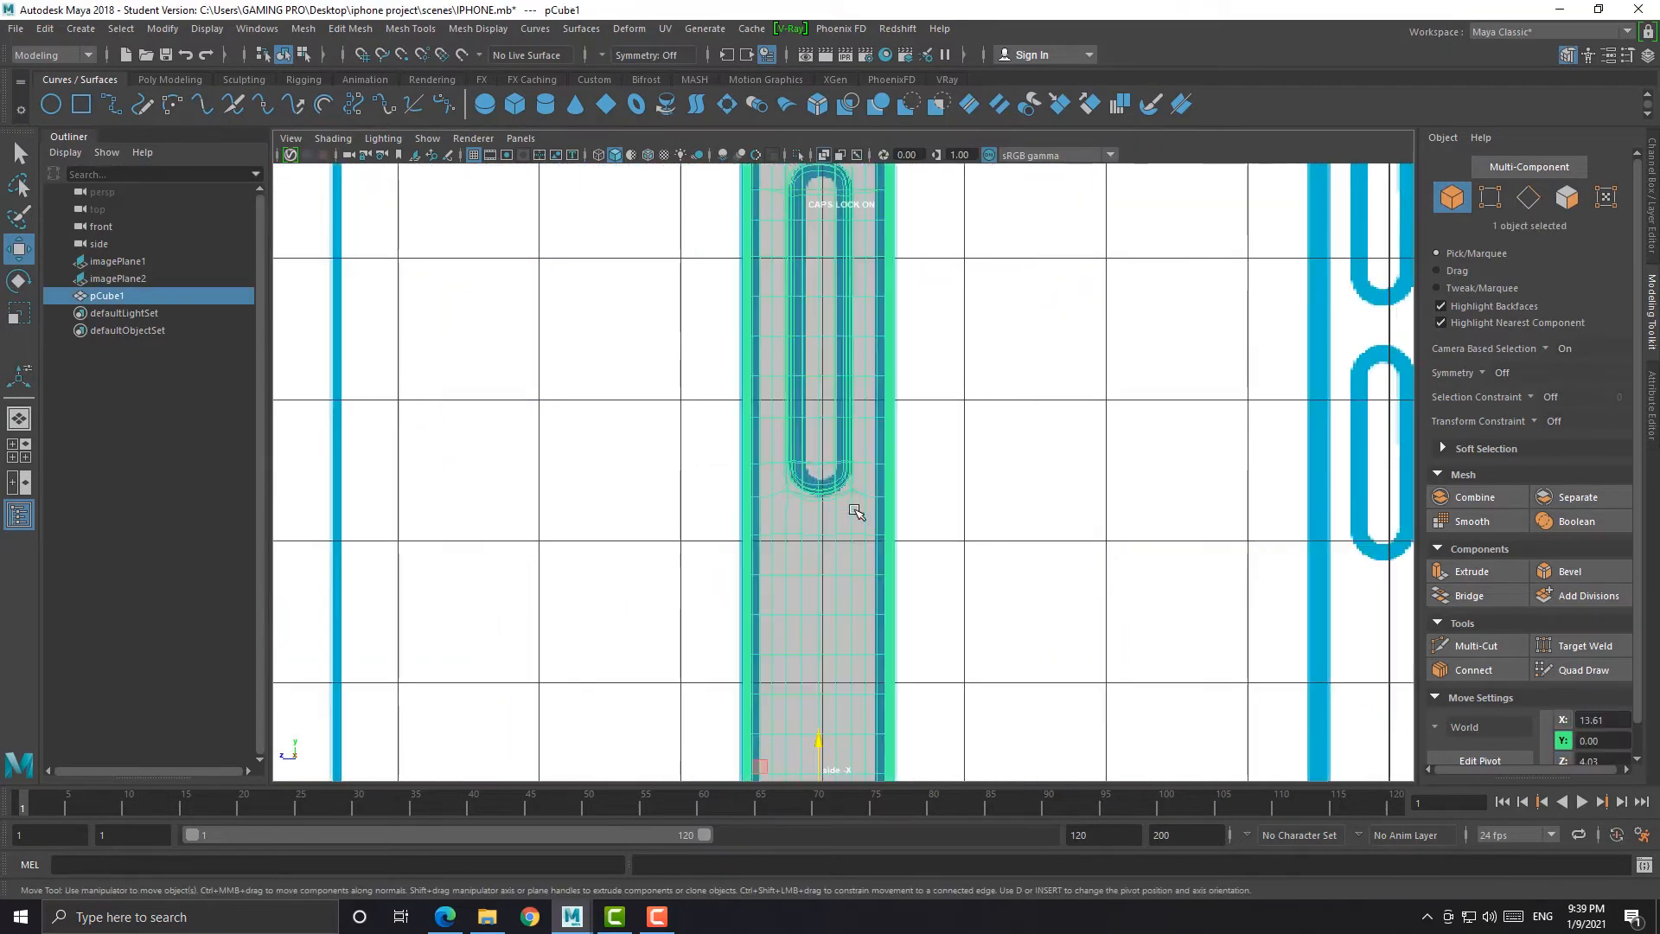
pyautogui.scroll(-5, 855, 511)
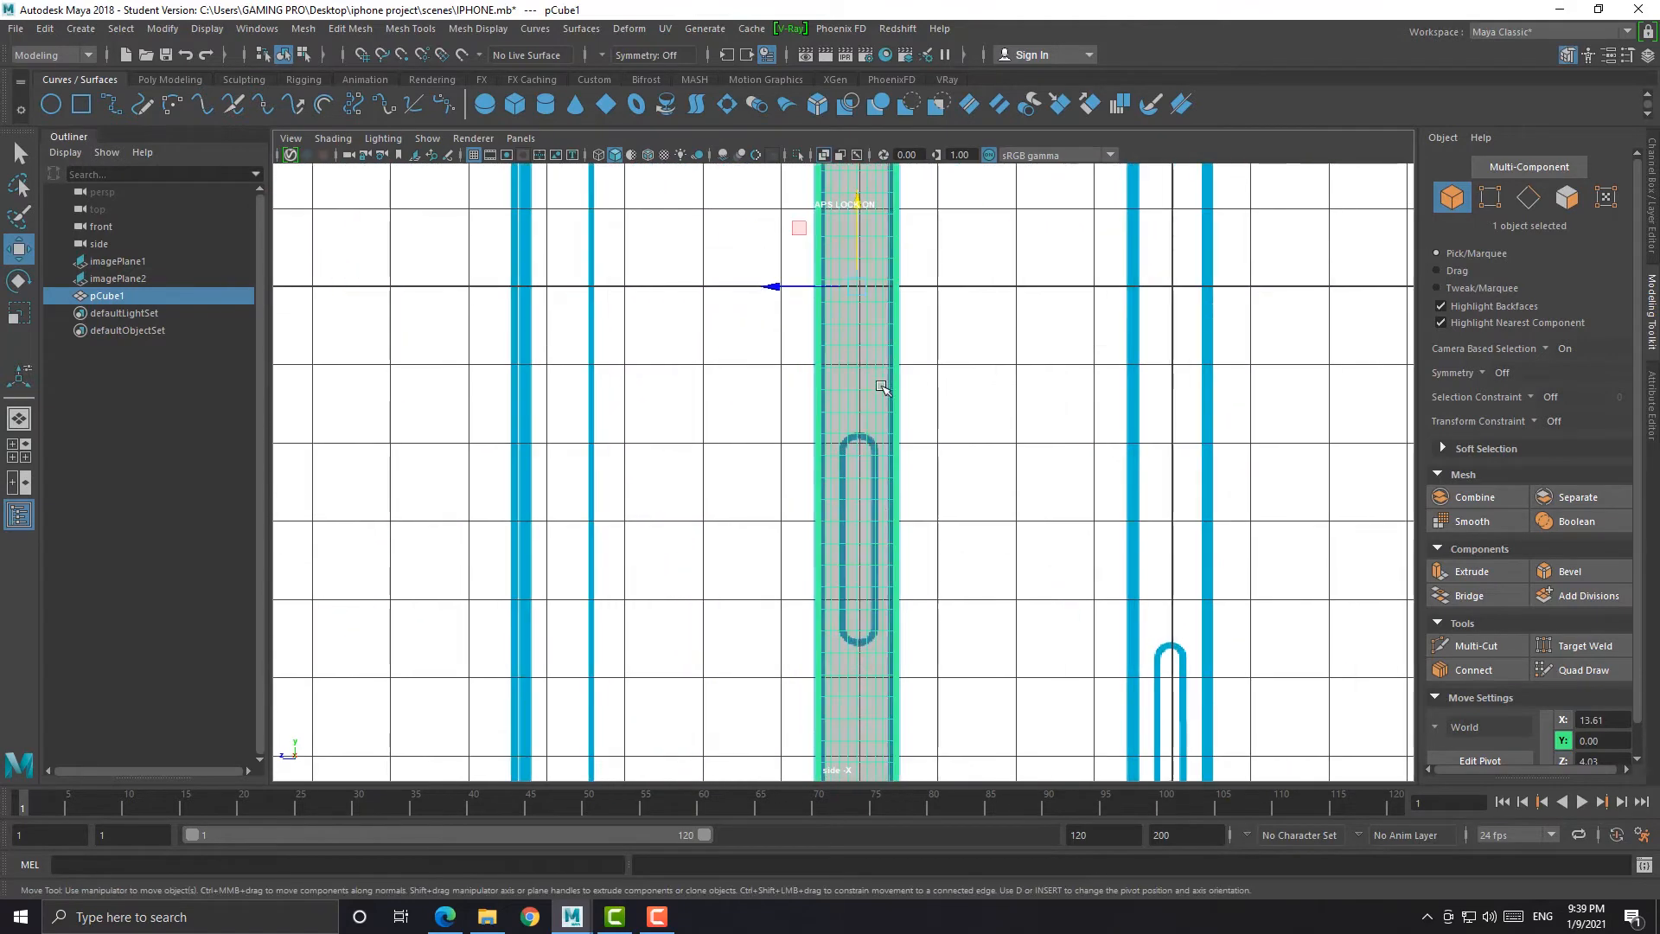
pyautogui.scroll(3, 869, 316)
pyautogui.click(864, 299)
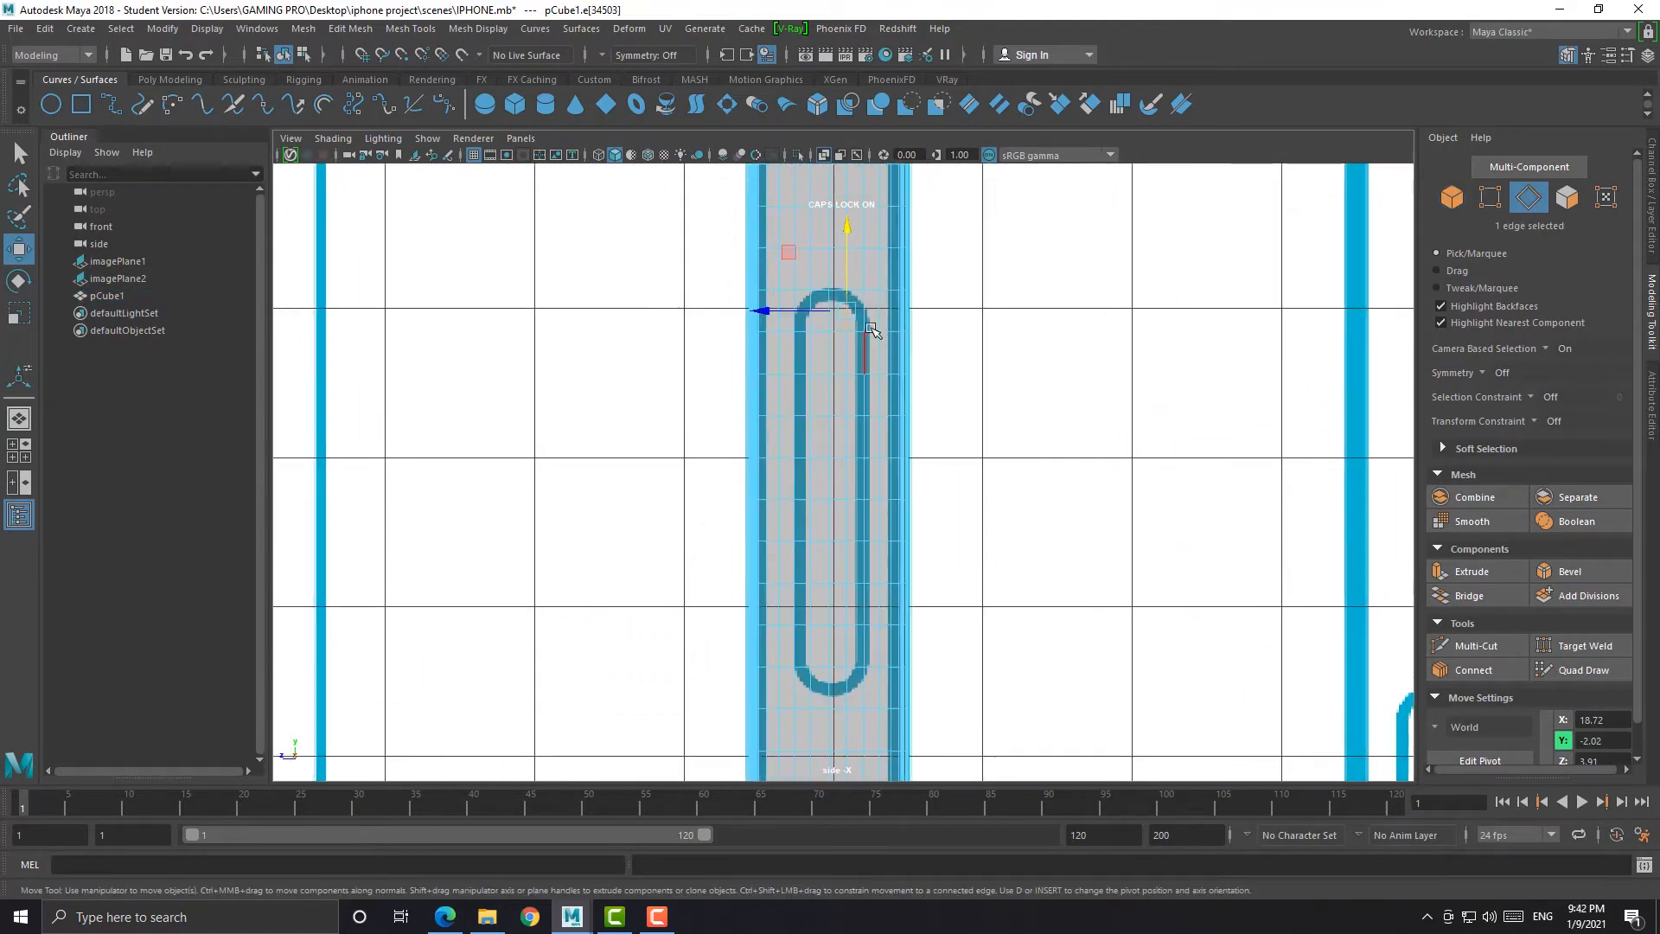
pyautogui.scroll(2, 870, 311)
pyautogui.keyDown('alt'); pyautogui.moveTo(860, 208); pyautogui.dragTo(884, 478, button='middle'); pyautogui.keyUp('alt')
pyautogui.doubleClick(893, 272)
pyautogui.scroll(-8, 873, 327)
pyautogui.scroll(5, 884, 478)
pyautogui.keyDown('alt'); pyautogui.moveTo(845, 583); pyautogui.dragTo(859, 304, button='middle'); pyautogui.keyUp('alt')
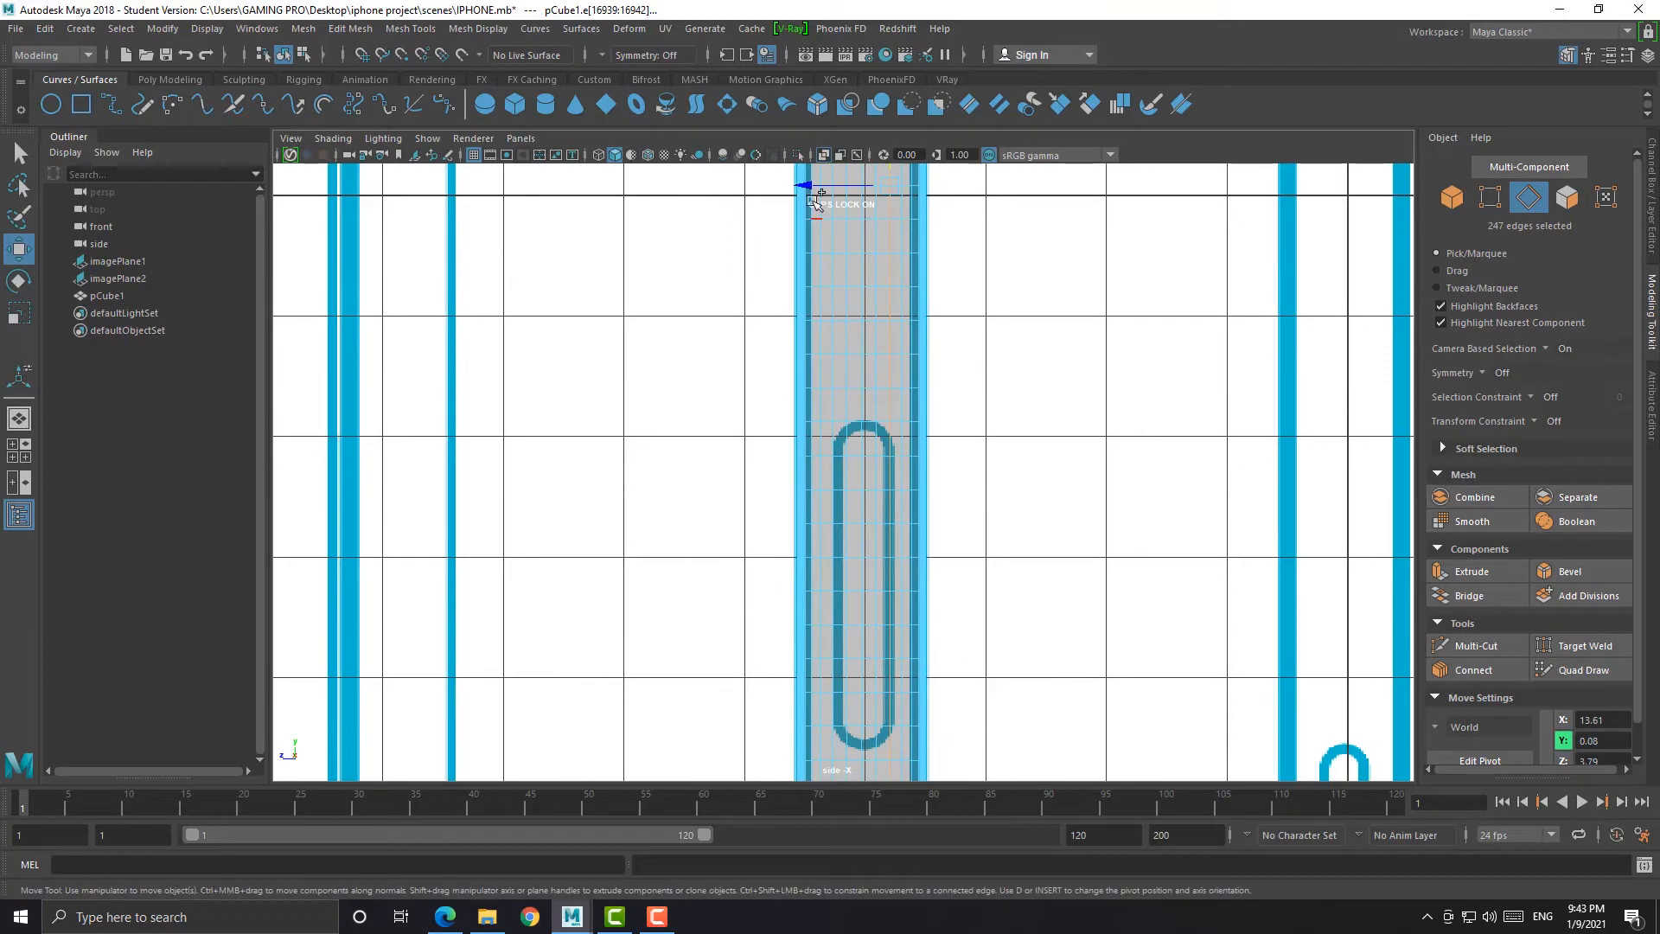
pyautogui.keyDown('ctrl'); pyautogui.keyDown('shift'); pyautogui.moveTo(813, 189); pyautogui.dragTo(818, 198); pyautogui.keyUp('shift'); pyautogui.keyUp('ctrl')
# Select the faces along the lower button outline, from its top end around to its bottom end
pyautogui.keyDown('alt'); pyautogui.moveTo(853, 477); pyautogui.dragTo(815, 319, button='middle'); pyautogui.keyUp('alt')
pyautogui.scroll(2, 815, 319)
pyautogui.moveTo(842, 248); pyautogui.dragTo(843, 302, button='right')
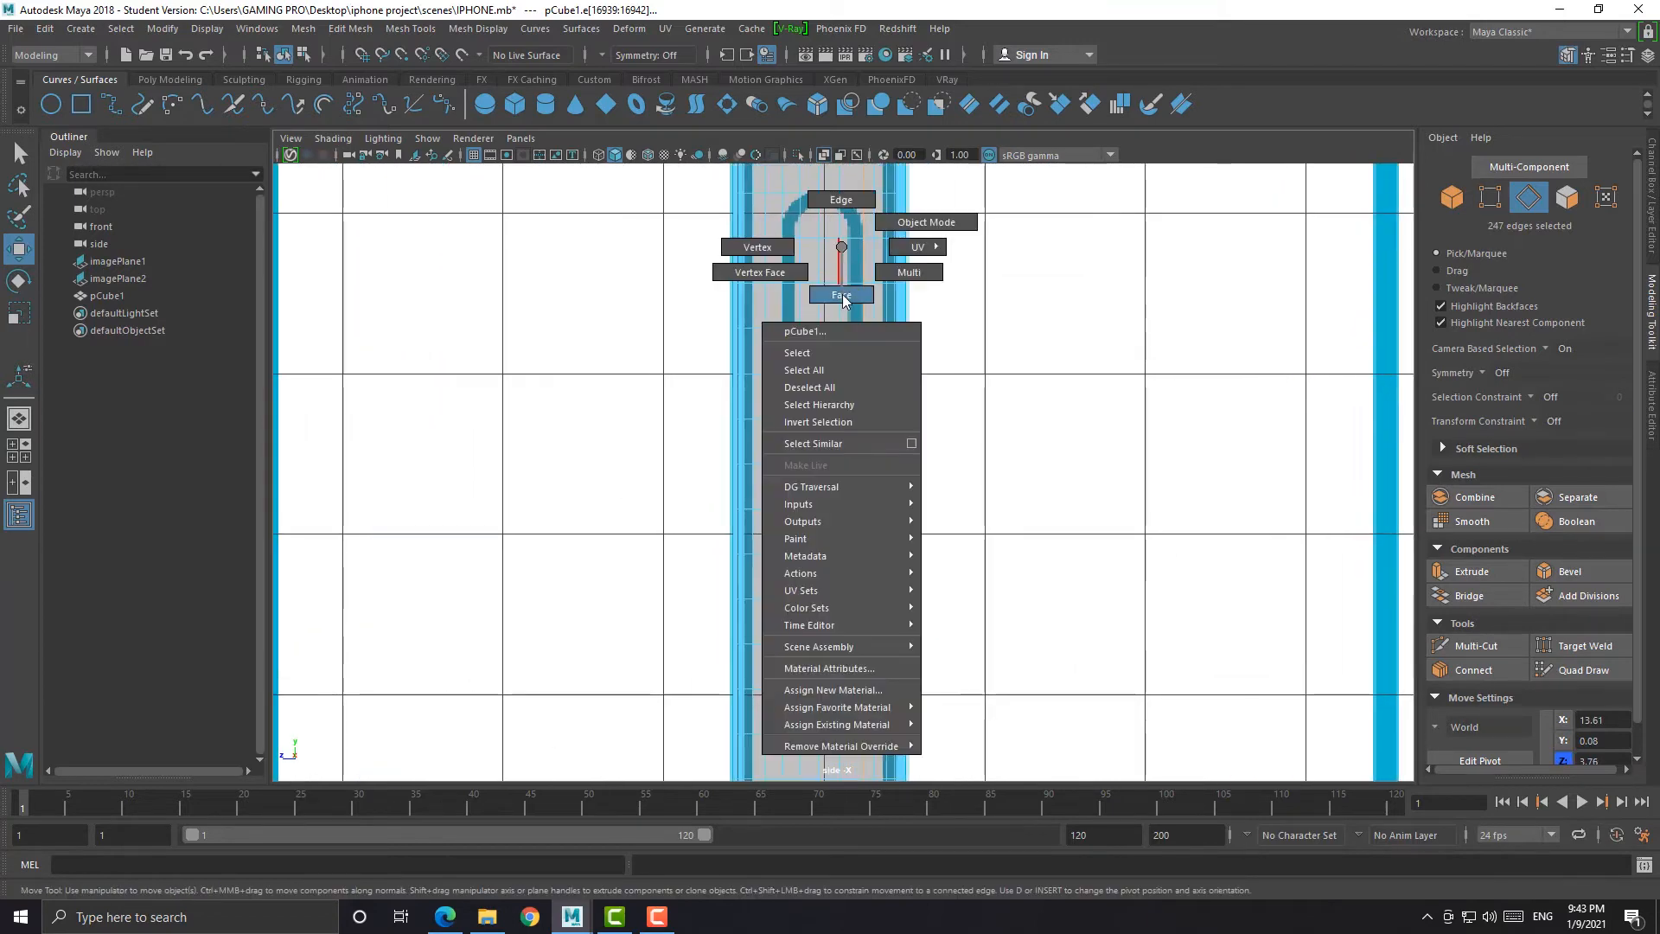
pyautogui.moveTo(852, 223); pyautogui.dragTo(795, 225)
pyautogui.moveTo(858, 542); pyautogui.dragTo(858, 524)
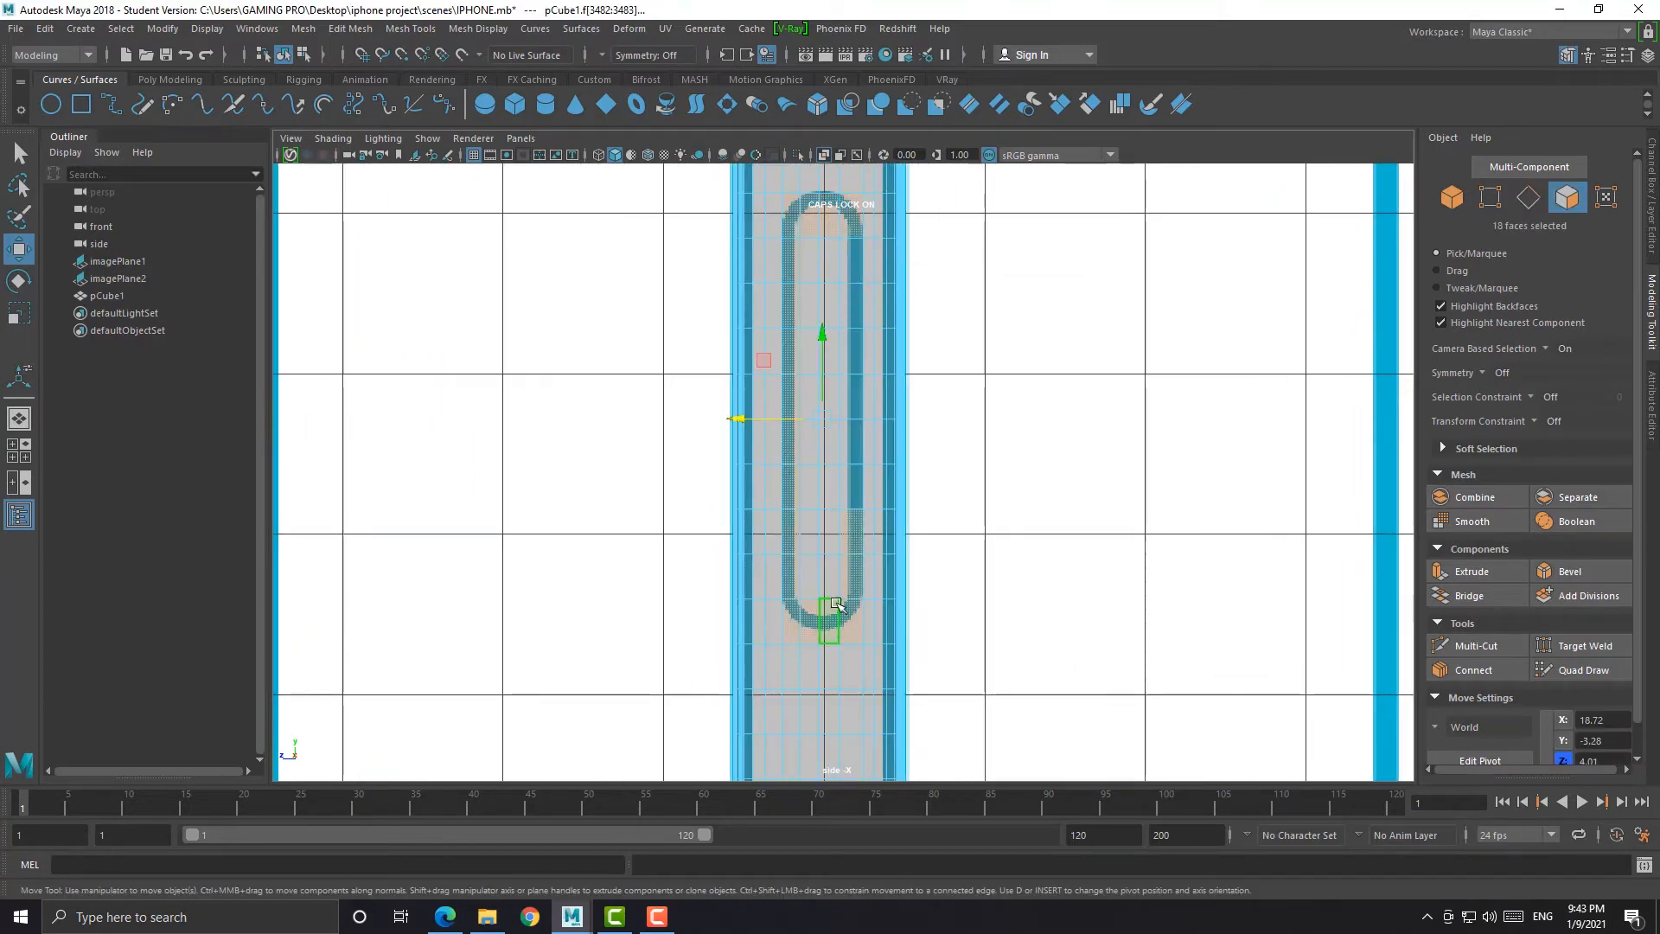
# Slide the horizontal edge loop at the lower button outline's bottom end up to about -4.62 on Y
pyautogui.keyDown('alt'); pyautogui.moveTo(834, 633); pyautogui.dragTo(829, 542, button='middle'); pyautogui.keyUp('alt')
pyautogui.scroll(2, 830, 542)
pyautogui.moveTo(840, 600); pyautogui.dragTo(846, 546, button='right')
pyautogui.keyDown('ctrl'); pyautogui.keyDown('shift'); pyautogui.moveTo(804, 513); pyautogui.dragTo(803, 498); pyautogui.keyUp('shift'); pyautogui.keyUp('ctrl')
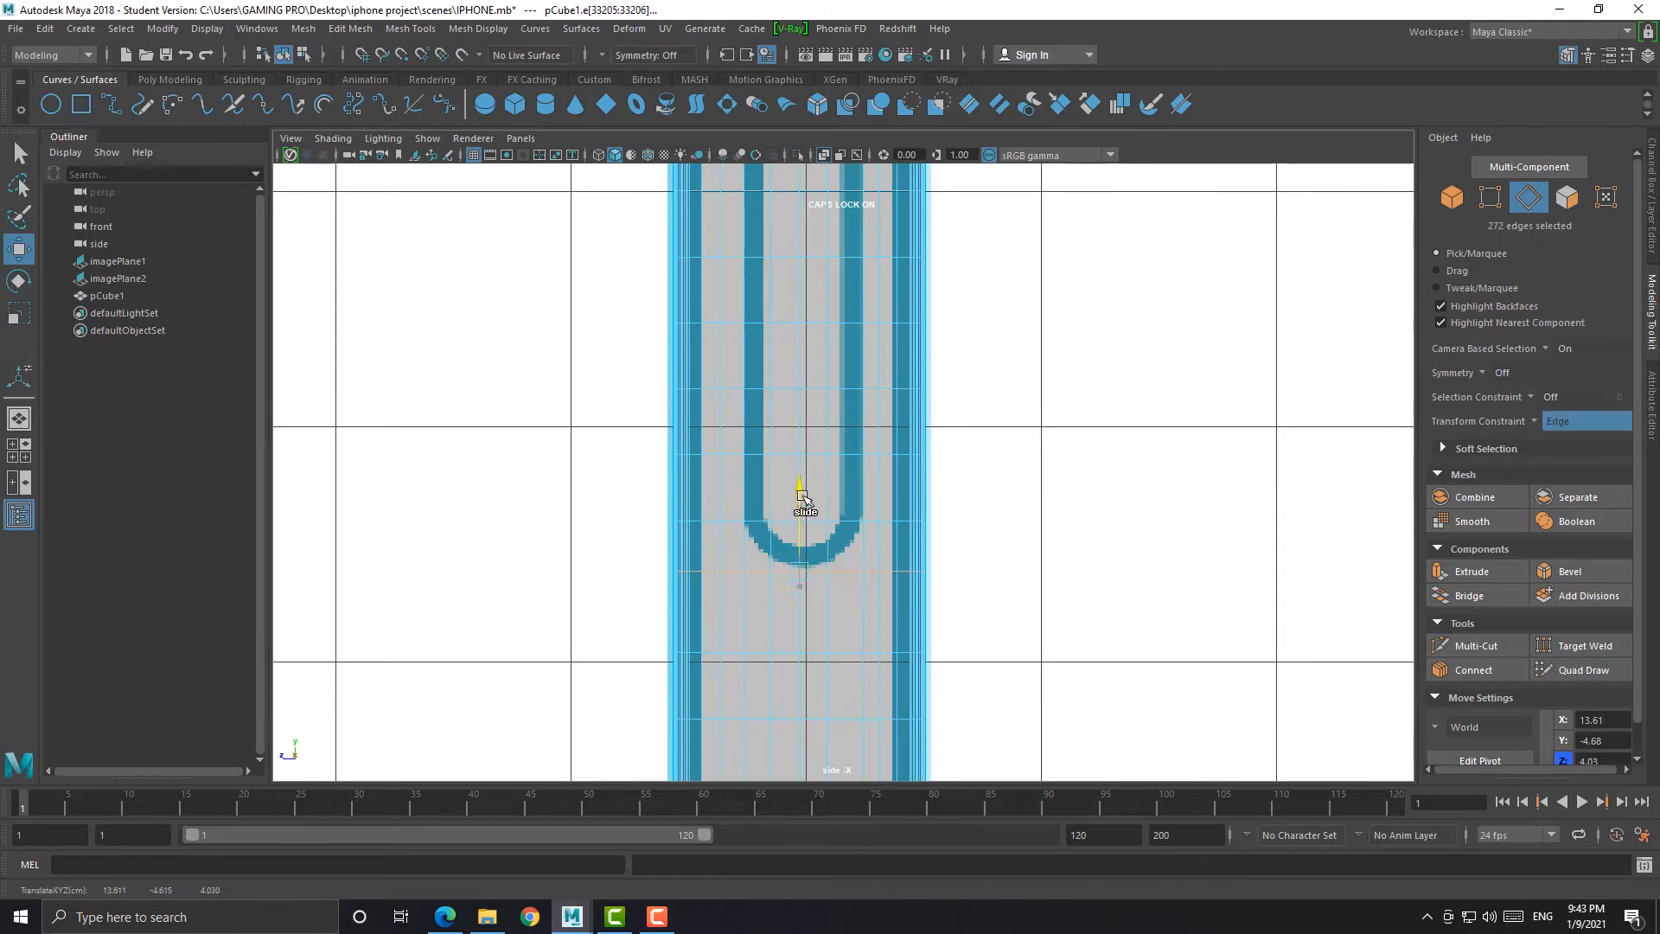
# Complete the face selection so it fills the whole lower button outline, and deselect the extra faces beside it
pyautogui.keyDown('alt'); pyautogui.moveTo(828, 173); pyautogui.dragTo(815, 467, button='middle'); pyautogui.keyUp('alt')
pyautogui.moveTo(826, 295); pyautogui.dragTo(830, 339, button='right')
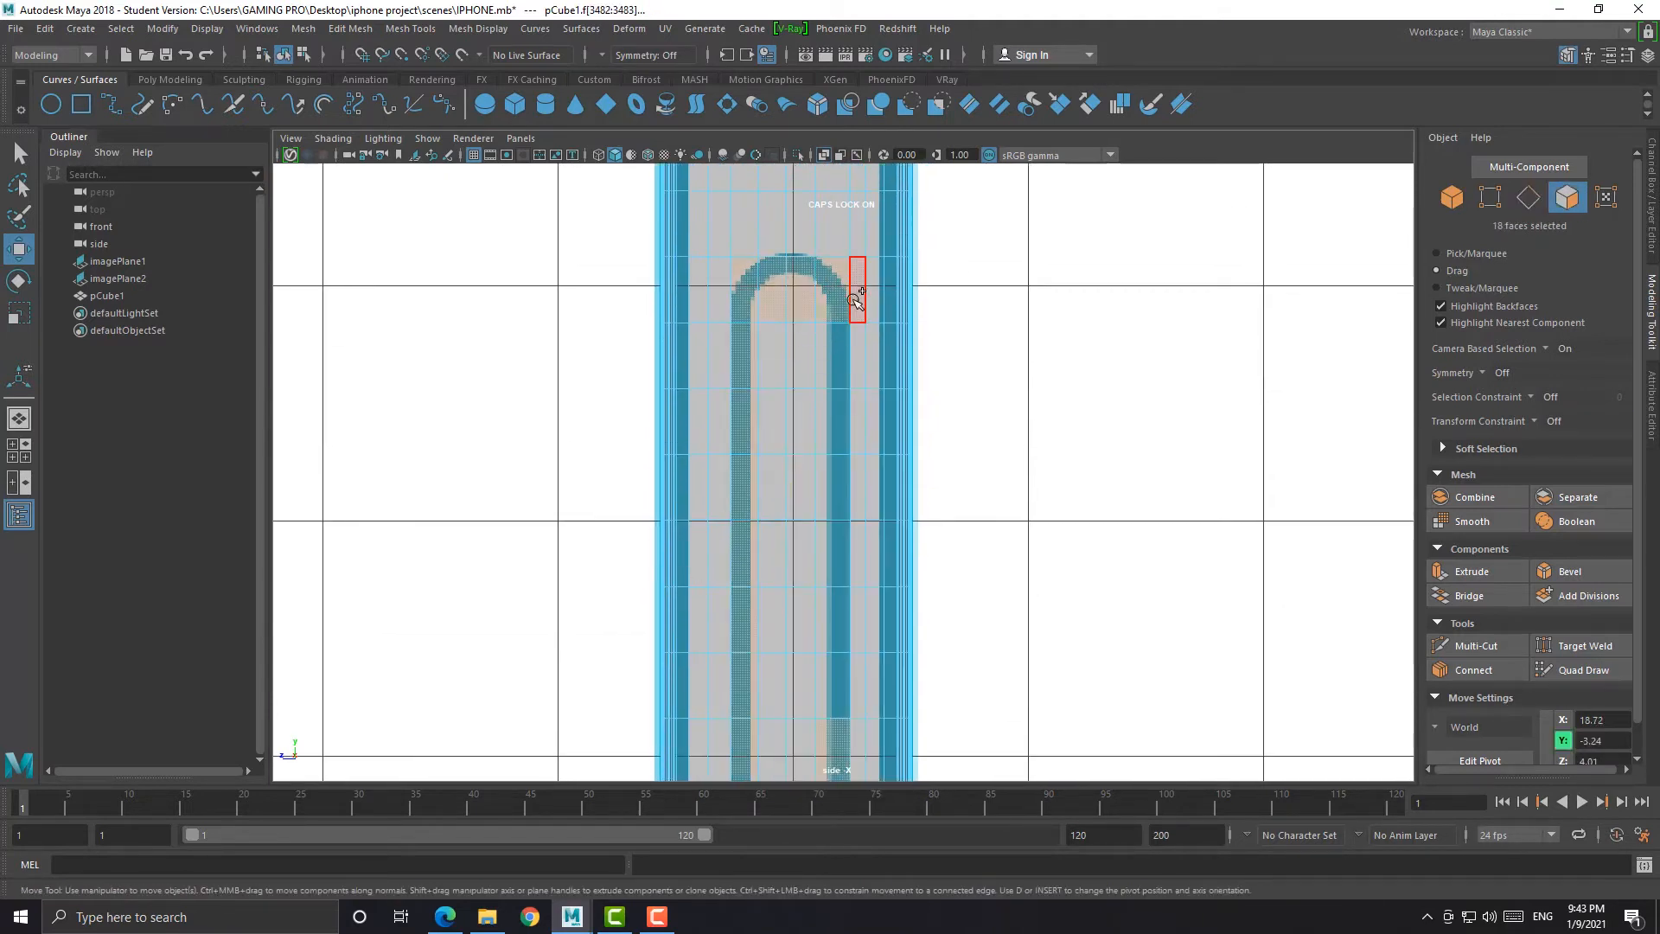
pyautogui.moveTo(851, 296)
pyautogui.keyDown('shift'); pyautogui.mouseDown()
pyautogui.moveTo(857, 435)
pyautogui.moveTo(824, 442)
pyautogui.moveTo(856, 381)
pyautogui.mouseUp(); pyautogui.keyUp('shift')
pyautogui.keyDown('alt'); pyautogui.moveTo(806, 470); pyautogui.dragTo(813, 281, button='middle'); pyautogui.keyUp('alt')
pyautogui.keyDown('shift'); pyautogui.moveTo(863, 300); pyautogui.dragTo(785, 451); pyautogui.keyUp('shift')
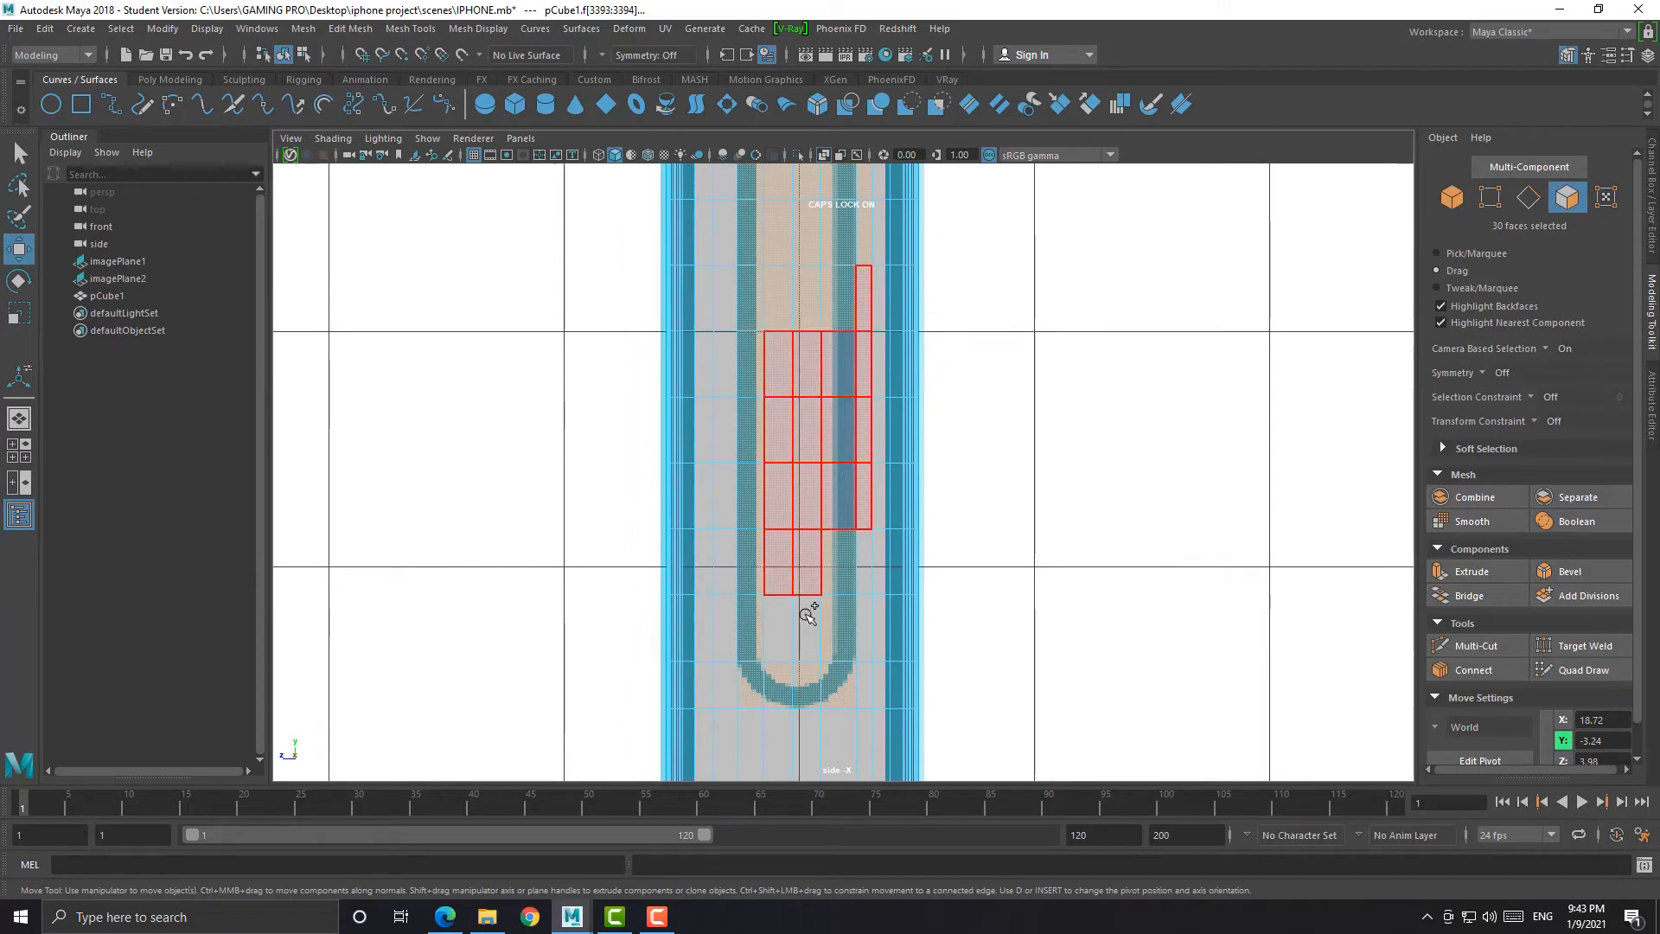
pyautogui.keyDown('shift'); pyautogui.moveTo(807, 615); pyautogui.dragTo(793, 608); pyautogui.keyUp('shift')
pyautogui.keyDown('ctrl'); pyautogui.moveTo(864, 414); pyautogui.dragTo(873, 231); pyautogui.keyUp('ctrl')
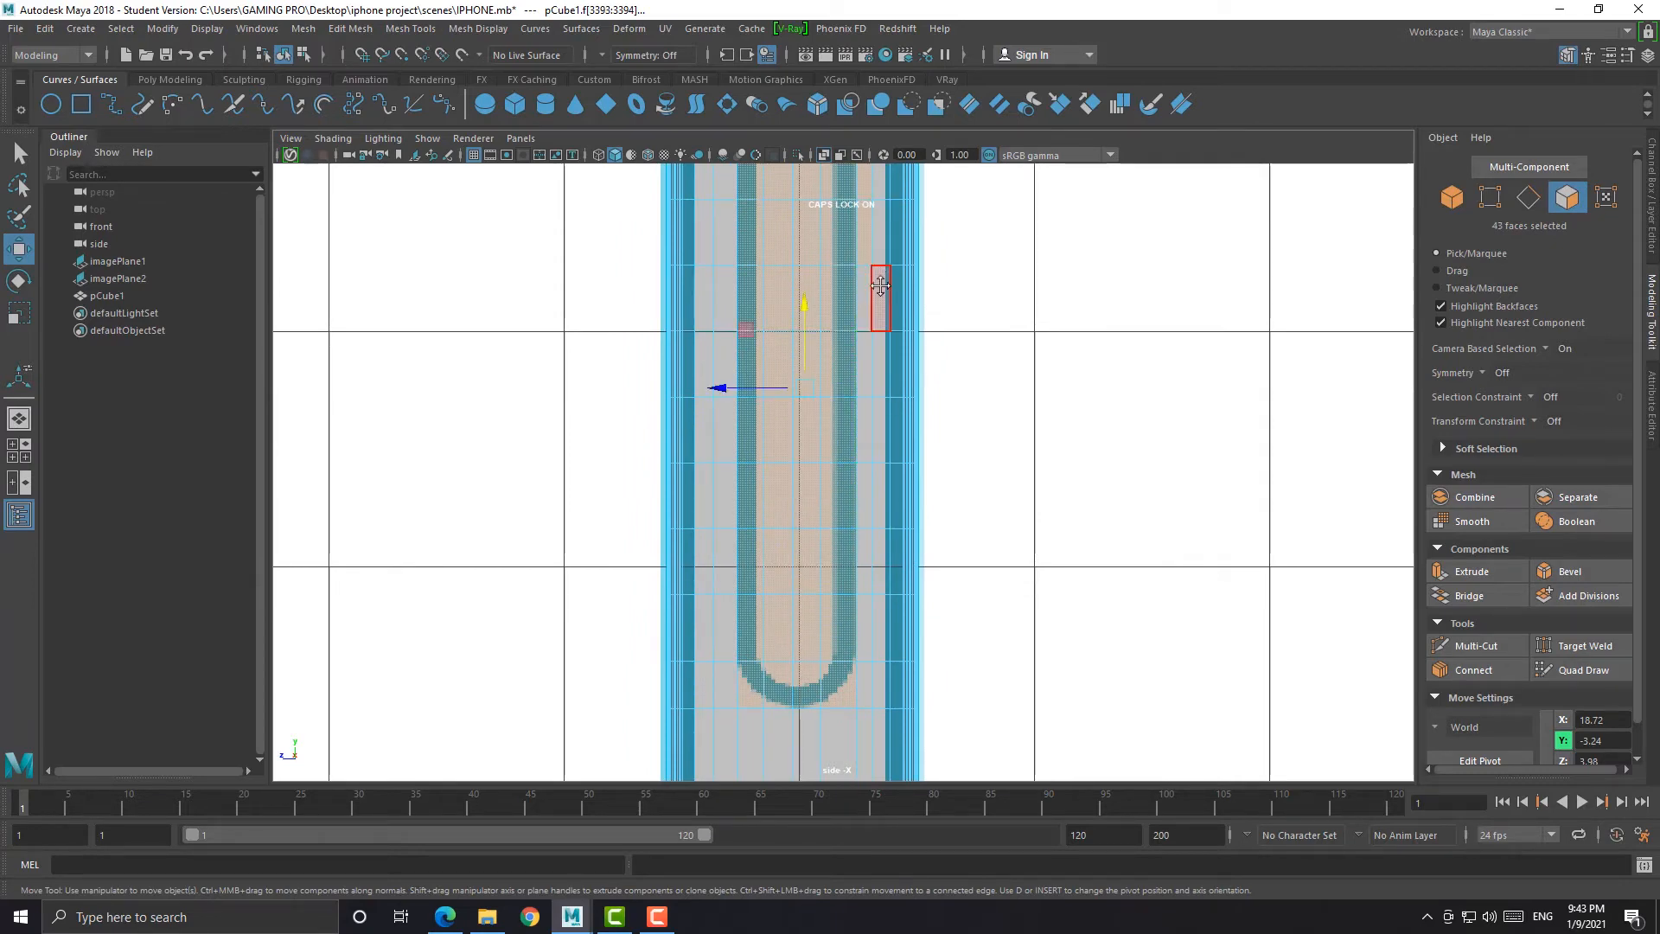
pyautogui.keyDown('alt'); pyautogui.moveTo(881, 285); pyautogui.dragTo(871, 583, button='middle'); pyautogui.keyUp('alt')
pyautogui.keyDown('ctrl'); pyautogui.moveTo(855, 370); pyautogui.dragTo(854, 367); pyautogui.keyUp('ctrl')
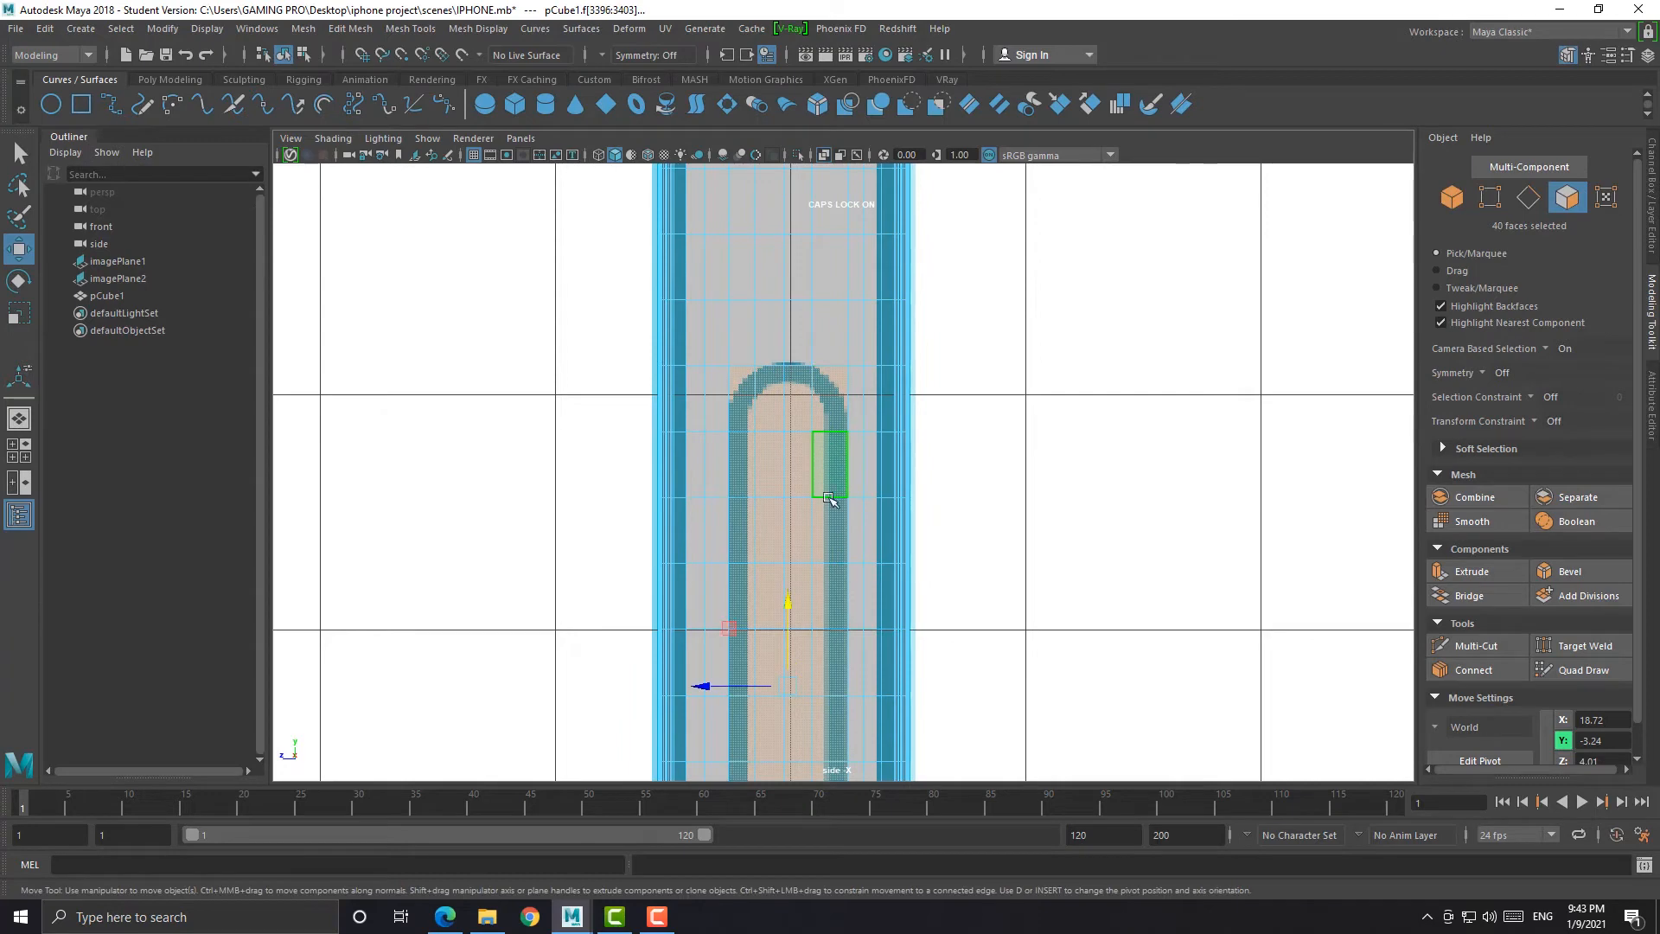
# Extrude the selected button faces with an offset of about 0.049 to inset them
pyautogui.scroll(3, 830, 501)
pyautogui.keyDown('alt'); pyautogui.moveTo(830, 504); pyautogui.dragTo(822, 601, button='middle'); pyautogui.keyUp('alt')
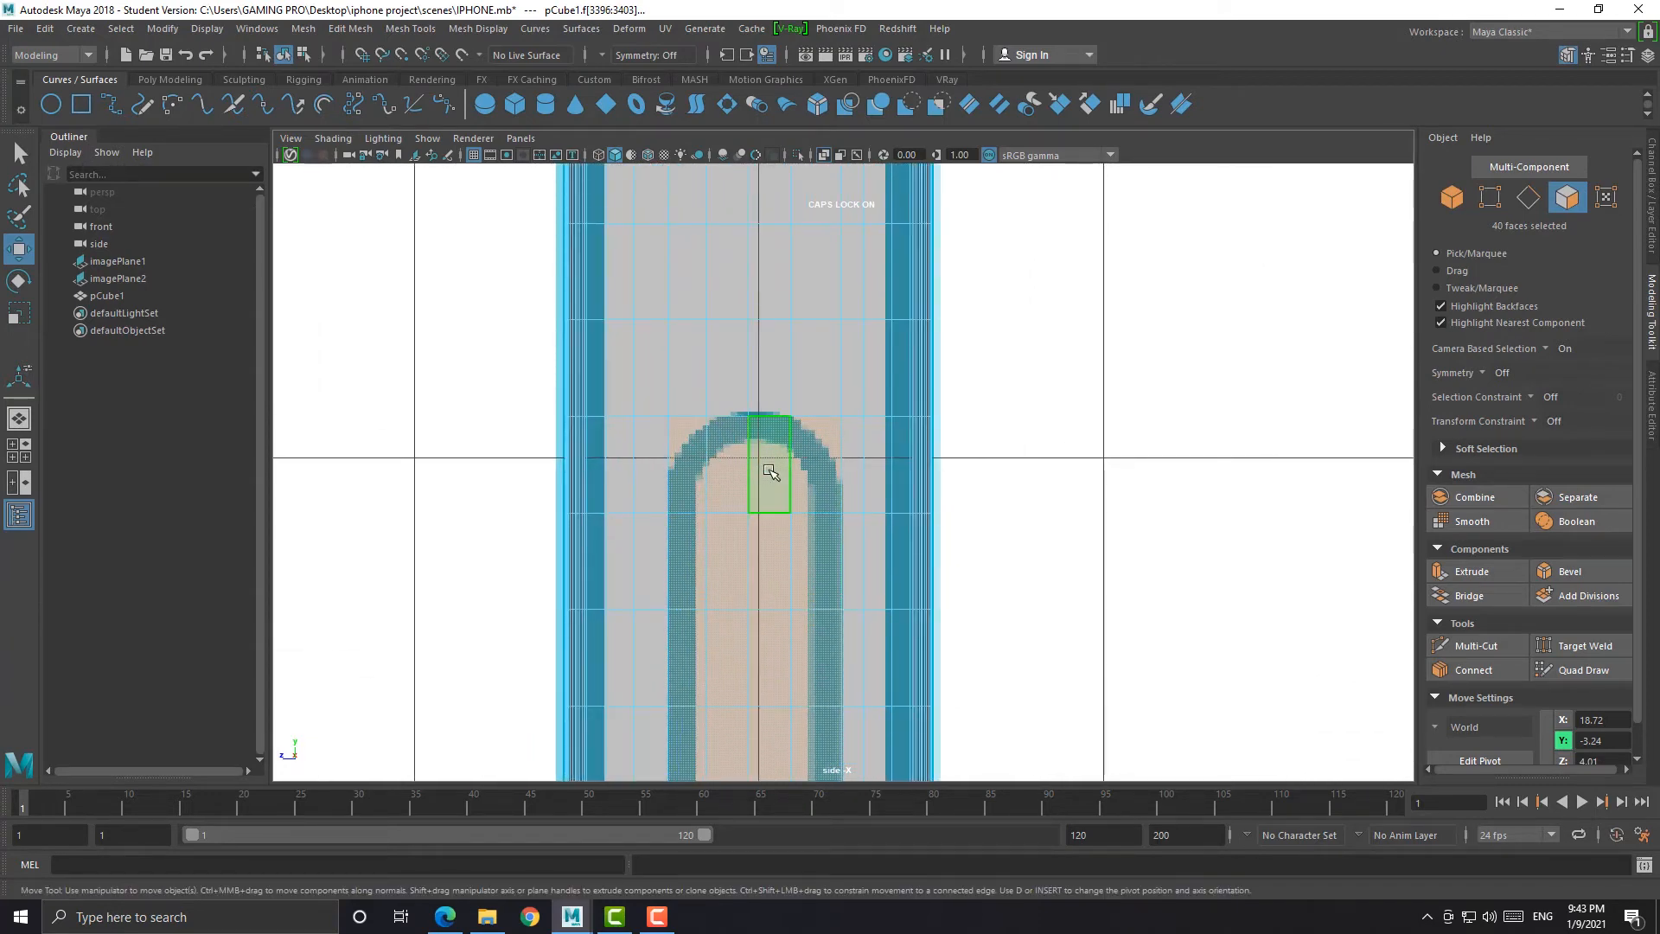
pyautogui.hotkey('ctrl', 'e')
pyautogui.moveTo(1297, 516); pyautogui.dragTo(1315, 506)
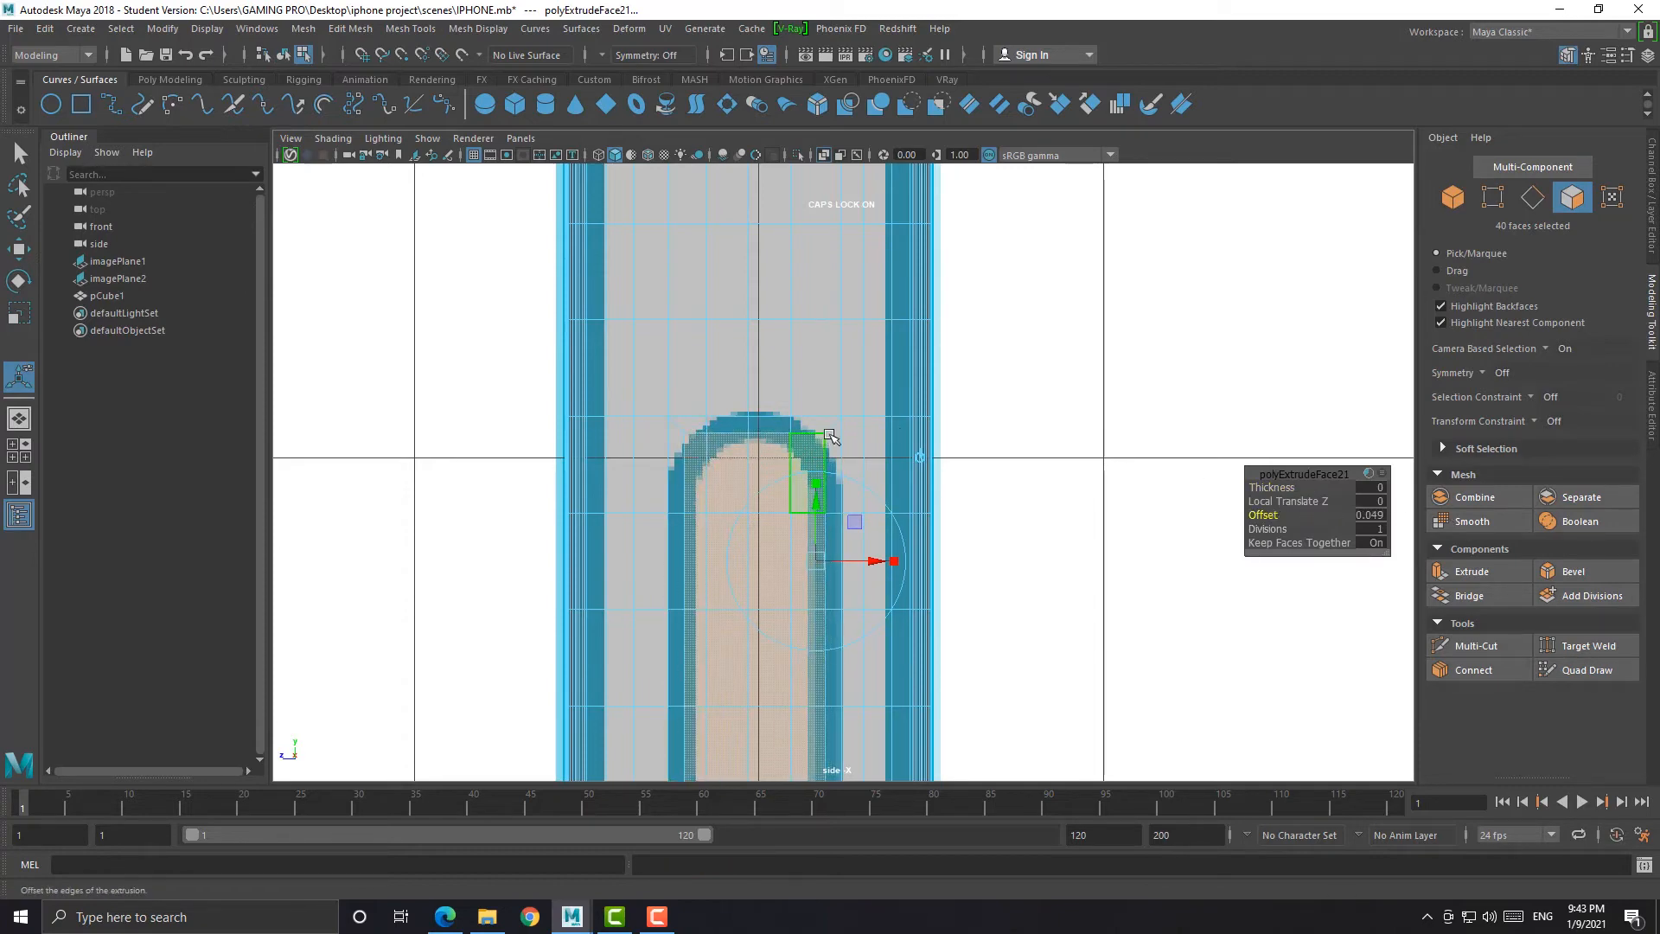
# Select the edge loop around the inset button area and bevel it
pyautogui.keyDown('shift'); pyautogui.moveTo(830, 437); pyautogui.dragTo(830, 419, button='right'); pyautogui.keyUp('shift')
pyautogui.keyDown('ctrl'); pyautogui.click(832, 426); pyautogui.keyUp('ctrl')
pyautogui.press('w')
pyautogui.doubleClick(833, 451)
pyautogui.hotkey('ctrl', 'b')
pyautogui.scroll(3, 832, 424)
# Select the narrow ring of beveled faces around the button and extrude it by thickness to form the groove
pyautogui.press('q')
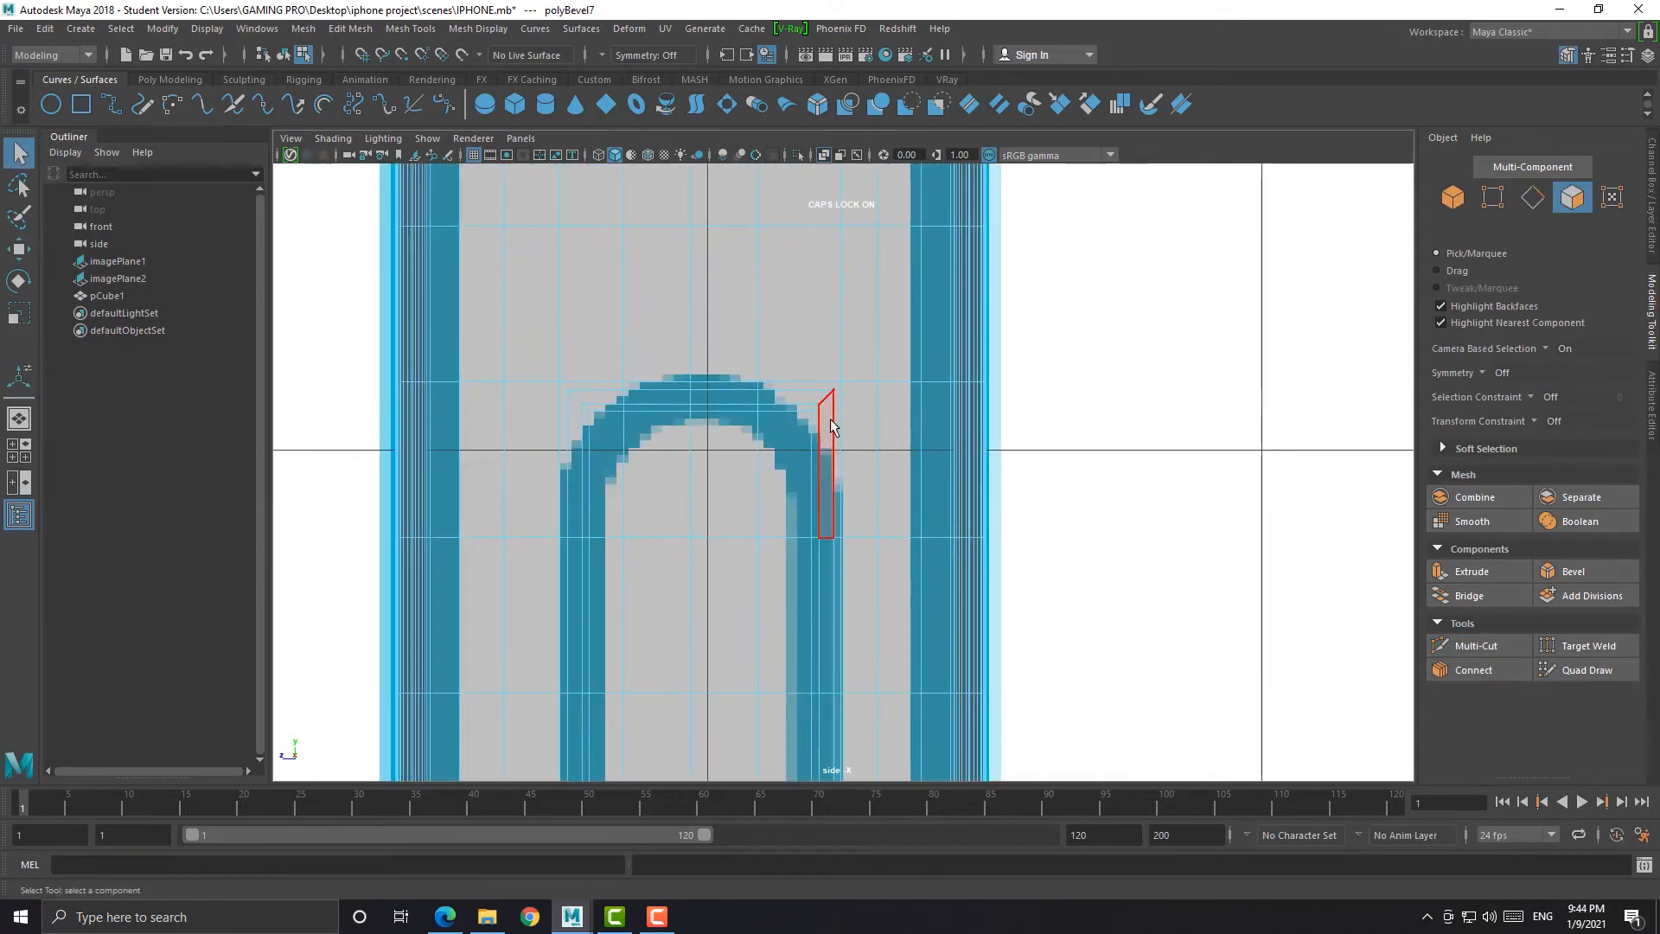
pyautogui.doubleClick(830, 419)
pyautogui.press('space')
pyautogui.press('space')
pyautogui.press('f')
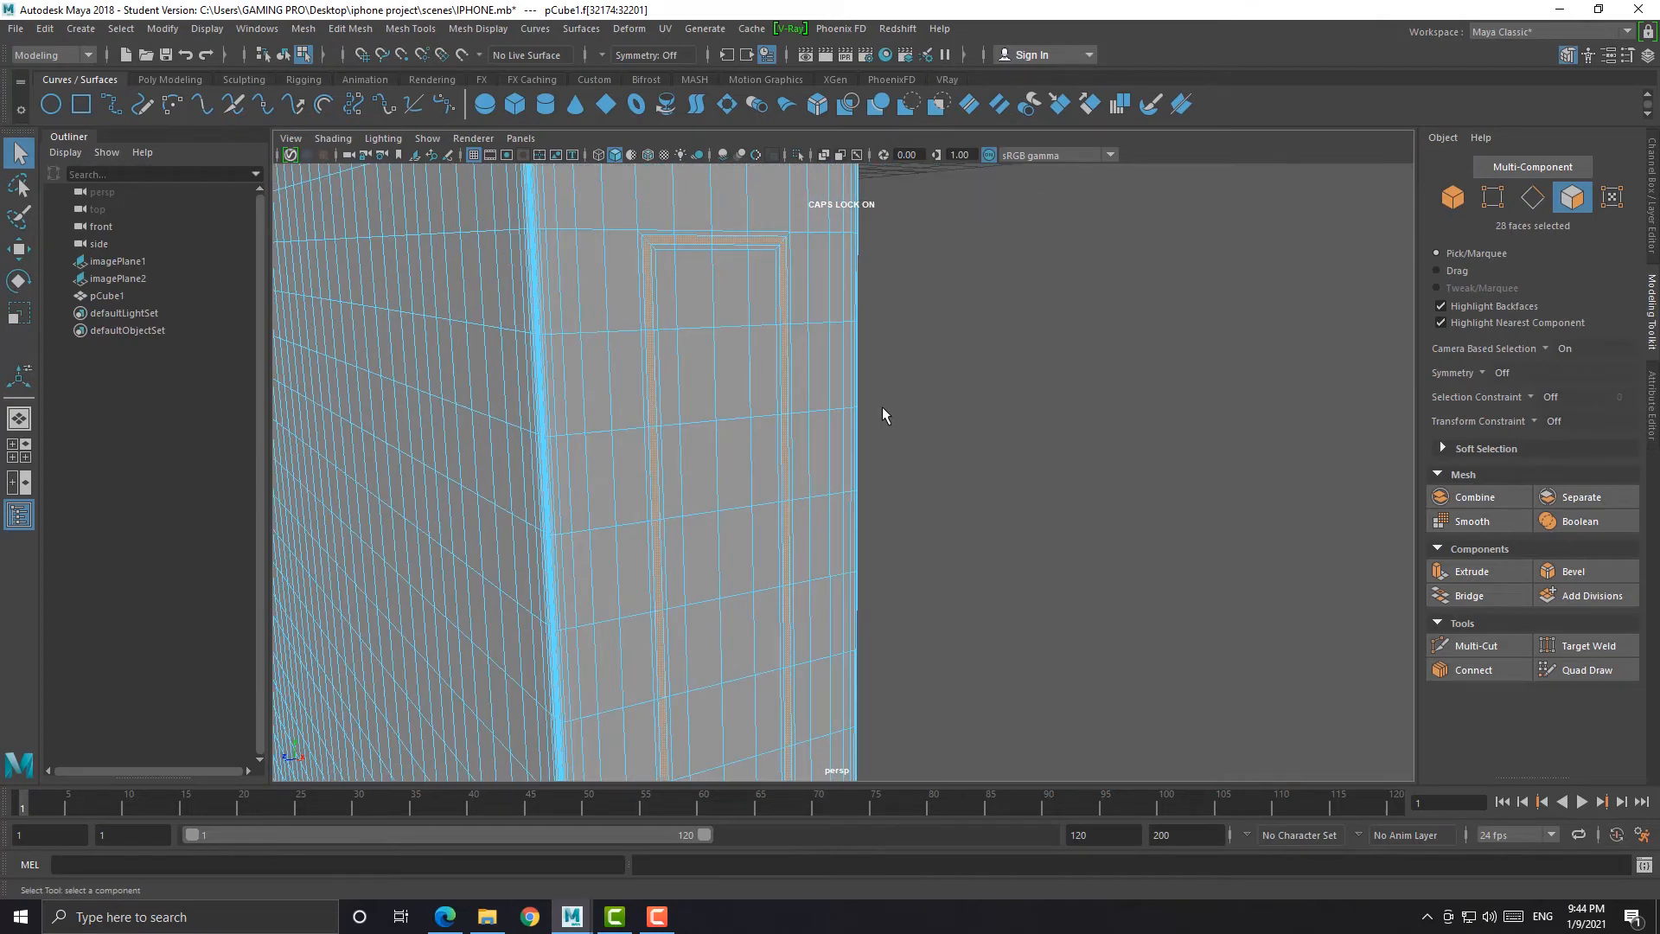
pyautogui.hotkey('ctrl', 'e')
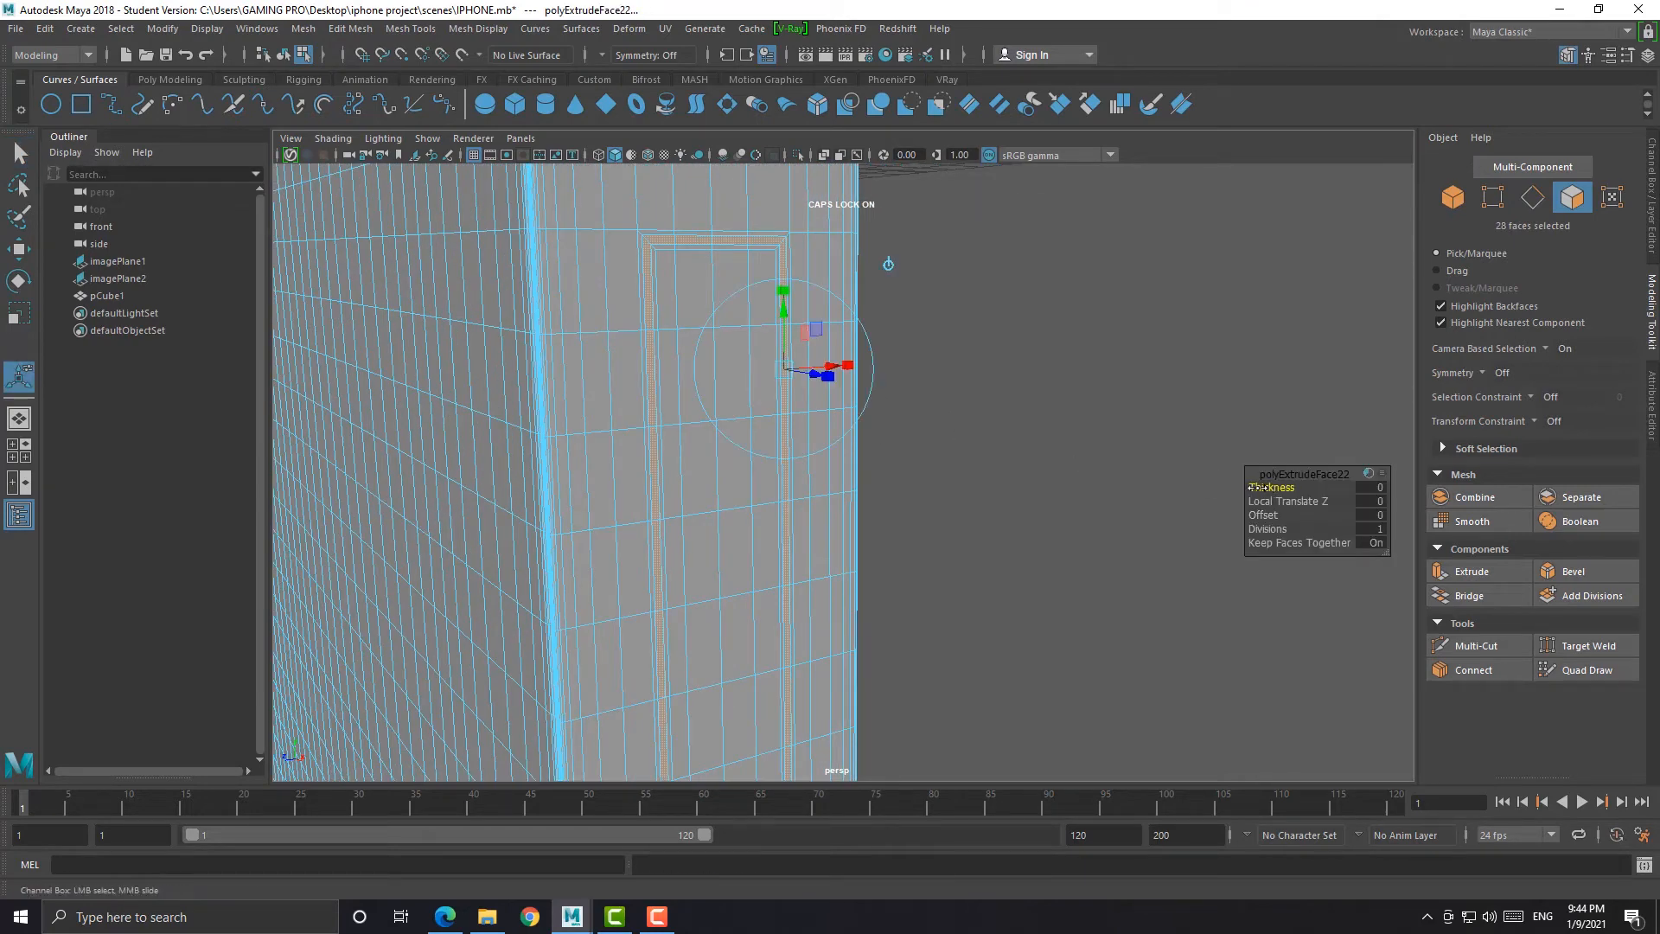
pyautogui.moveTo(1253, 486); pyautogui.dragTo(1323, 528)
# Examine the extruded lower button groove with smooth preview in object mode, and return to the side view
pyautogui.press('3')
pyautogui.moveTo(719, 418); pyautogui.dragTo(863, 359, button='right')
pyautogui.click(934, 380)
pyautogui.press('space')
pyautogui.press('space')
pyautogui.press('space')
pyautogui.press('space')
# Lower the vertex columns on both sides of the groove's top centre to start rounding its upper end
pyautogui.keyDown('alt'); pyautogui.moveTo(945, 558); pyautogui.dragTo(921, 452, button='middle'); pyautogui.keyUp('alt')
pyautogui.click(799, 413)
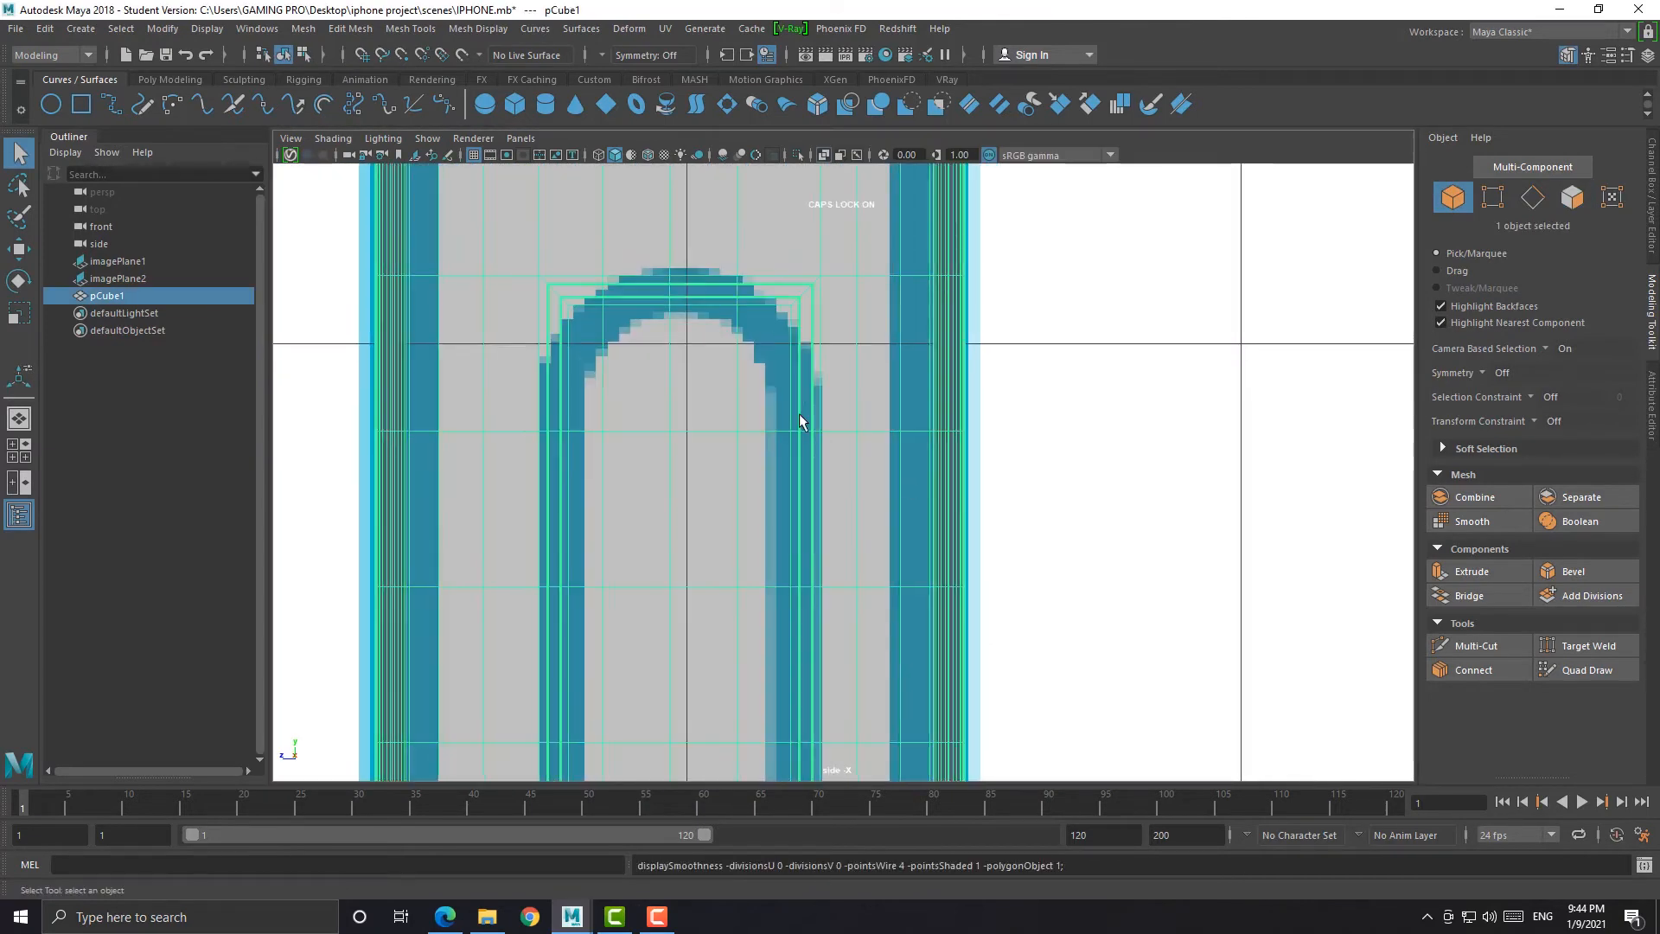
pyautogui.scroll(2, 735, 337)
pyautogui.keyDown('alt'); pyautogui.moveTo(683, 273); pyautogui.dragTo(765, 392, button='middle'); pyautogui.keyUp('alt')
pyautogui.press('w')
pyautogui.moveTo(763, 393); pyautogui.dragTo(690, 389, button='right')
pyautogui.moveTo(689, 339); pyautogui.dragTo(733, 410)
pyautogui.moveTo(713, 307); pyautogui.dragTo(814, 410)
pyautogui.moveTo(793, 297); pyautogui.dragTo(793, 309)
pyautogui.hotkey('ctrl', 'z')
pyautogui.keyDown('shift'); pyautogui.moveTo(615, 338); pyautogui.dragTo(655, 409); pyautogui.keyUp('shift')
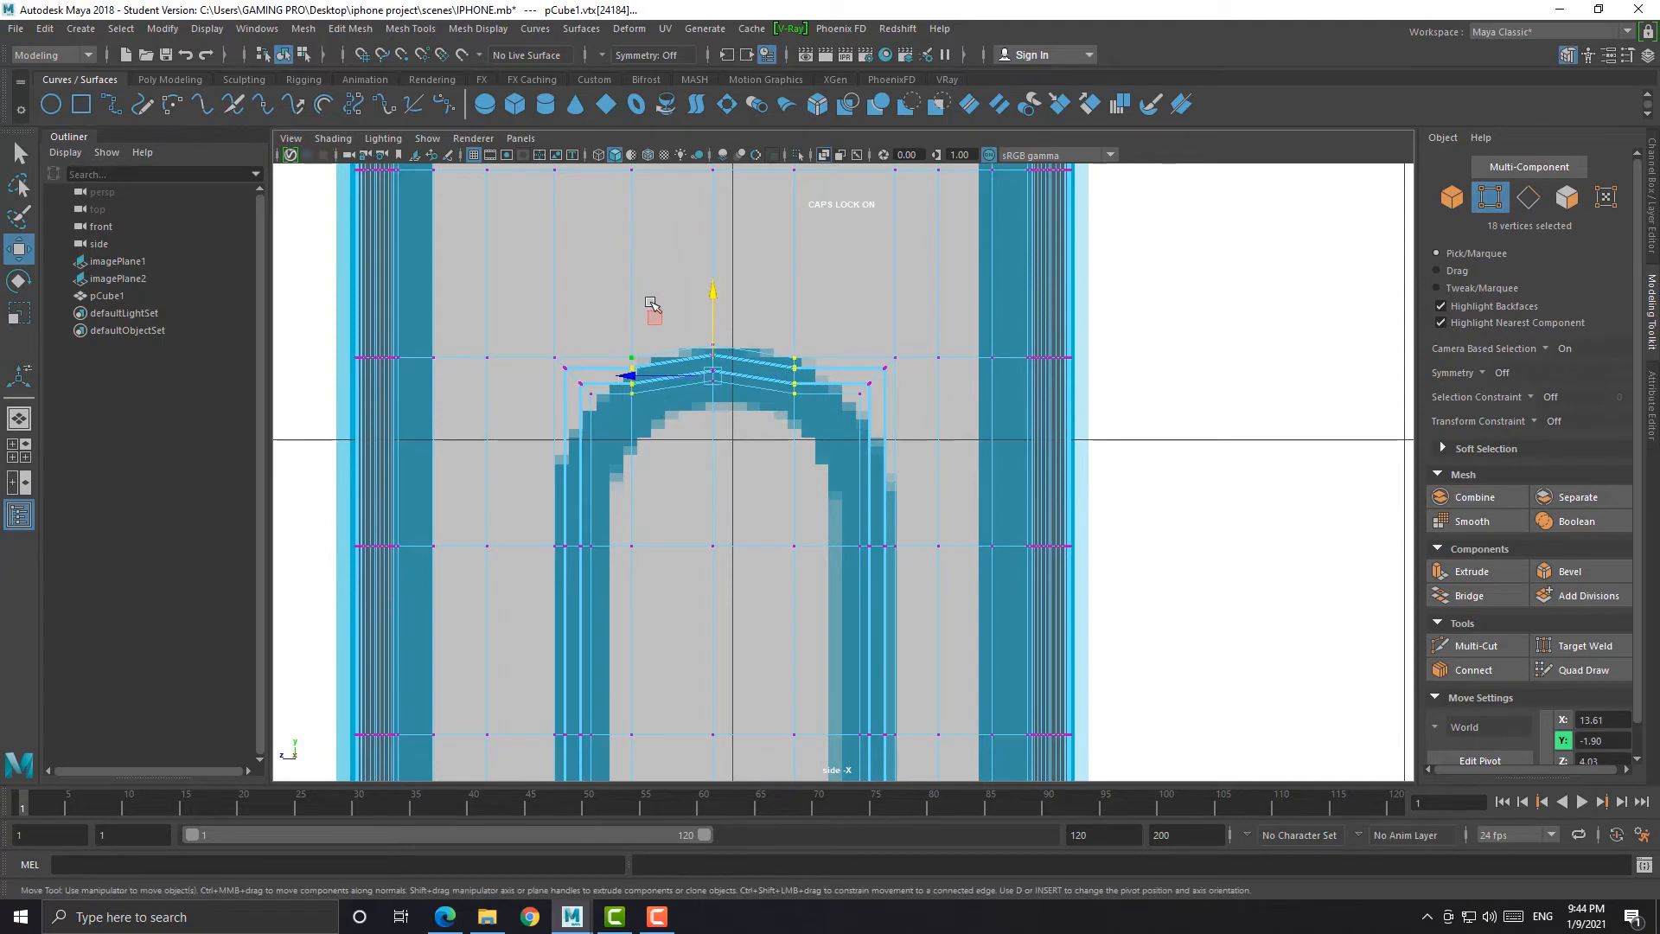
pyautogui.moveTo(714, 298); pyautogui.dragTo(715, 320)
# Lower the groove's upper corner vertices on both sides to about -2.05 on Y, following the reference curve
pyautogui.moveTo(866, 345); pyautogui.dragTo(917, 428)
pyautogui.moveTo(827, 317)
pyautogui.mouseDown()
pyautogui.moveTo(898, 418)
pyautogui.moveTo(851, 358)
pyautogui.mouseUp()
pyautogui.hotkey('ctrl', 'z')
pyautogui.moveTo(878, 283); pyautogui.dragTo(878, 386)
pyautogui.moveTo(571, 300); pyautogui.dragTo(581, 400)
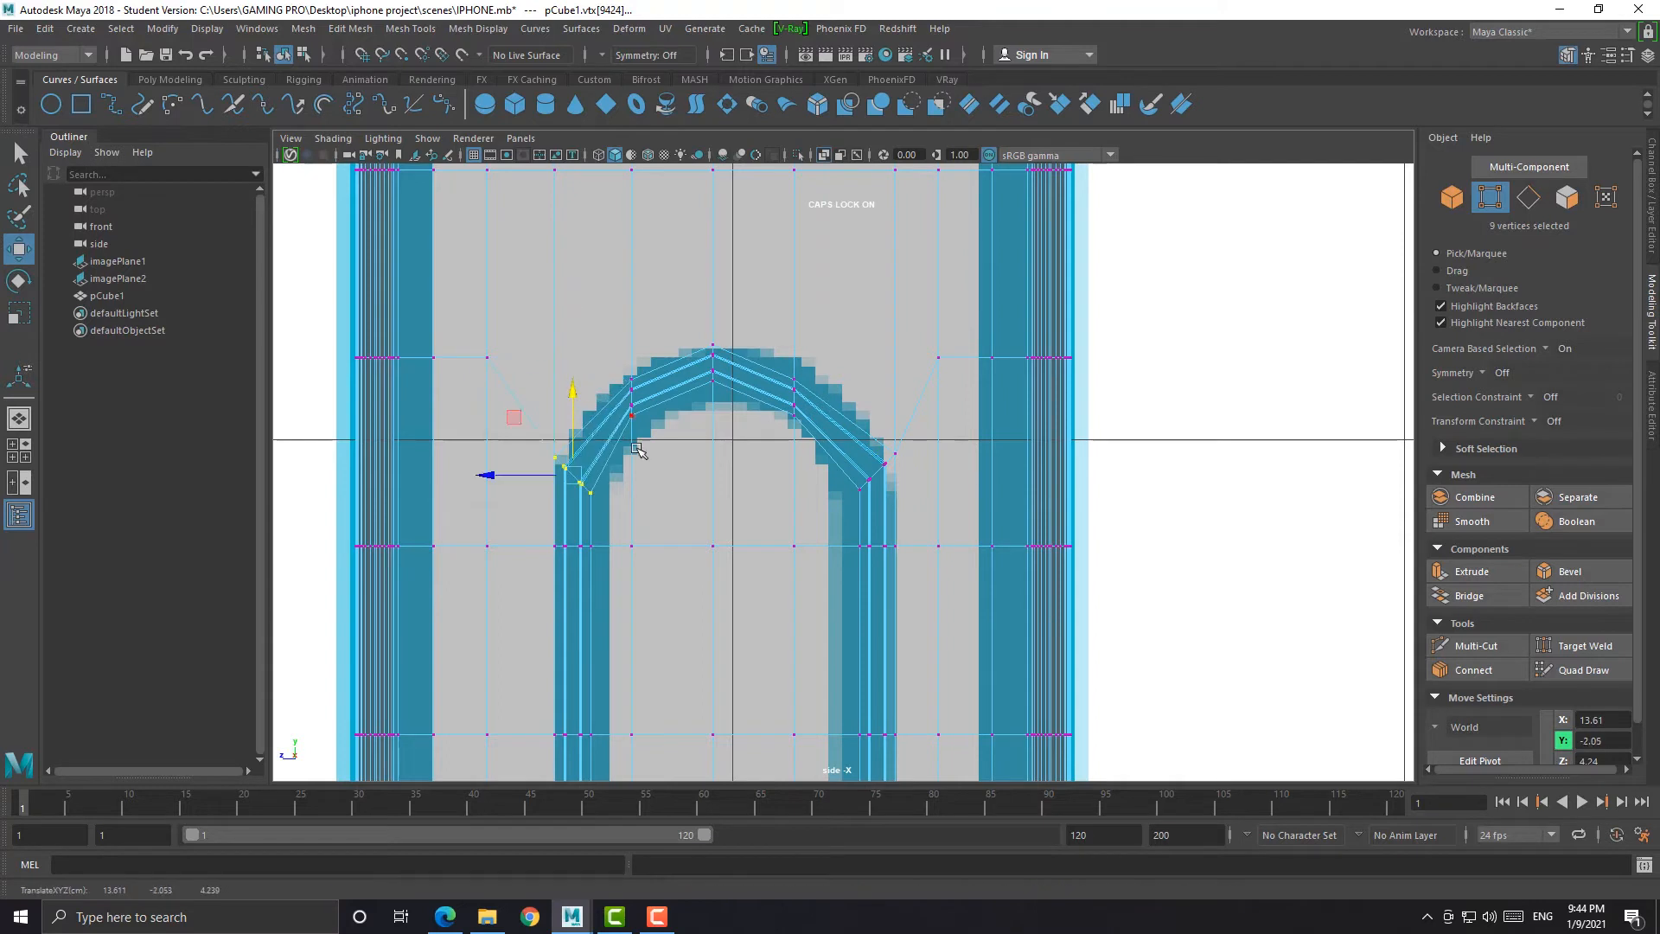
# With smooth preview on, adjust the vertex column right of the groove's top centre to about -1.91 on Y
pyautogui.press('3')
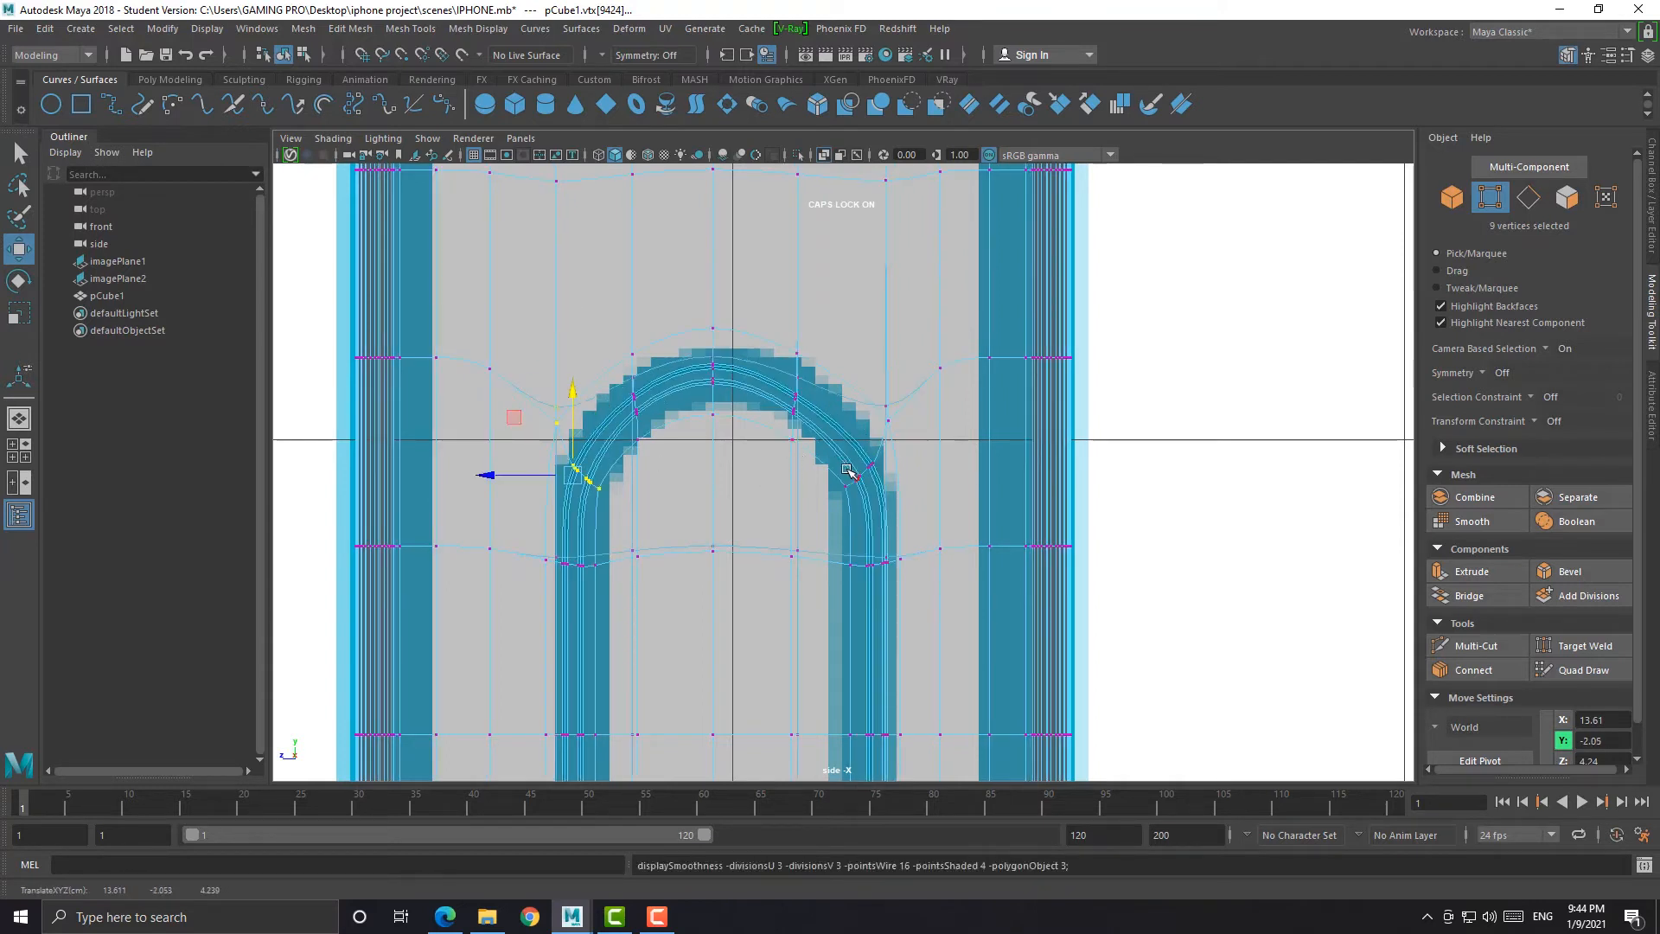
pyautogui.moveTo(795, 400); pyautogui.dragTo(800, 367)
pyautogui.moveTo(815, 457); pyautogui.dragTo(815, 458)
pyautogui.moveTo(795, 327)
pyautogui.mouseDown()
pyautogui.moveTo(796, 304)
pyautogui.moveTo(800, 321)
pyautogui.mouseUp()
# Turn off smooth preview and raise both lower corner vertex groups of the groove to about -4.46 on Y
pyautogui.keyDown('alt'); pyautogui.moveTo(814, 705); pyautogui.dragTo(813, 434, button='middle'); pyautogui.keyUp('alt')
pyautogui.scroll(-12, 816, 484)
pyautogui.keyDown('alt'); pyautogui.moveTo(815, 558); pyautogui.dragTo(813, 467, button='middle'); pyautogui.keyUp('alt')
pyautogui.scroll(10, 815, 556)
pyautogui.press('1')
pyautogui.scroll(2, 824, 582)
pyautogui.moveTo(800, 449); pyautogui.dragTo(865, 512)
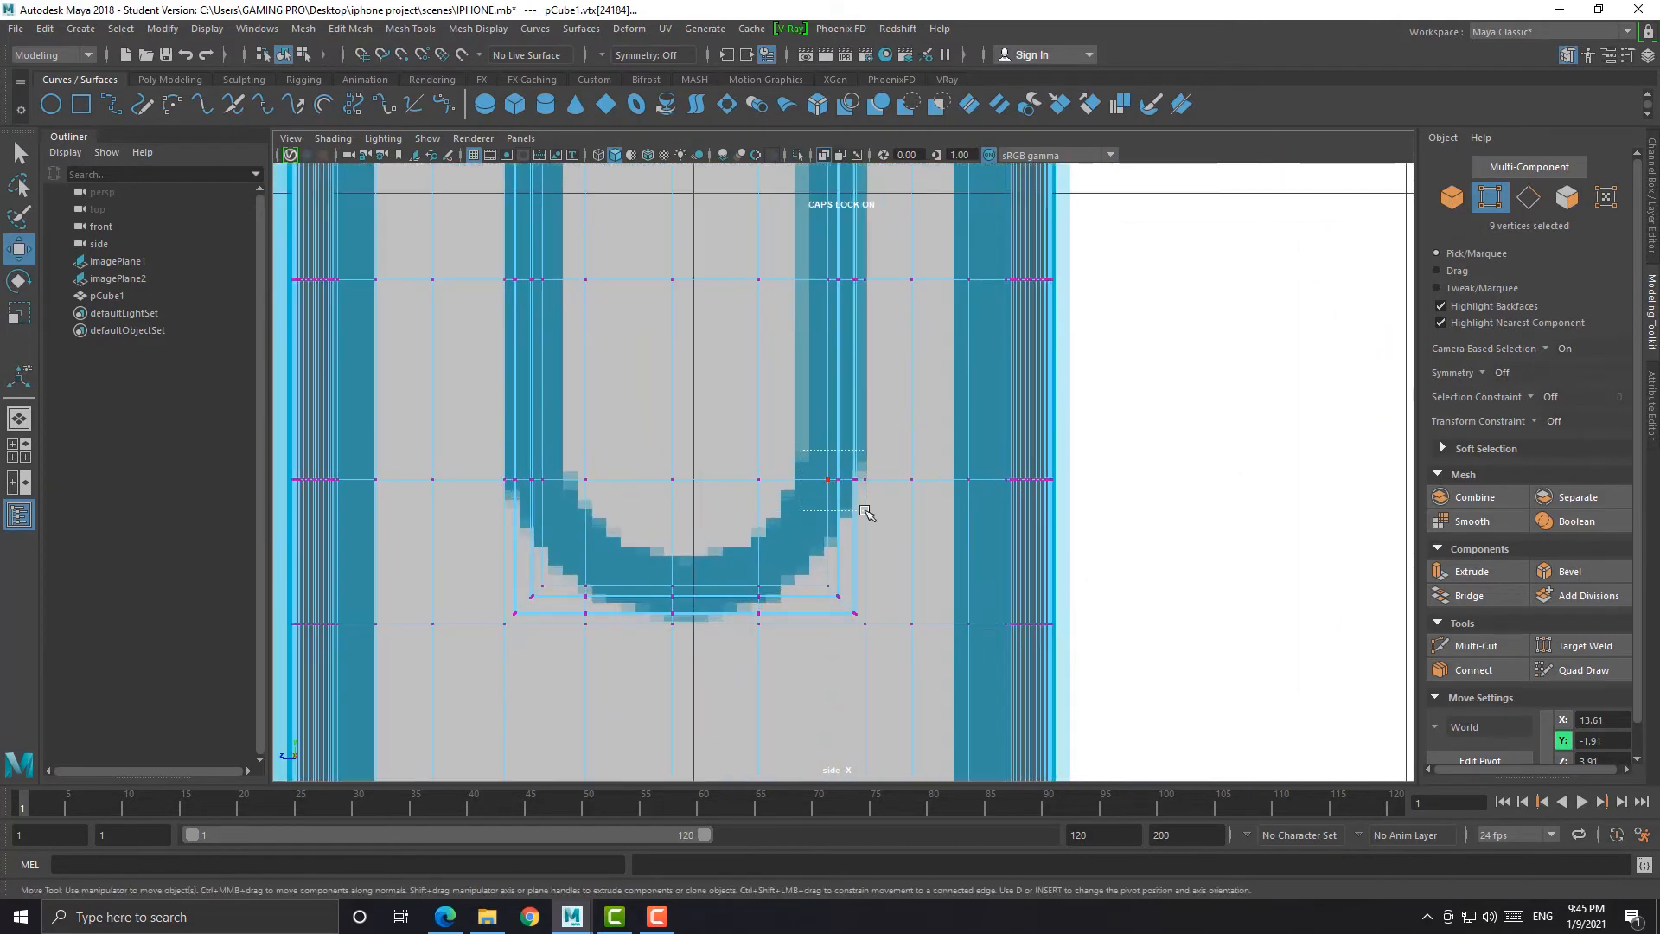
pyautogui.moveTo(879, 650); pyautogui.dragTo(881, 651)
pyautogui.keyDown('shift'); pyautogui.moveTo(563, 568); pyautogui.dragTo(483, 646); pyautogui.keyUp('shift')
pyautogui.moveTo(690, 526); pyautogui.dragTo(690, 445)
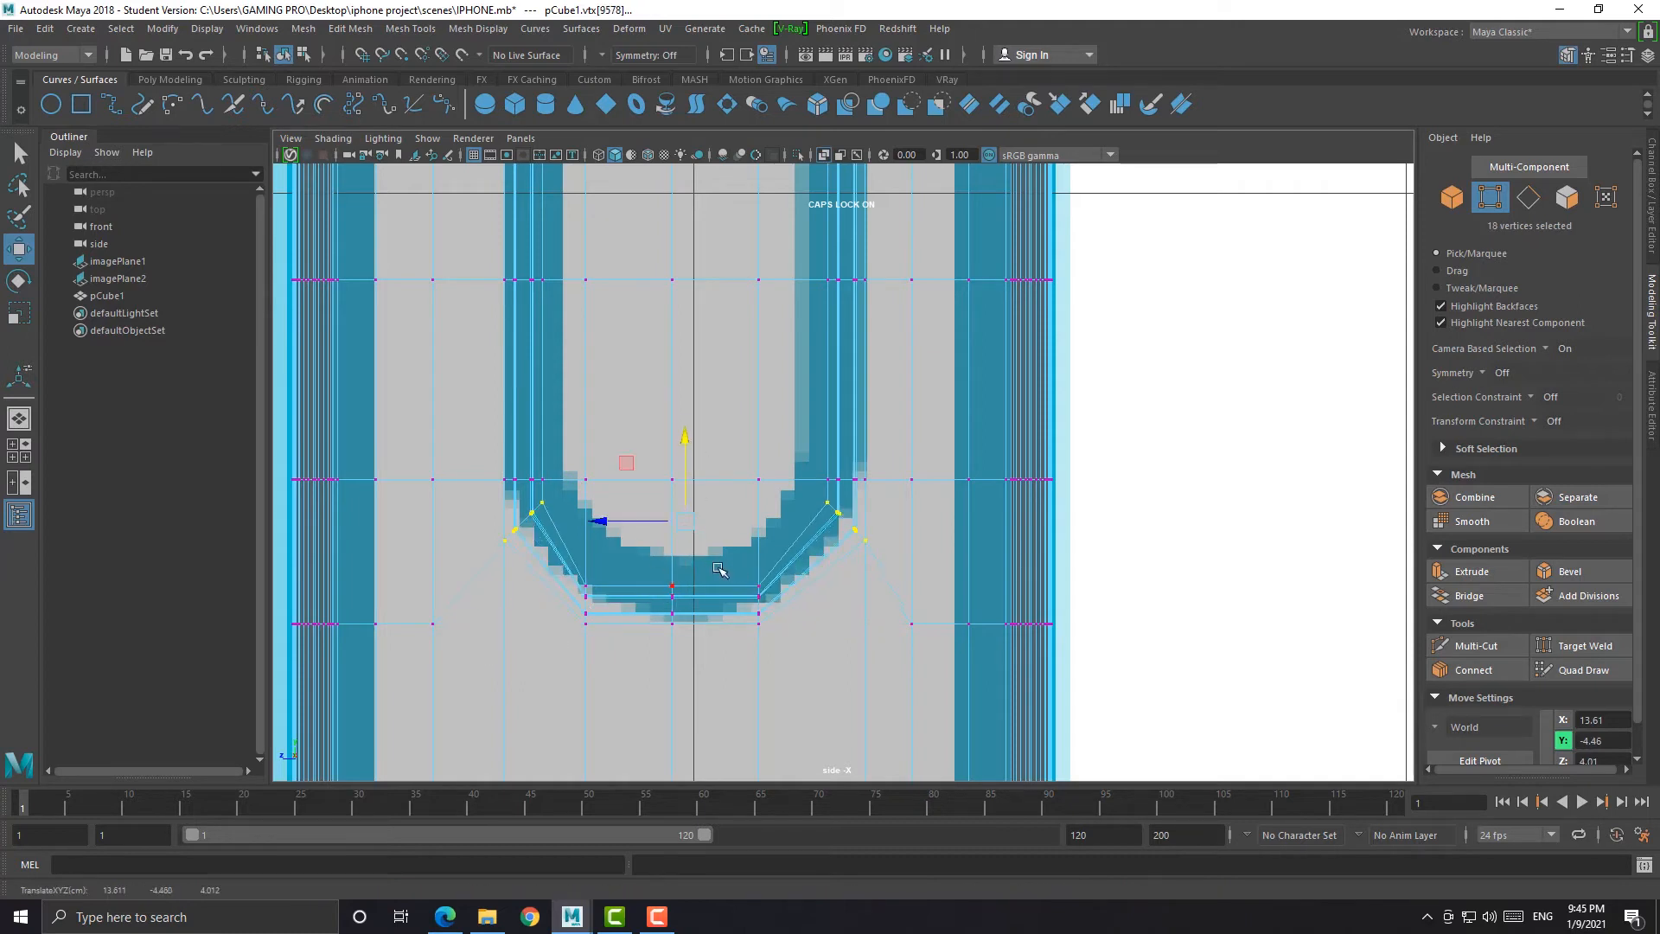
# Raise the vertex columns beside the groove's bottom centre to about -4.54 on Y and check the smoothed curve
pyautogui.moveTo(729, 569); pyautogui.dragTo(791, 648)
pyautogui.keyDown('shift'); pyautogui.moveTo(610, 563); pyautogui.dragTo(556, 652); pyautogui.keyUp('shift')
pyautogui.moveTo(673, 518); pyautogui.dragTo(673, 489)
pyautogui.press('3')
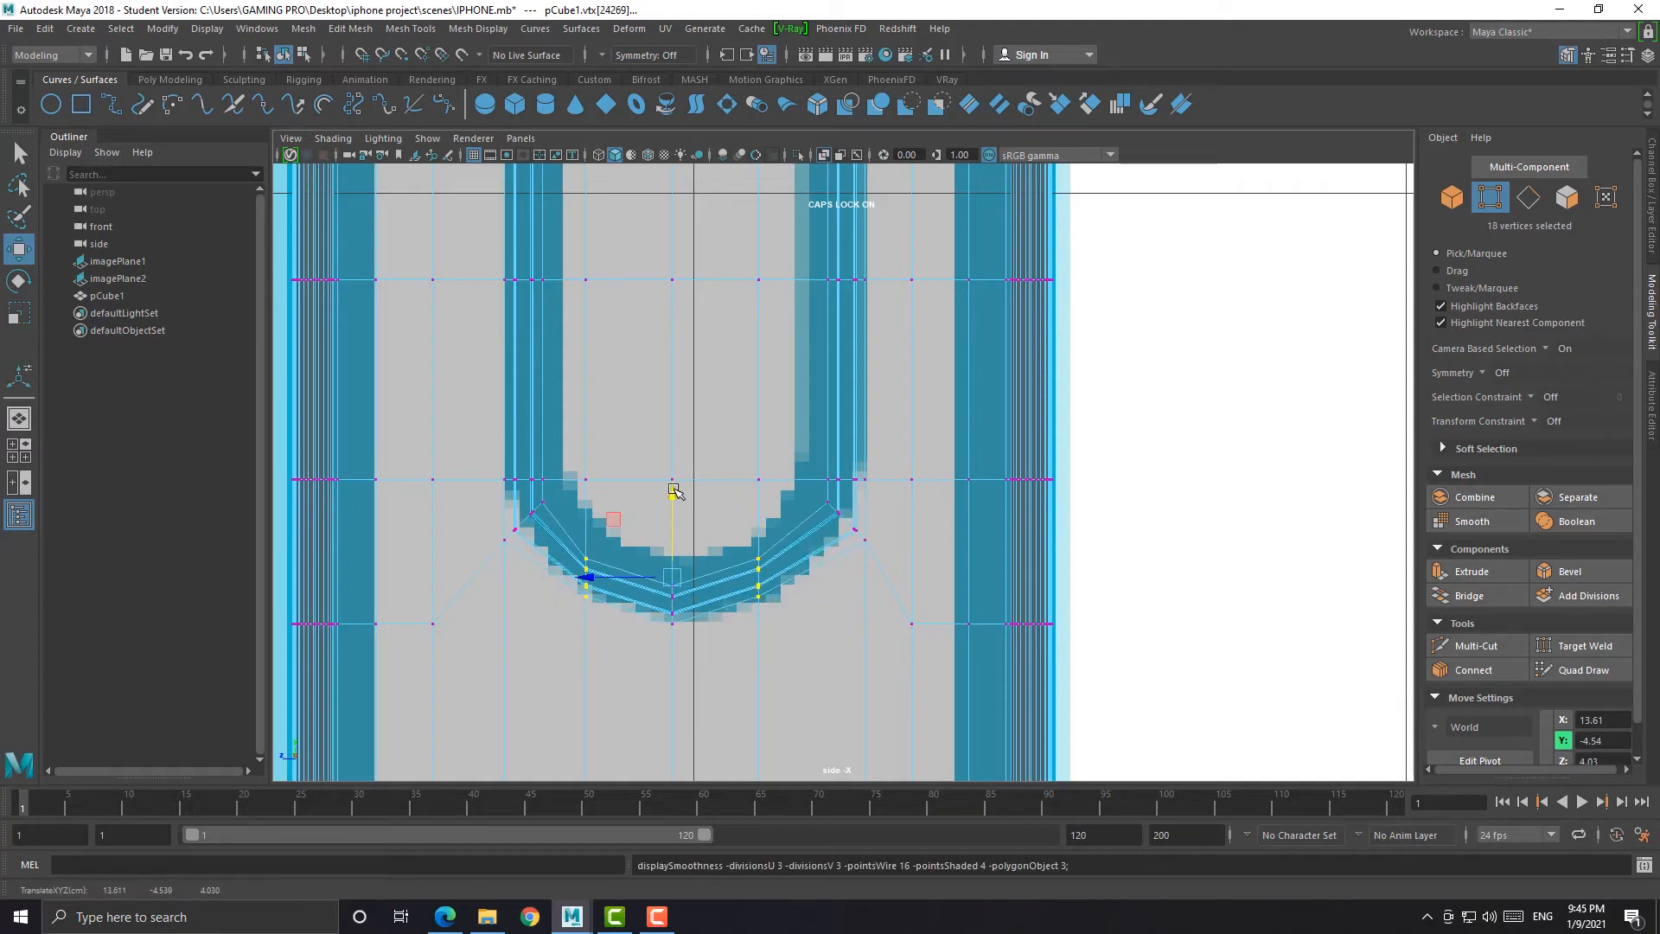
pyautogui.press('1')
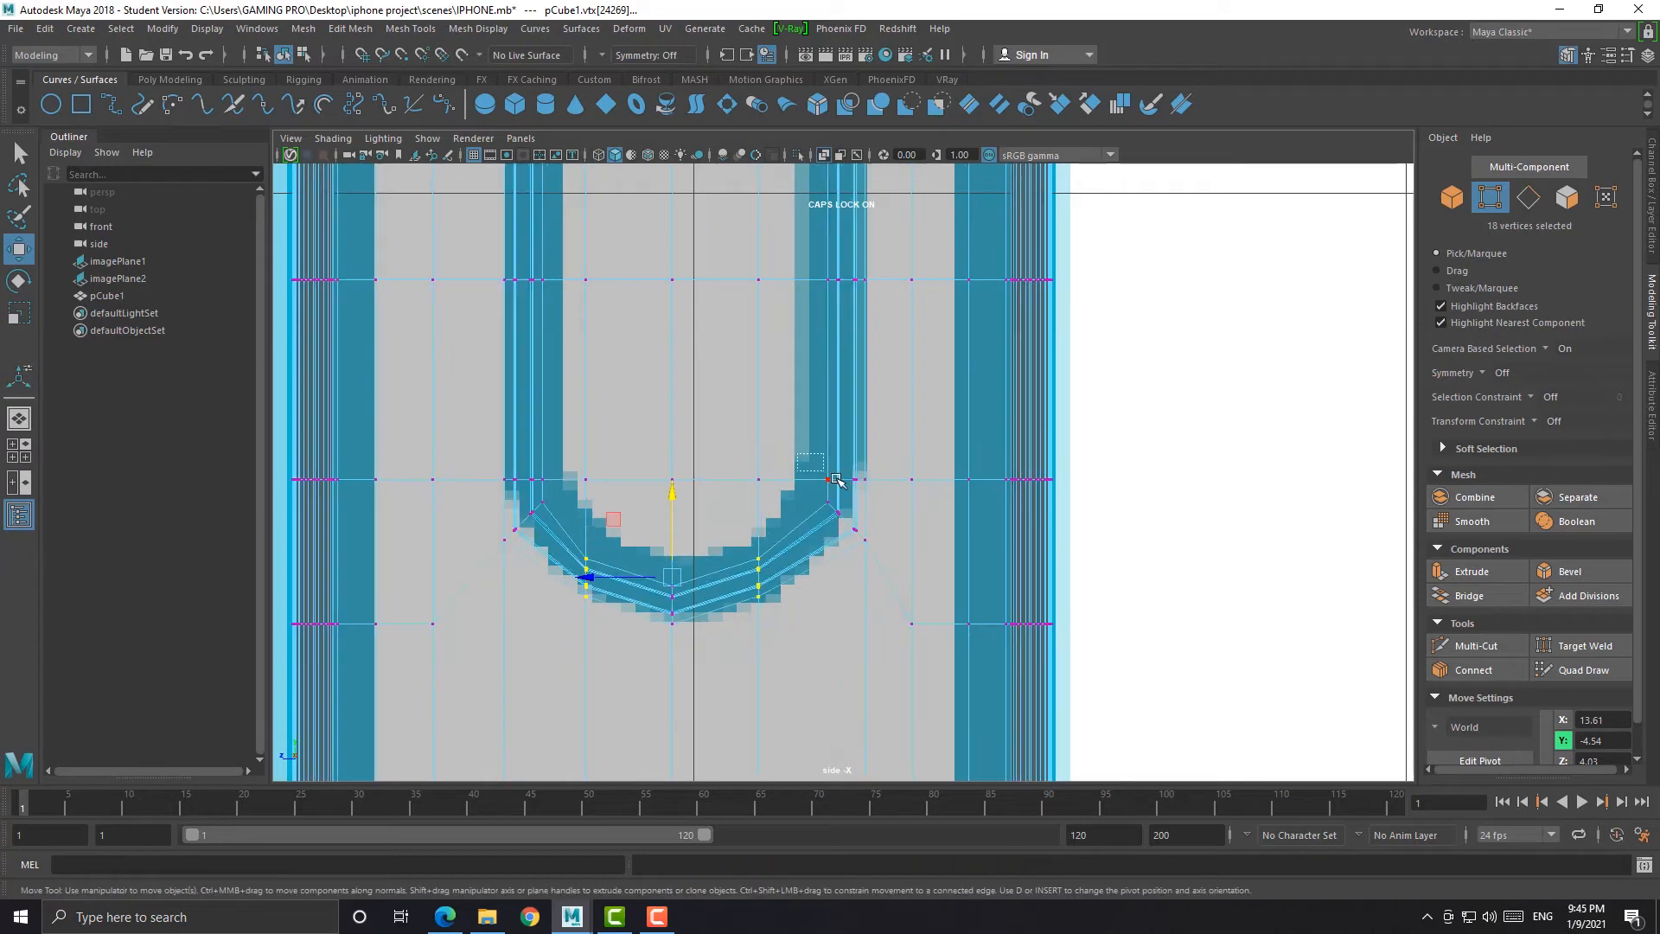
# Move the horizontal edge loop just above the groove's bottom end slightly upward and preview the smoothed result
pyautogui.moveTo(804, 442); pyautogui.dragTo(874, 495)
pyautogui.moveTo(886, 481); pyautogui.dragTo(885, 410, button='right')
pyautogui.doubleClick(886, 480)
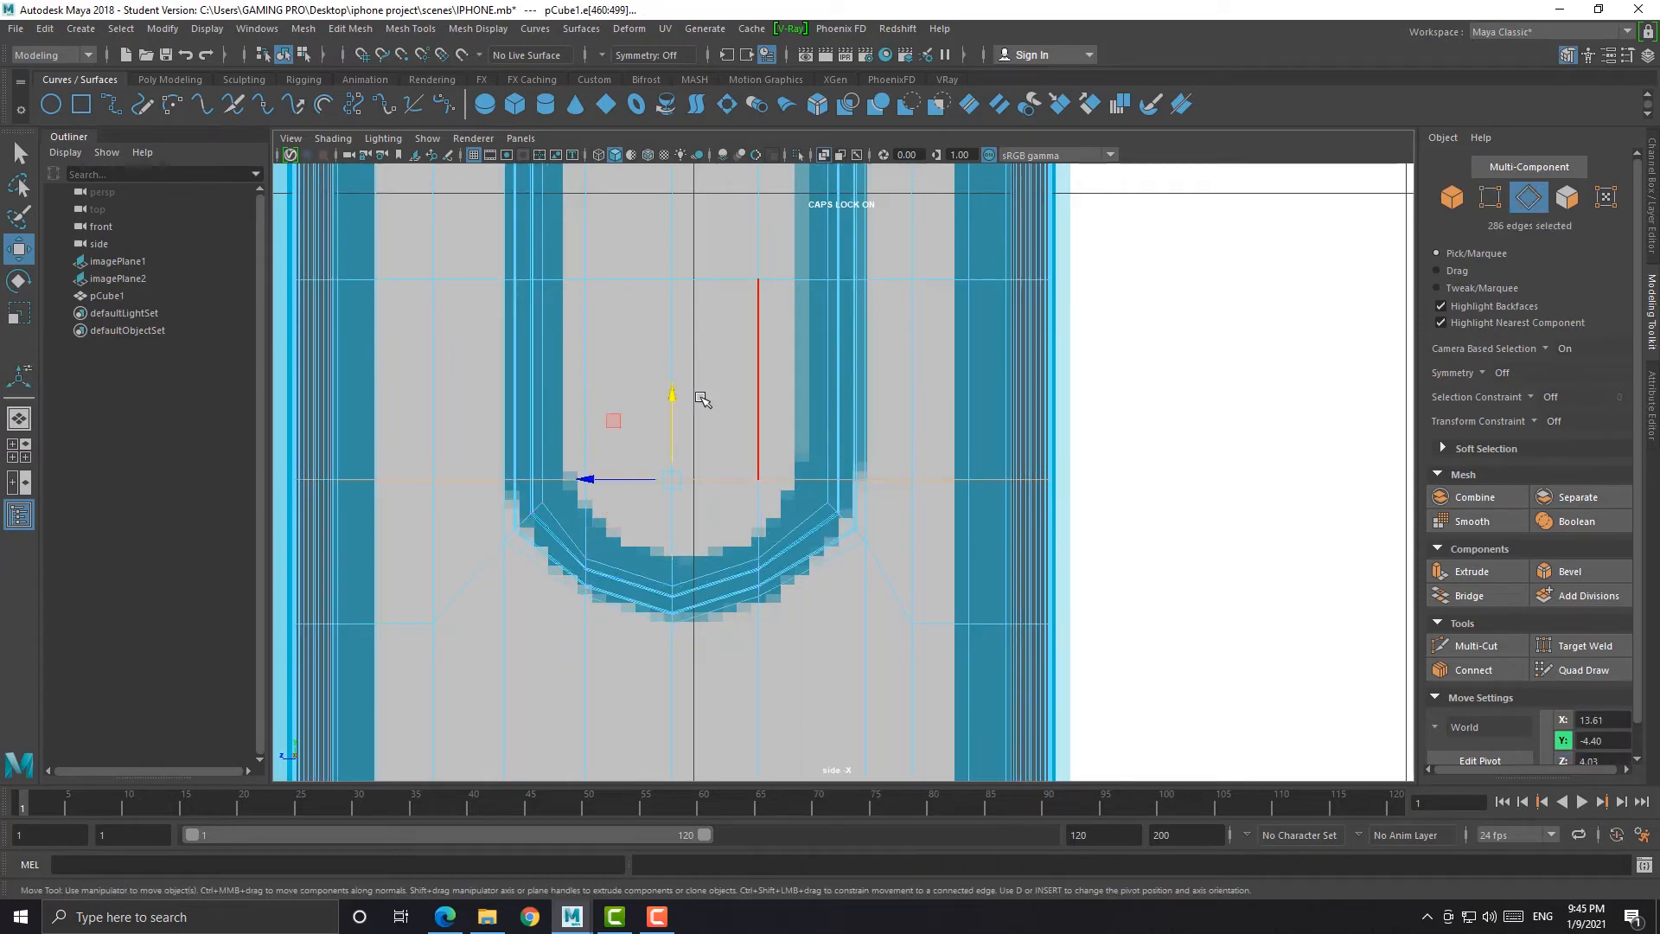
pyautogui.moveTo(673, 396); pyautogui.dragTo(674, 350)
pyautogui.press('3')
# Inspect the groove's top end in the side view, and examine the phone's button side in perspective
pyautogui.scroll(-10, 747, 407)
pyautogui.keyDown('alt'); pyautogui.moveTo(737, 476); pyautogui.dragTo(722, 554, button='middle'); pyautogui.keyUp('alt')
pyautogui.scroll(8, 791, 514)
pyautogui.press('1')
pyautogui.doubleClick(650, 503)
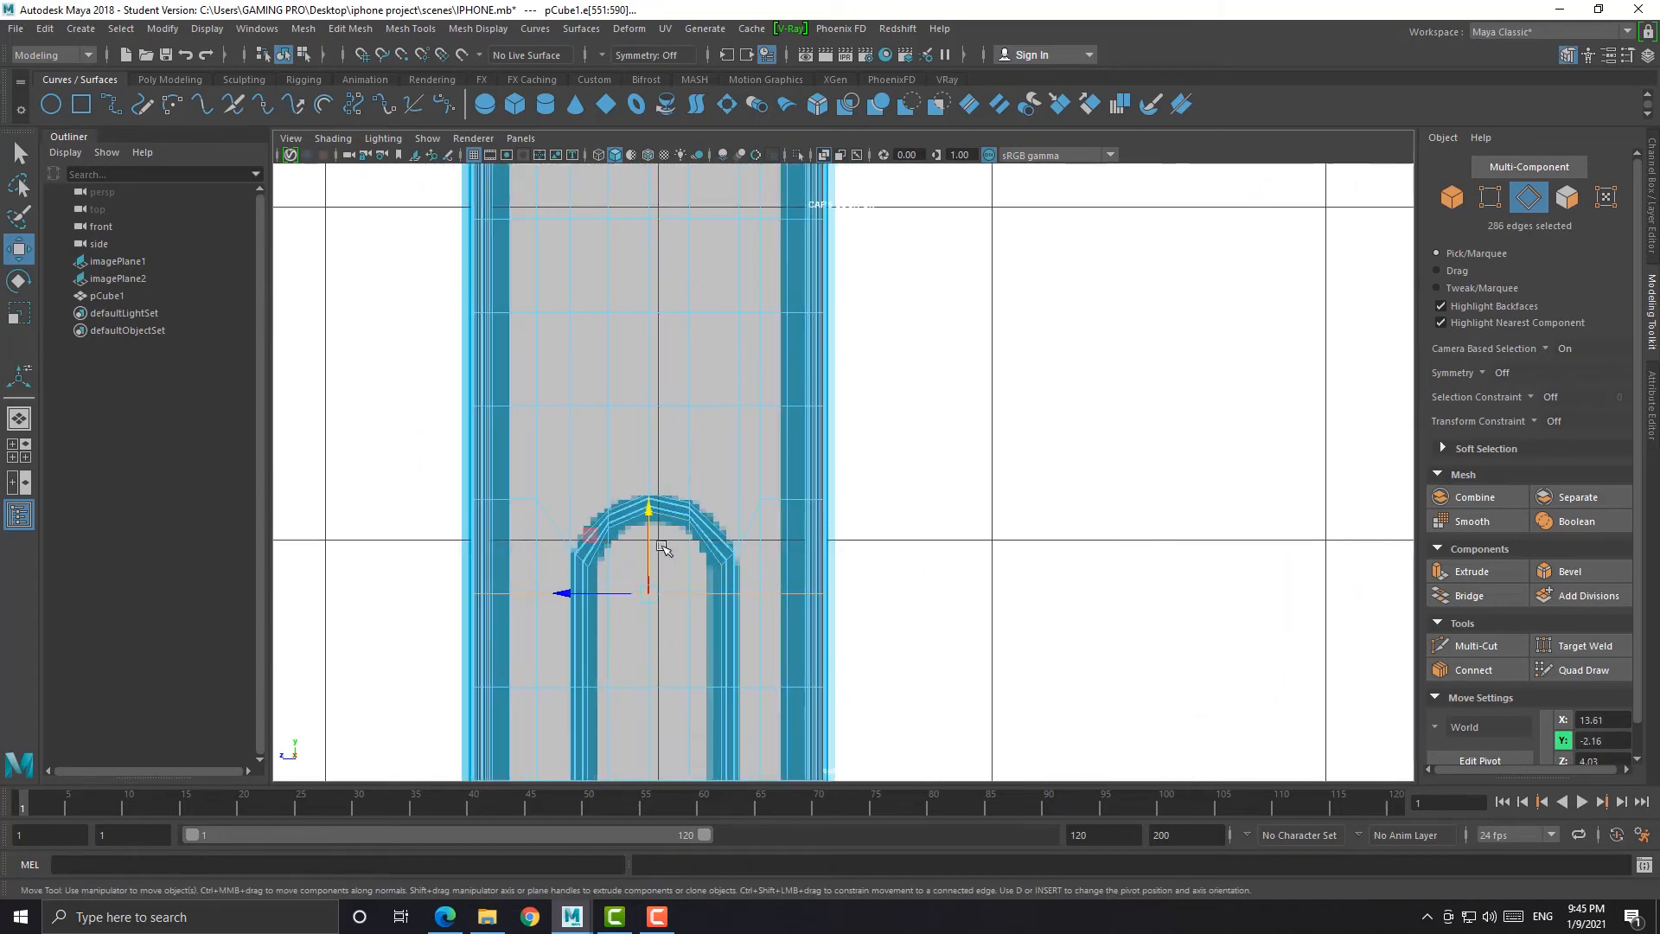
pyautogui.press('3')
pyautogui.moveTo(664, 476); pyautogui.dragTo(723, 432, button='right')
pyautogui.press('space')
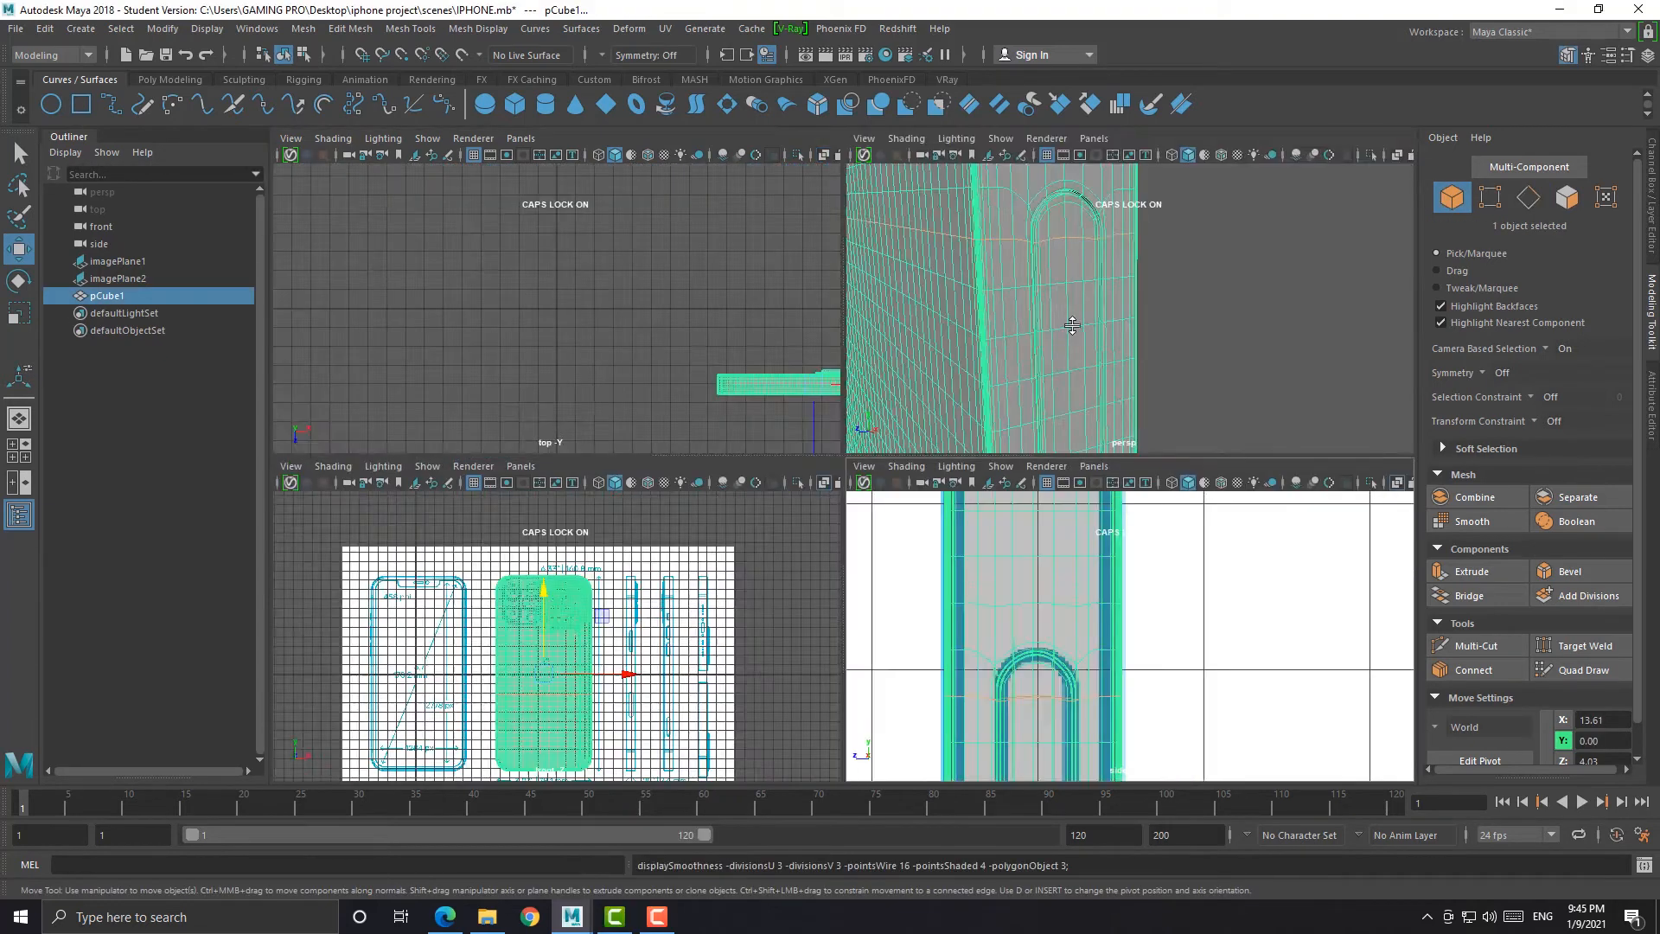
pyautogui.press('space')
pyautogui.click(985, 410)
pyautogui.scroll(-7, 985, 410)
pyautogui.keyDown('alt'); pyautogui.moveTo(977, 414); pyautogui.dragTo(805, 453); pyautogui.keyUp('alt')
pyautogui.click(805, 453)
pyautogui.scroll(5, 784, 451)
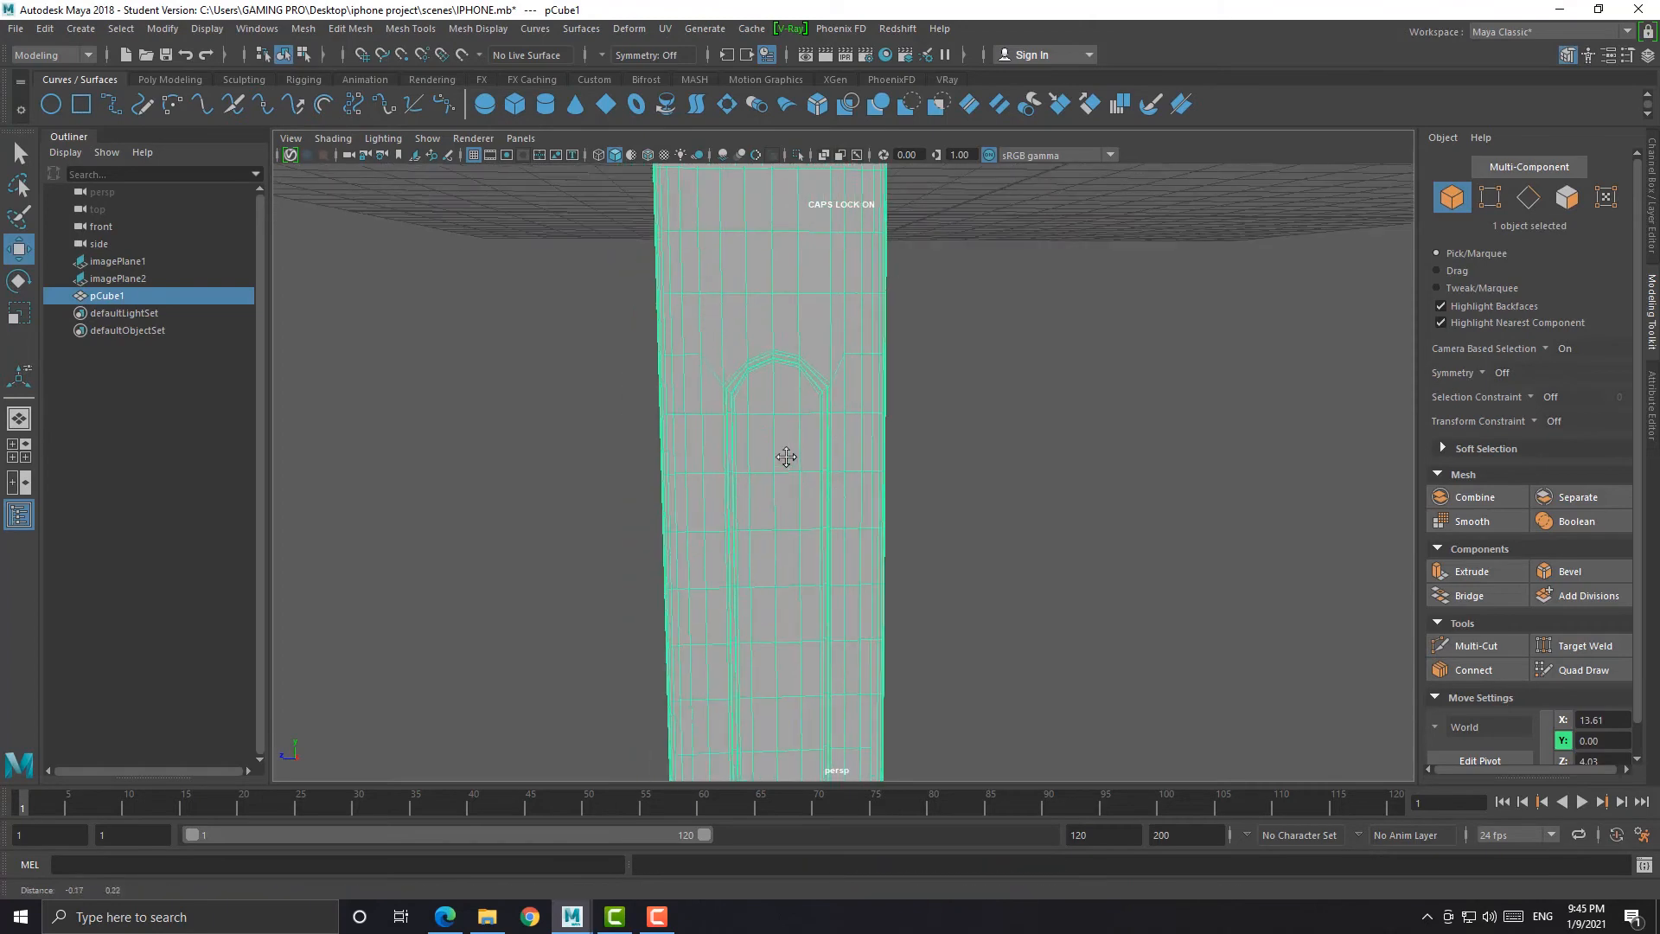
# In the side view, nudge the groove's upper-right corner vertices to about -2.04 on Y and slightly raise the adjacent vertex column
pyautogui.press('space')
pyautogui.press('space')
pyautogui.press('space')
pyautogui.press('space')
pyautogui.scroll(5, 934, 573)
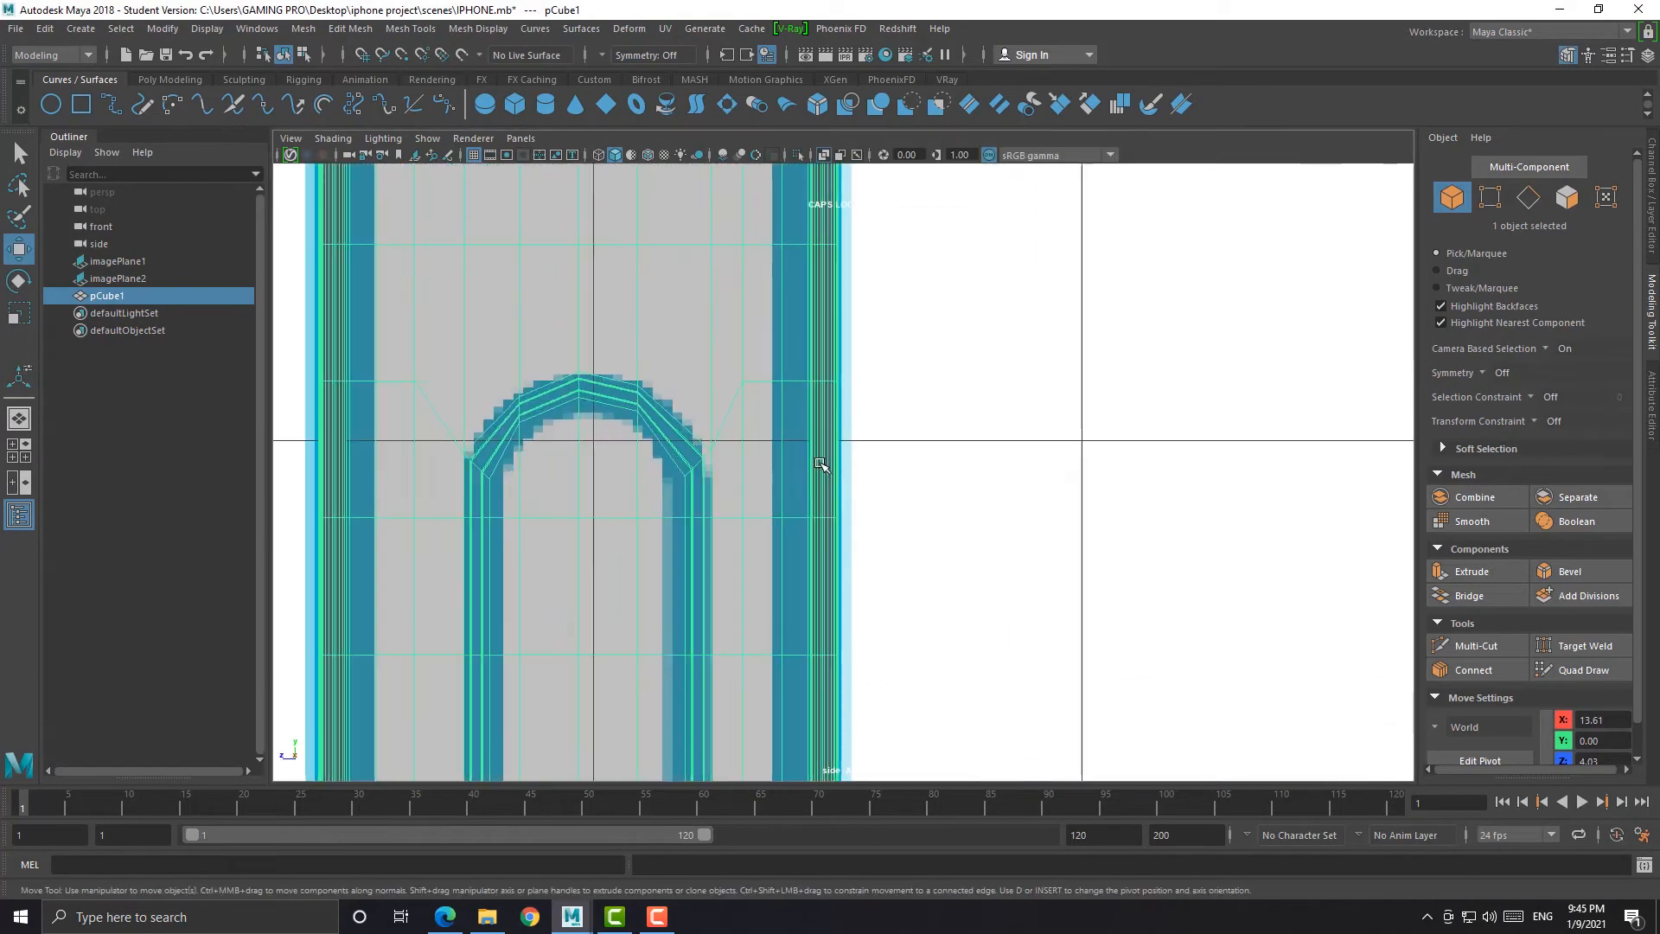
pyautogui.keyDown('alt'); pyautogui.moveTo(819, 463); pyautogui.dragTo(1025, 482, button='middle'); pyautogui.keyUp('alt')
pyautogui.moveTo(833, 384); pyautogui.dragTo(801, 379, button='right')
pyautogui.moveTo(802, 379); pyautogui.dragTo(921, 505)
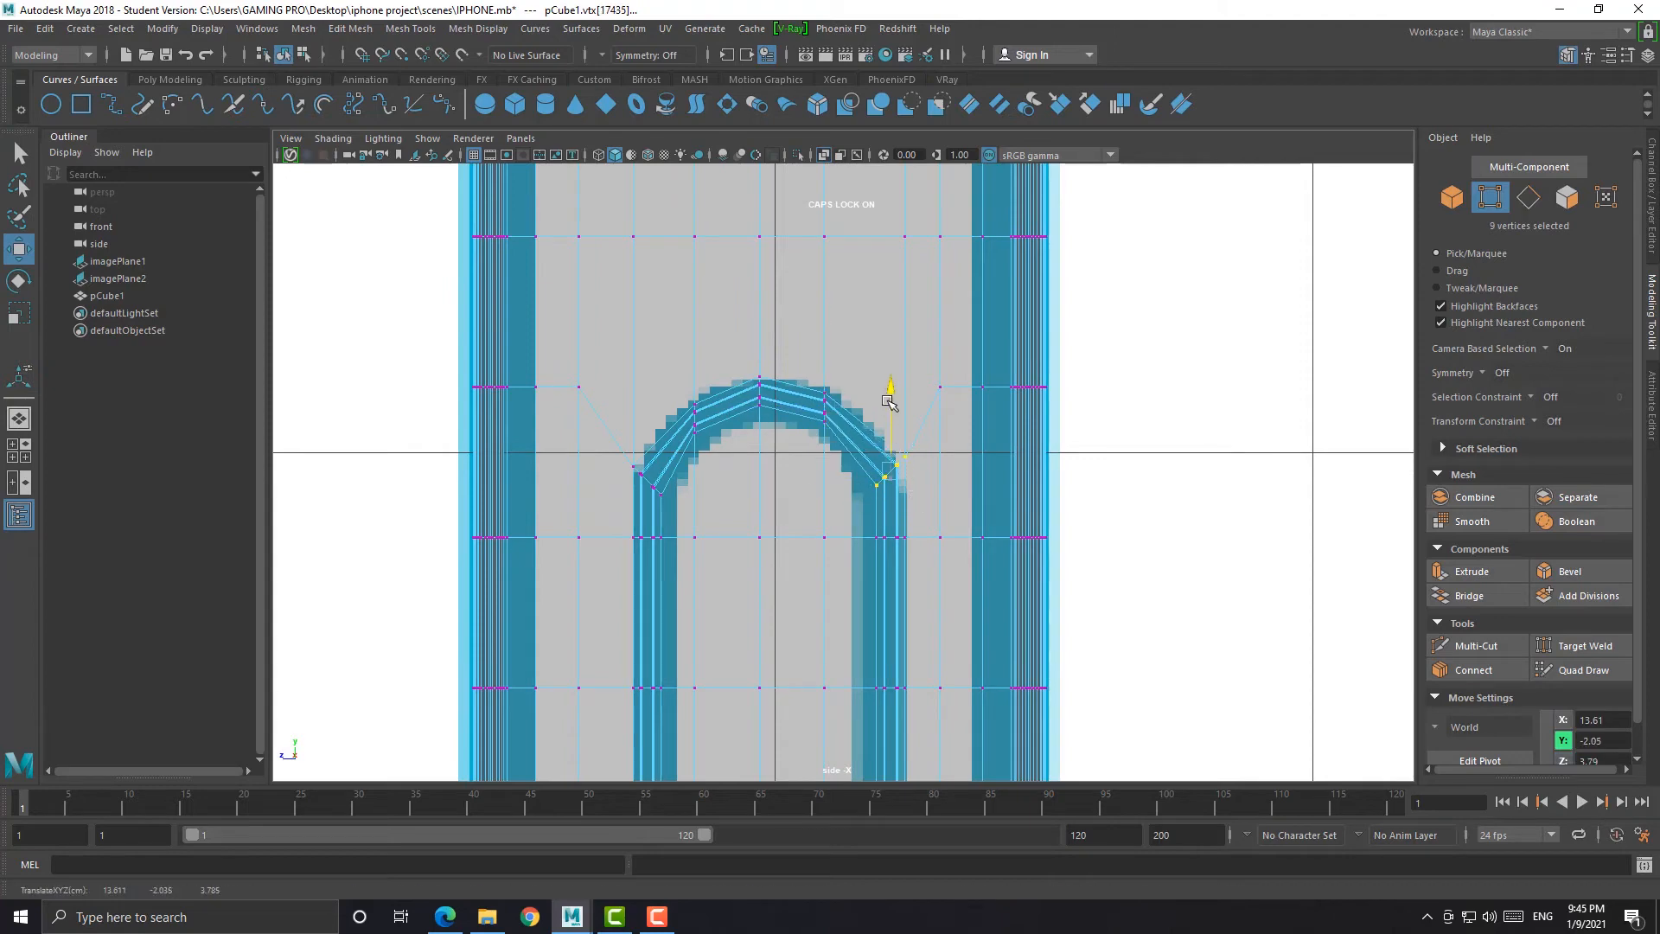
pyautogui.moveTo(824, 470); pyautogui.dragTo(830, 470)
pyautogui.press('3')
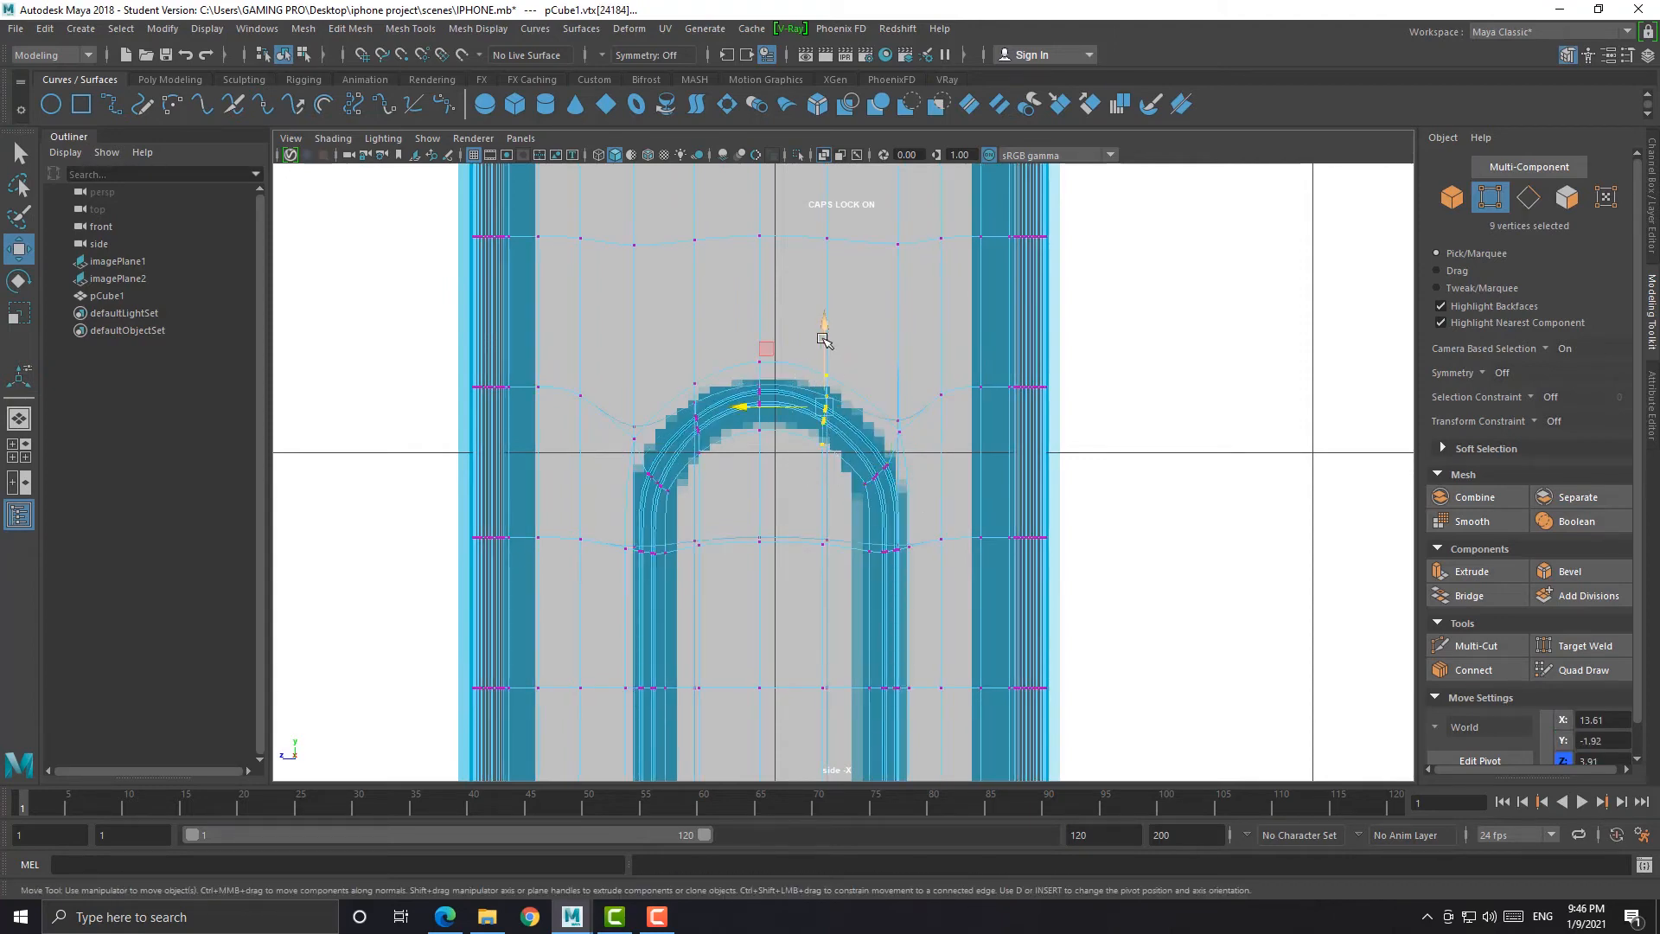
pyautogui.moveTo(824, 340); pyautogui.dragTo(823, 331)
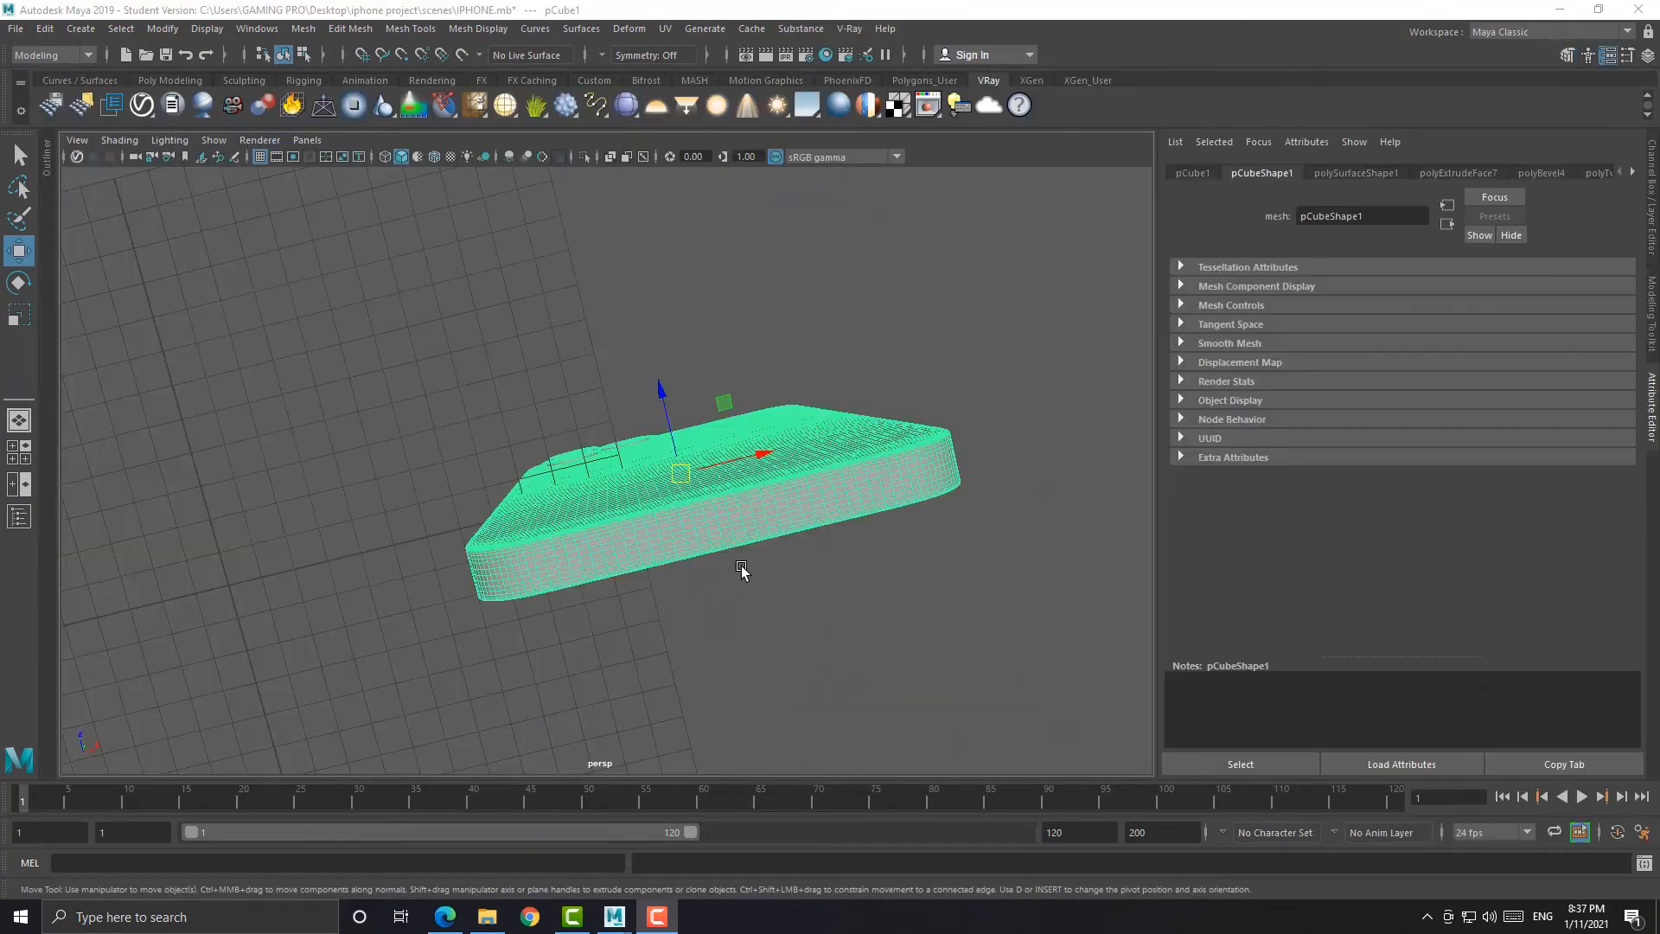
pyautogui.scroll(5, 692, 562)
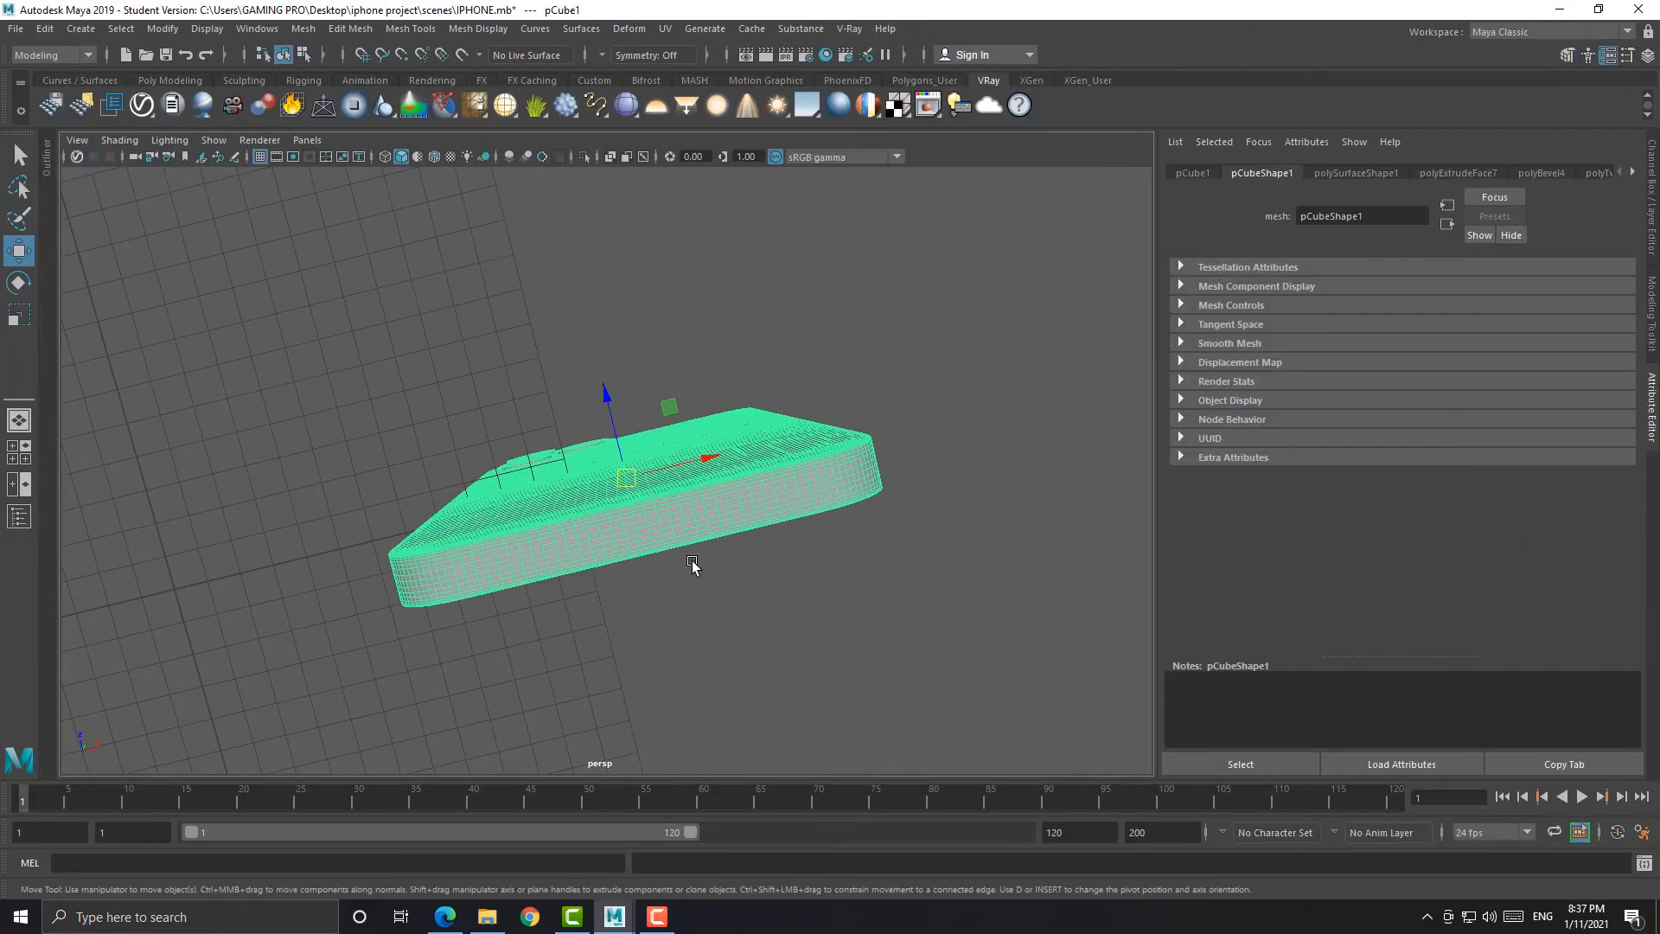
pyautogui.moveTo(655, 915)
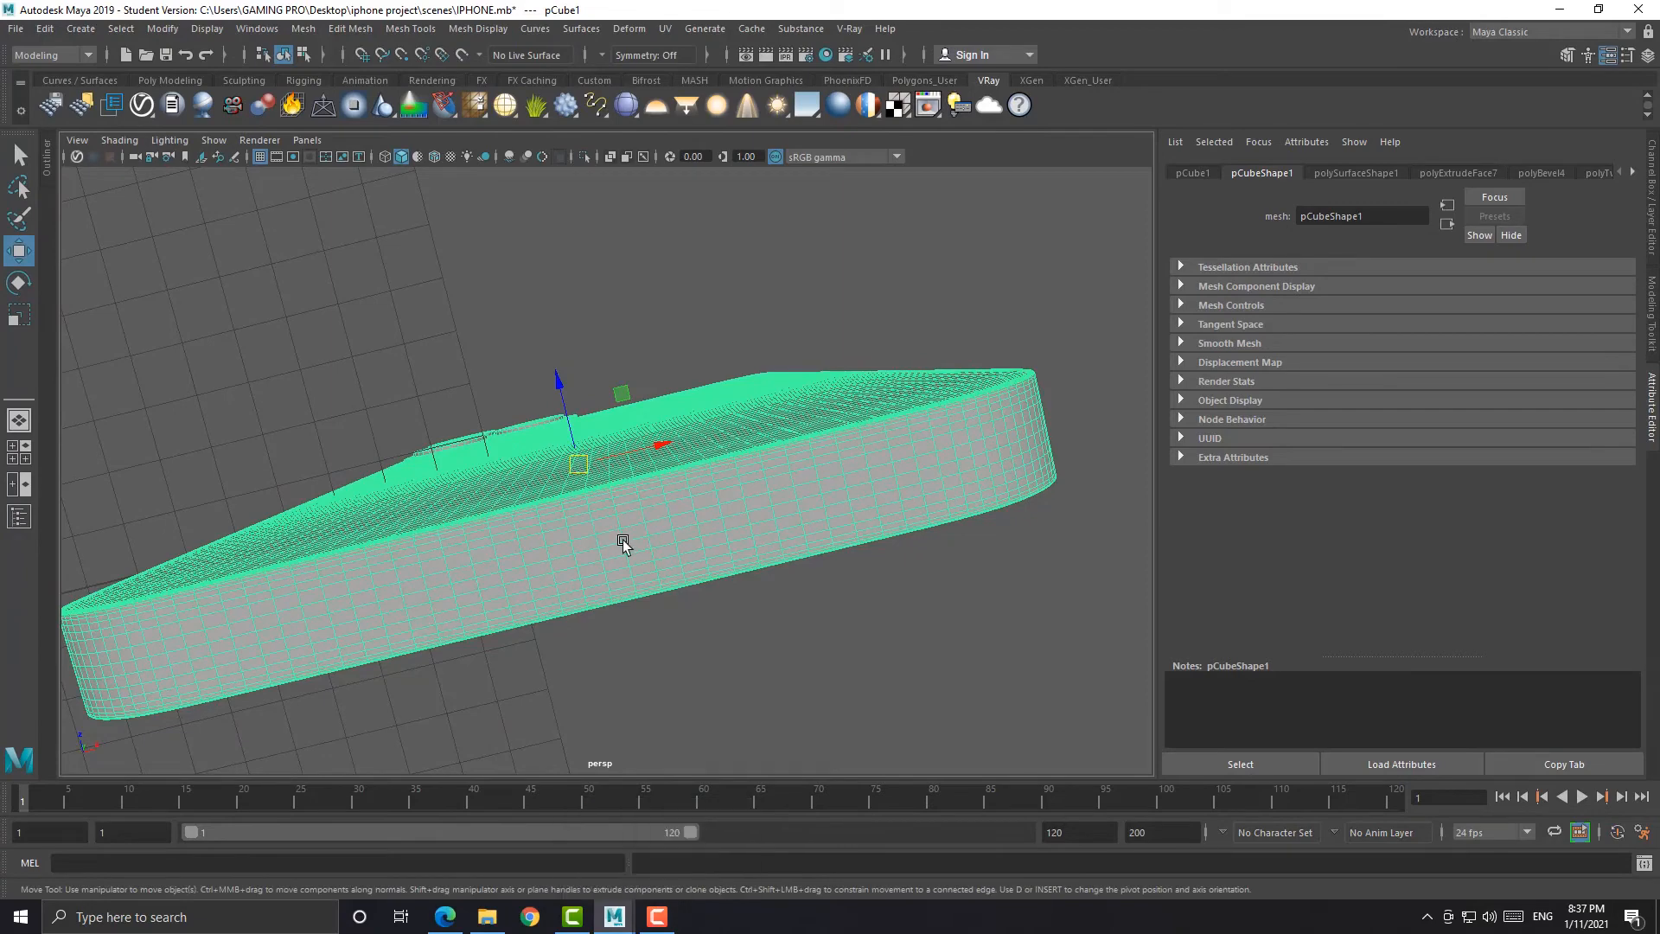
# Turn on modelling symmetry for the phone body, using Object X as the symmetry axis
pyautogui.moveTo(615, 445); pyautogui.dragTo(624, 527, button='right')
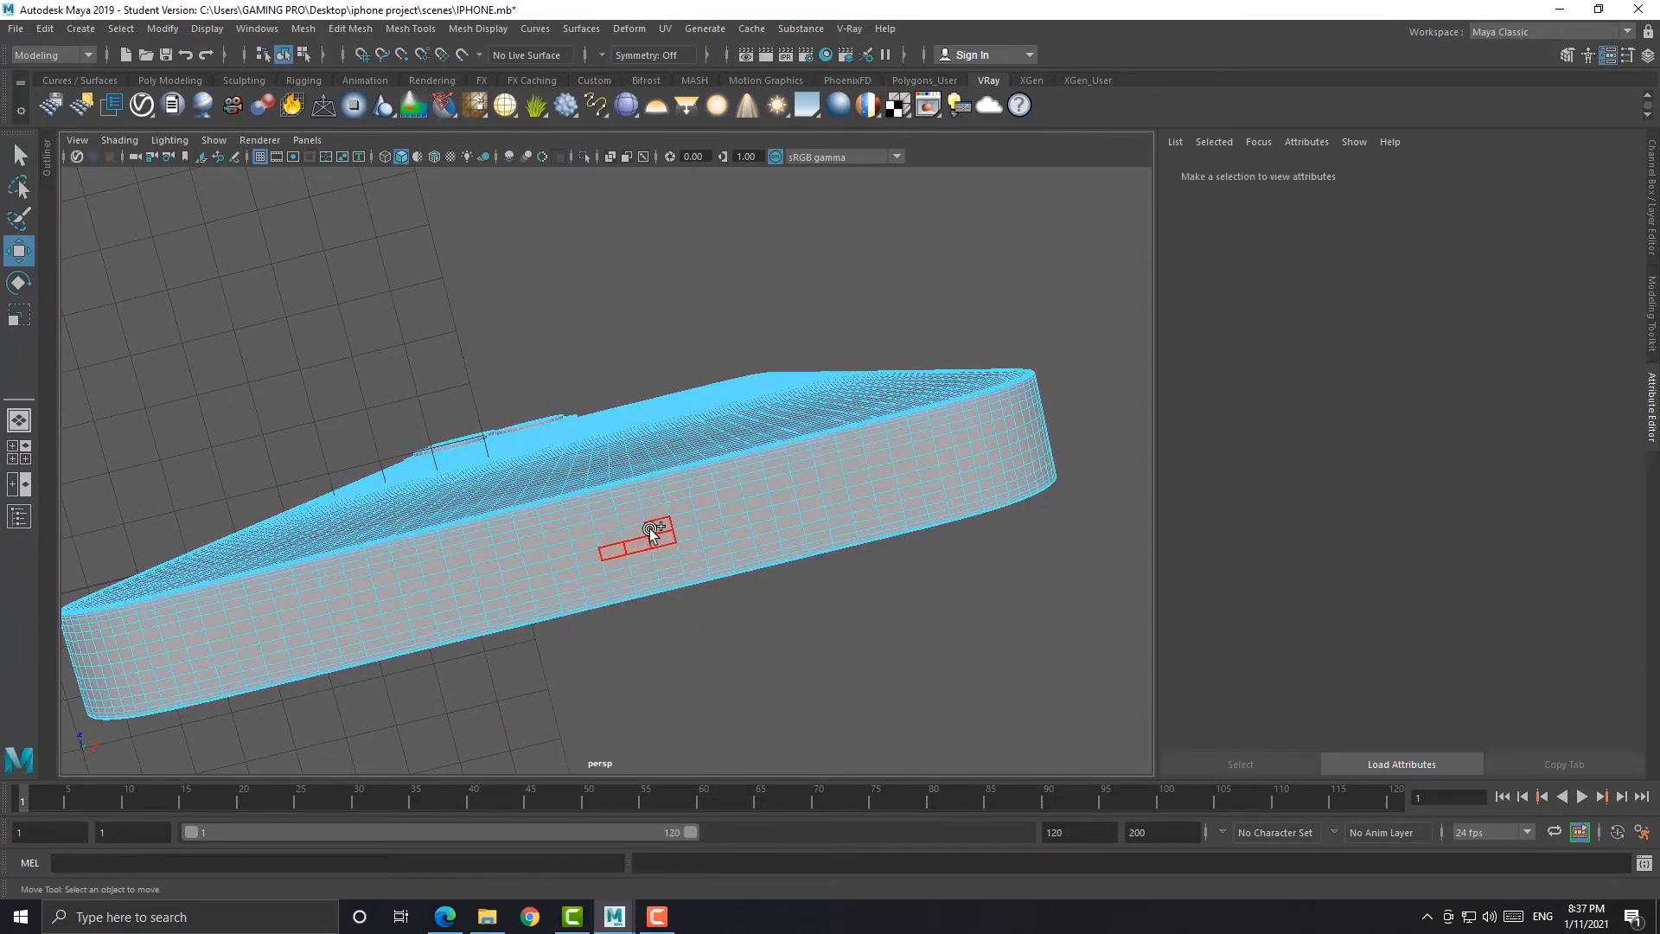
pyautogui.moveTo(571, 441); pyautogui.dragTo(573, 374, button='right')
pyautogui.click(1651, 320)
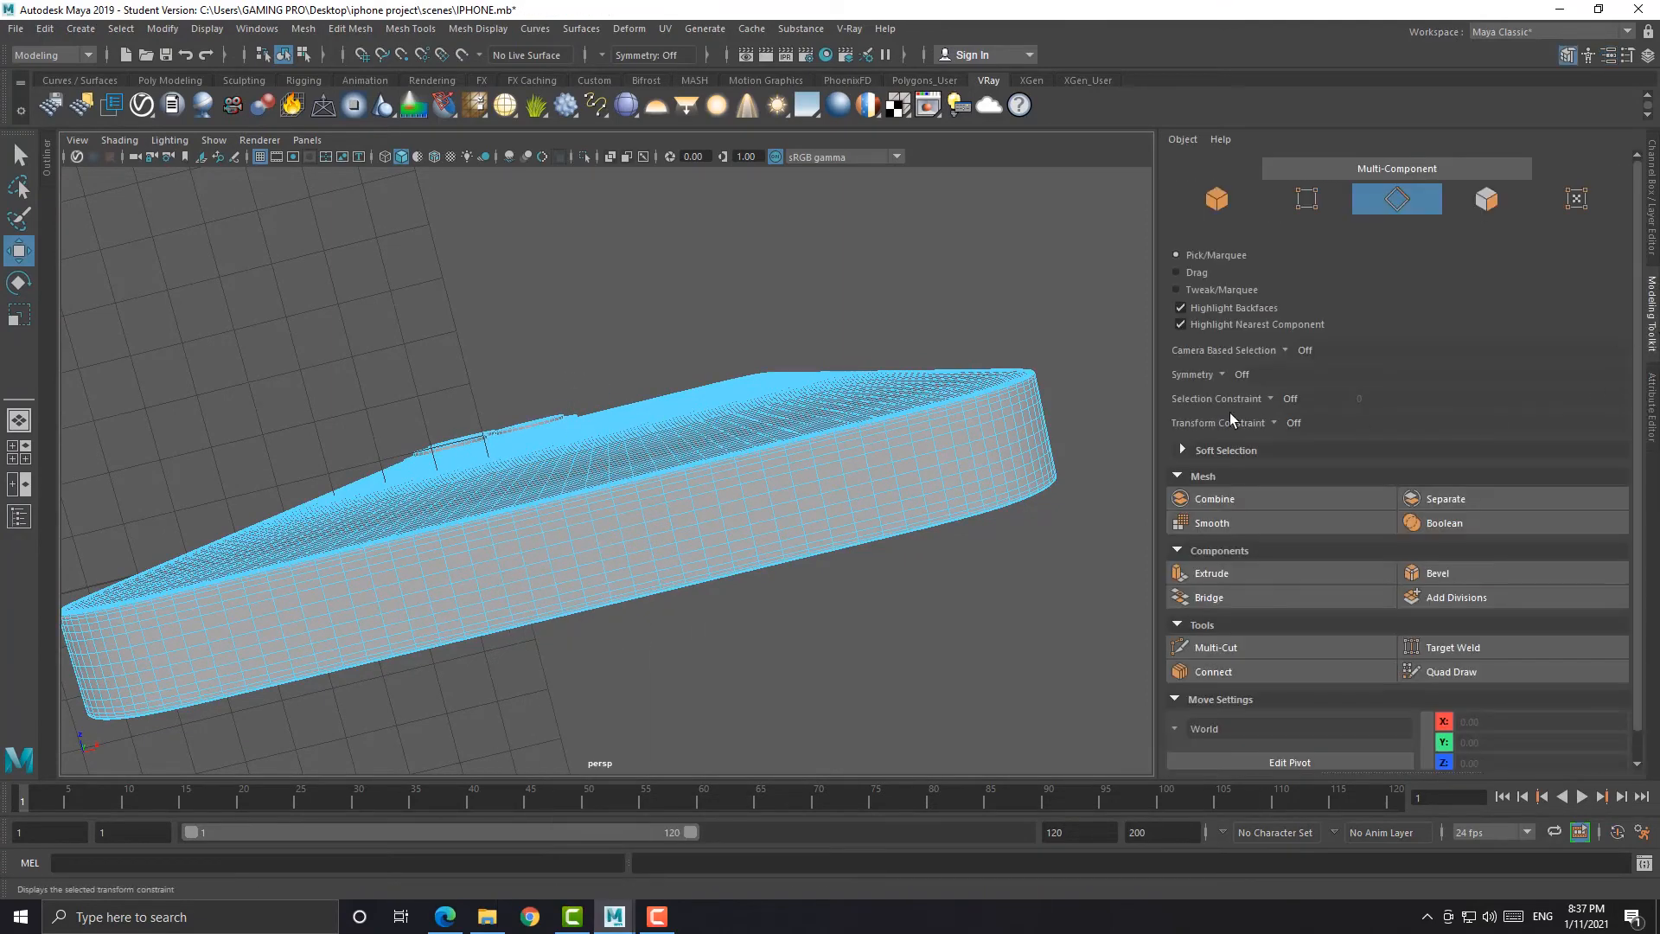
pyautogui.click(1213, 370)
pyautogui.click(1284, 427)
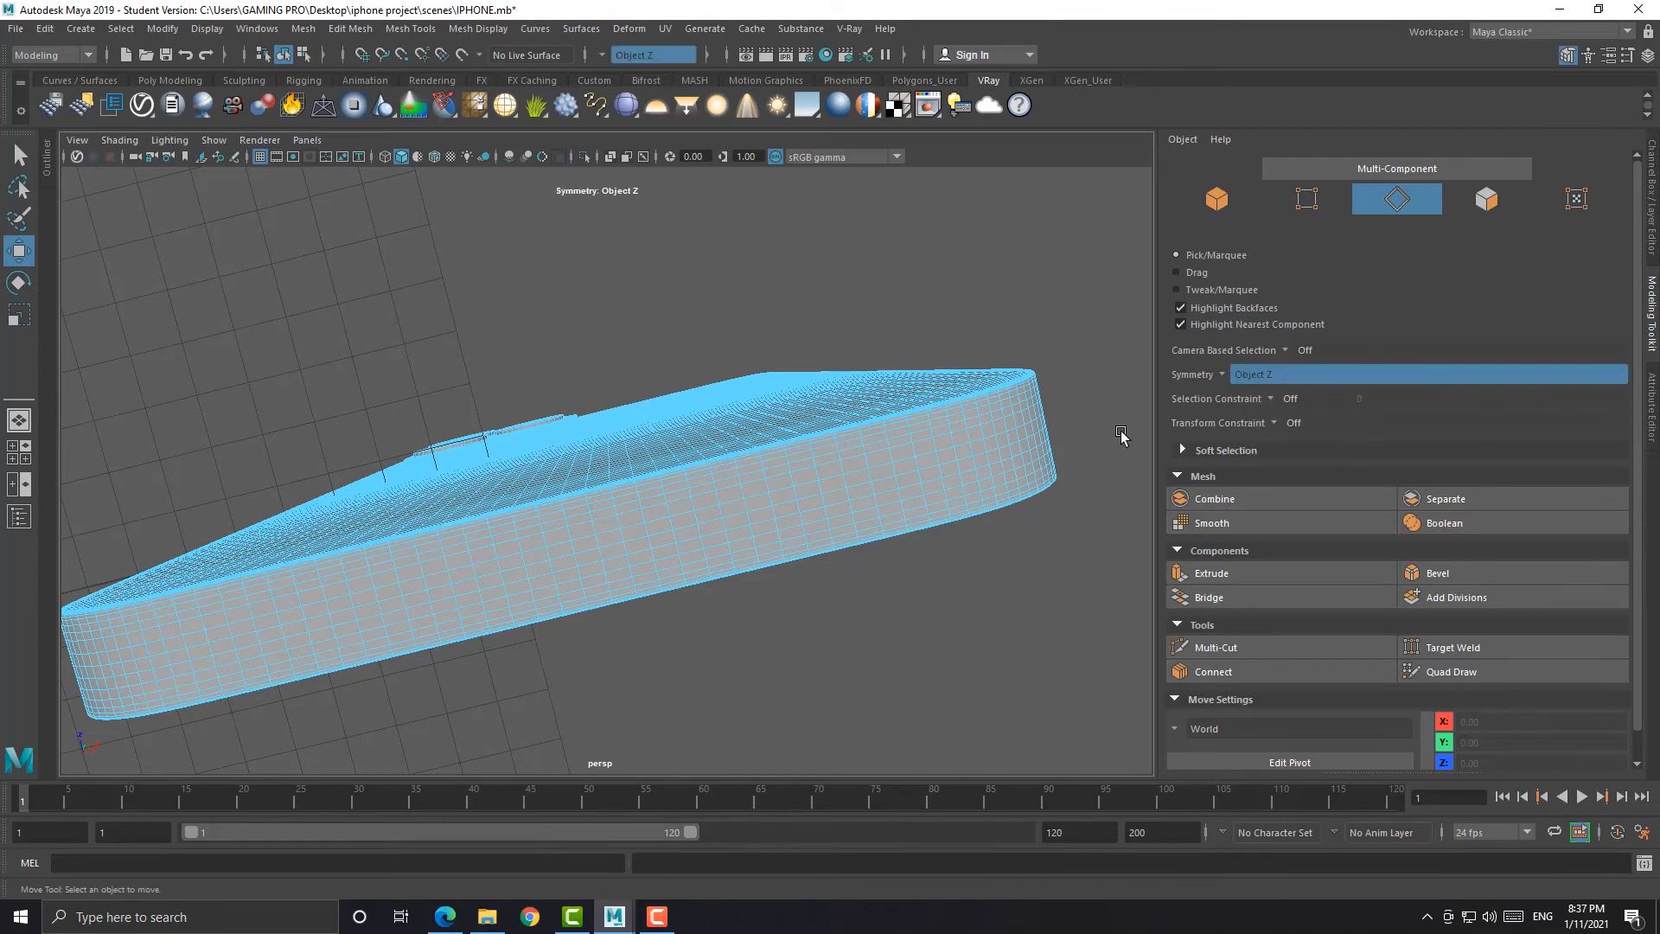
pyautogui.click(1222, 374)
pyautogui.click(1278, 403)
# Select three rows of six faces centred on the phone's bottom side for the charging port, and check the browser reference
pyautogui.moveTo(575, 439); pyautogui.dragTo(580, 494, button='right')
pyautogui.press('Tab')
pyautogui.moveTo(581, 523)
pyautogui.mouseDown()
pyautogui.moveTo(570, 572)
pyautogui.moveTo(600, 571)
pyautogui.mouseUp()
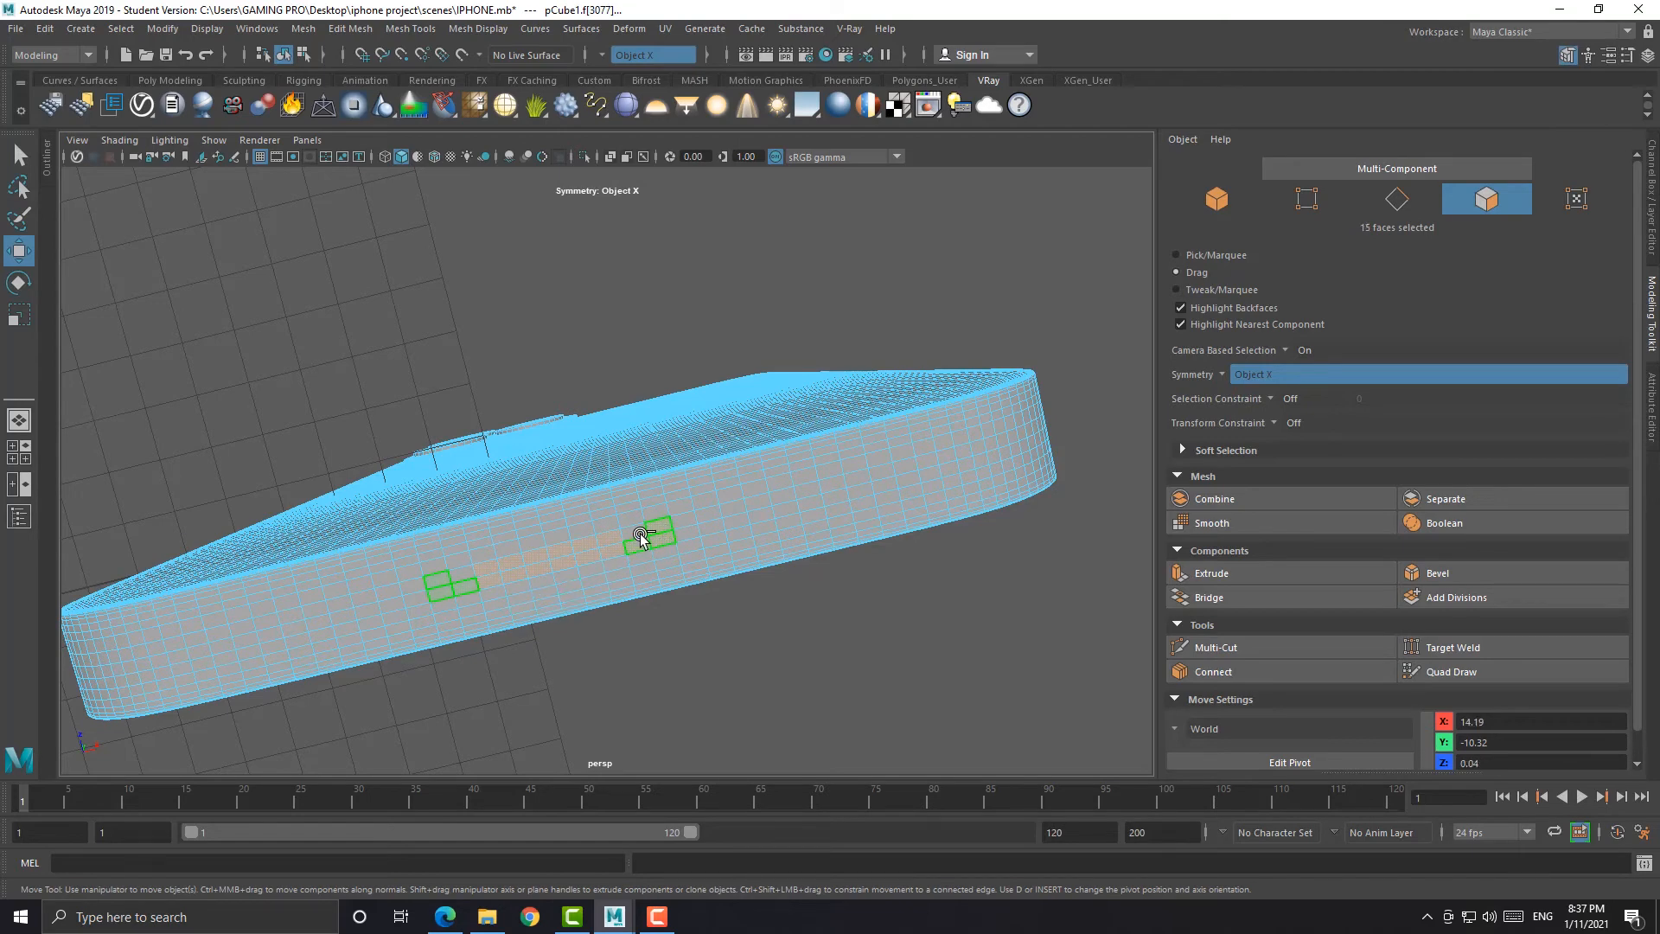
pyautogui.scroll(3, 610, 589)
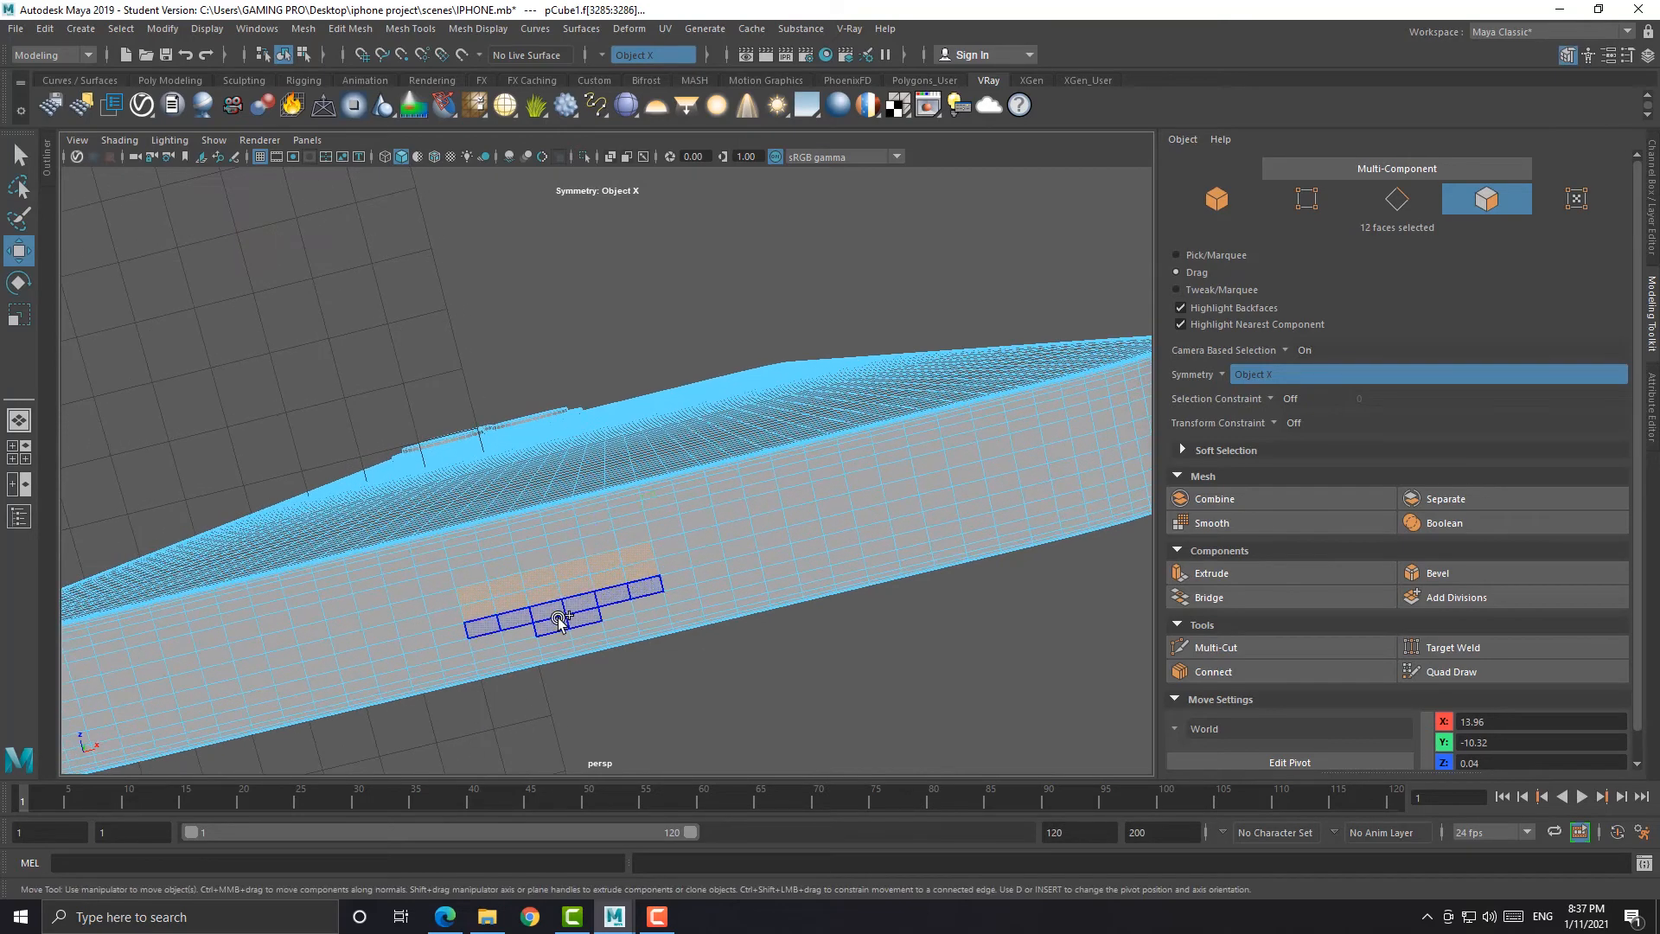
pyautogui.keyDown('shift'); pyautogui.moveTo(559, 618); pyautogui.dragTo(564, 619); pyautogui.keyUp('shift')
pyautogui.keyDown('ctrl'); pyautogui.click(586, 619); pyautogui.keyUp('ctrl')
pyautogui.scroll(-4, 632, 562)
pyautogui.scroll(3, 606, 572)
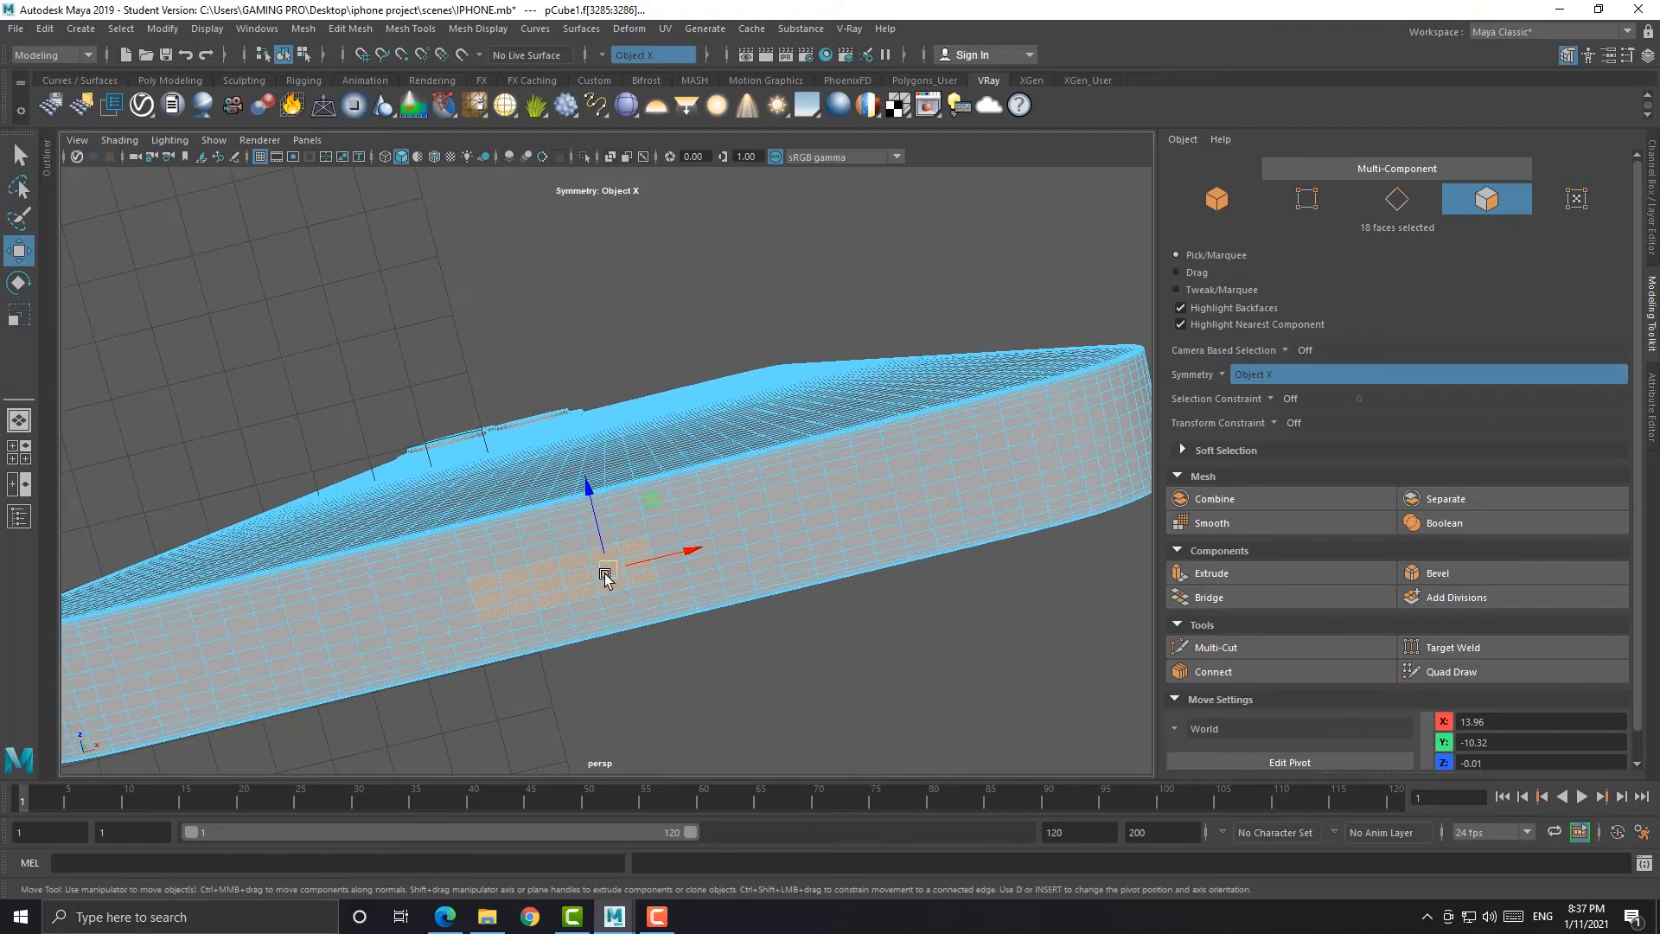
pyautogui.keyDown('alt'); pyautogui.moveTo(604, 574); pyautogui.dragTo(682, 567, button='middle'); pyautogui.keyUp('alt')
pyautogui.scroll(-1, 687, 576)
pyautogui.scroll(3, 707, 596)
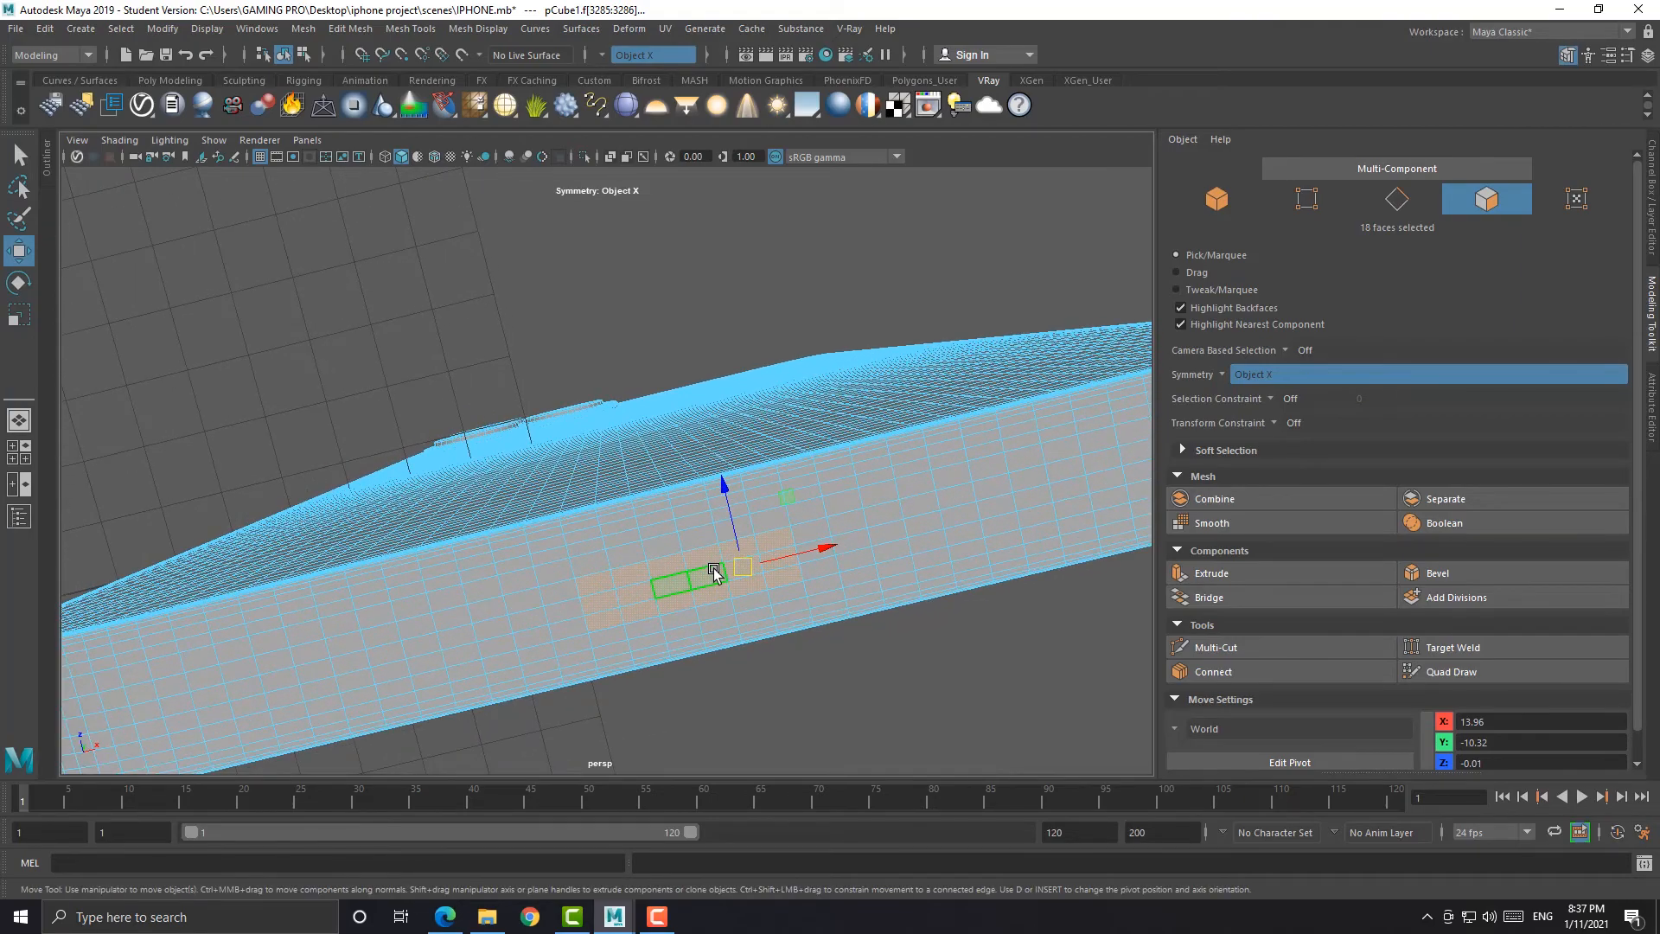
pyautogui.click(445, 917)
pyautogui.click(615, 916)
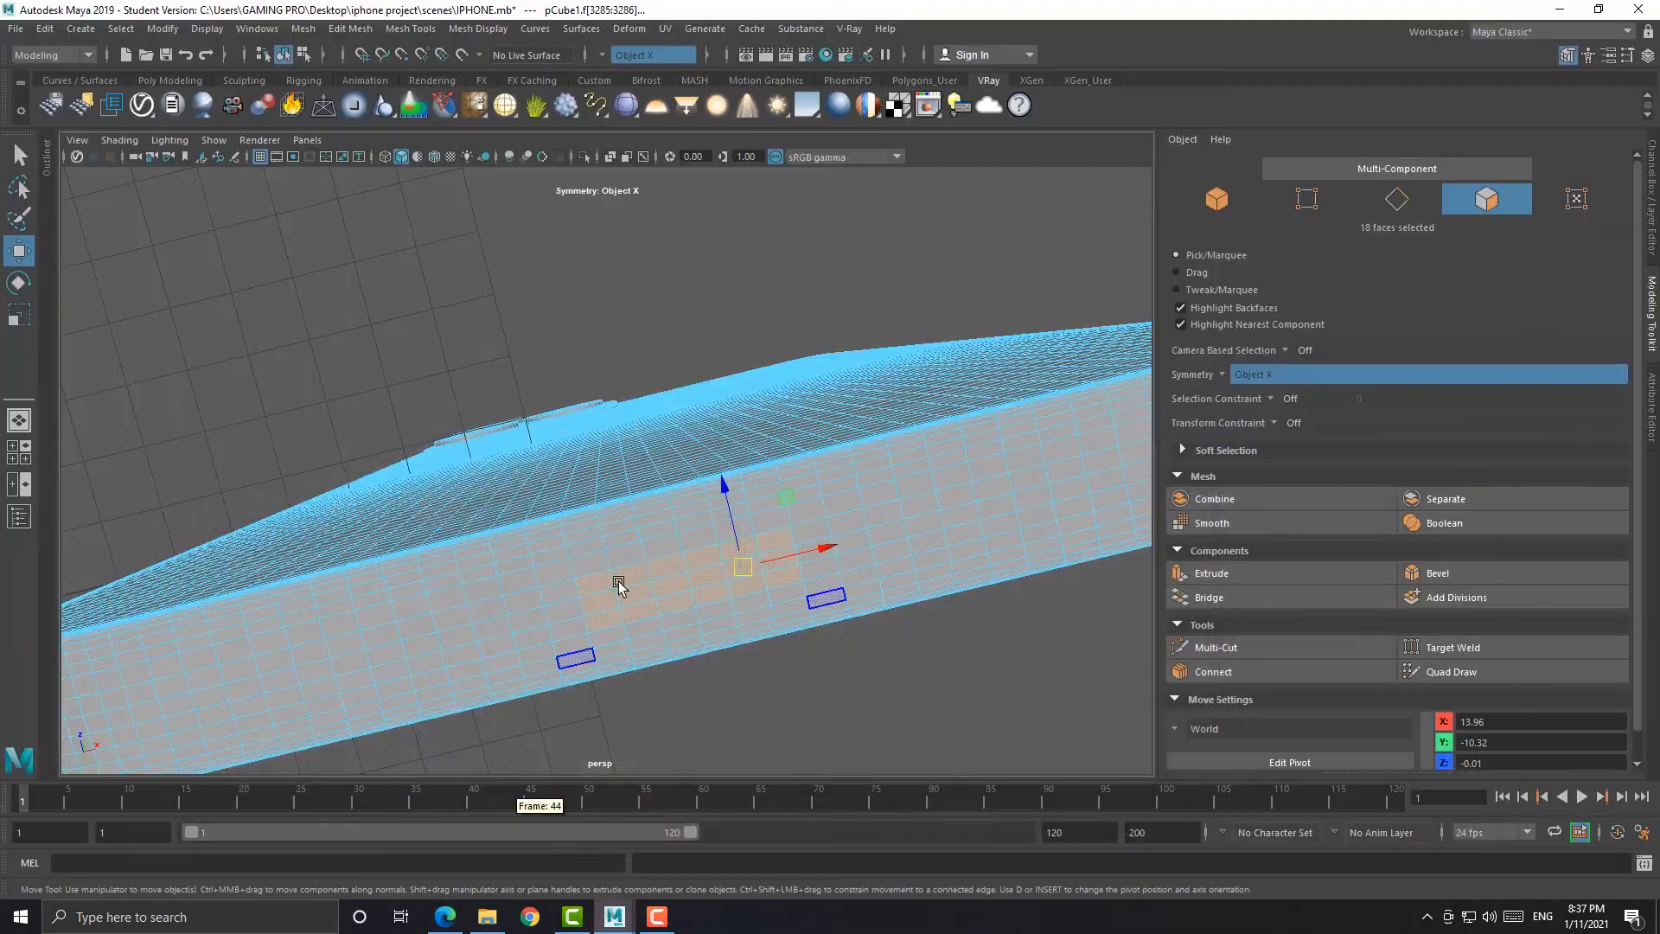
# Extrude the selected port faces in place with an offset of 0.022
pyautogui.moveTo(621, 567)
pyautogui.keyDown('alt'); pyautogui.mouseDown()
pyautogui.moveTo(641, 593)
pyautogui.moveTo(634, 543)
pyautogui.moveTo(621, 562)
pyautogui.mouseUp(); pyautogui.keyUp('alt')
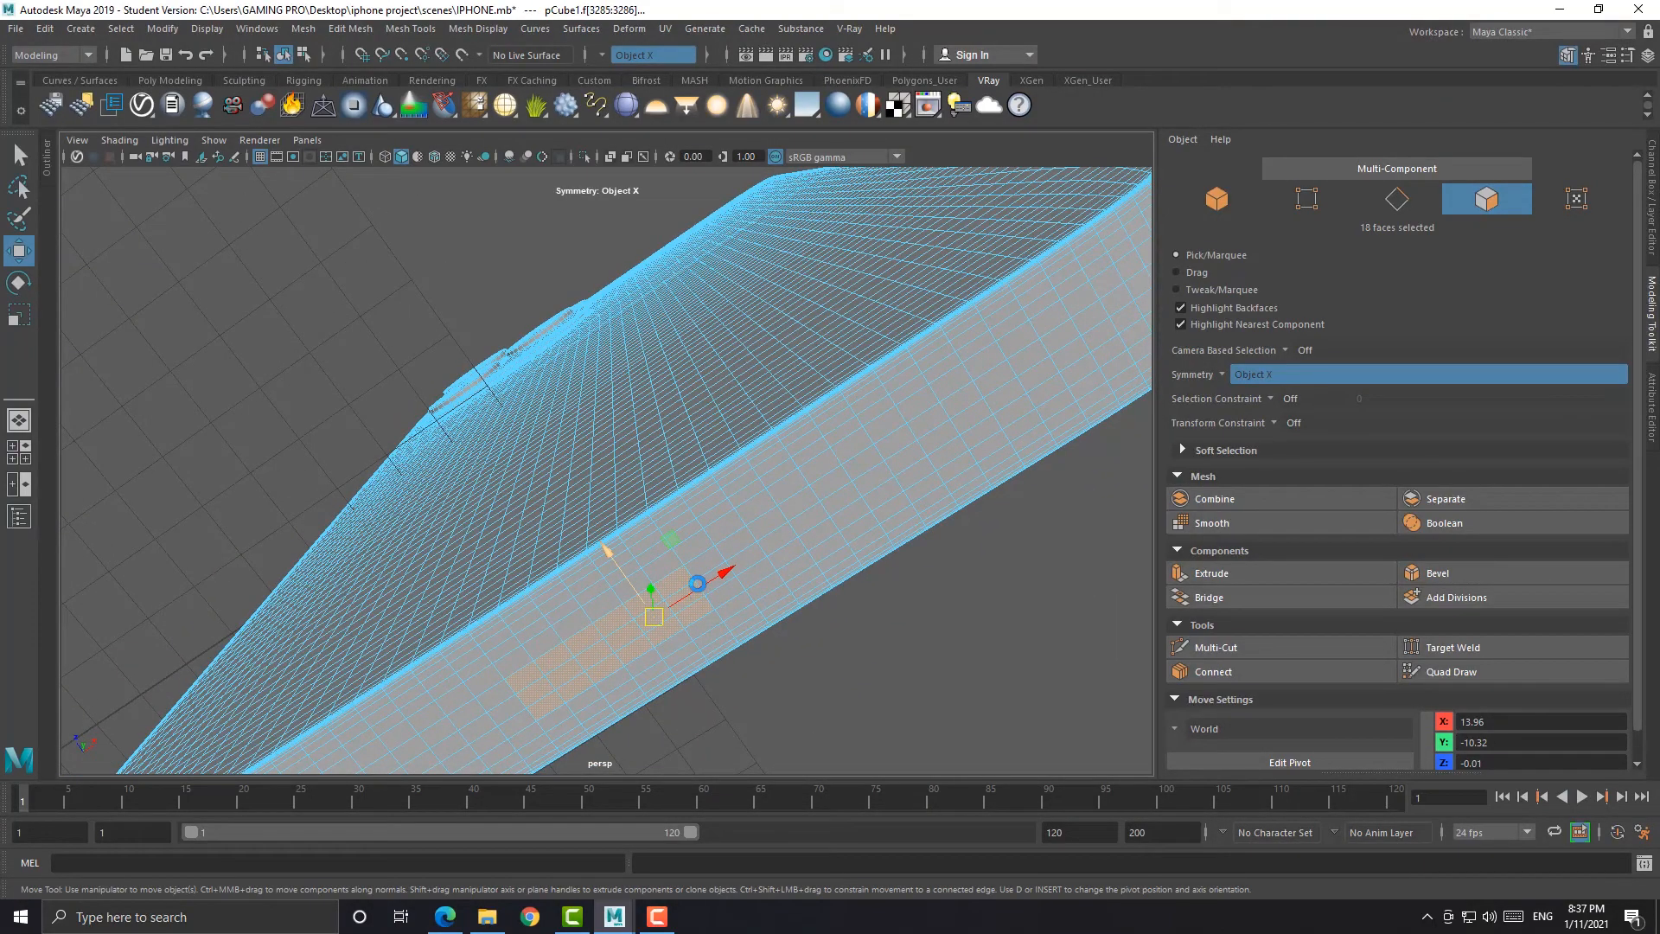
pyautogui.hotkey('ctrl', 'e')
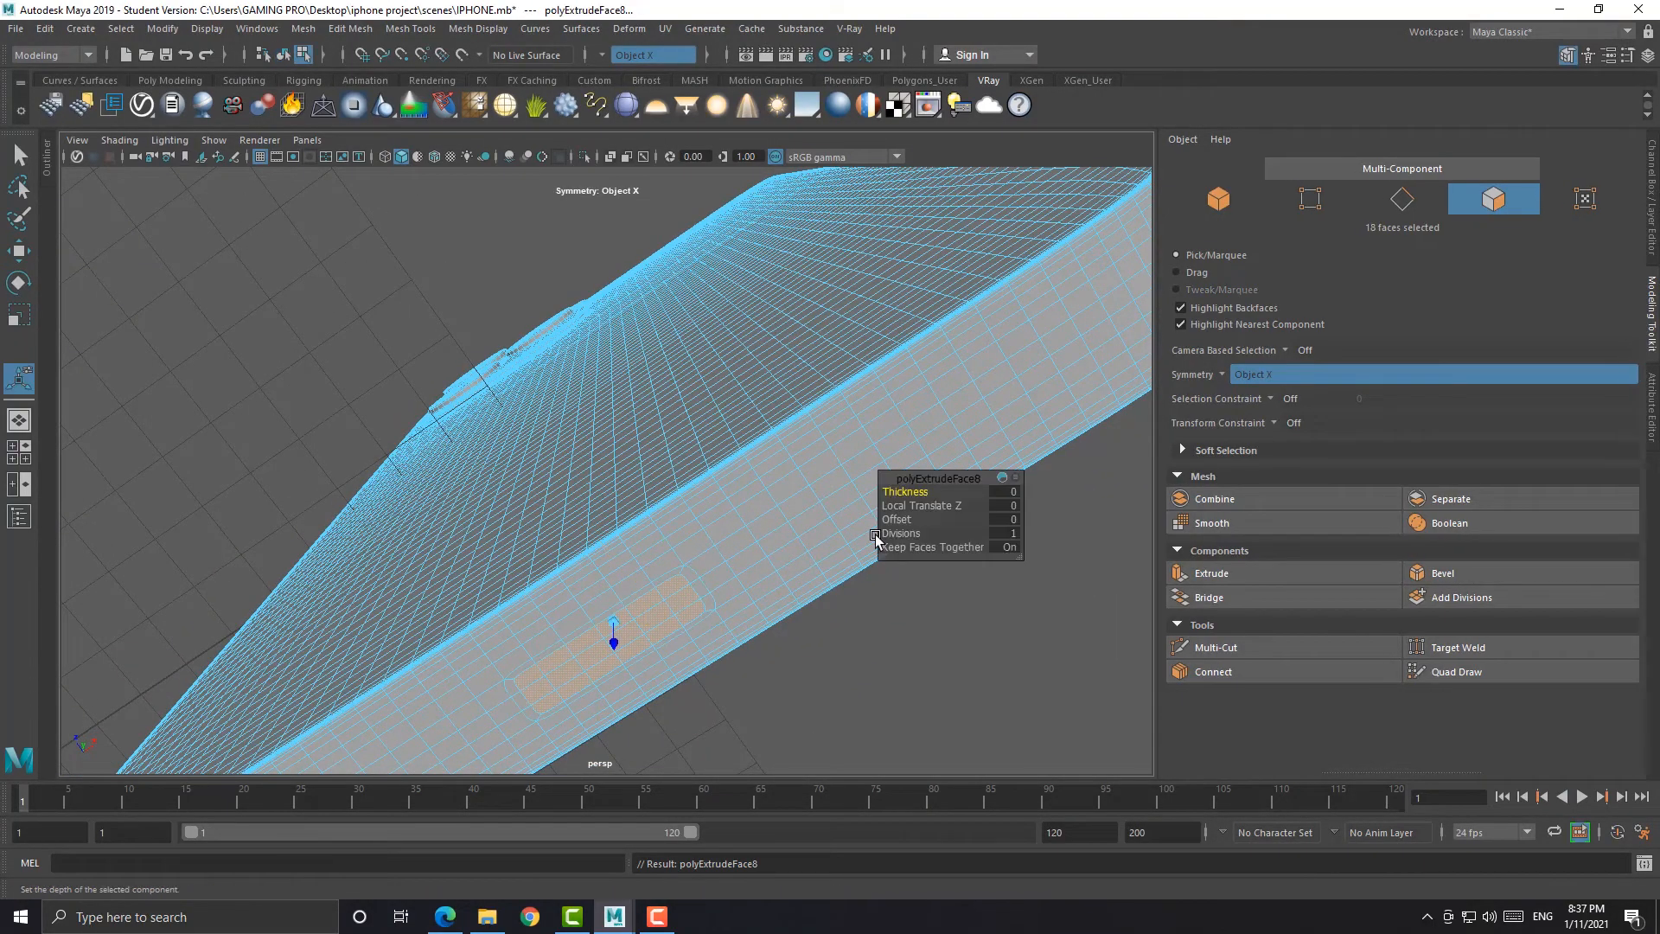
pyautogui.click(897, 519)
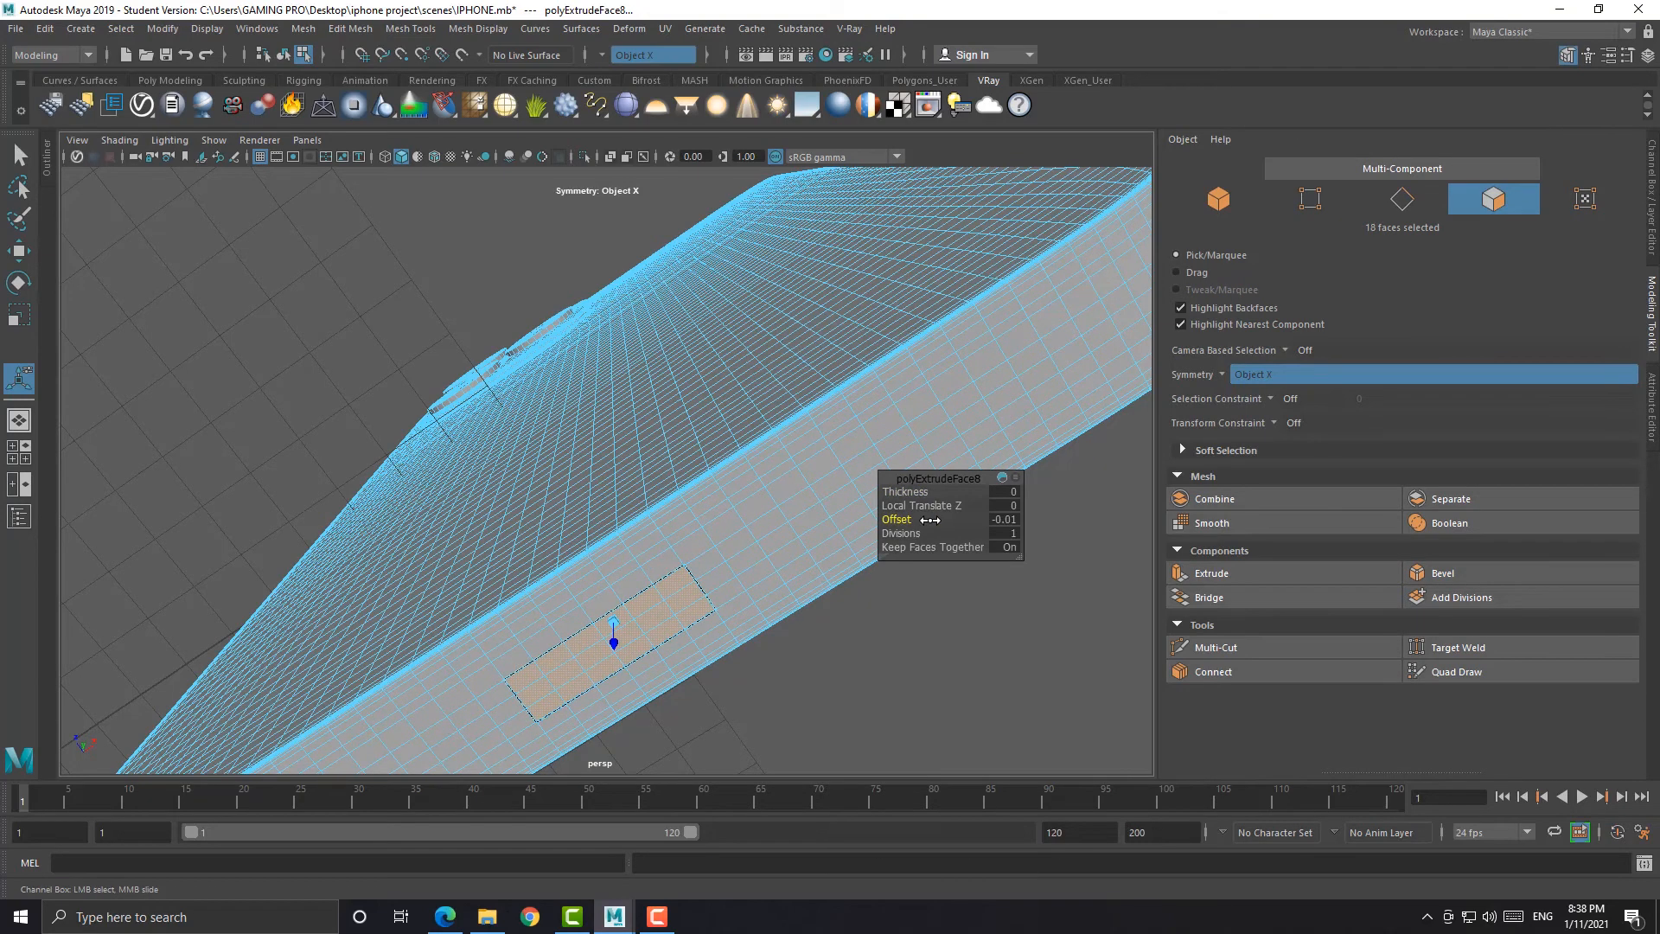
pyautogui.moveTo(947, 519); pyautogui.dragTo(992, 479, button='middle')
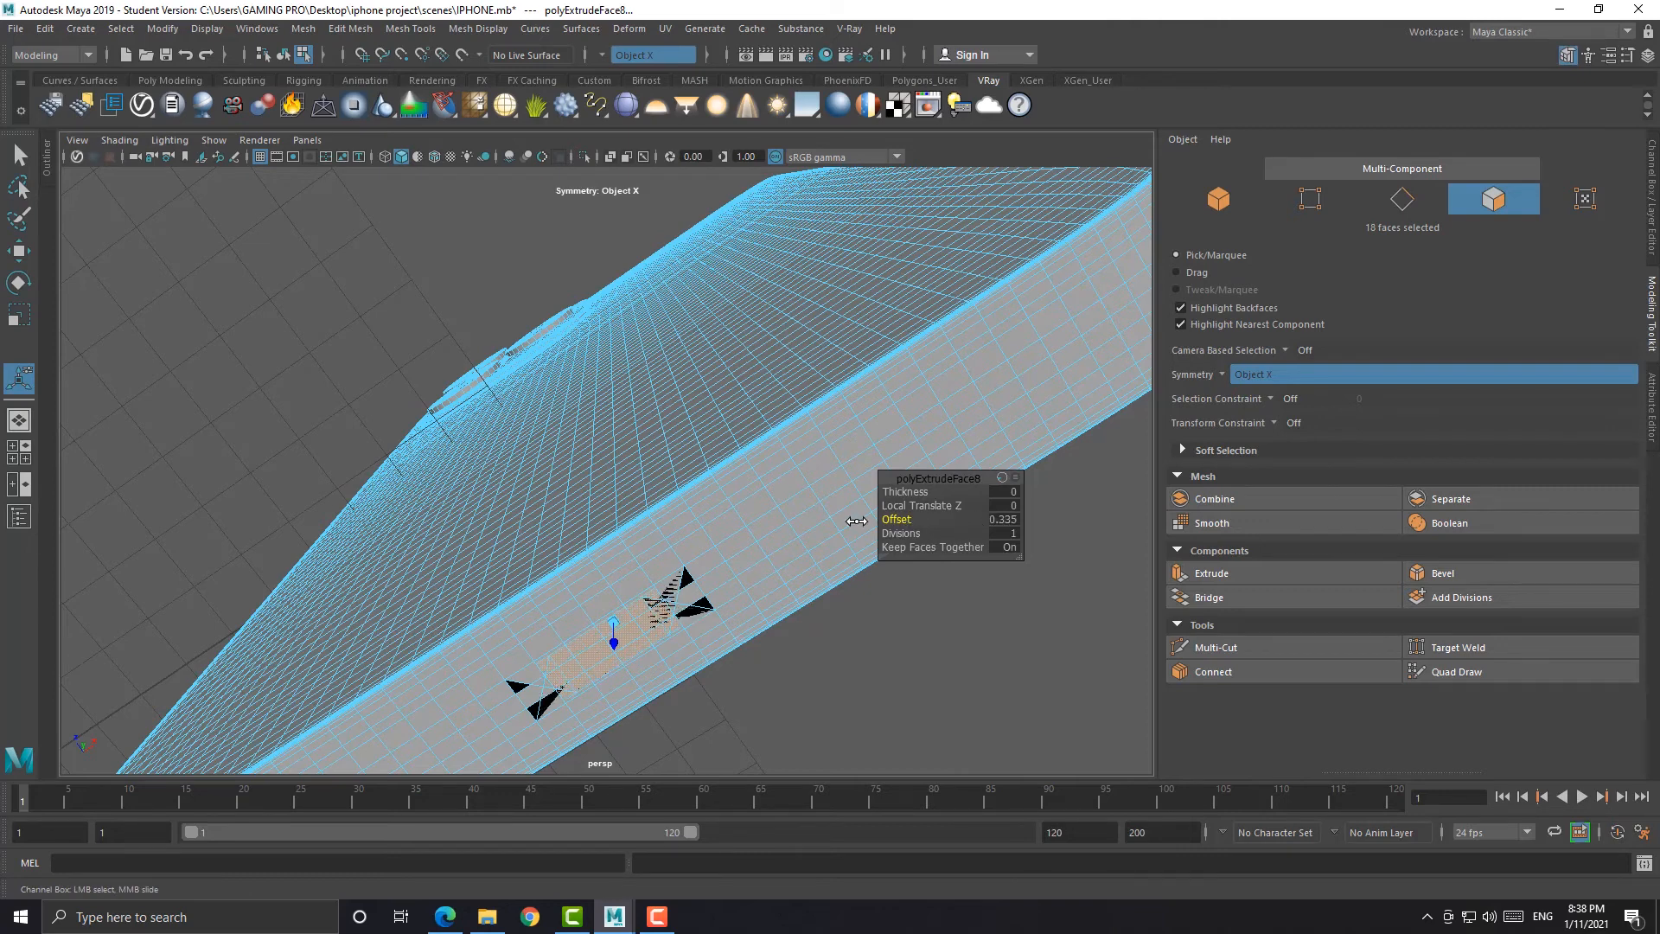
pyautogui.moveTo(856, 520); pyautogui.dragTo(784, 518, button='middle')
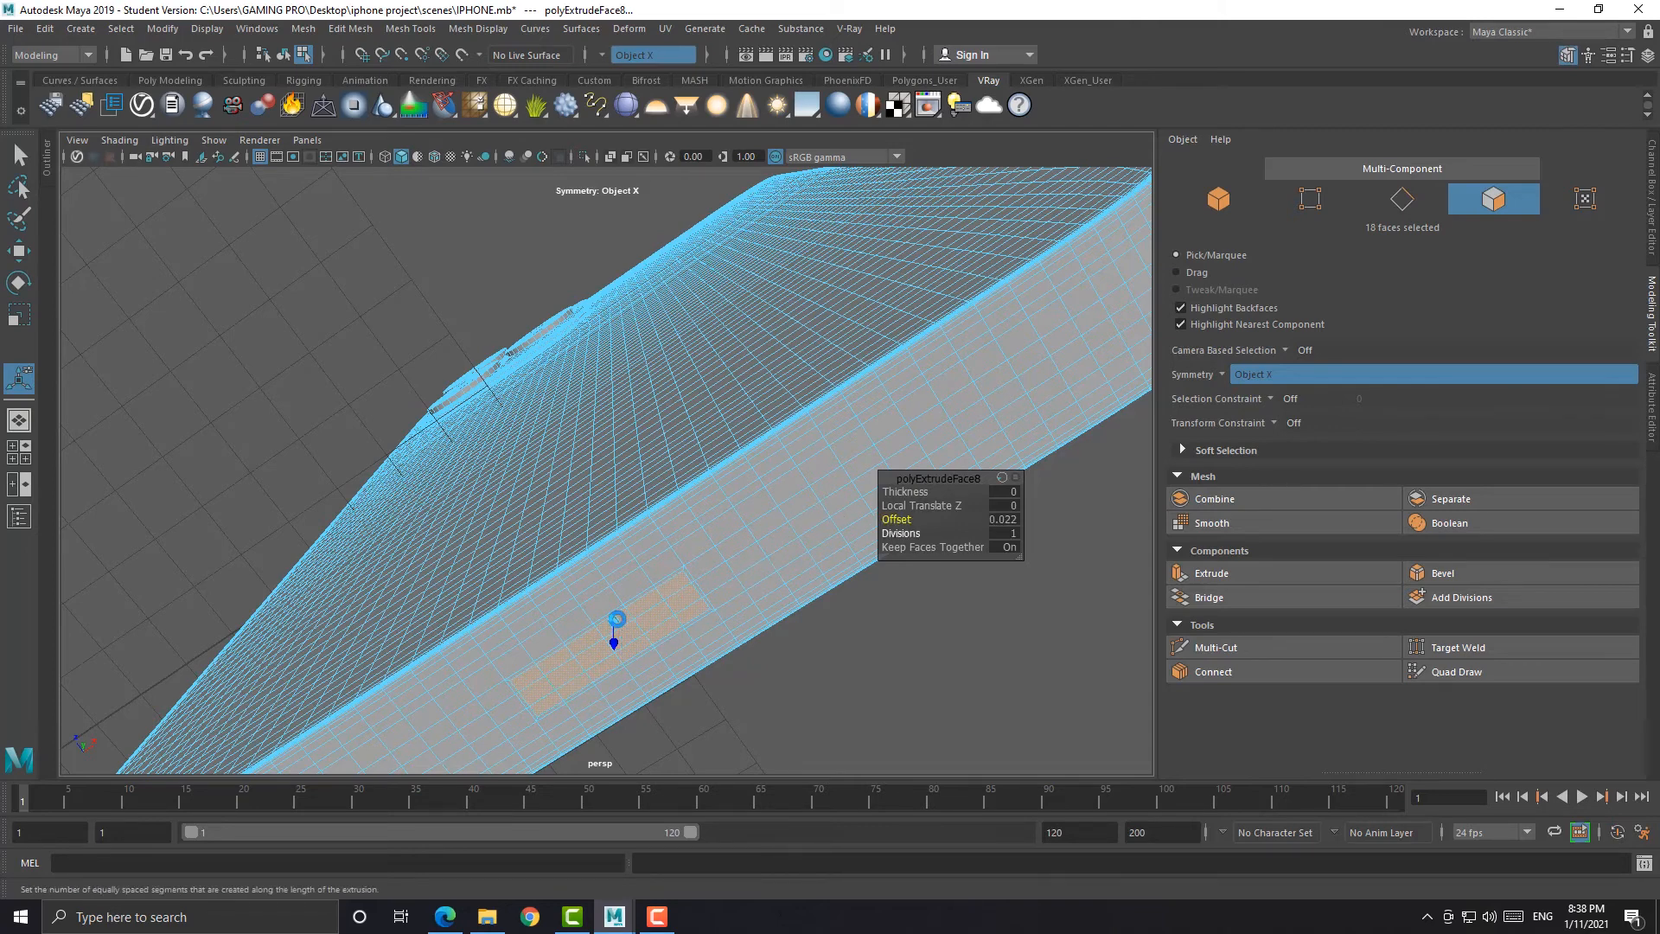
pyautogui.hotkey('ctrl', 'e')
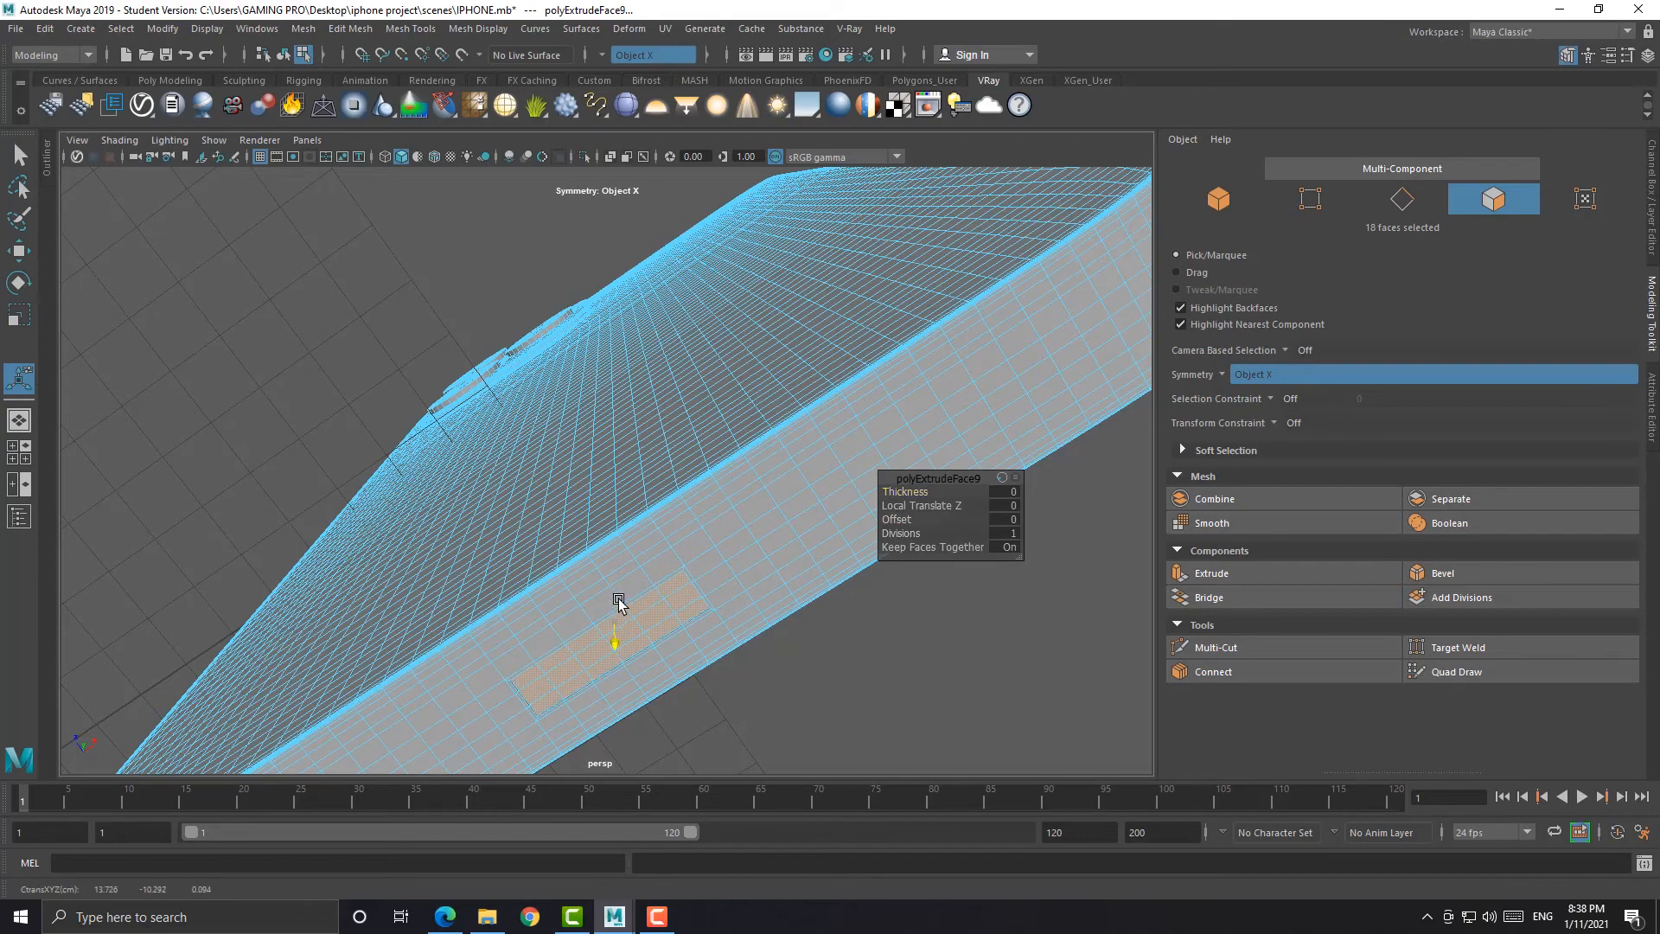
pyautogui.moveTo(618, 603); pyautogui.dragTo(659, 590)
pyautogui.scroll(3, 608, 619)
pyautogui.hotkey('ctrl', 'z')
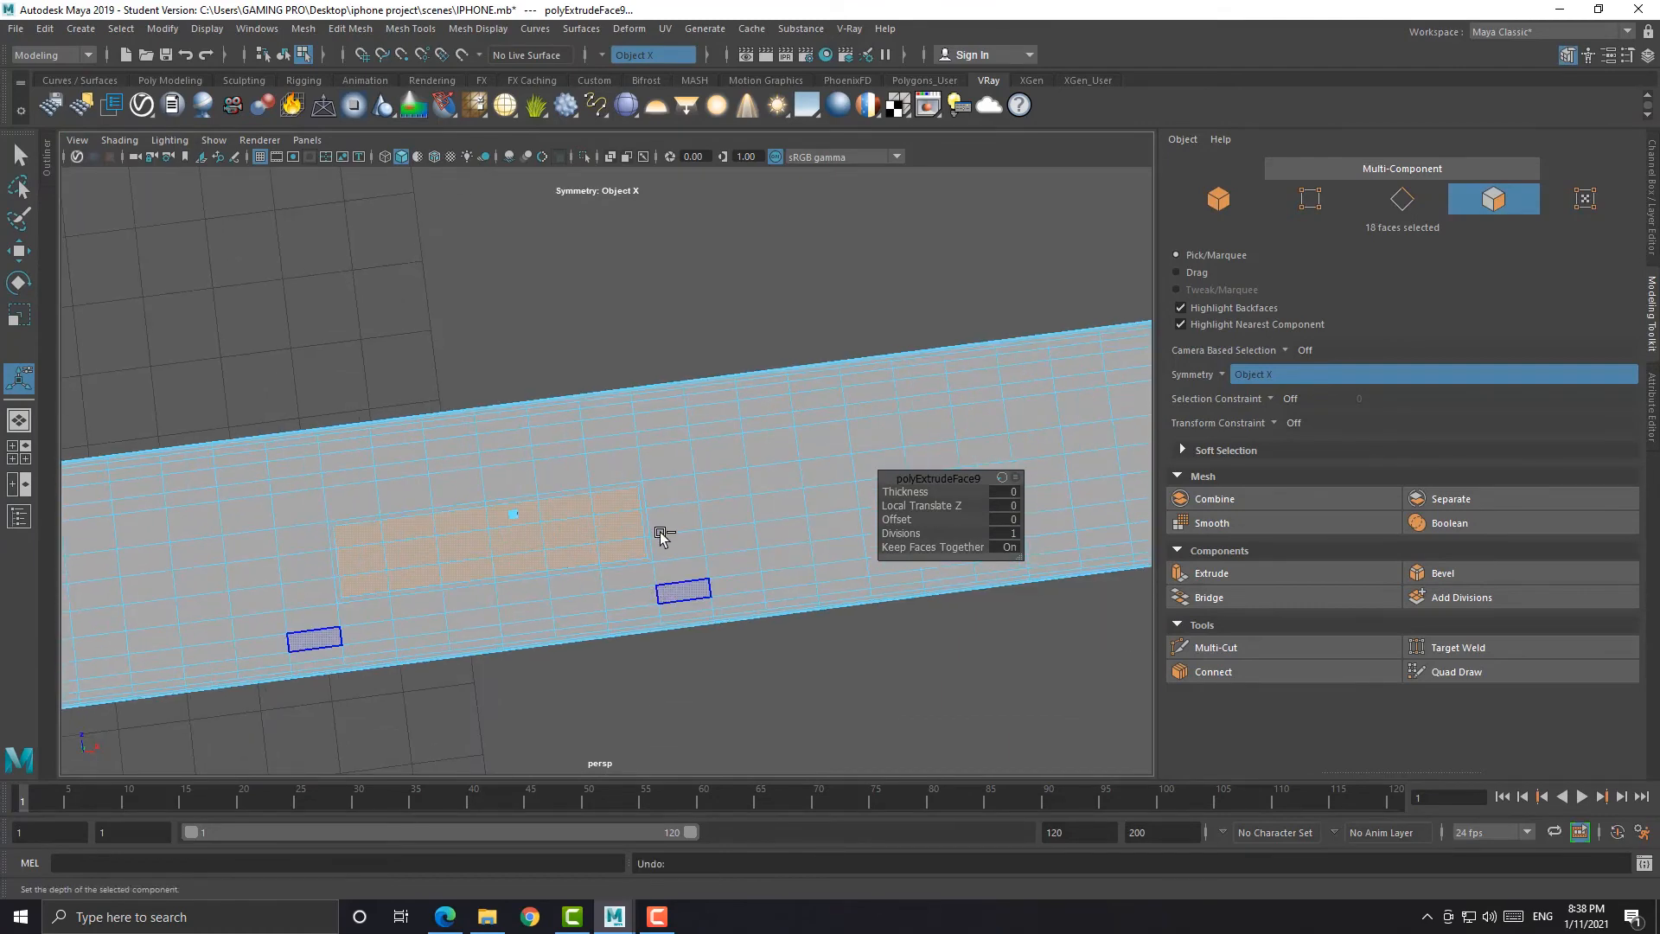
pyautogui.hotkey('ctrl', 'z')
# Return to object mode and delete the phone body's construction history
pyautogui.moveTo(655, 494); pyautogui.dragTo(764, 410, button='right')
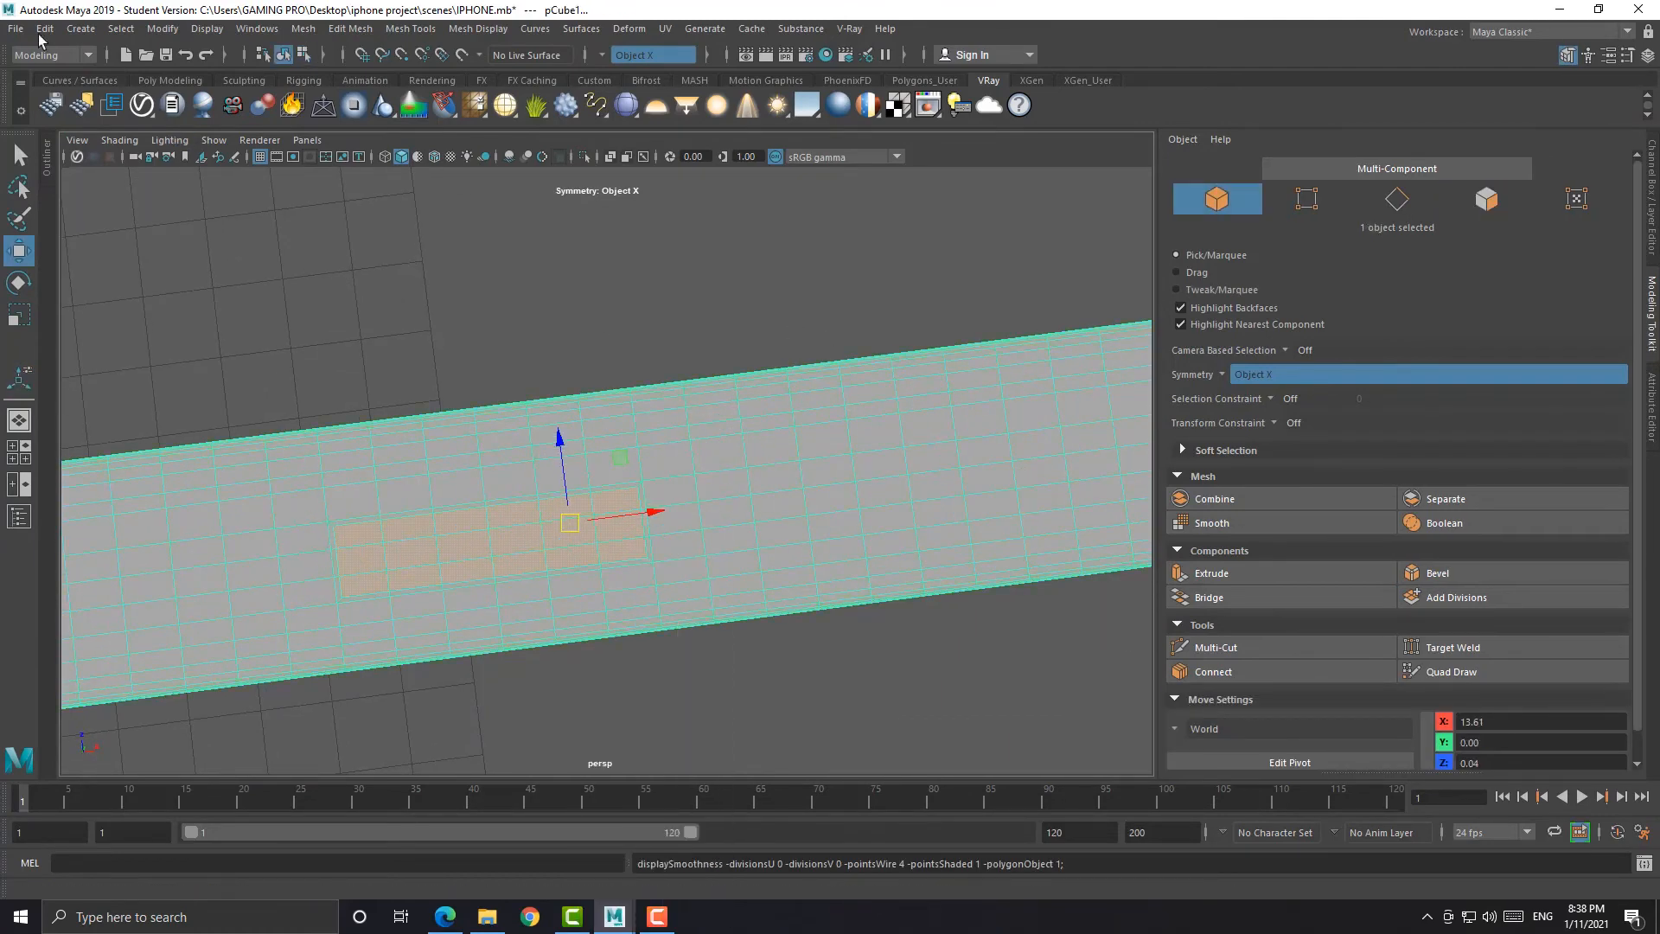
pyautogui.click(16, 28)
pyautogui.moveTo(45, 29)
pyautogui.moveTo(245, 232)
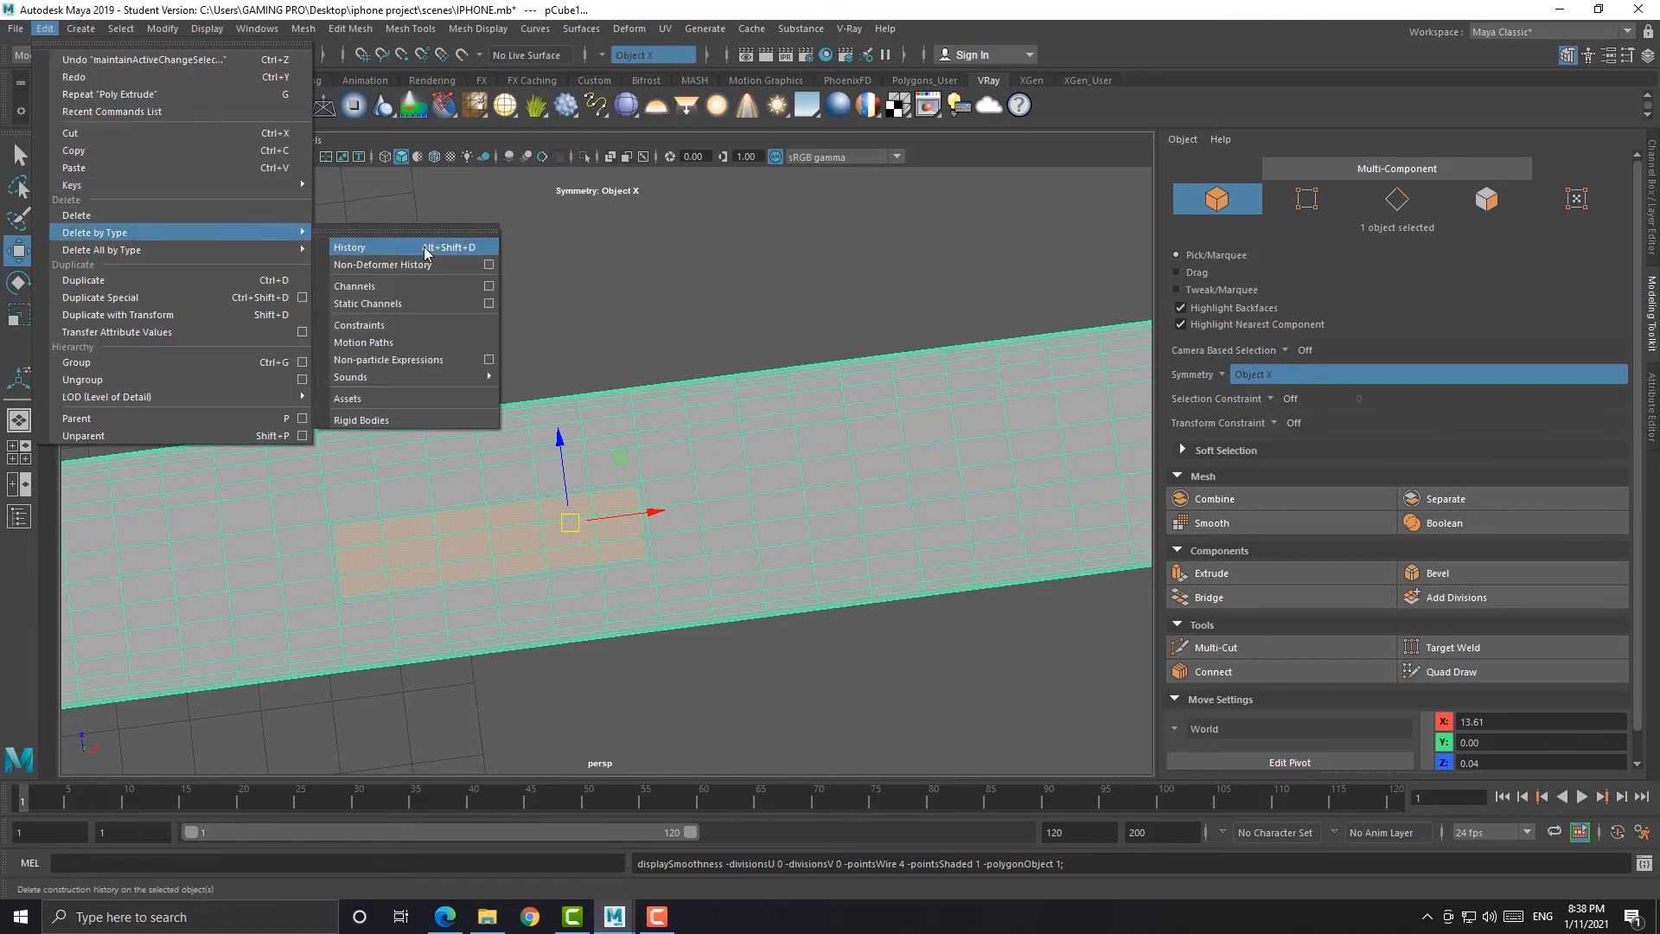
pyautogui.click(425, 247)
# Move the middle vertices at both port ends symmetrically outward to about 14.40 on X and preview the smoothed outline
pyautogui.moveTo(678, 497); pyautogui.dragTo(603, 502, button='right')
pyautogui.scroll(4, 640, 512)
pyautogui.moveTo(642, 517); pyautogui.dragTo(681, 587)
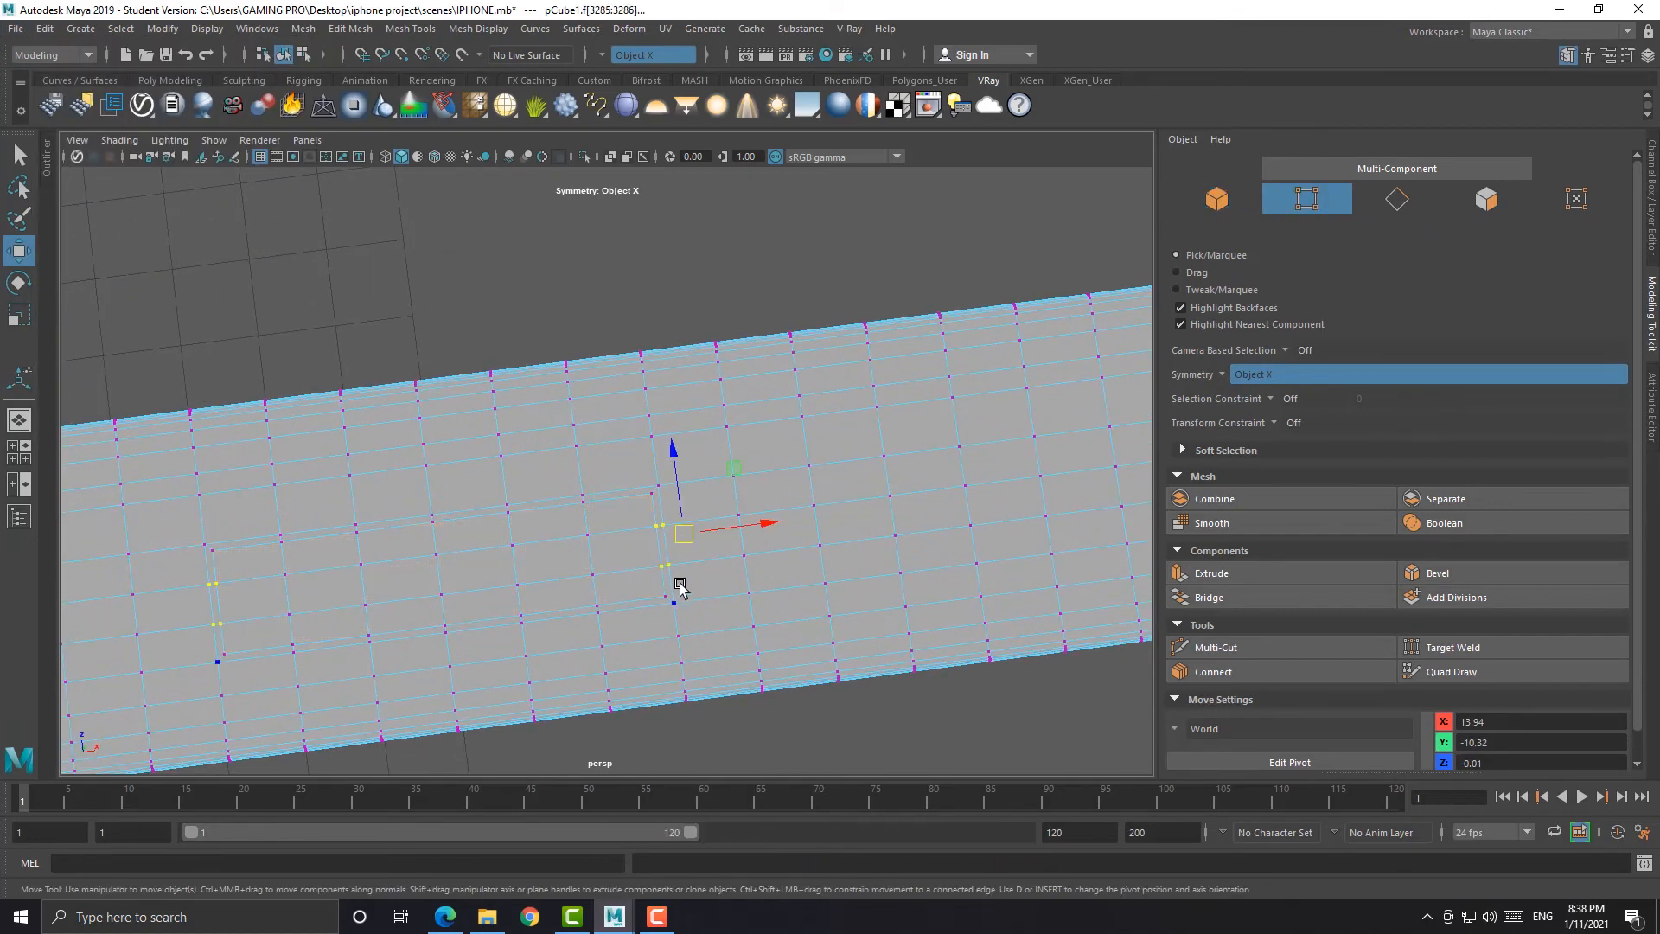
pyautogui.keyDown('shift'); pyautogui.rightClick(713, 560); pyautogui.keyUp('shift')
pyautogui.keyDown('ctrl'); pyautogui.keyDown('shift'); pyautogui.moveTo(720, 603); pyautogui.dragTo(574, 604, button='right'); pyautogui.keyUp('shift'); pyautogui.keyUp('ctrl')
pyautogui.click(591, 539)
pyautogui.moveTo(681, 521); pyautogui.dragTo(769, 547)
pyautogui.hotkey('ctrl', 'z')
pyautogui.press('3')
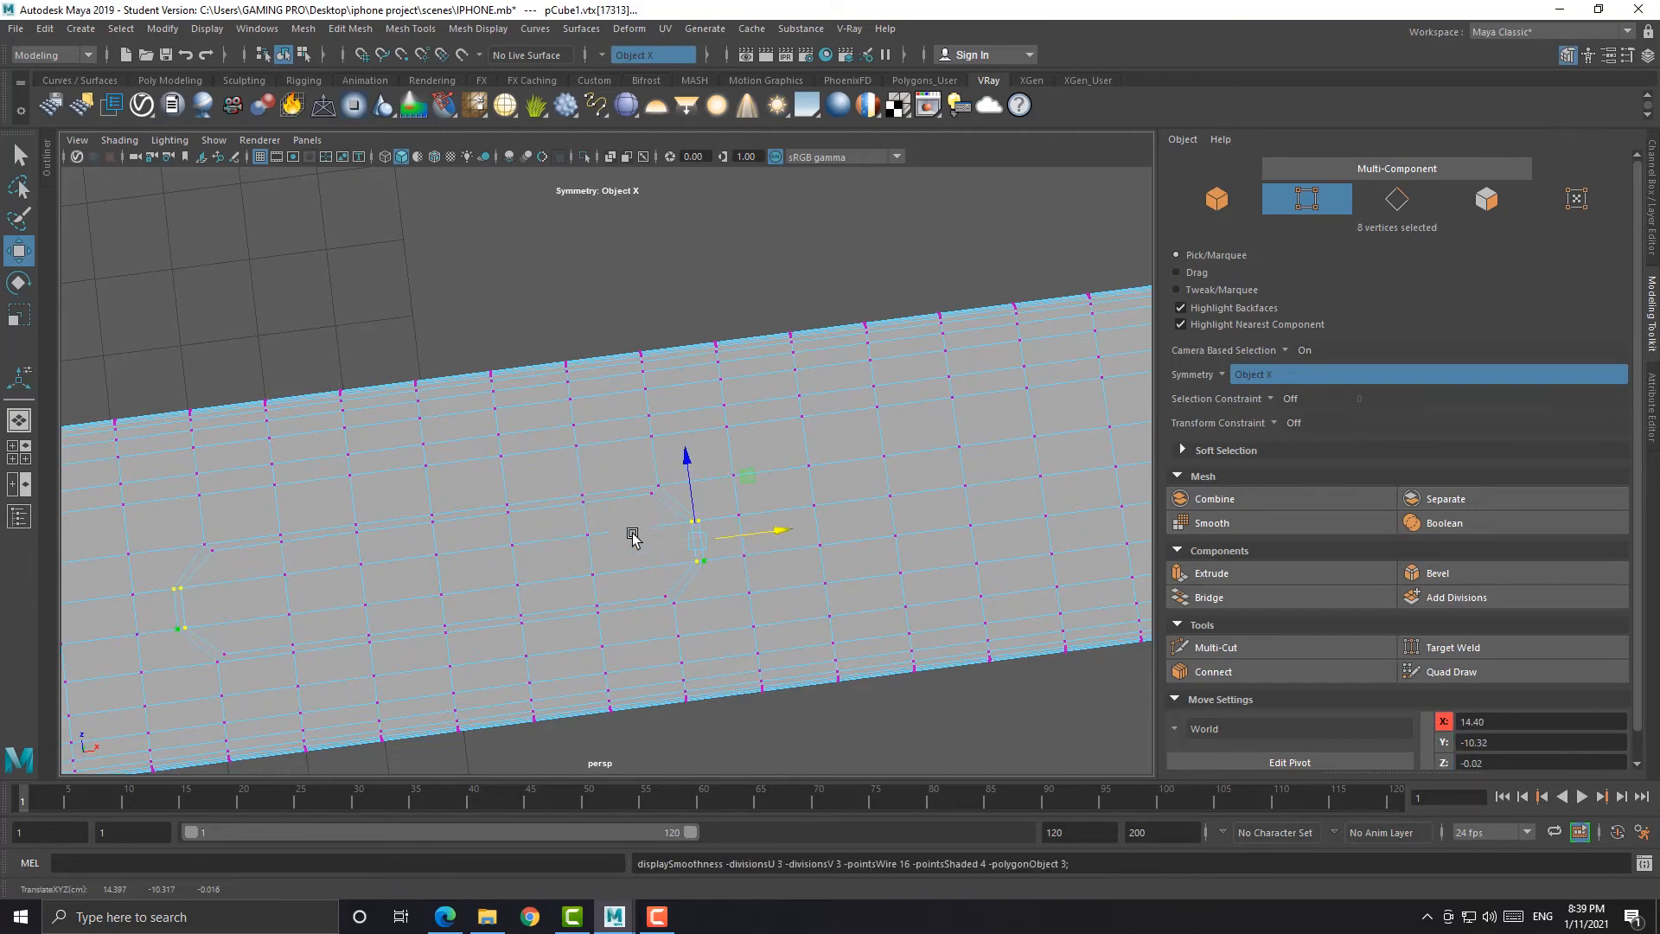
# Select all faces inside the port outline and extrude them inward with a Local Translate Z of about -0.544
pyautogui.moveTo(626, 542); pyautogui.dragTo(625, 550, button='right')
pyautogui.press('1')
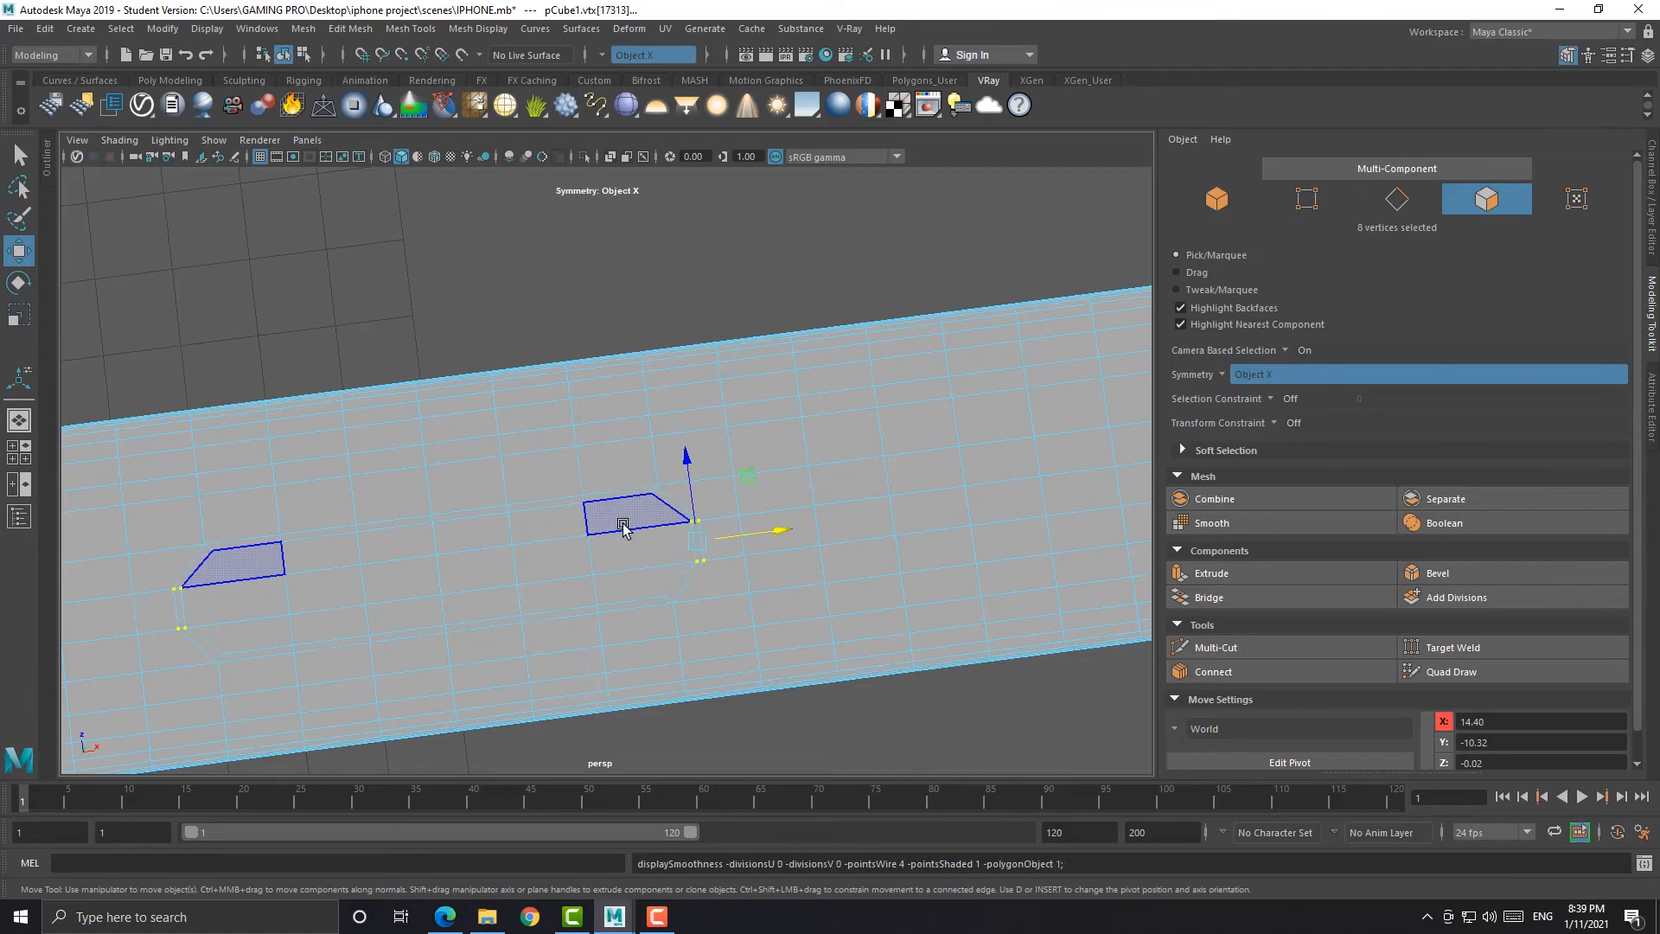
pyautogui.moveTo(689, 519); pyautogui.dragTo(367, 564)
pyautogui.moveTo(658, 553)
pyautogui.mouseDown()
pyautogui.moveTo(315, 574)
pyautogui.moveTo(349, 619)
pyautogui.moveTo(279, 628)
pyautogui.mouseUp()
pyautogui.moveTo(517, 517)
pyautogui.keyDown('alt'); pyautogui.mouseDown()
pyautogui.moveTo(529, 559)
pyautogui.moveTo(527, 346)
pyautogui.moveTo(534, 439)
pyautogui.moveTo(532, 380)
pyautogui.mouseUp(); pyautogui.keyUp('alt')
pyautogui.hotkey('ctrl', 'e')
pyautogui.moveTo(524, 614); pyautogui.dragTo(528, 542)
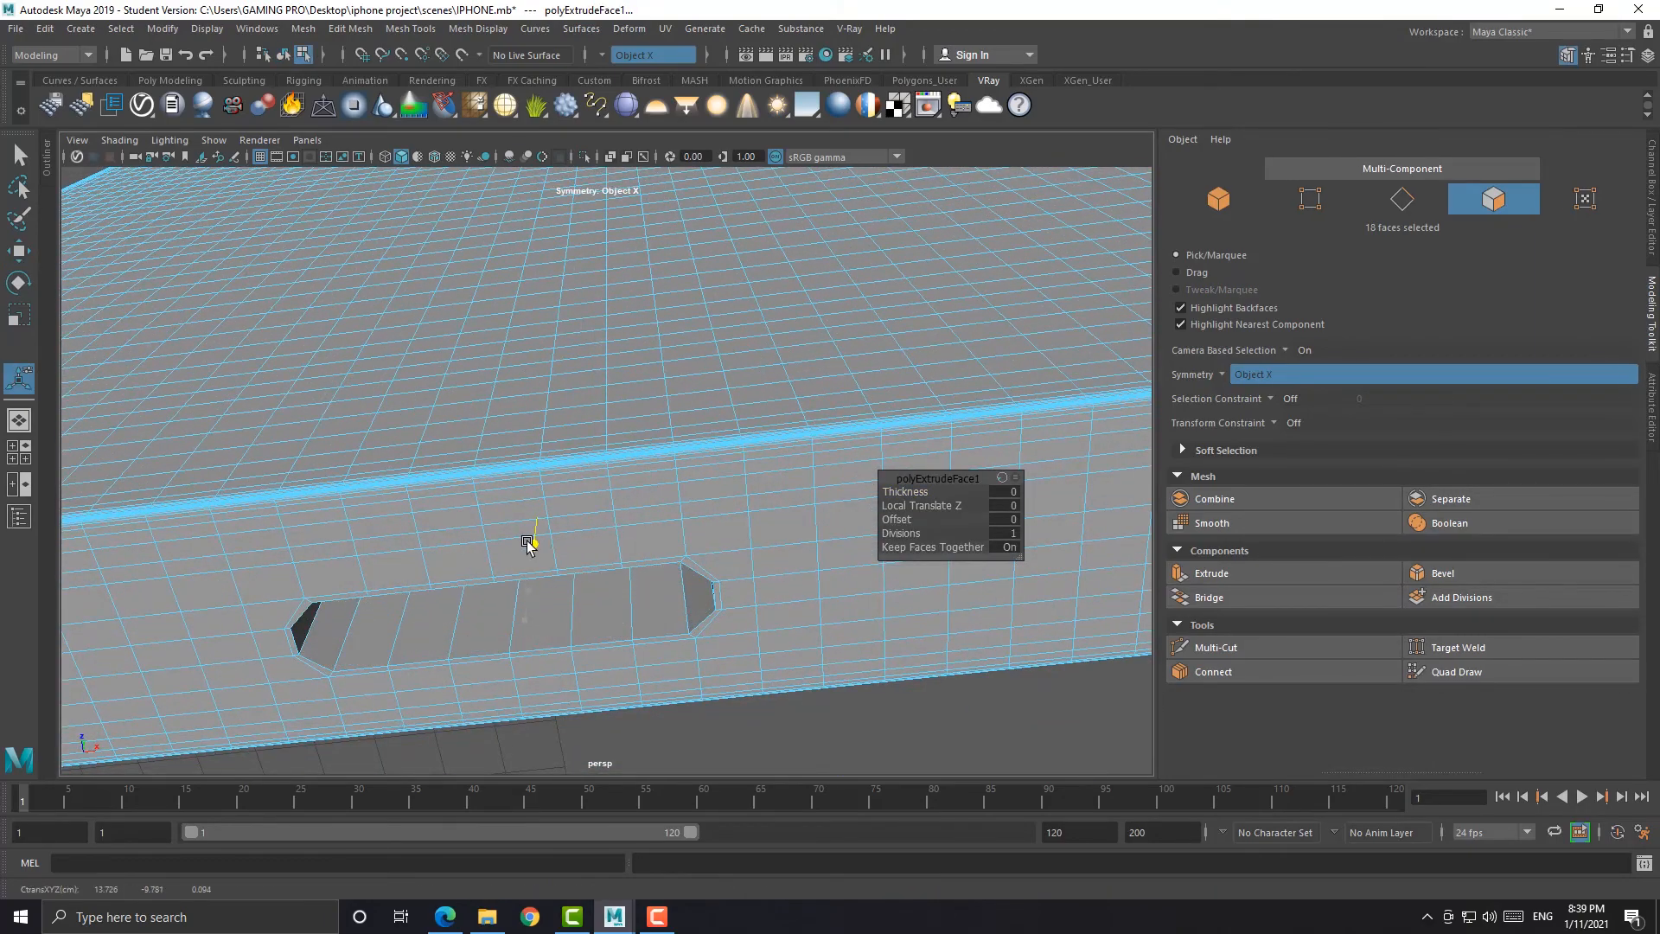
# Insert a supporting edge loop around the port's inner wall close to the opening rim with Multi-Cut
pyautogui.keyDown('alt'); pyautogui.moveTo(526, 692); pyautogui.dragTo(523, 567); pyautogui.keyUp('alt')
pyautogui.keyDown('alt'); pyautogui.moveTo(523, 333); pyautogui.dragTo(524, 545, button='middle'); pyautogui.keyUp('alt')
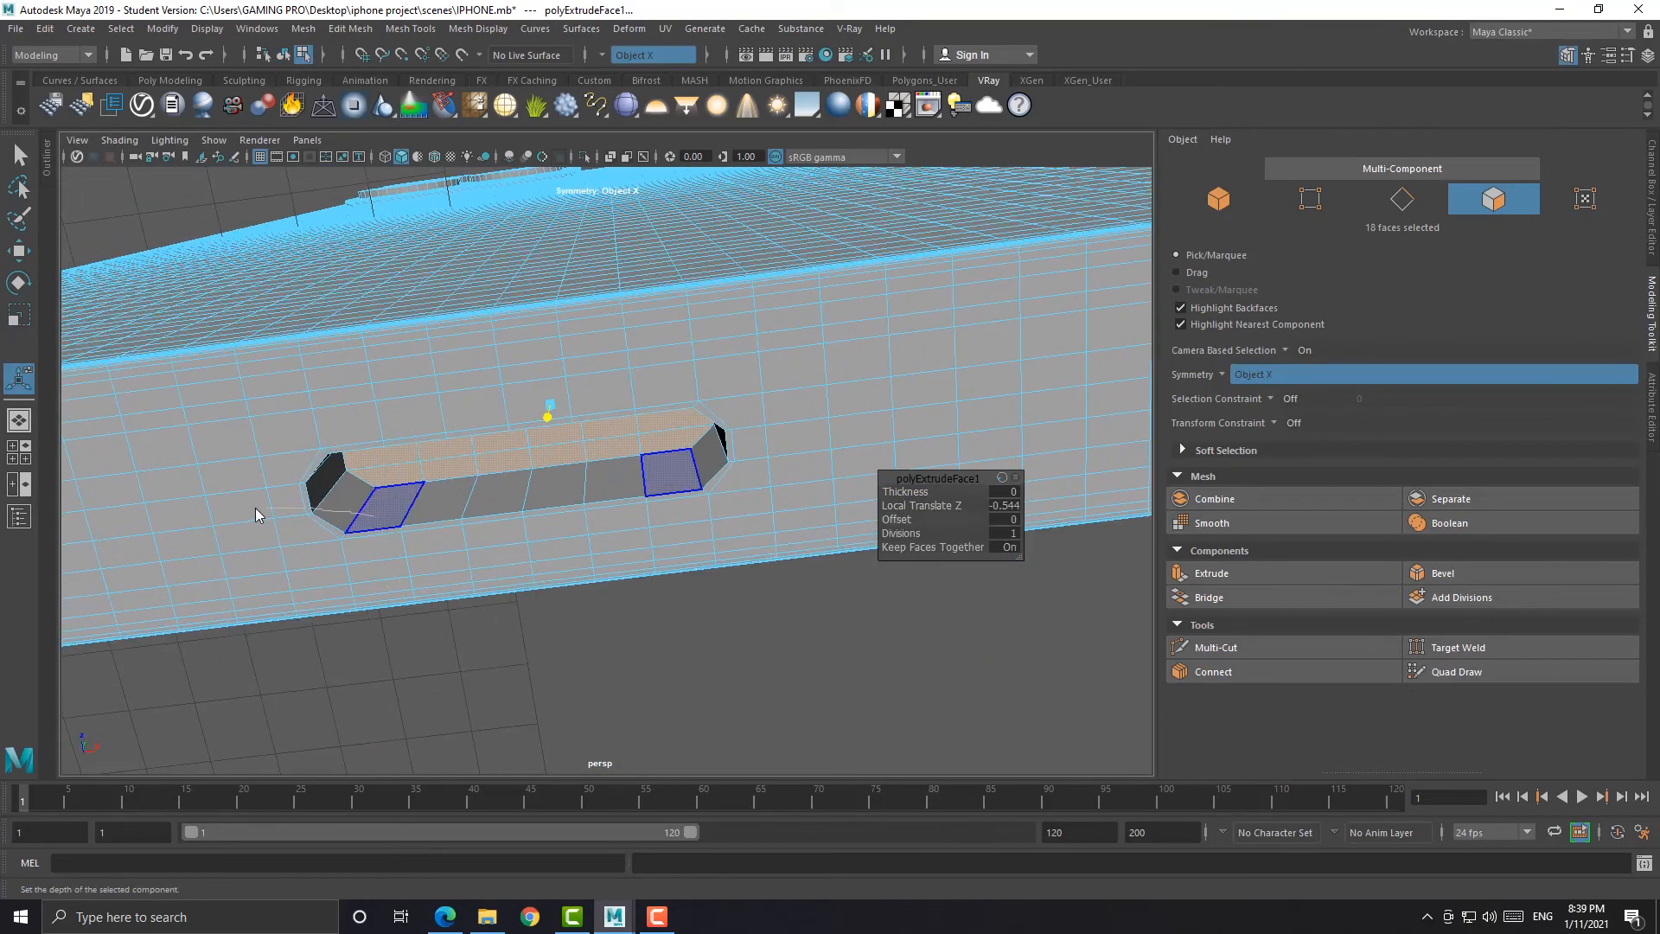
pyautogui.keyDown('shift'); pyautogui.moveTo(374, 520); pyautogui.dragTo(323, 516, button='right'); pyautogui.keyUp('shift')
pyautogui.keyDown('ctrl'); pyautogui.click(321, 507); pyautogui.keyUp('ctrl')
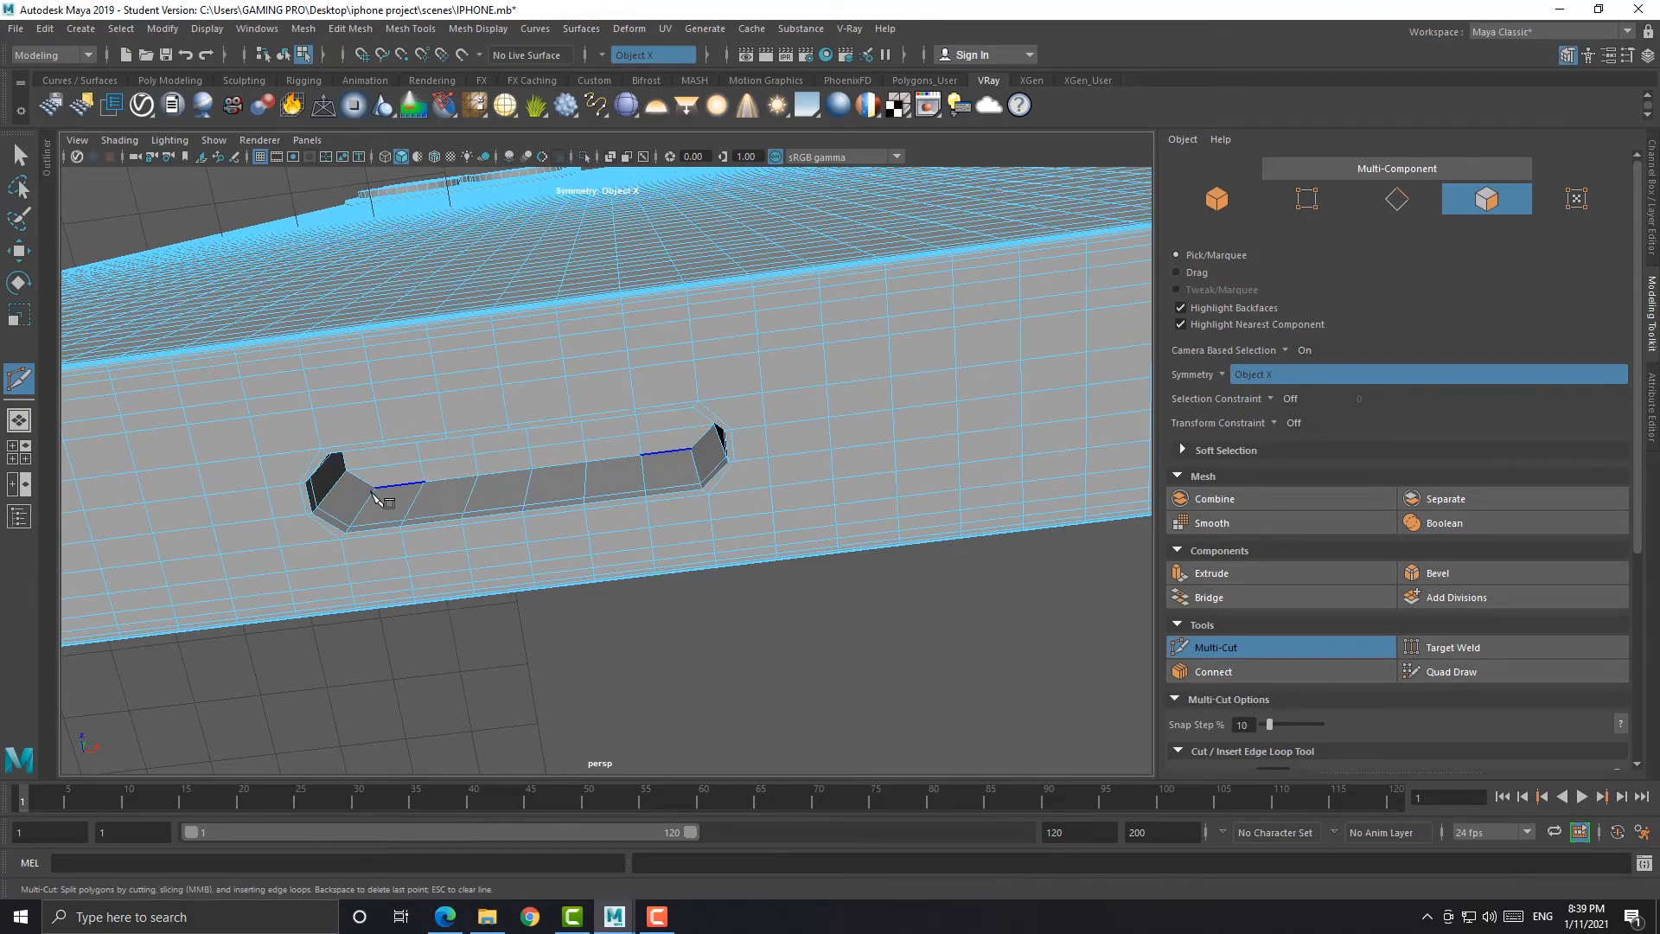
pyautogui.press('w')
# Bevel the edge loop around the port's floor with fraction 0.5 and Chamfer off
pyautogui.moveTo(522, 512)
pyautogui.keyDown('alt'); pyautogui.mouseDown()
pyautogui.moveTo(537, 433)
pyautogui.moveTo(542, 485)
pyautogui.mouseUp(); pyautogui.keyUp('alt')
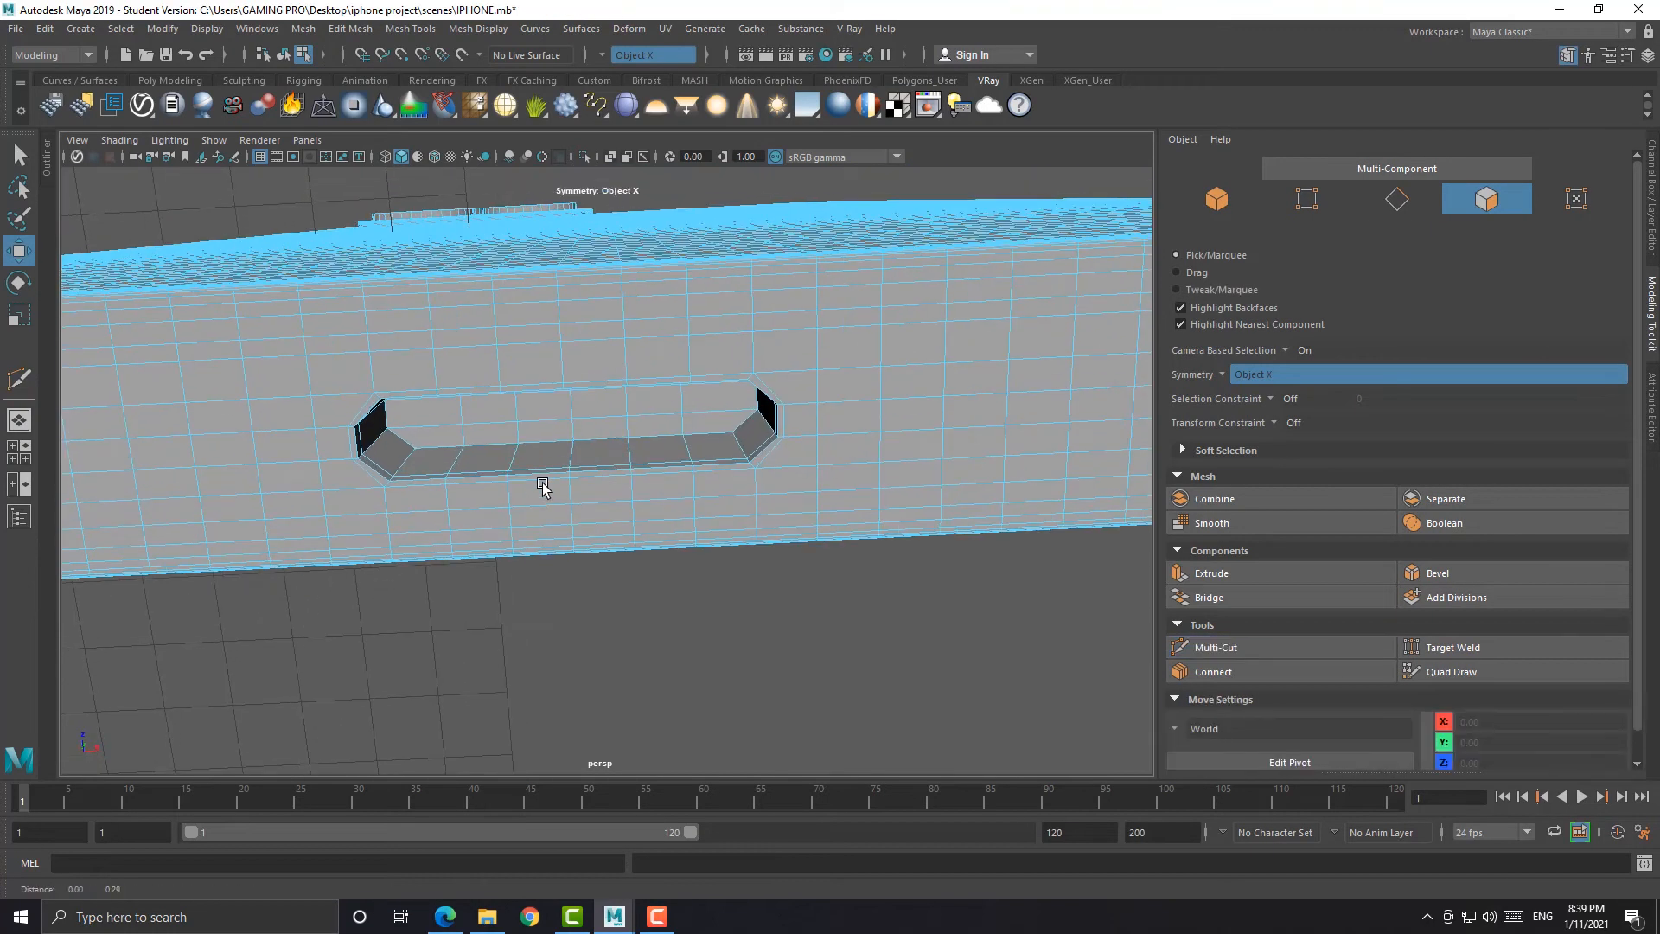
pyautogui.moveTo(547, 440); pyautogui.dragTo(548, 339, button='right')
pyautogui.doubleClick(551, 443)
pyautogui.keyDown('shift'); pyautogui.doubleClick(412, 441); pyautogui.keyUp('shift')
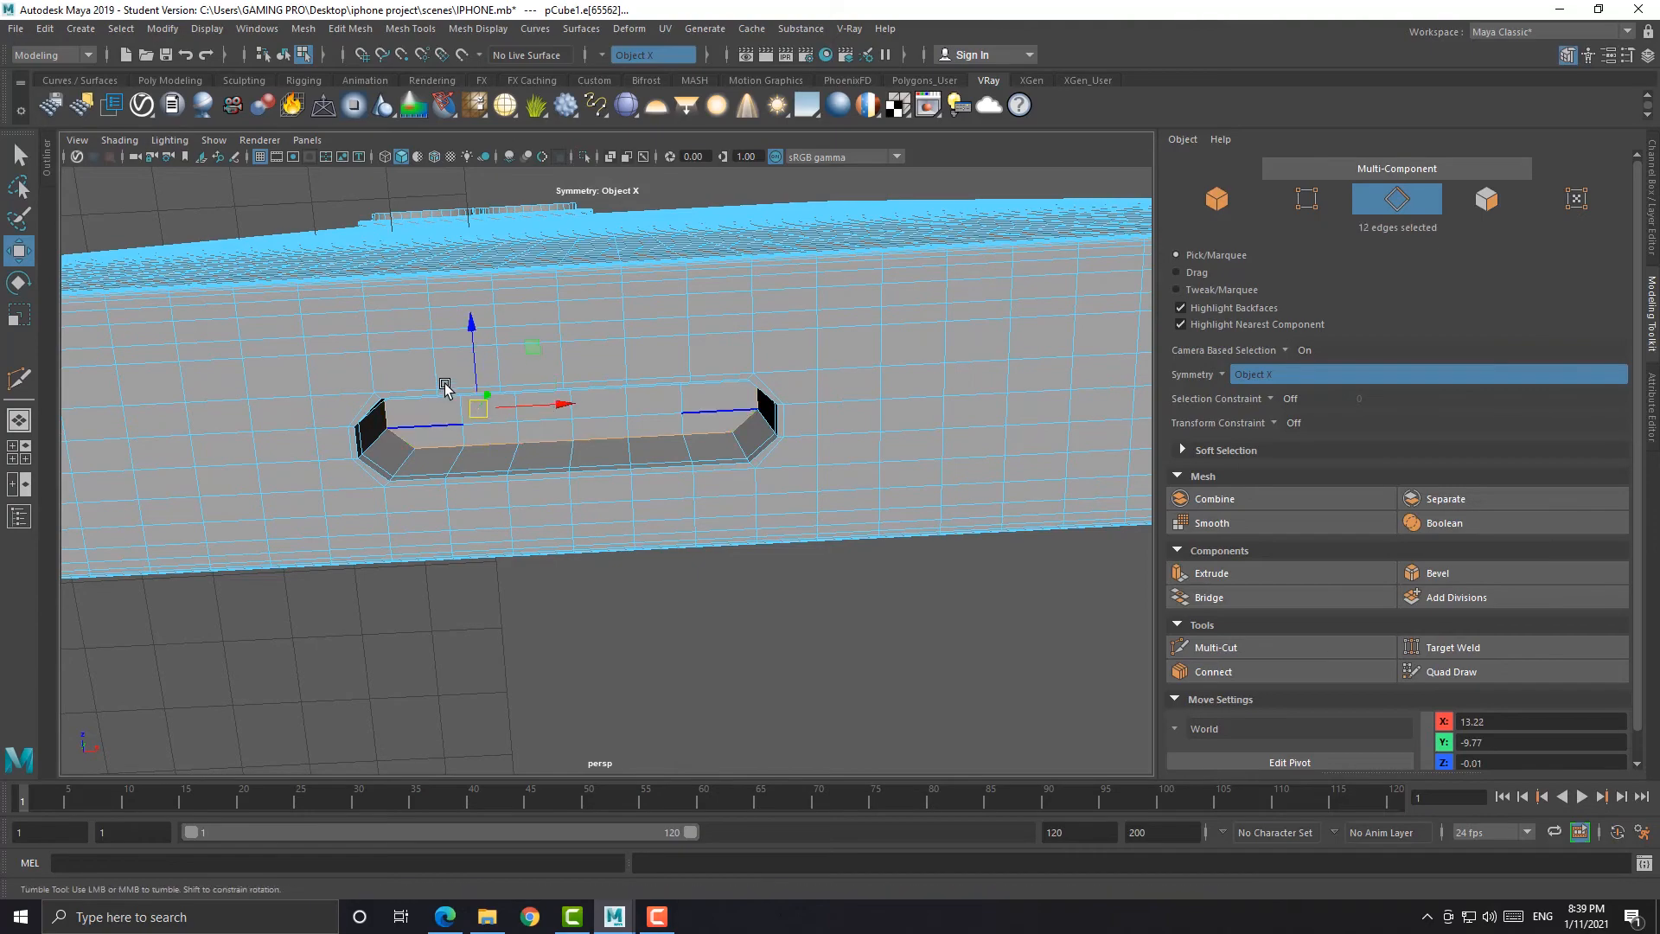
pyautogui.keyDown('alt'); pyautogui.moveTo(444, 385); pyautogui.dragTo(486, 350); pyautogui.keyUp('alt')
pyautogui.hotkey('ctrl', 'b')
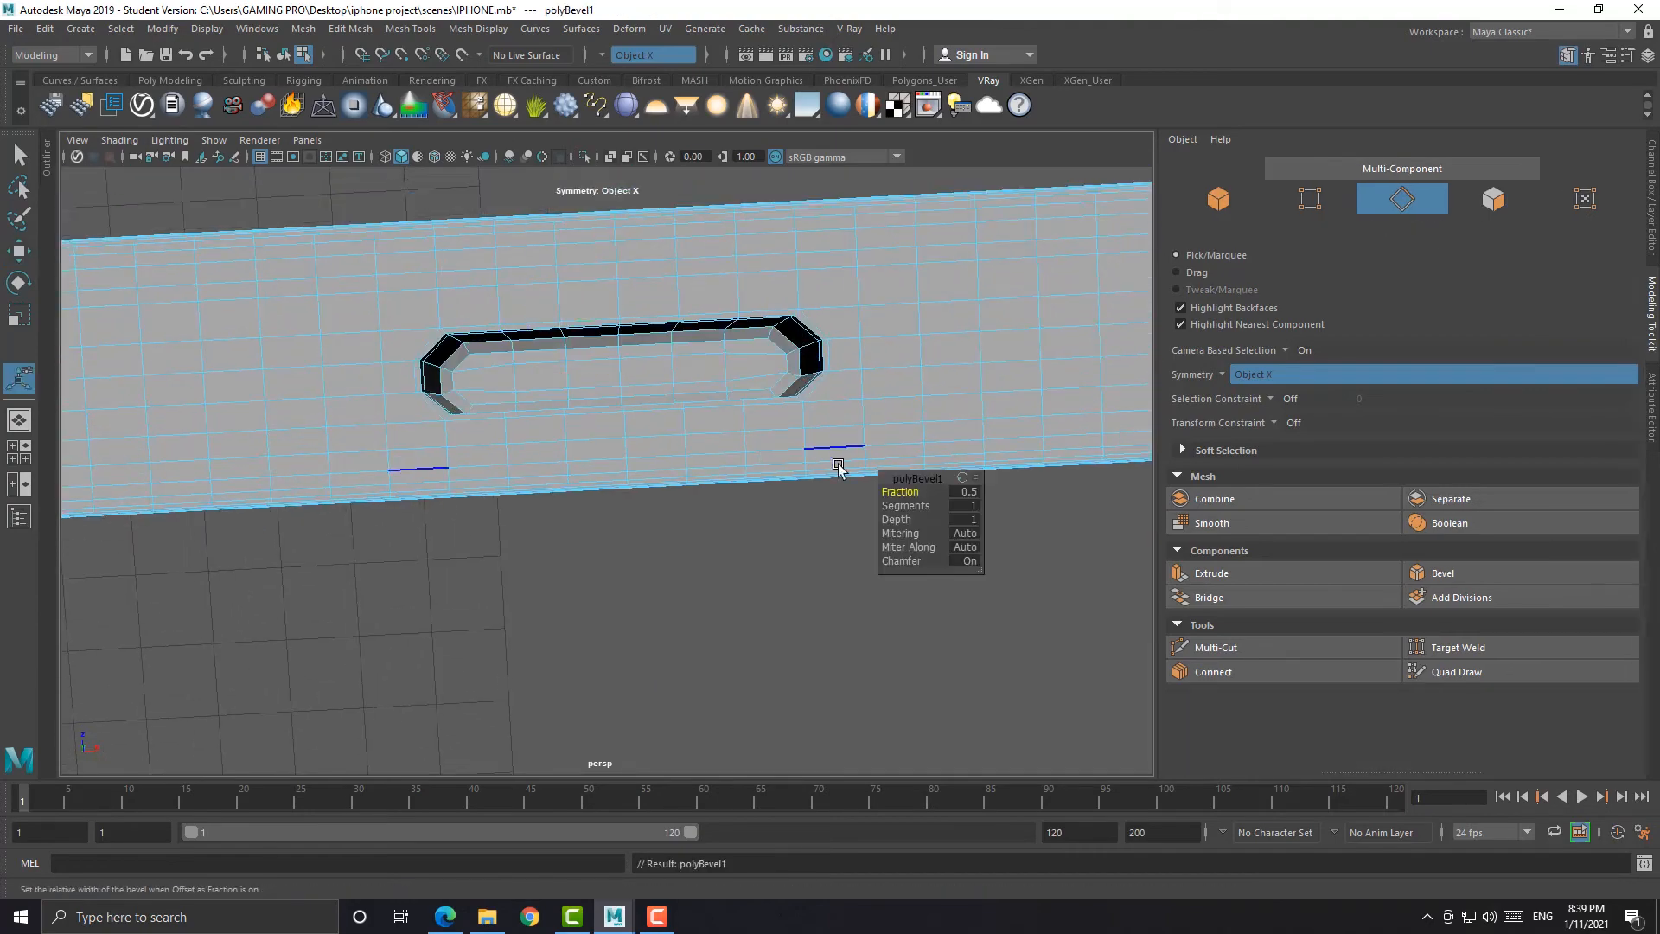
pyautogui.click(954, 560)
# Preview the smoothed phone body and examine the charging port's rounded shape on the bottom side
pyautogui.keyDown('alt'); pyautogui.moveTo(754, 339); pyautogui.dragTo(717, 435); pyautogui.keyUp('alt')
pyautogui.press('3')
pyautogui.scroll(-5, 549, 538)
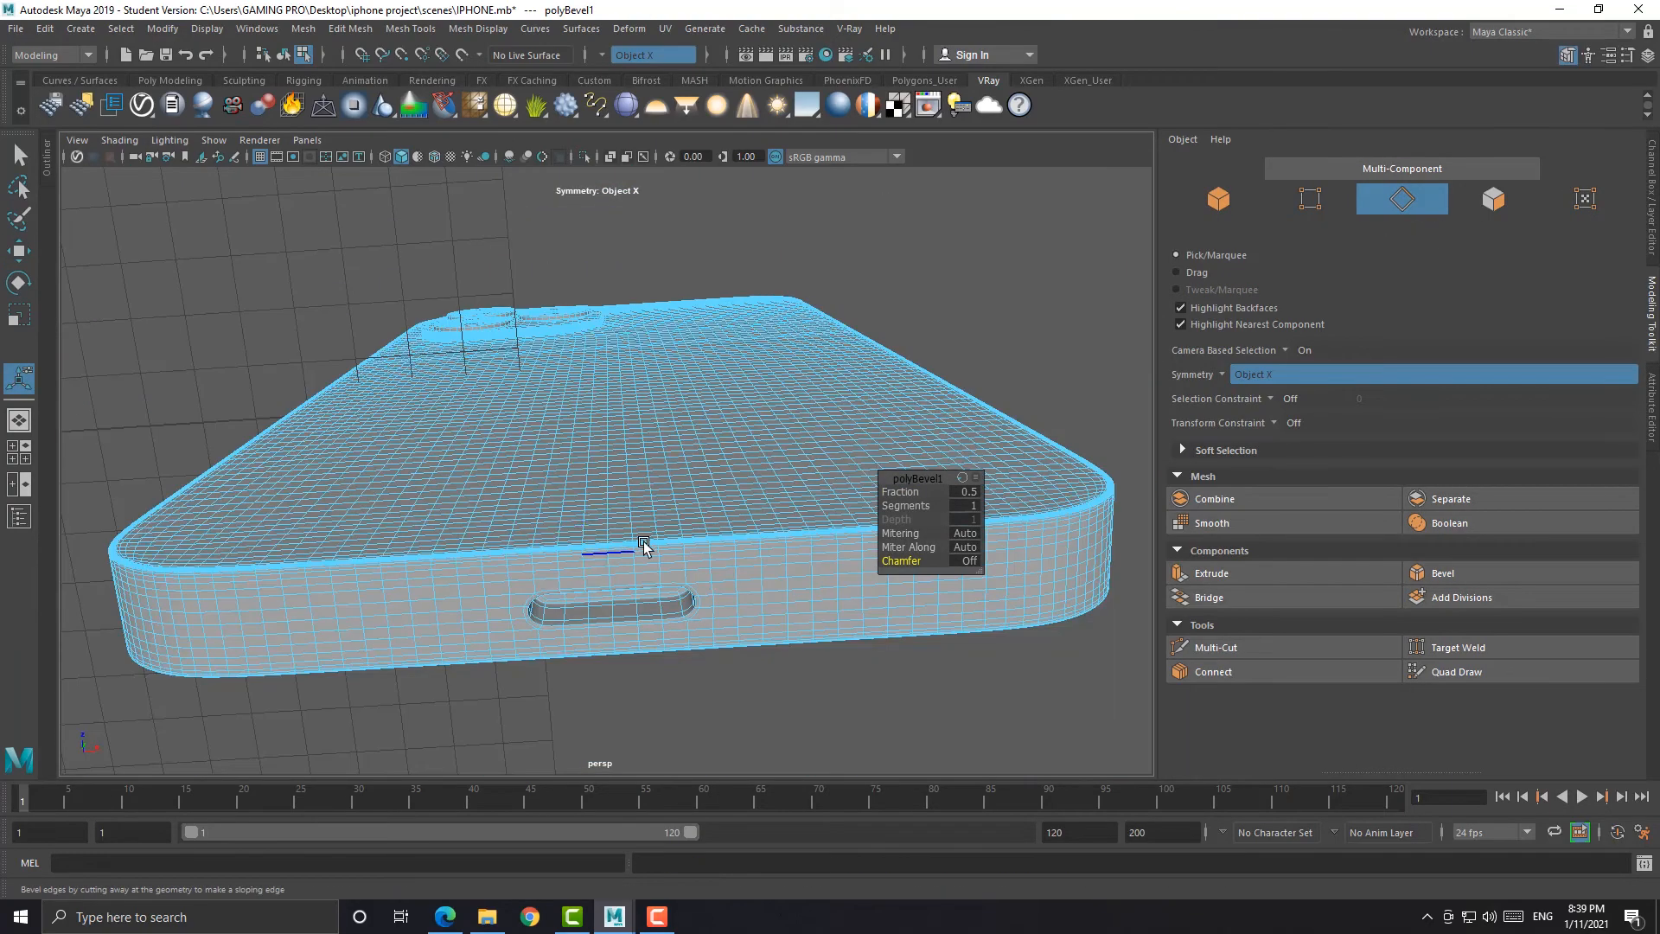
pyautogui.moveTo(638, 537); pyautogui.dragTo(690, 527, button='right')
pyautogui.keyDown('alt'); pyautogui.moveTo(674, 577); pyautogui.dragTo(648, 599); pyautogui.keyUp('alt')
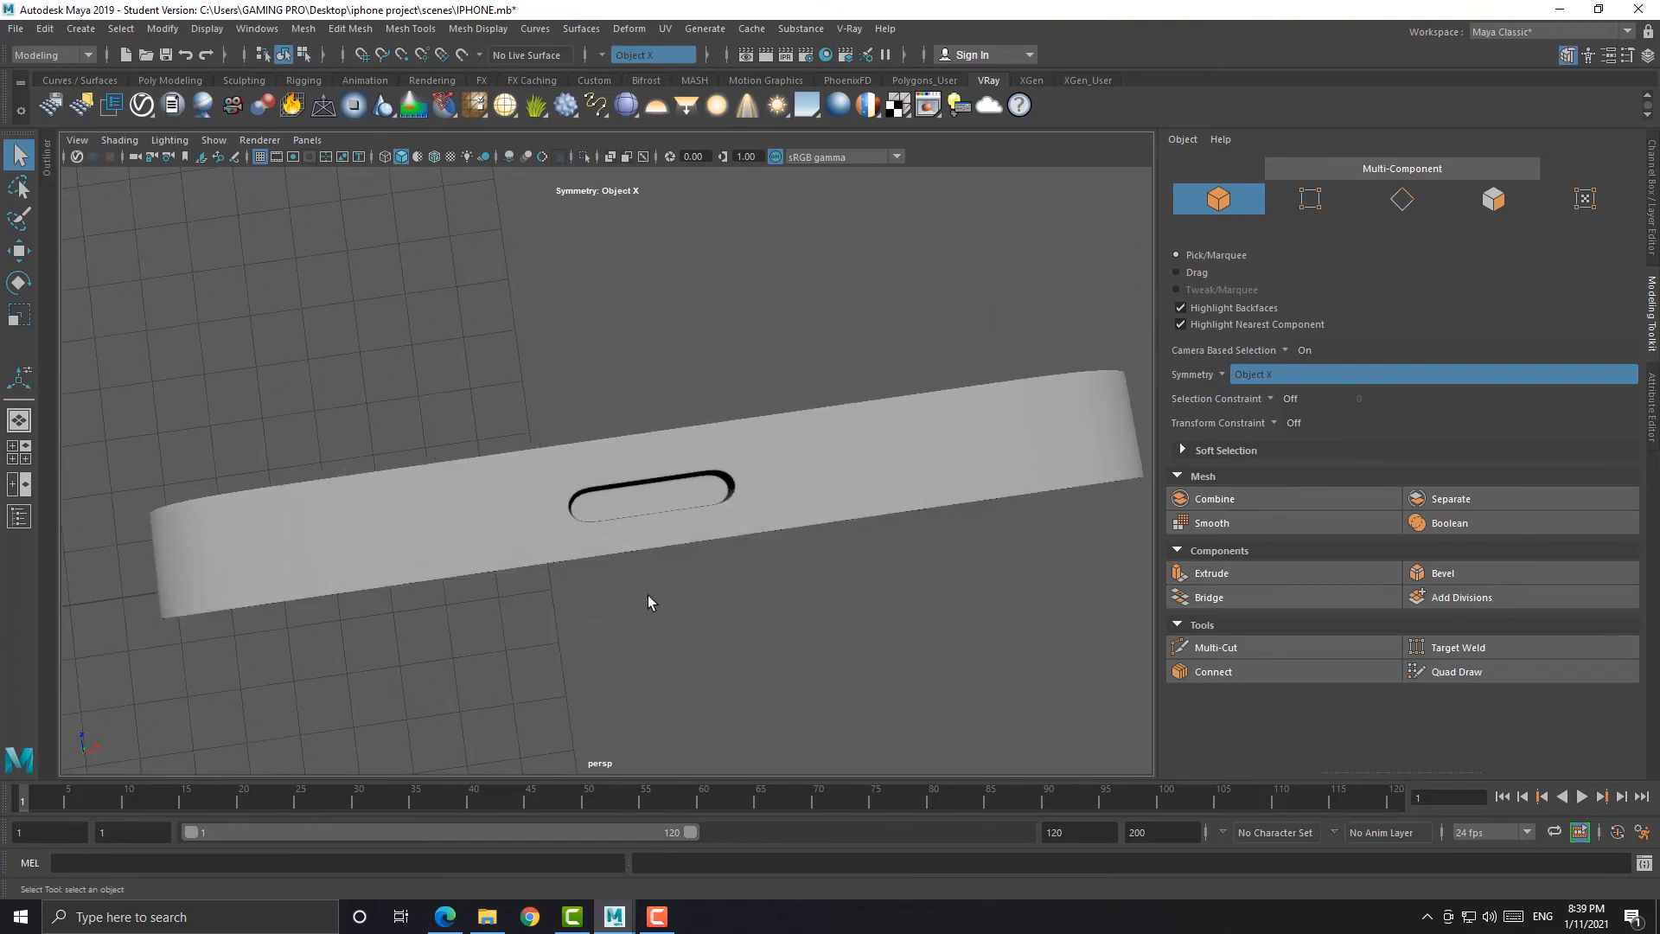
pyautogui.click(662, 497)
pyautogui.click(704, 628)
pyautogui.click(534, 508)
# Return to the unsmoothed mesh and select the vertices of the whole charging port, including the loop around its opening
pyautogui.press('1')
pyautogui.keyDown('alt'); pyautogui.moveTo(703, 510); pyautogui.dragTo(630, 519, button='middle'); pyautogui.keyUp('alt')
pyautogui.scroll(3, 649, 497)
pyautogui.press('w')
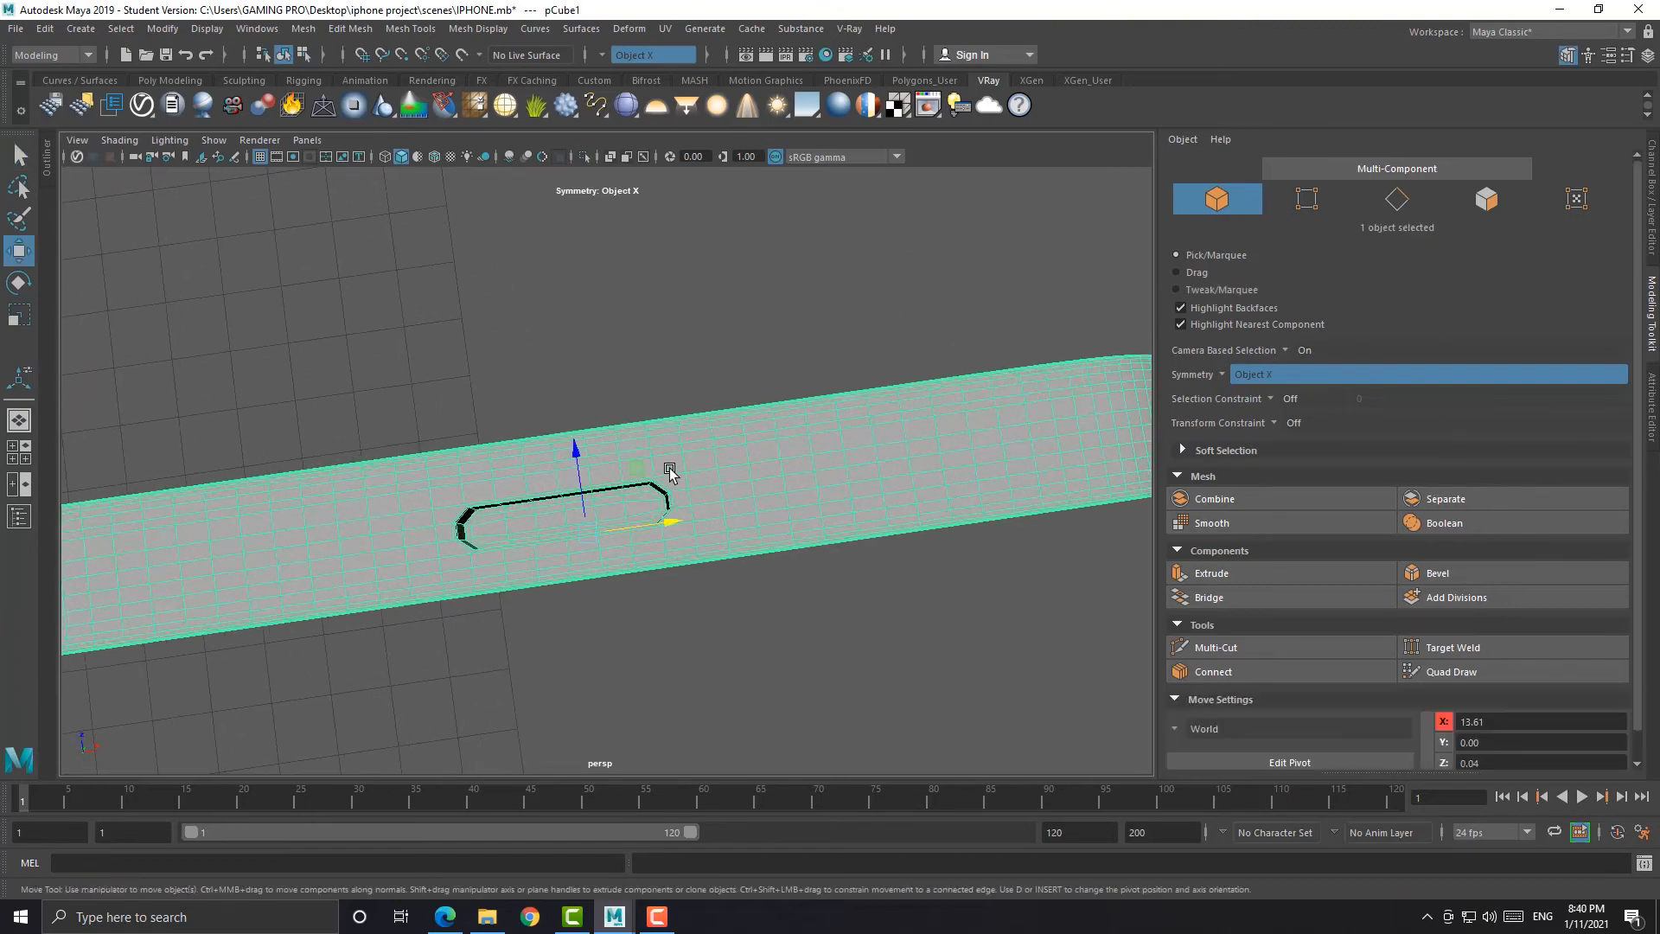
pyautogui.moveTo(672, 474); pyautogui.dragTo(597, 441, button='right')
pyautogui.click(671, 469)
pyautogui.click(444, 490)
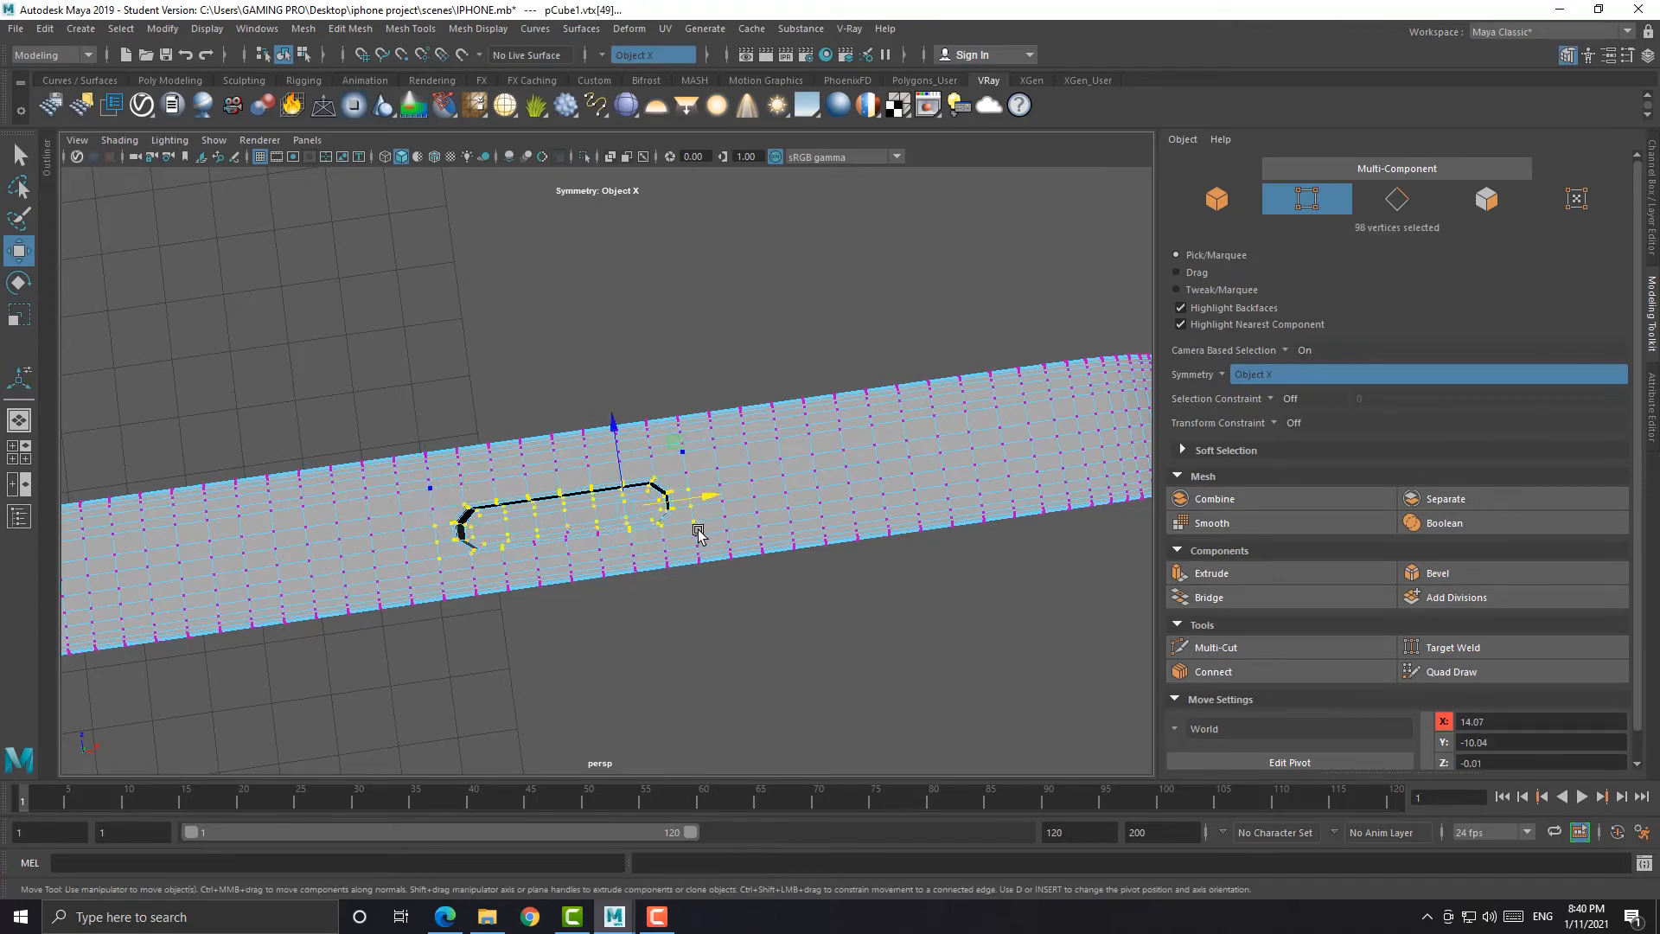
pyautogui.keyDown('alt'); pyautogui.moveTo(699, 534); pyautogui.dragTo(453, 461); pyautogui.keyUp('alt')
pyautogui.keyDown('ctrl'); pyautogui.keyDown('shift'); pyautogui.moveTo(671, 519); pyautogui.dragTo(684, 510); pyautogui.keyUp('shift'); pyautogui.keyUp('ctrl')
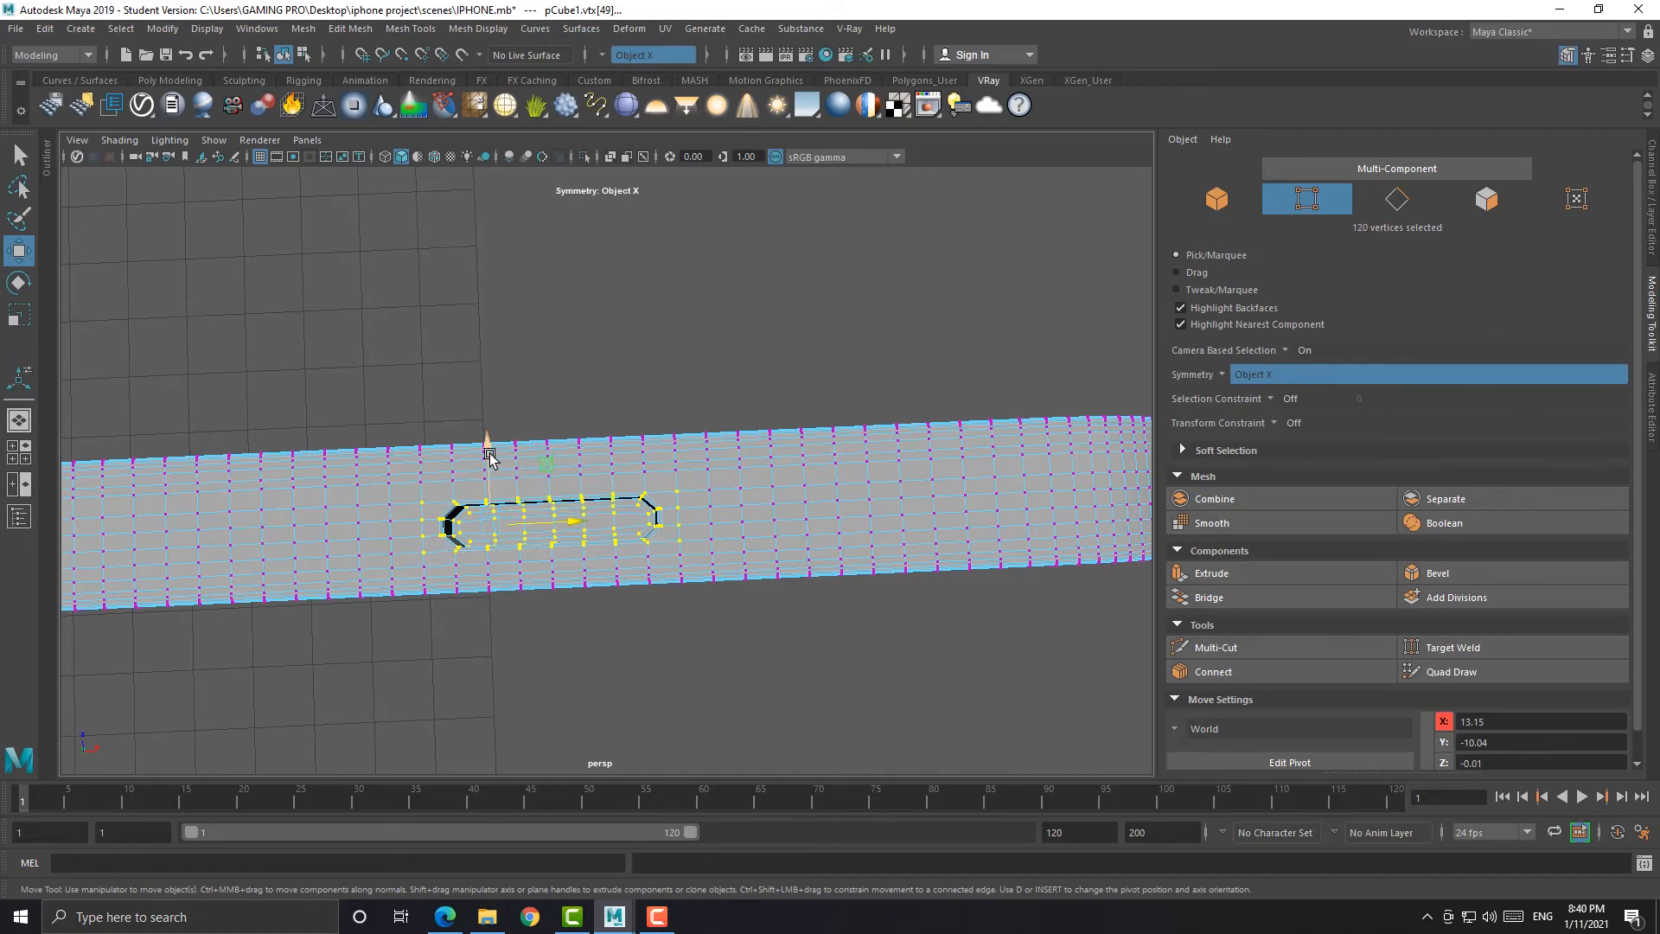
# Inspect the port's walls and corners up close and add the missed vertices to the selection
pyautogui.moveTo(490, 458); pyautogui.dragTo(490, 446)
pyautogui.hotkey('ctrl', 'z')
pyautogui.keyDown('alt'); pyautogui.moveTo(538, 497); pyautogui.dragTo(545, 613); pyautogui.keyUp('alt')
pyautogui.keyDown('alt'); pyautogui.moveTo(545, 613); pyautogui.dragTo(607, 633, button='right'); pyautogui.keyUp('alt')
pyautogui.keyDown('alt'); pyautogui.moveTo(596, 512); pyautogui.dragTo(634, 593, button='right'); pyautogui.keyUp('alt')
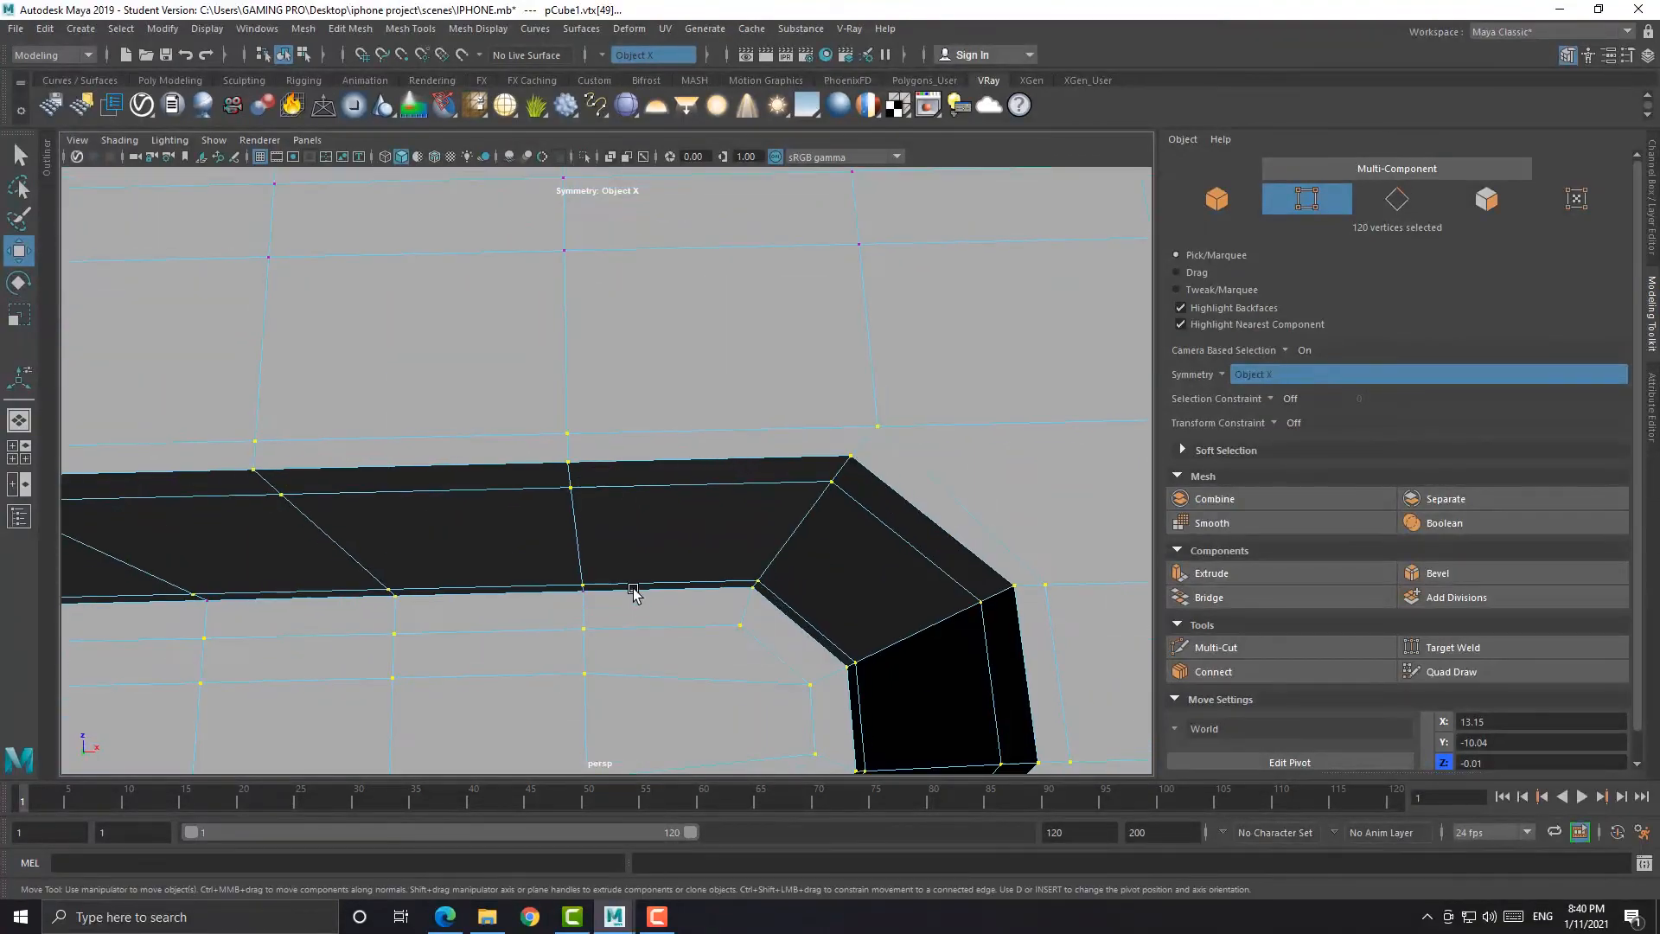
pyautogui.keyDown('alt'); pyautogui.moveTo(633, 593); pyautogui.dragTo(616, 572); pyautogui.keyUp('alt')
pyautogui.keyDown('alt'); pyautogui.moveTo(329, 542); pyautogui.dragTo(345, 541); pyautogui.keyUp('alt')
pyautogui.keyDown('alt'); pyautogui.moveTo(623, 605); pyautogui.dragTo(571, 518, button='right'); pyautogui.keyUp('alt')
pyautogui.moveTo(570, 519)
pyautogui.keyDown('alt'); pyautogui.mouseDown()
pyautogui.moveTo(582, 567)
pyautogui.moveTo(574, 493)
pyautogui.mouseUp(); pyautogui.keyUp('alt')
pyautogui.keyDown('alt'); pyautogui.moveTo(574, 493); pyautogui.dragTo(588, 657, button='right'); pyautogui.keyUp('alt')
pyautogui.keyDown('alt'); pyautogui.moveTo(588, 657); pyautogui.dragTo(399, 555); pyautogui.keyUp('alt')
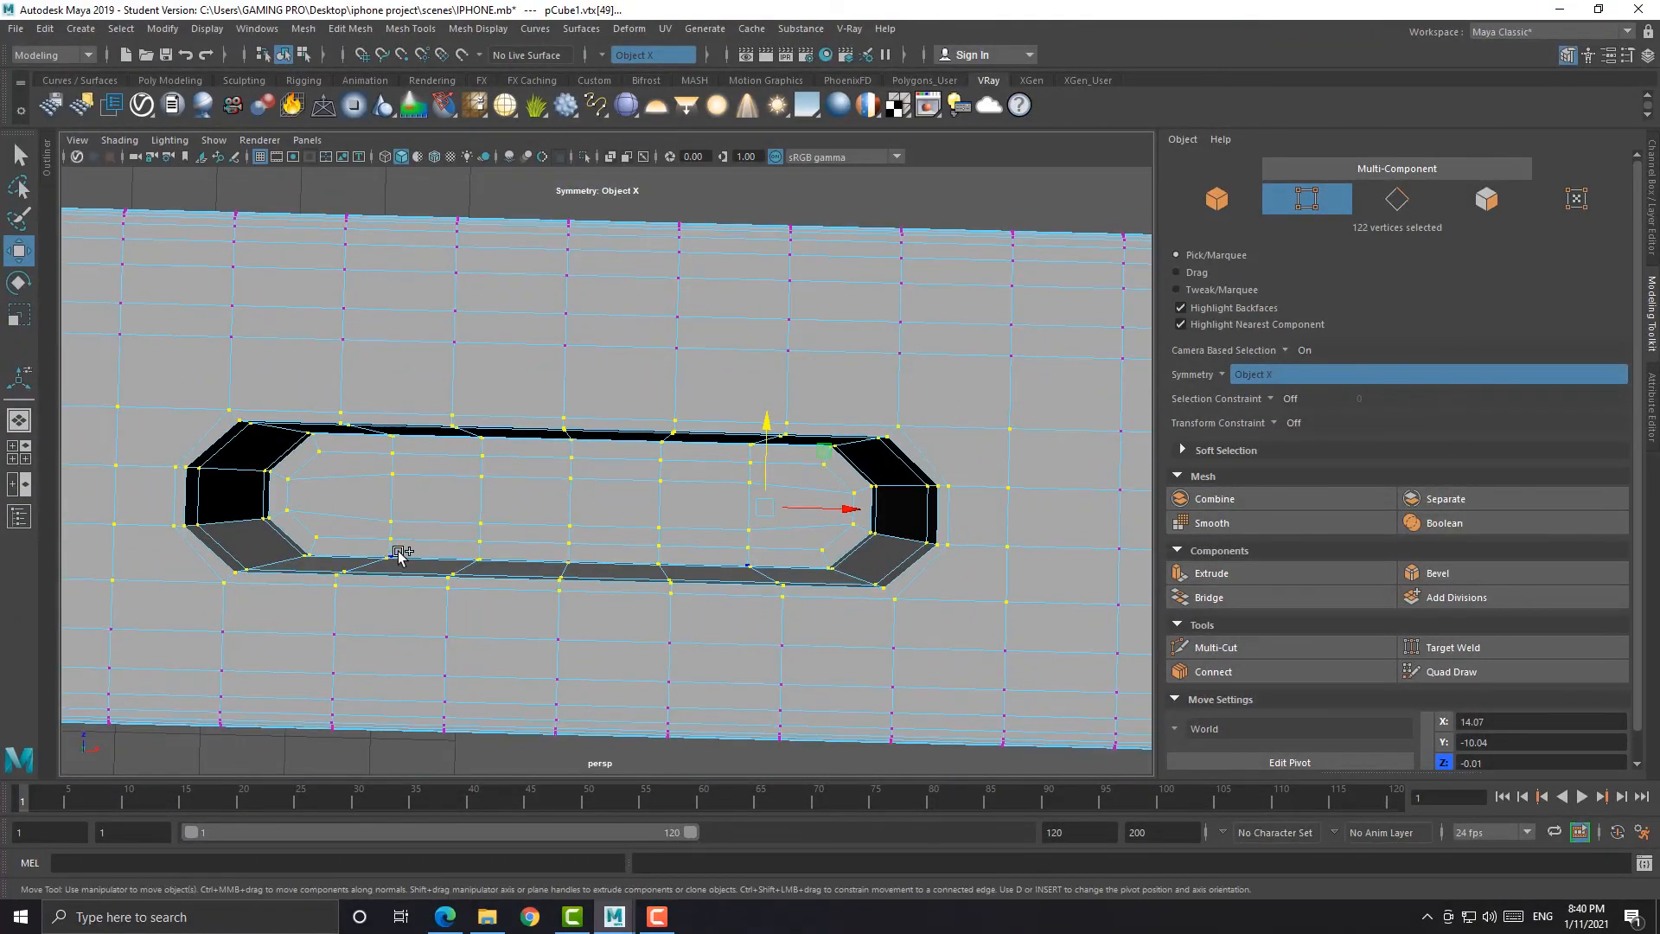
pyautogui.moveTo(635, 560)
pyautogui.keyDown('alt'); pyautogui.mouseDown()
pyautogui.moveTo(600, 604)
pyautogui.moveTo(609, 547)
pyautogui.mouseUp(); pyautogui.keyUp('alt')
pyautogui.keyDown('alt'); pyautogui.moveTo(609, 547); pyautogui.dragTo(496, 411, button='right'); pyautogui.keyUp('alt')
pyautogui.keyDown('shift'); pyautogui.click(550, 594); pyautogui.keyUp('shift')
# Raise the selected charging port vertices to about 0.03 on Z and preview the smoothed result
pyautogui.moveTo(467, 394); pyautogui.dragTo(467, 363)
pyautogui.hotkey('ctrl', 'z')
pyautogui.keyDown('alt'); pyautogui.moveTo(579, 482); pyautogui.dragTo(597, 528); pyautogui.keyUp('alt')
pyautogui.keyDown('alt'); pyautogui.moveTo(597, 527); pyautogui.dragTo(614, 726, button='right'); pyautogui.keyUp('alt')
pyautogui.keyDown('alt'); pyautogui.moveTo(614, 726); pyautogui.dragTo(605, 554, button='middle'); pyautogui.keyUp('alt')
pyautogui.keyDown('alt'); pyautogui.moveTo(551, 521); pyautogui.dragTo(515, 424, button='right'); pyautogui.keyUp('alt')
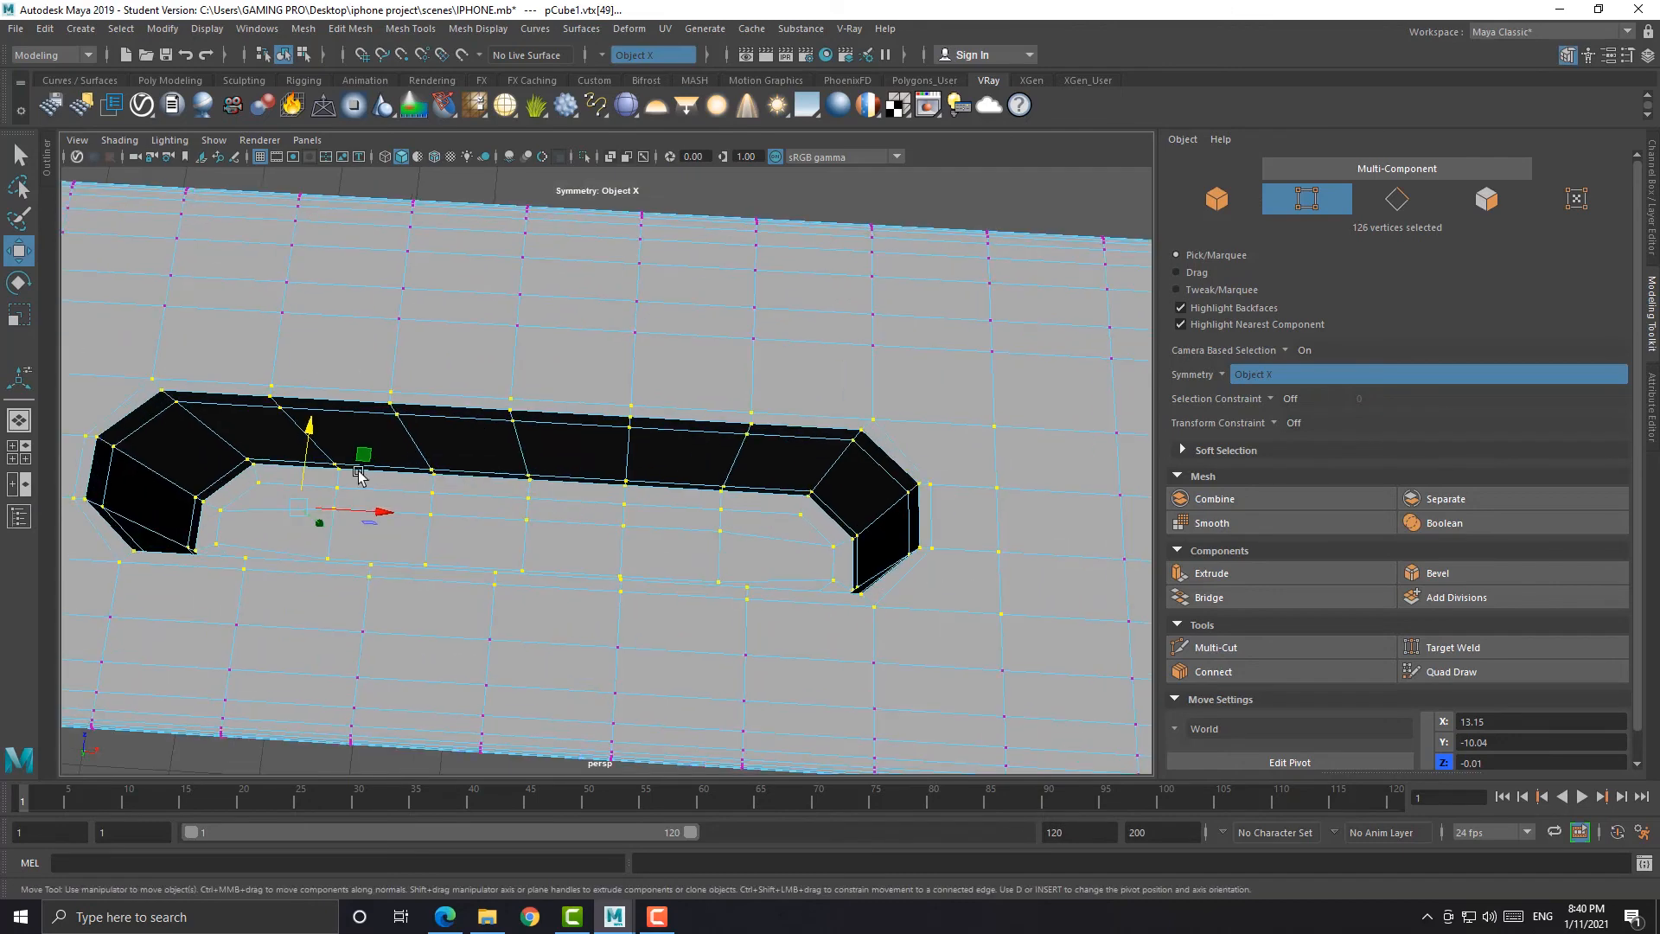
pyautogui.moveTo(308, 442); pyautogui.dragTo(311, 413)
pyautogui.keyDown('alt'); pyautogui.moveTo(449, 554); pyautogui.dragTo(418, 459, button='right'); pyautogui.keyUp('alt')
pyautogui.keyDown('alt'); pyautogui.moveTo(418, 459); pyautogui.dragTo(524, 540); pyautogui.keyUp('alt')
pyautogui.press('3')
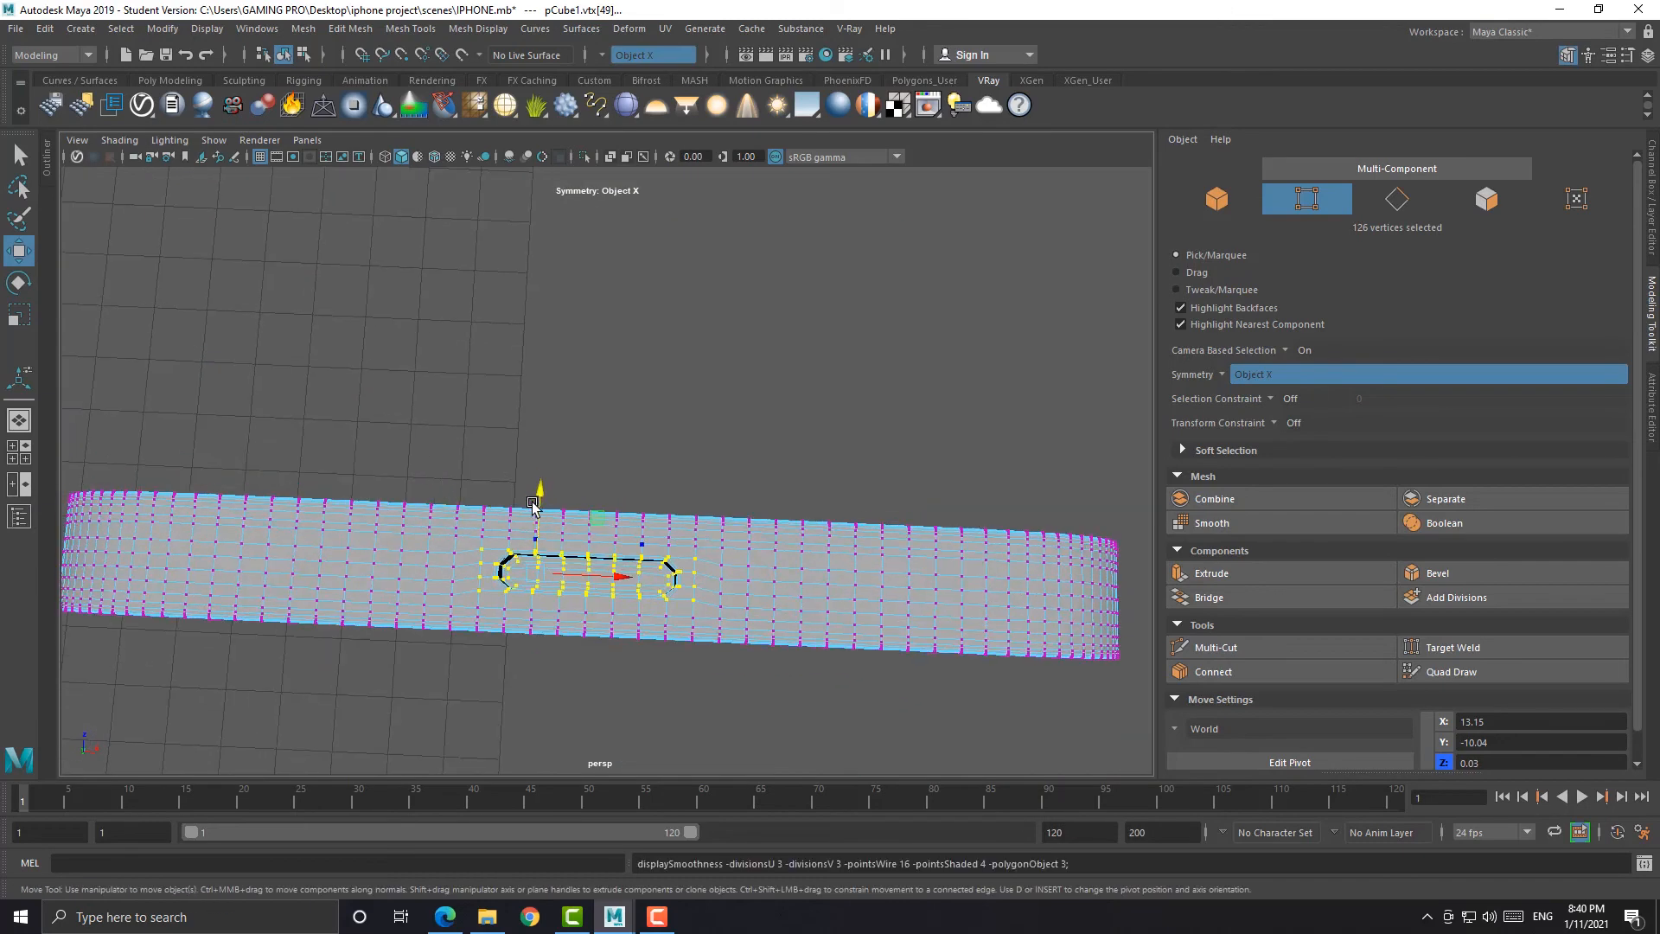
# Clear the charging port vertex selection and return the phone body to object mode with nothing selected
pyautogui.click(536, 491)
pyautogui.click(598, 466)
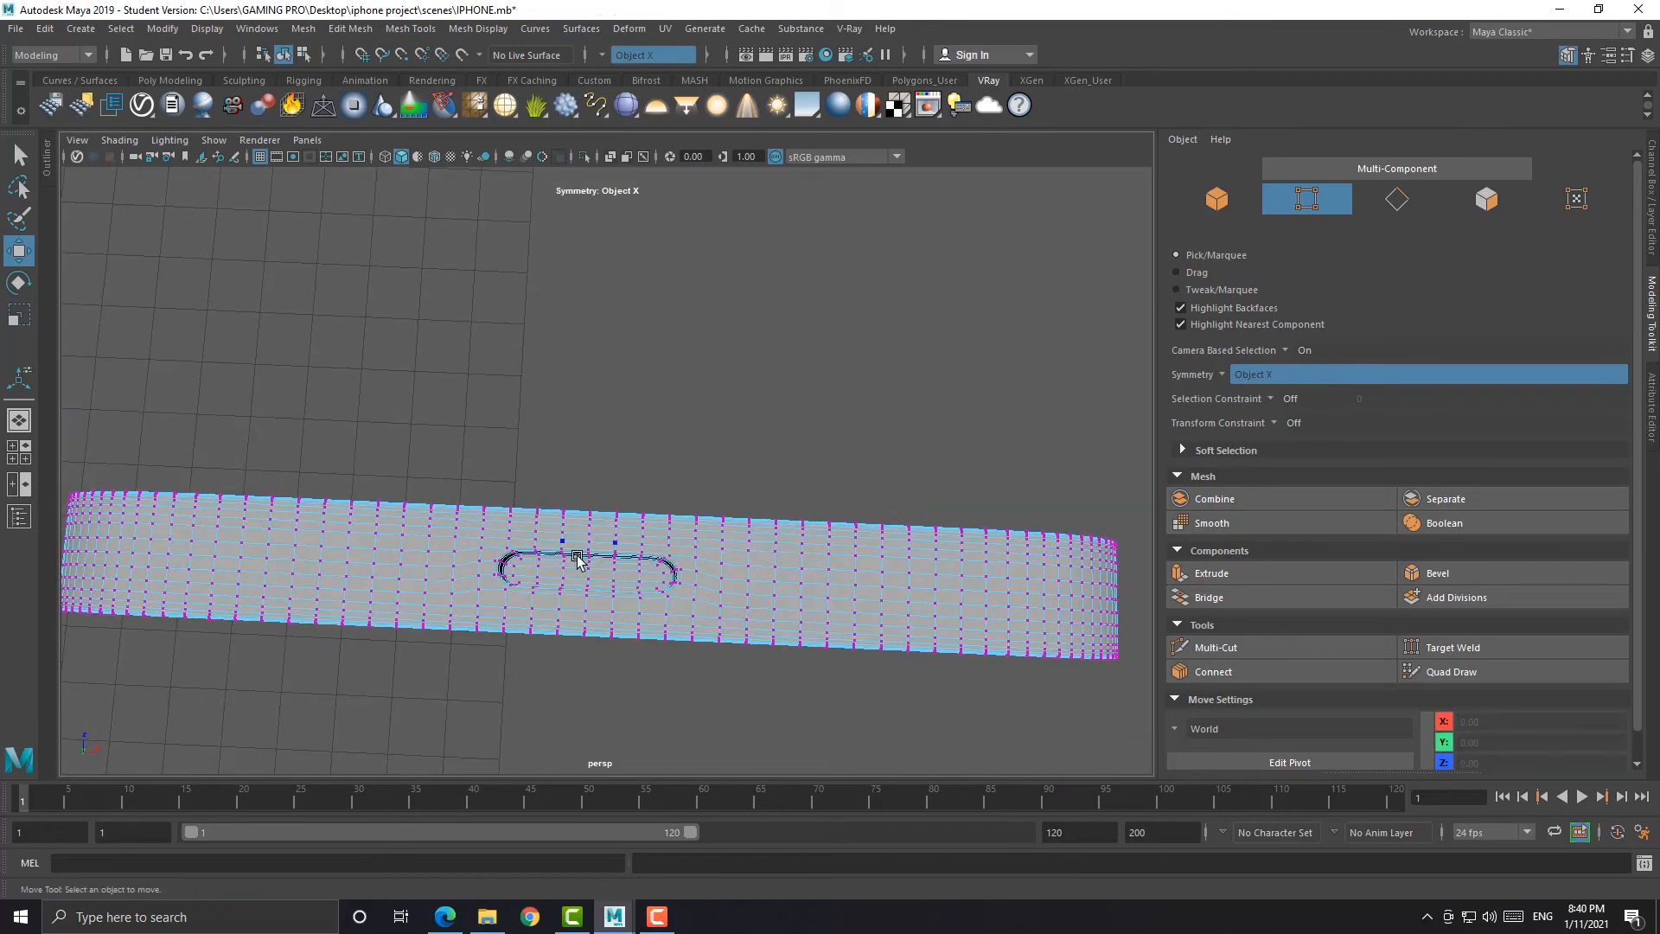
pyautogui.moveTo(581, 562); pyautogui.dragTo(673, 416, button='right')
pyautogui.click(804, 371)
# Create a polygon cylinder and move it along X to about 11.69, in line with the phone's bottom side
pyautogui.keyDown('alt'); pyautogui.moveTo(626, 540); pyautogui.dragTo(626, 570); pyautogui.keyUp('alt')
pyautogui.keyDown('alt'); pyautogui.moveTo(626, 571); pyautogui.dragTo(562, 524, button='right'); pyautogui.keyUp('alt')
pyautogui.keyDown('alt'); pyautogui.moveTo(562, 523); pyautogui.dragTo(719, 541, button='middle'); pyautogui.keyUp('alt')
pyautogui.keyDown('alt'); pyautogui.moveTo(719, 541); pyautogui.dragTo(550, 432); pyautogui.keyUp('alt')
pyautogui.keyDown('shift'); pyautogui.moveTo(553, 431); pyautogui.dragTo(444, 434, button='right'); pyautogui.keyUp('shift')
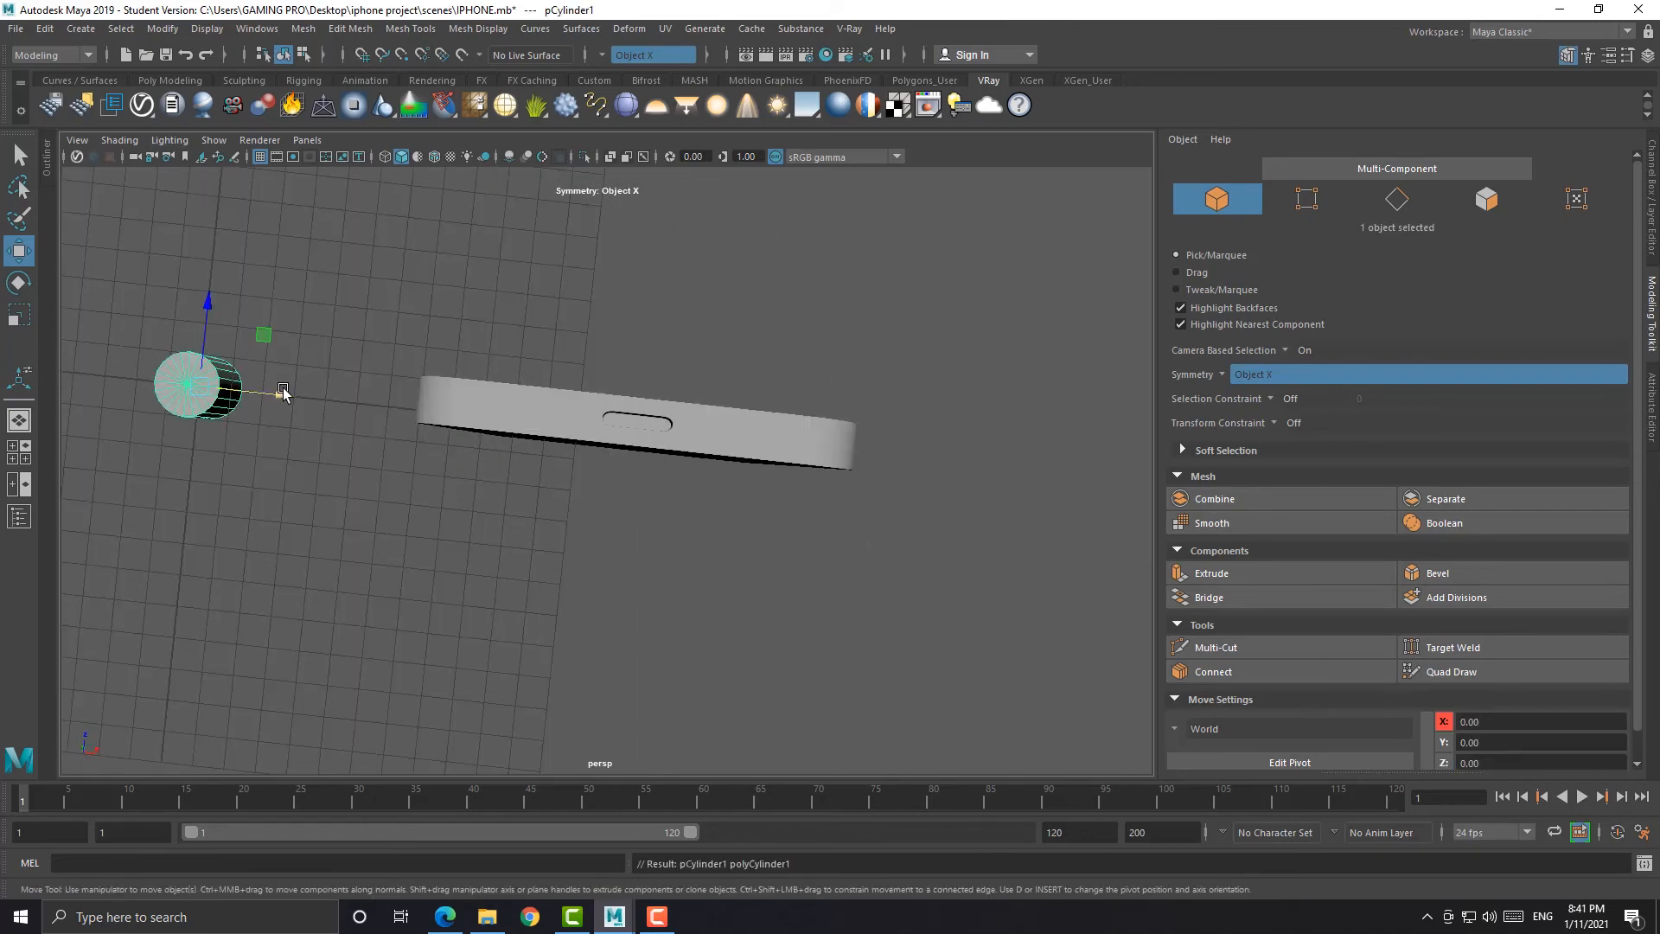
pyautogui.moveTo(283, 395); pyautogui.dragTo(596, 346)
pyautogui.moveTo(568, 484); pyautogui.dragTo(561, 246)
pyautogui.keyDown('alt'); pyautogui.moveTo(563, 364); pyautogui.dragTo(563, 303); pyautogui.keyUp('alt')
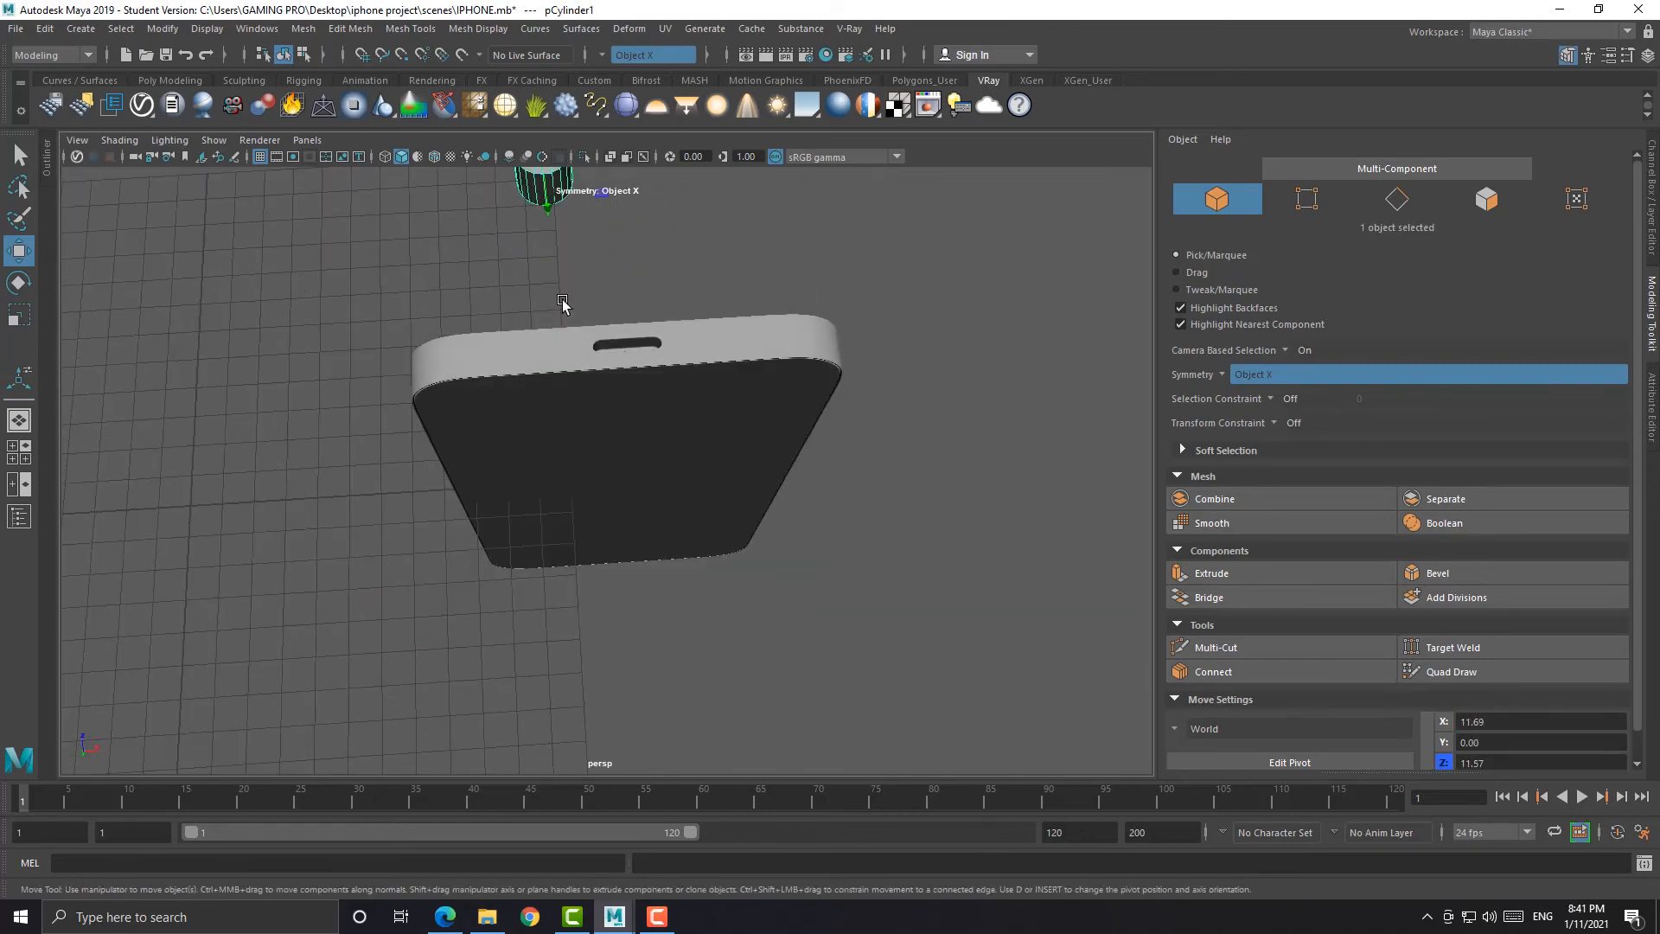
pyautogui.scroll(-5, 565, 319)
pyautogui.hotkey('ctrl', 'z')
# Move the cylinder to about -10.44 on Y at the phone's bottom side and scale it uniformly to about 0.13
pyautogui.keyDown('alt'); pyautogui.moveTo(585, 533); pyautogui.dragTo(516, 467); pyautogui.keyUp('alt')
pyautogui.scroll(4, 574, 428)
pyautogui.keyDown('alt'); pyautogui.moveTo(515, 467); pyautogui.dragTo(659, 619, button='middle'); pyautogui.keyUp('alt')
pyautogui.scroll(5, 659, 619)
pyautogui.press('r')
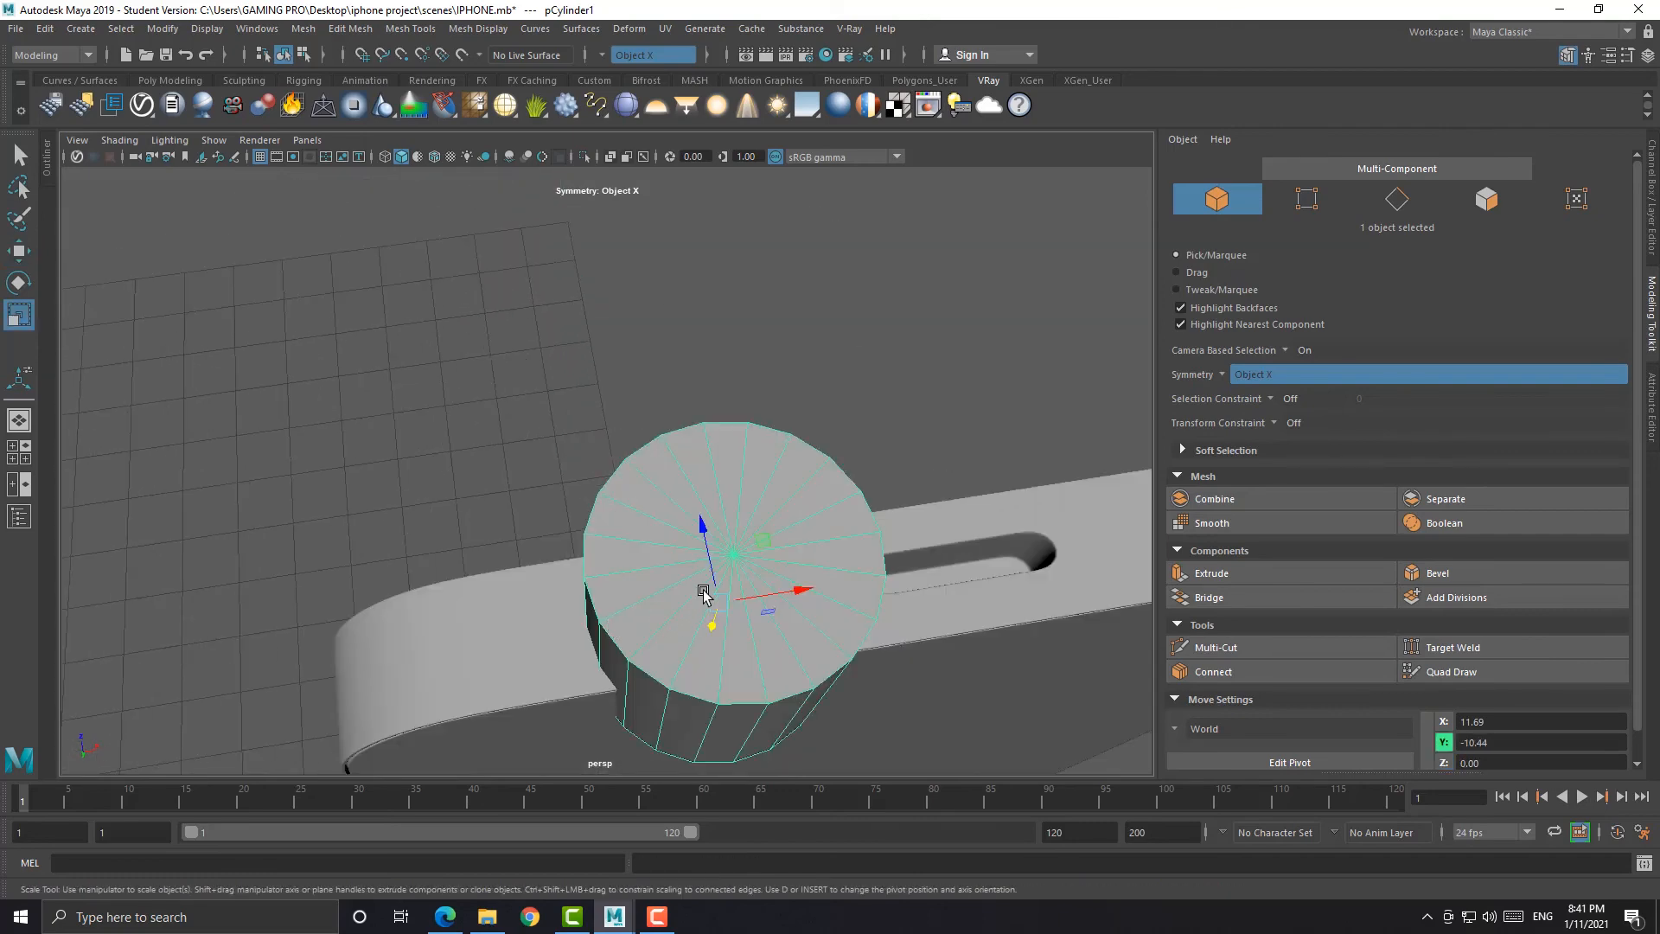
pyautogui.moveTo(714, 599); pyautogui.dragTo(531, 539)
pyautogui.keyDown('alt'); pyautogui.moveTo(531, 540); pyautogui.dragTo(583, 590, button='middle'); pyautogui.keyUp('alt')
# Compare the cylinder with the iPhone 12 Pro Max reference in the browser and raise it to about 0.04 on Z
pyautogui.click(444, 916)
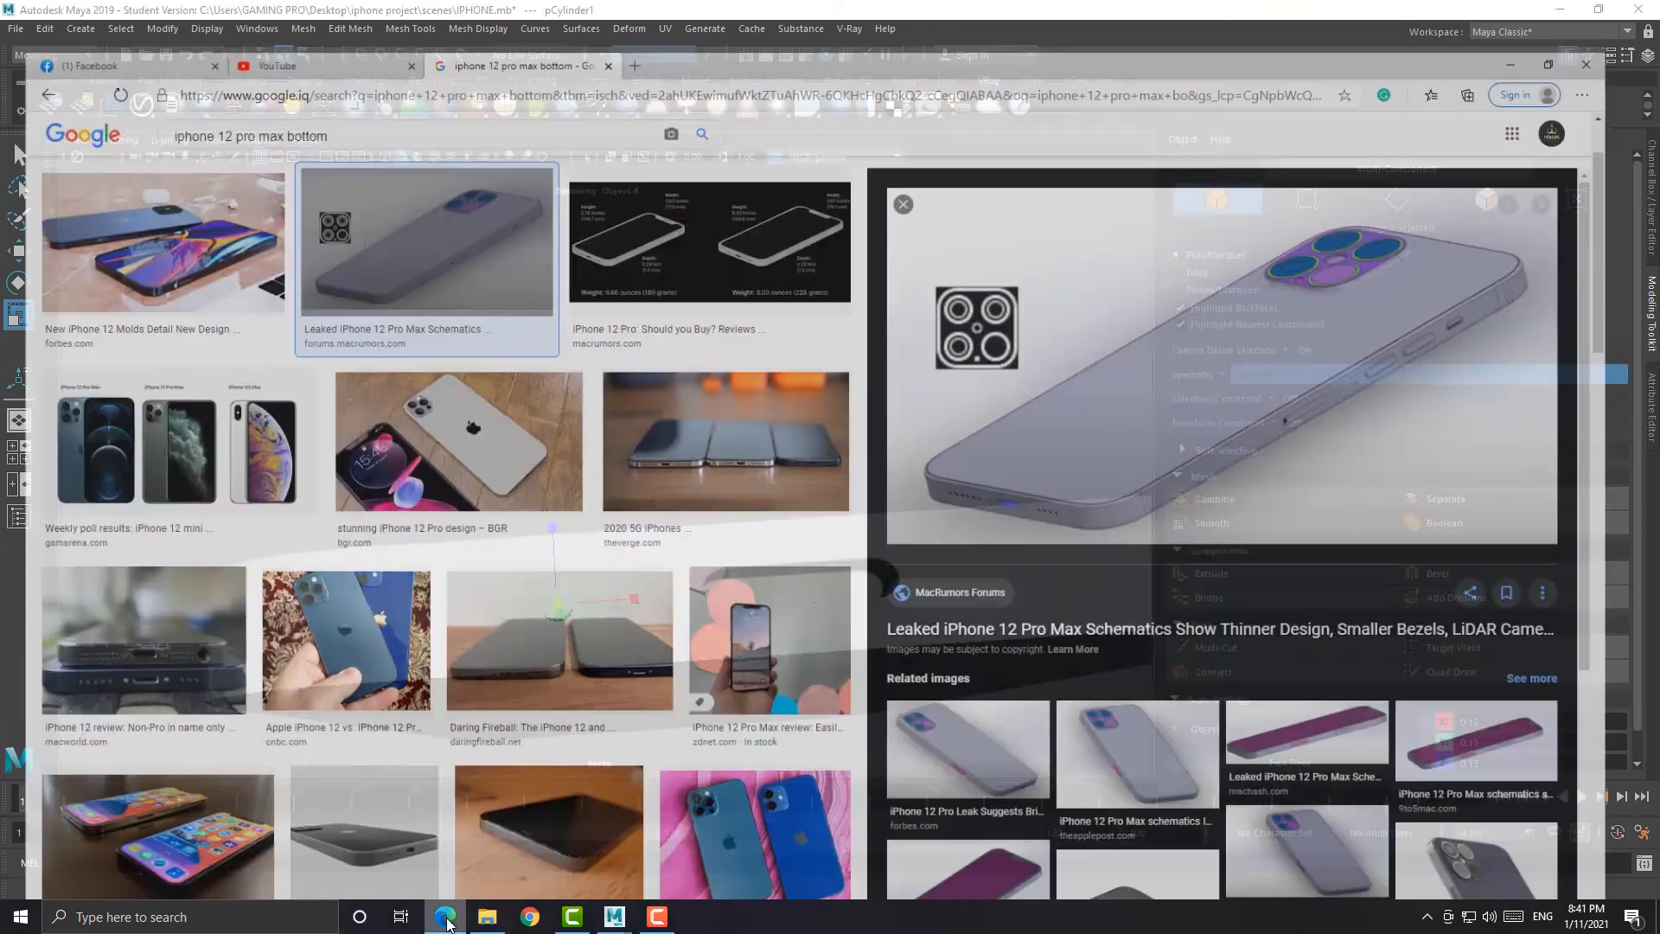
pyautogui.click(446, 922)
pyautogui.keyDown('alt'); pyautogui.moveTo(623, 702); pyautogui.dragTo(574, 630); pyautogui.keyUp('alt')
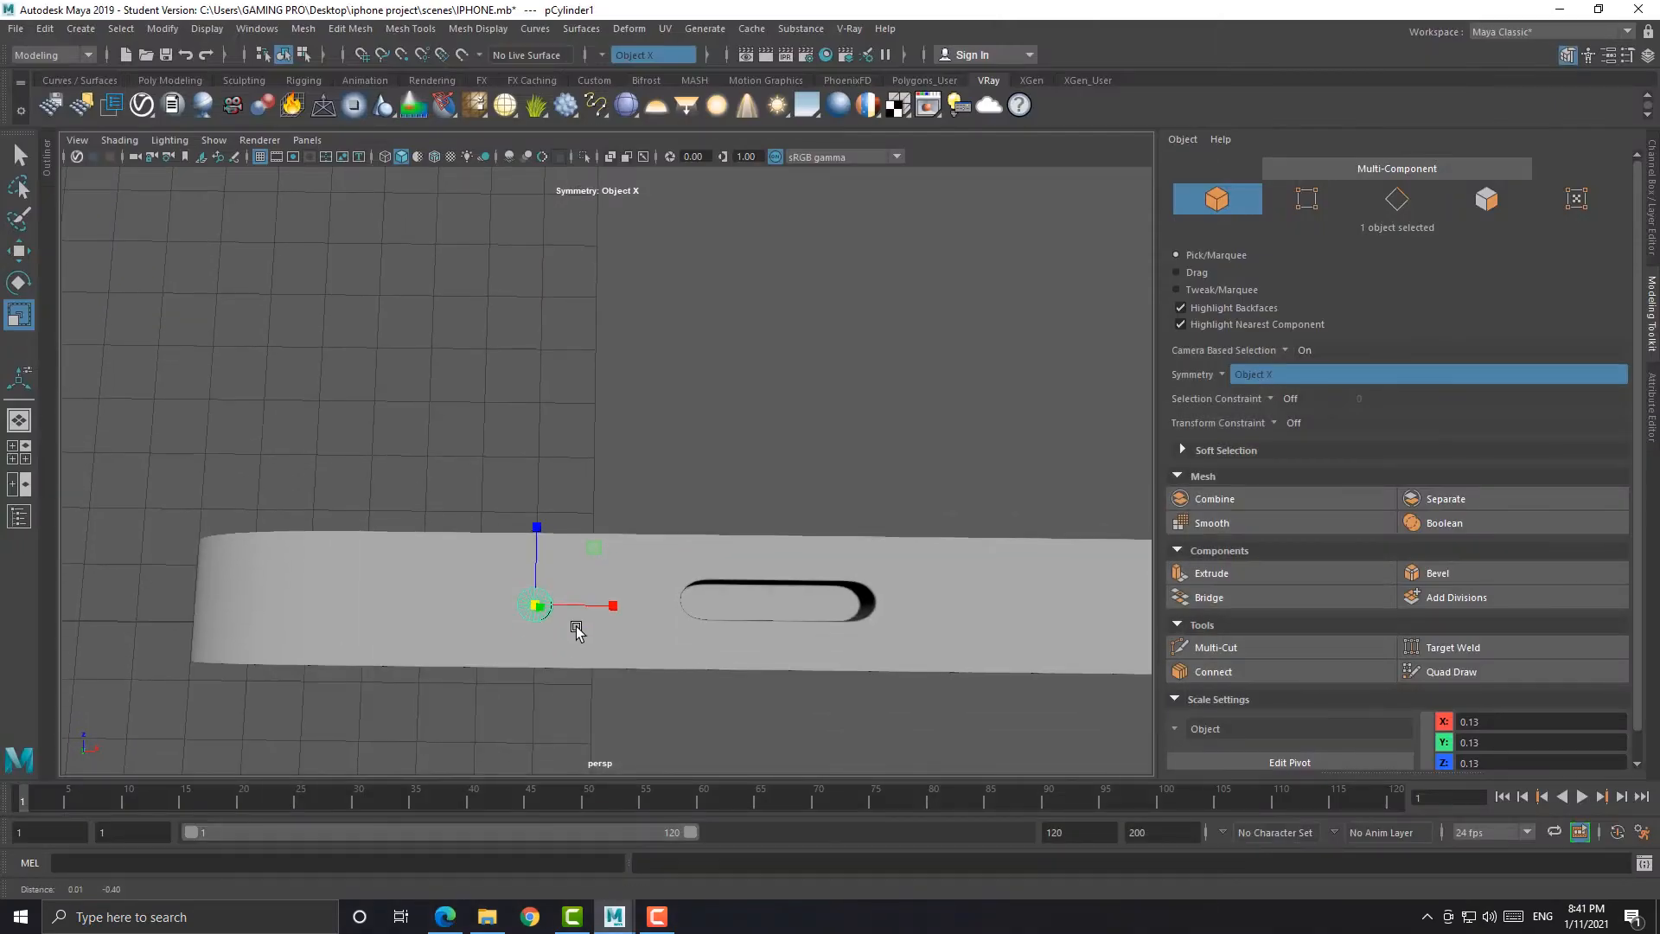
pyautogui.moveTo(535, 528); pyautogui.dragTo(535, 527)
pyautogui.keyDown('alt'); pyautogui.moveTo(539, 598); pyautogui.dragTo(537, 441); pyautogui.keyUp('alt')
pyautogui.click(444, 917)
pyautogui.click(446, 919)
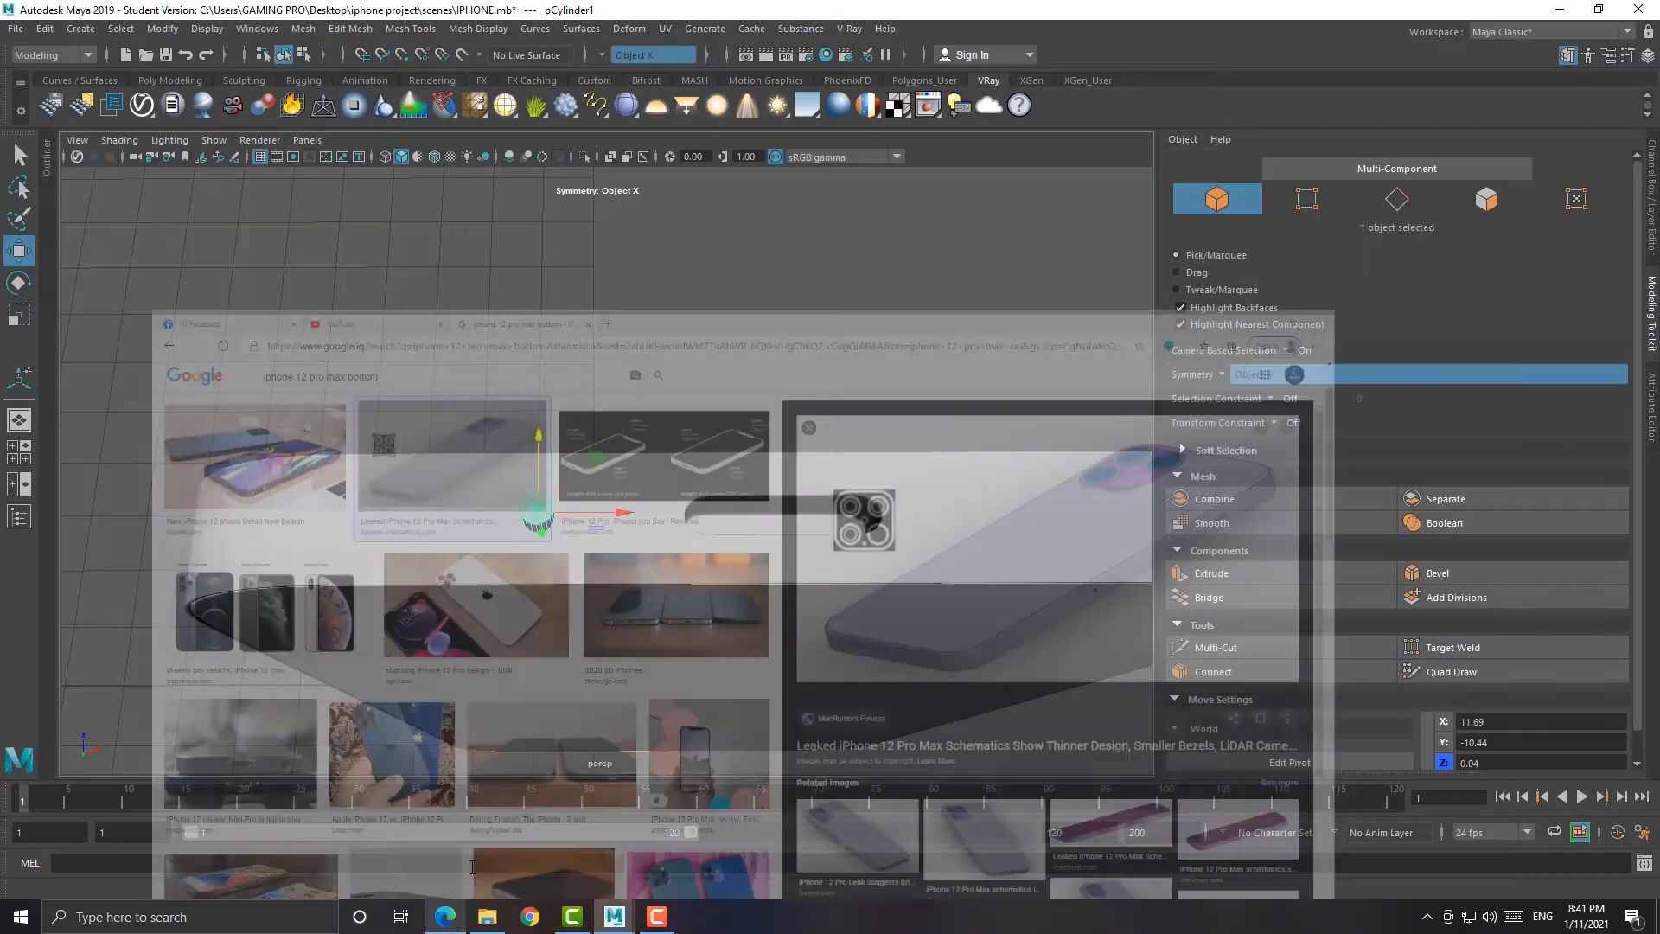
# Scale the cylinder uniformly to about 0.11 and move it into the frame to about -10.33 on Y
pyautogui.press('r')
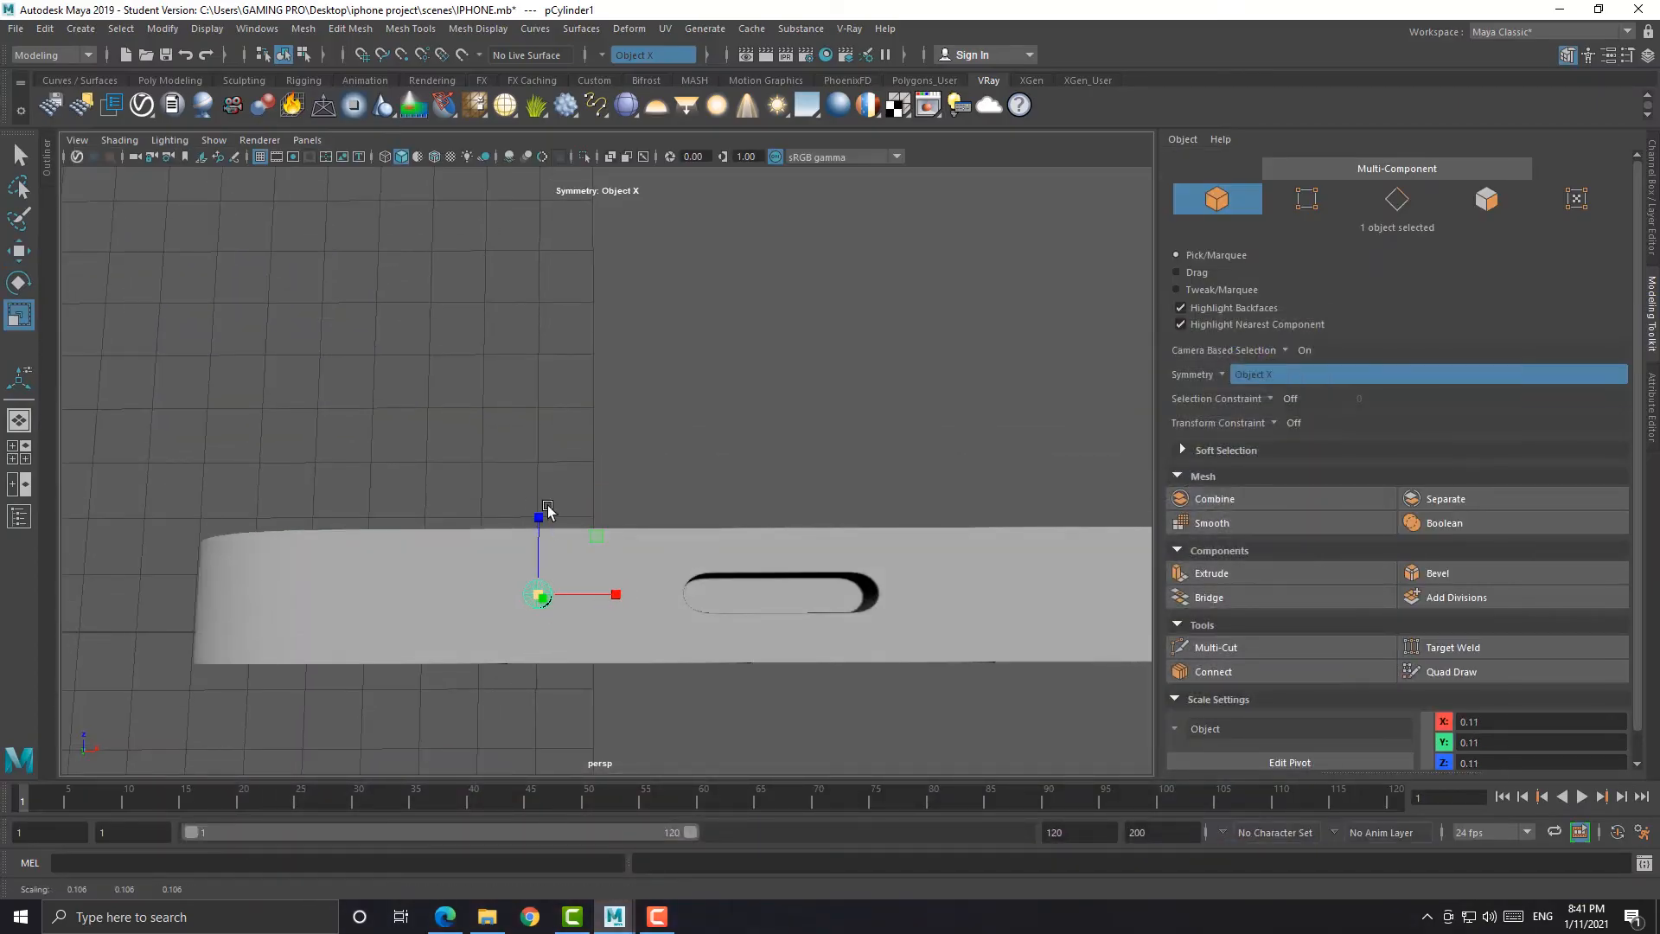
pyautogui.moveTo(548, 510)
pyautogui.keyDown('alt'); pyautogui.mouseDown()
pyautogui.moveTo(585, 575)
pyautogui.moveTo(619, 578)
pyautogui.moveTo(577, 630)
pyautogui.moveTo(582, 674)
pyautogui.moveTo(619, 527)
pyautogui.moveTo(520, 569)
pyautogui.moveTo(556, 536)
pyautogui.mouseUp(); pyautogui.keyUp('alt')
pyautogui.press('w')
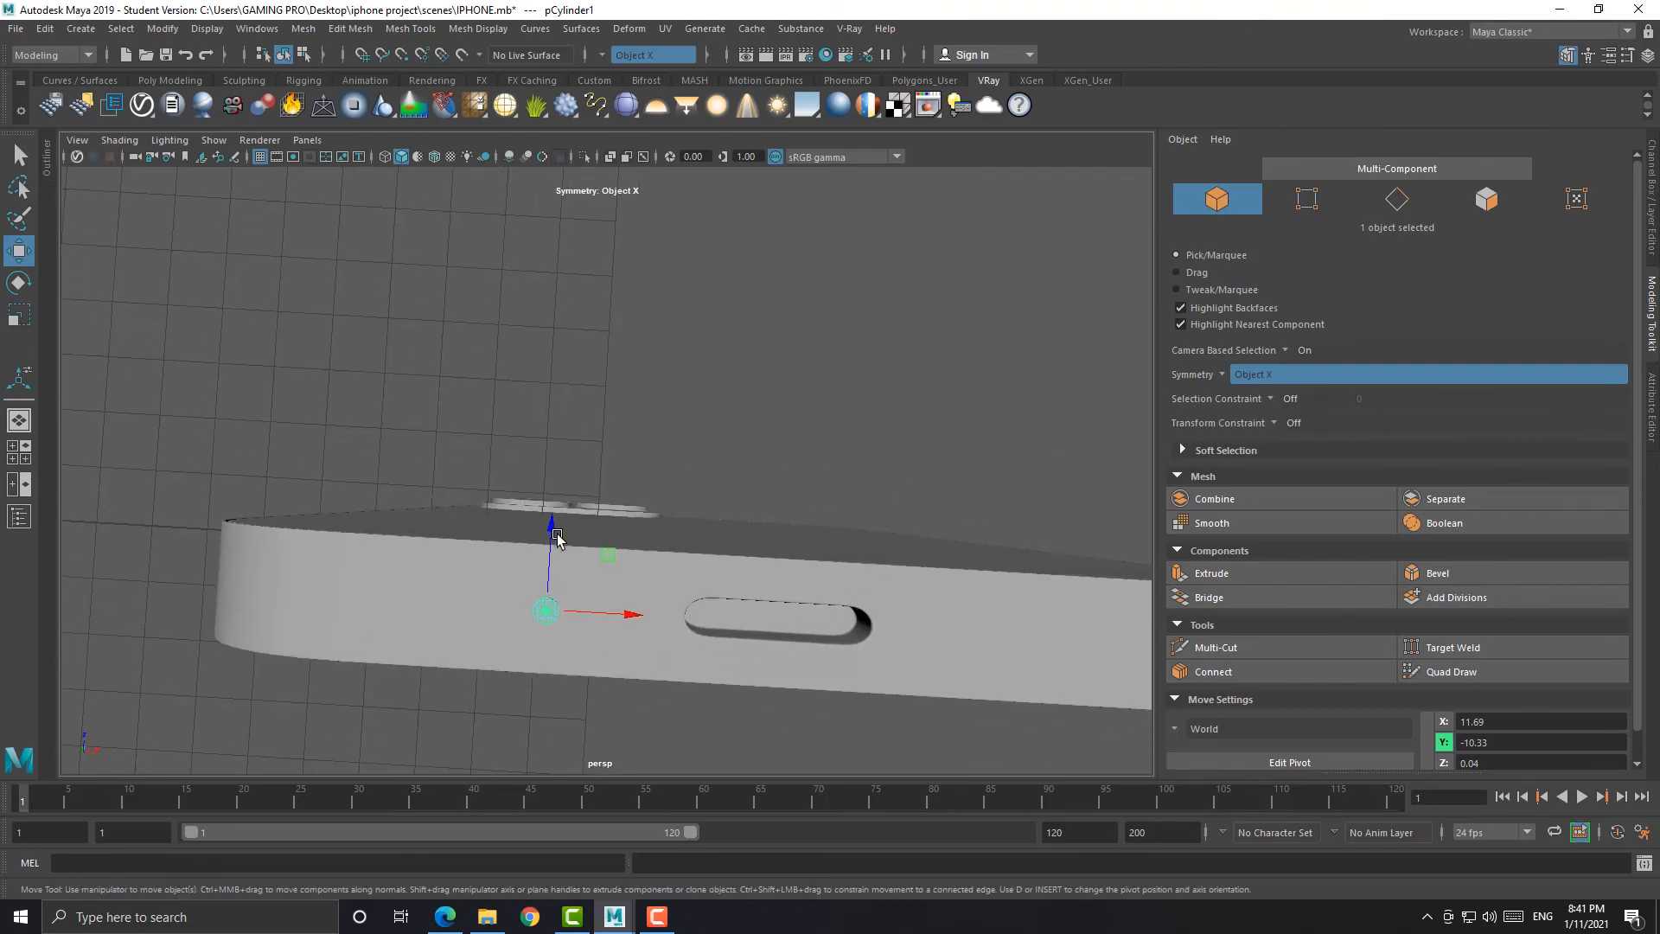
# Check the speaker holes in the browser reference and move the cylinder closer to the charging port, to about 11.91 on X
pyautogui.click(445, 917)
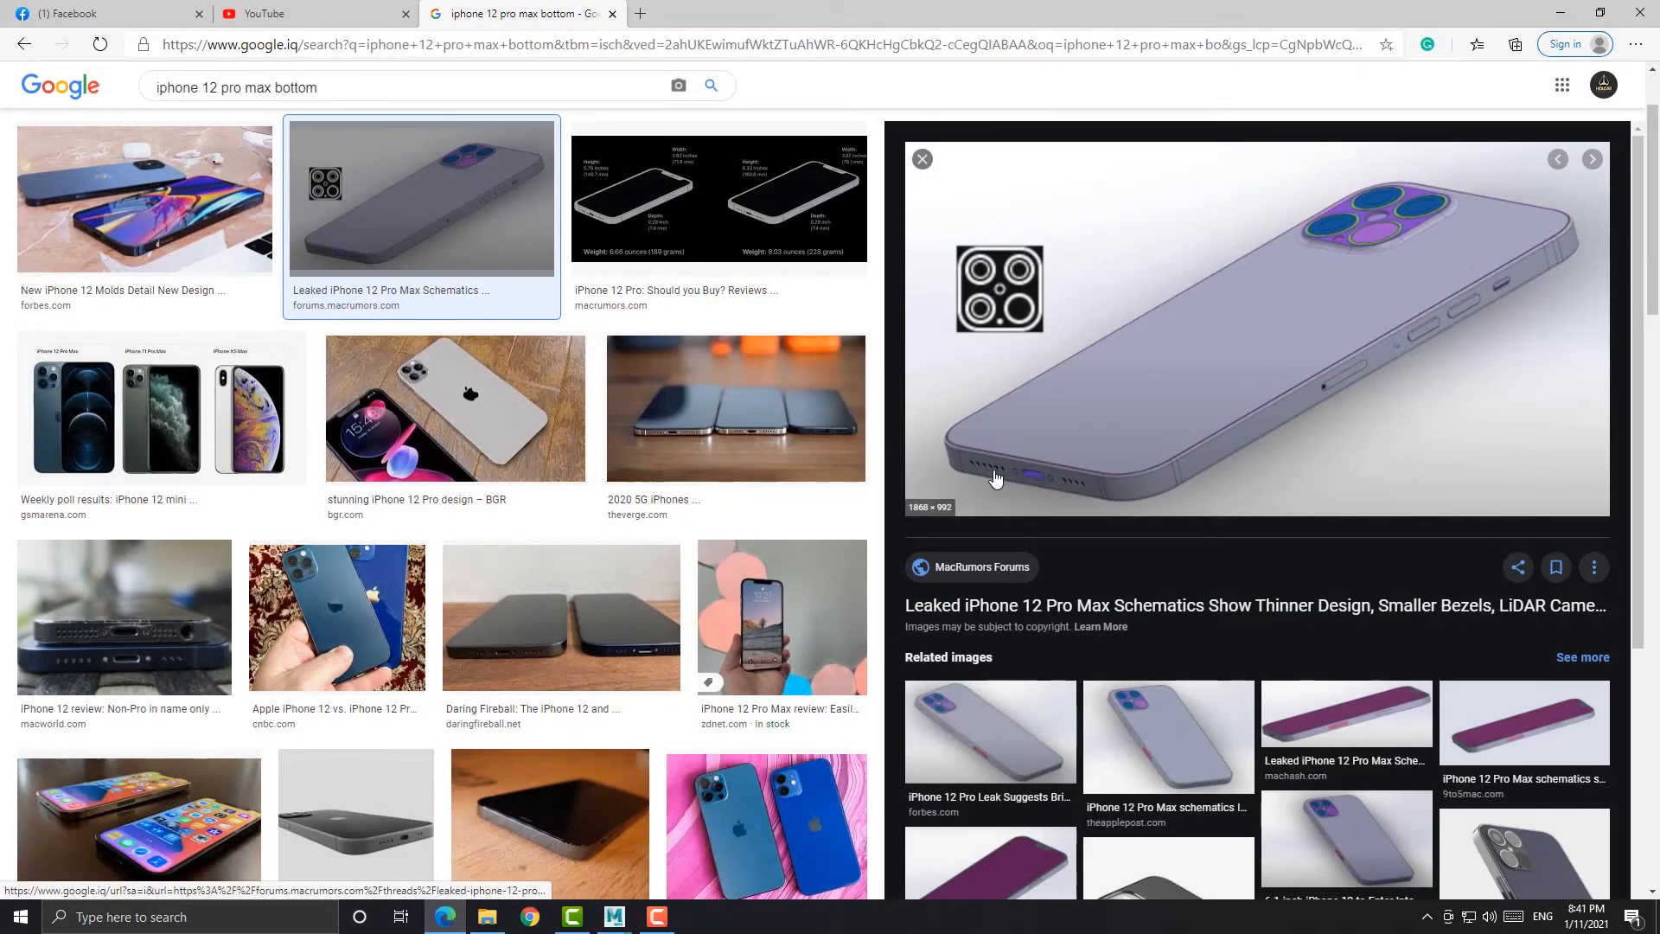
pyautogui.click(1560, 13)
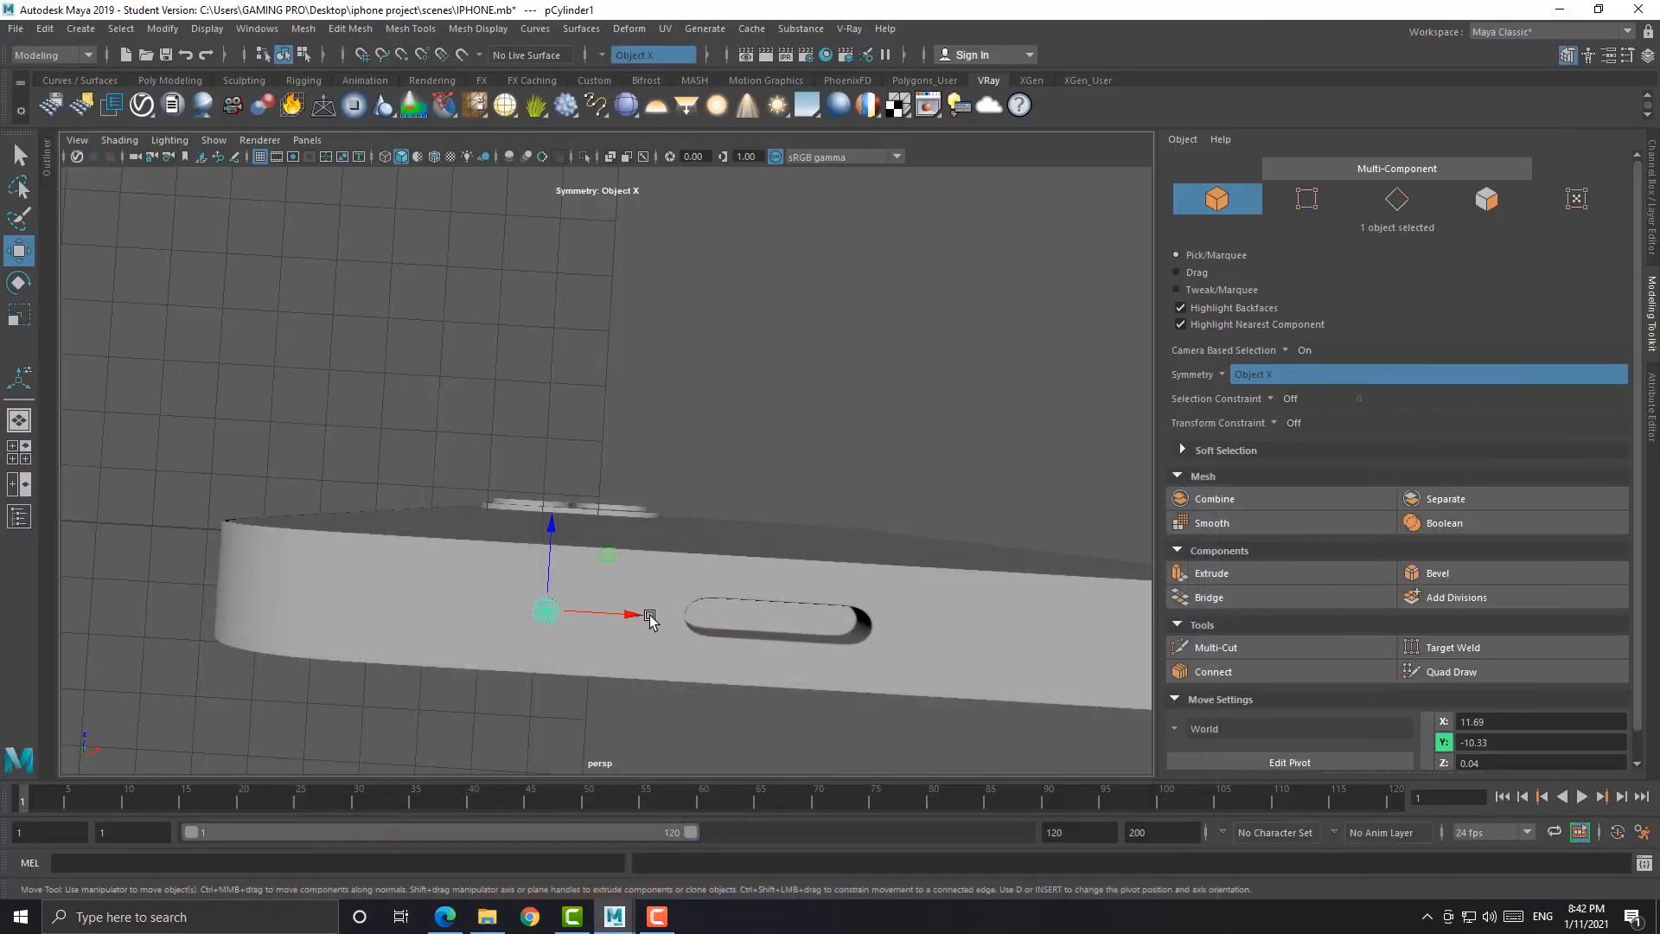
pyautogui.scroll(3, 652, 671)
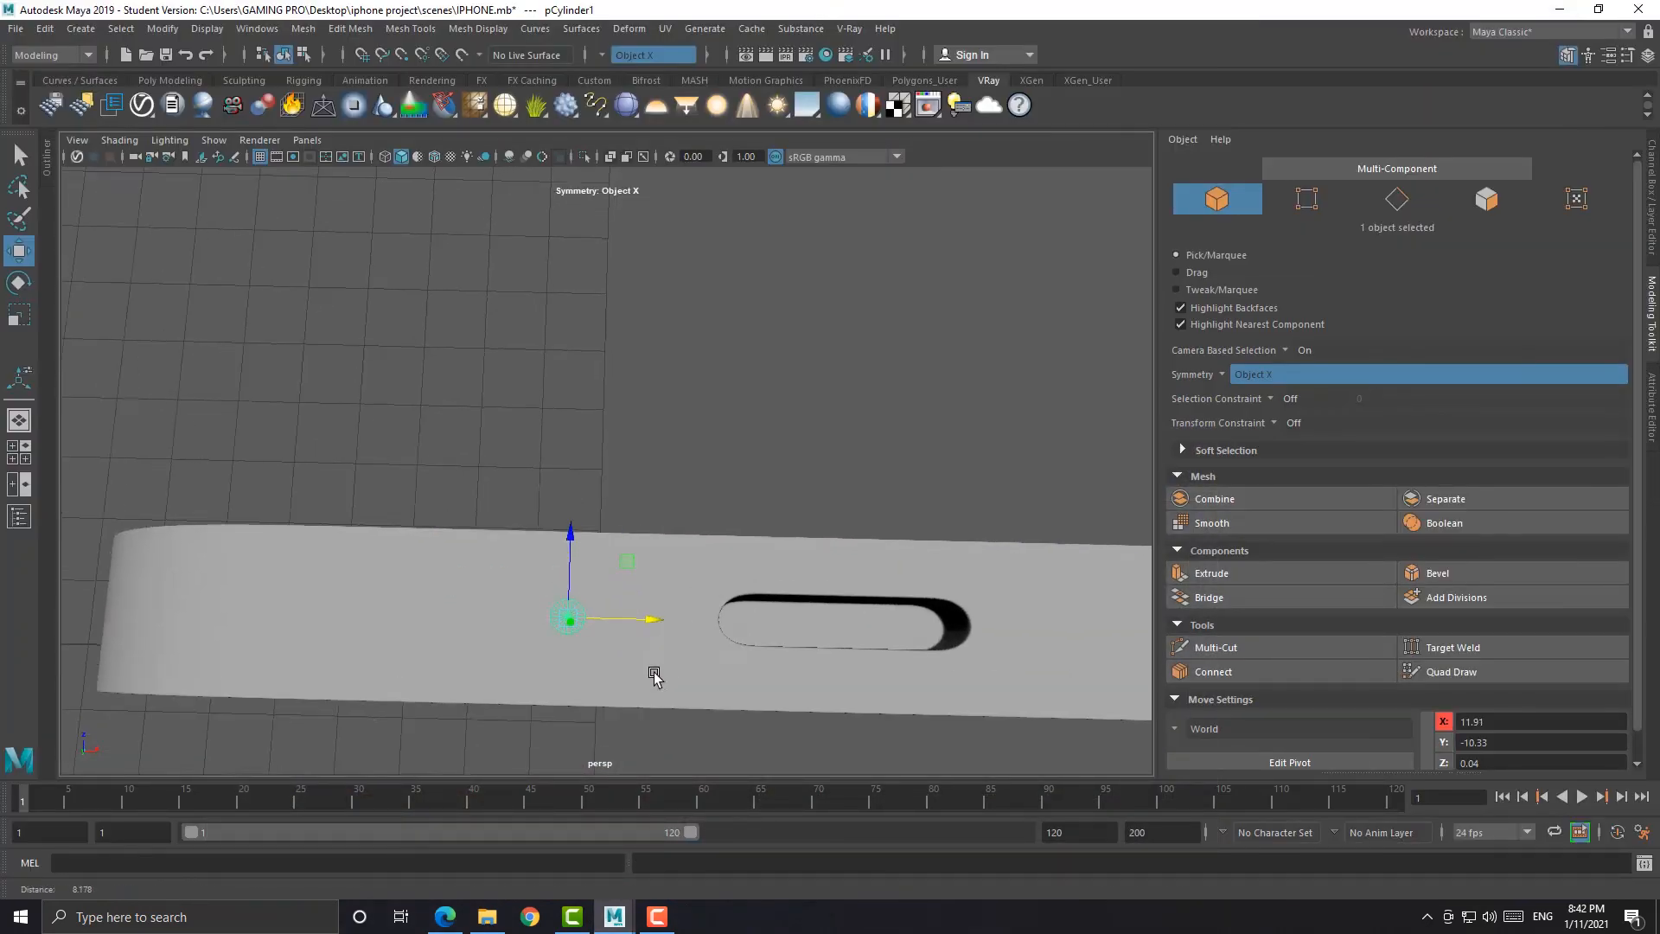
# Edit the cylinder's Subdivisions Axis value and deselect the cylinder to view its outline on the frame
pyautogui.press('t')
pyautogui.click(1014, 520)
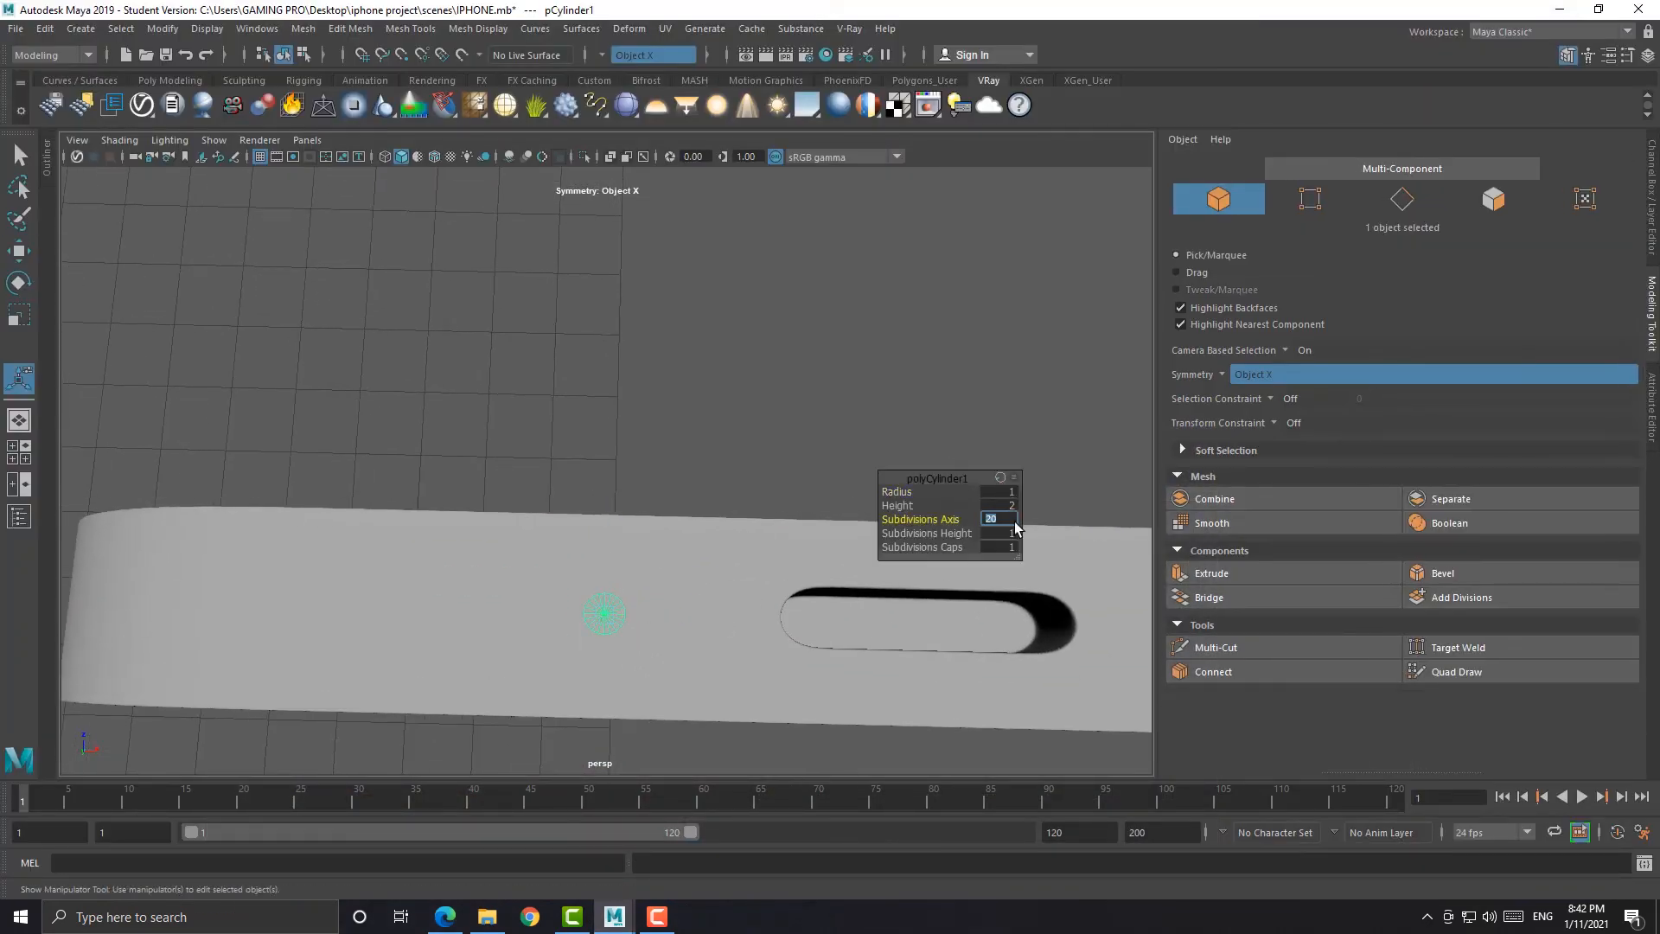
pyautogui.press('Return')
pyautogui.press('q')
pyautogui.rightClick(619, 555)
pyautogui.click(637, 595)
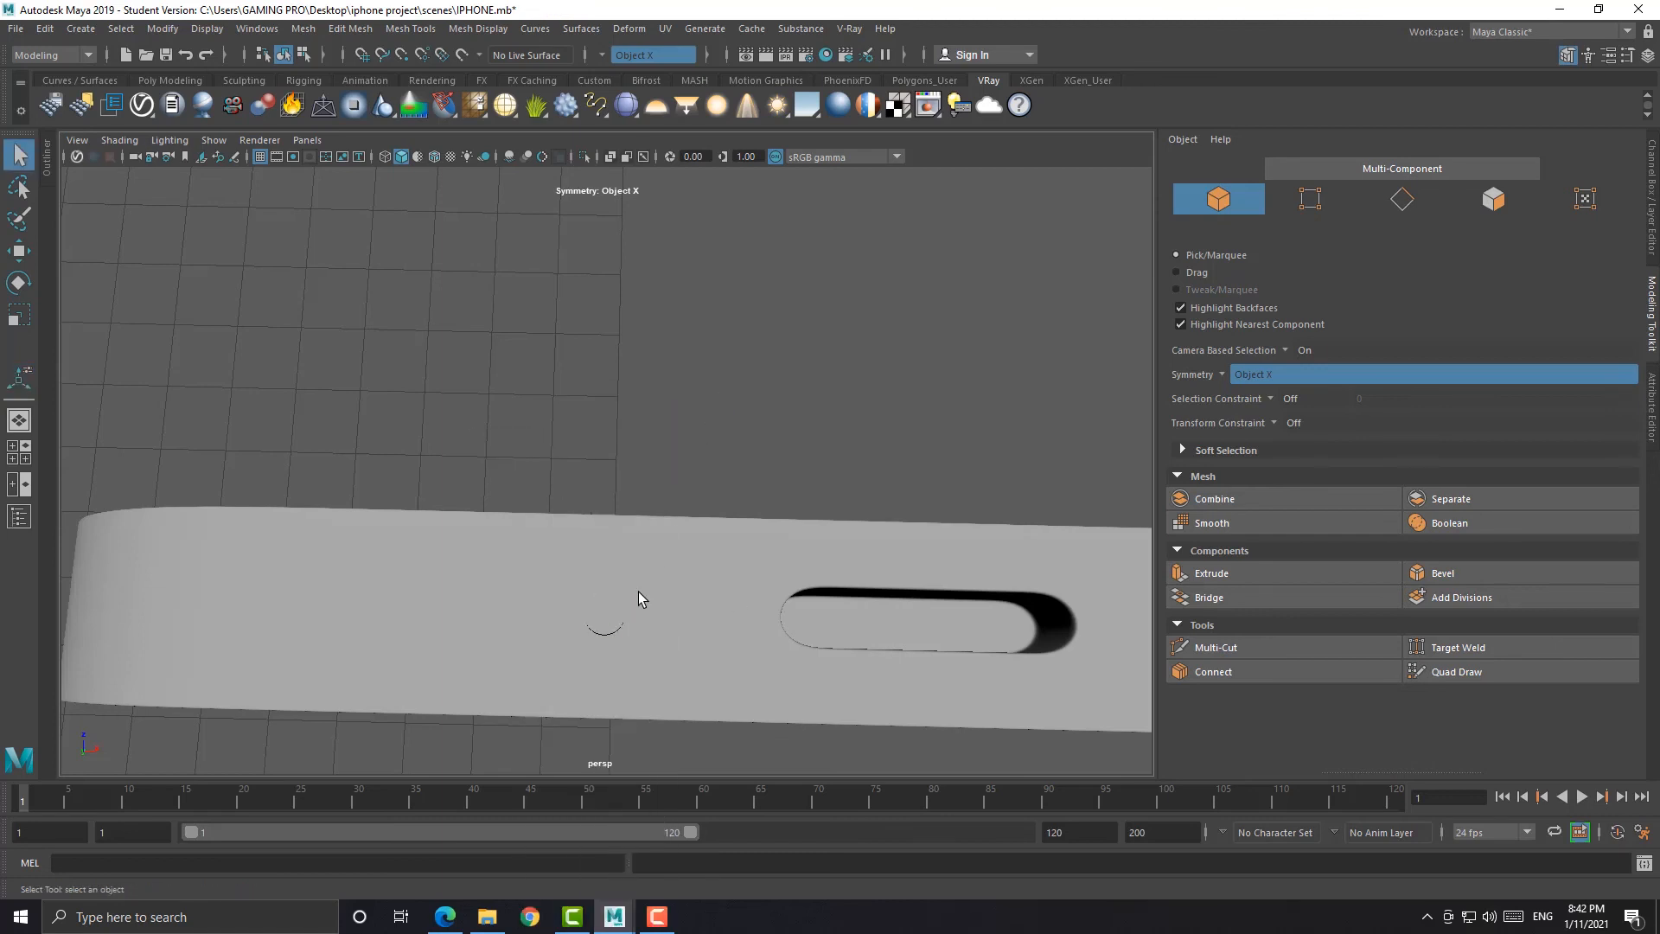
pyautogui.click(608, 612)
pyautogui.press('w')
pyautogui.keyDown('shift'); pyautogui.moveTo(689, 616); pyautogui.dragTo(589, 620); pyautogui.keyUp('shift')
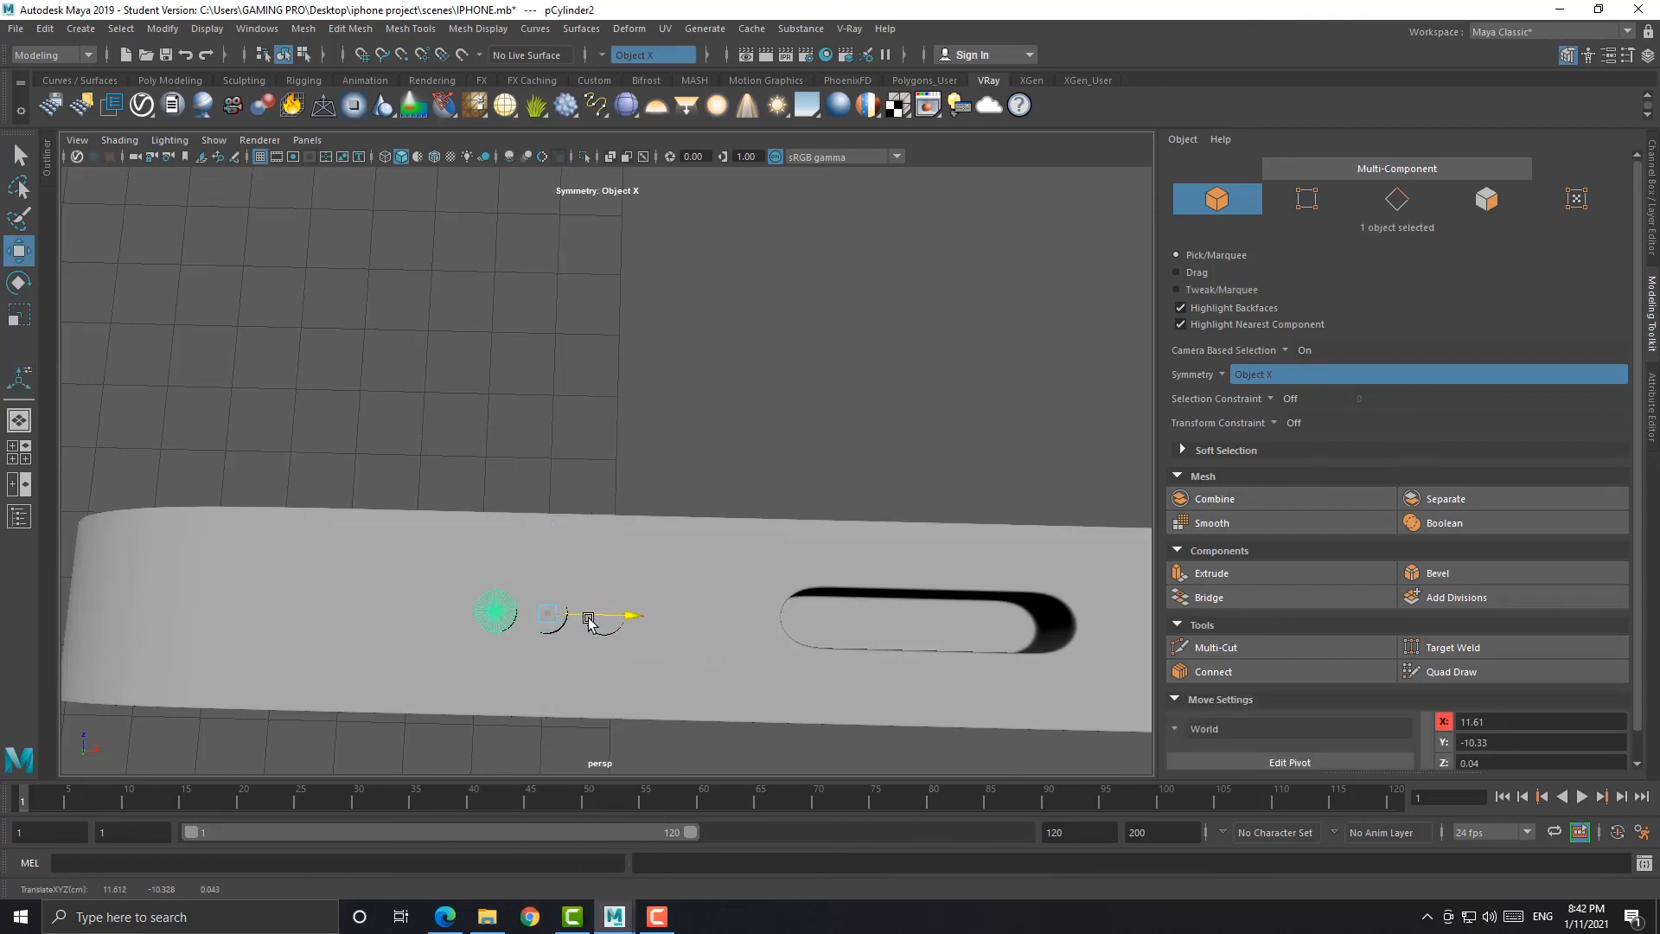
pyautogui.hotkey('ctrl', 'z')
pyautogui.hotkey('ctrl', 'z')
pyautogui.hotkey('ctrl', 'z')
pyautogui.hotkey('ctrl', 'z')
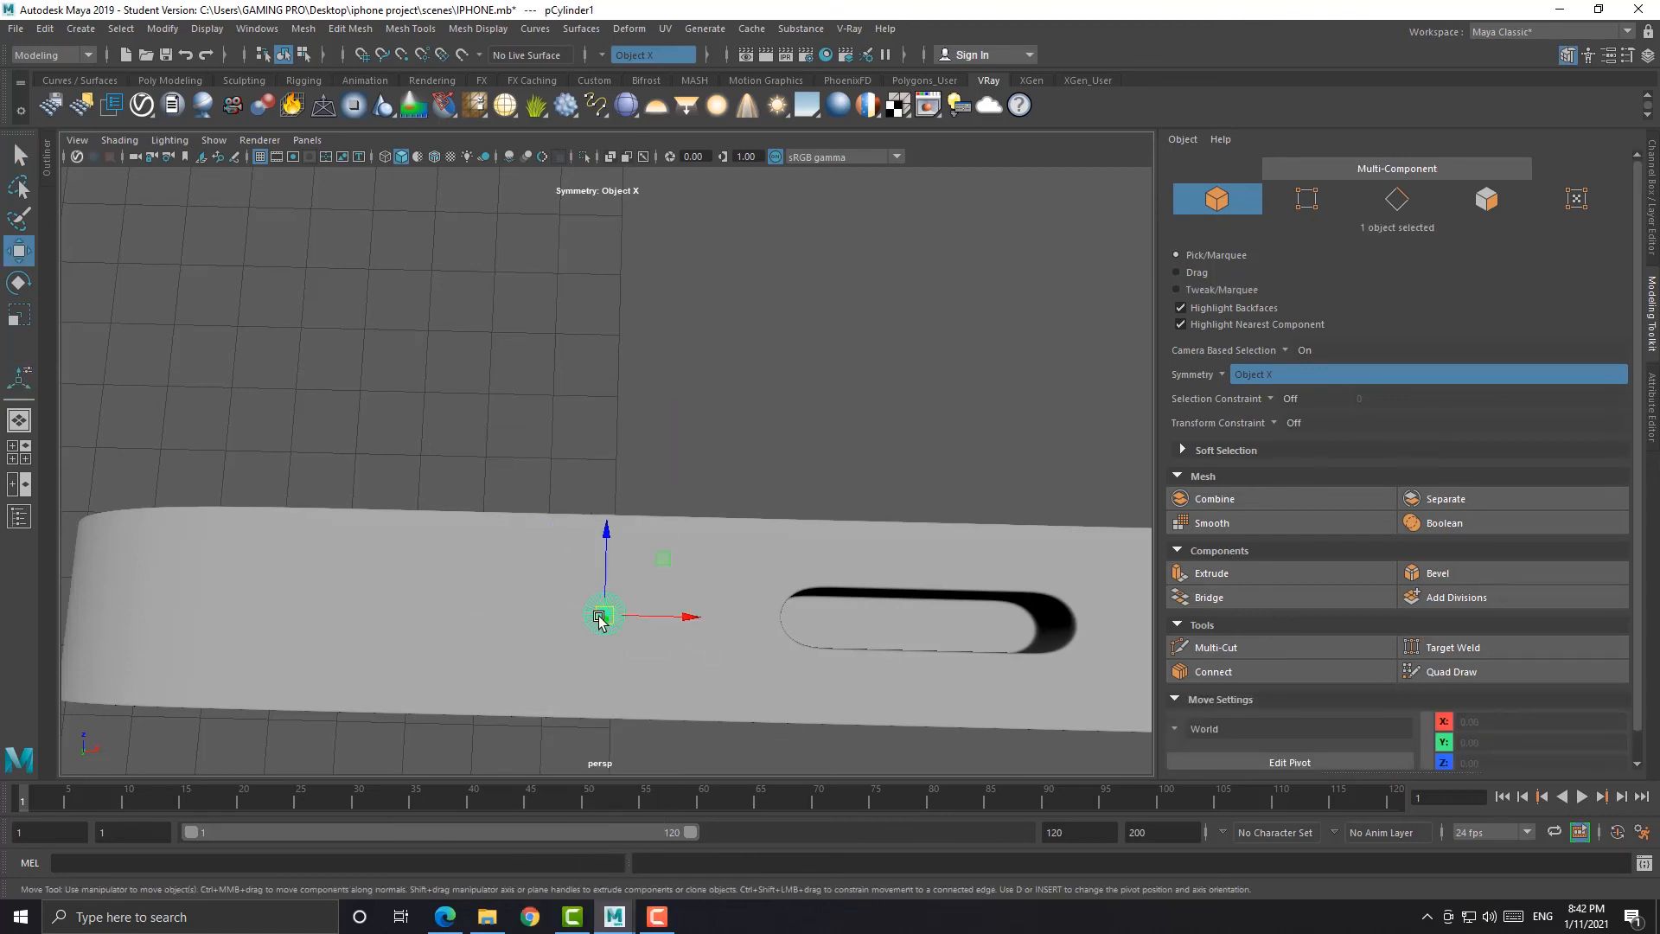
pyautogui.keyDown('shift'); pyautogui.moveTo(682, 616); pyautogui.dragTo(636, 616); pyautogui.keyUp('shift')
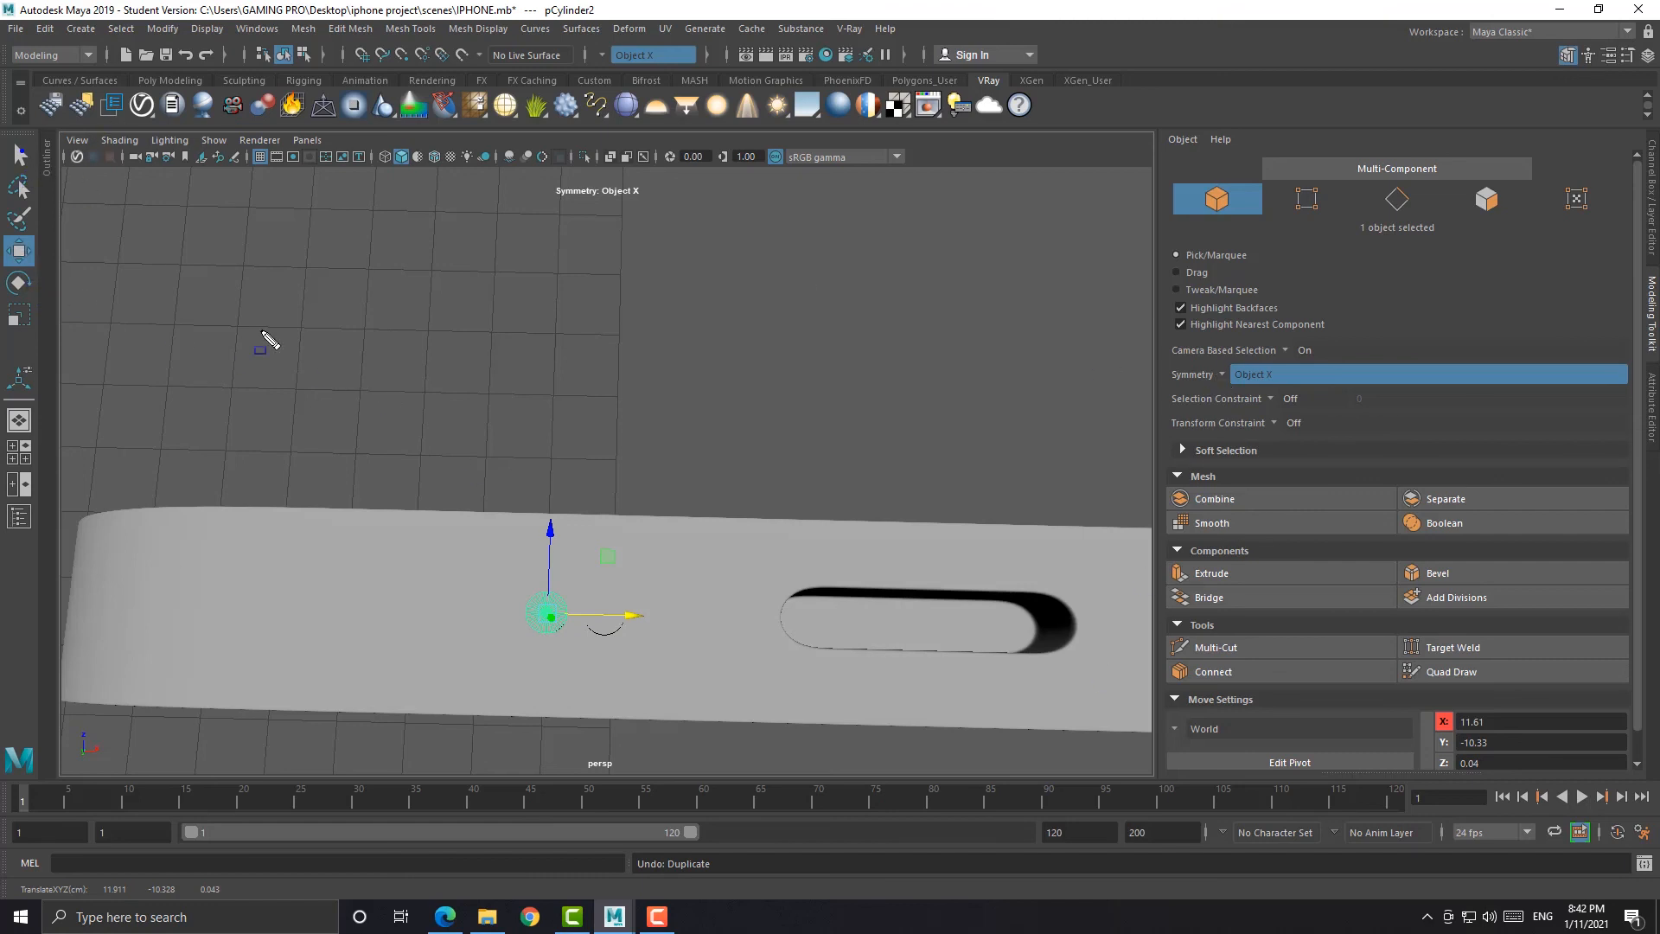
pyautogui.moveTo(491, 607); pyautogui.dragTo(449, 615)
pyautogui.press('Escape')
pyautogui.hotkey('ctrl', 'z')
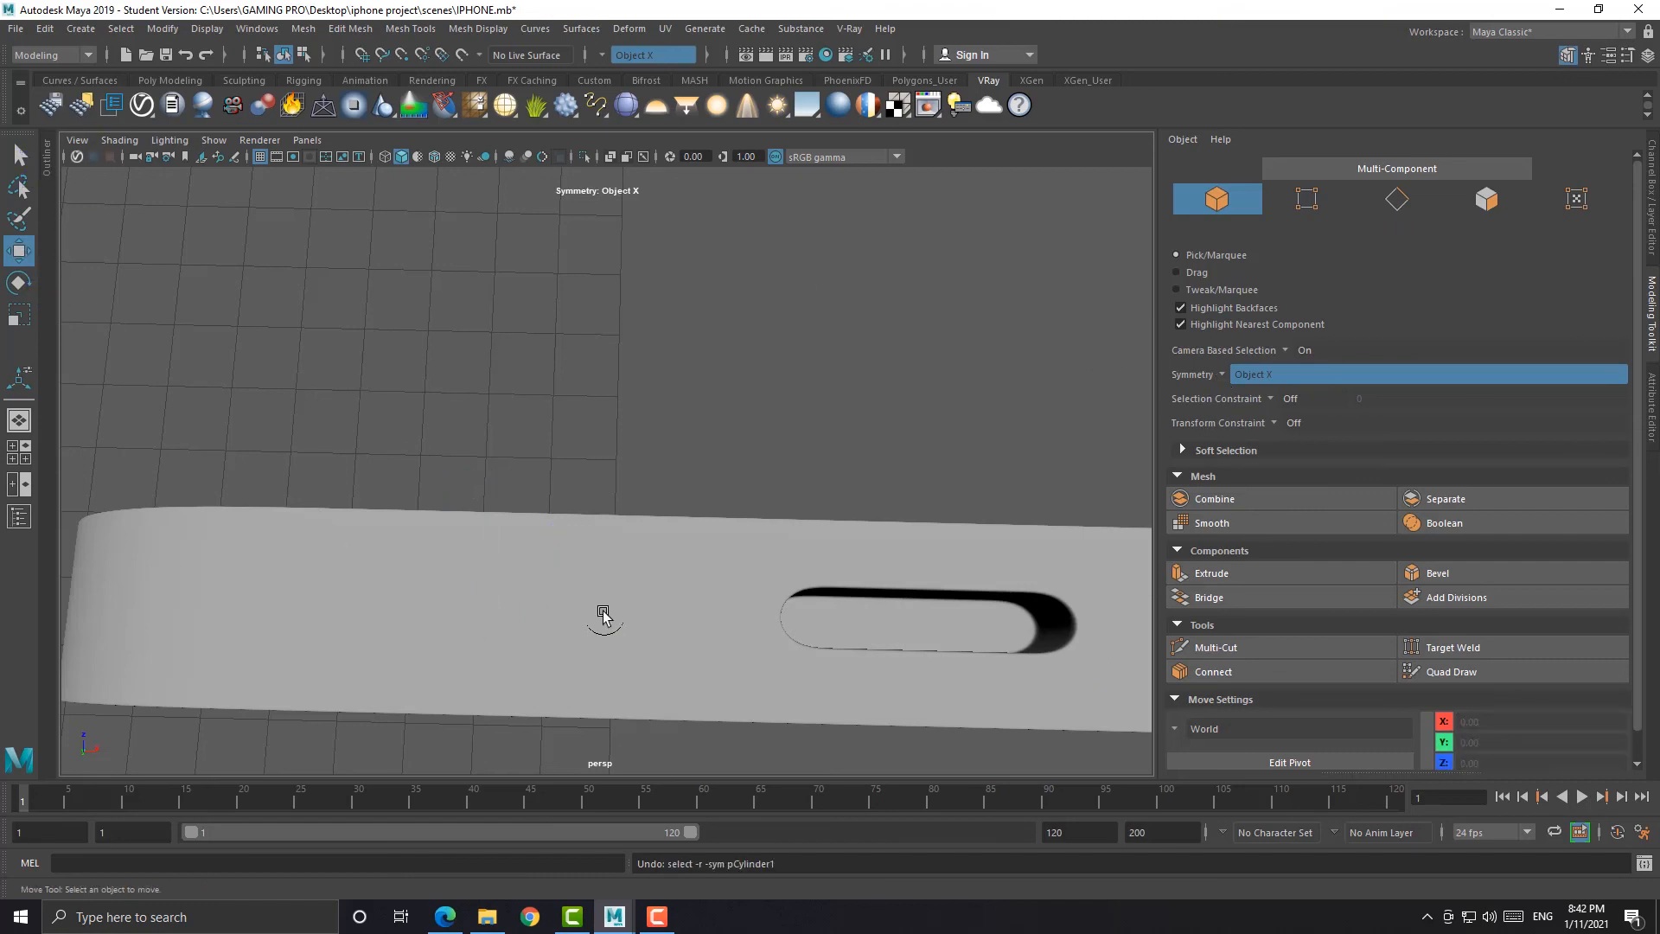
# Duplicate the cylinder along X away from the charging port, placing the copy at about 11.61
pyautogui.click(604, 615)
pyautogui.keyDown('alt'); pyautogui.moveTo(604, 615); pyautogui.dragTo(626, 522); pyautogui.keyUp('alt')
pyautogui.scroll(3, 626, 524)
pyautogui.keyDown('shift'); pyautogui.moveTo(685, 578); pyautogui.dragTo(609, 579); pyautogui.keyUp('shift')
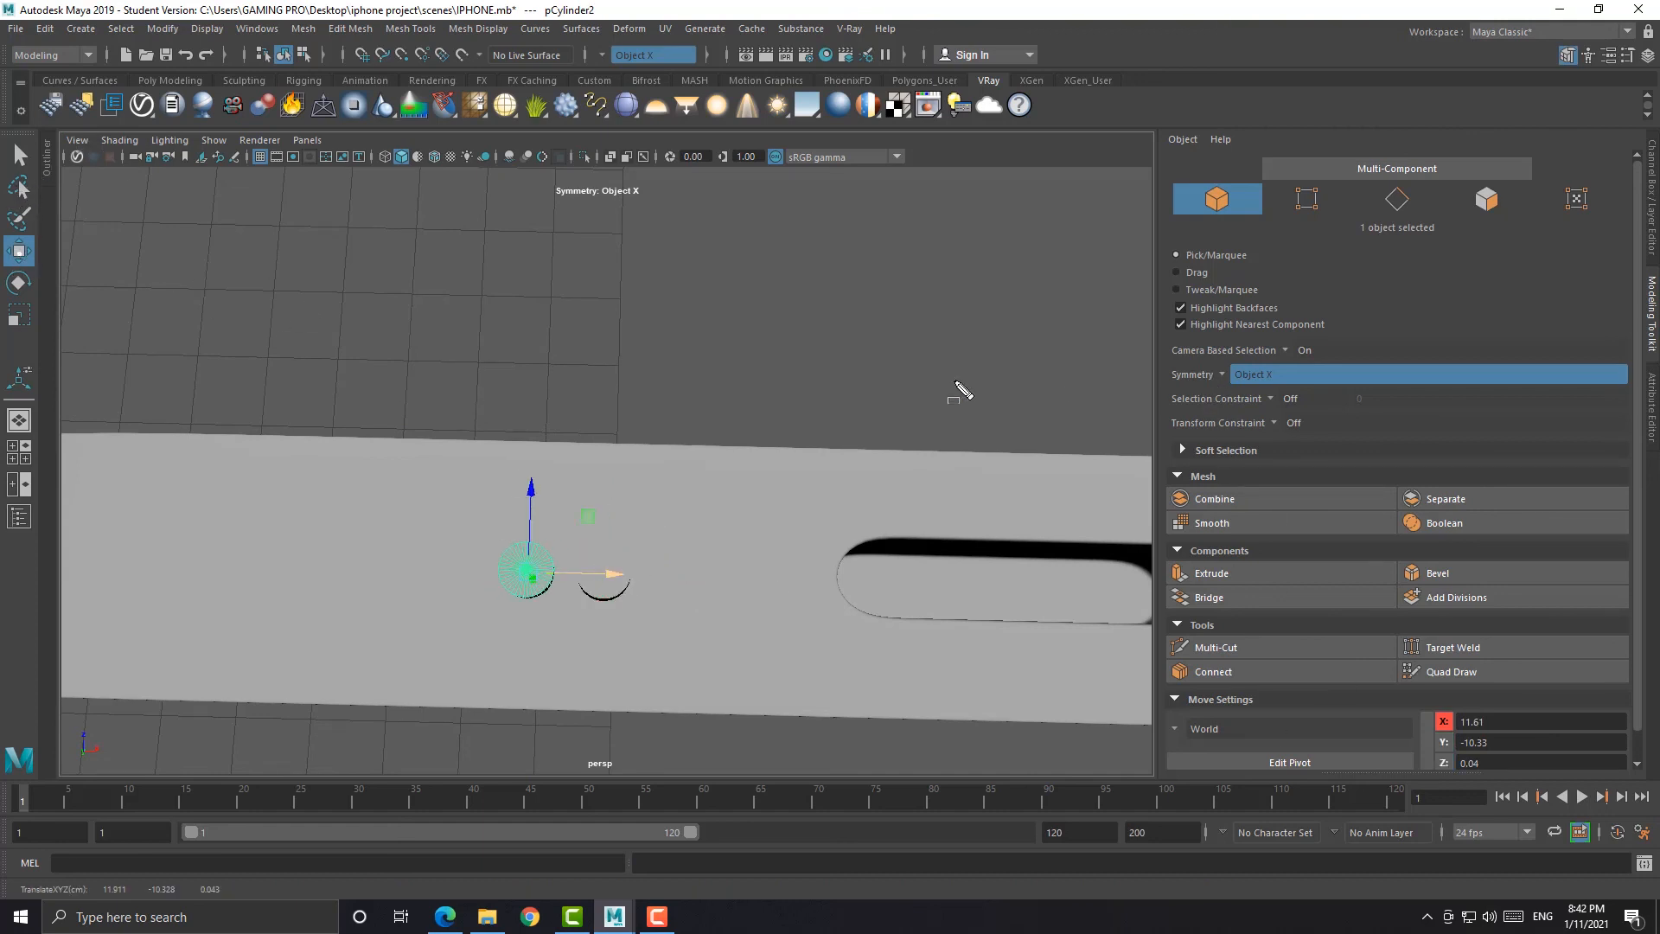
pyautogui.keyDown('alt'); pyautogui.moveTo(601, 531); pyautogui.dragTo(652, 485); pyautogui.keyUp('alt')
pyautogui.keyDown('alt'); pyautogui.moveTo(652, 485); pyautogui.dragTo(660, 648, button='middle'); pyautogui.keyUp('alt')
pyautogui.moveTo(696, 565); pyautogui.dragTo(488, 593)
pyautogui.hotkey('ctrl', 'z')
# Examine the speaker hole rows in the browser reference and compare them with the cylinders on the model's bottom side
pyautogui.click(452, 931)
pyautogui.click(453, 932)
pyautogui.click(445, 917)
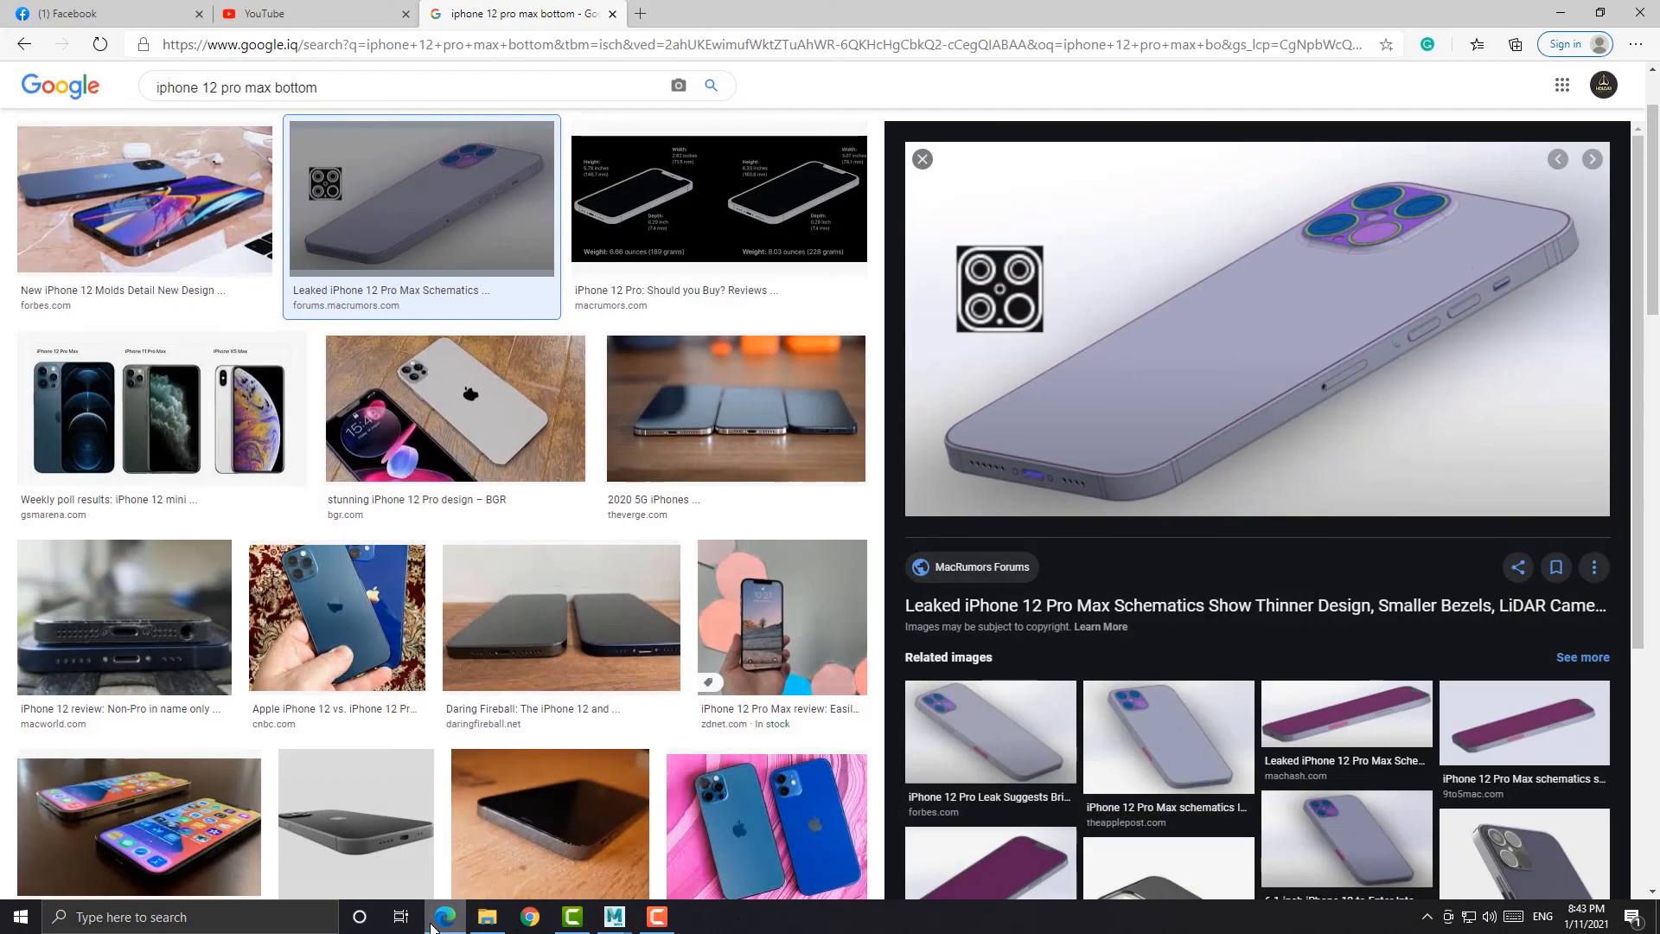
pyautogui.click(444, 917)
pyautogui.click(680, 624)
pyautogui.keyDown('alt'); pyautogui.moveTo(683, 626); pyautogui.dragTo(796, 593); pyautogui.keyUp('alt')
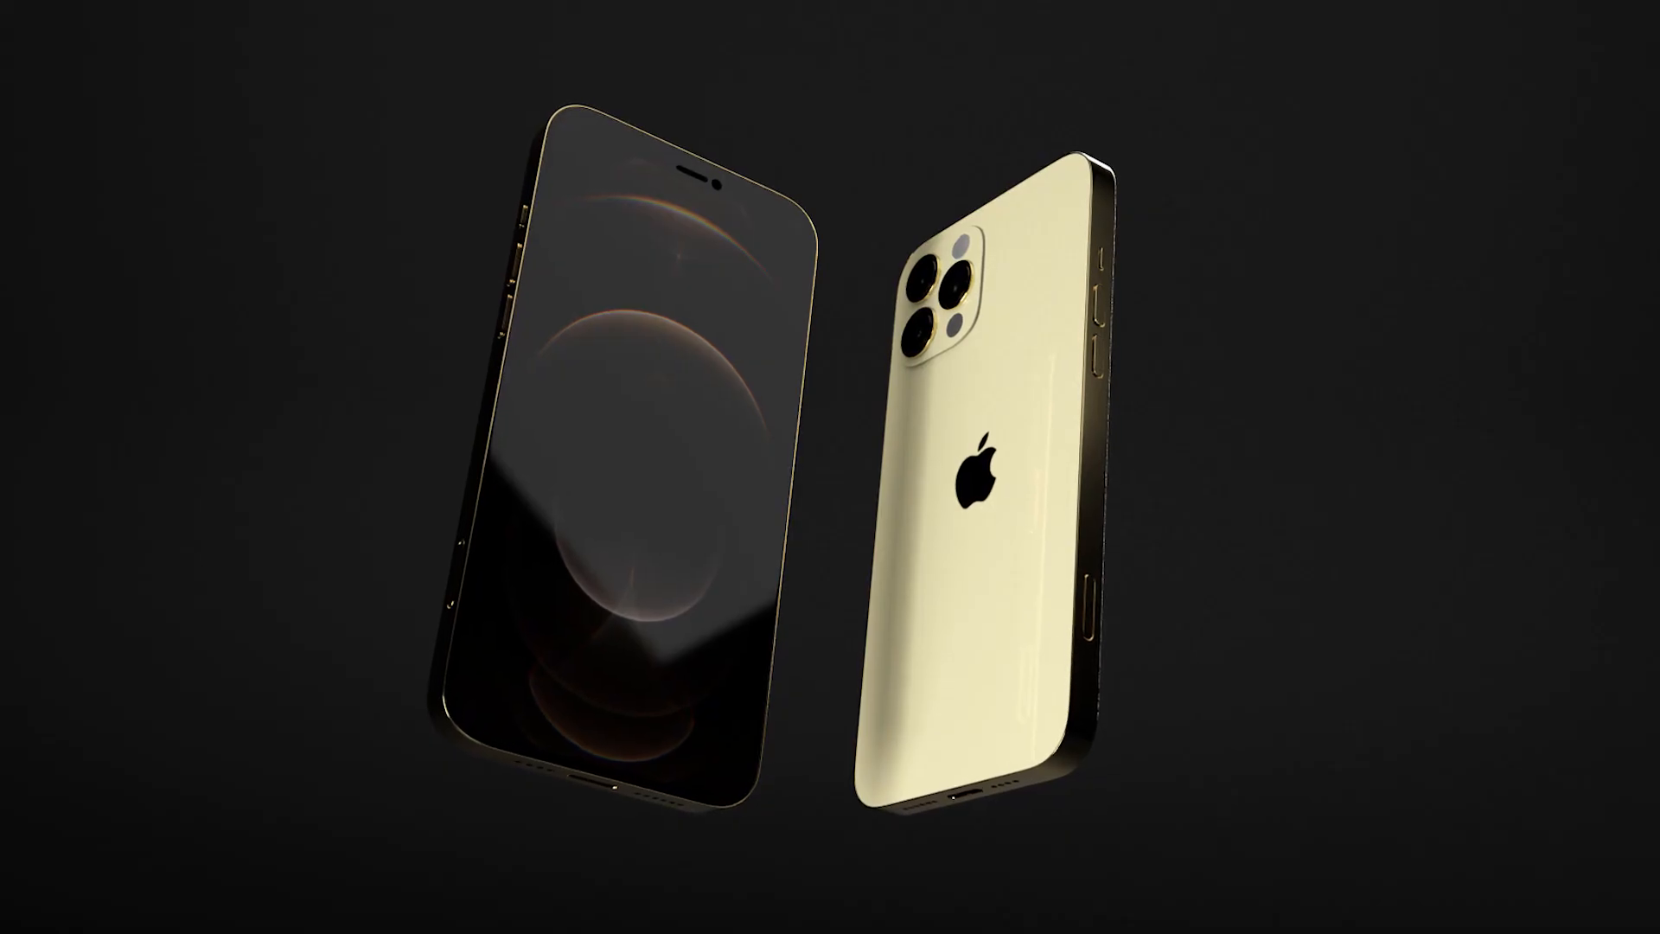